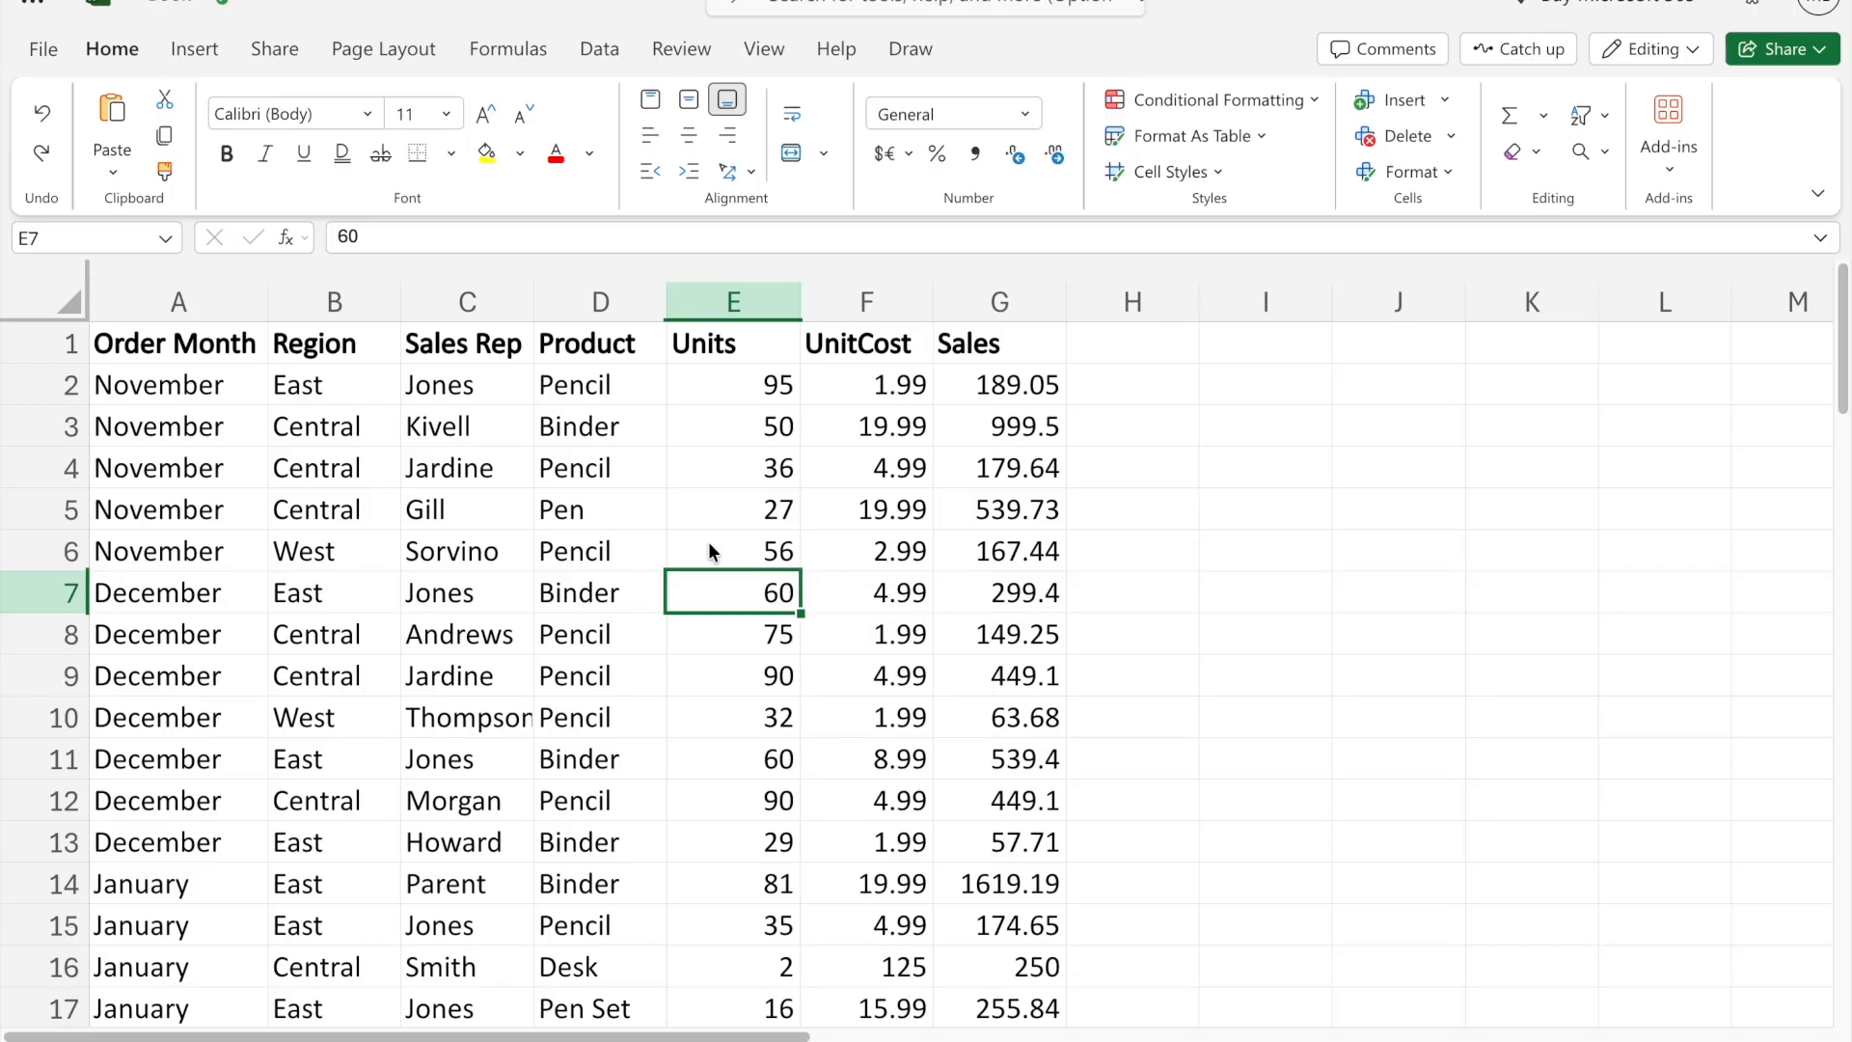
- Look over the sales table's columns, from Order Month through Product, Units, UnitCost and Sales
{"action": "left_click", "coordinate": [739, 515]}
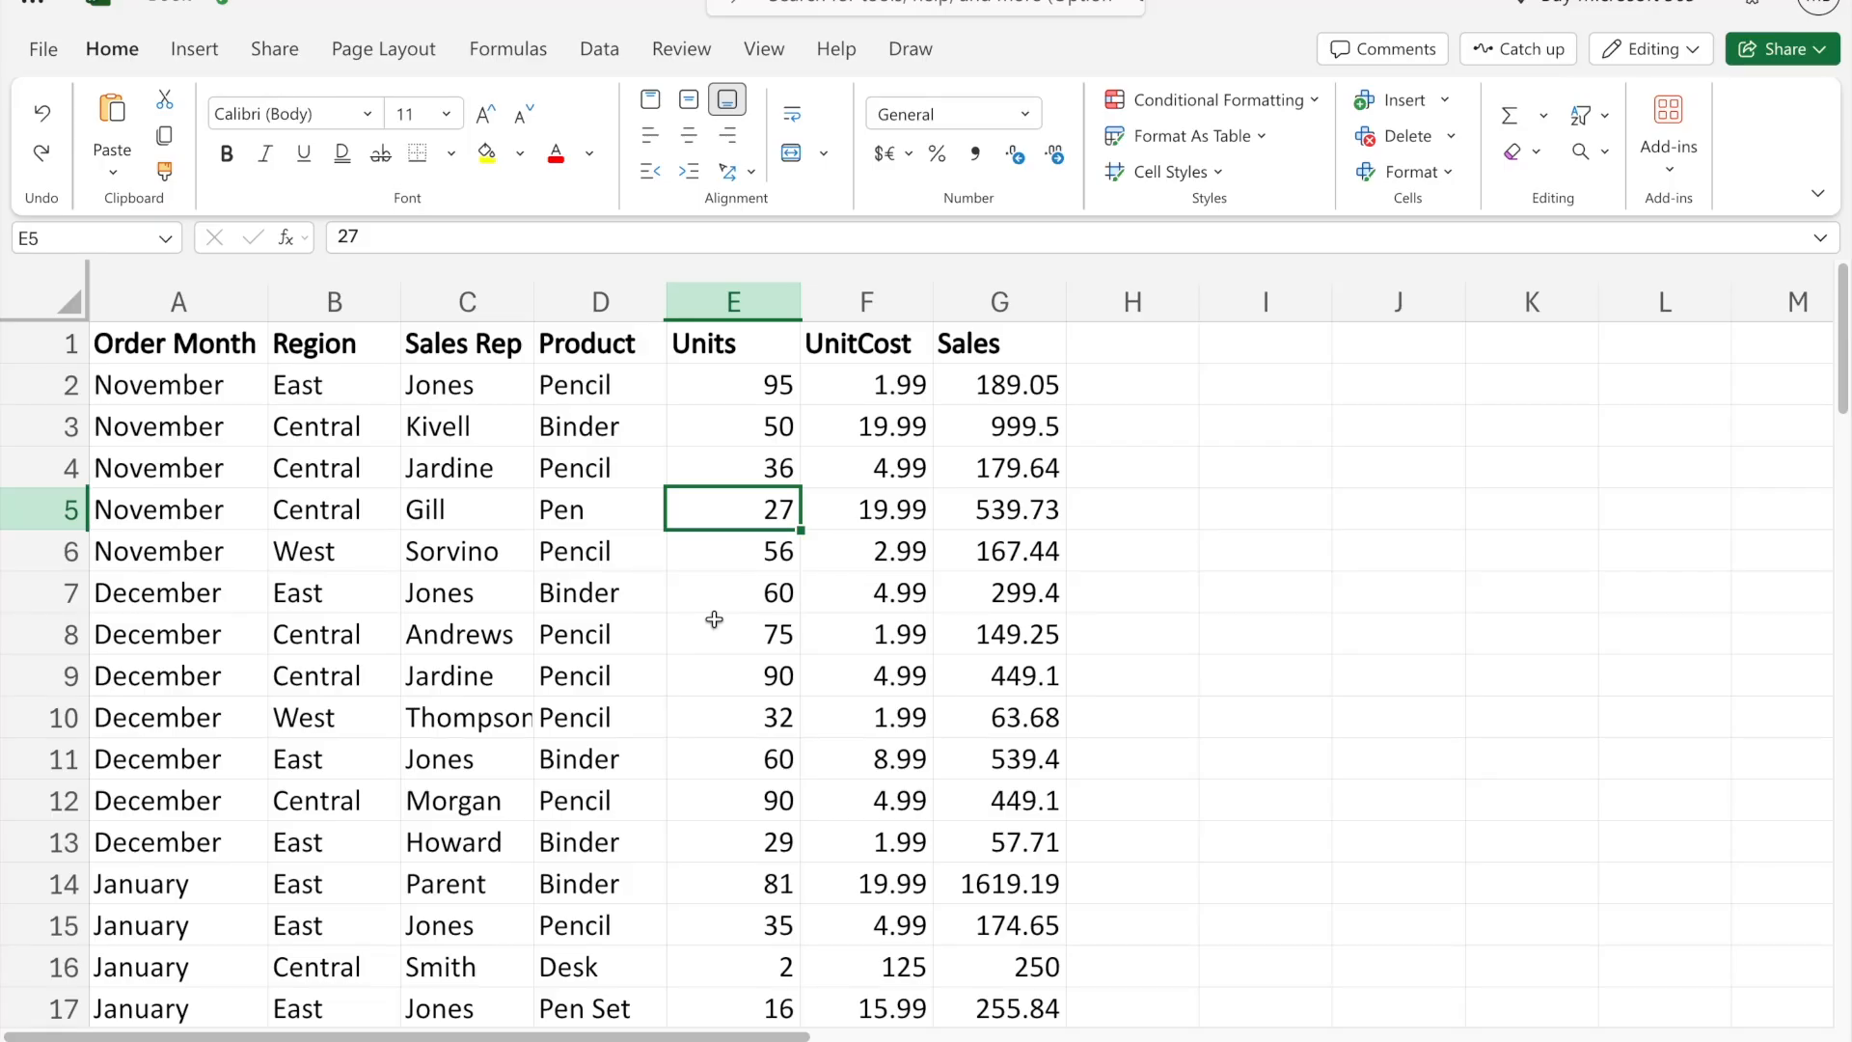
{"action": "left_click", "coordinate": [622, 622]}
{"action": "left_click_drag", "start_coordinate": [140, 304], "coordinate": [608, 303]}
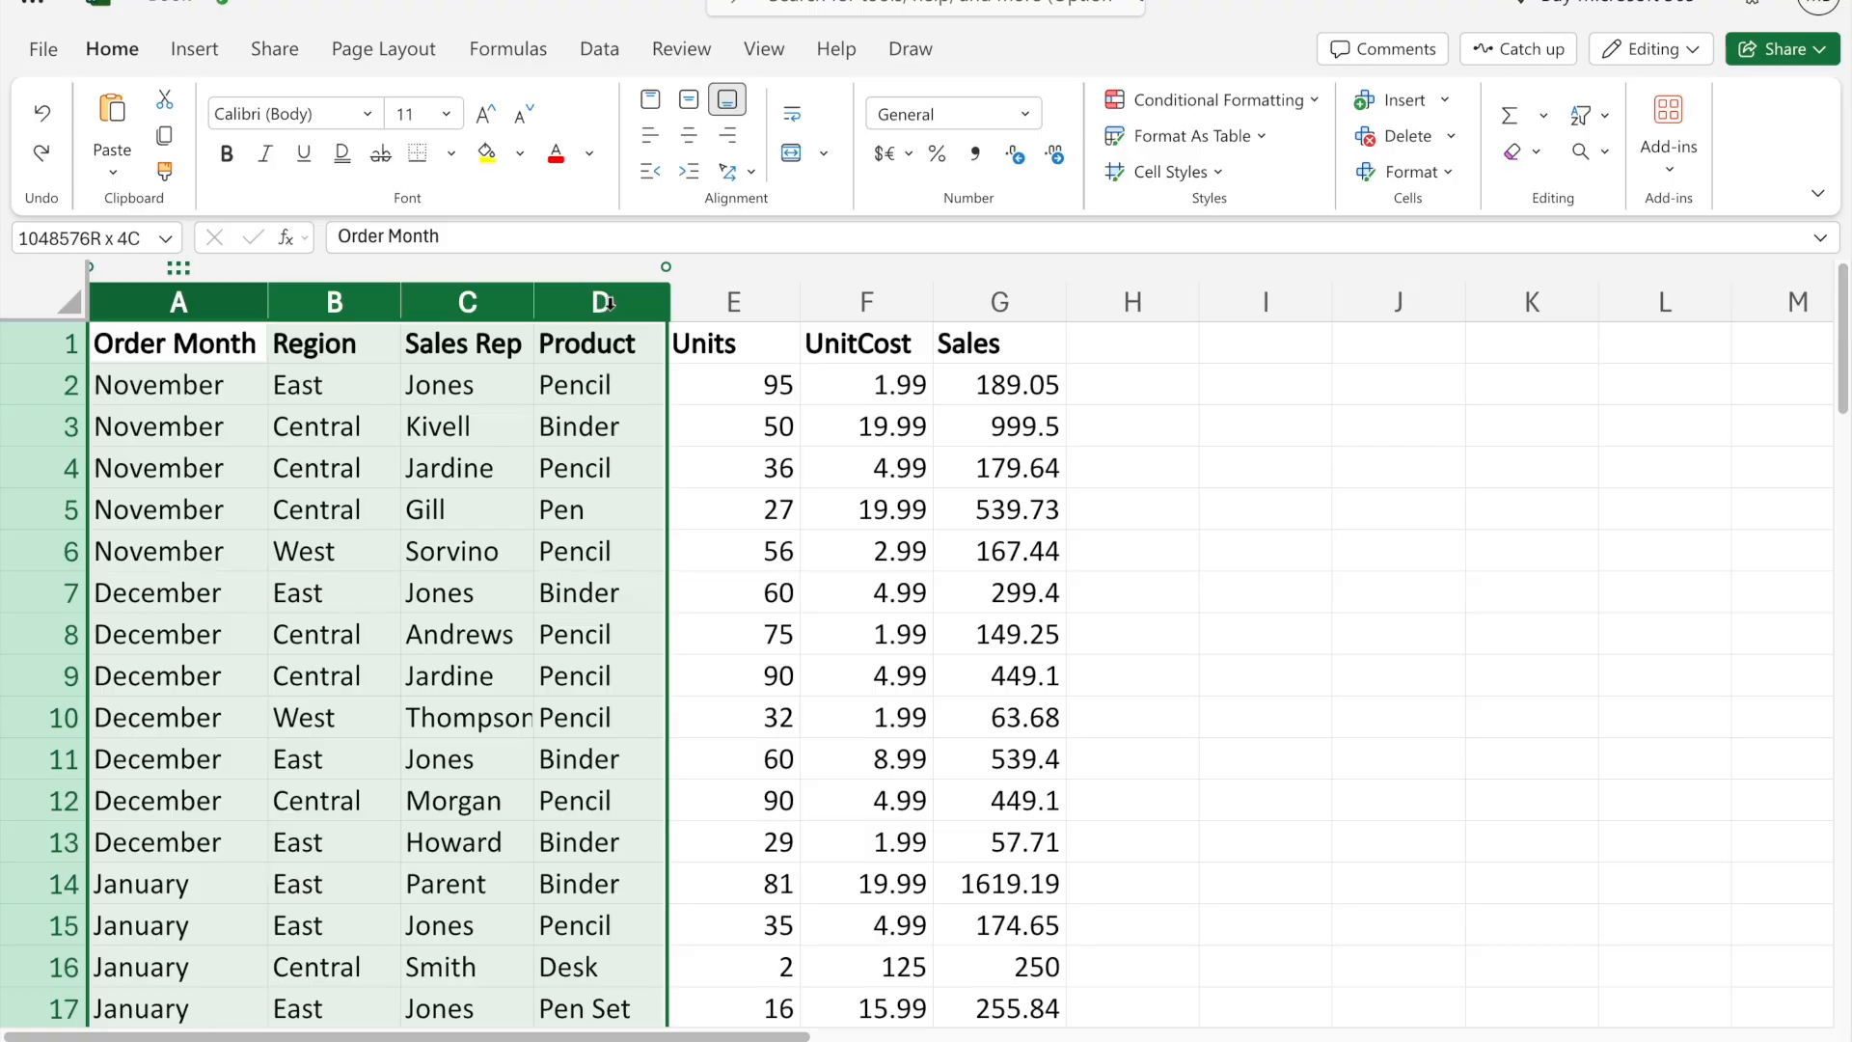
{"action": "left_click", "coordinate": [780, 307]}
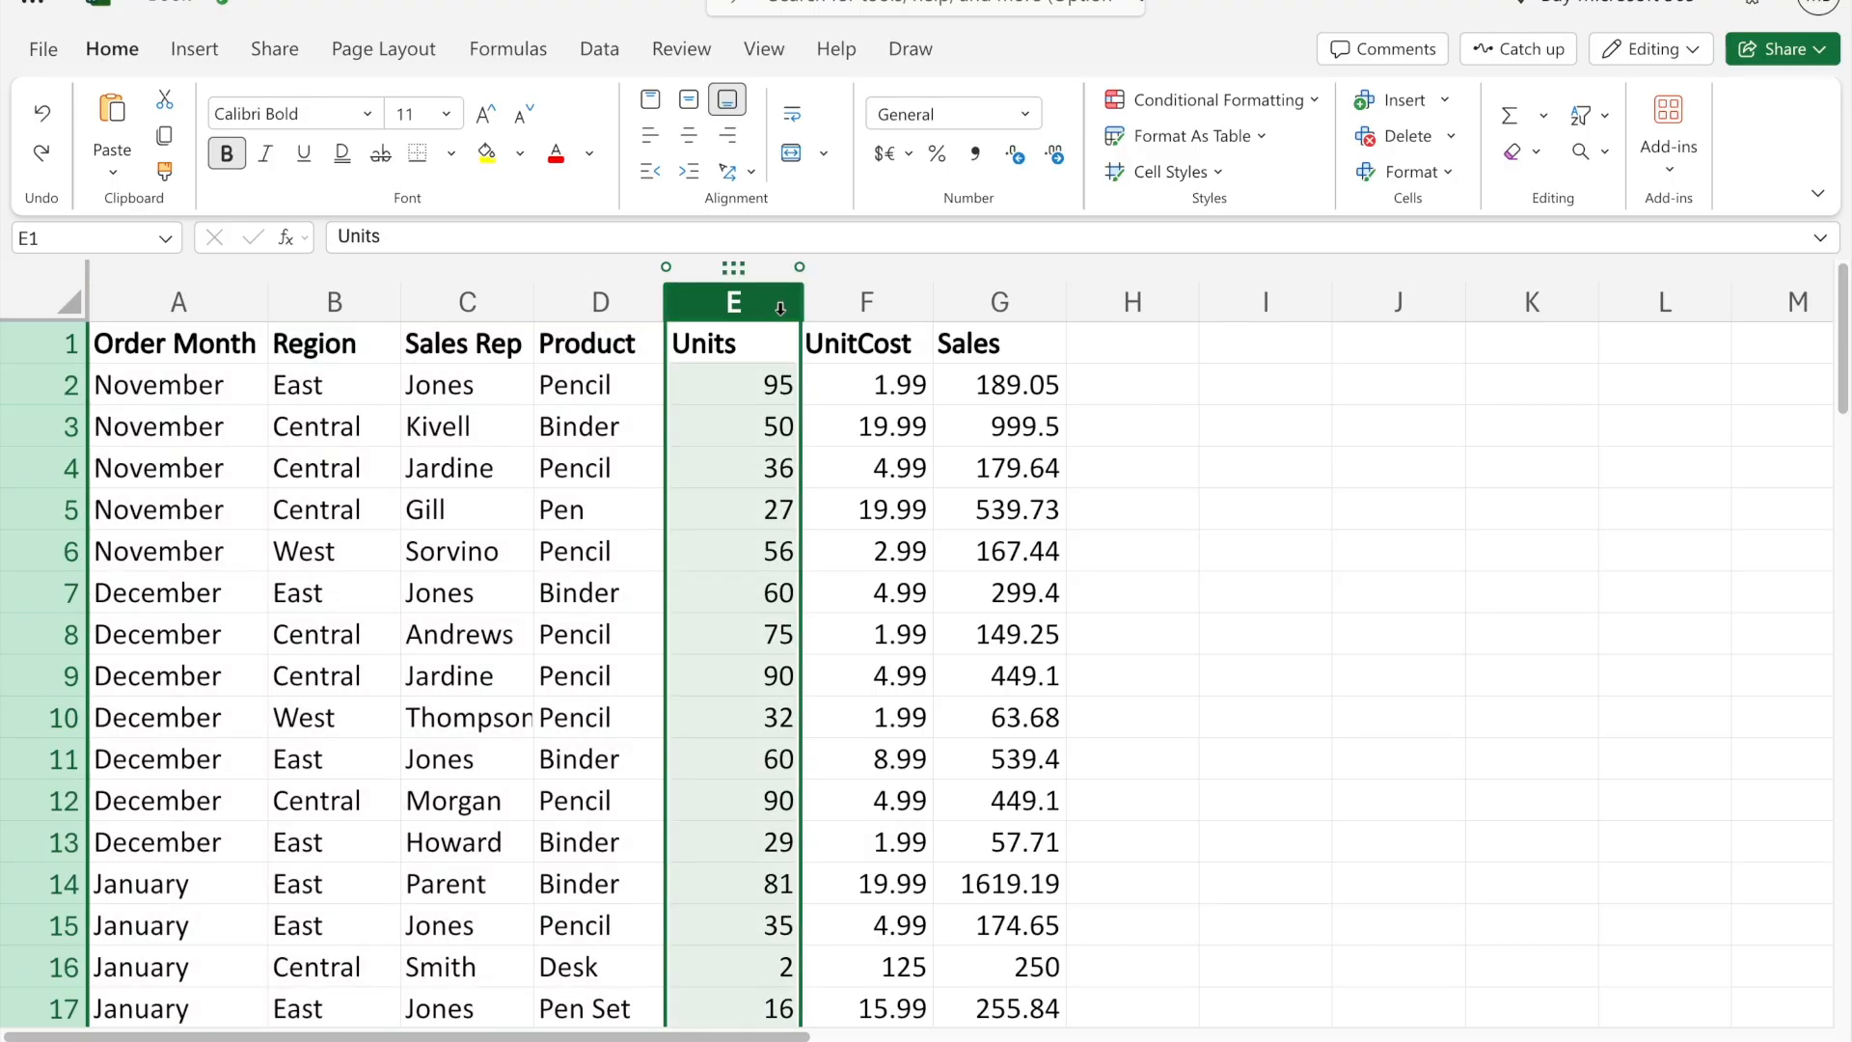
{"action": "left_click", "coordinate": [871, 303]}
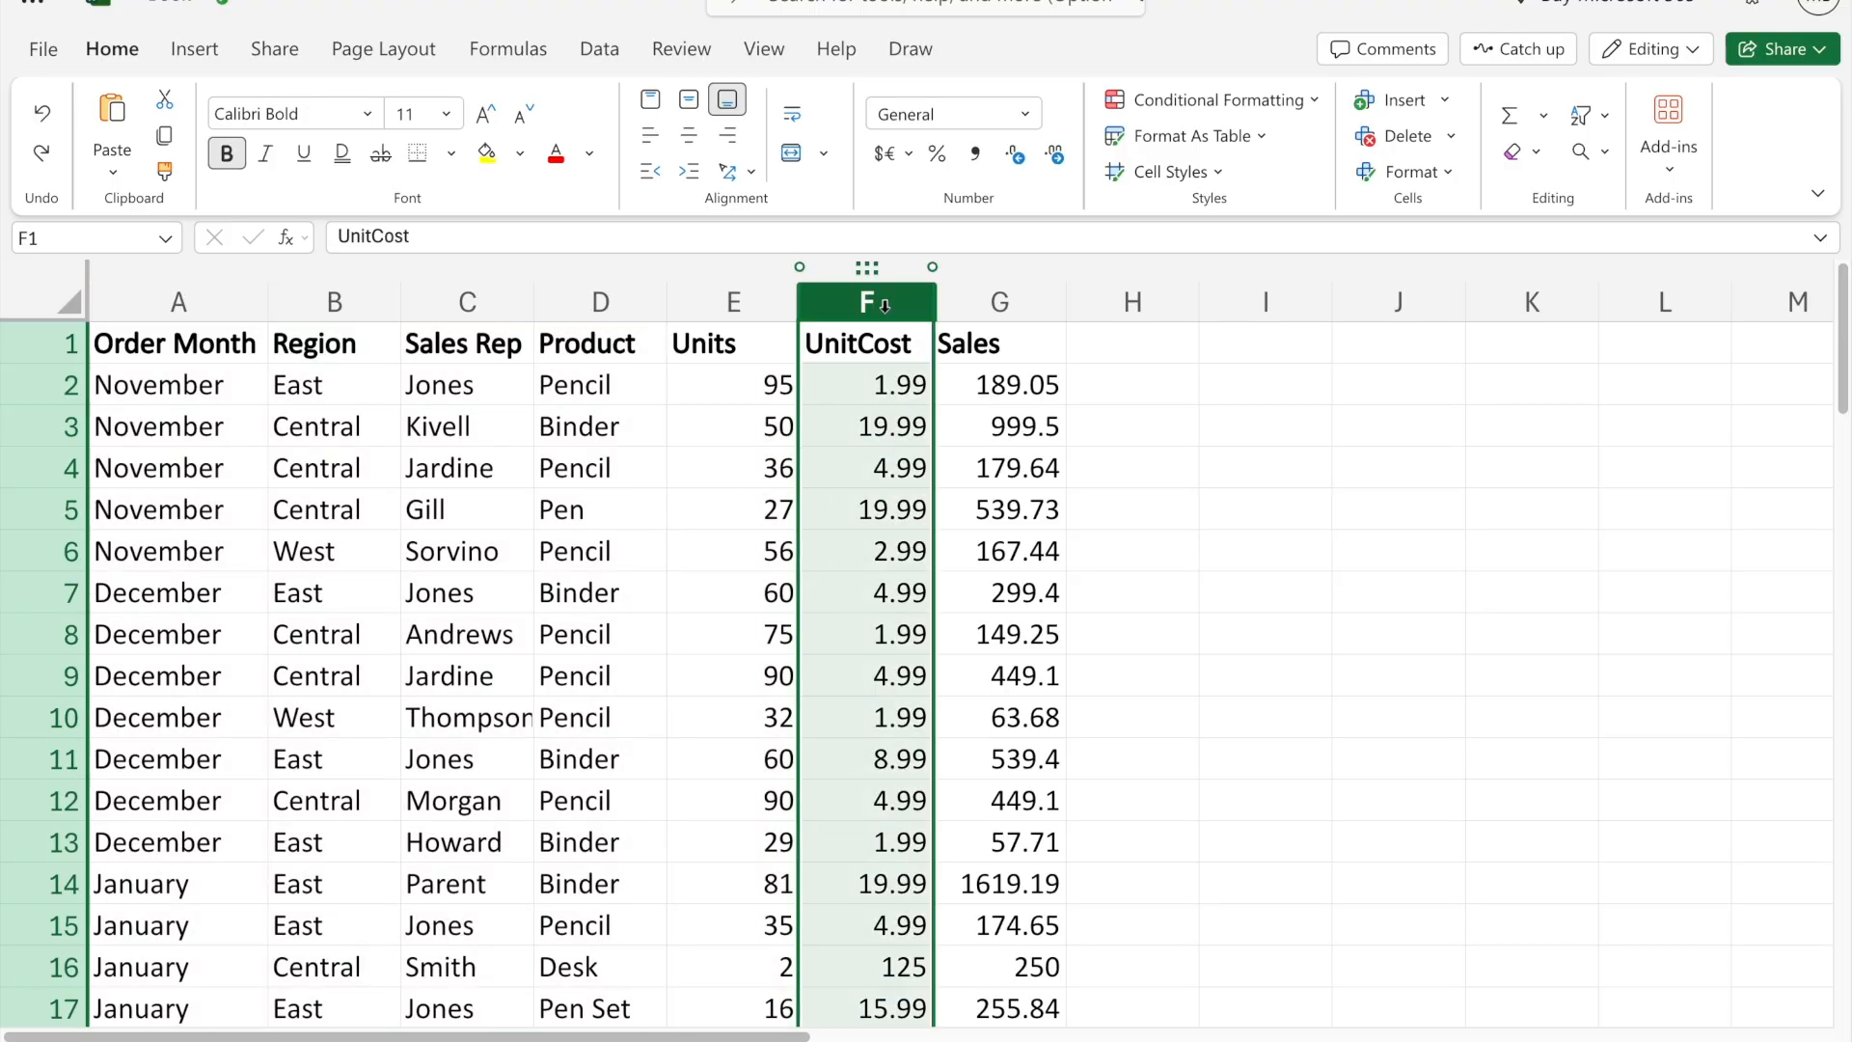
{"action": "left_click", "coordinate": [986, 301]}
{"action": "left_click", "coordinate": [979, 431]}
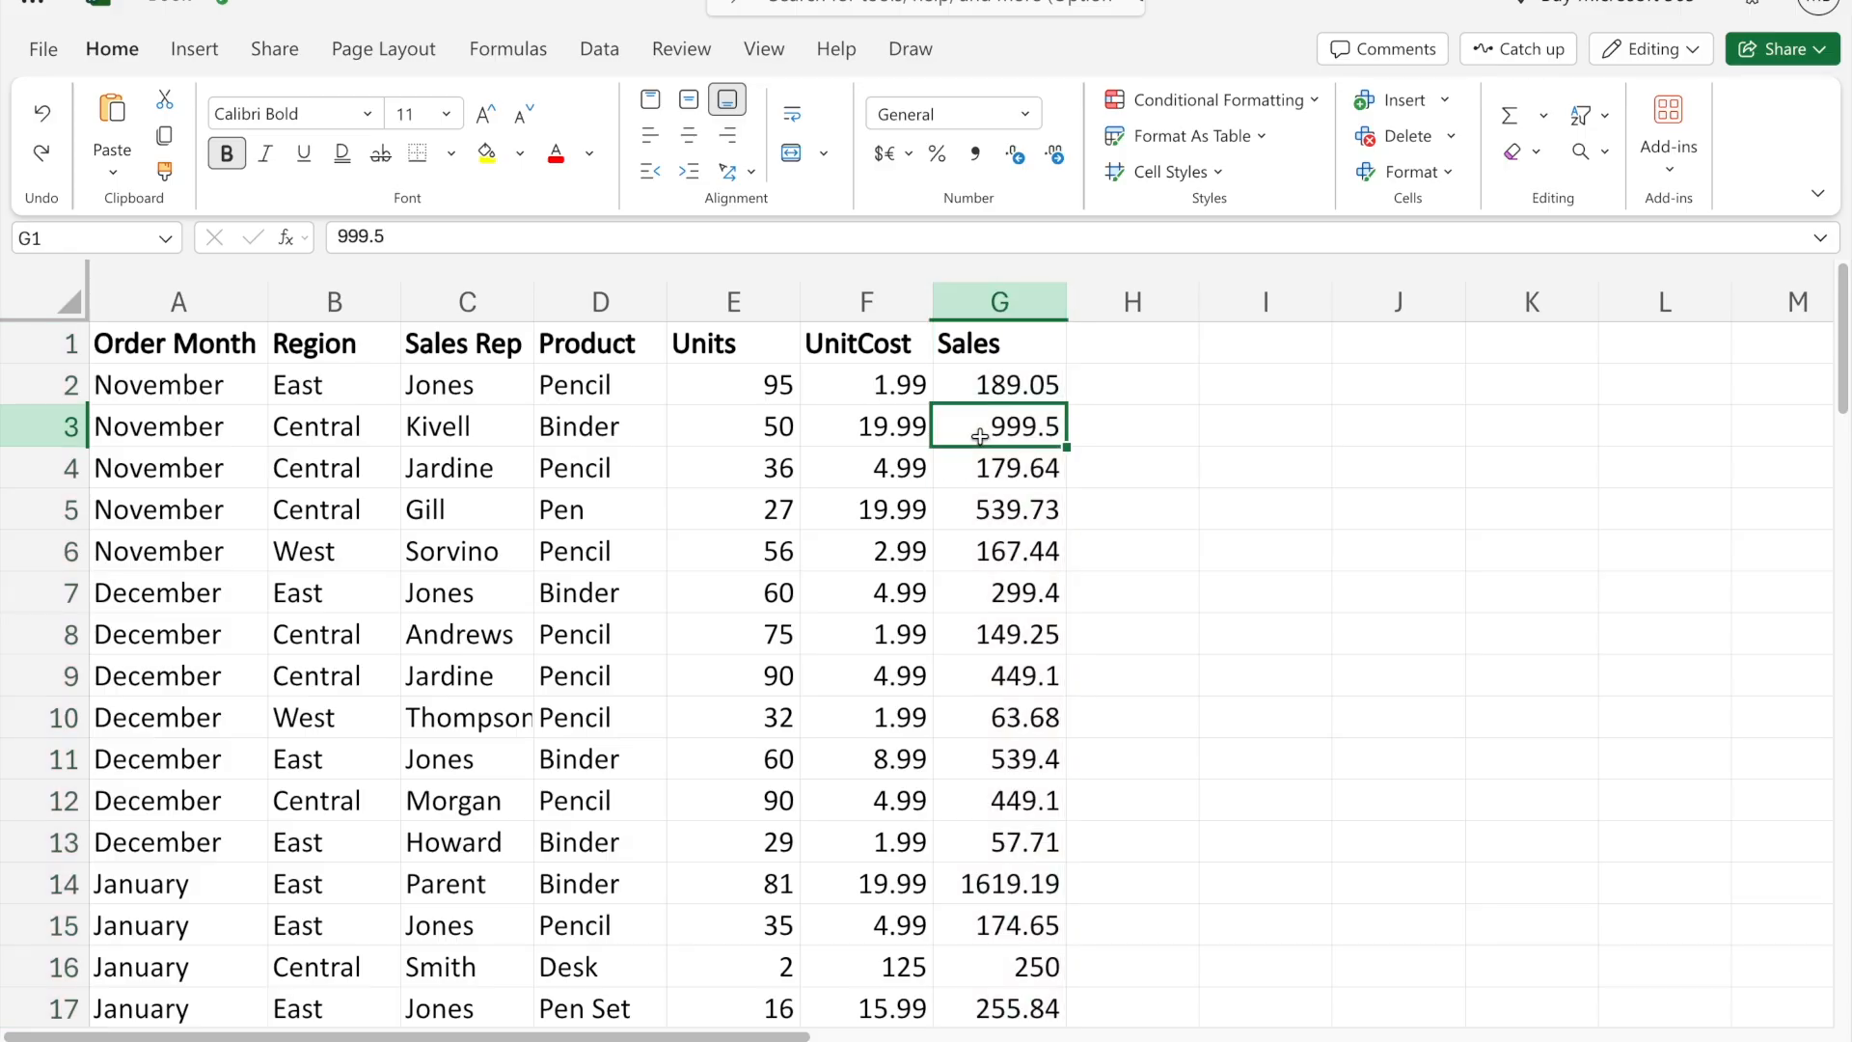
{"action": "left_click", "coordinate": [752, 462]}
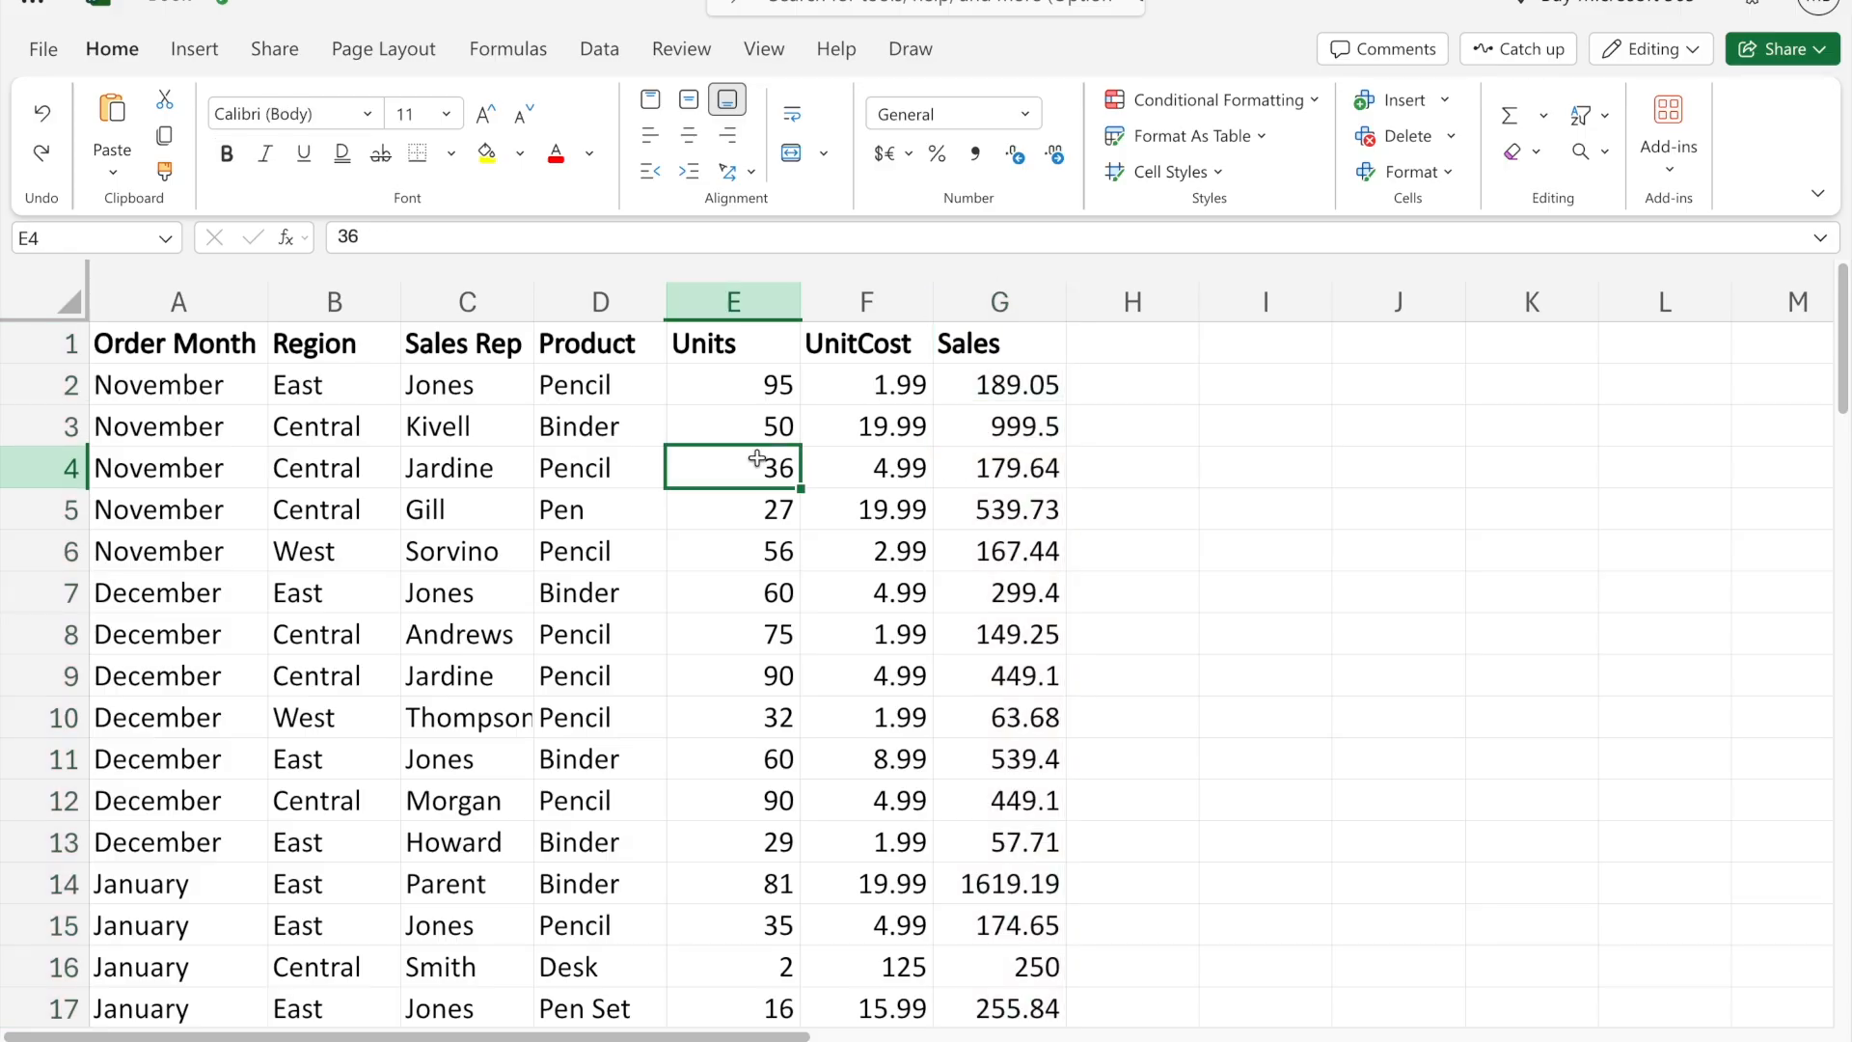
{"action": "left_click", "coordinate": [1223, 100]}
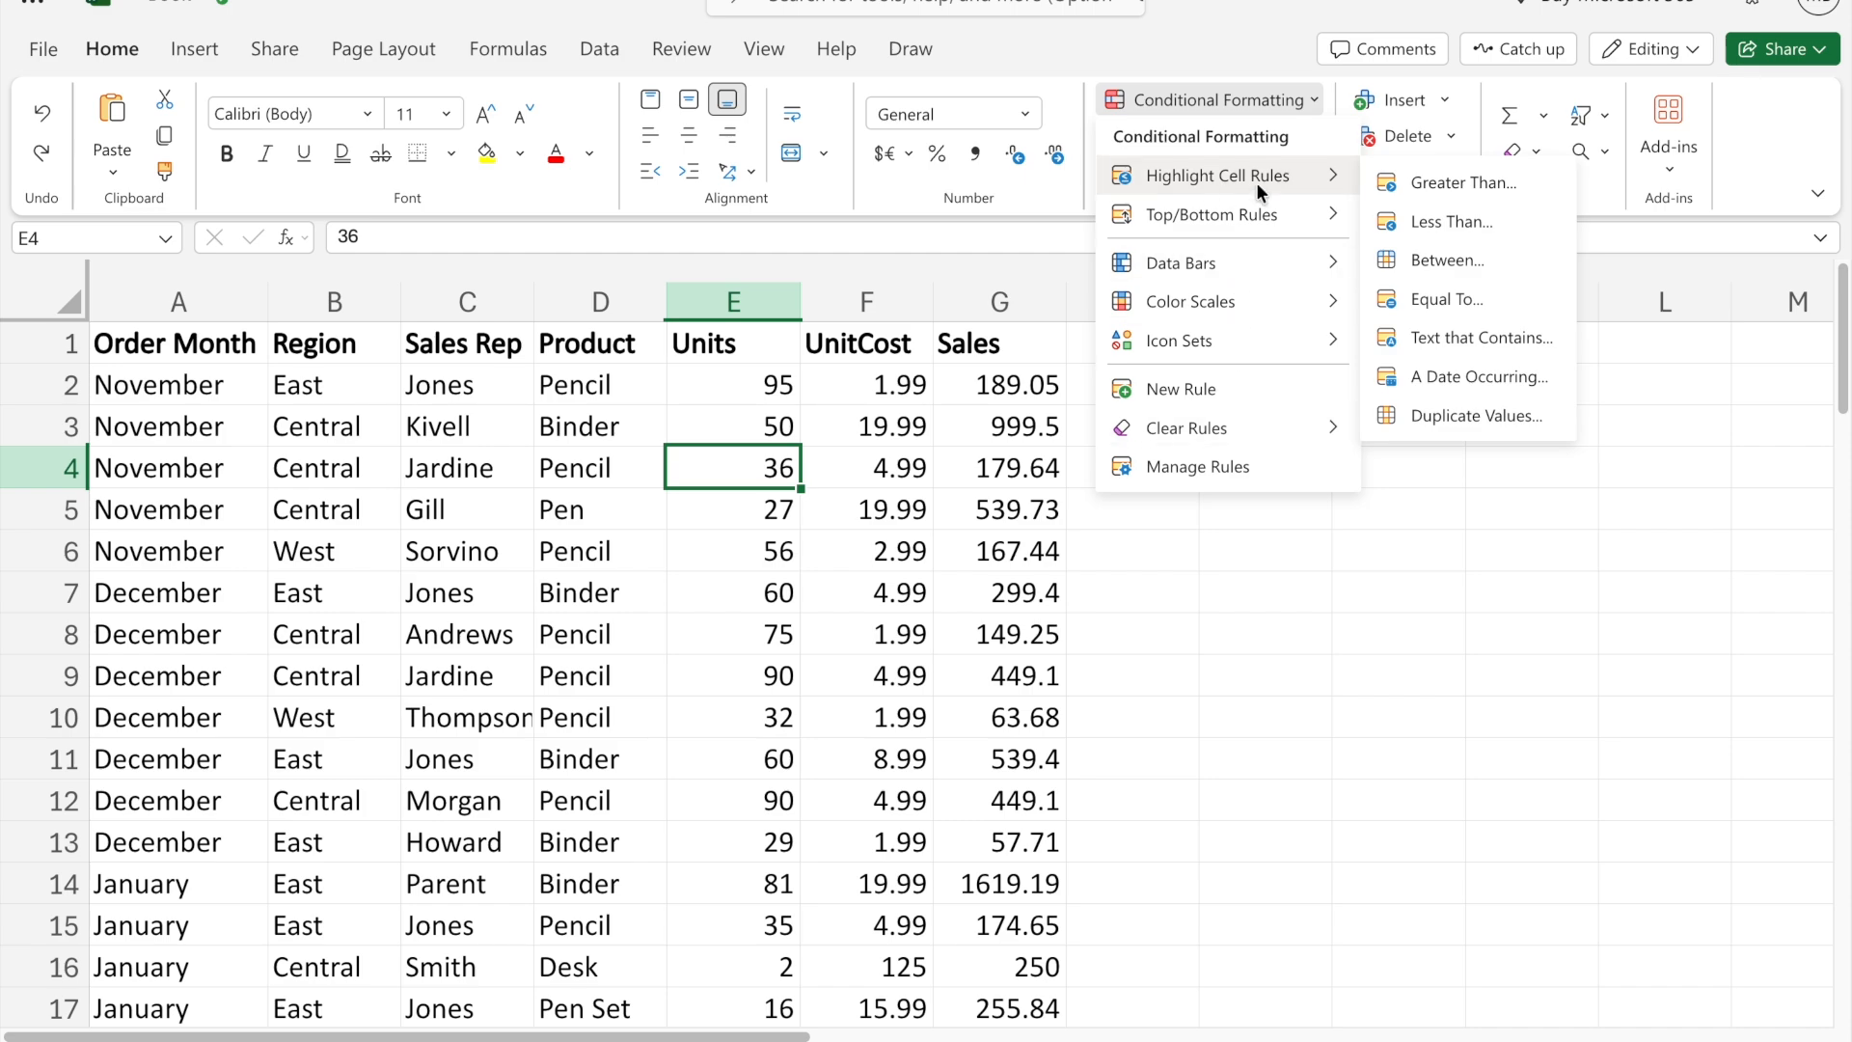
{"action": "mouse_move", "coordinate": [1252, 203]}
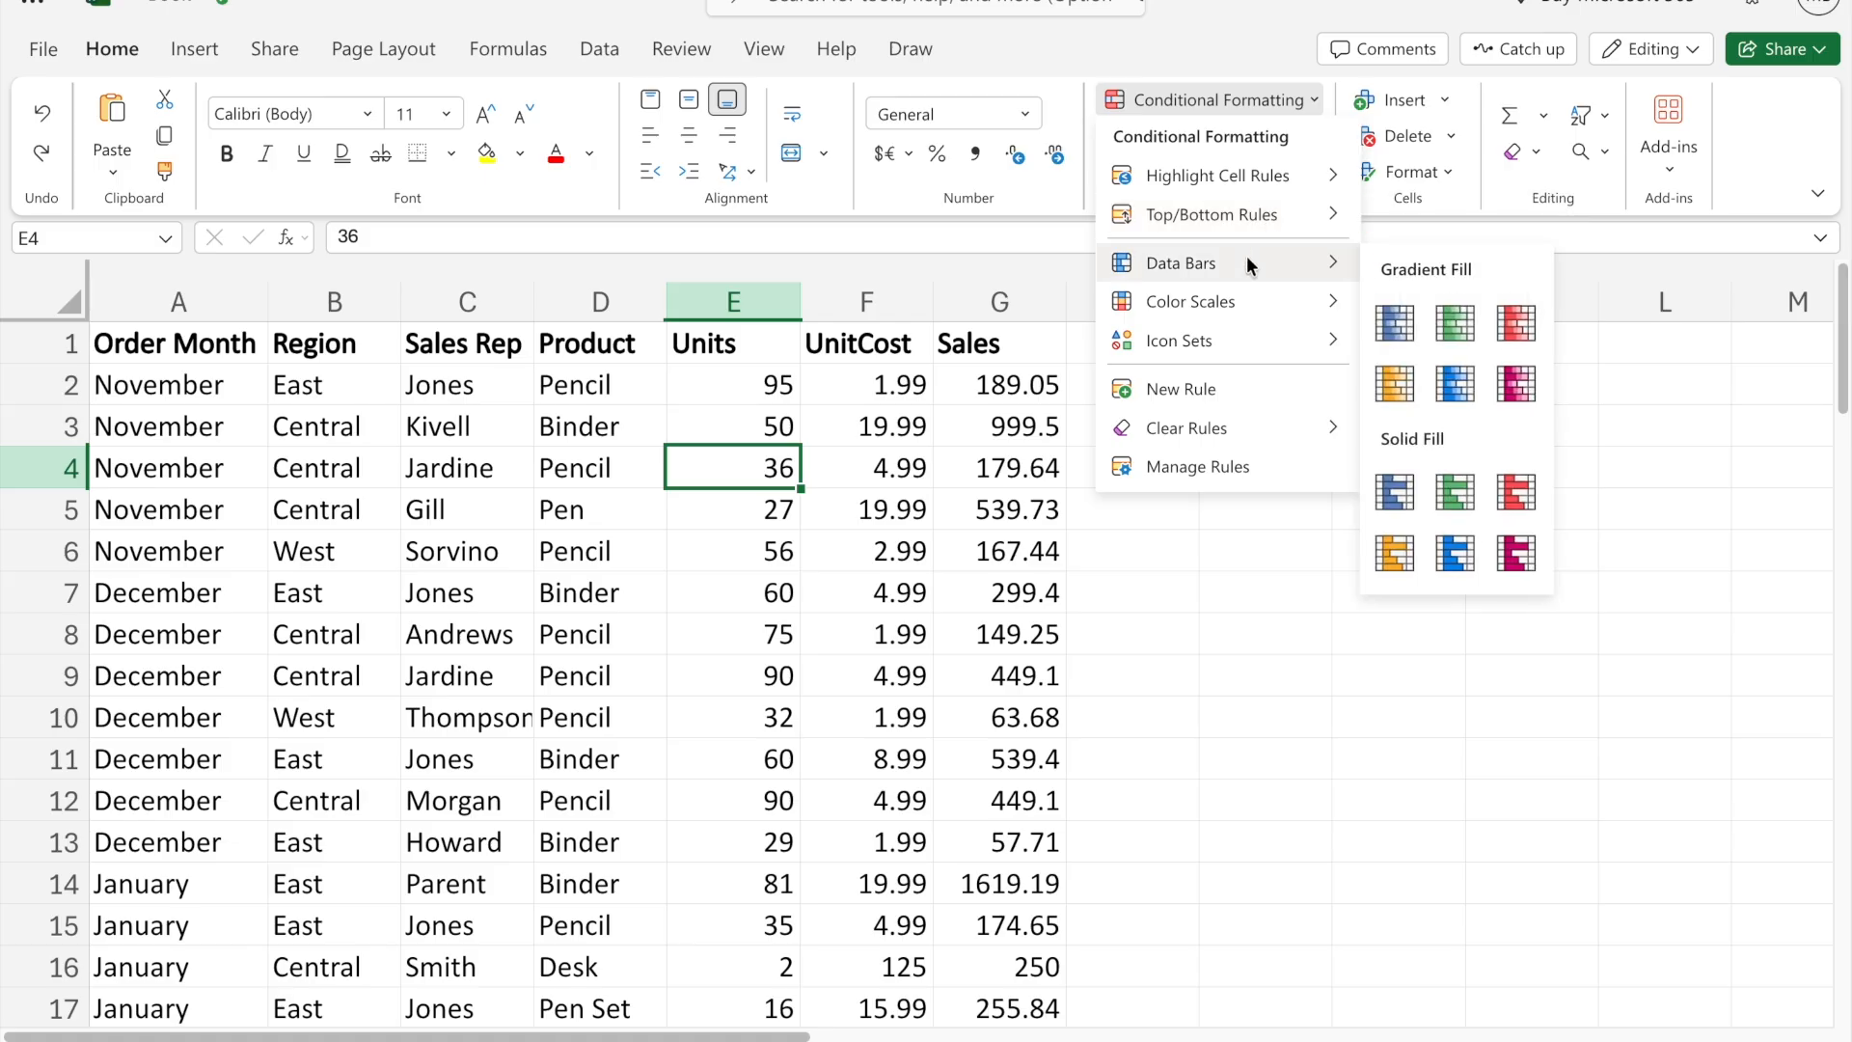
{"action": "mouse_move", "coordinate": [1224, 345]}
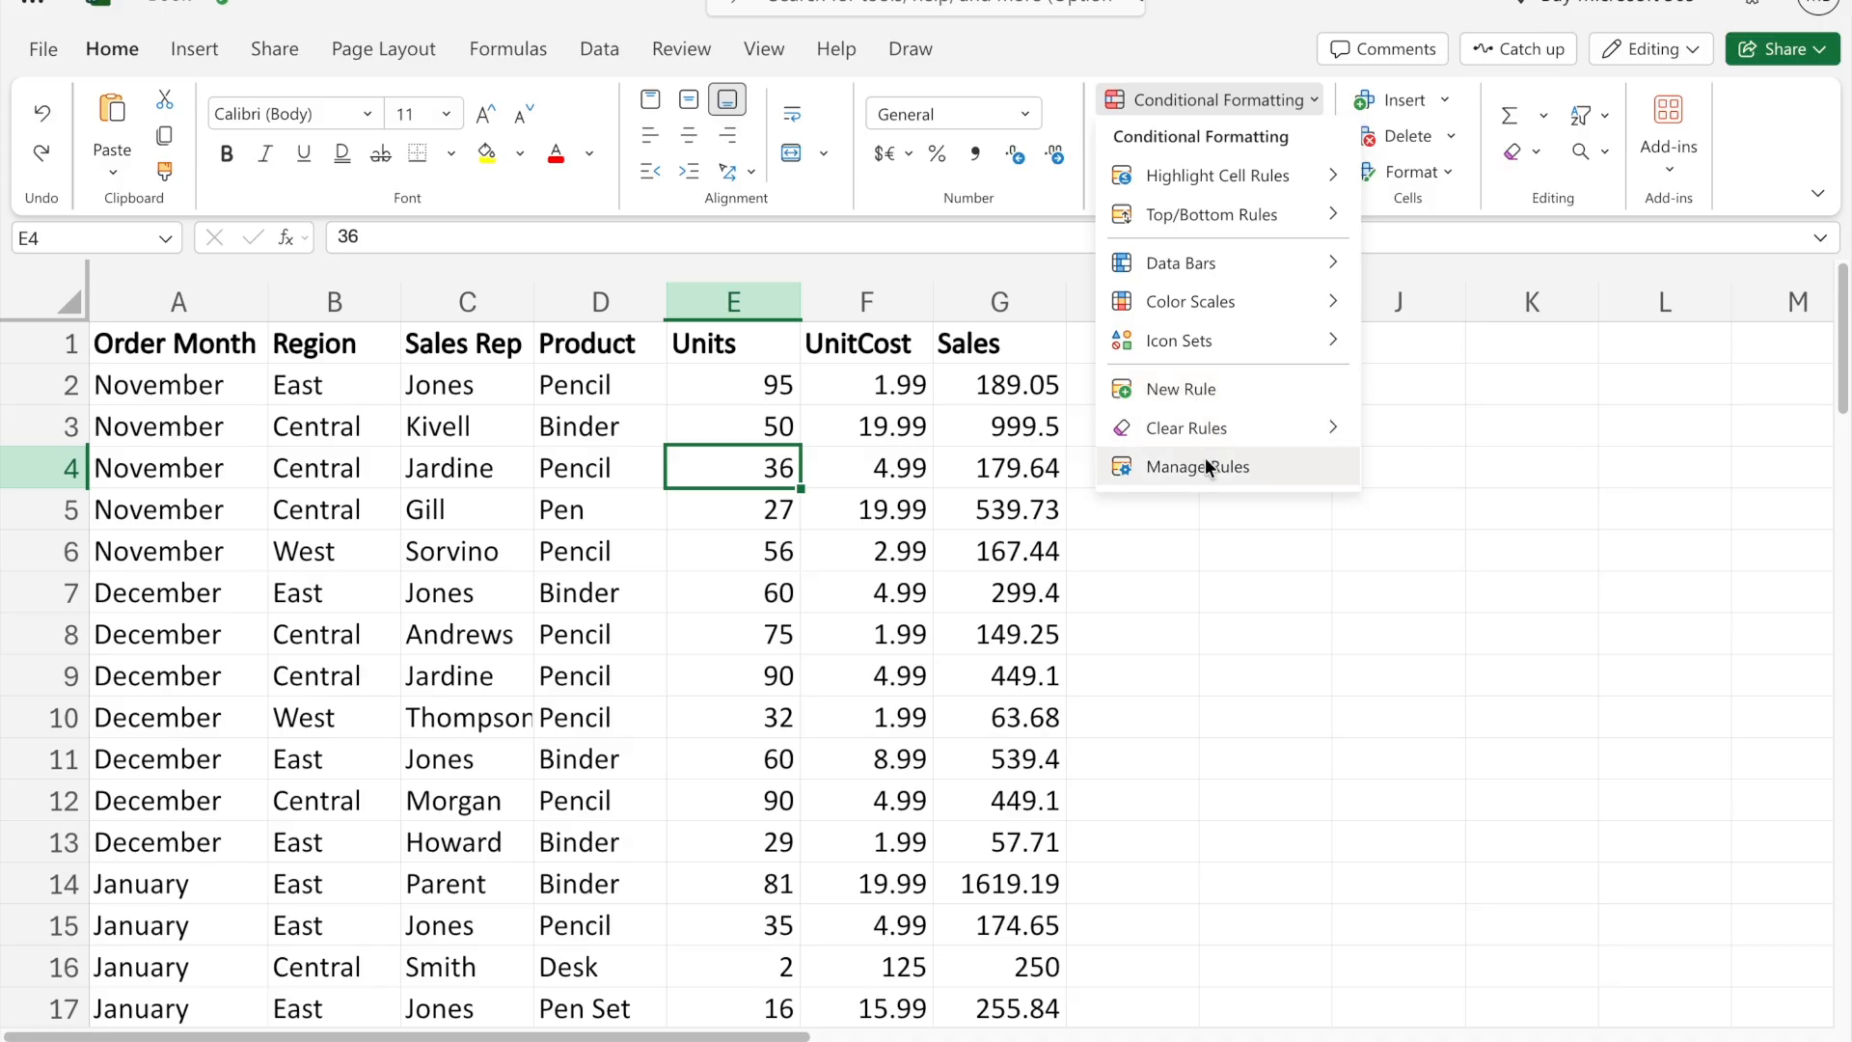
{"action": "mouse_move", "coordinate": [1218, 178]}
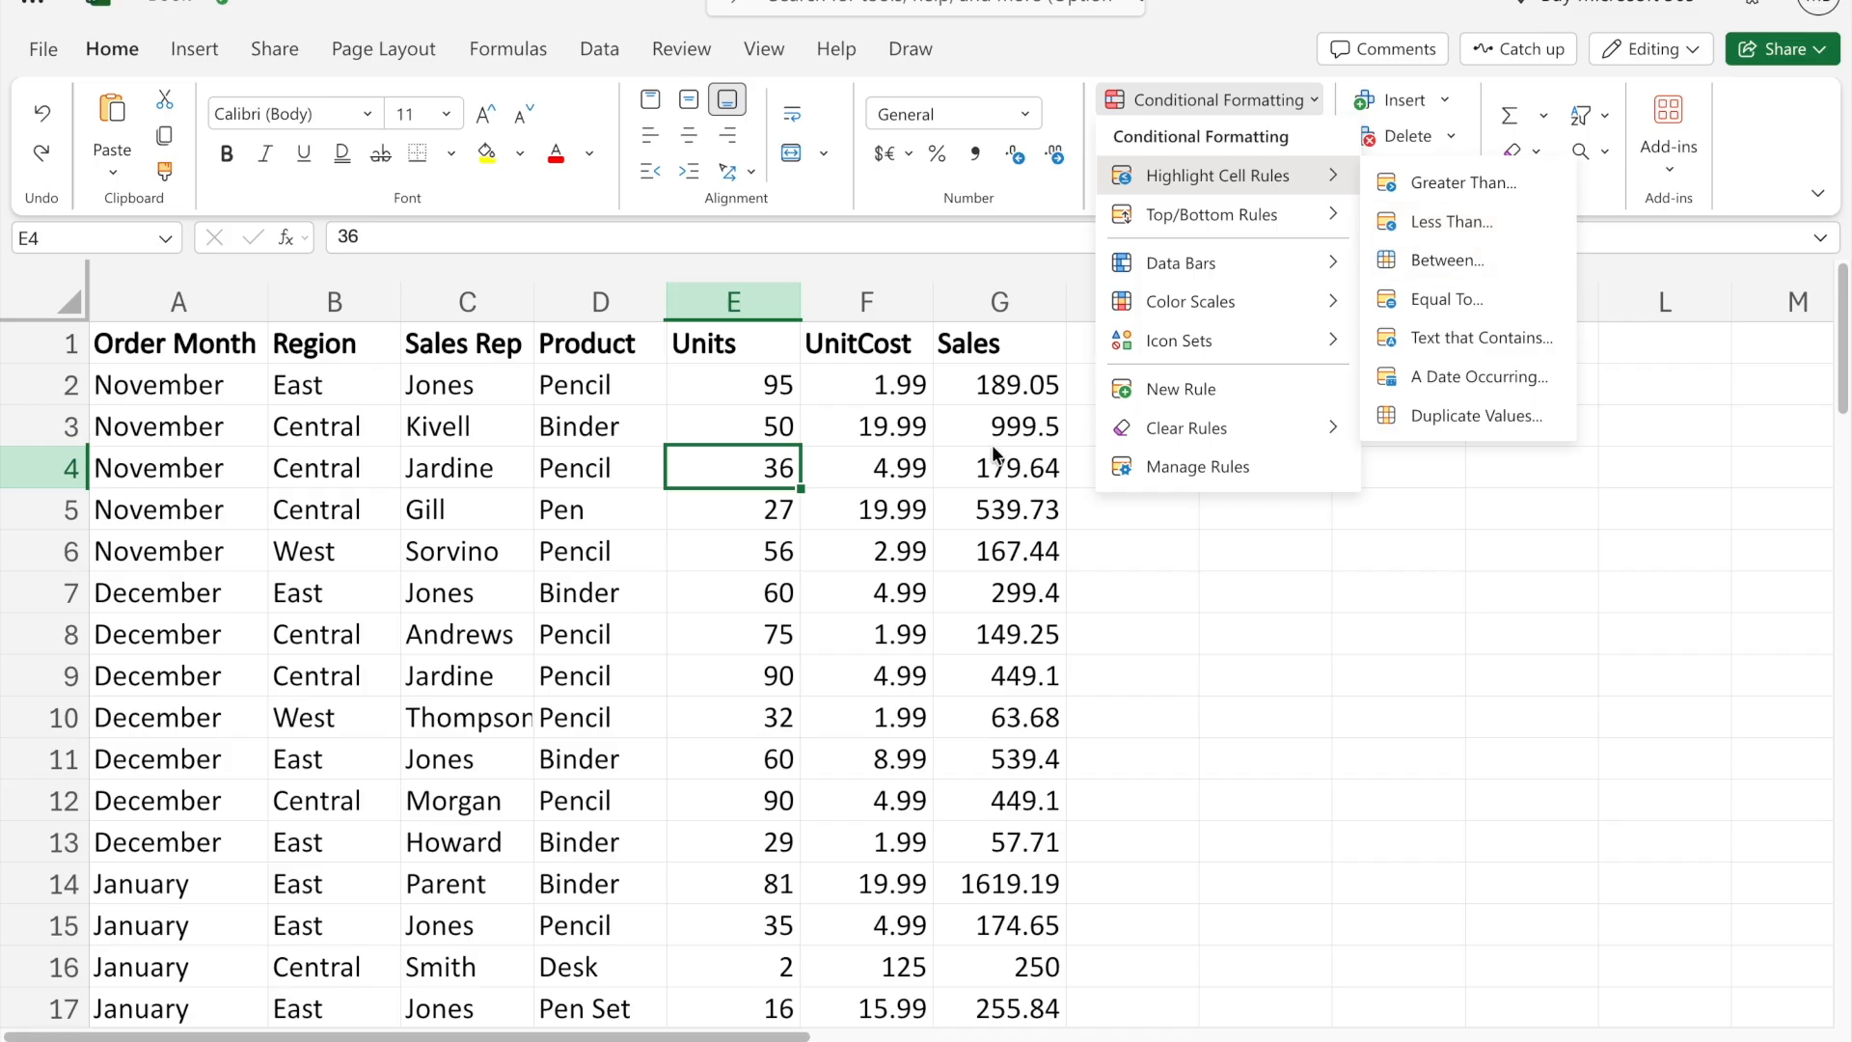
{"action": "left_click", "coordinate": [1031, 448]}
- Add a conditional formatting rule to the whole Units column that highlights cell values greater than 40 in light red
{"action": "left_click", "coordinate": [756, 307]}
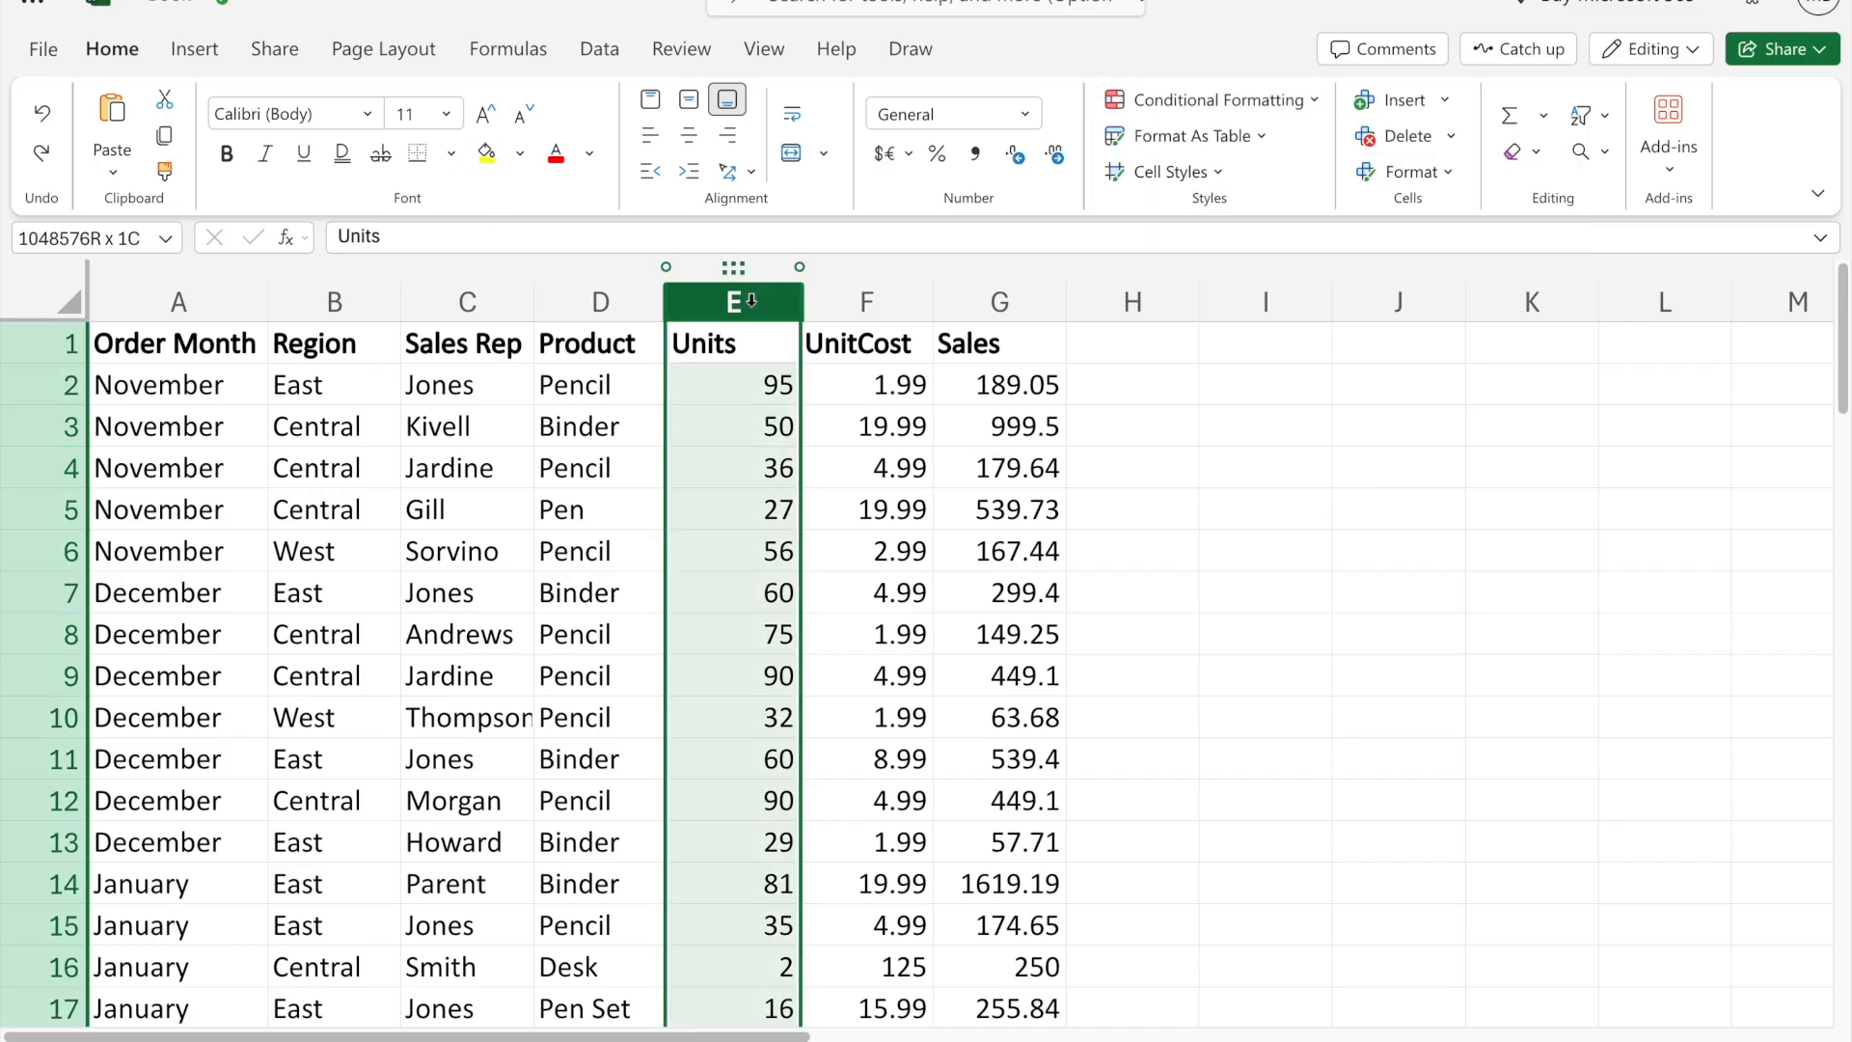
{"action": "left_click", "coordinate": [1296, 113]}
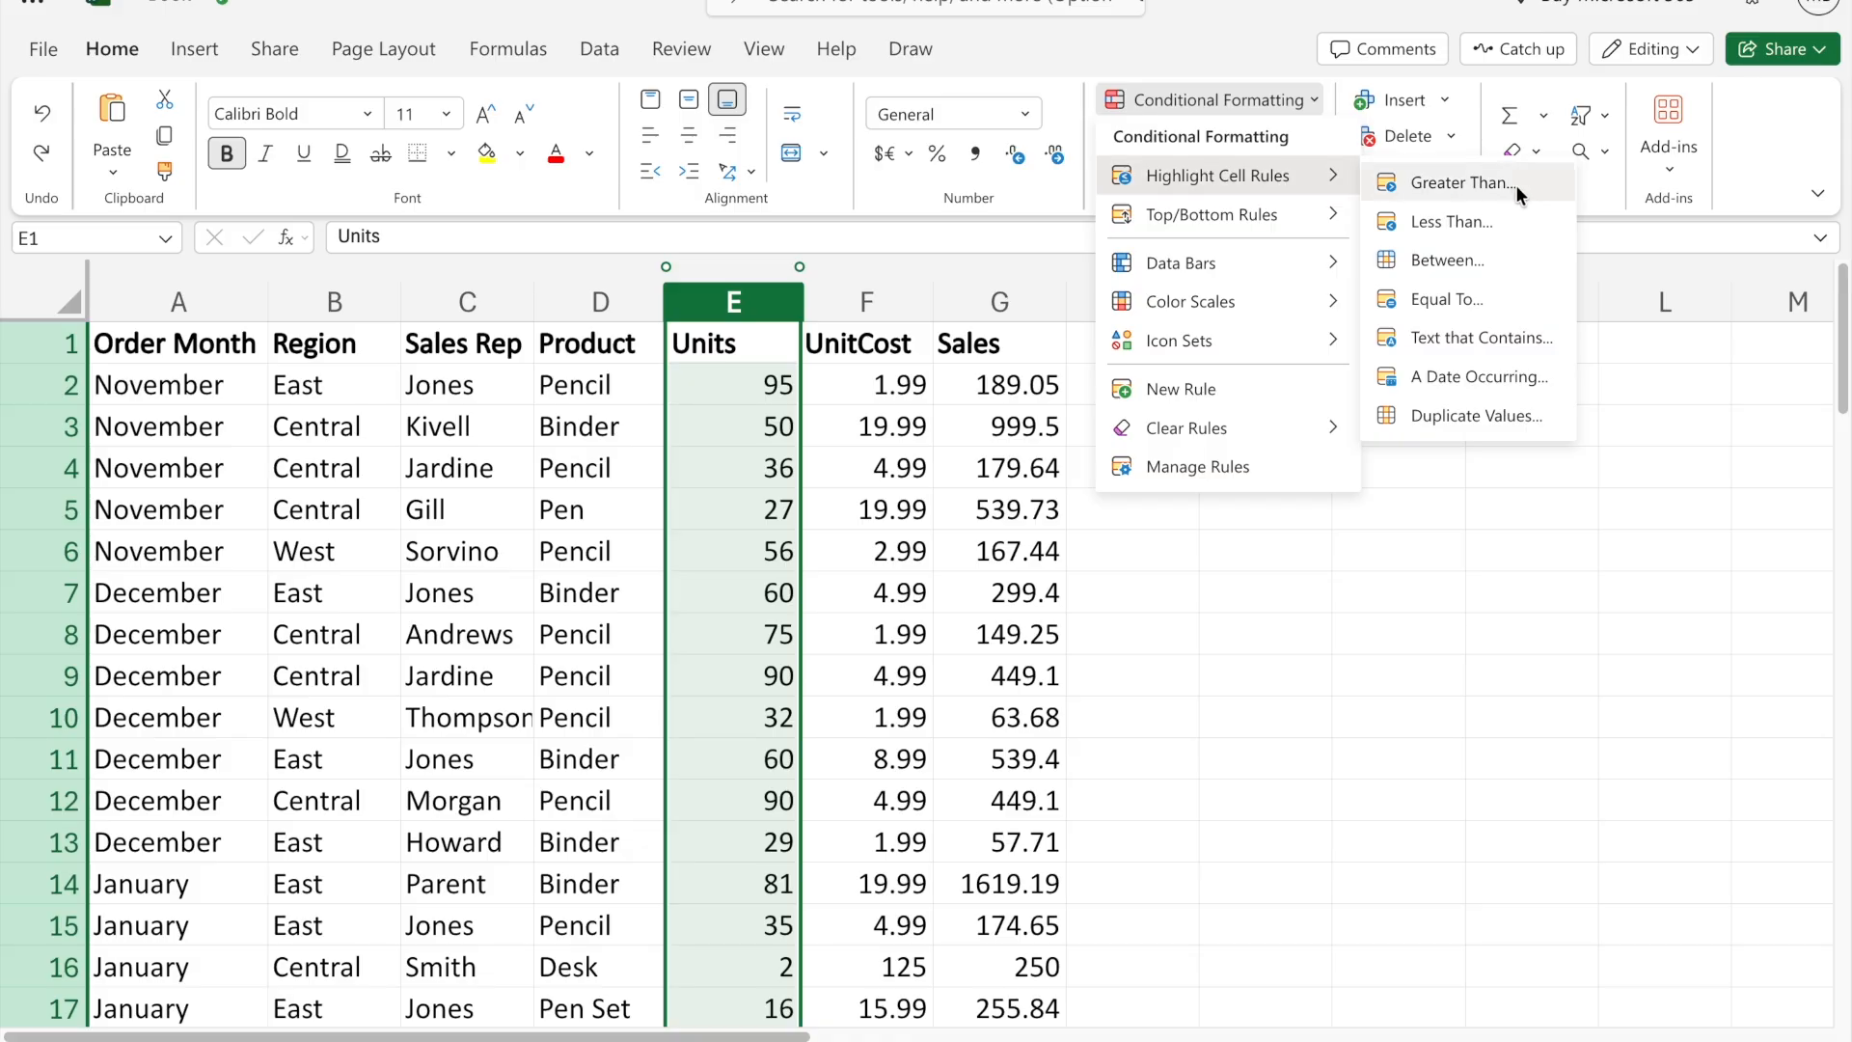
{"action": "left_click", "coordinate": [1514, 184]}
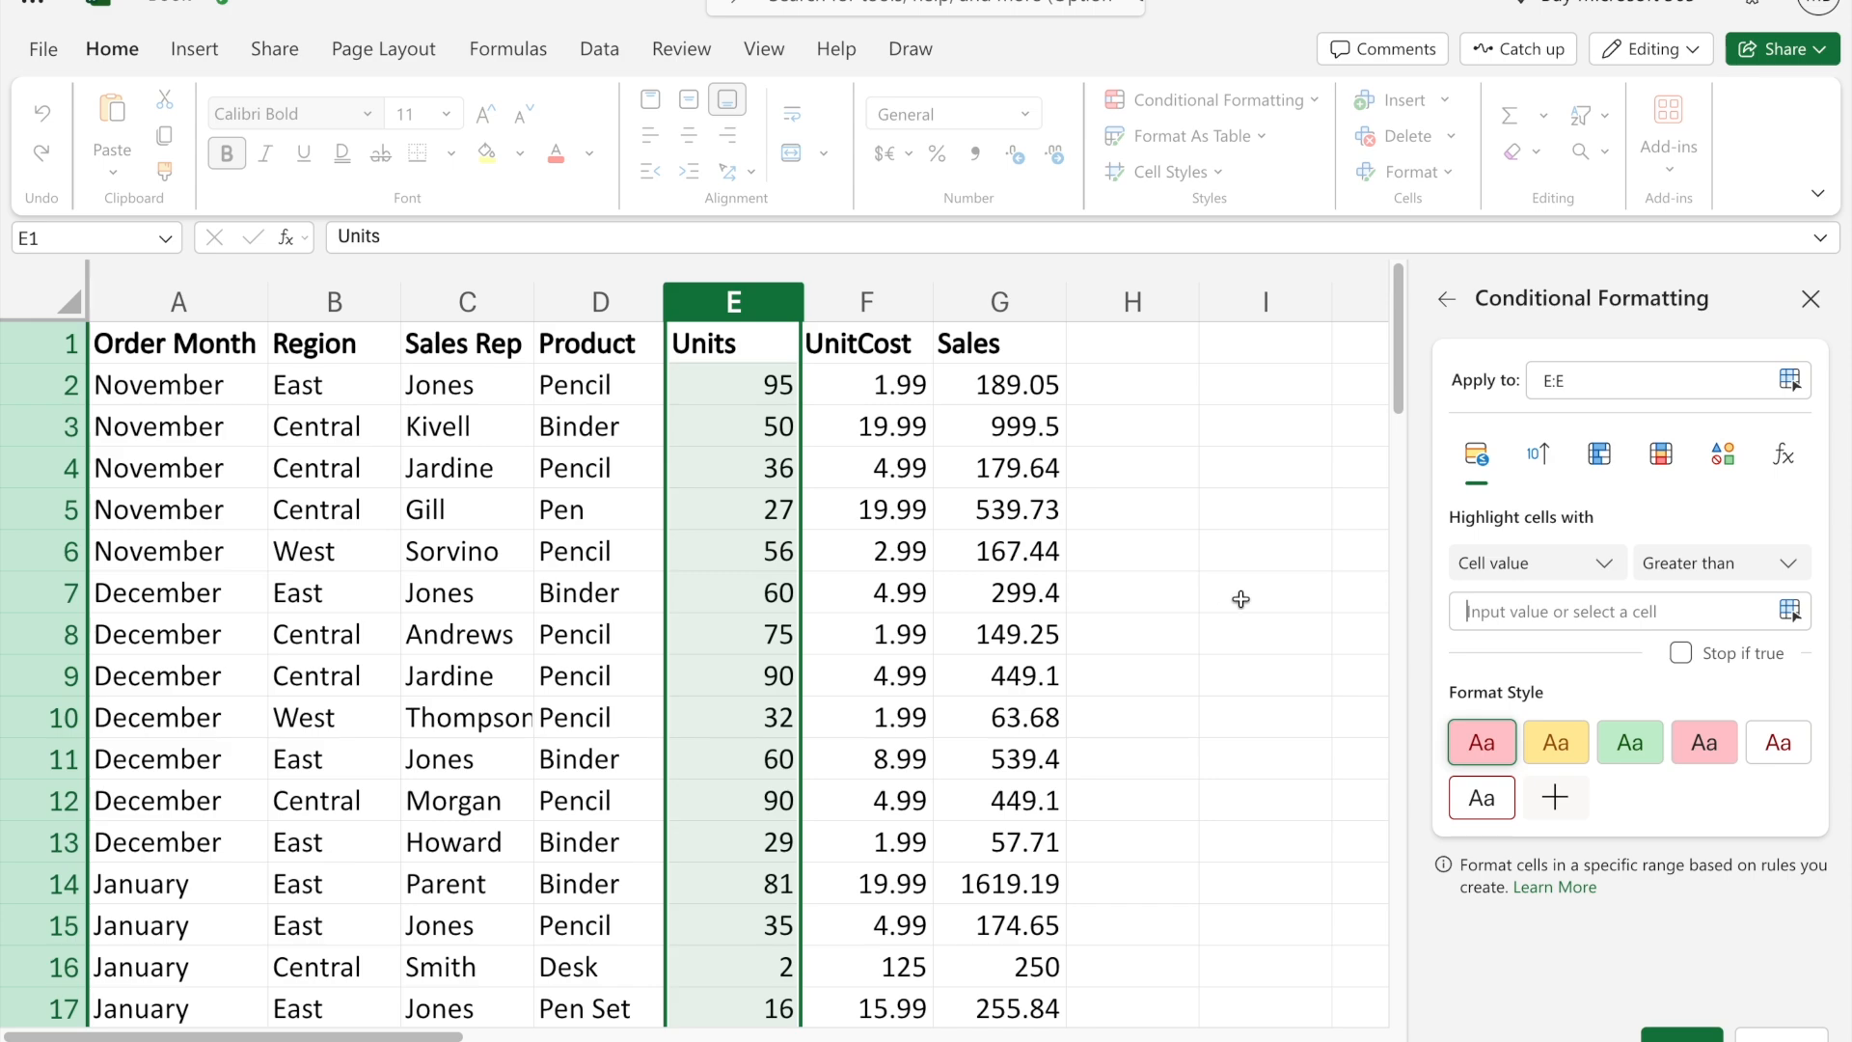
{"action": "left_click", "coordinate": [1529, 613]}
{"action": "type", "text": "40"}
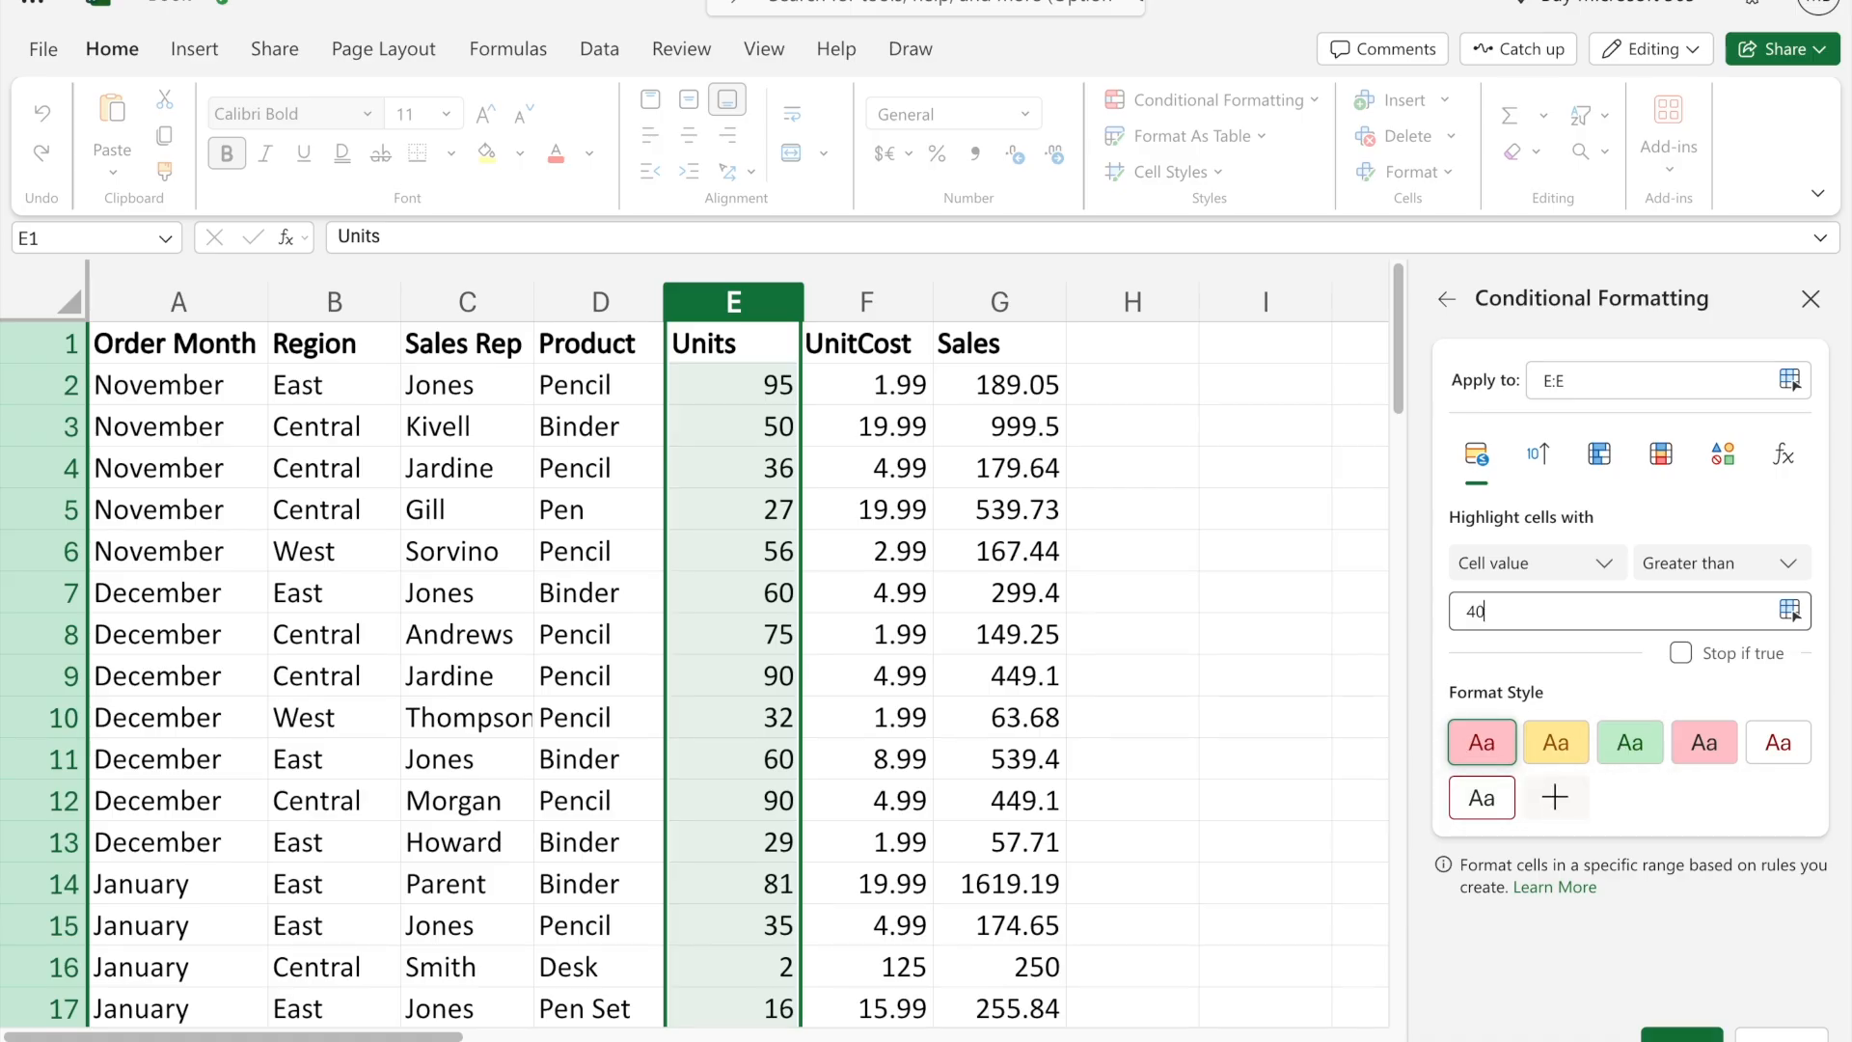
{"action": "left_click", "coordinate": [1682, 1035]}
- Examine the cells highlighted by the greater-than rule down the whole Units column, and close the rule management view
{"action": "left_click", "coordinate": [745, 554]}
{"action": "scroll", "coordinate": [876, 555], "scroll_direction": "down", "scroll_amount": 1}
{"action": "scroll", "coordinate": [875, 555], "scroll_direction": "down", "scroll_amount": 4}
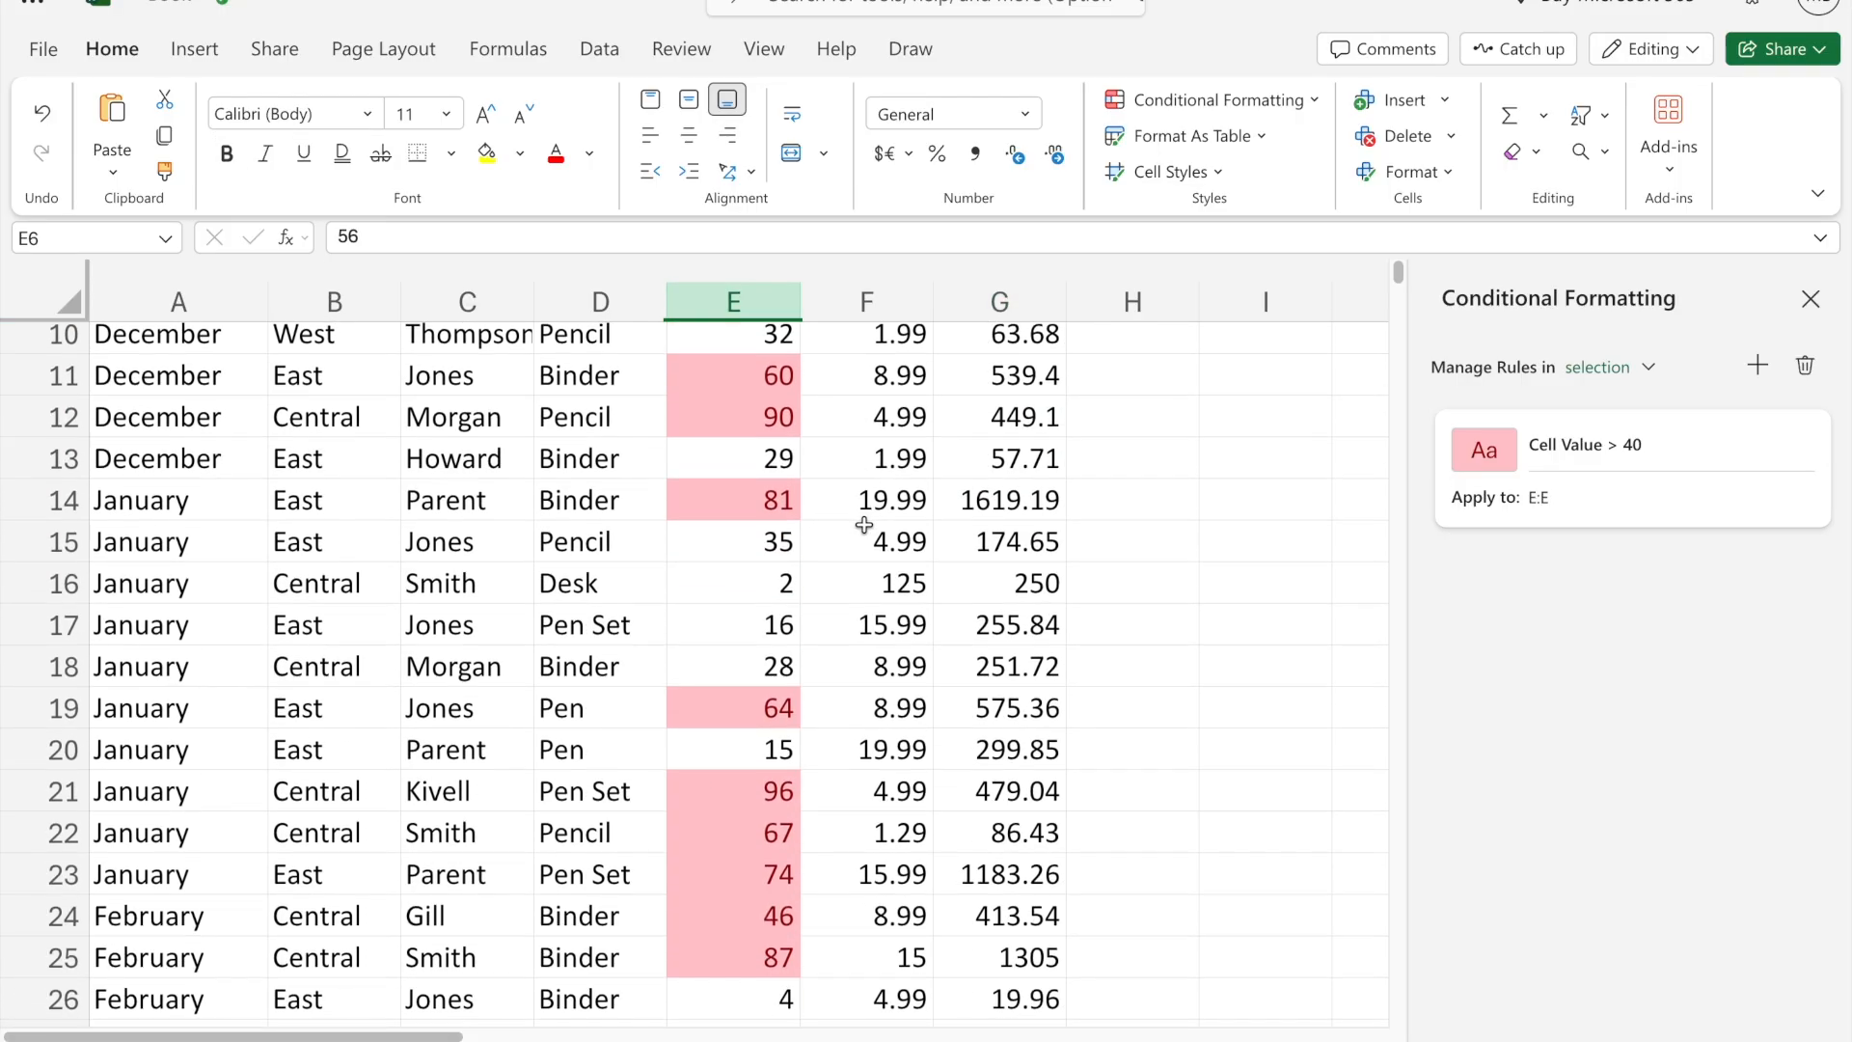
{"action": "scroll", "coordinate": [864, 525], "scroll_direction": "down", "scroll_amount": 12}
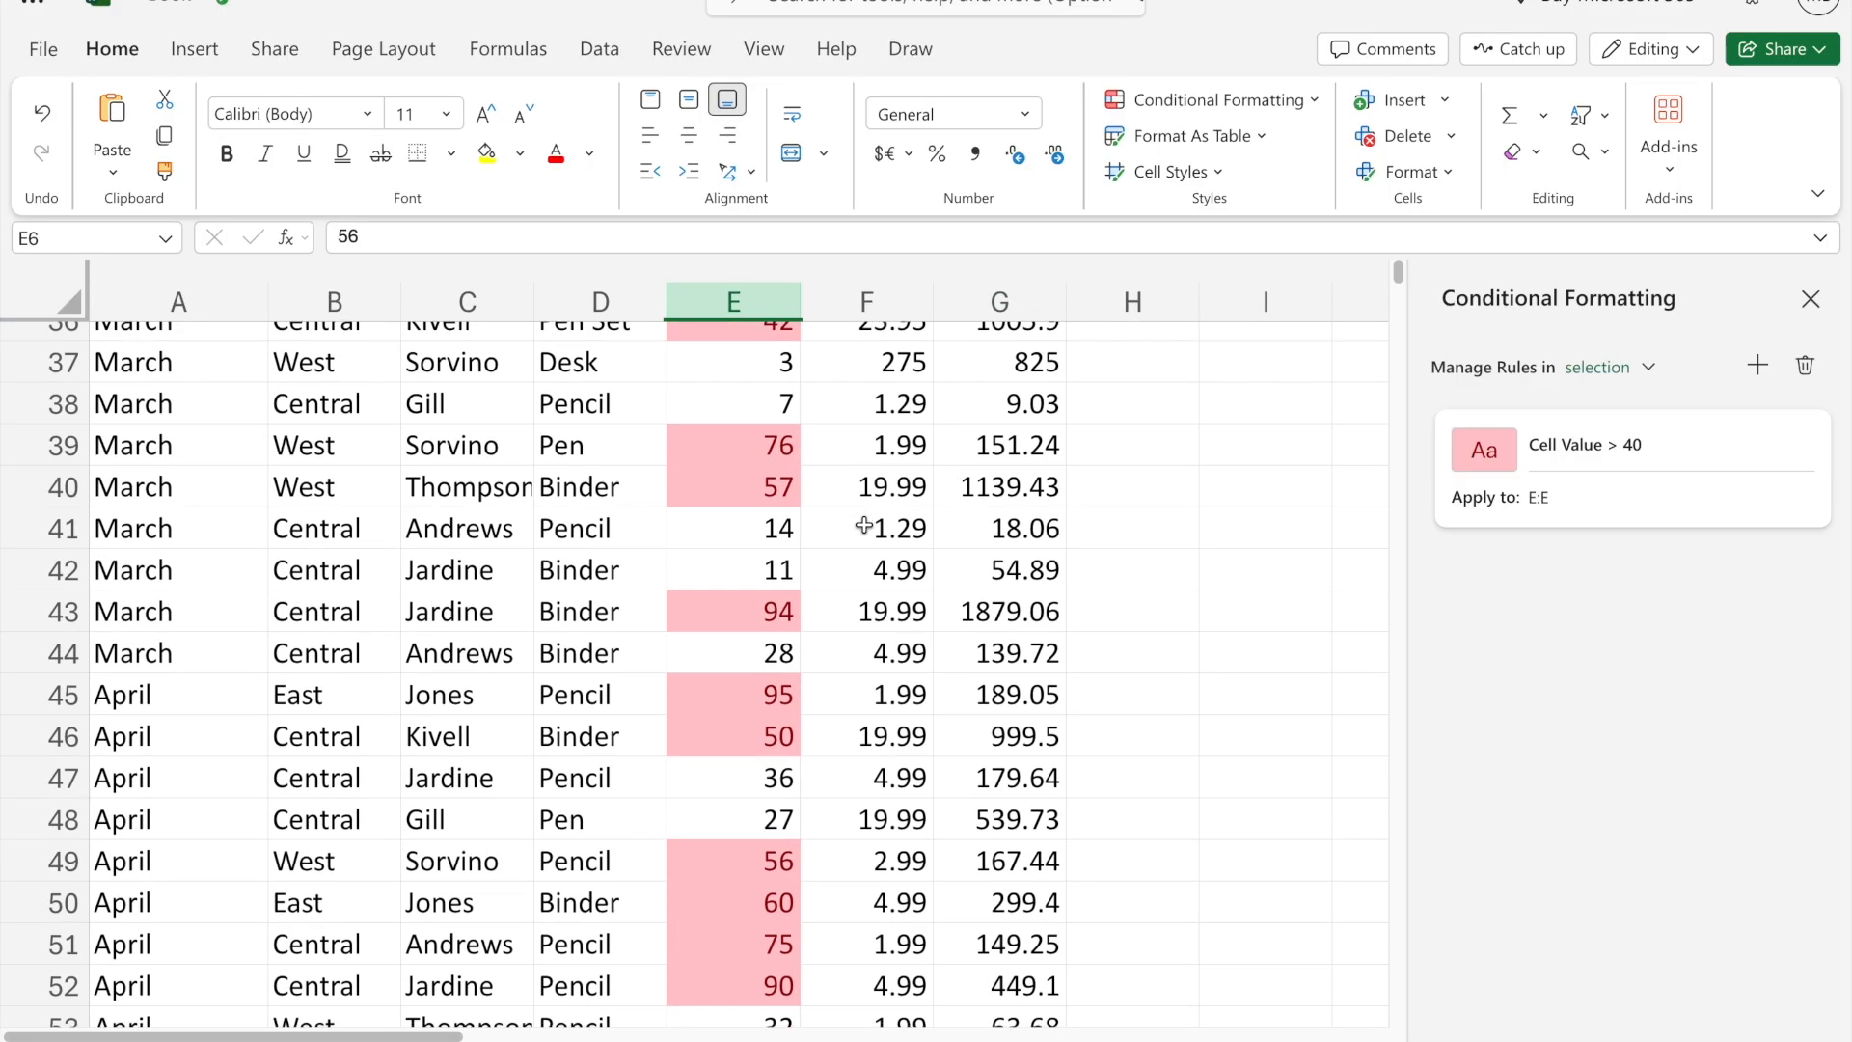
{"action": "scroll", "coordinate": [864, 525], "scroll_direction": "down", "scroll_amount": 7}
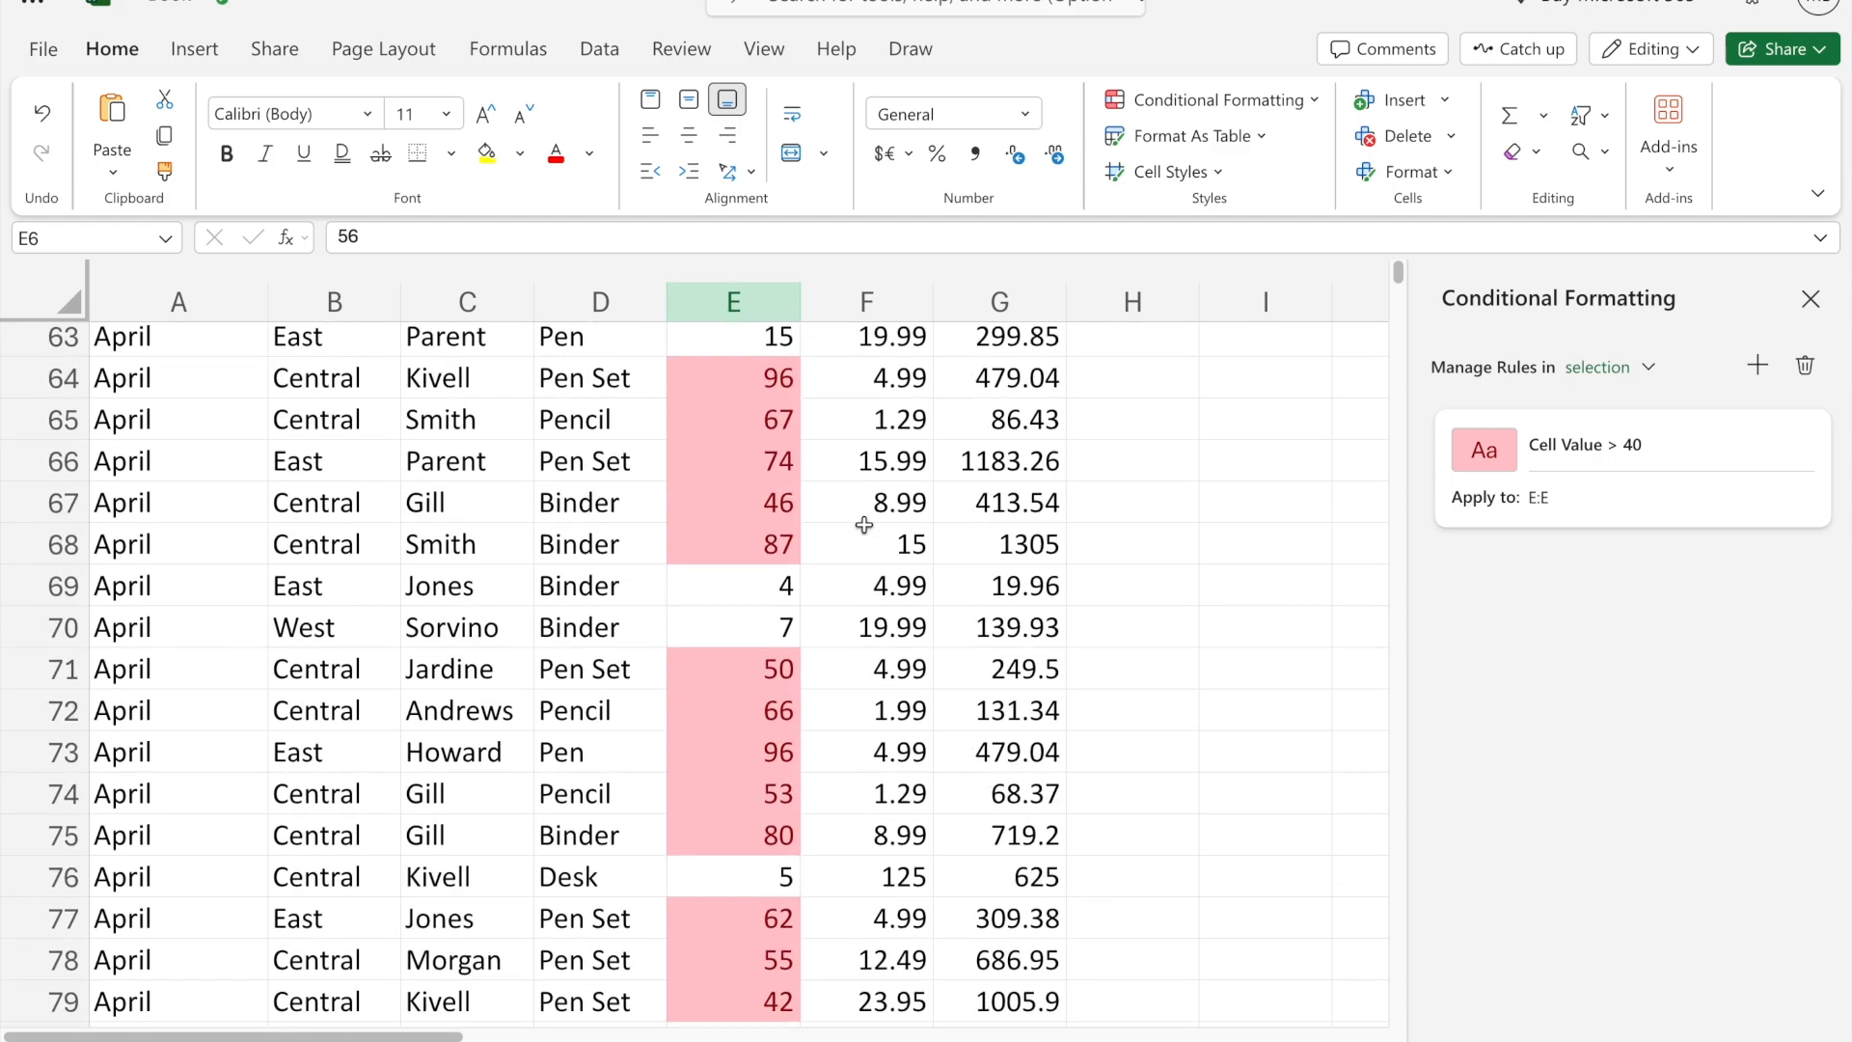
{"action": "scroll", "coordinate": [865, 525], "scroll_direction": "down", "scroll_amount": 2}
{"action": "scroll", "coordinate": [865, 525], "scroll_direction": "up", "scroll_amount": 20}
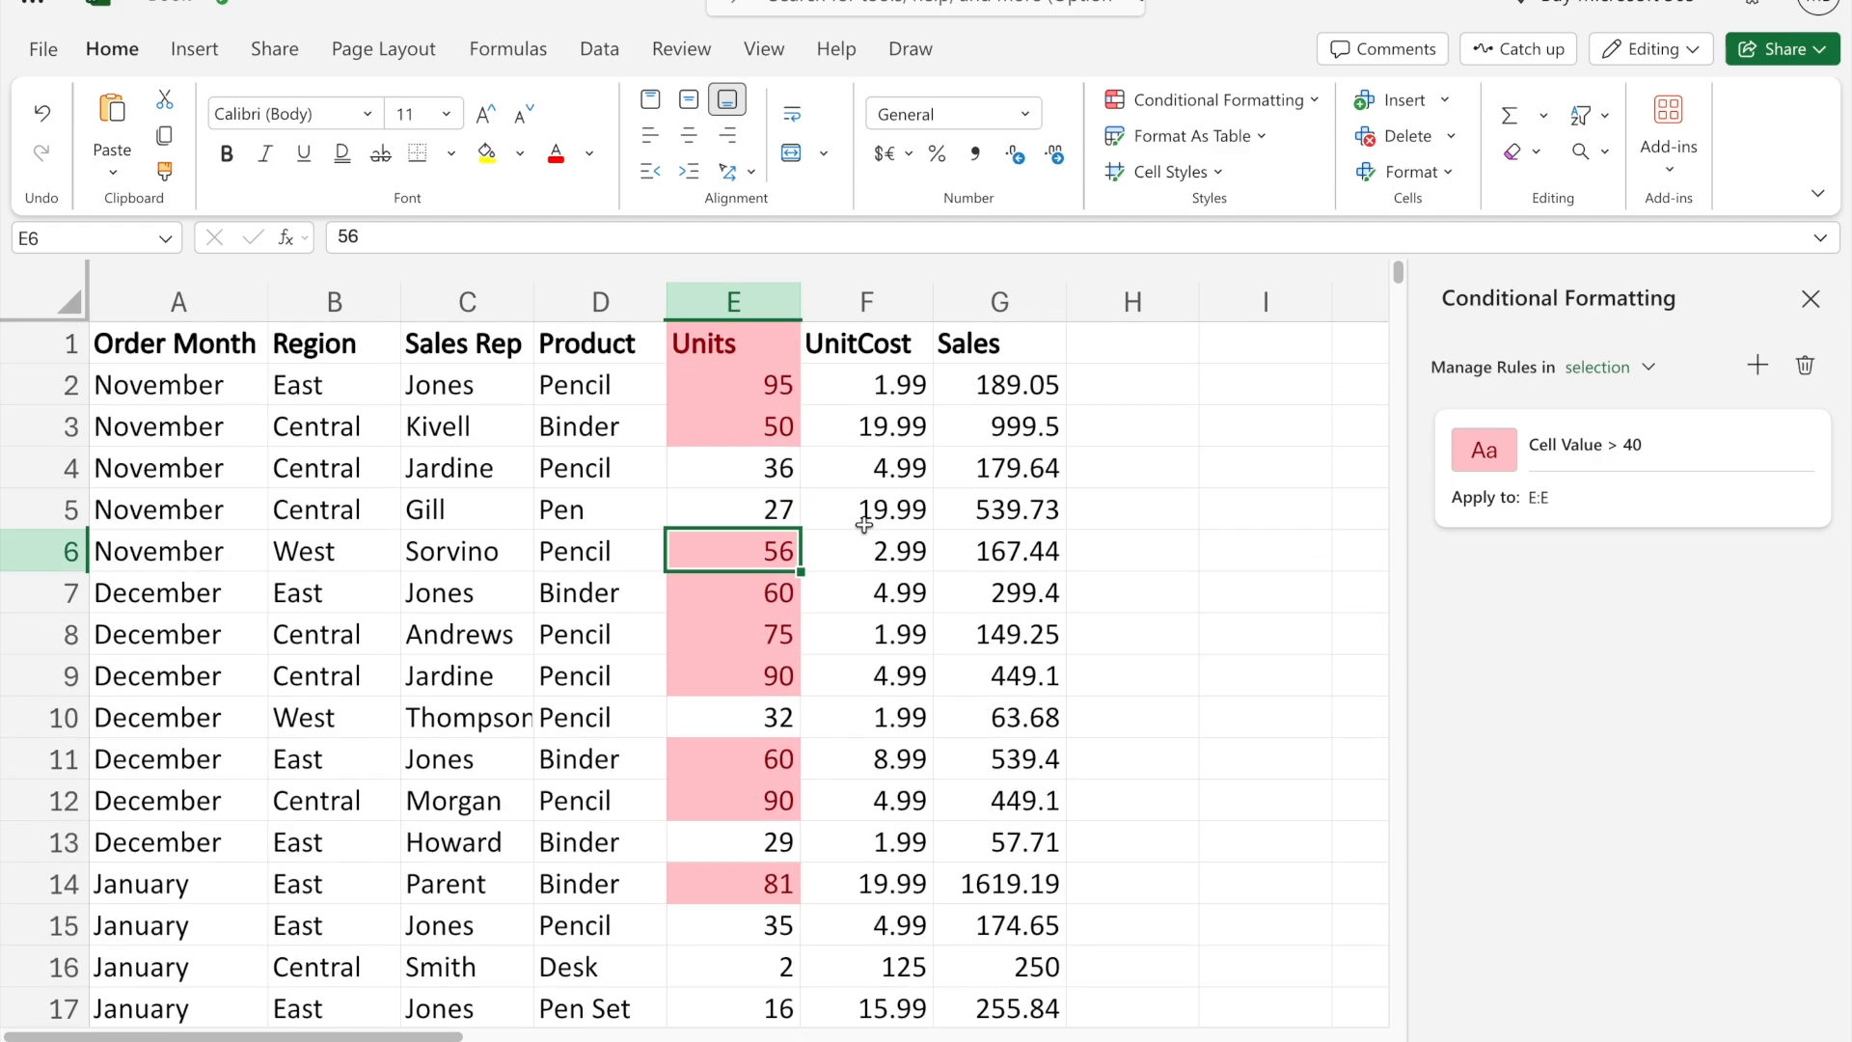
{"action": "left_click", "coordinate": [1811, 299]}
- Clear the conditional formatting rules from the Units column
{"action": "left_click", "coordinate": [731, 289]}
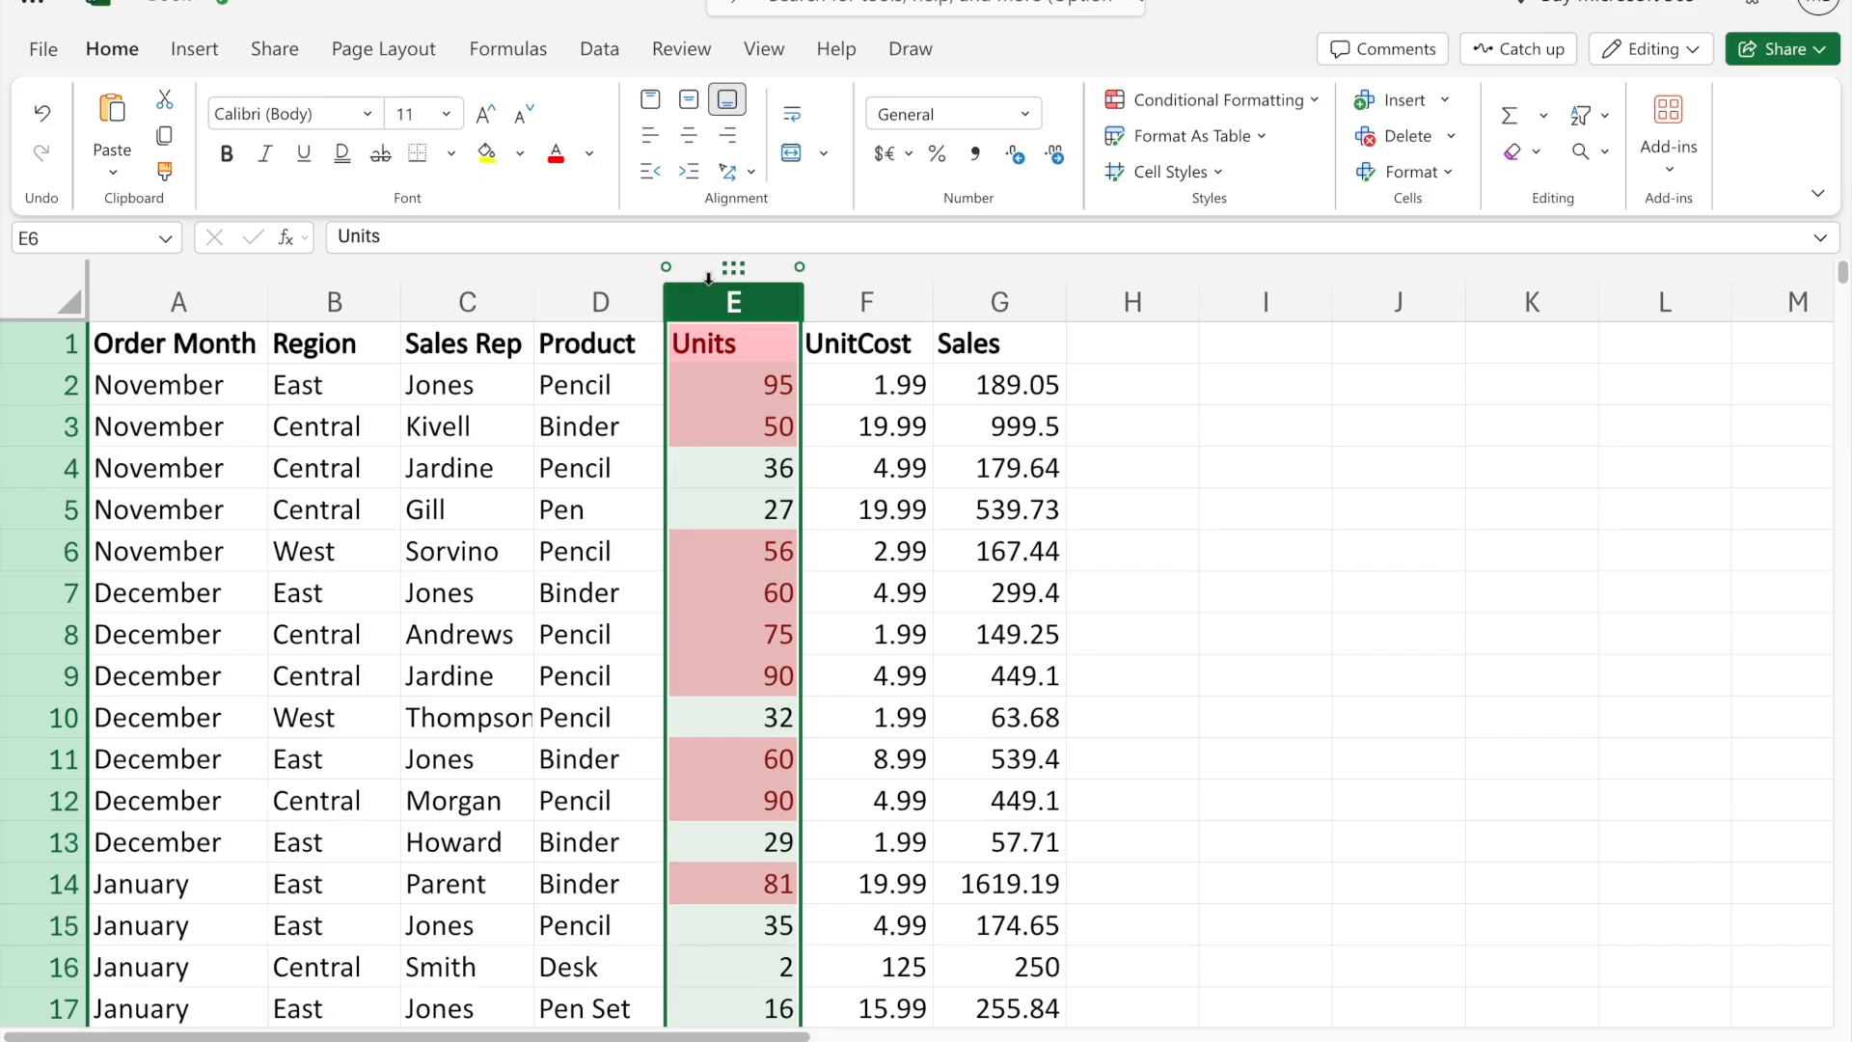
{"action": "left_click", "coordinate": [1220, 100]}
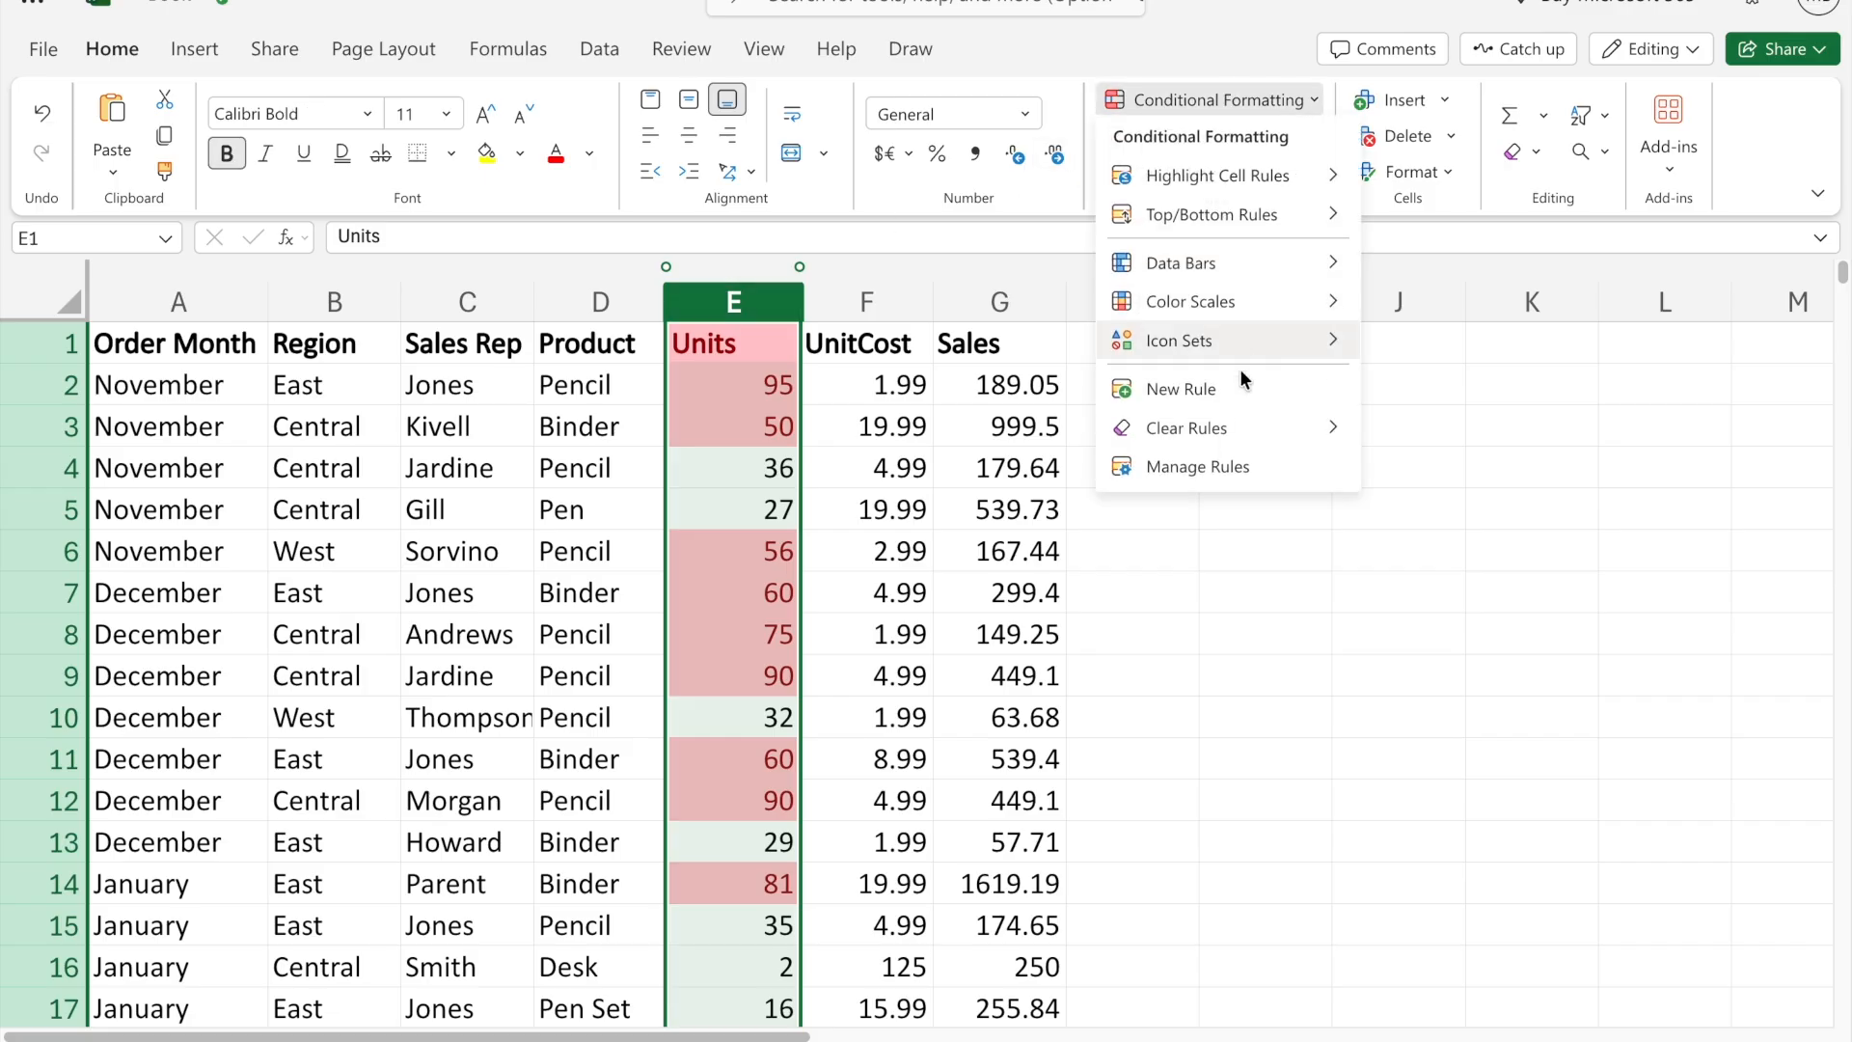
{"action": "mouse_move", "coordinate": [1278, 425]}
{"action": "left_click", "coordinate": [1441, 433]}
- Add a conditional formatting rule to the Units column that highlights cell values less than 40 in light red
{"action": "mouse_move", "coordinate": [1254, 176]}
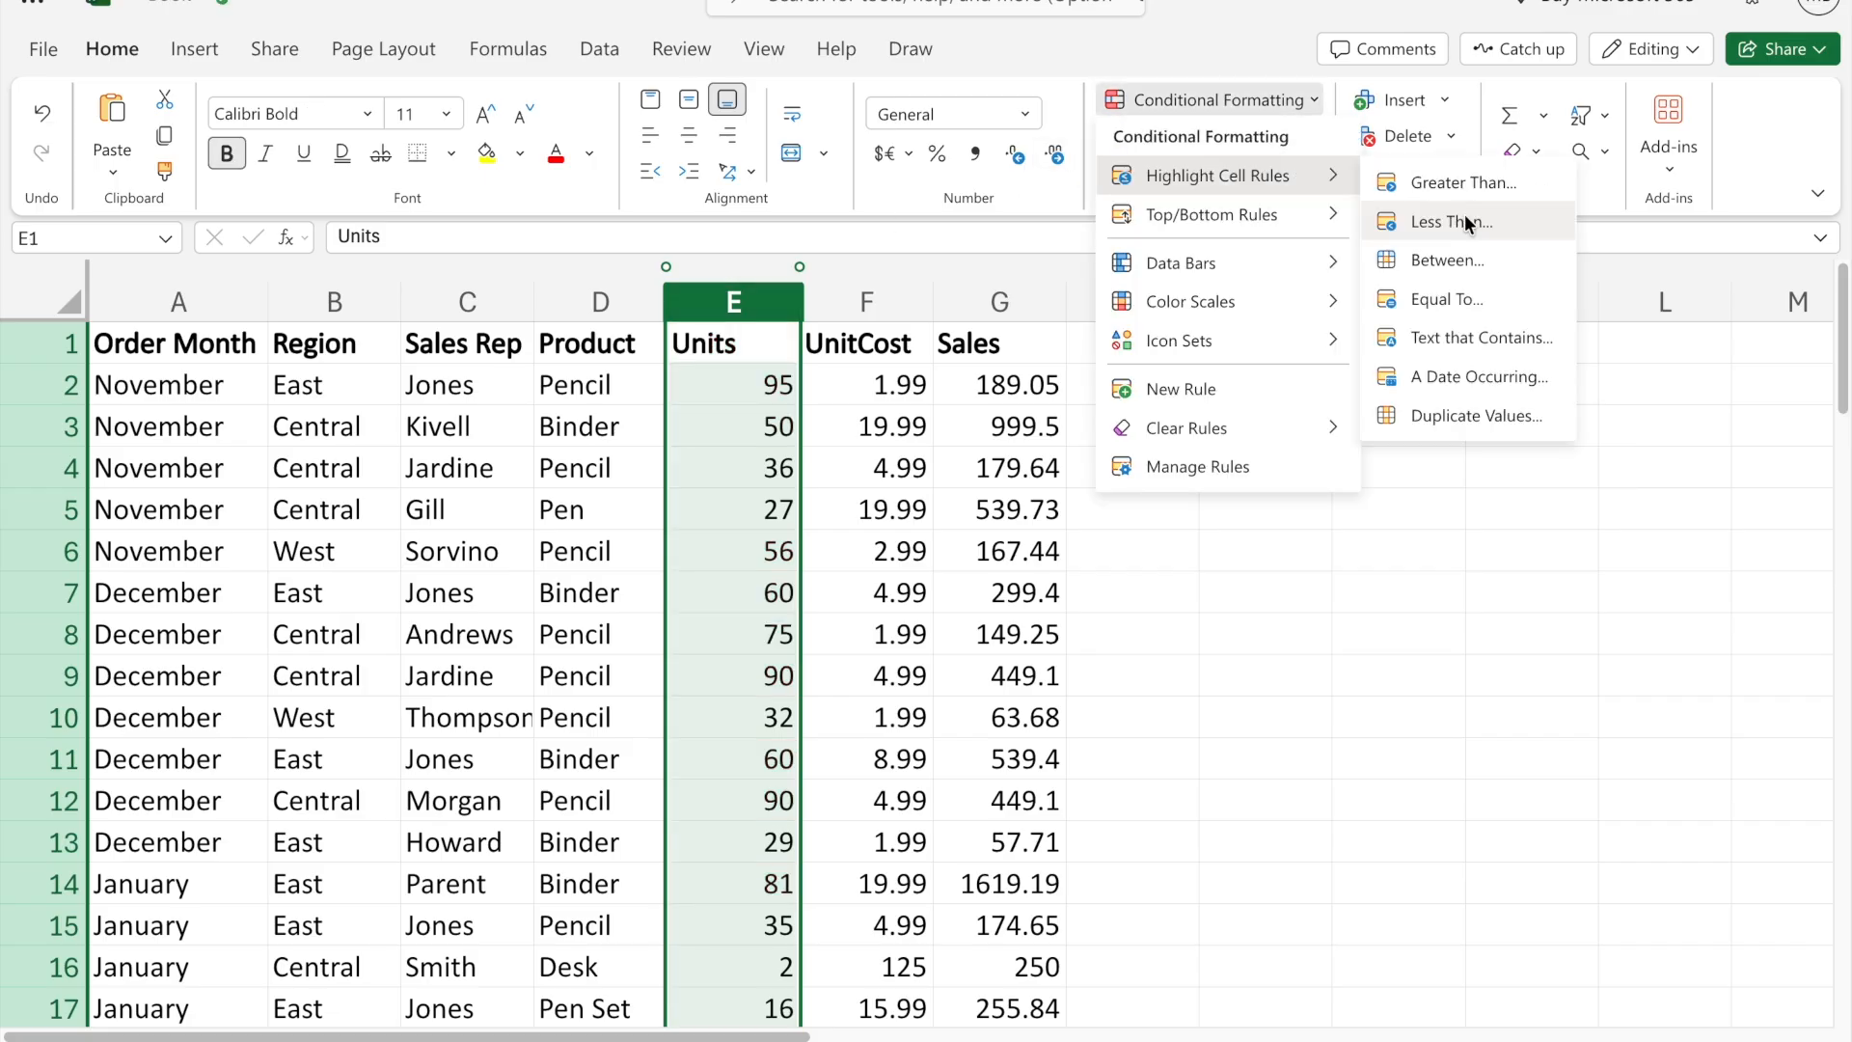
{"action": "left_click", "coordinate": [1465, 218]}
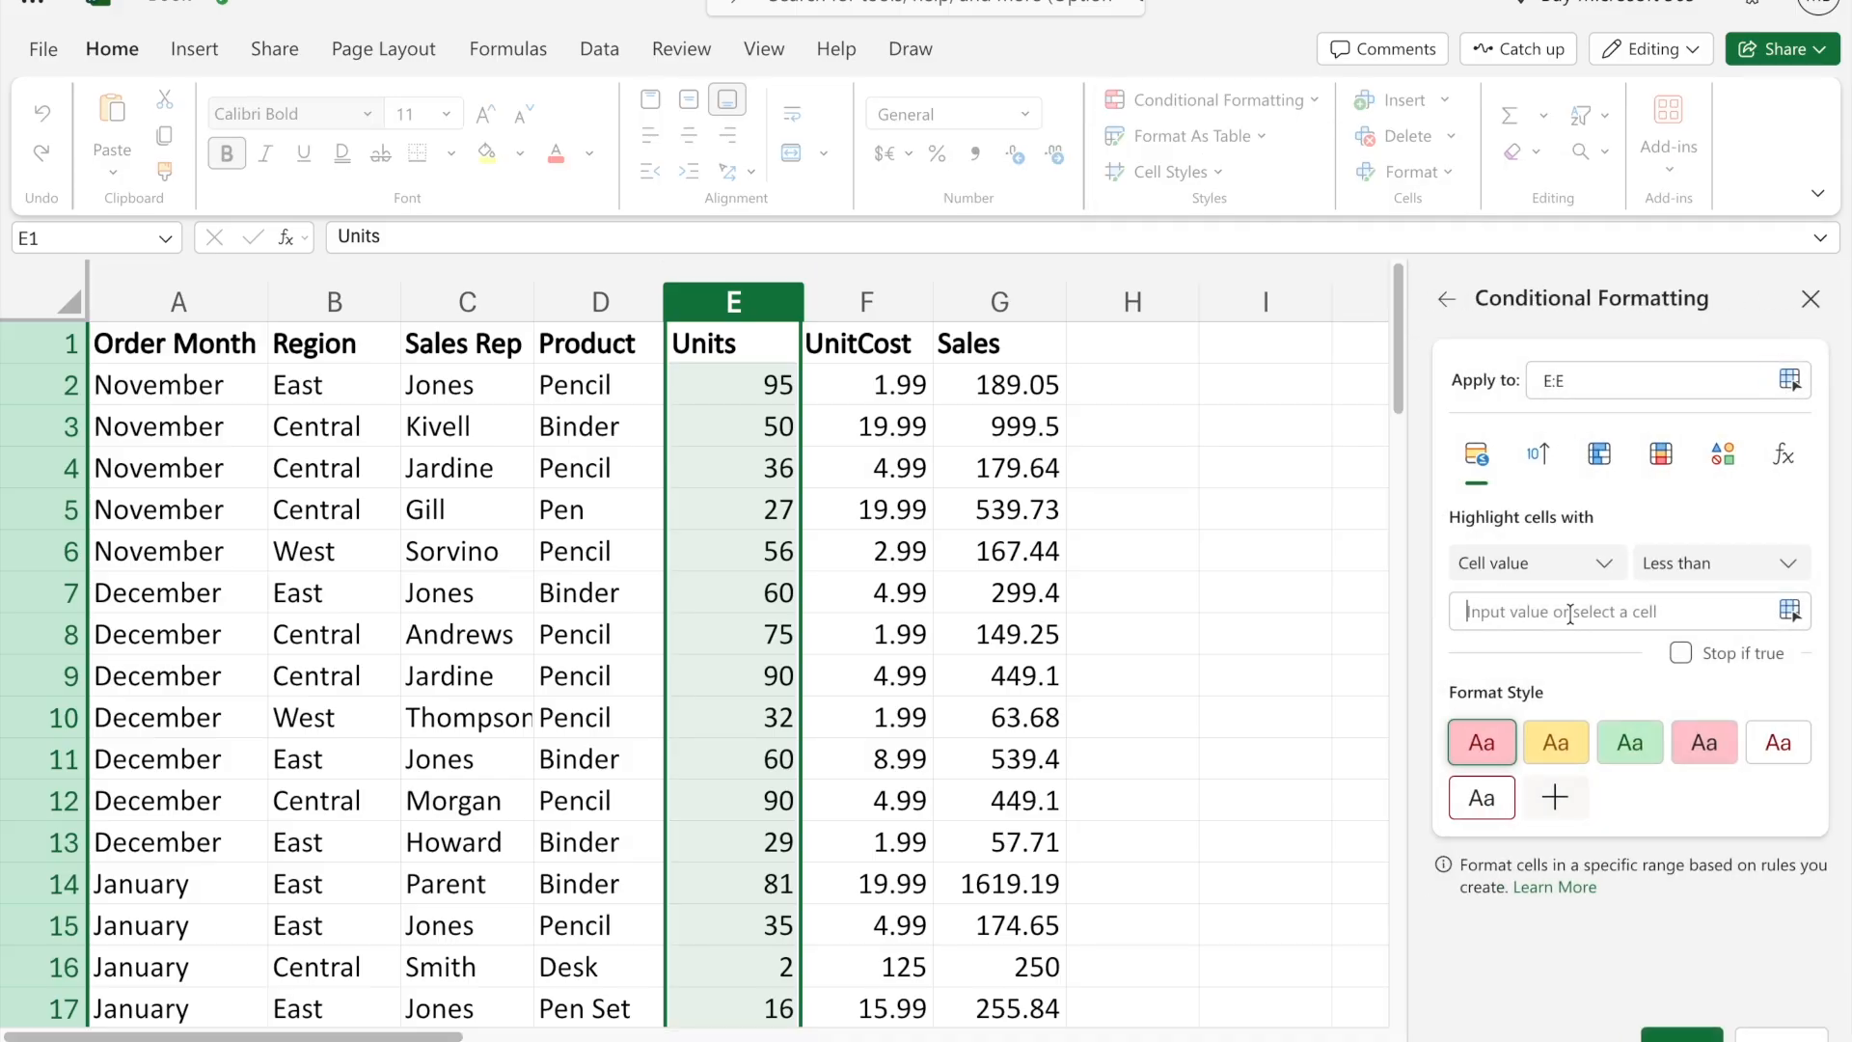
{"action": "type", "text": "40"}
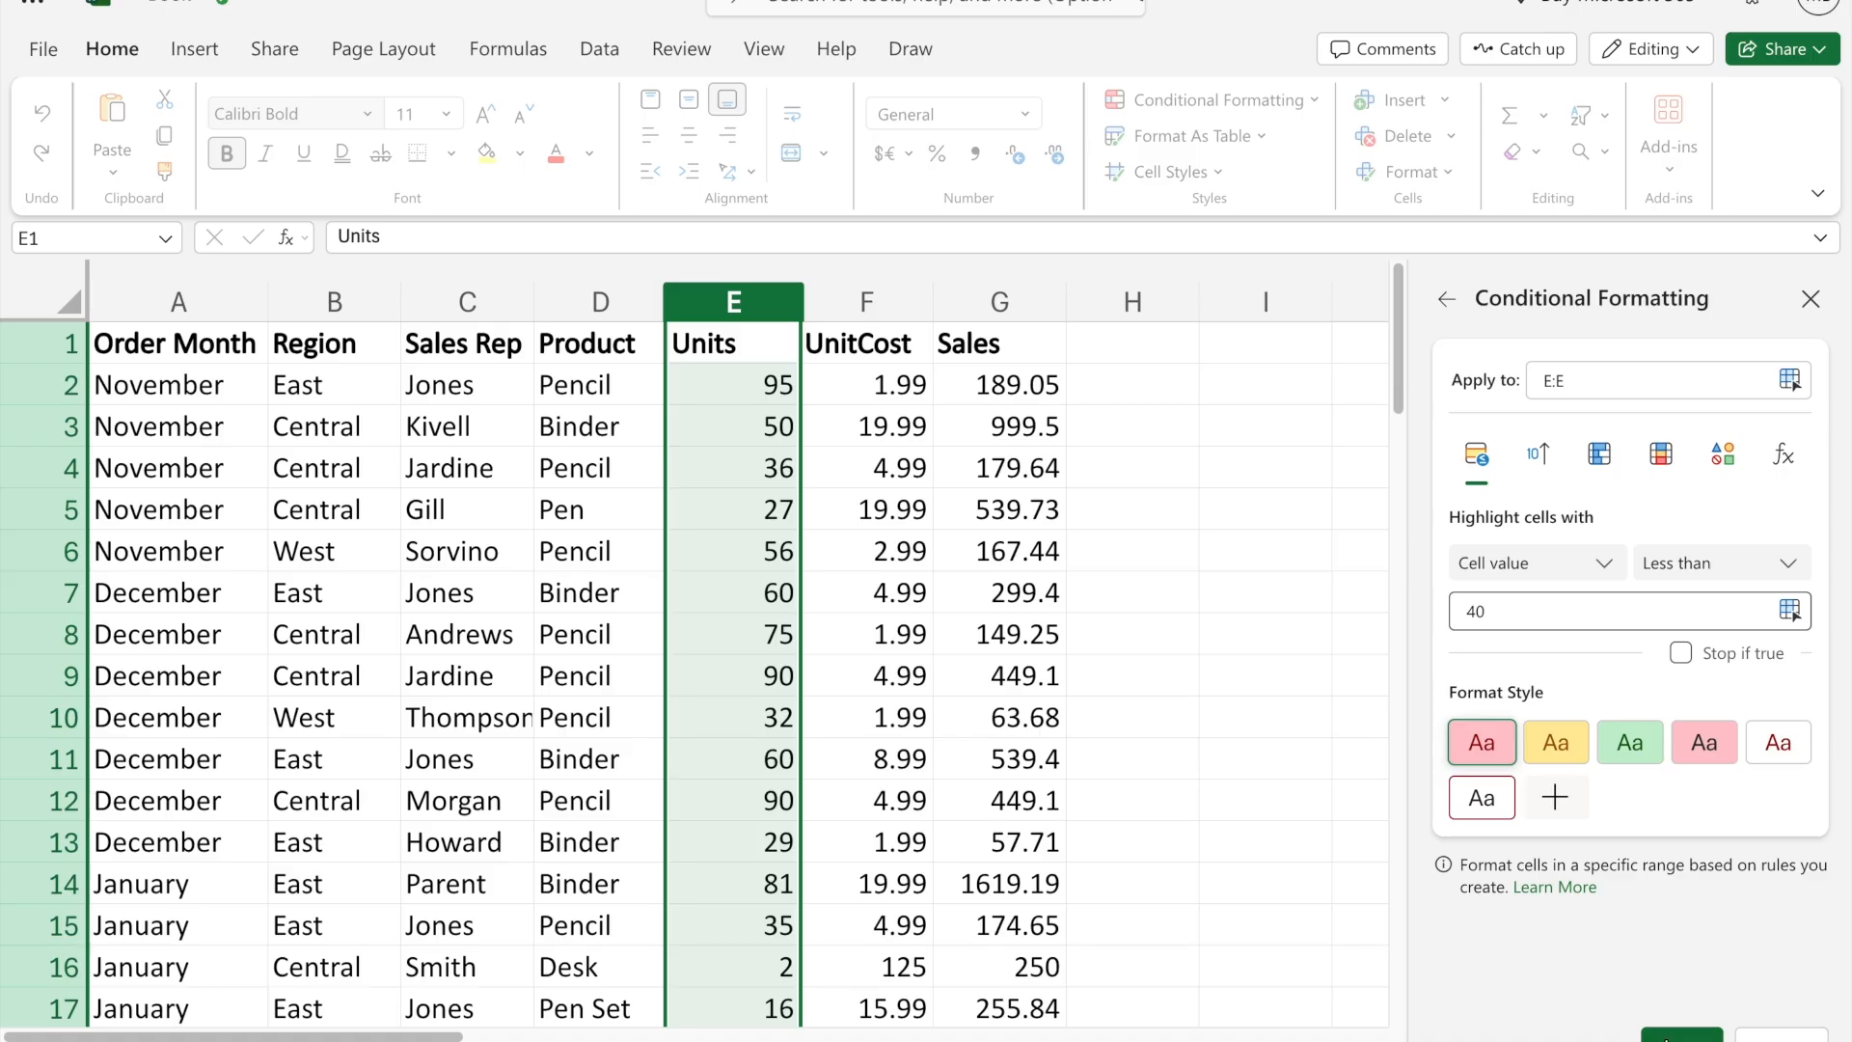
{"action": "left_click", "coordinate": [1681, 1035]}
- Check the highlighted cells down the Units column and undo the less-than rule
{"action": "left_click", "coordinate": [983, 660]}
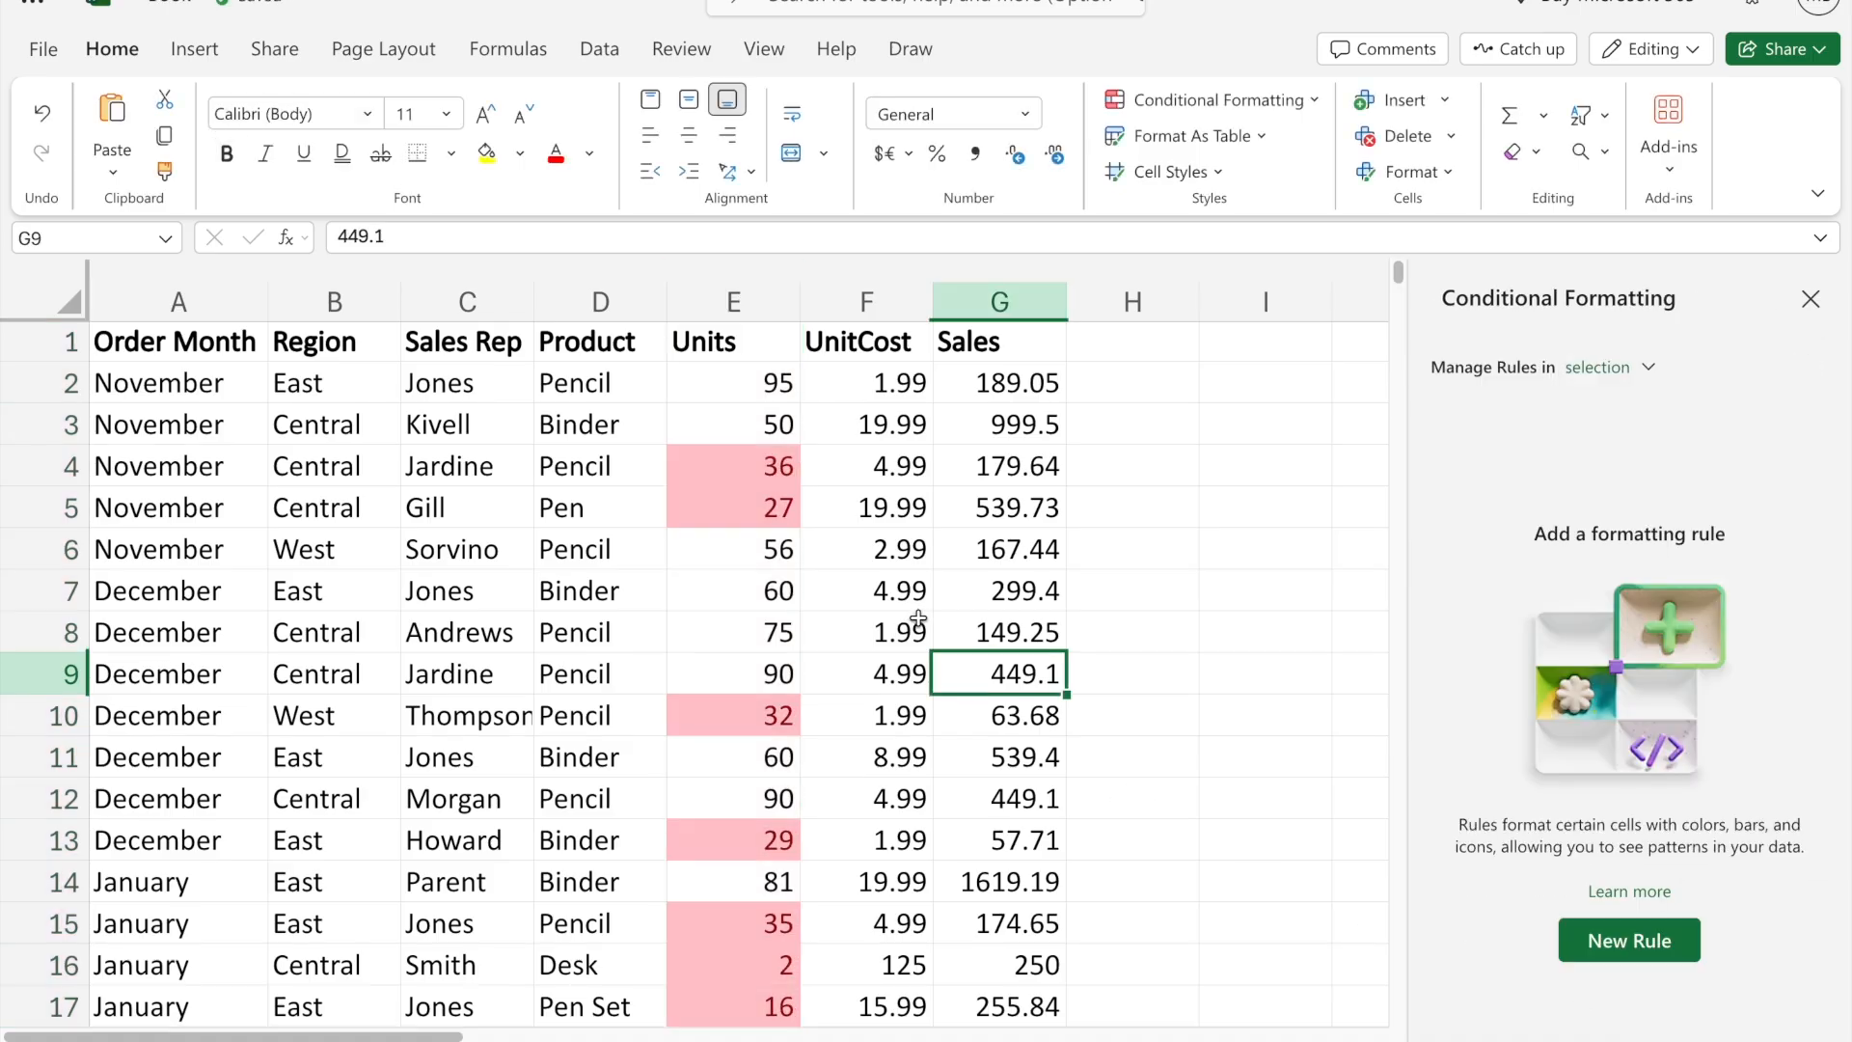
{"action": "scroll", "coordinate": [917, 617], "scroll_direction": "down", "scroll_amount": 4}
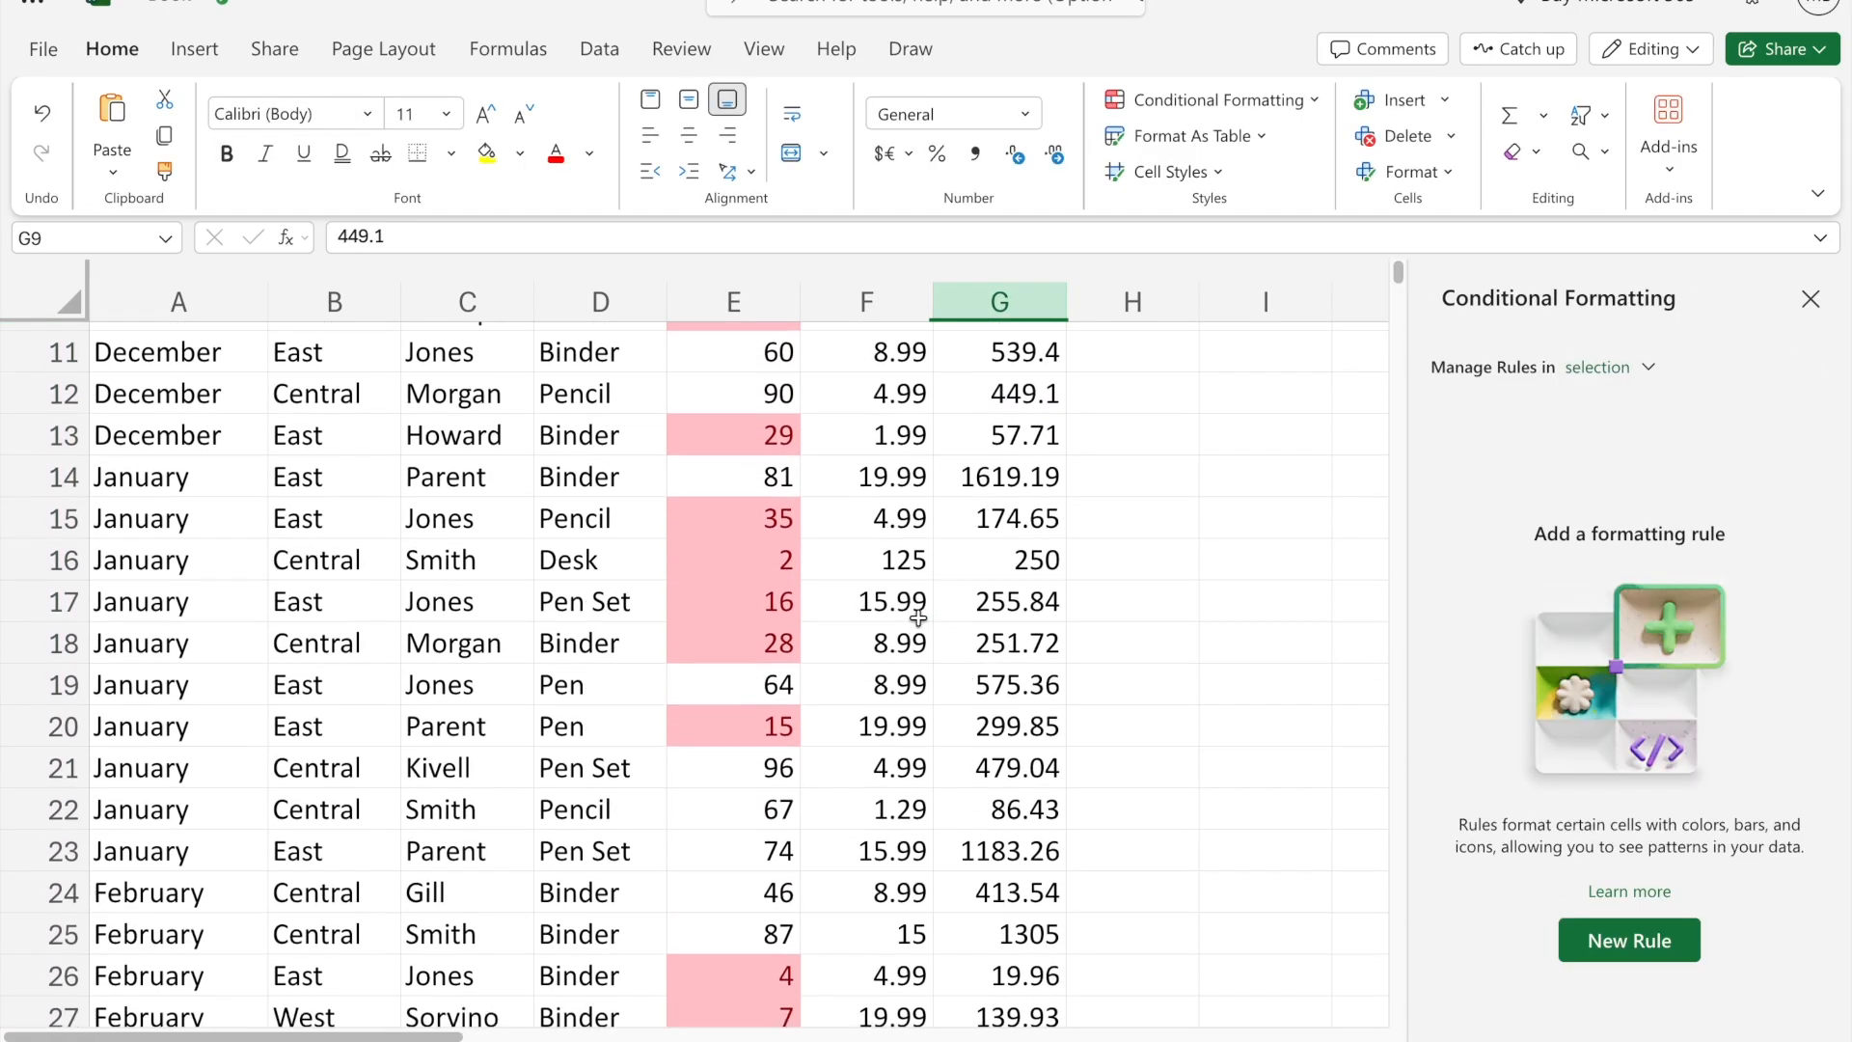
{"action": "scroll", "coordinate": [917, 618], "scroll_direction": "down", "scroll_amount": 8}
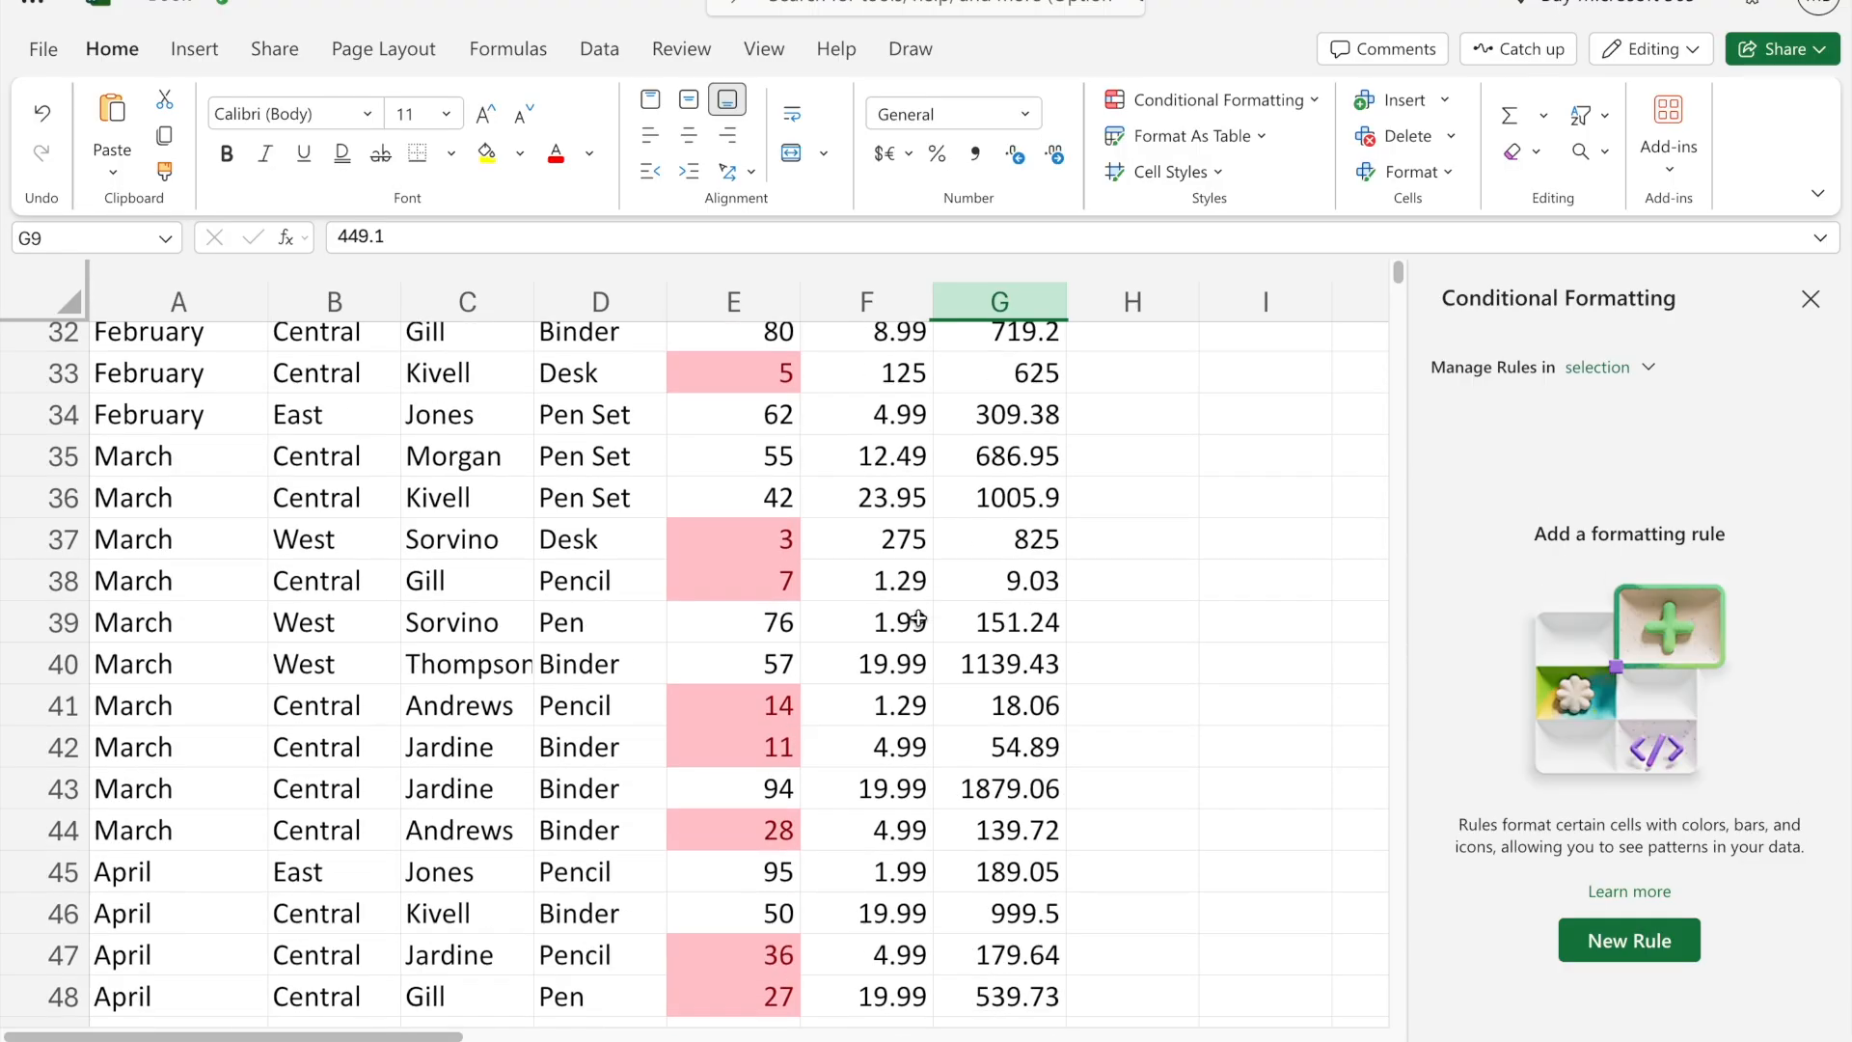
{"action": "scroll", "coordinate": [917, 617], "scroll_direction": "down", "scroll_amount": 20}
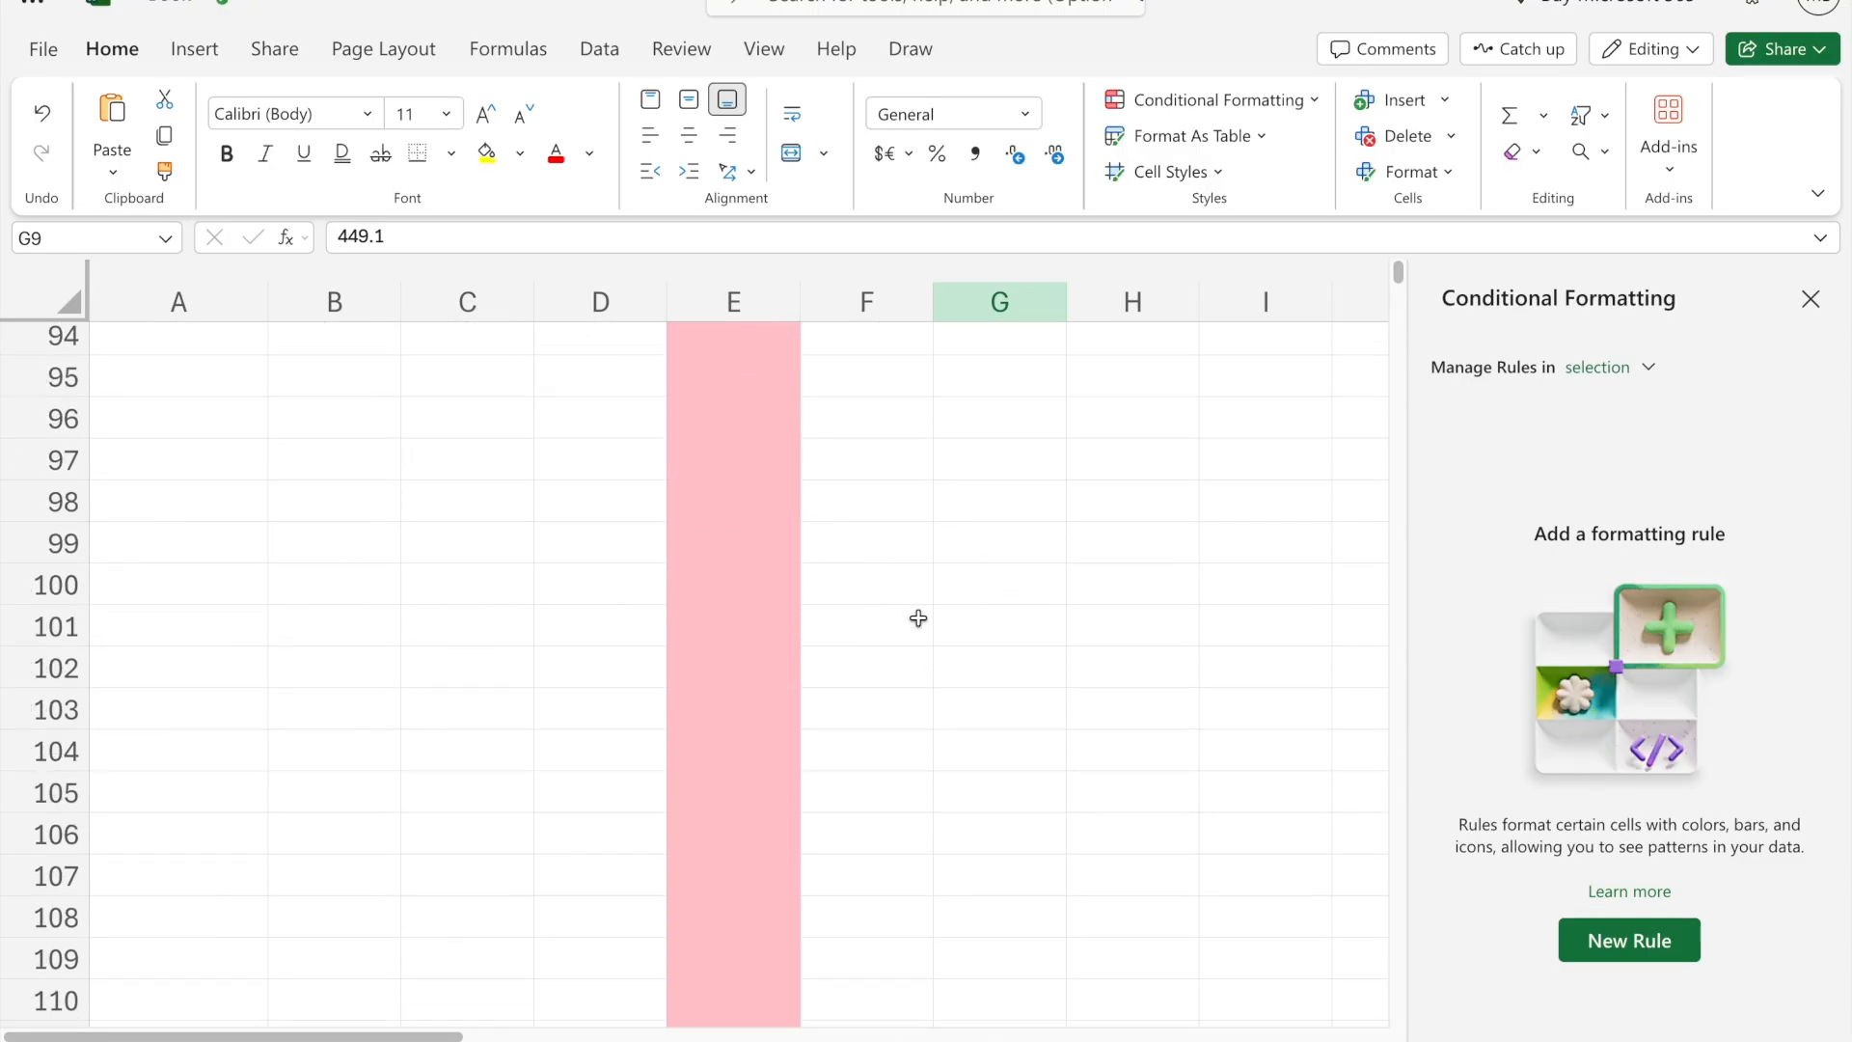
{"action": "scroll", "coordinate": [917, 617], "scroll_direction": "up", "scroll_amount": 20}
{"action": "left_click", "coordinate": [1810, 300]}
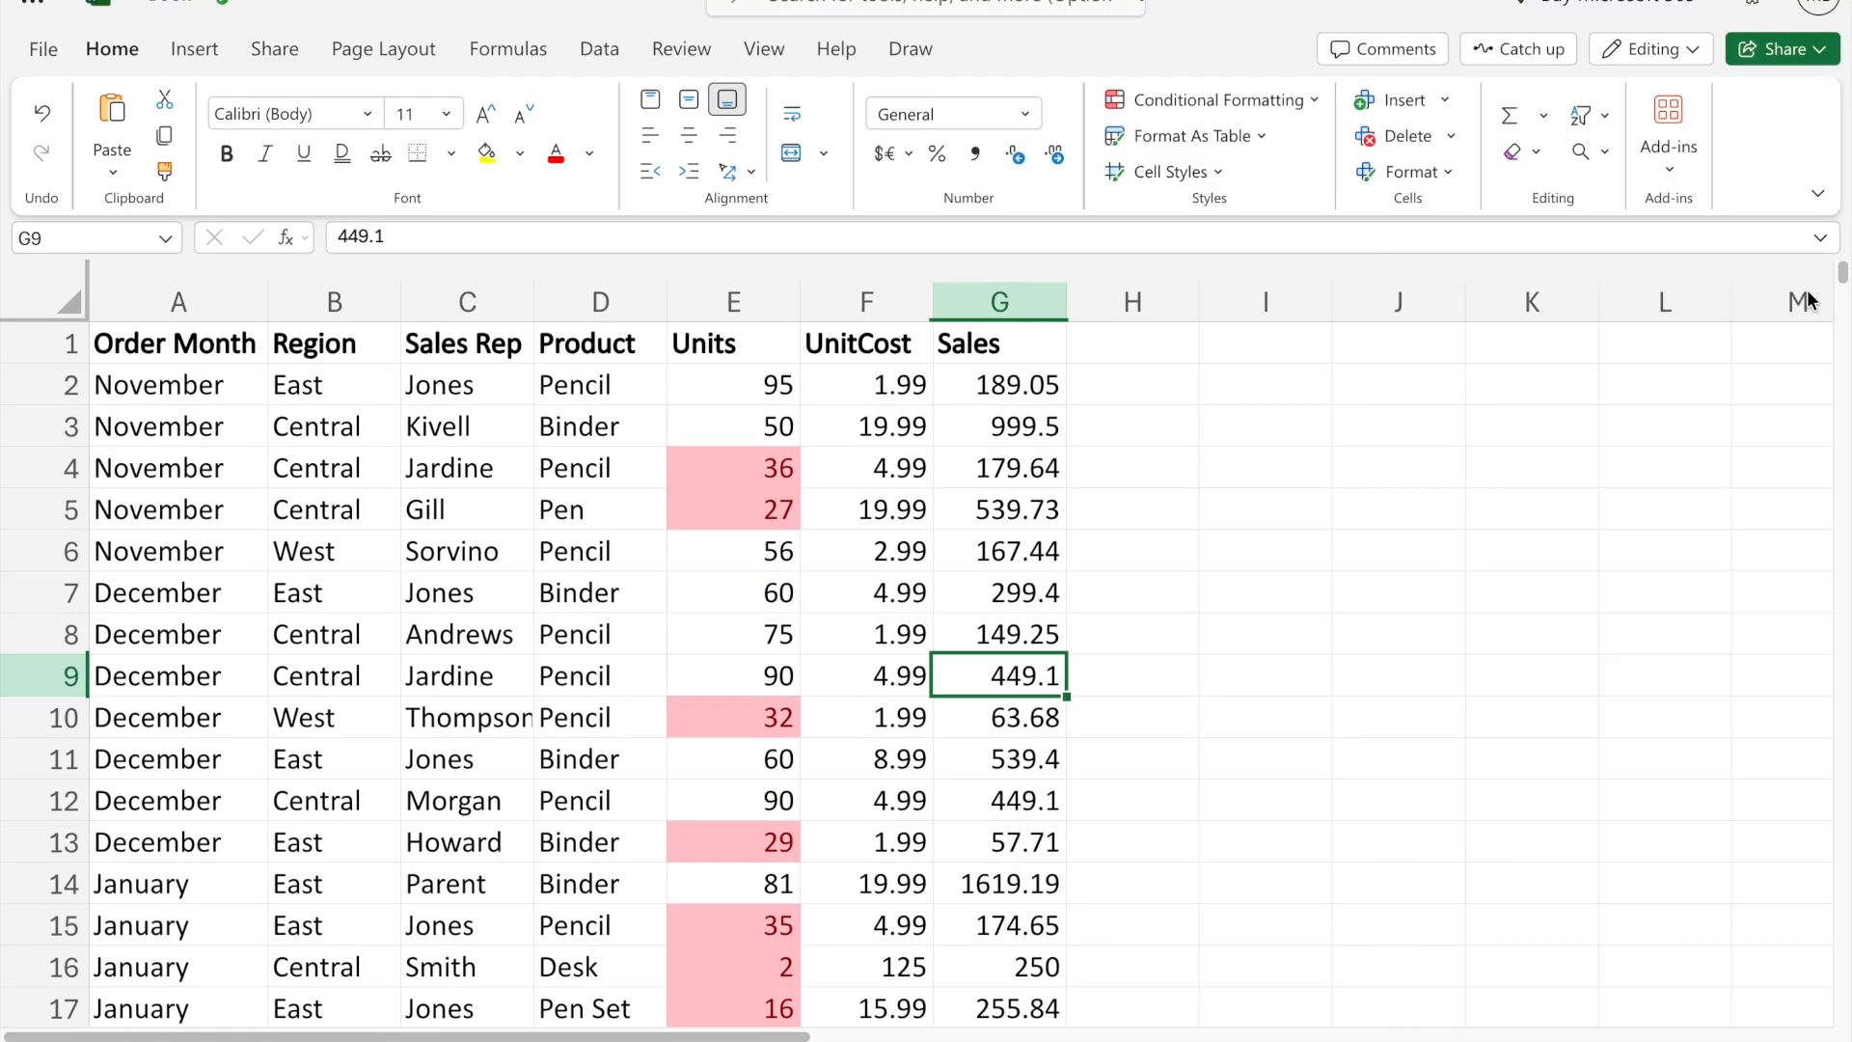
{"action": "key", "text": "ctrl+z"}
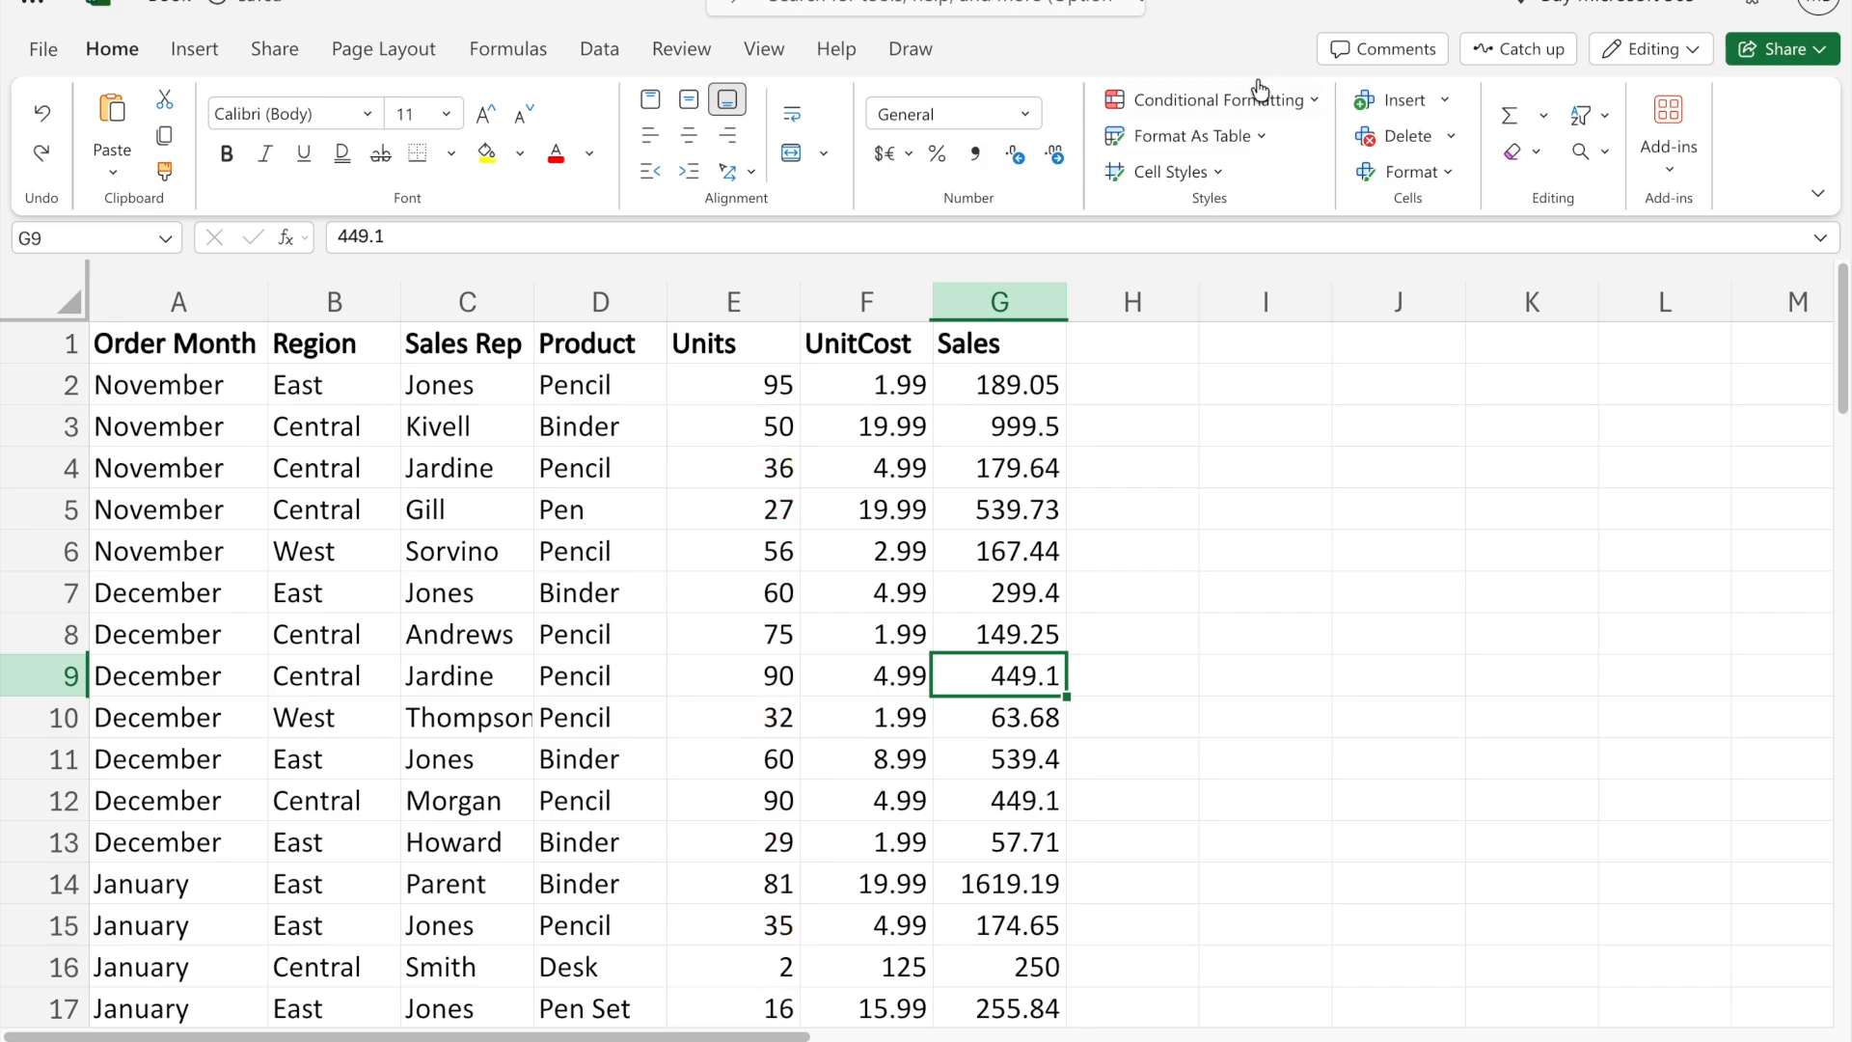
- Add a conditional formatting rule to the Units column that highlights cell values between 30 and 50 in light red
{"action": "left_click", "coordinate": [866, 510]}
{"action": "left_click", "coordinate": [733, 302]}
{"action": "left_click", "coordinate": [1217, 101]}
{"action": "mouse_move", "coordinate": [1230, 173]}
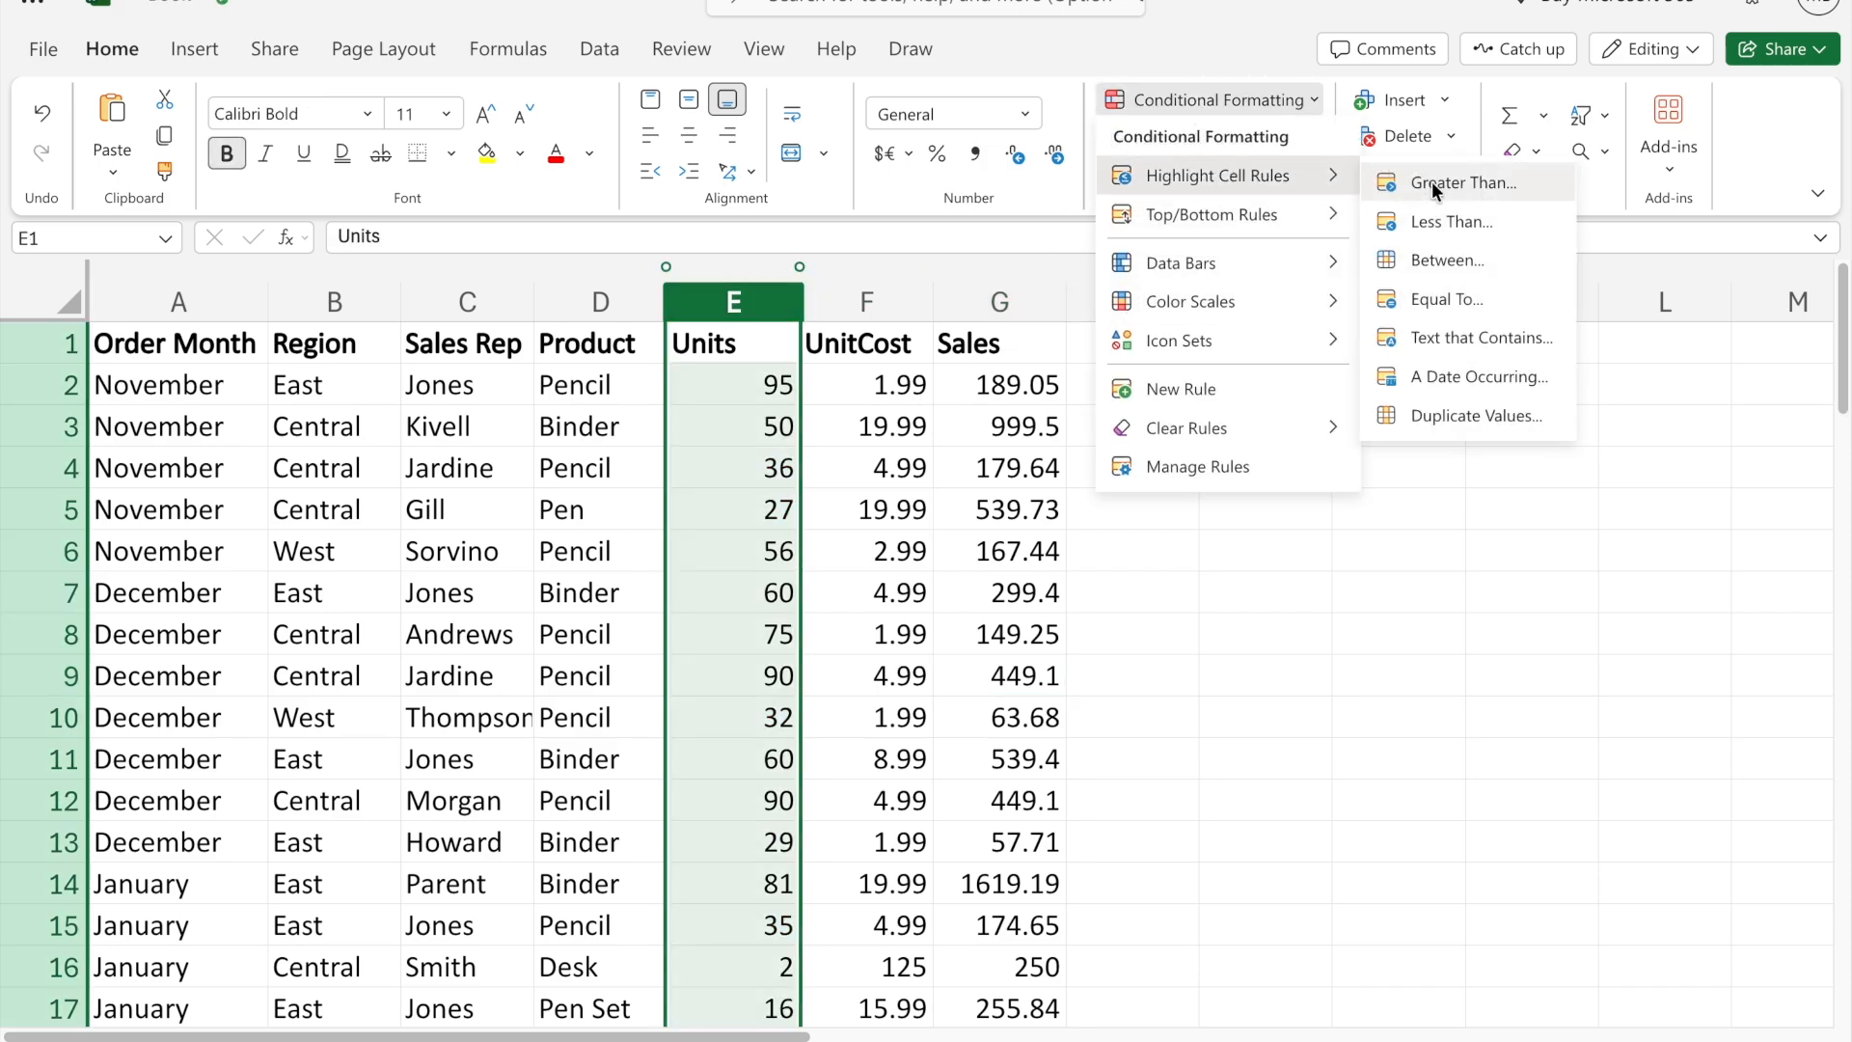
{"action": "left_click", "coordinate": [1437, 257]}
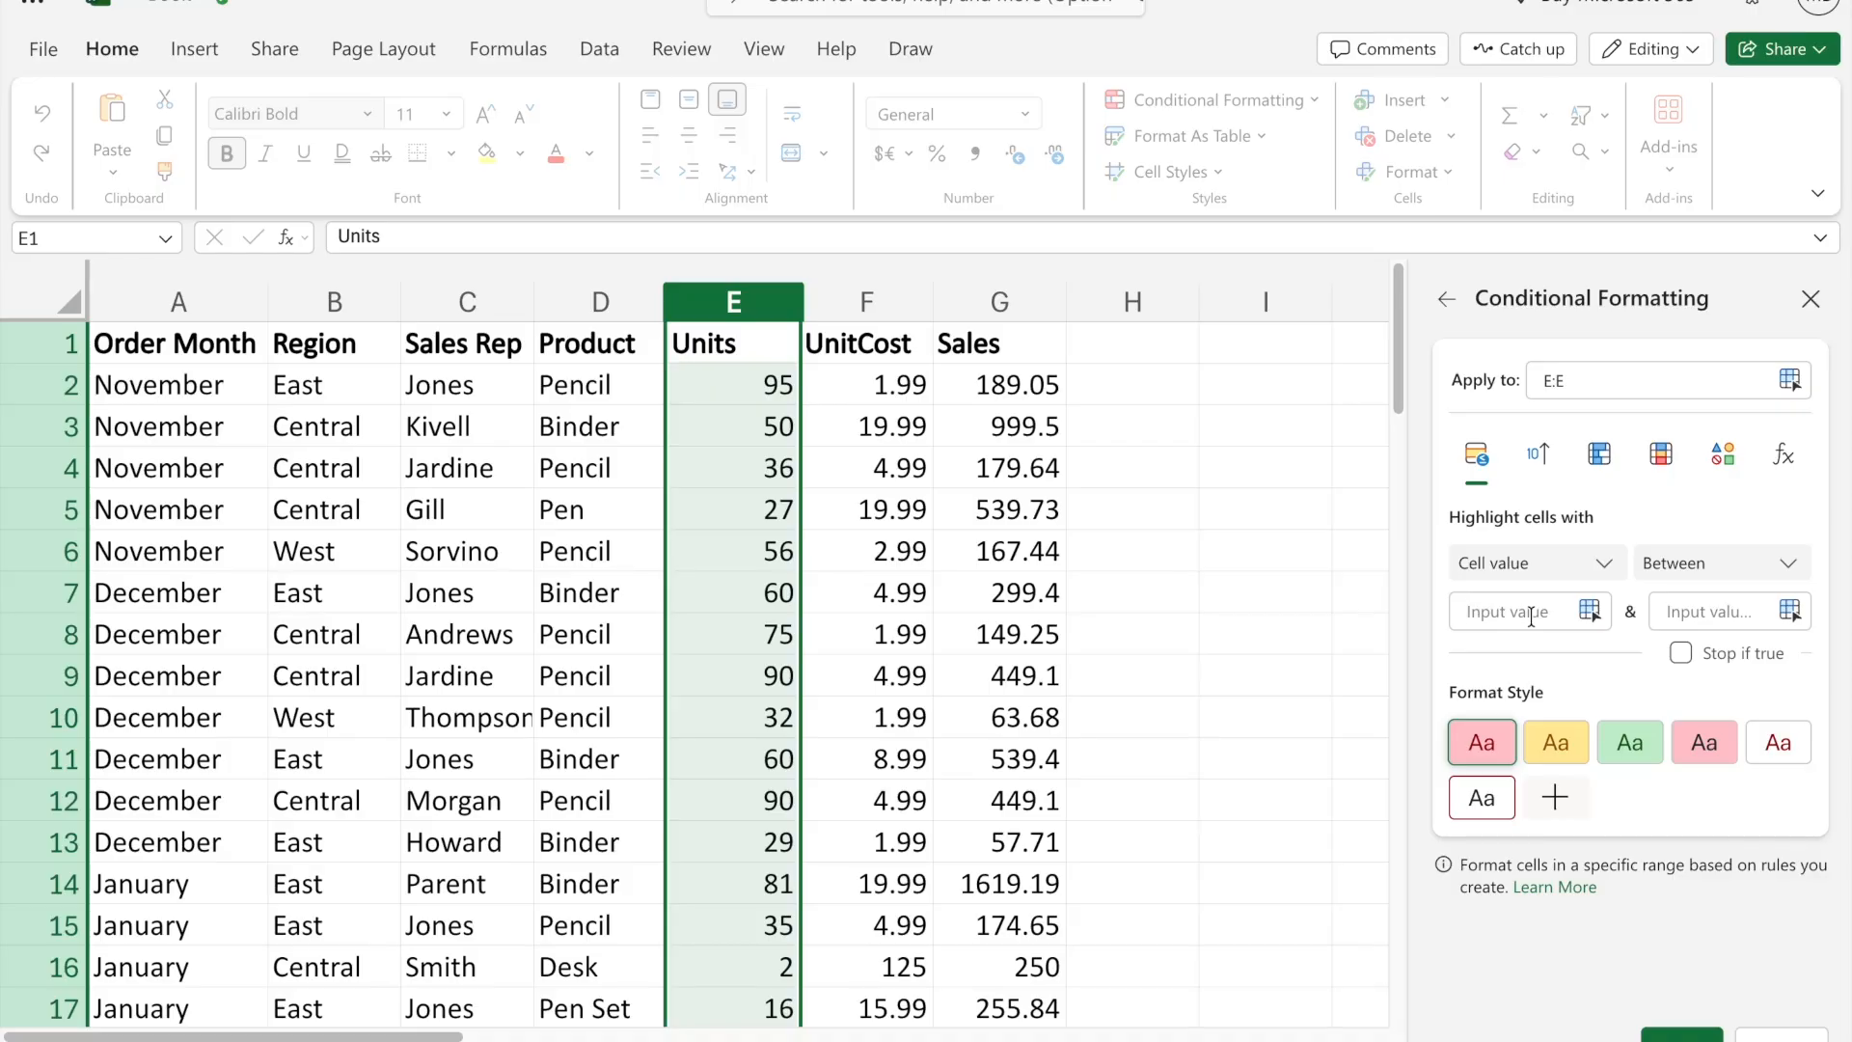
{"action": "type", "text": "30"}
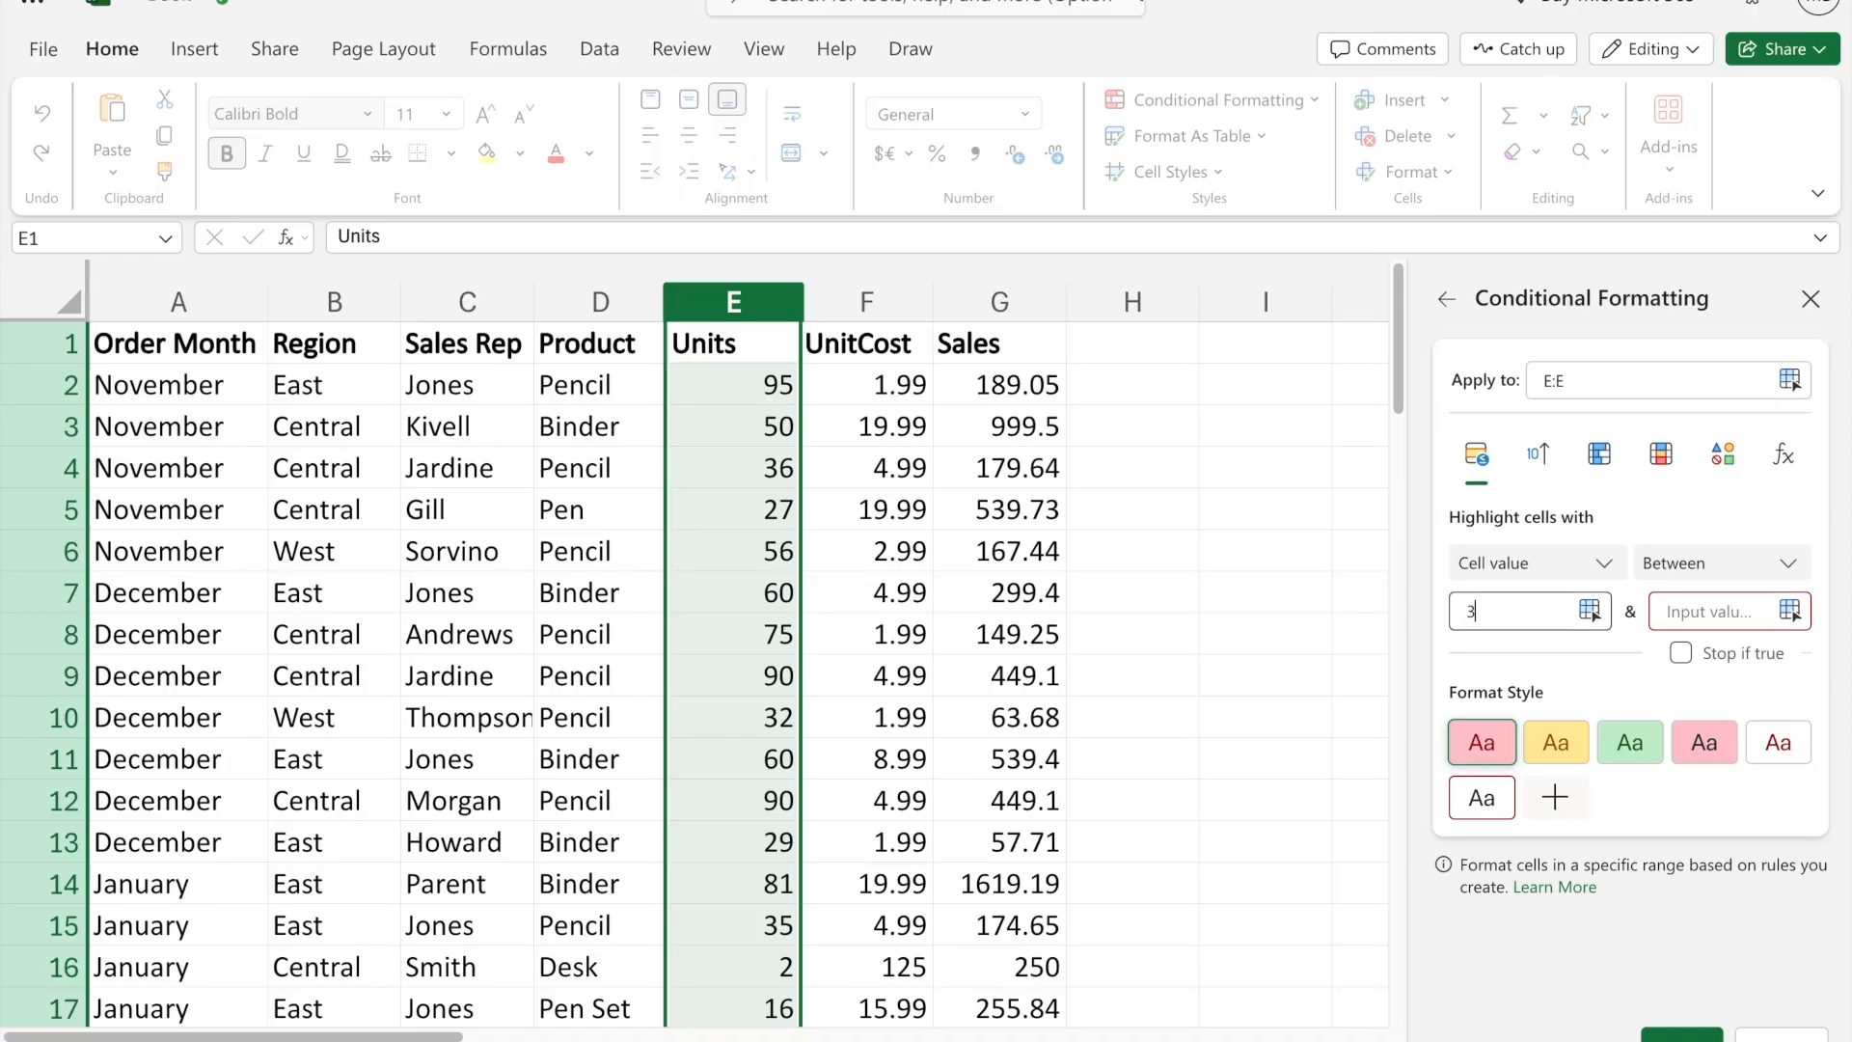
{"action": "left_click", "coordinate": [1663, 611]}
{"action": "type", "text": "50"}
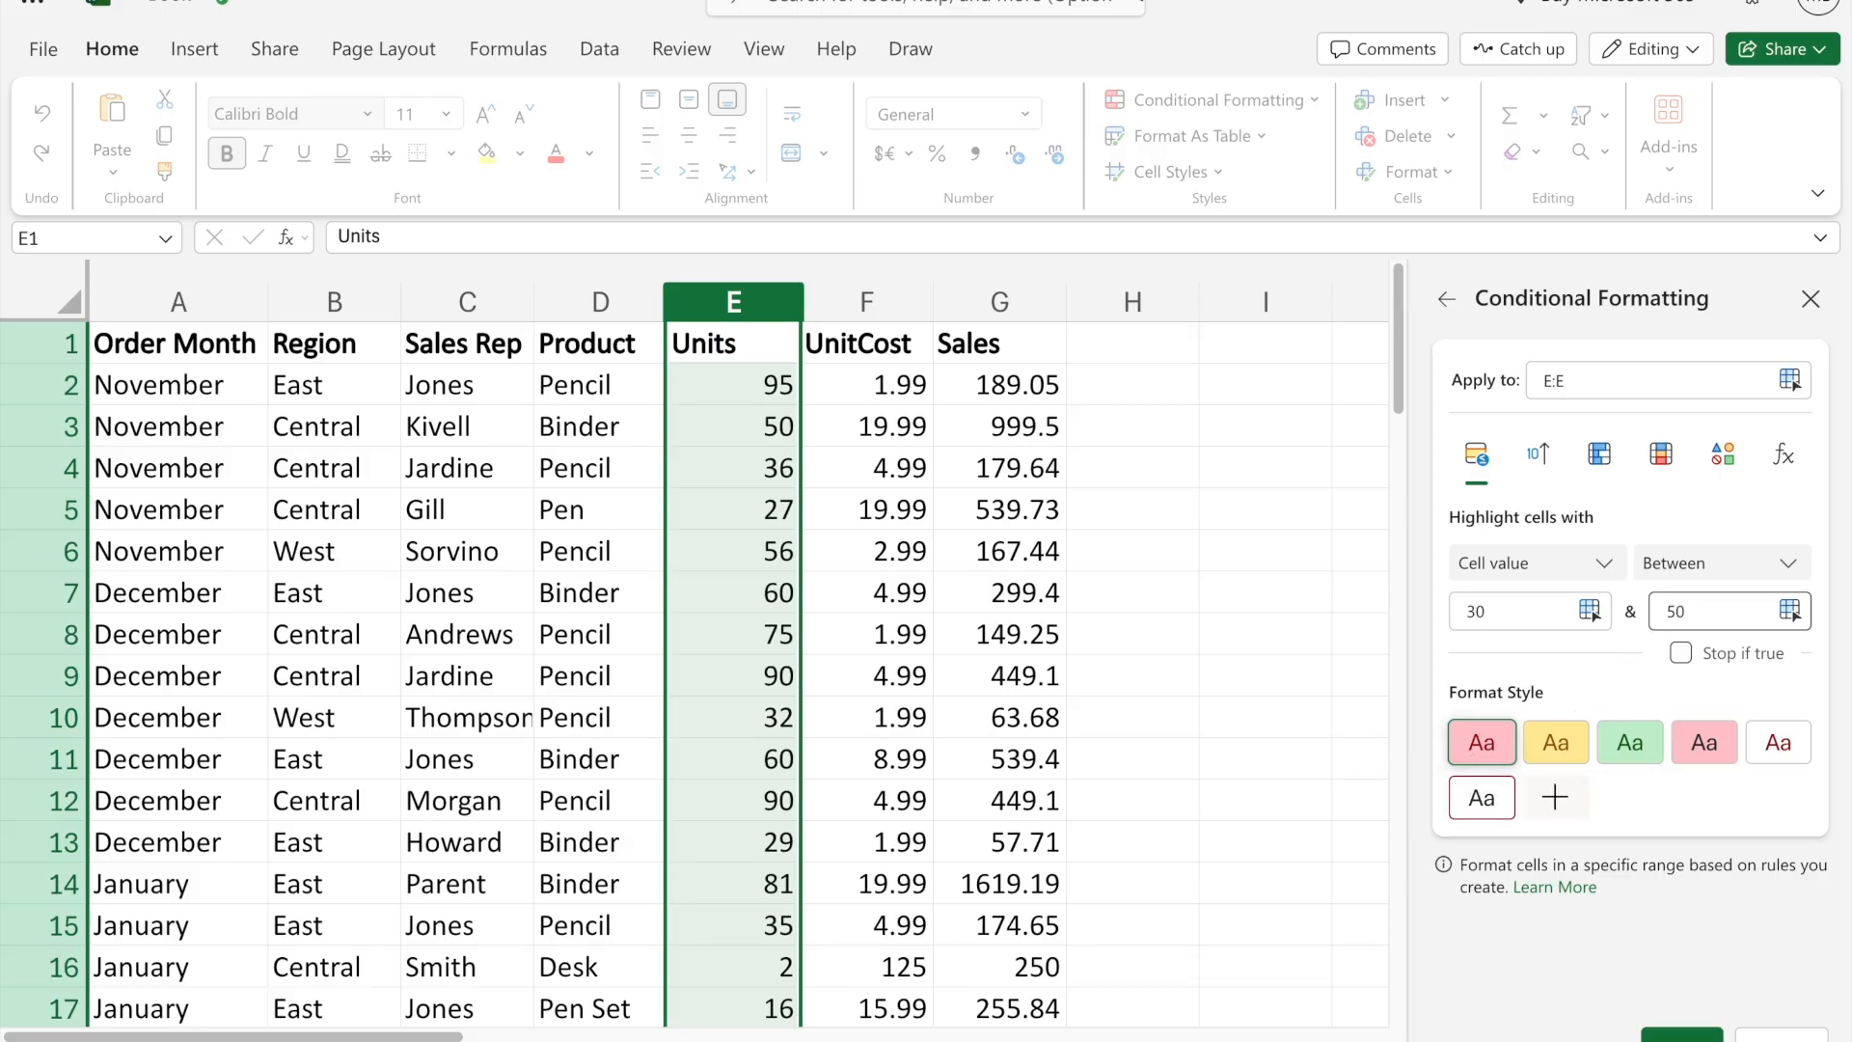
{"action": "left_click", "coordinate": [1682, 1035]}
- Examine the Units cells highlighted by the between rule
{"action": "left_click", "coordinate": [952, 567]}
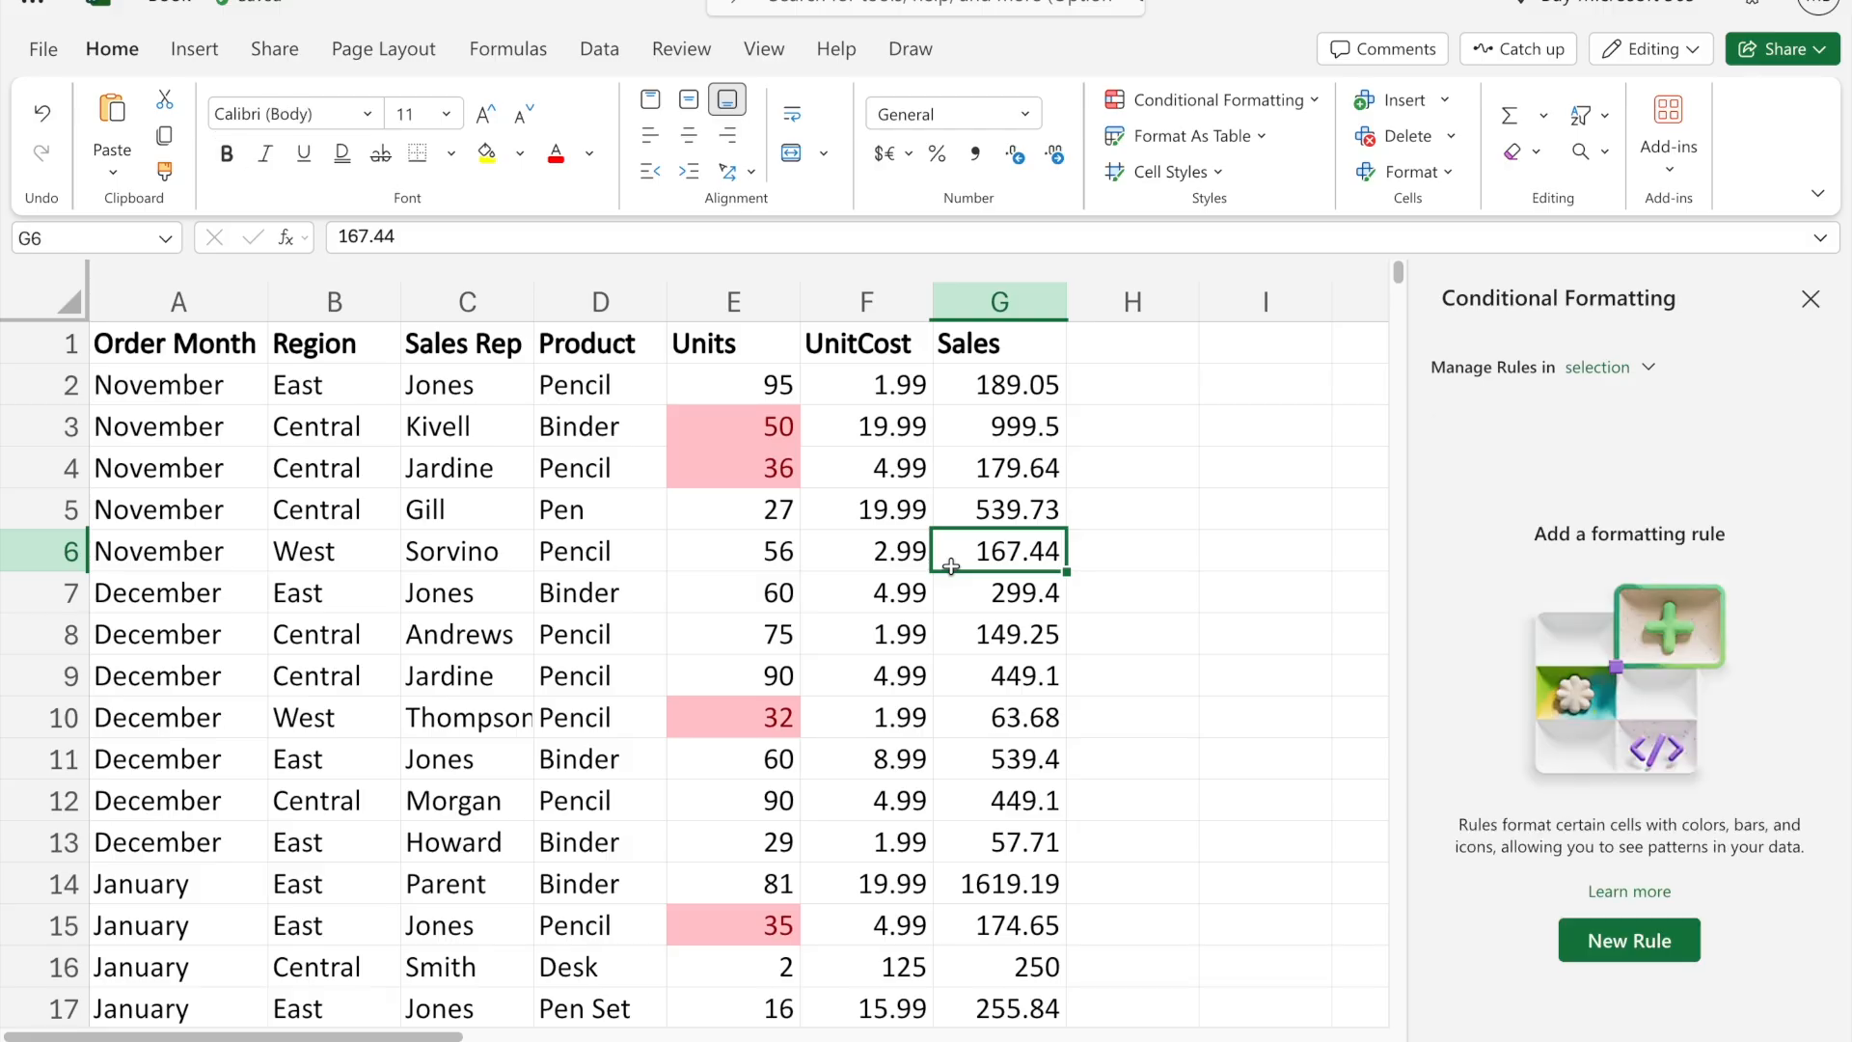
{"action": "left_click_drag", "start_coordinate": [768, 420], "coordinate": [775, 455]}
{"action": "scroll", "coordinate": [833, 806], "scroll_direction": "down", "scroll_amount": 1}
{"action": "scroll", "coordinate": [832, 806], "scroll_direction": "down", "scroll_amount": 1}
{"action": "left_click", "coordinate": [761, 689]}
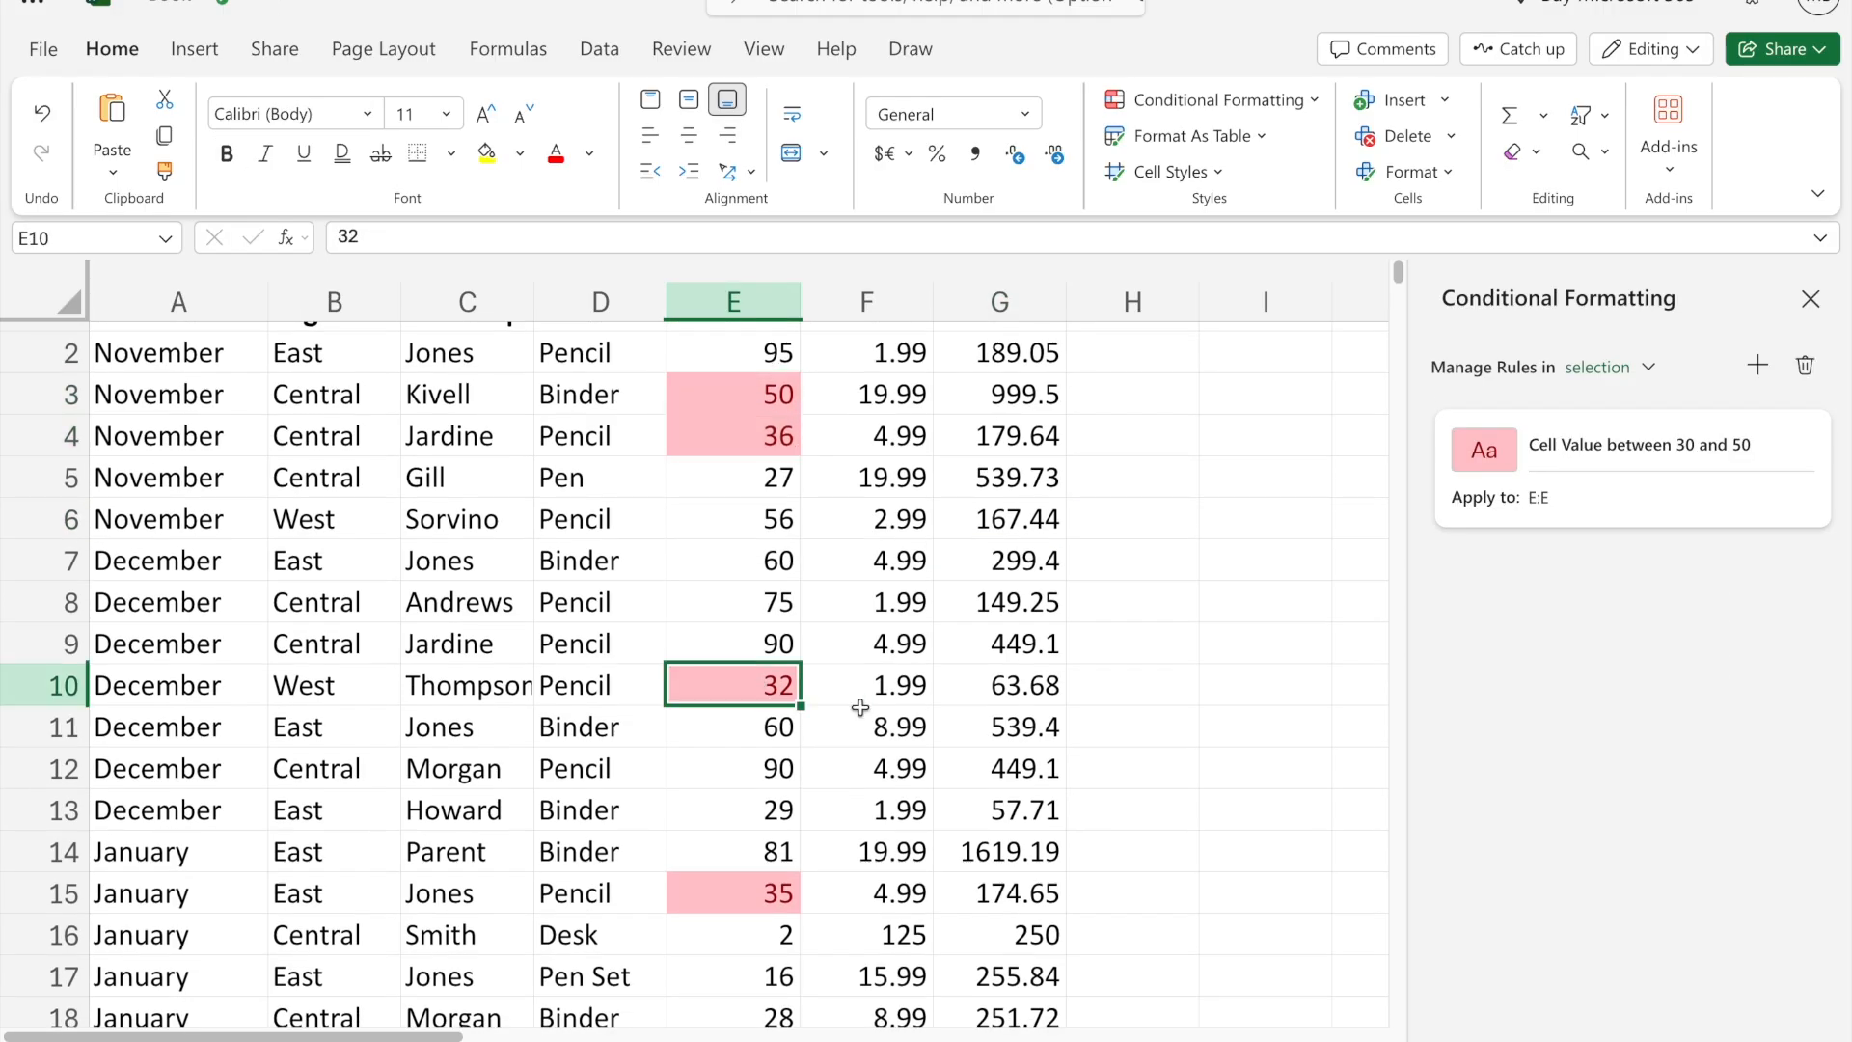
- Check the remaining highlighted cells further down the Units column, then undo the between rule
{"action": "scroll", "coordinate": [839, 660], "scroll_direction": "down", "scroll_amount": 4}
{"action": "left_click", "coordinate": [732, 428]}
{"action": "scroll", "coordinate": [842, 653], "scroll_direction": "down", "scroll_amount": 4}
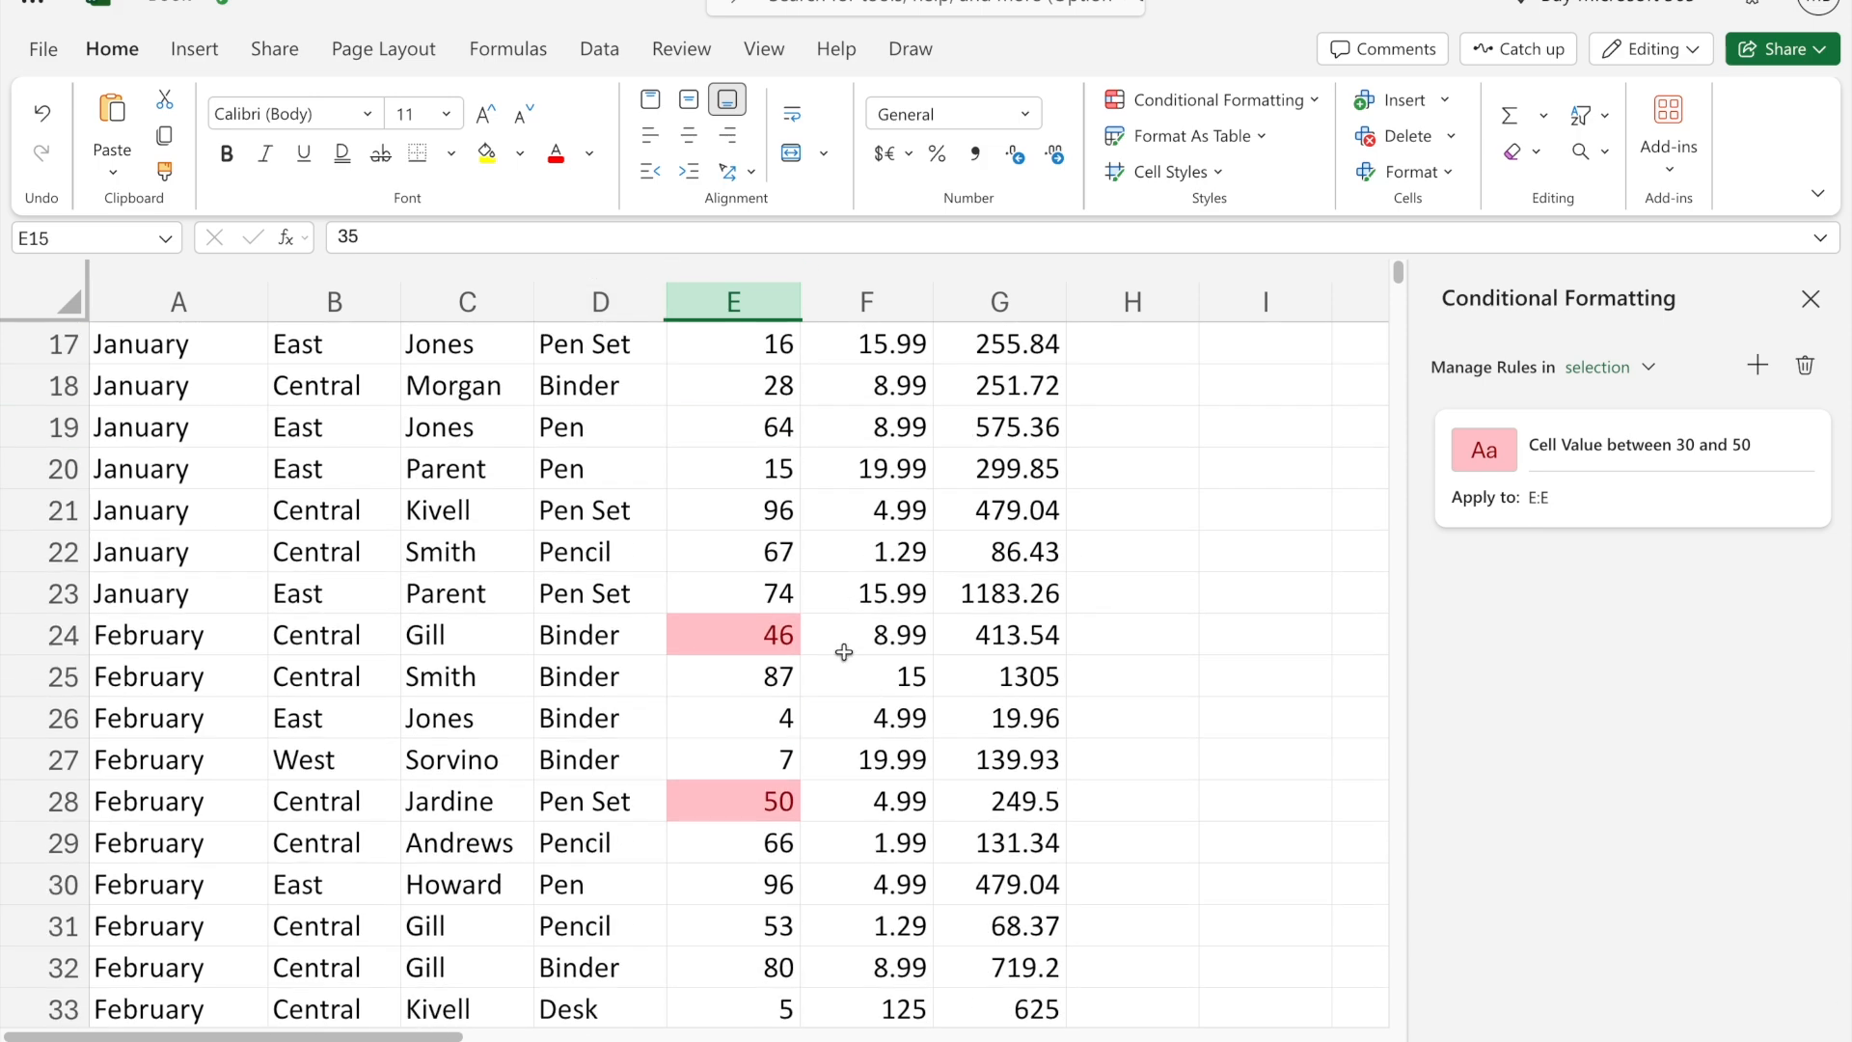
{"action": "left_click", "coordinate": [772, 626]}
{"action": "left_click", "coordinate": [769, 809]}
{"action": "scroll", "coordinate": [917, 835], "scroll_direction": "down", "scroll_amount": 9}
{"action": "scroll", "coordinate": [921, 844], "scroll_direction": "up", "scroll_amount": 15}
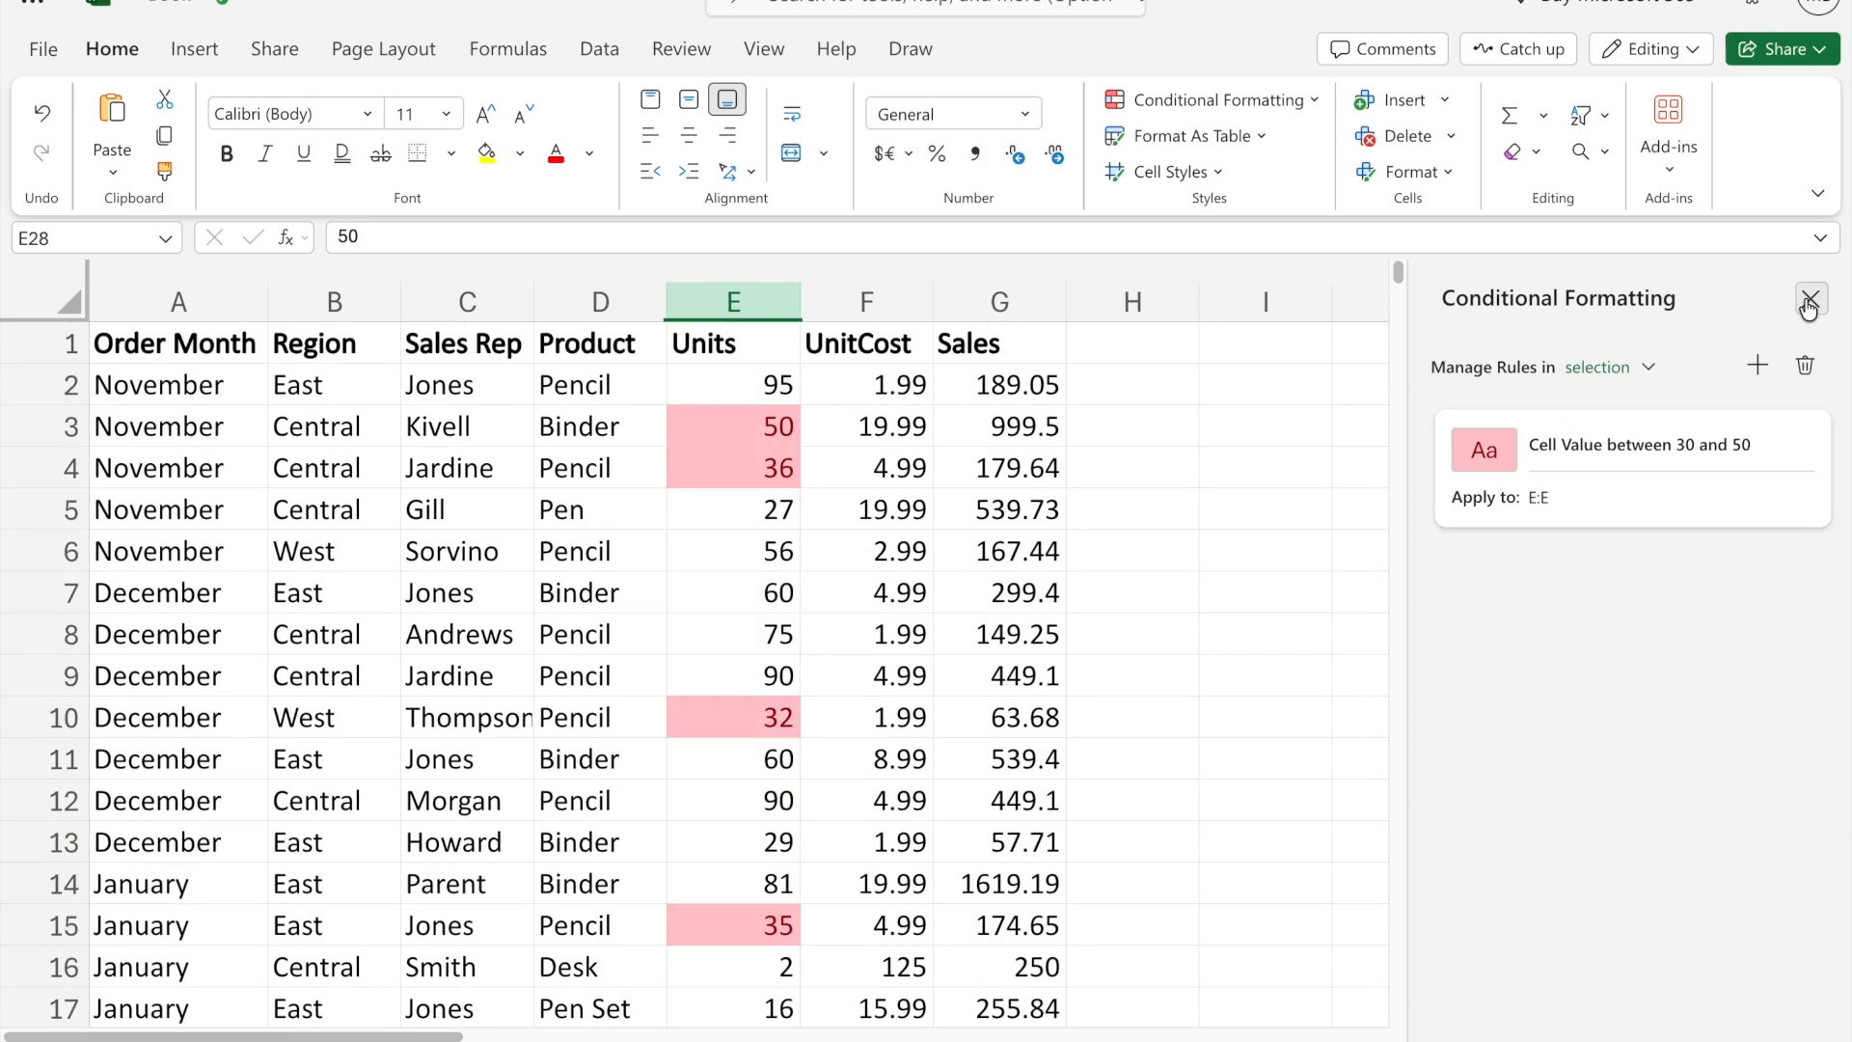
{"action": "left_click", "coordinate": [1809, 301]}
- Add a conditional formatting rule to the Units column that highlights cell values equal to 50 in light red
{"action": "left_click", "coordinate": [728, 302]}
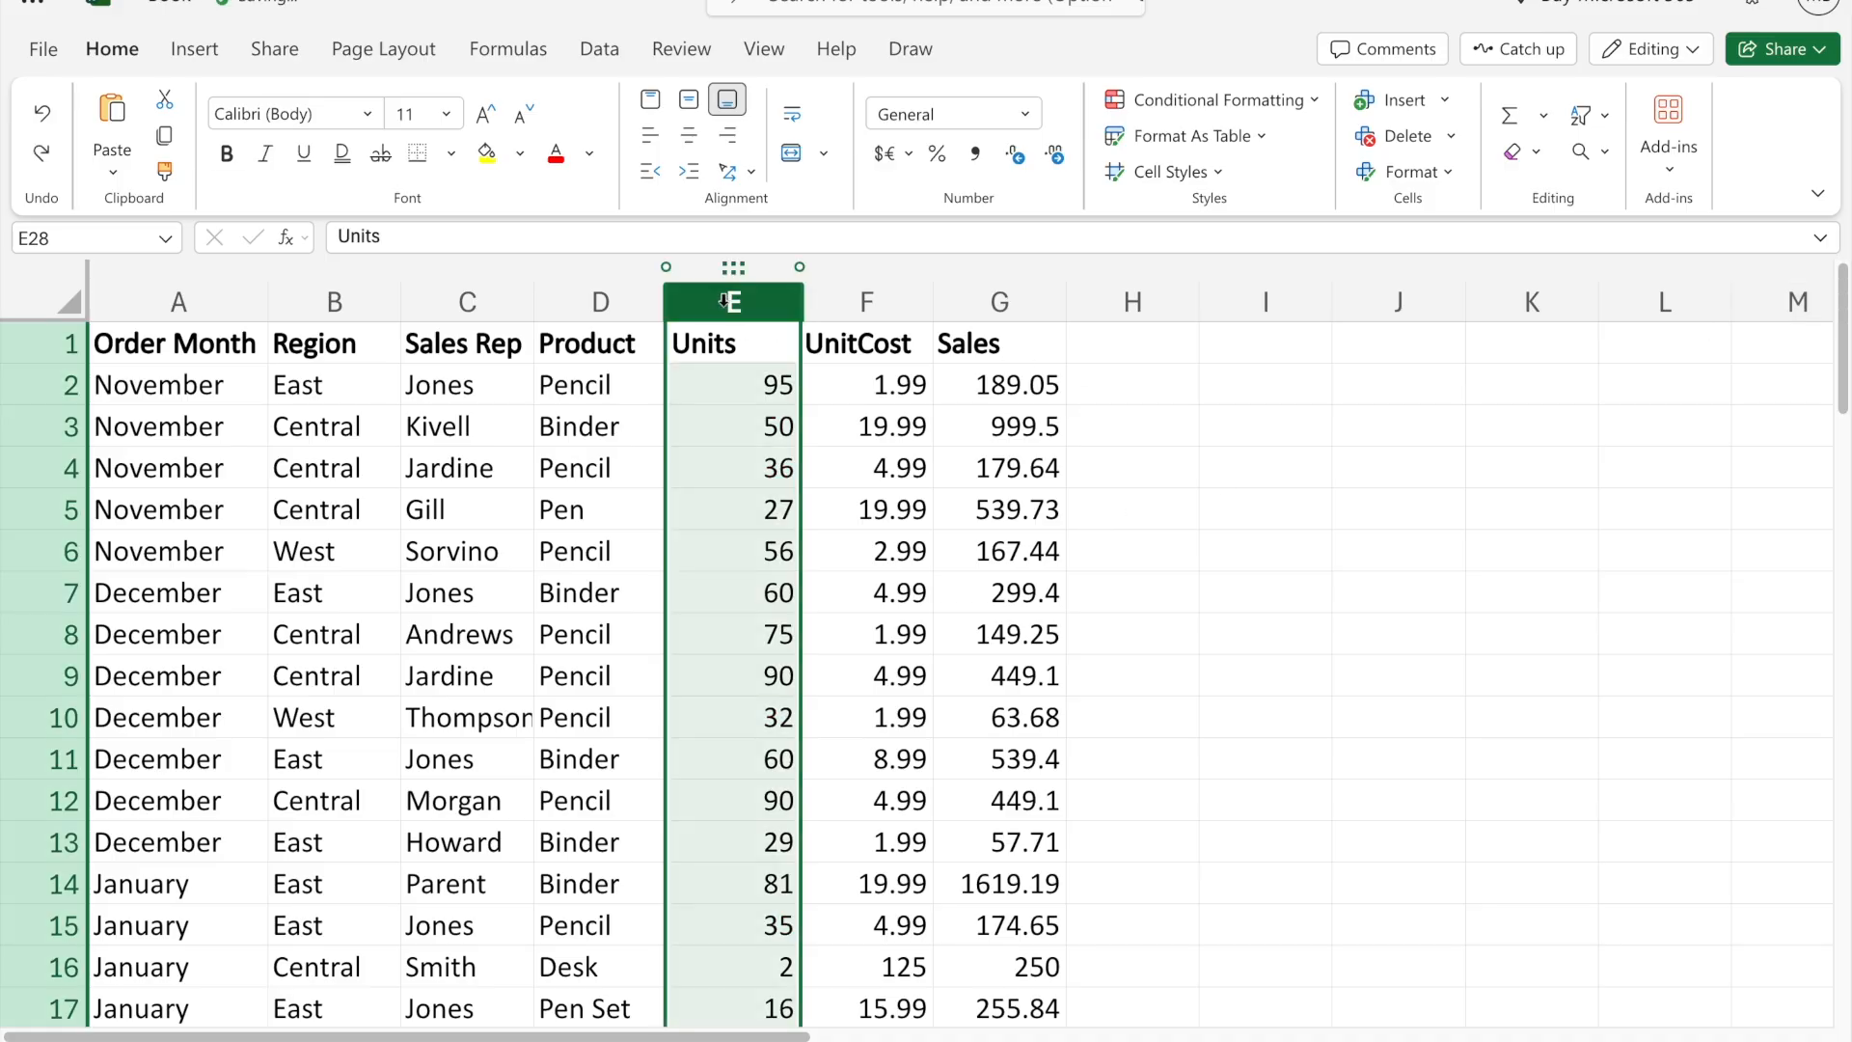
{"action": "left_click", "coordinate": [1307, 100]}
{"action": "mouse_move", "coordinate": [1349, 181]}
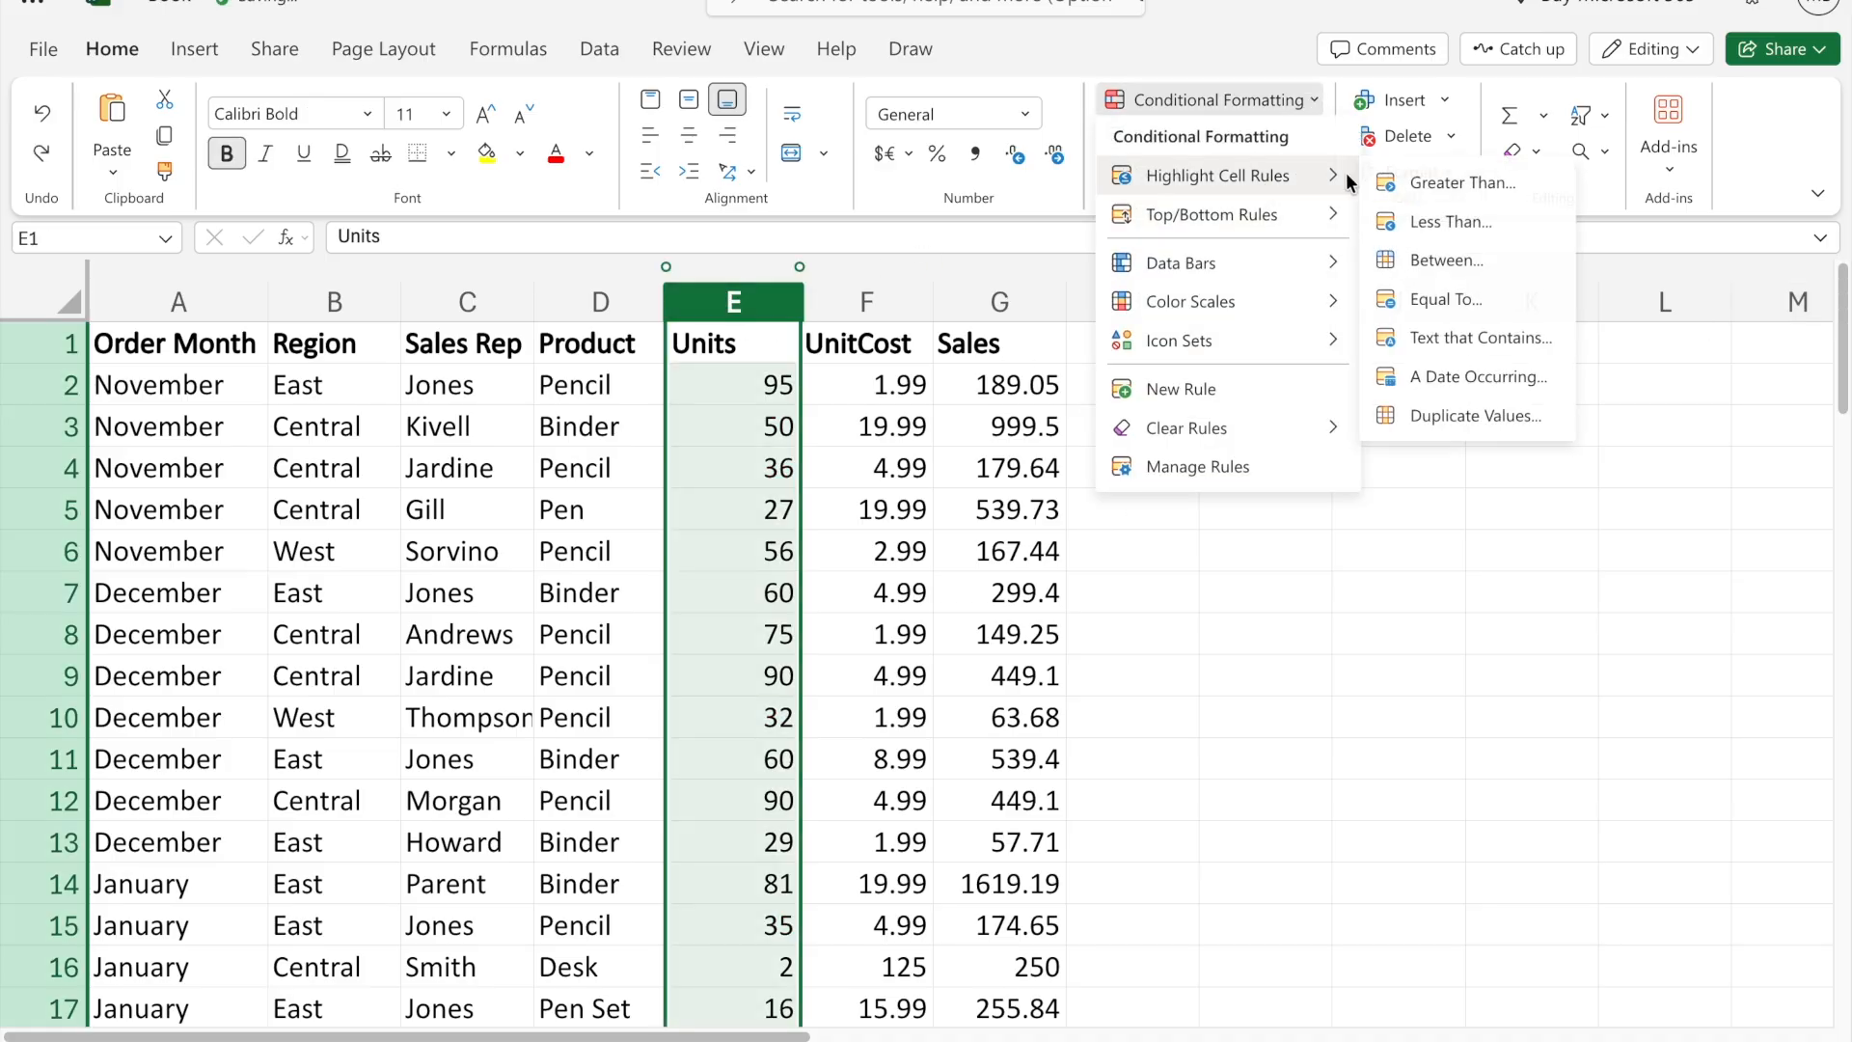
{"action": "left_click", "coordinate": [1453, 292]}
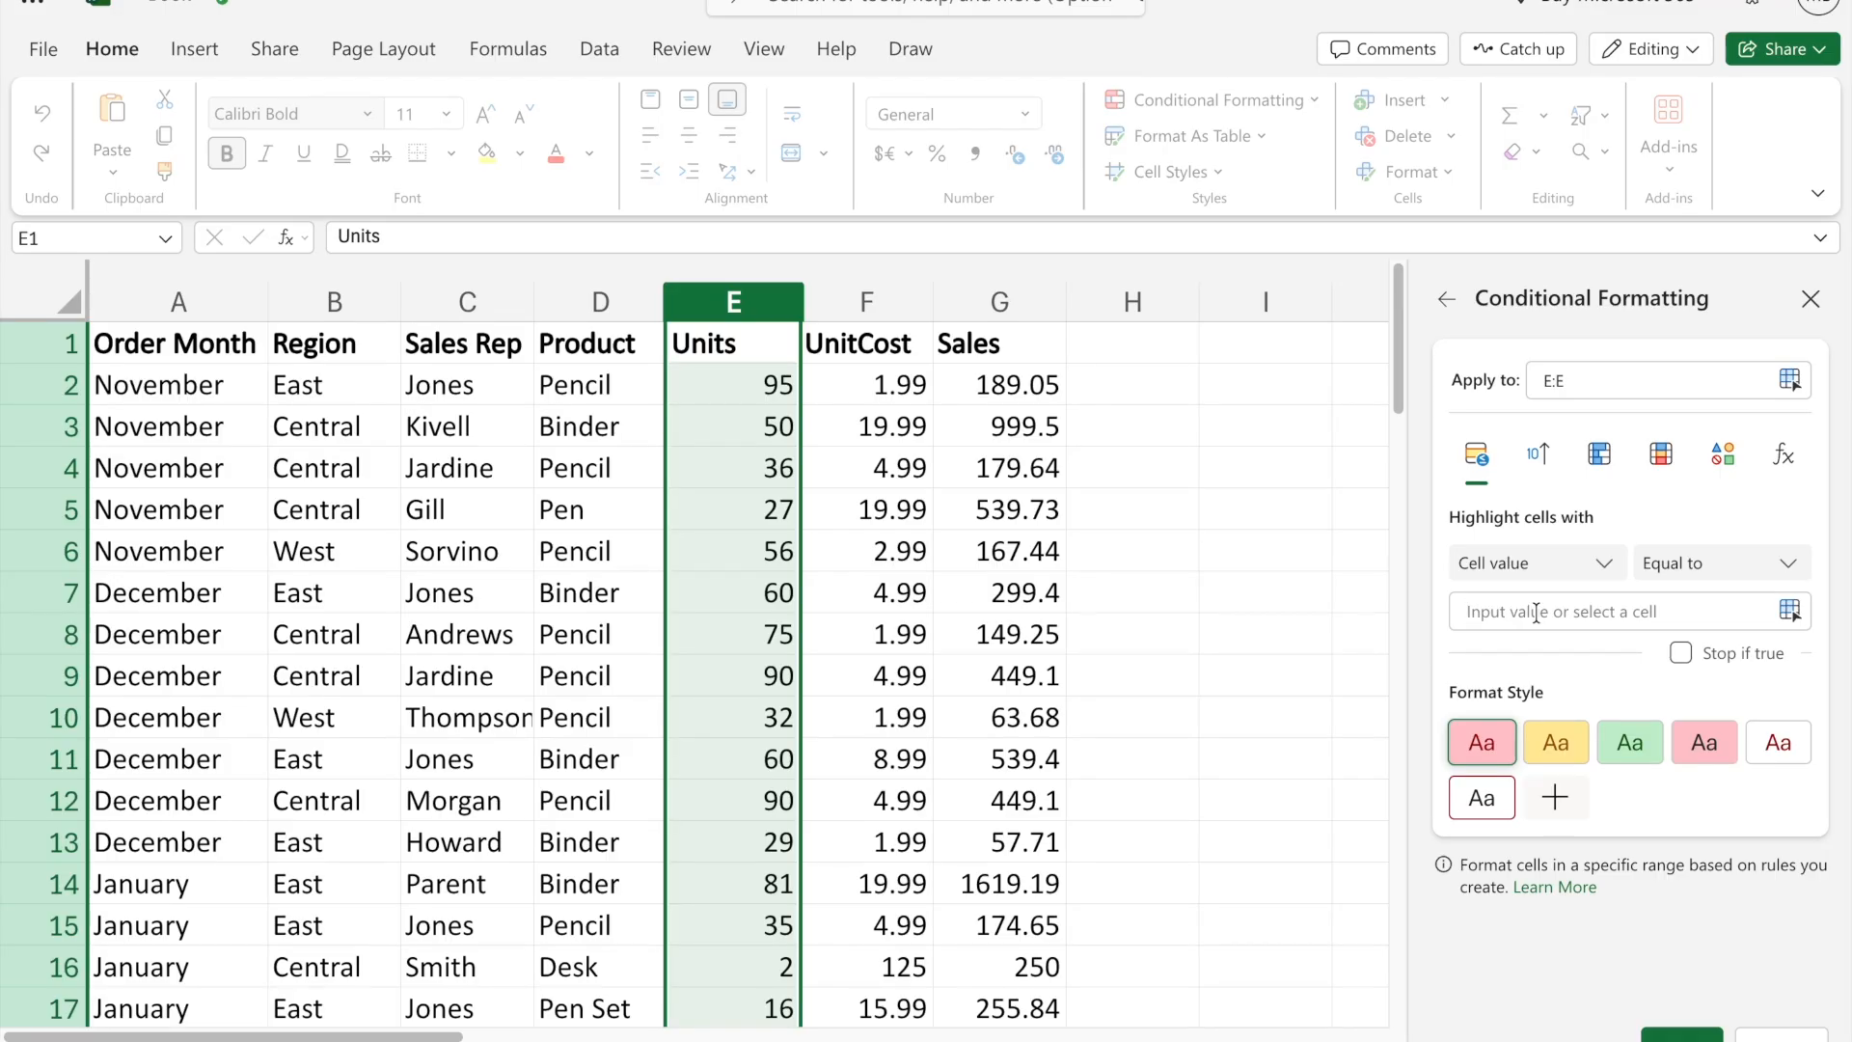
{"action": "left_click", "coordinate": [1537, 612]}
{"action": "type", "text": "50"}
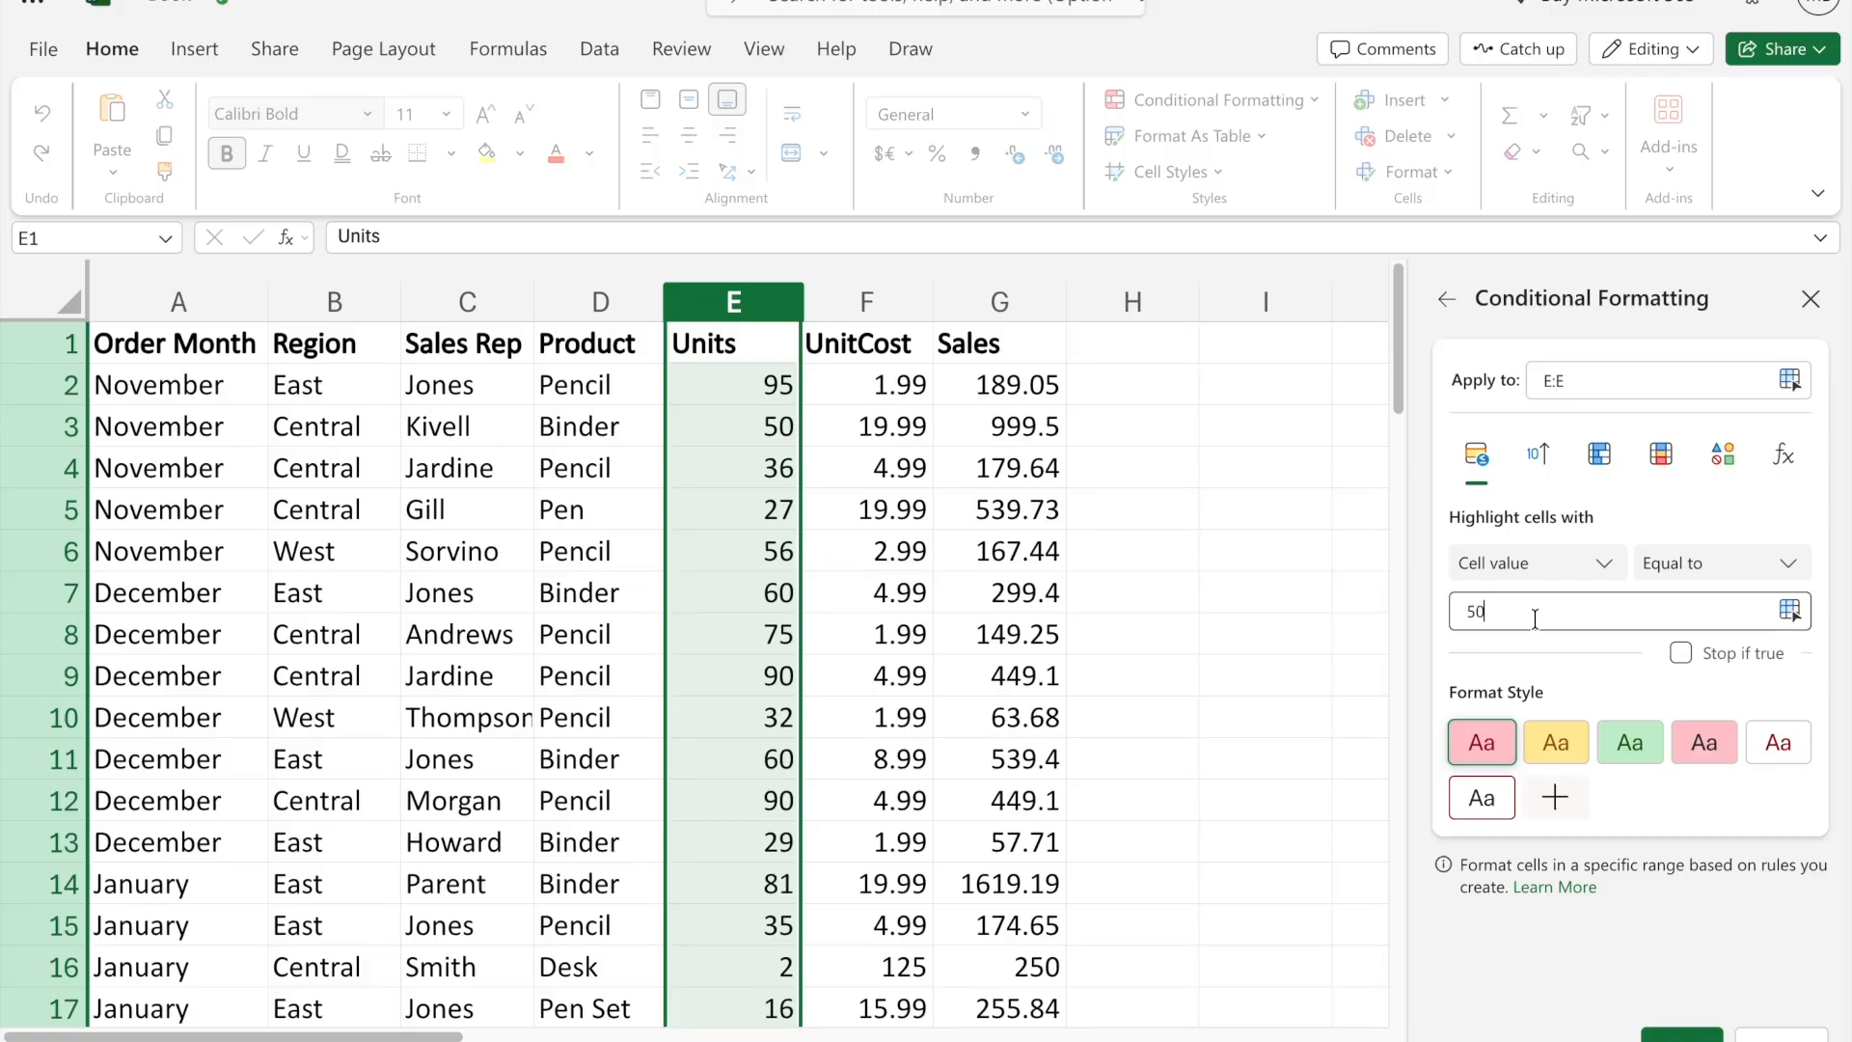
{"action": "left_click", "coordinate": [1682, 1034]}
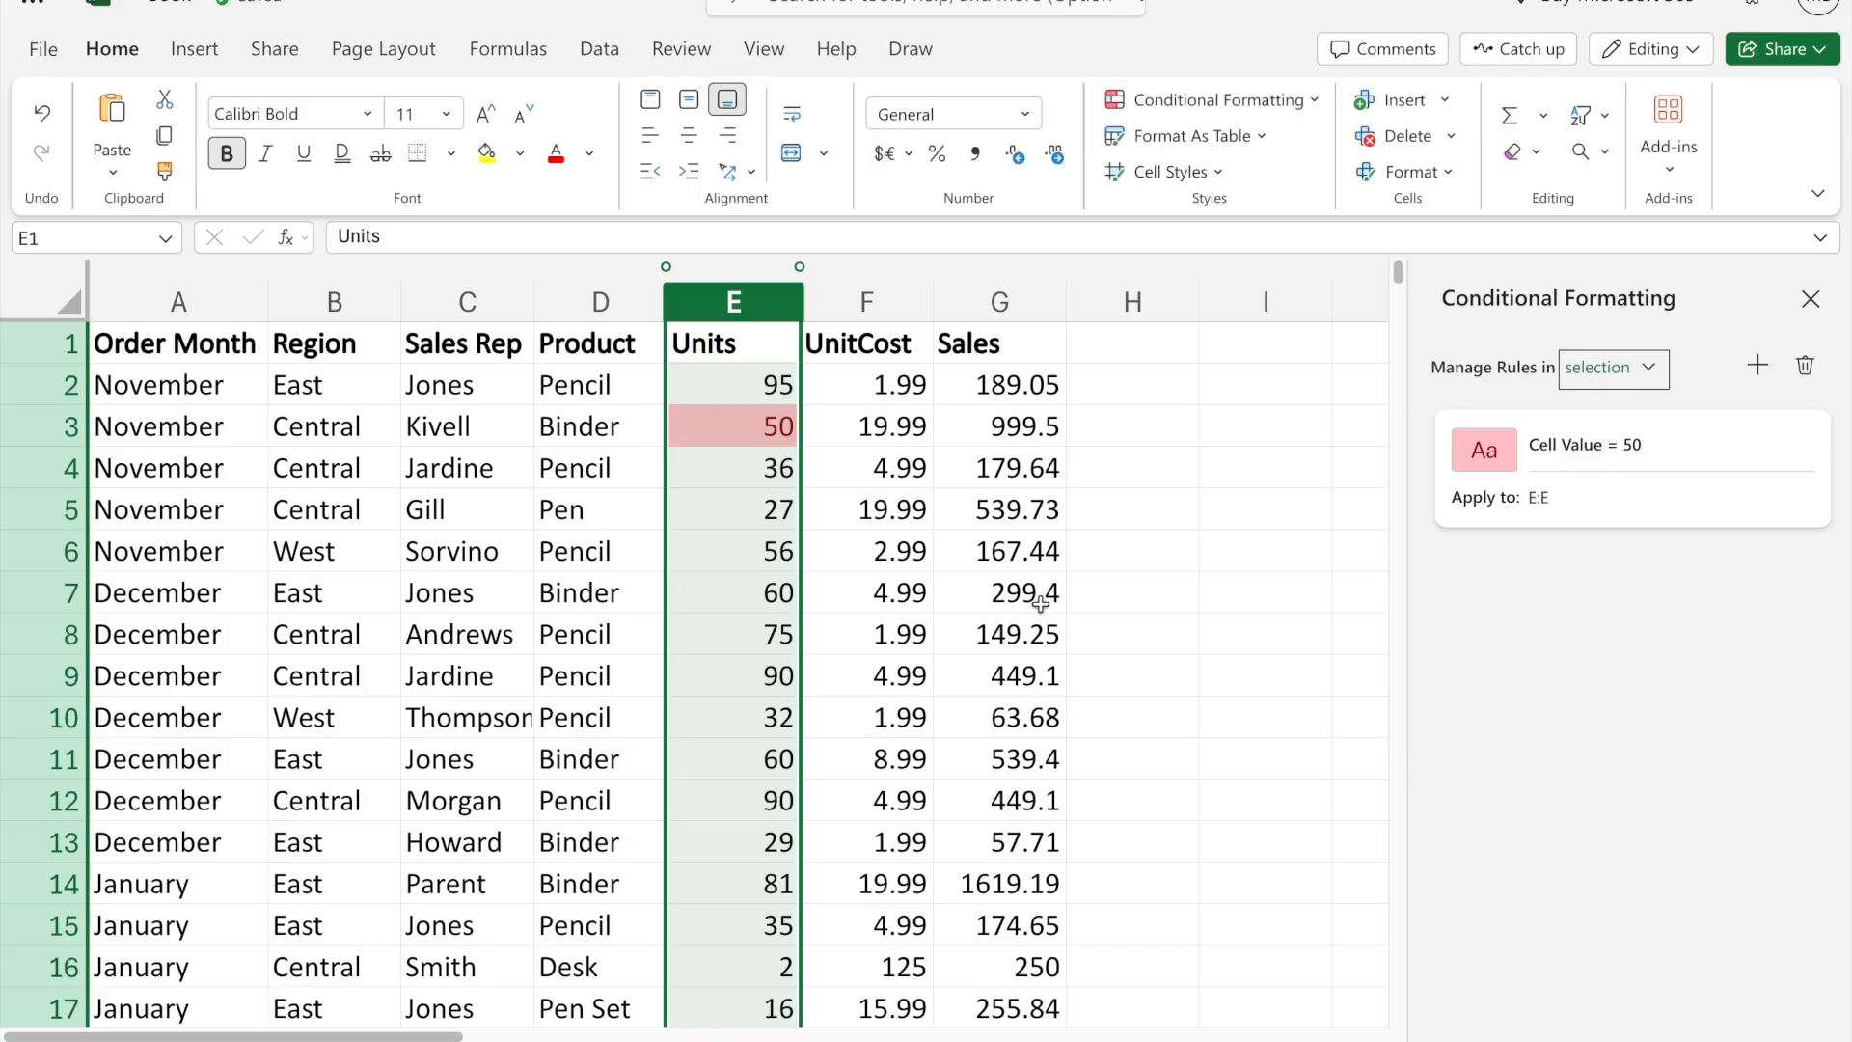
- Look through the Units column for cells highlighted by the equal-to rule, then undo that rule
{"action": "left_click", "coordinate": [950, 592]}
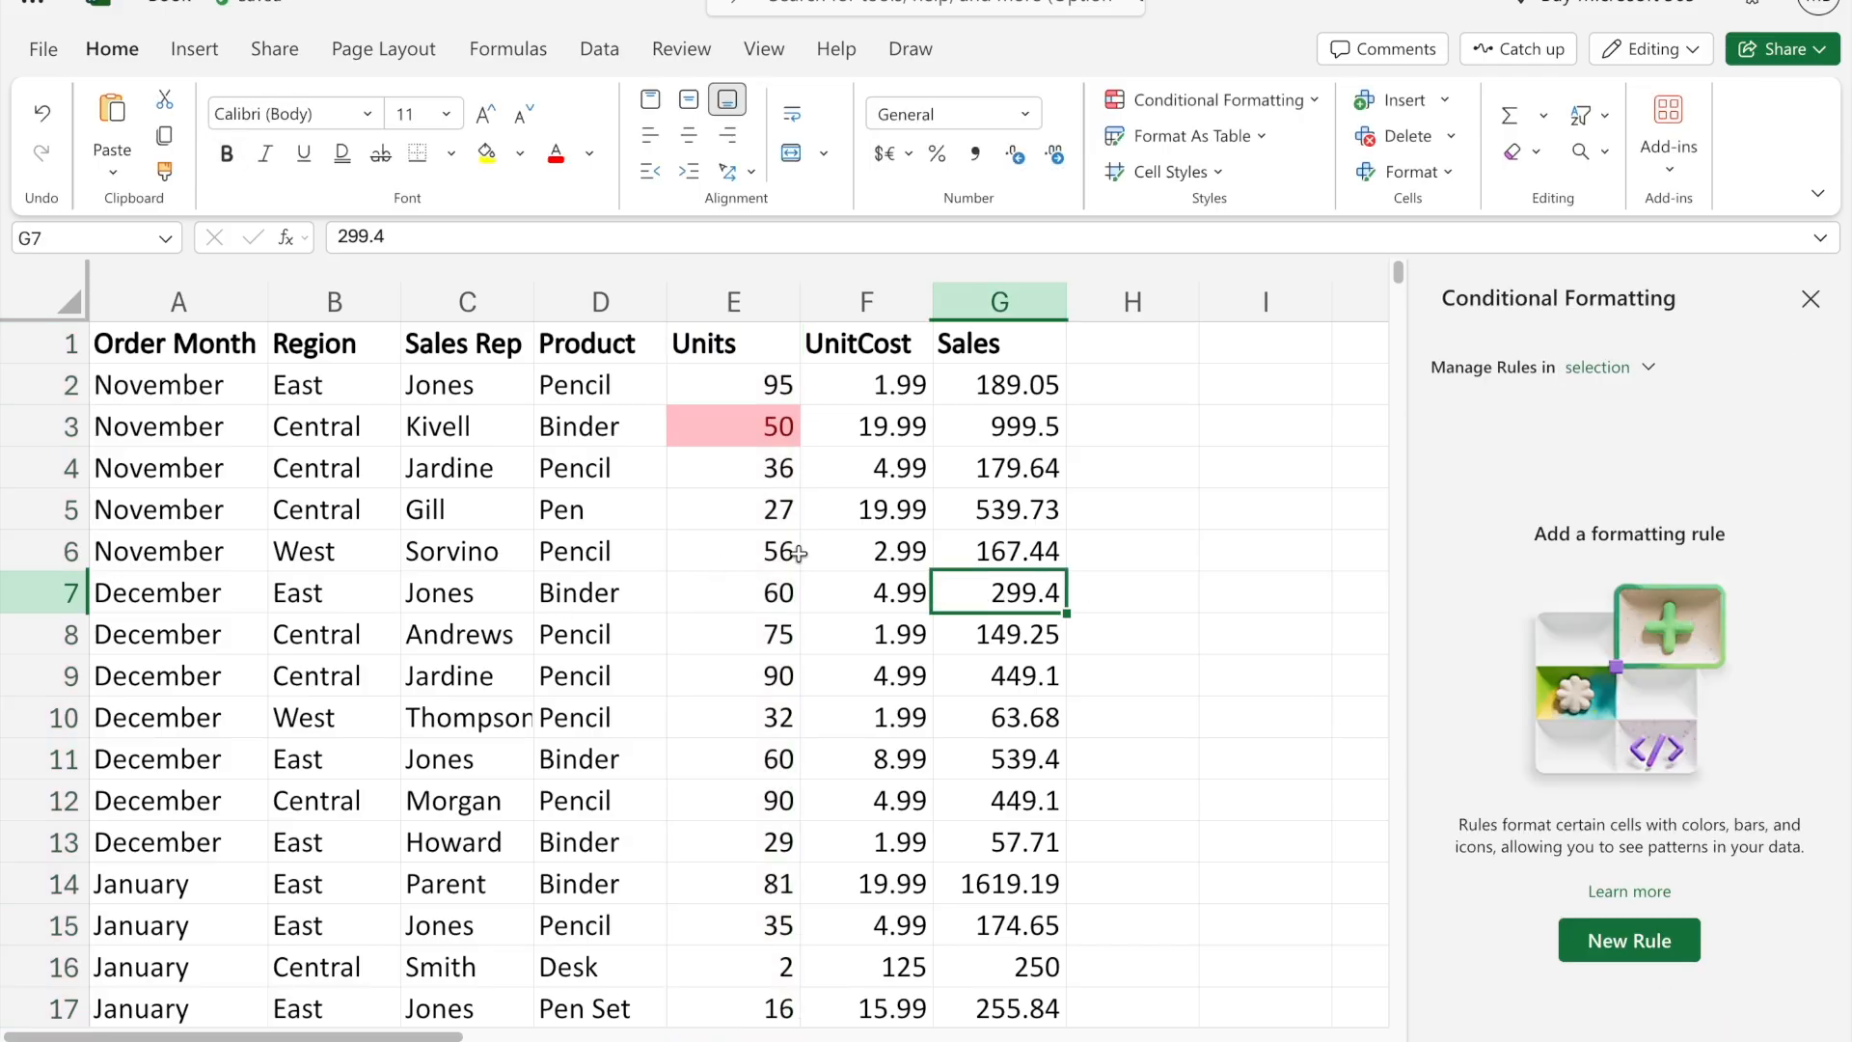
{"action": "scroll", "coordinate": [768, 534], "scroll_direction": "down", "scroll_amount": 8}
{"action": "scroll", "coordinate": [769, 533], "scroll_direction": "down", "scroll_amount": 20}
{"action": "scroll", "coordinate": [769, 533], "scroll_direction": "up", "scroll_amount": 20}
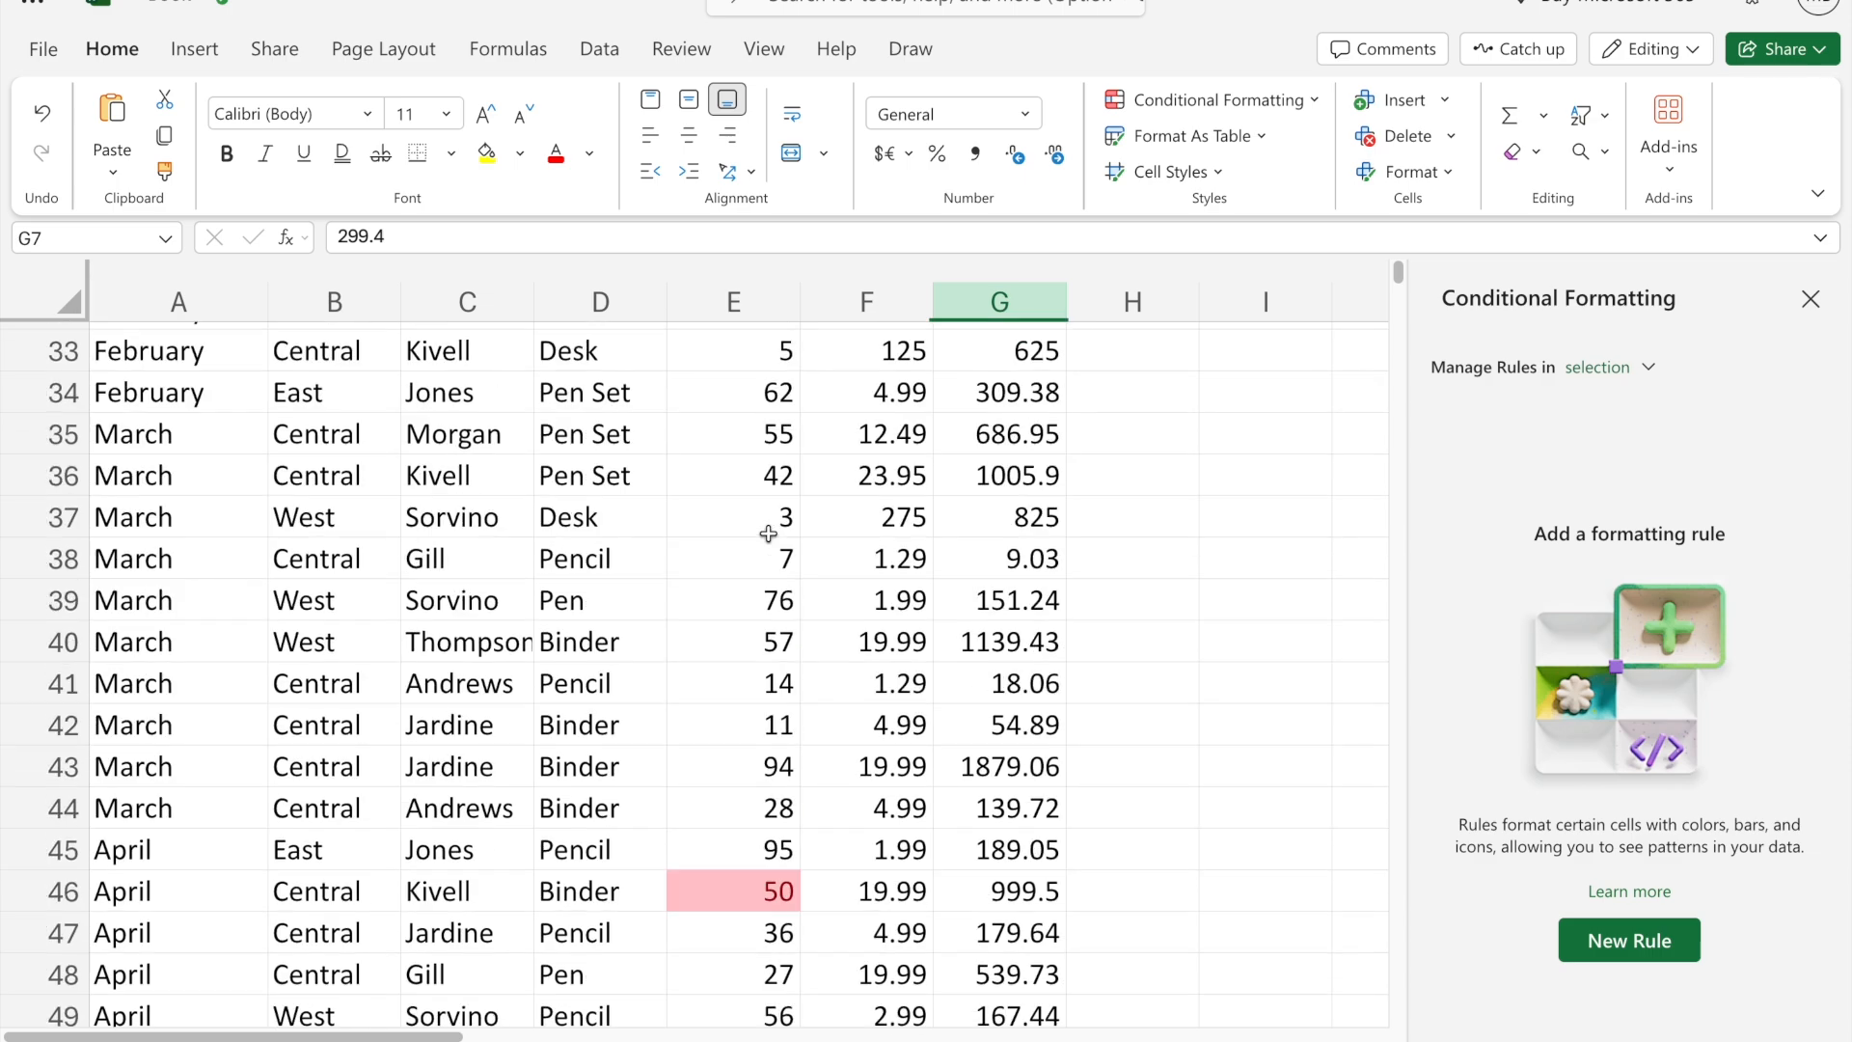
{"action": "scroll", "coordinate": [769, 533], "scroll_direction": "up", "scroll_amount": 11}
{"action": "left_click", "coordinate": [1811, 298]}
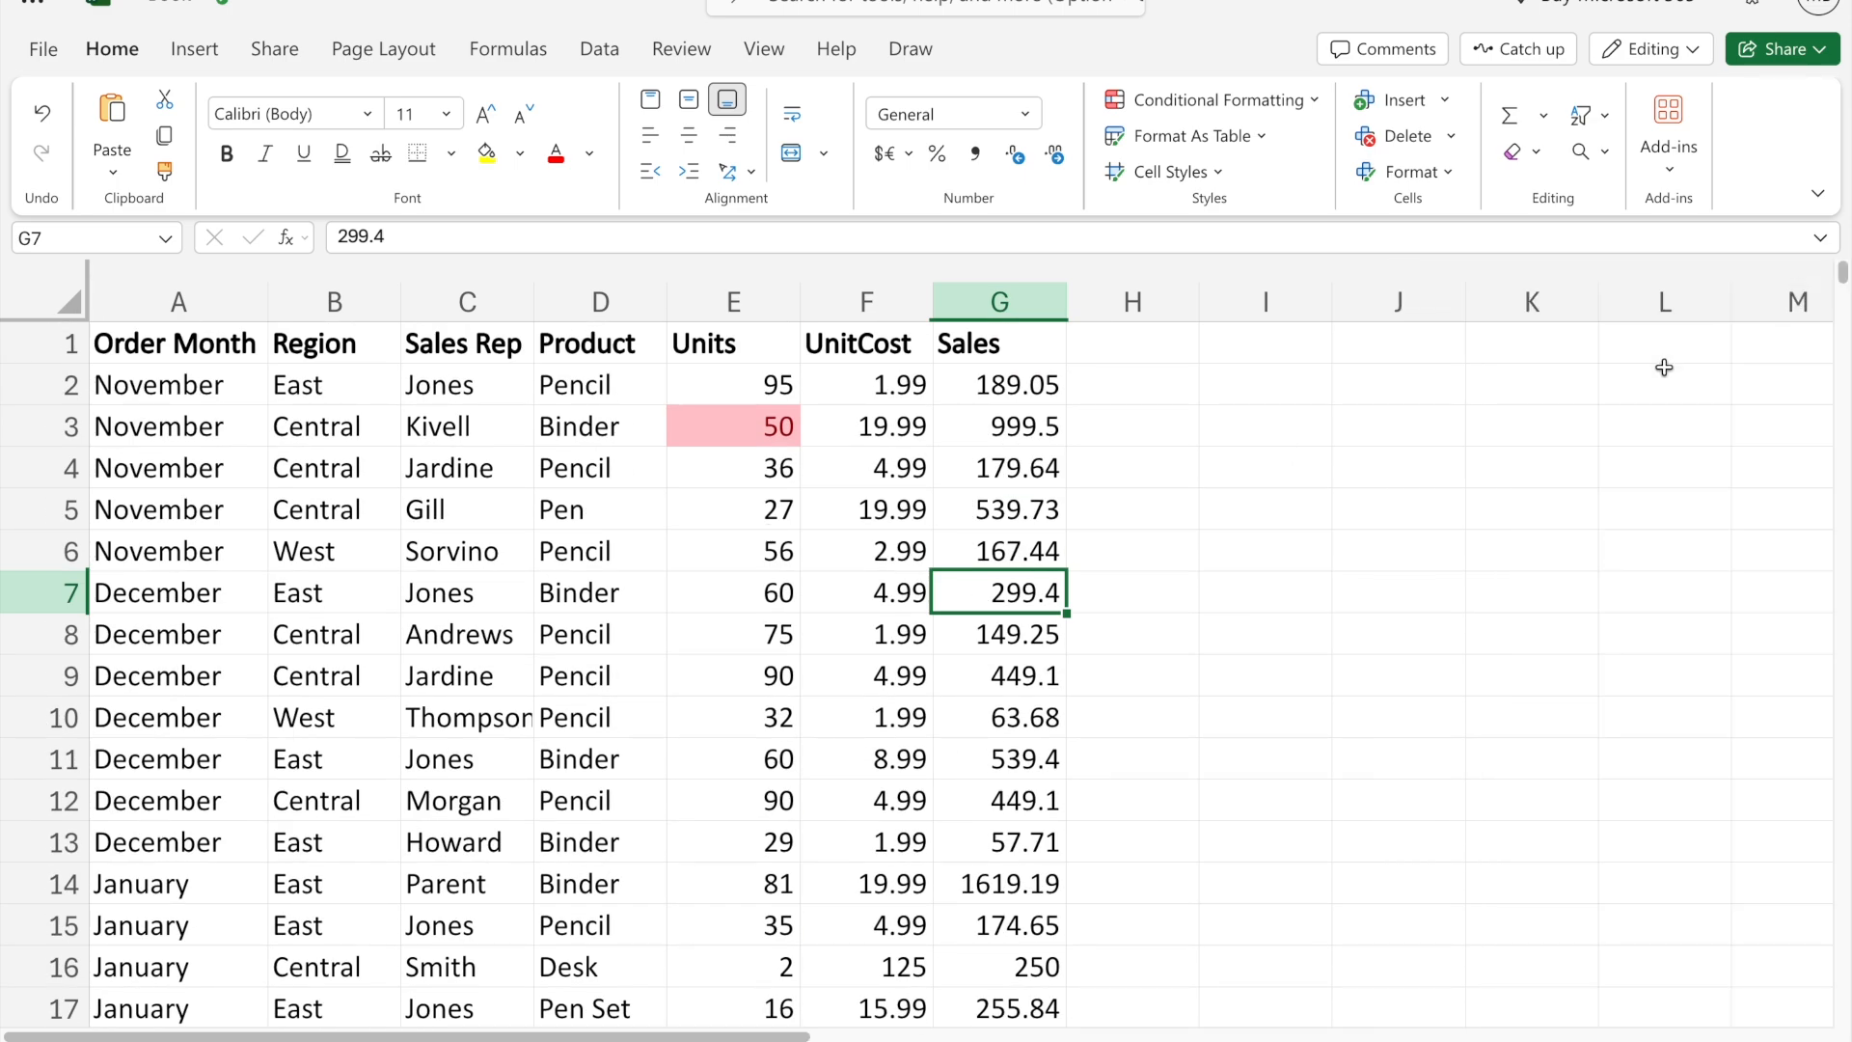
{"action": "left_click", "coordinate": [748, 302]}
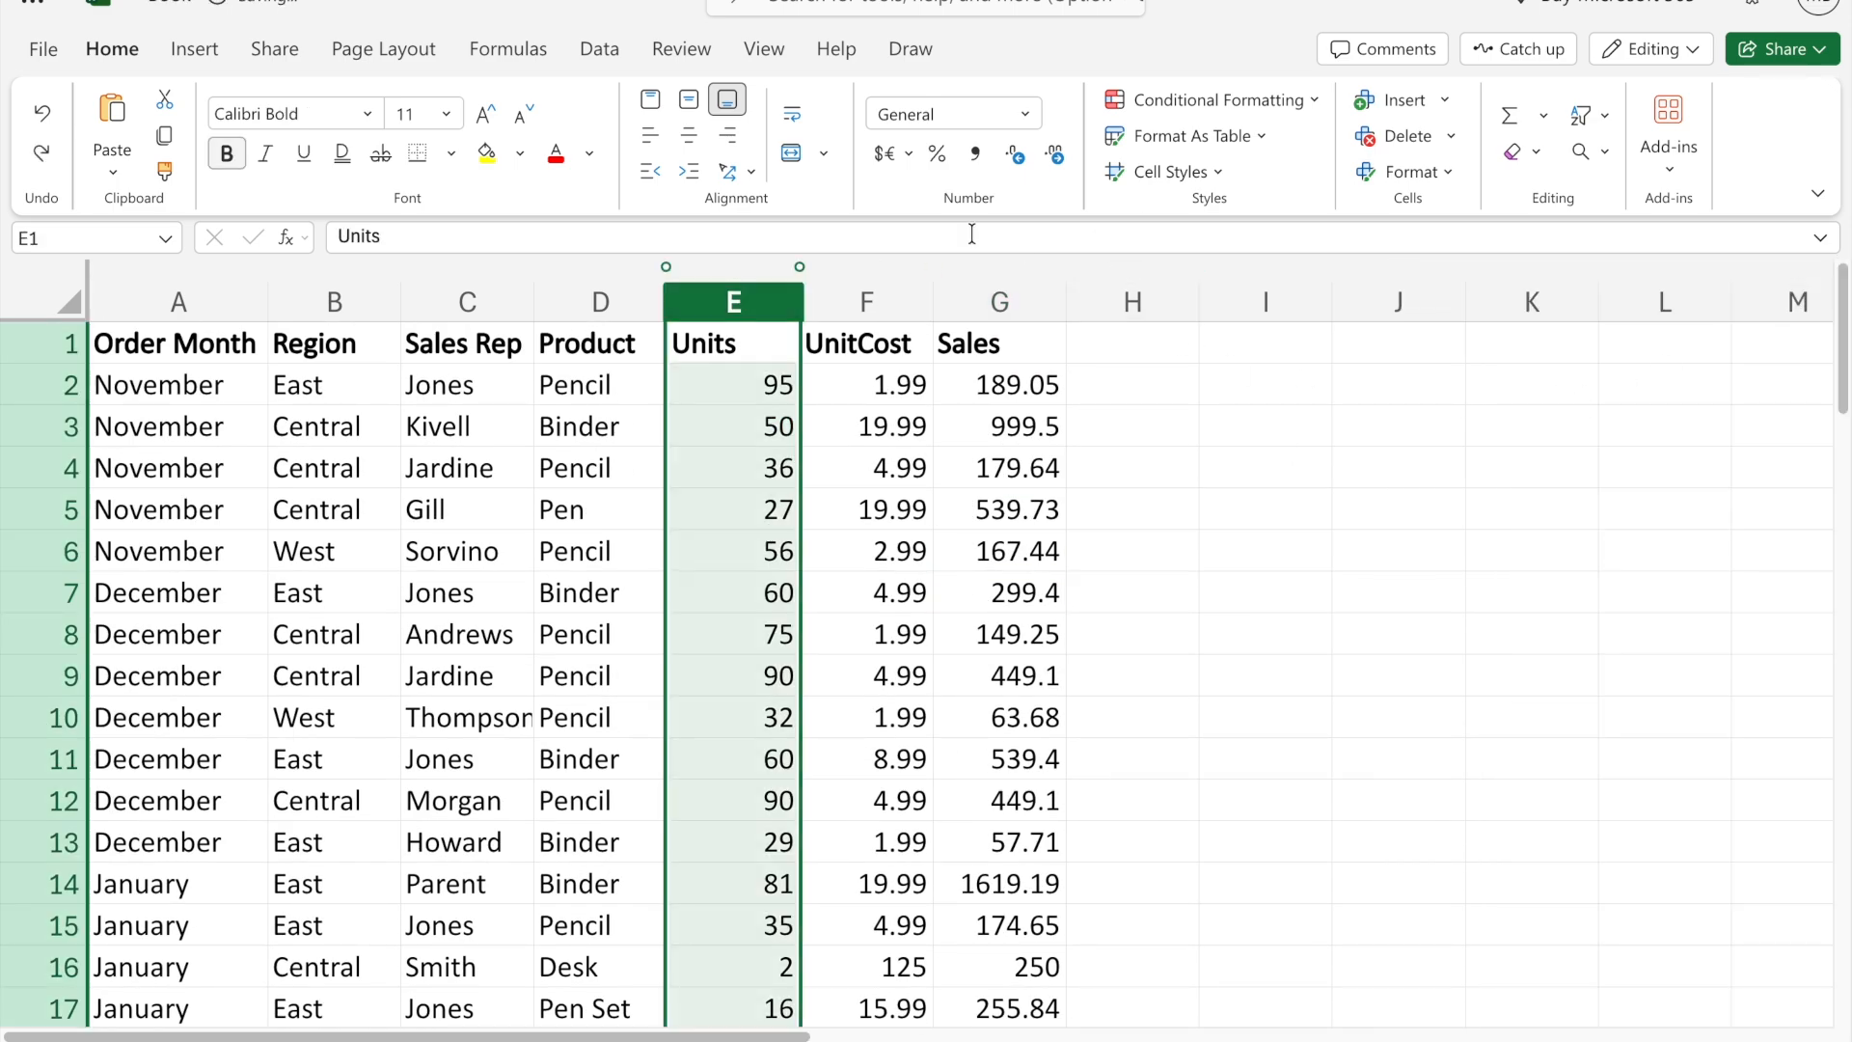
{"action": "left_click", "coordinate": [1314, 100]}
{"action": "mouse_move", "coordinate": [1256, 175]}
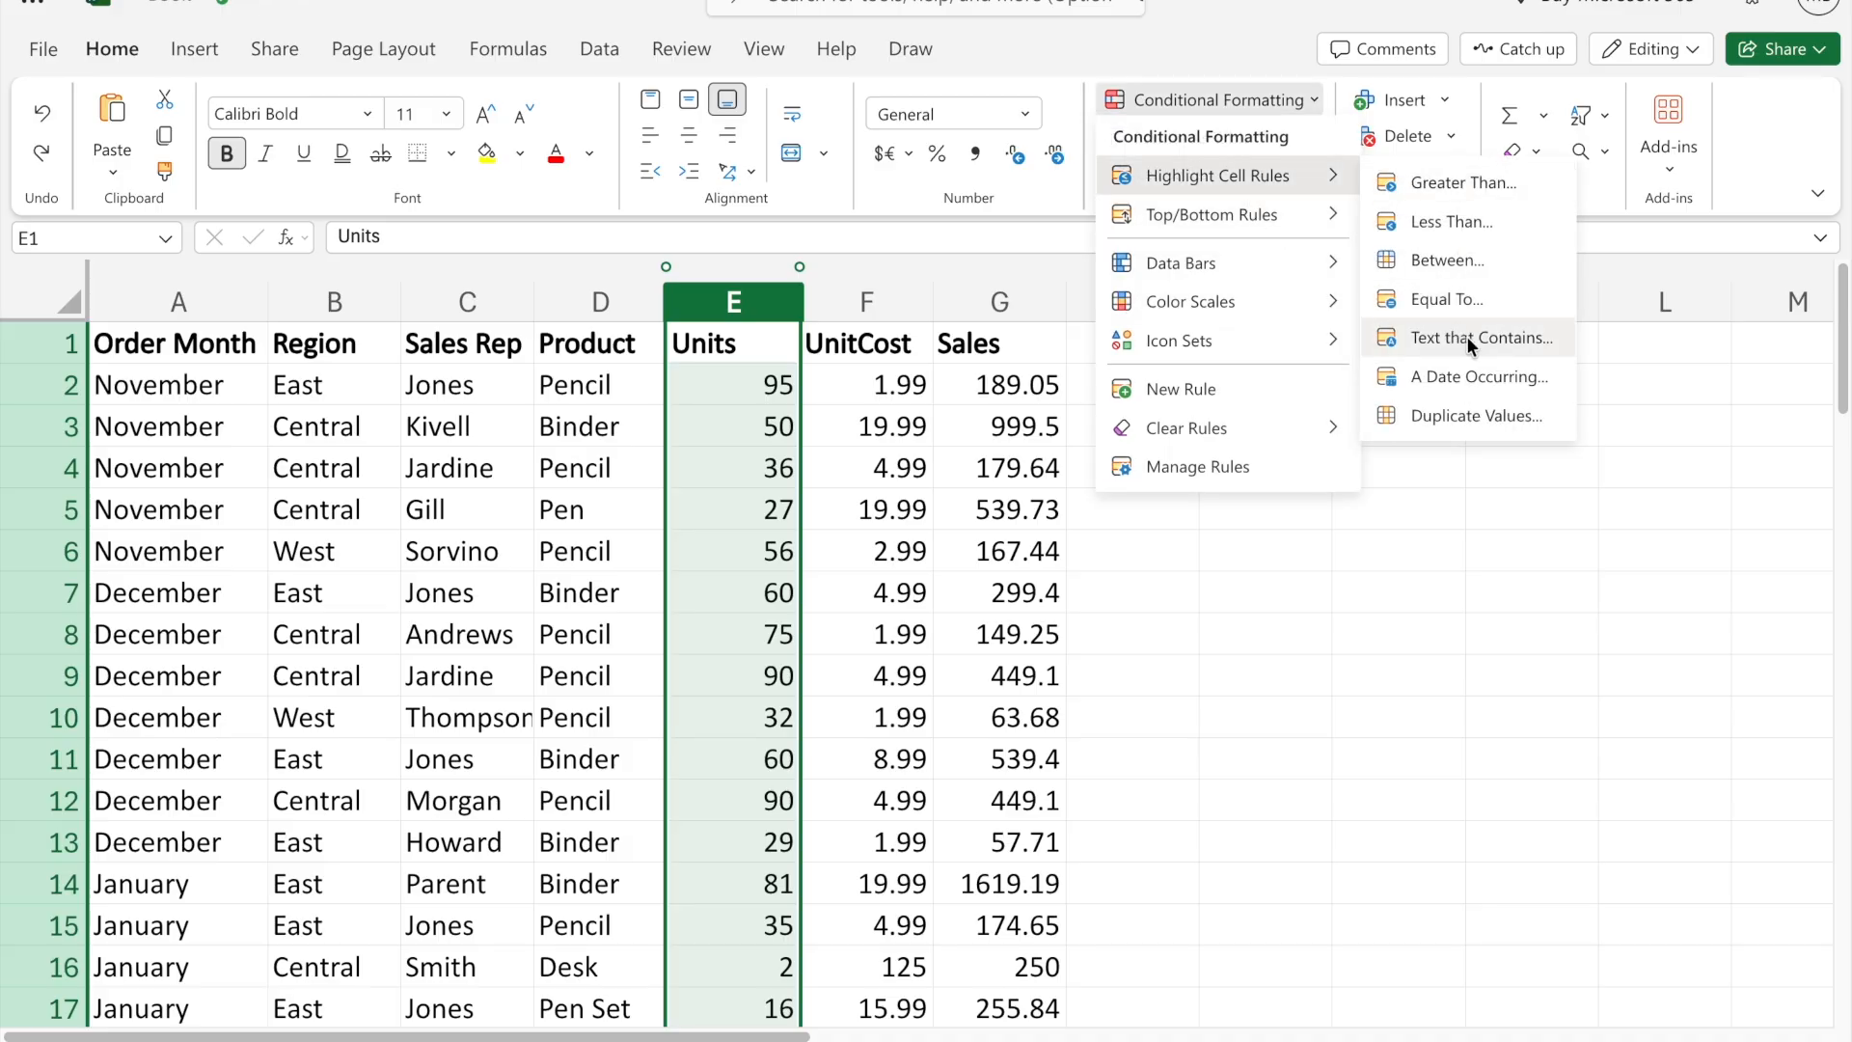
{"action": "left_click", "coordinate": [1431, 622]}
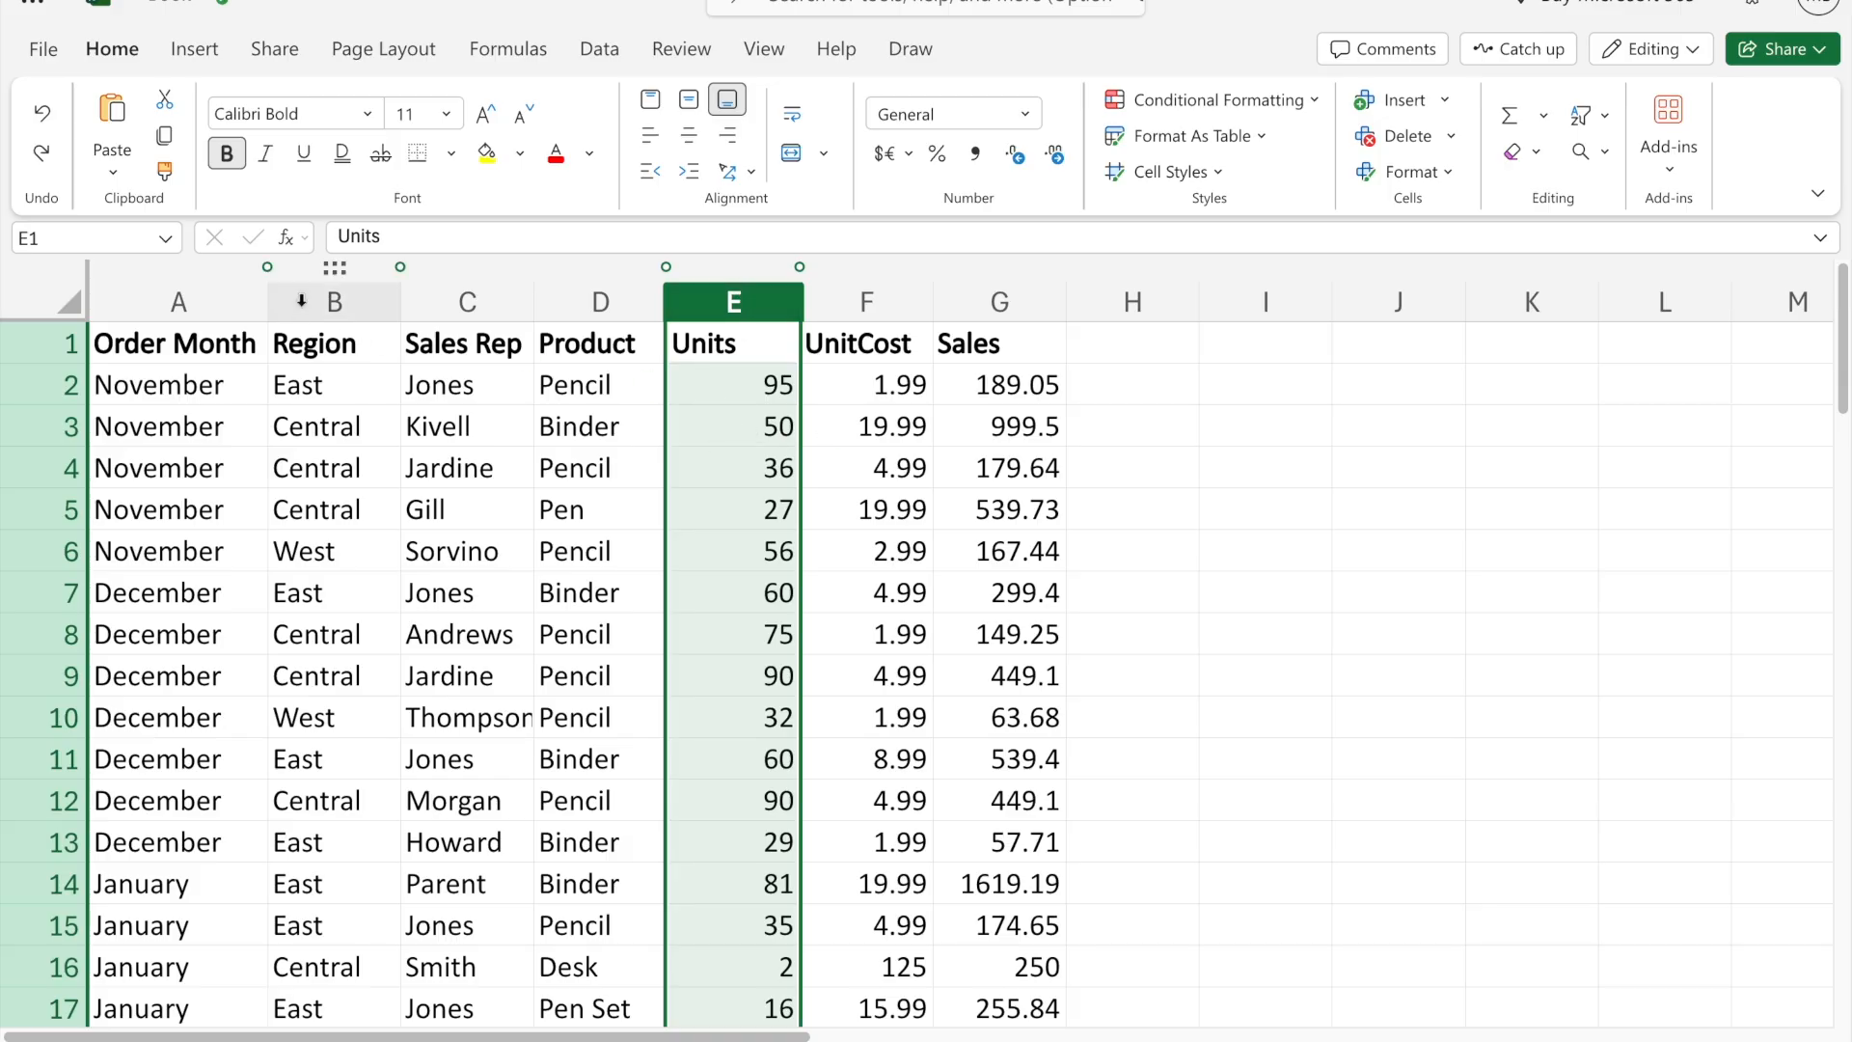
- Add a conditional formatting rule to columns A to G that highlights cells containing the text East in light red
{"action": "left_click_drag", "start_coordinate": [182, 302], "coordinate": [1008, 302]}
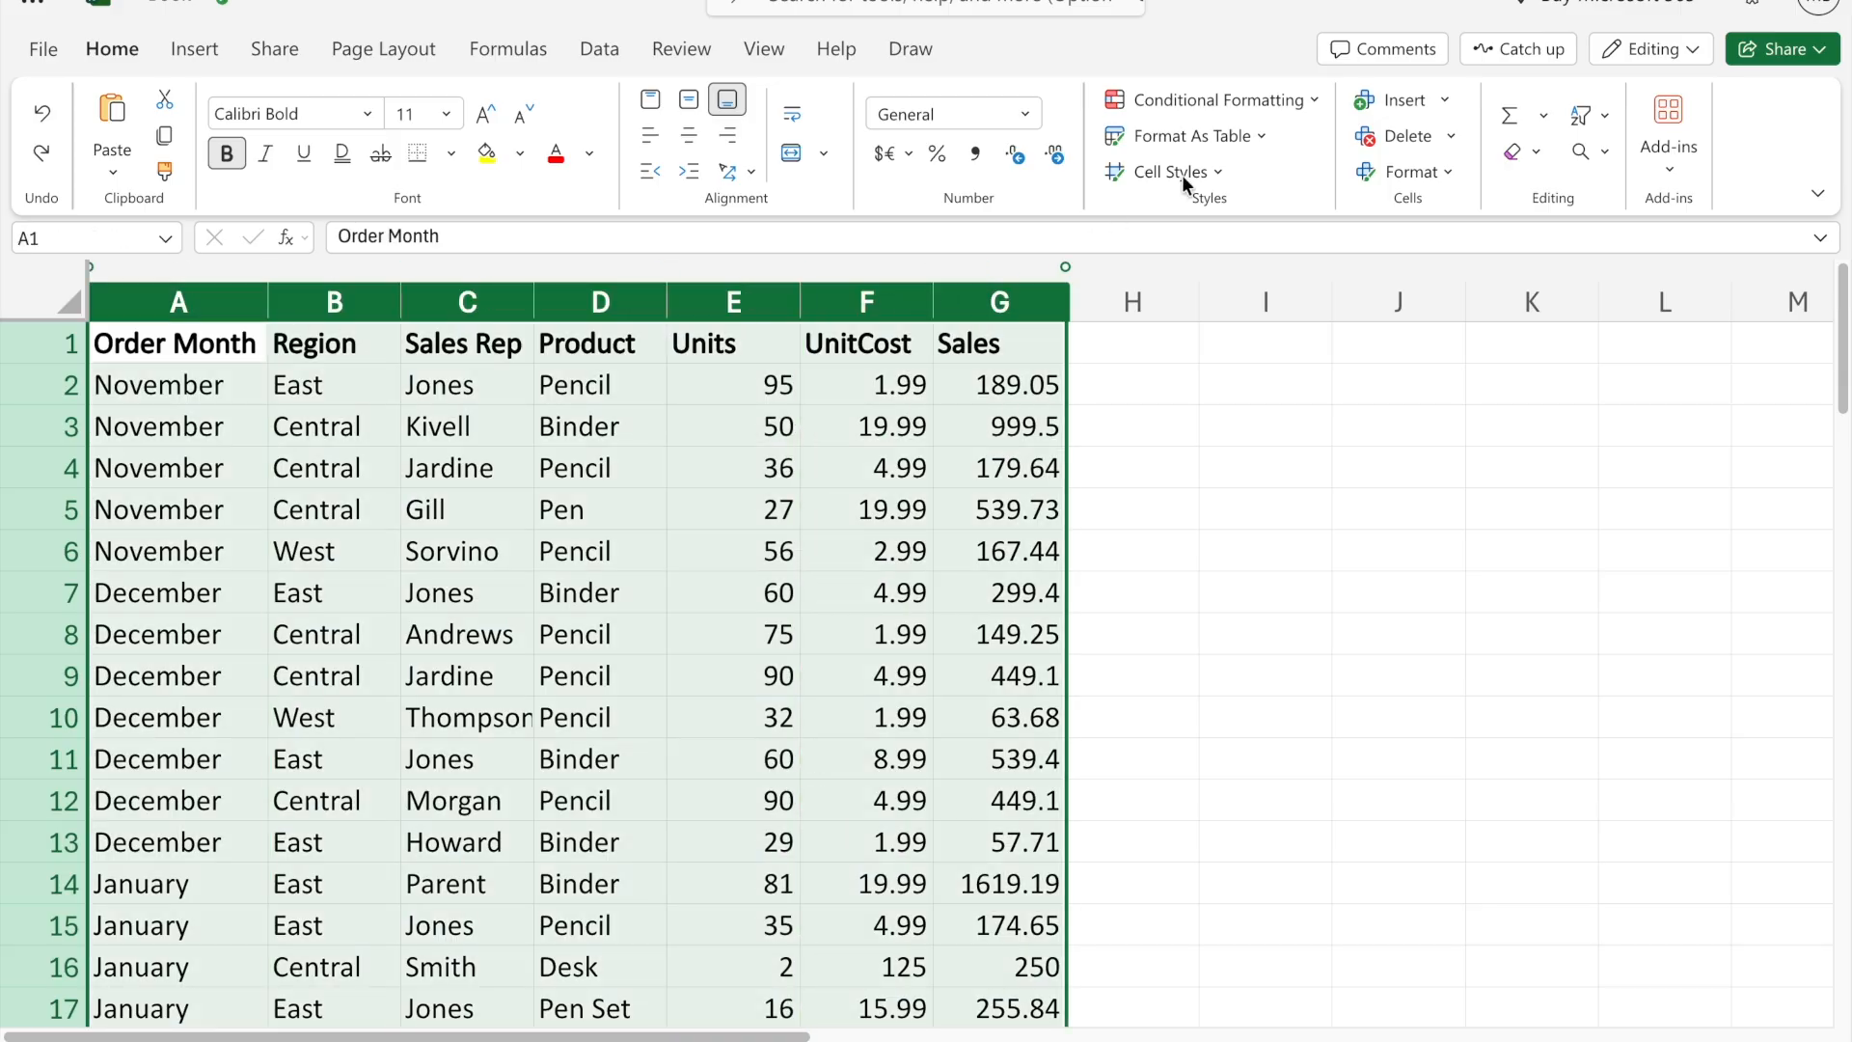
{"action": "left_click", "coordinate": [1240, 105]}
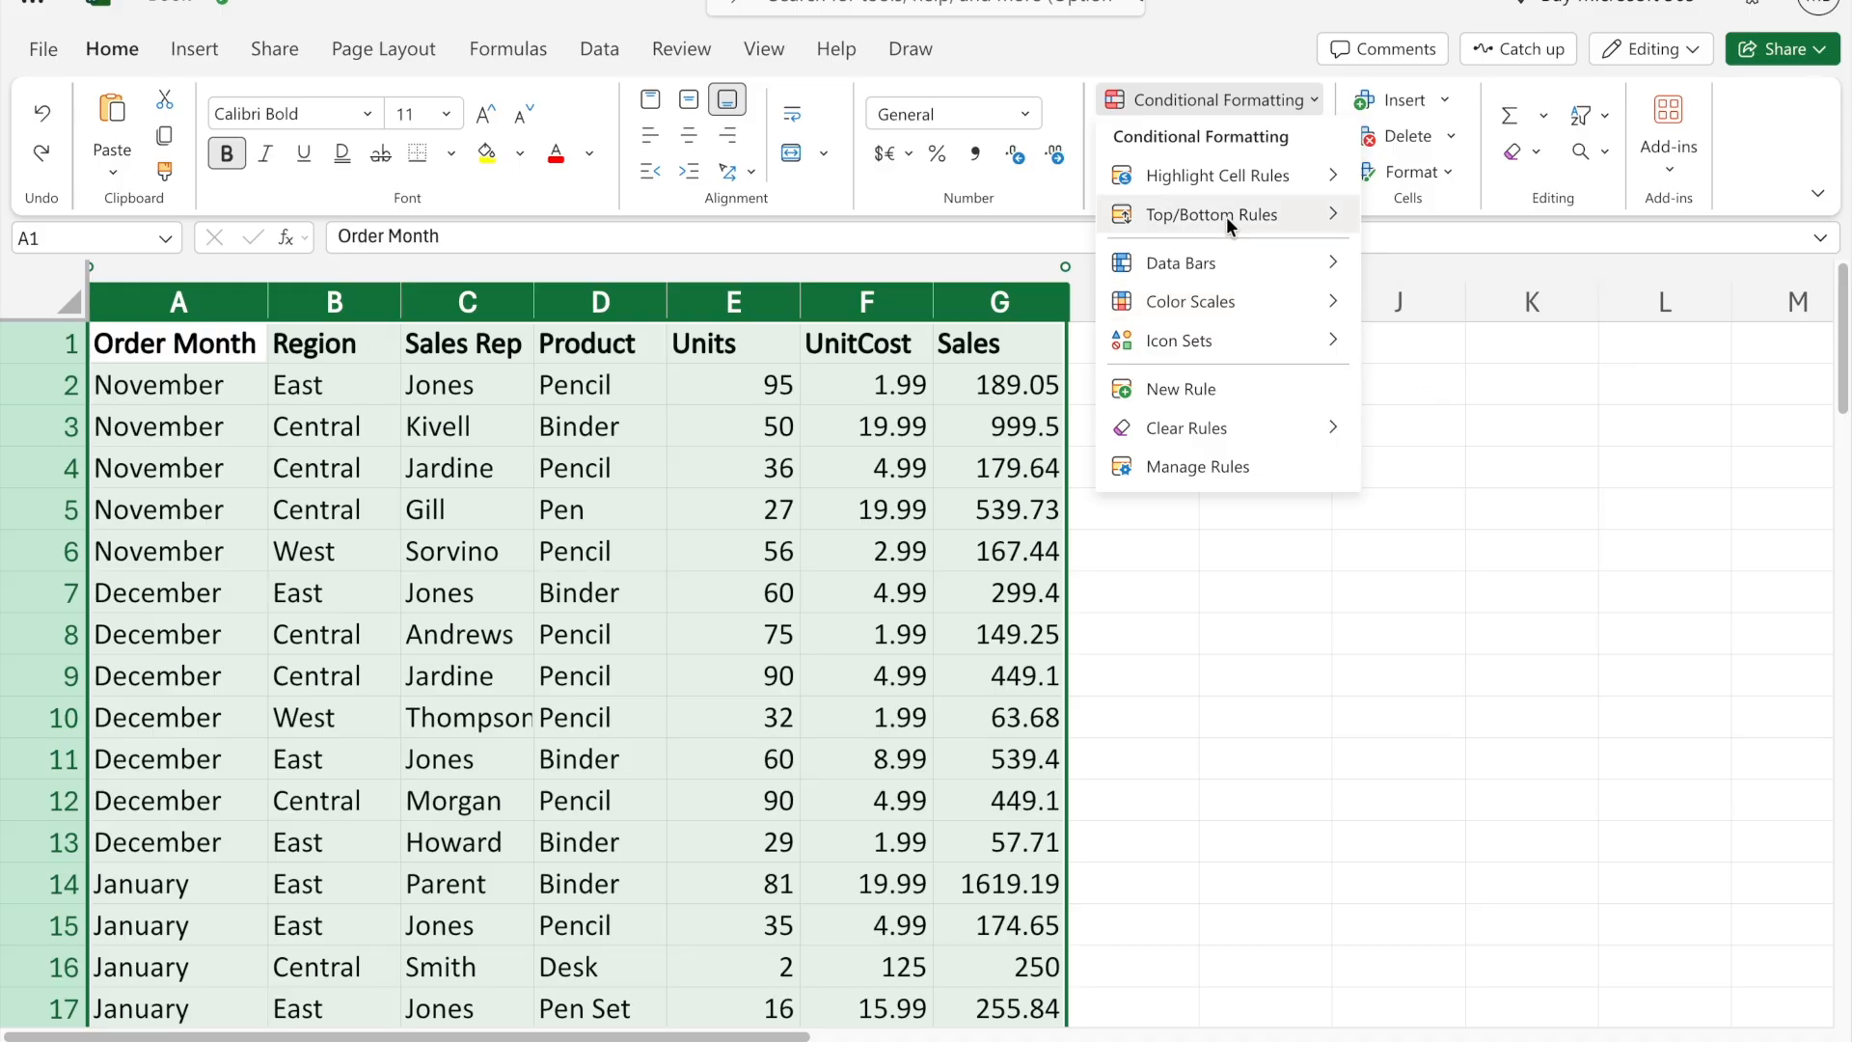
{"action": "mouse_move", "coordinate": [1229, 172]}
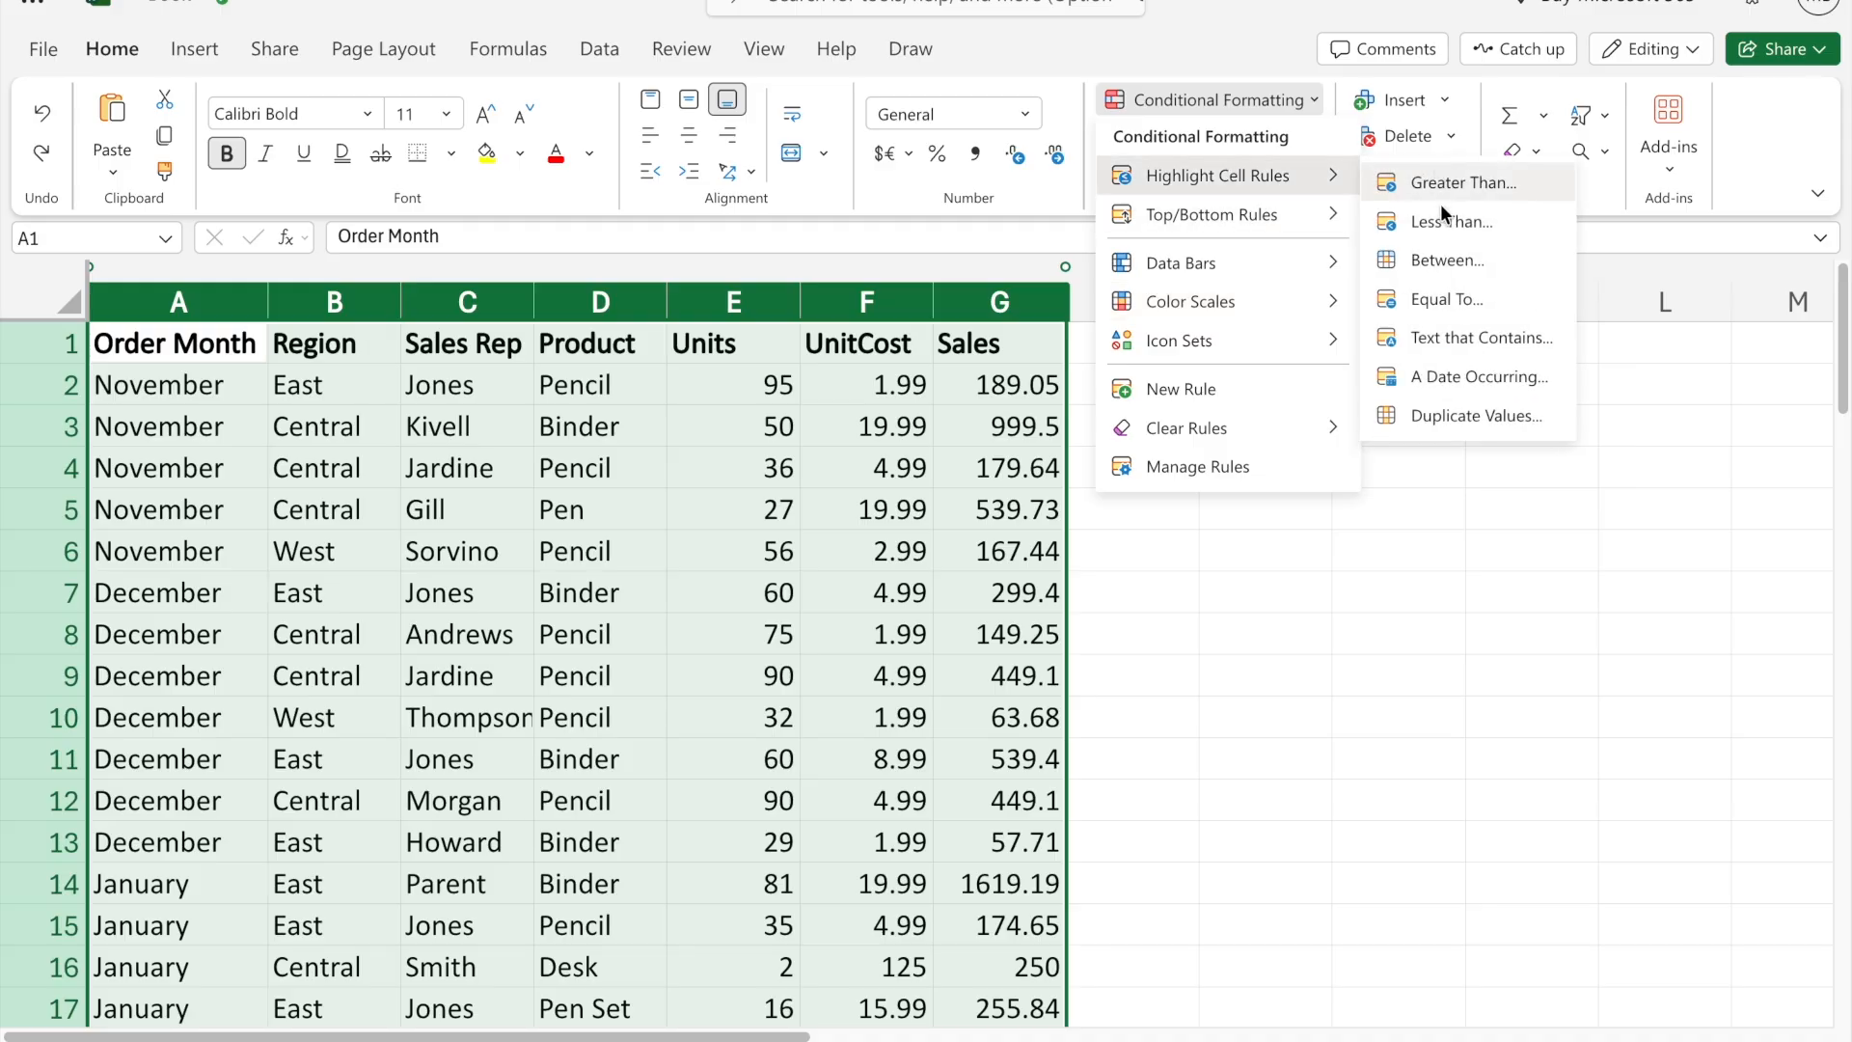
{"action": "left_click", "coordinate": [1443, 338]}
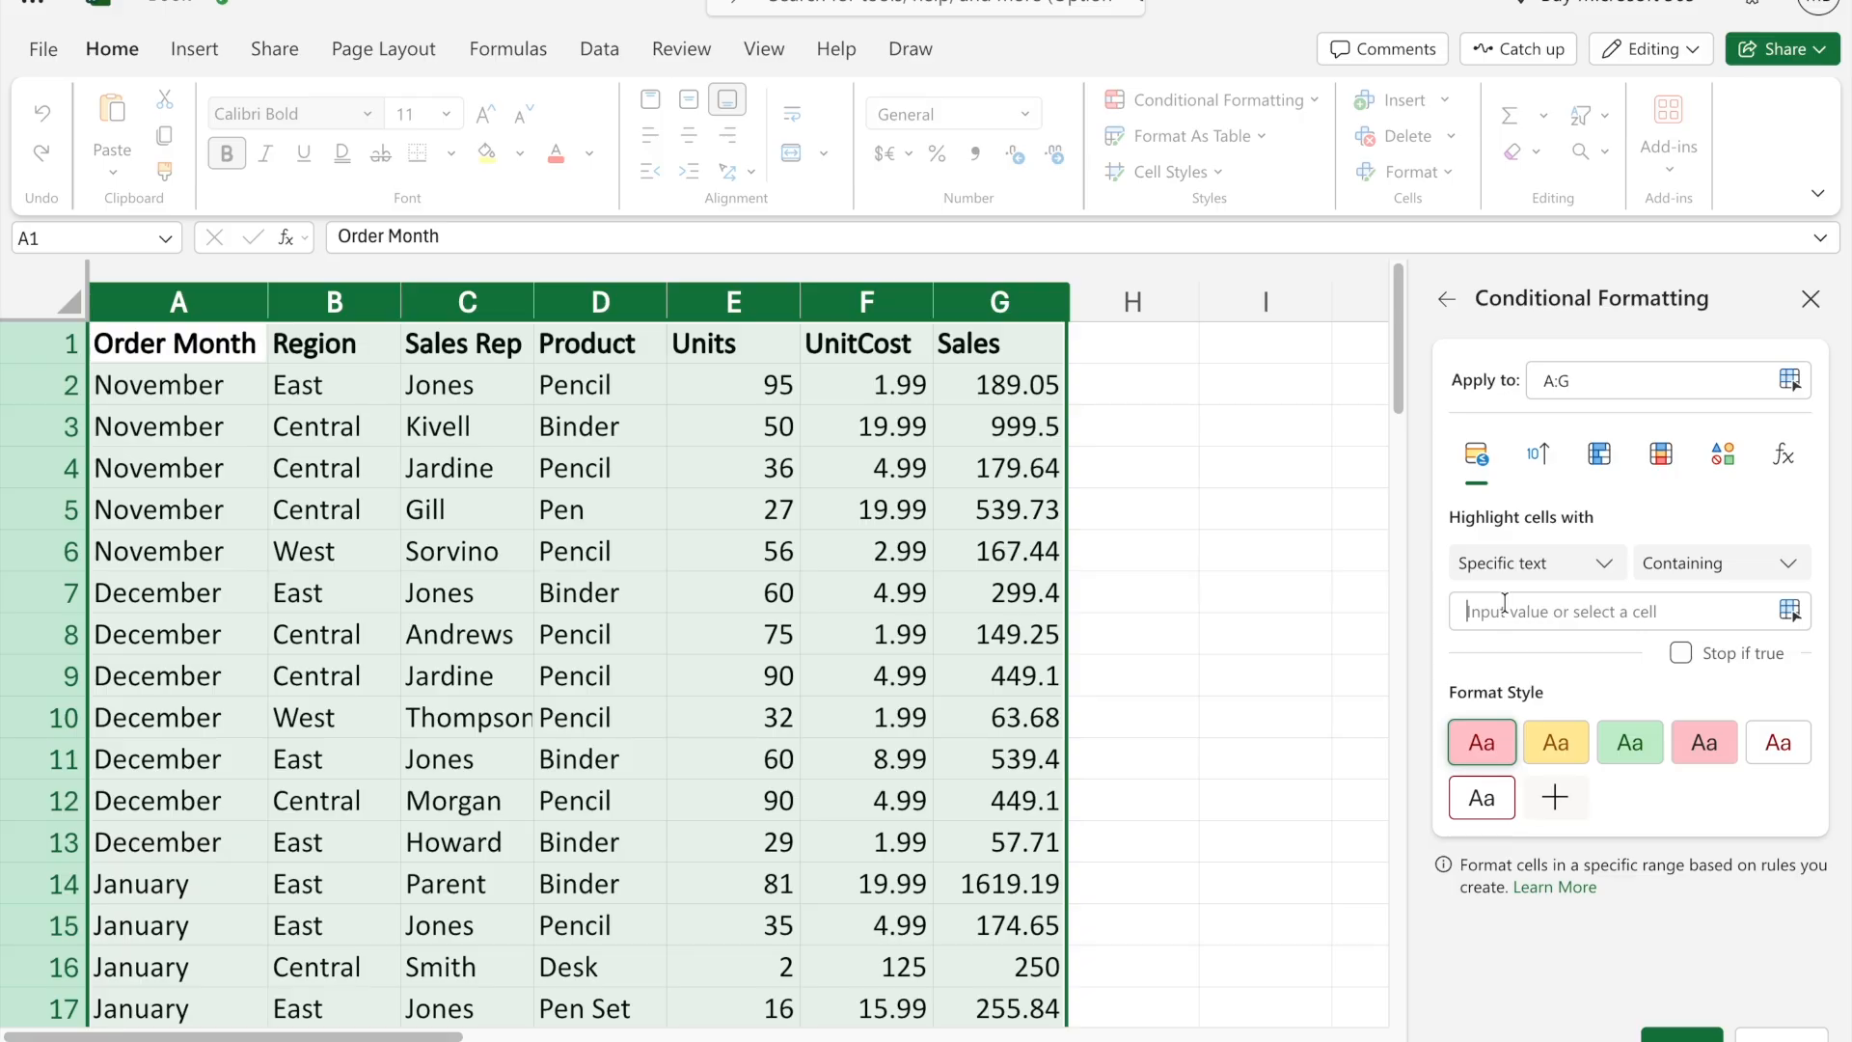
{"action": "type", "text": "East"}
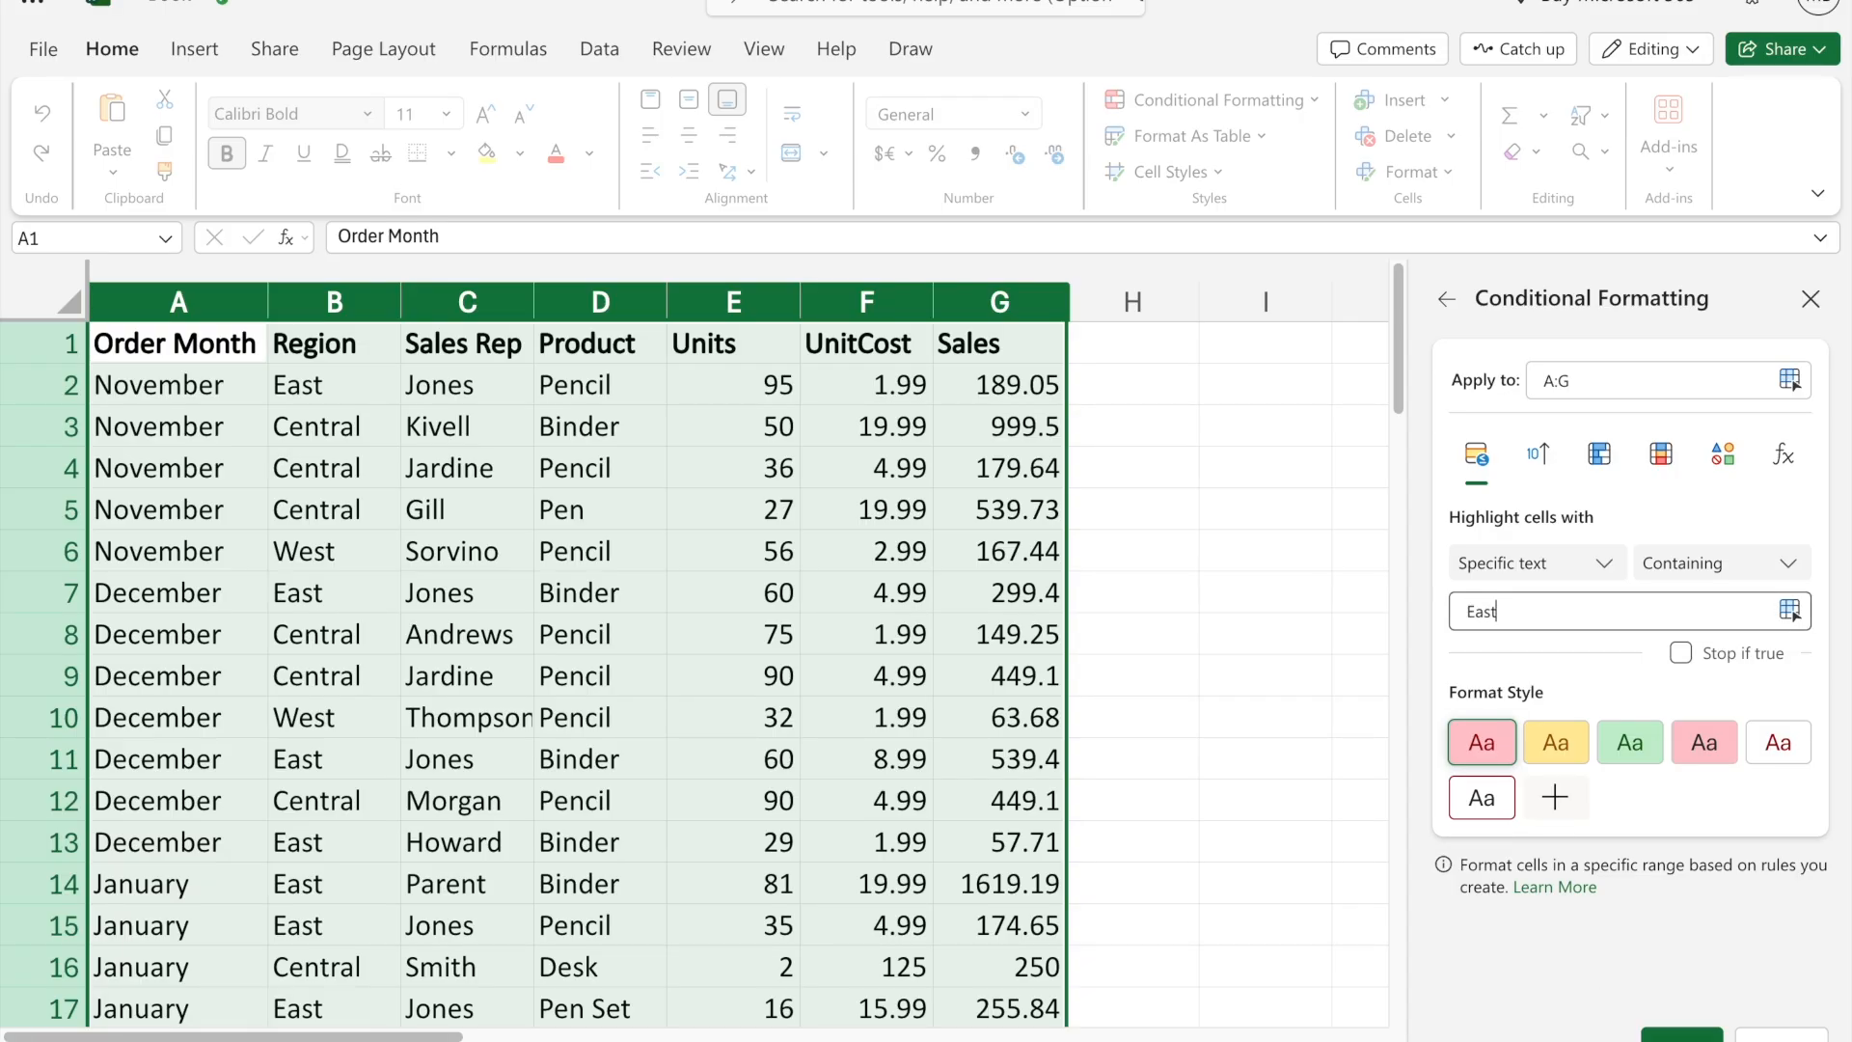
{"action": "left_click", "coordinate": [1682, 1035]}
- Examine the cells in the Region column highlighted by the text-contains rule
{"action": "left_click", "coordinate": [741, 733]}
{"action": "scroll", "coordinate": [741, 733], "scroll_direction": "down", "scroll_amount": 13}
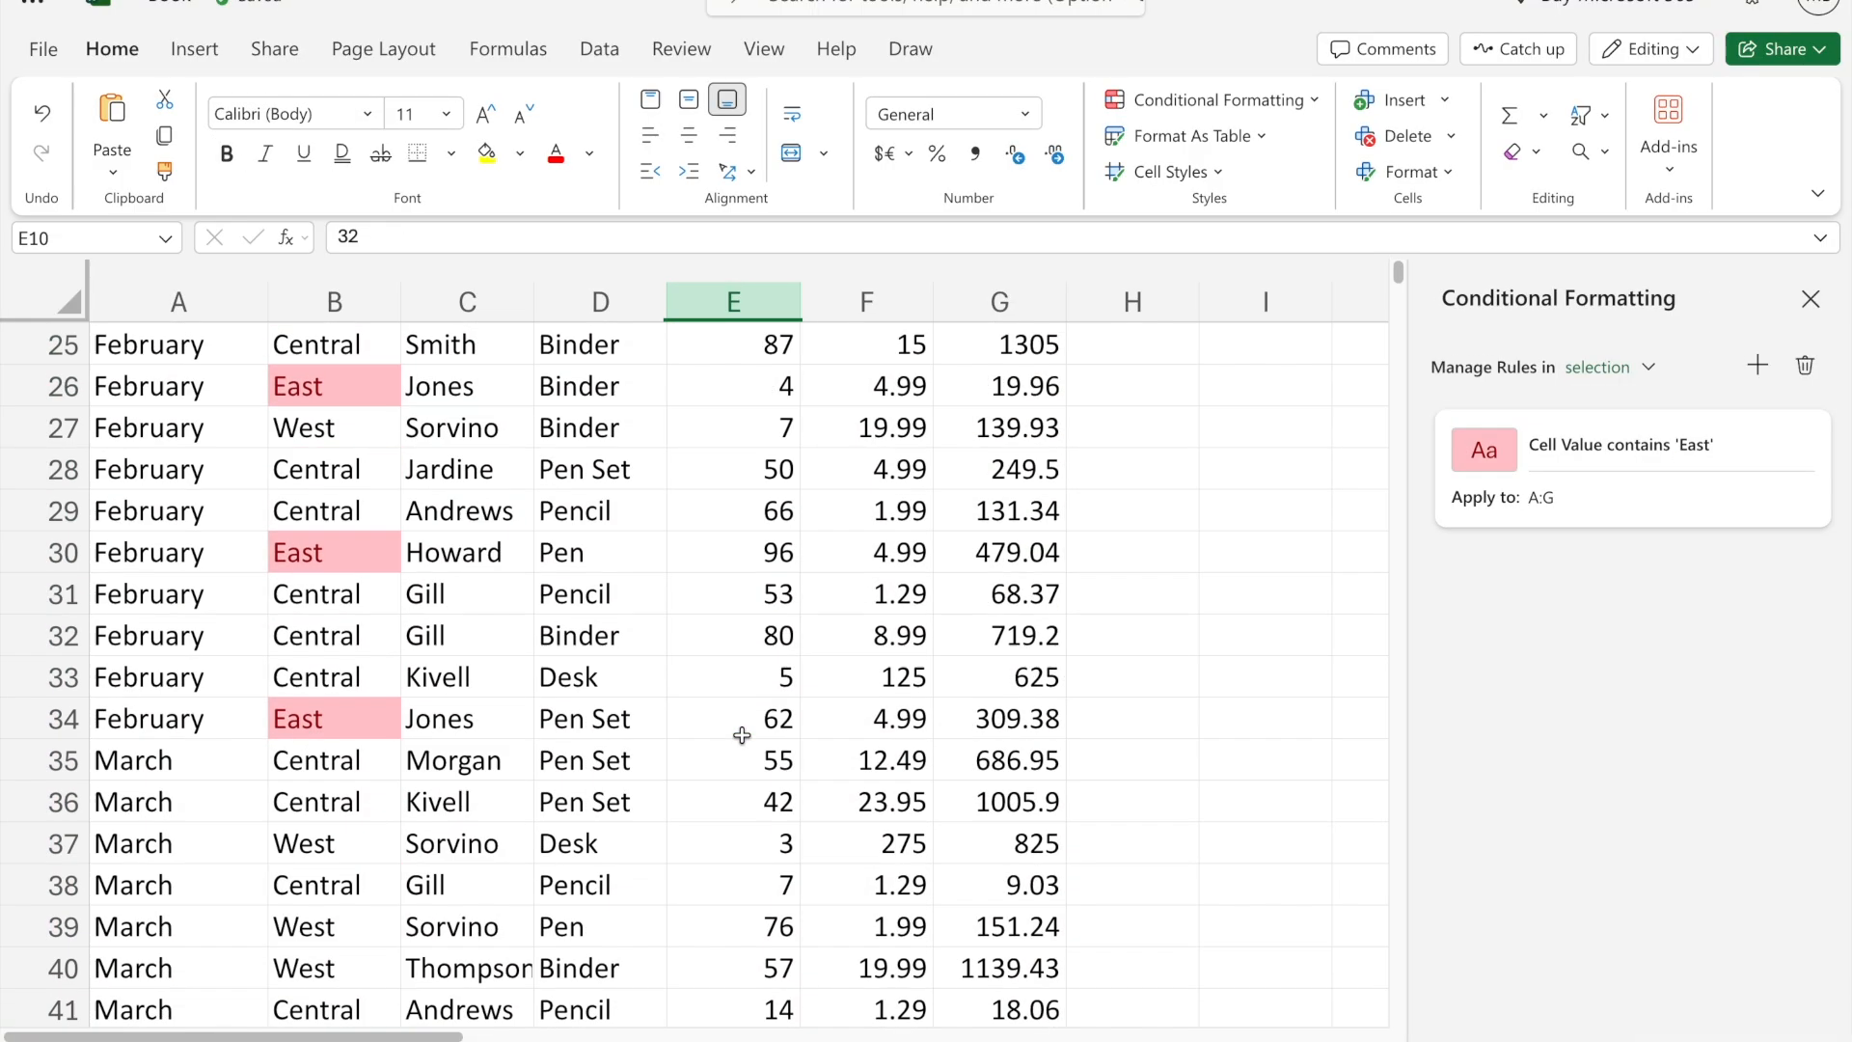
{"action": "scroll", "coordinate": [741, 736], "scroll_direction": "up", "scroll_amount": 13}
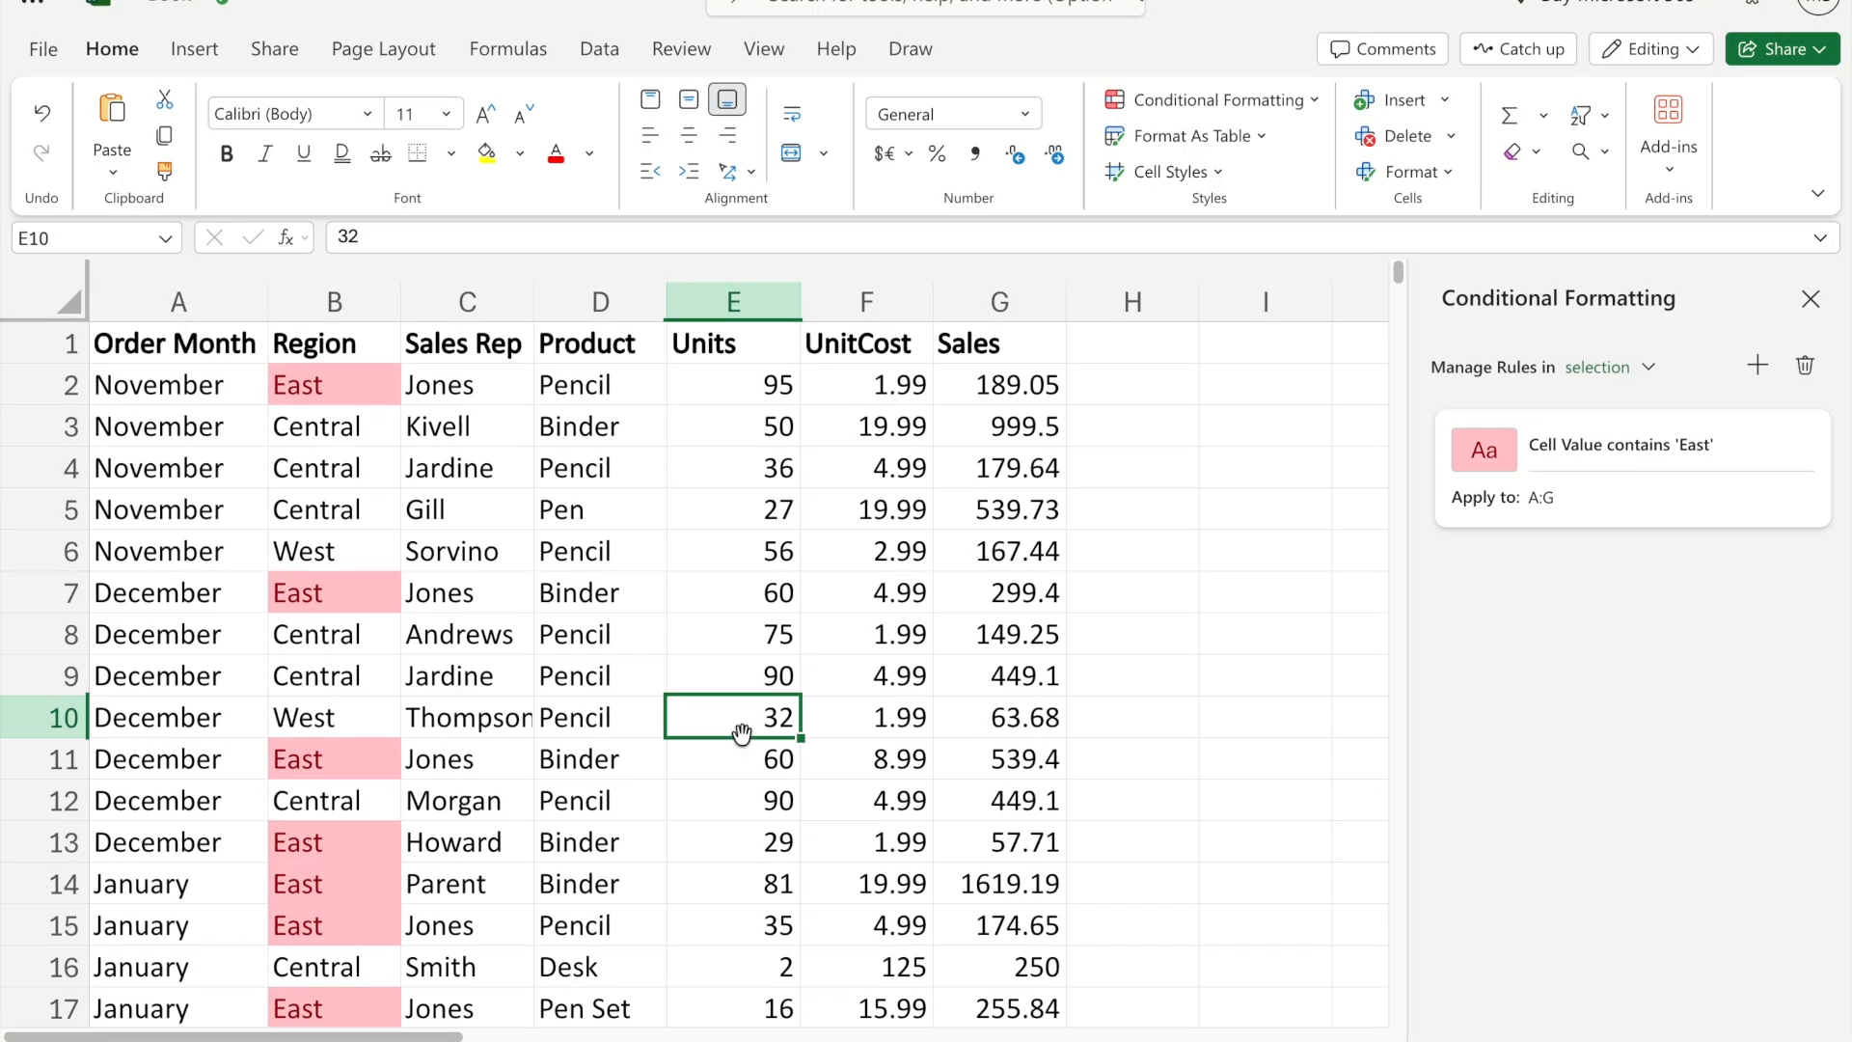
{"action": "left_click", "coordinate": [729, 542]}
{"action": "left_click", "coordinate": [806, 514]}
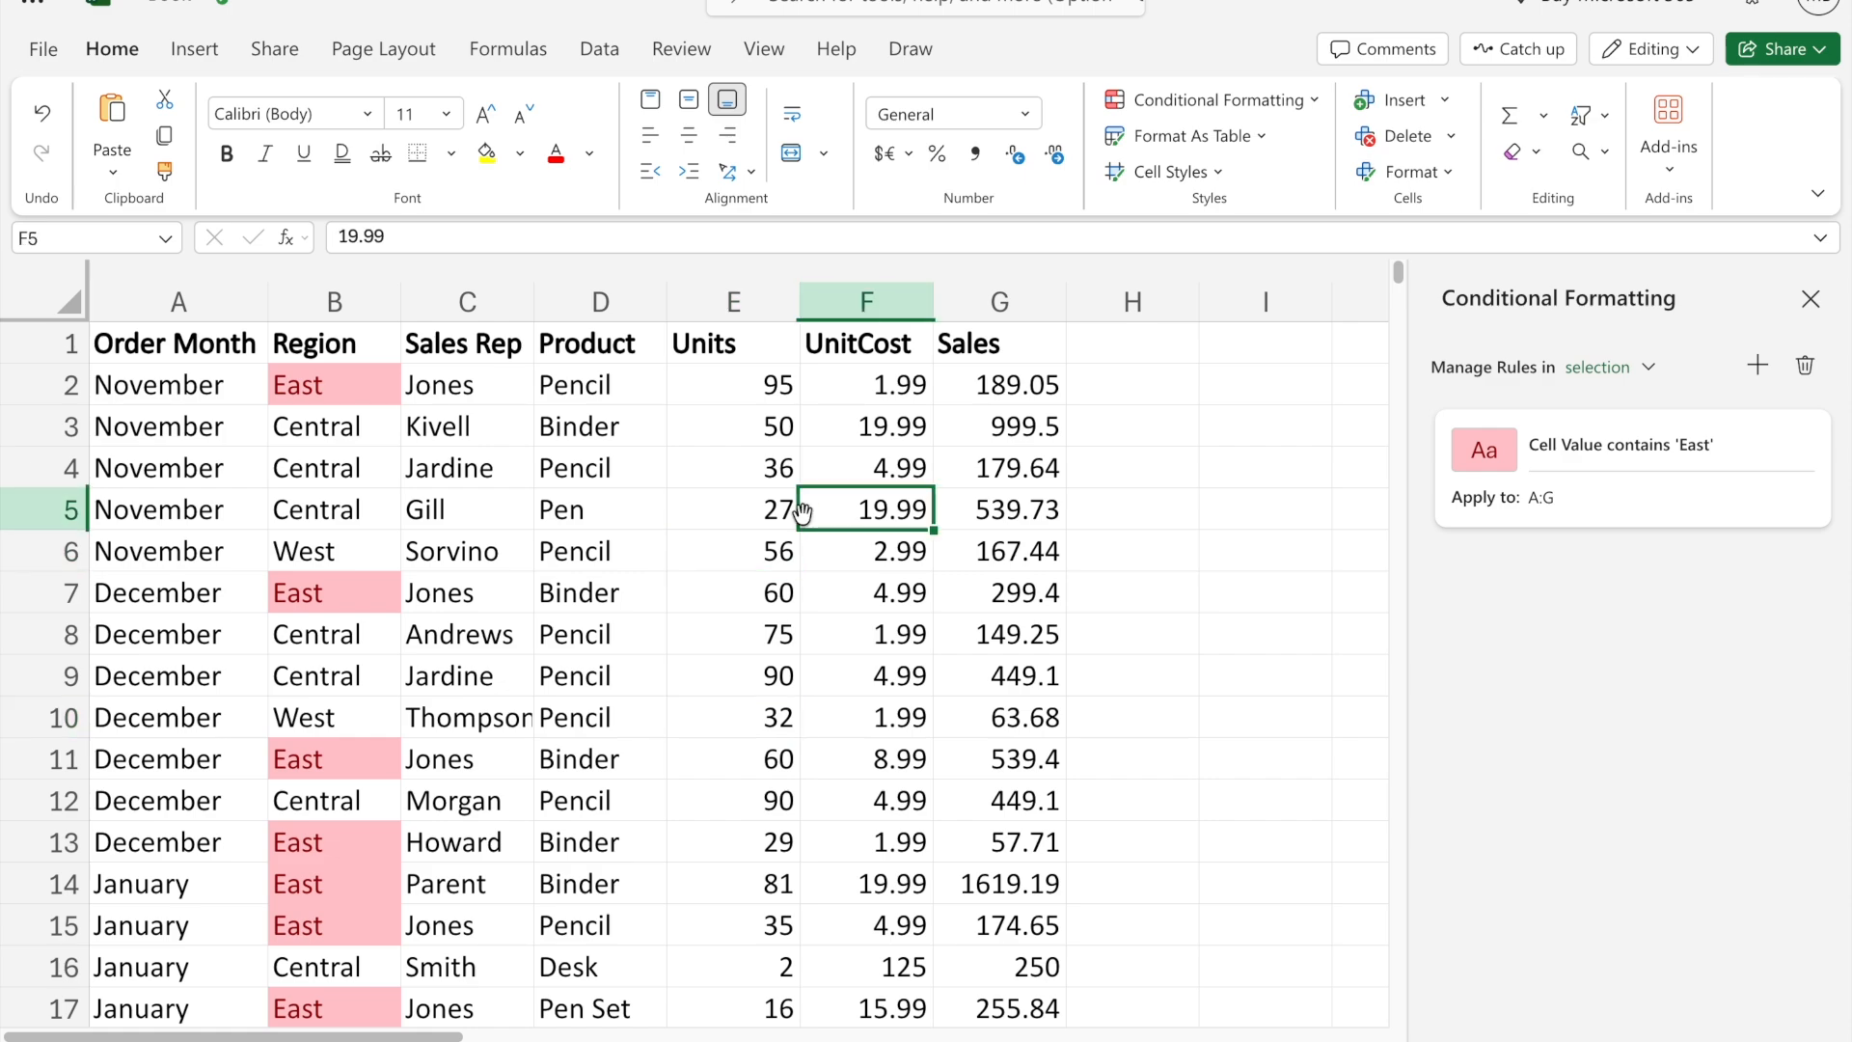
- Edit the text-contains rule on columns A to G to highlight cells containing Pencil
{"action": "left_click", "coordinate": [179, 301]}
{"action": "left_click_drag", "start_coordinate": [180, 301], "coordinate": [1029, 361]}
{"action": "mouse_move", "coordinate": [1712, 413]}
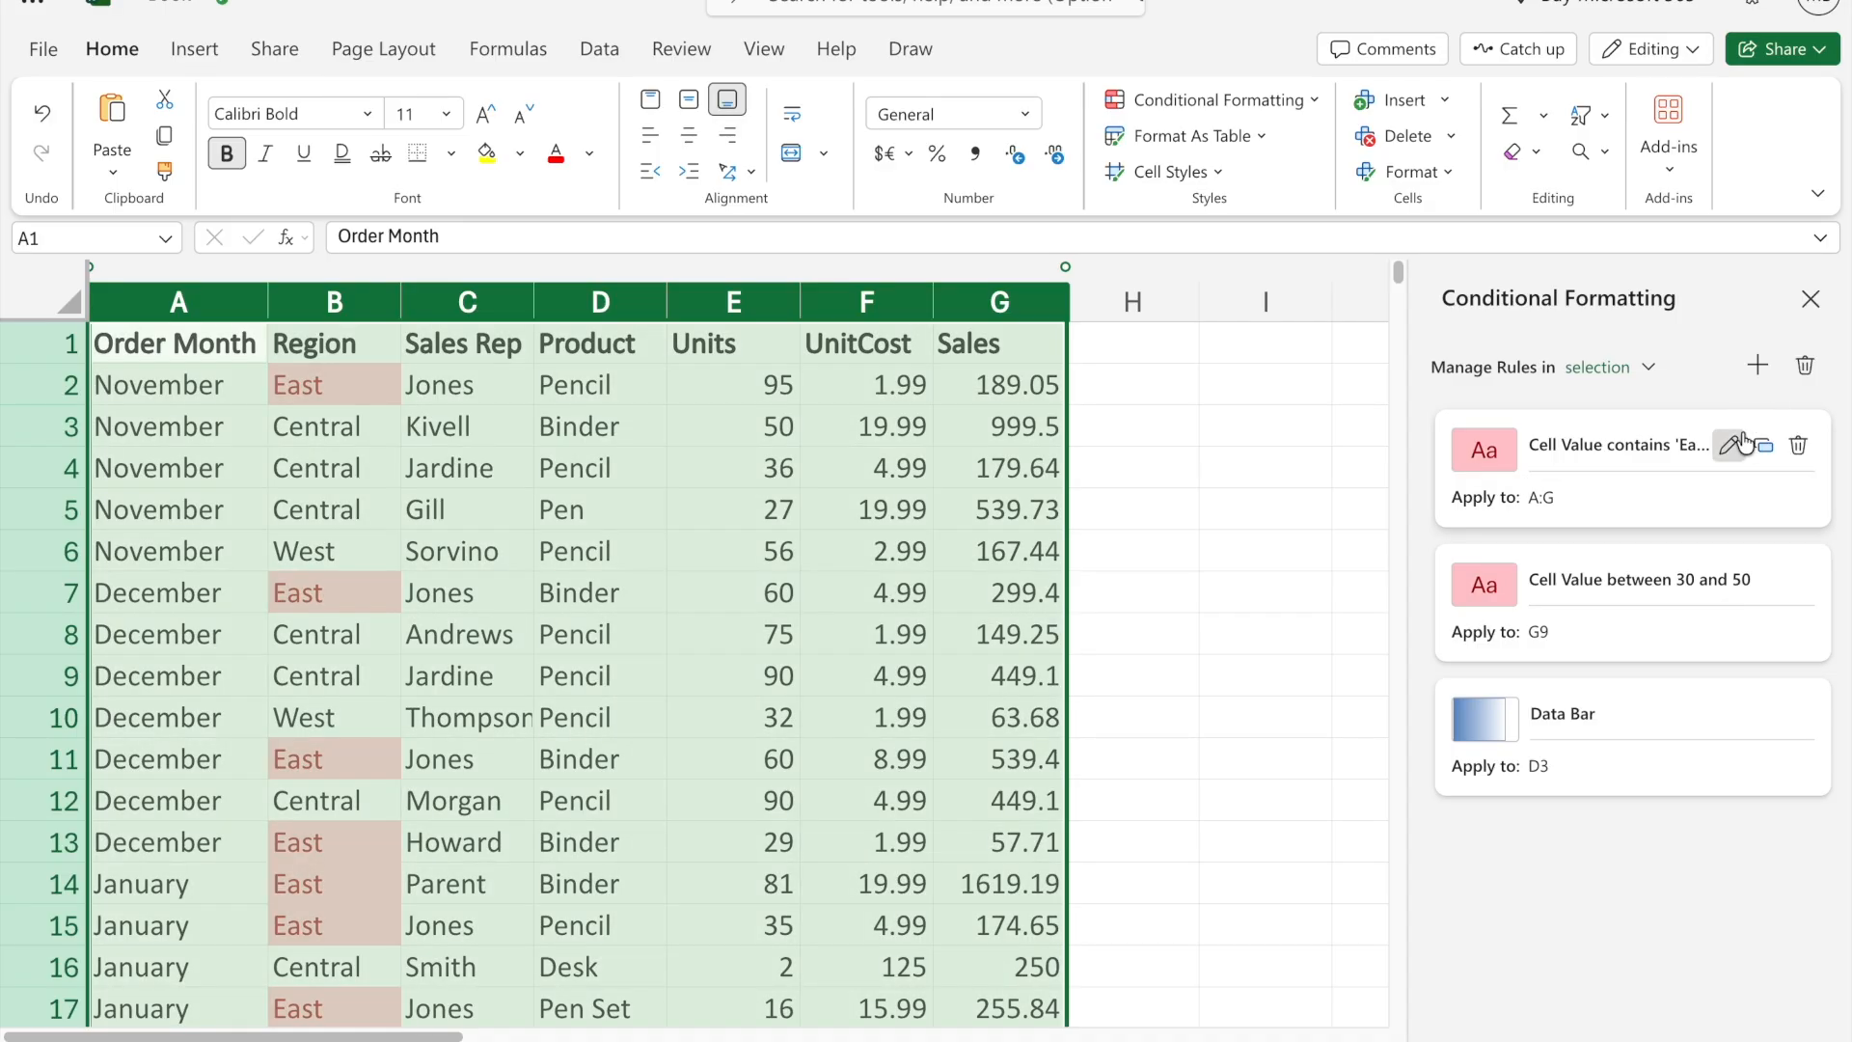
{"action": "left_click", "coordinate": [1742, 444]}
{"action": "left_click", "coordinate": [1546, 608]}
{"action": "left_click_drag", "start_coordinate": [1547, 608], "coordinate": [1398, 617]}
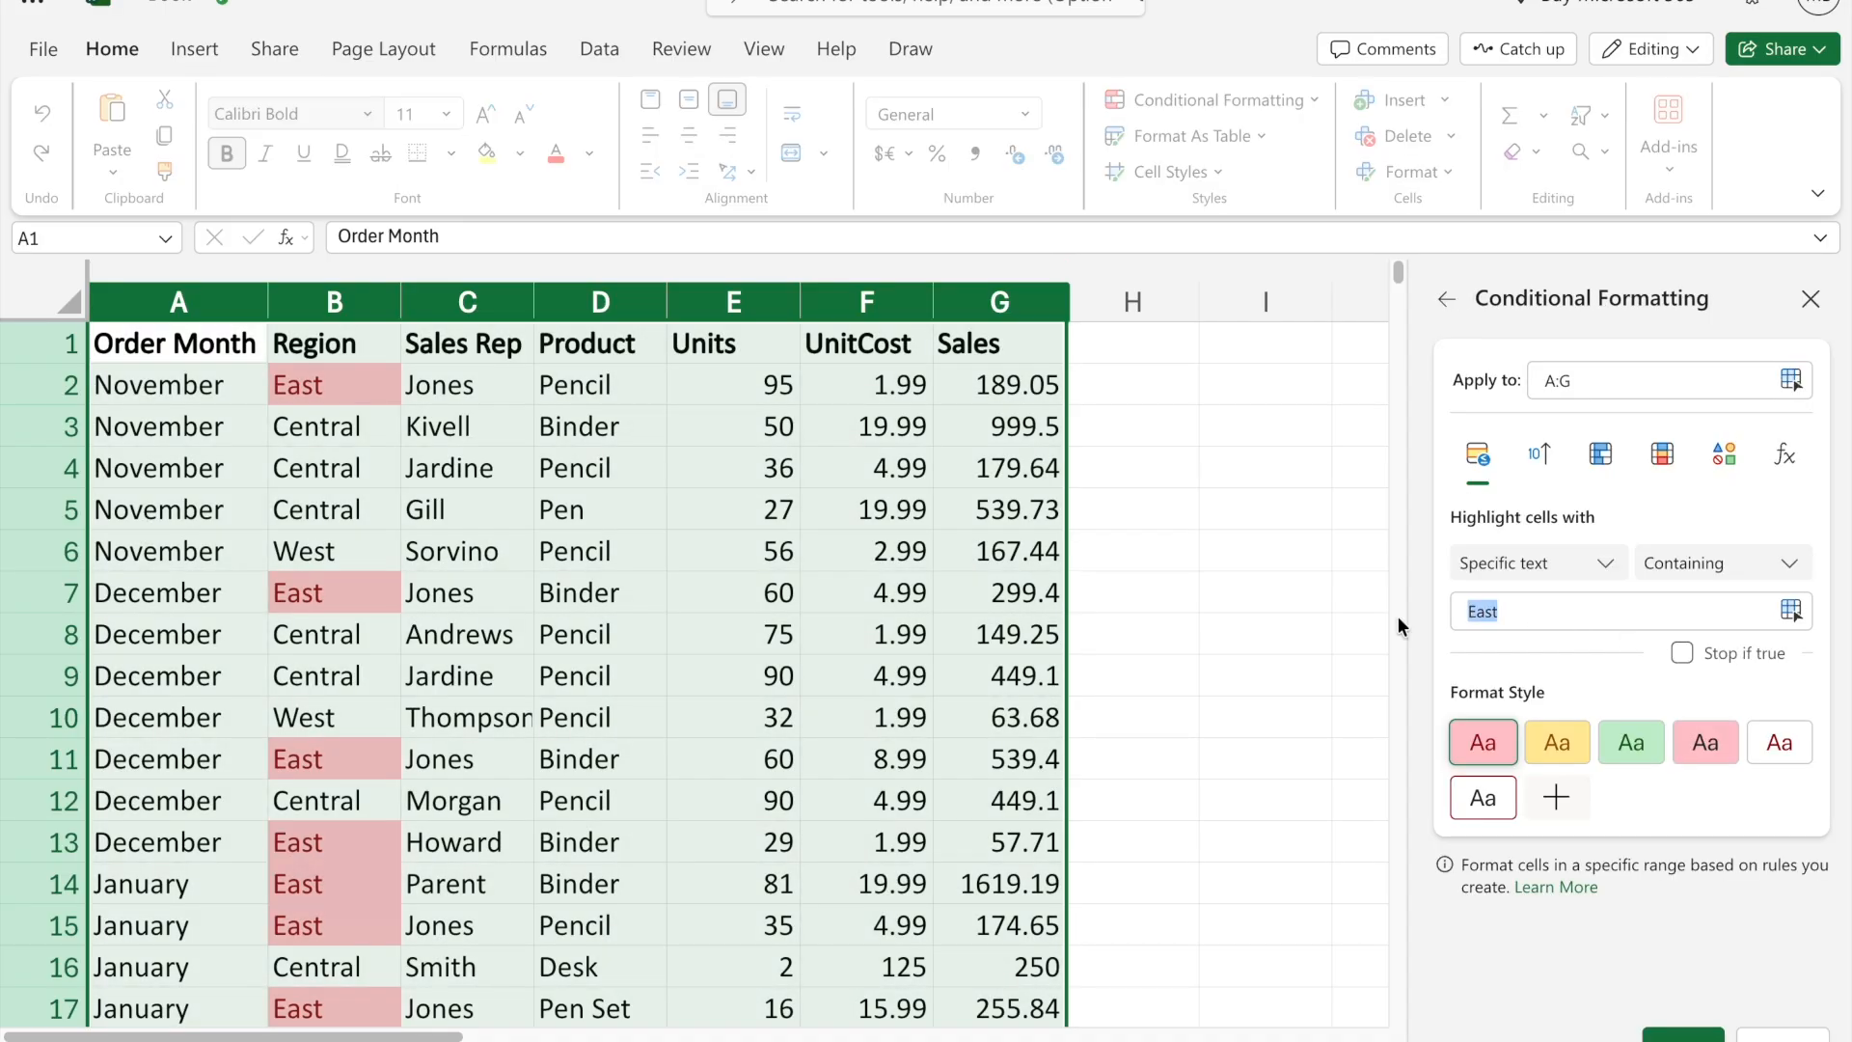
{"action": "key", "text": "BackSpace"}
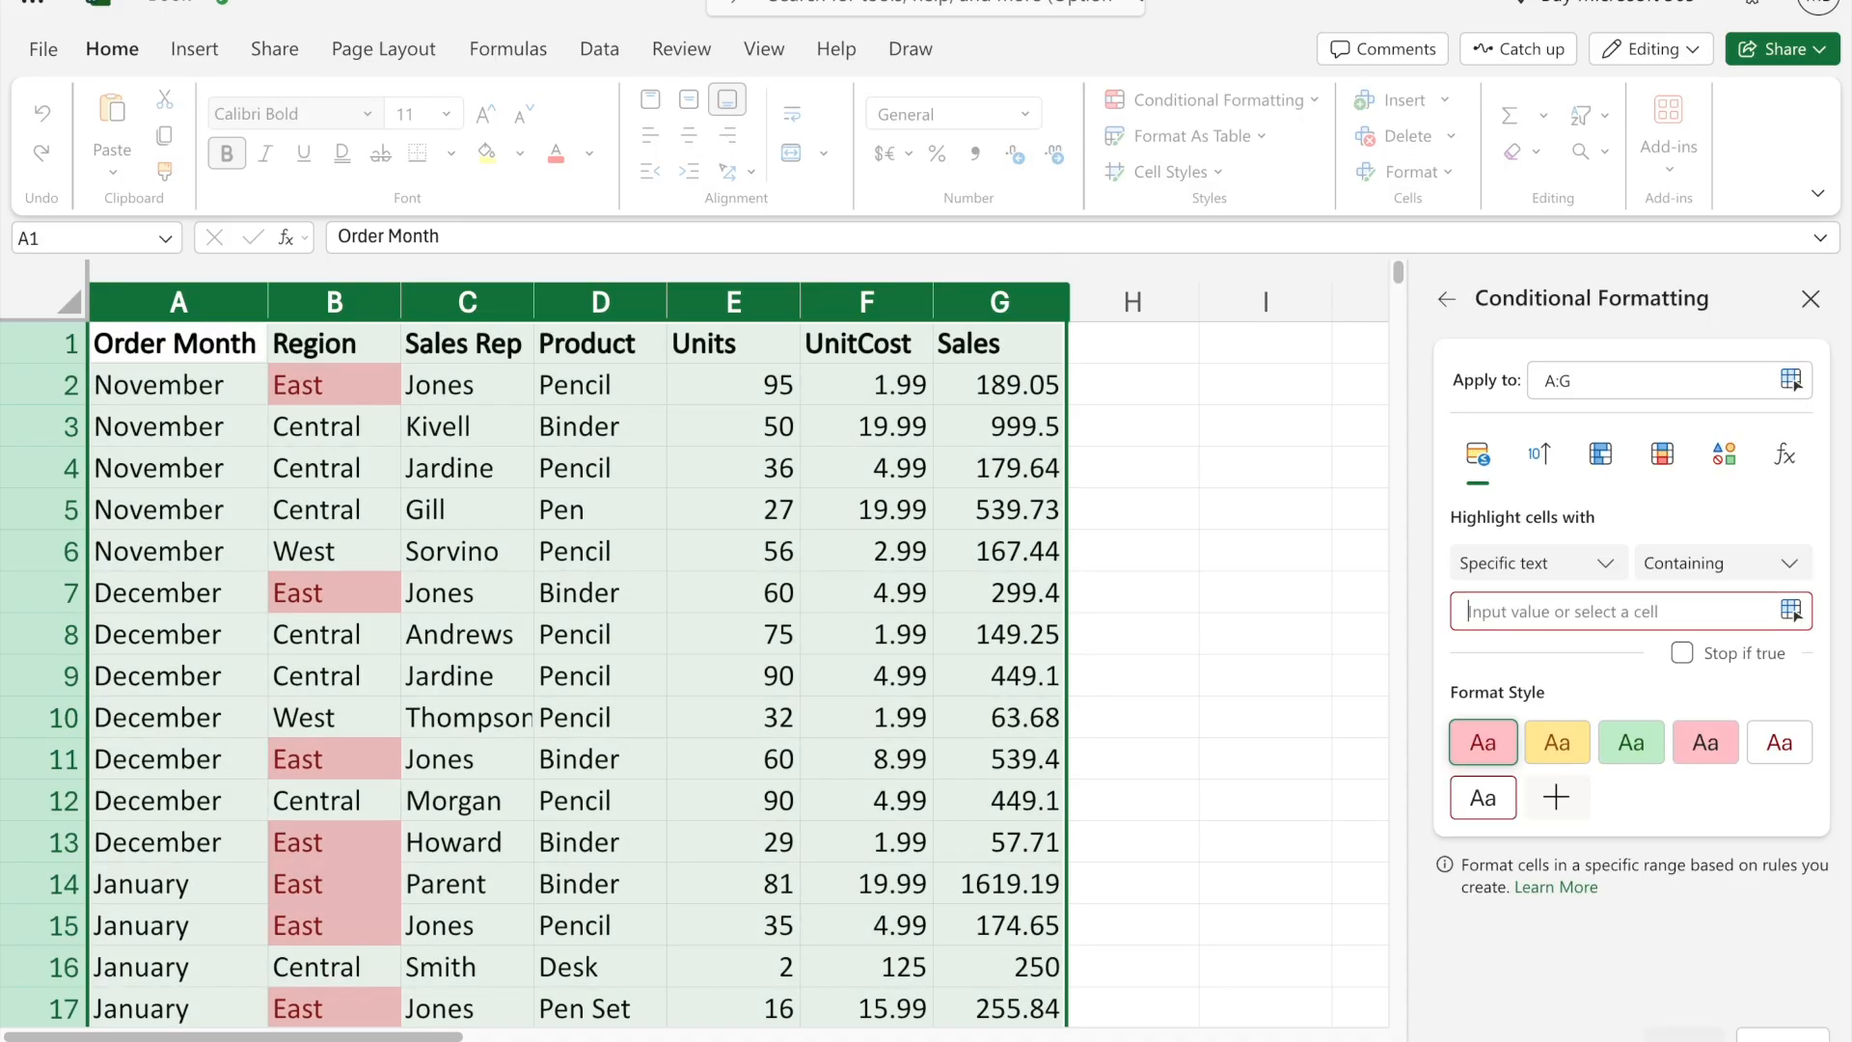
{"action": "type", "text": "Pencil"}
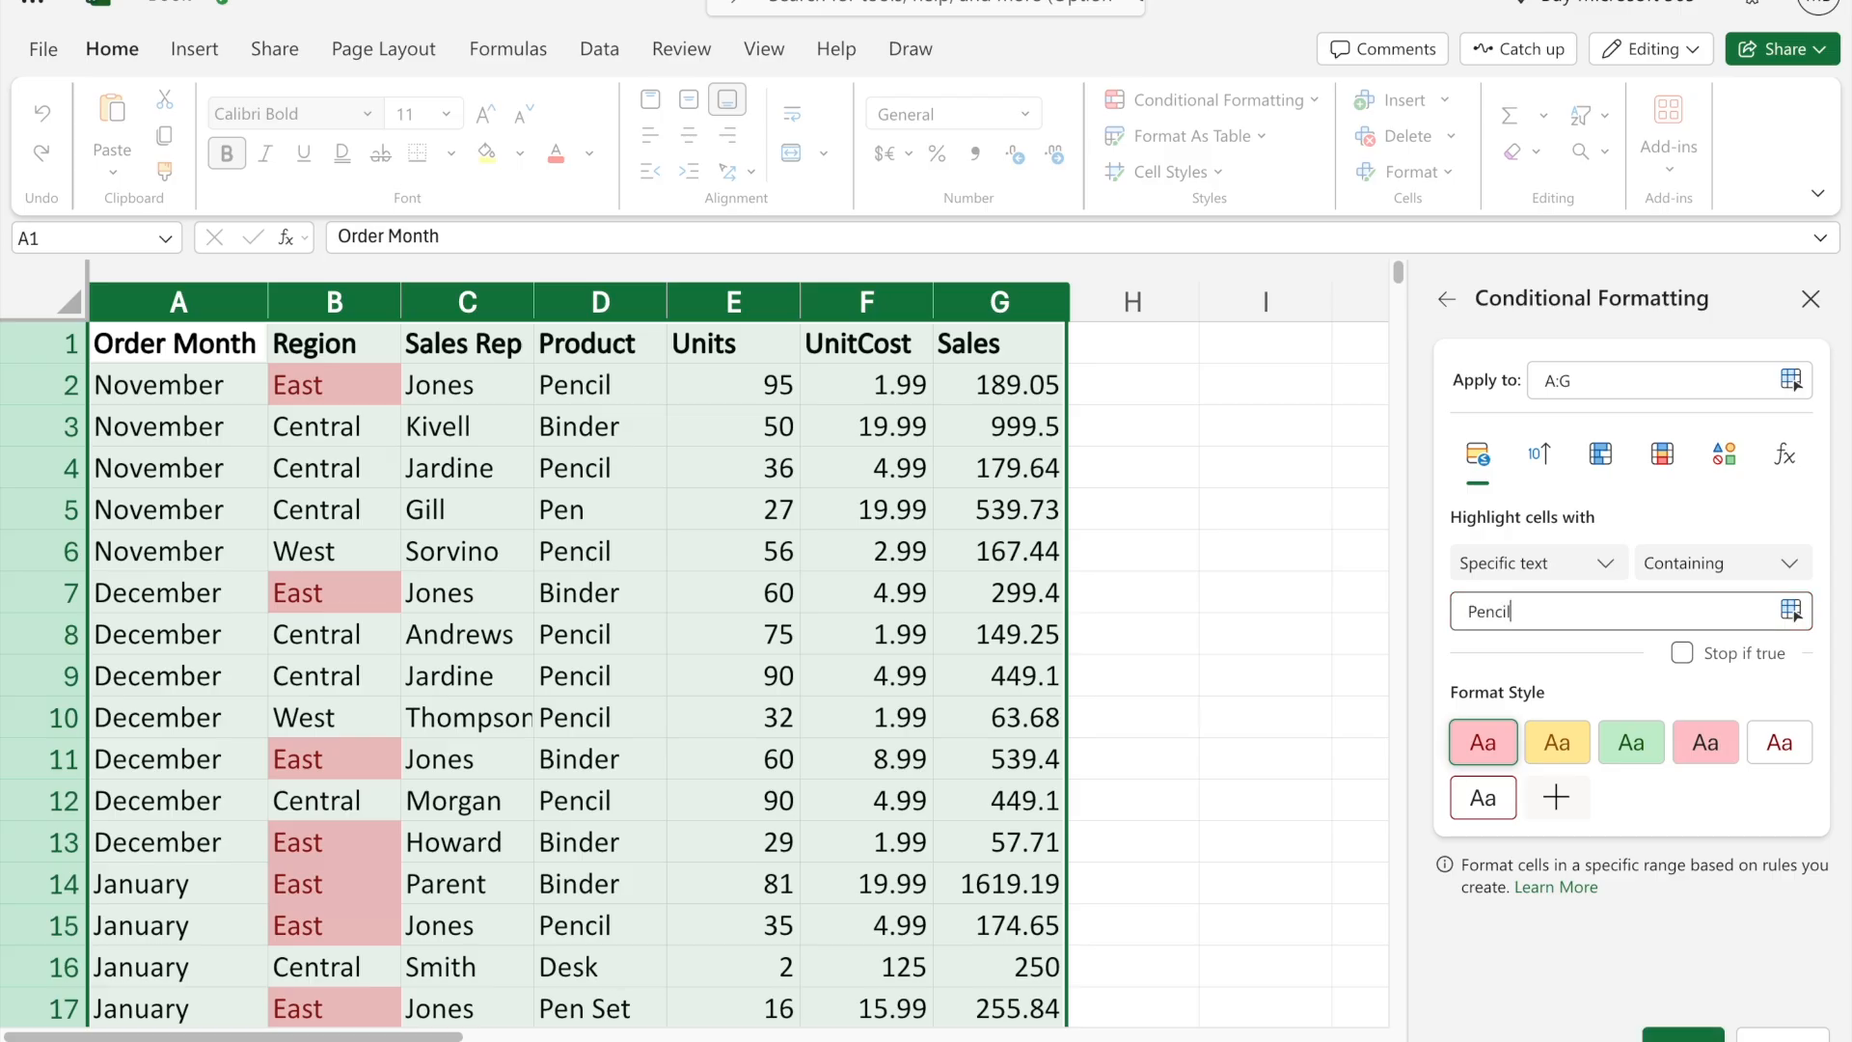
{"action": "left_click", "coordinate": [1683, 1036]}
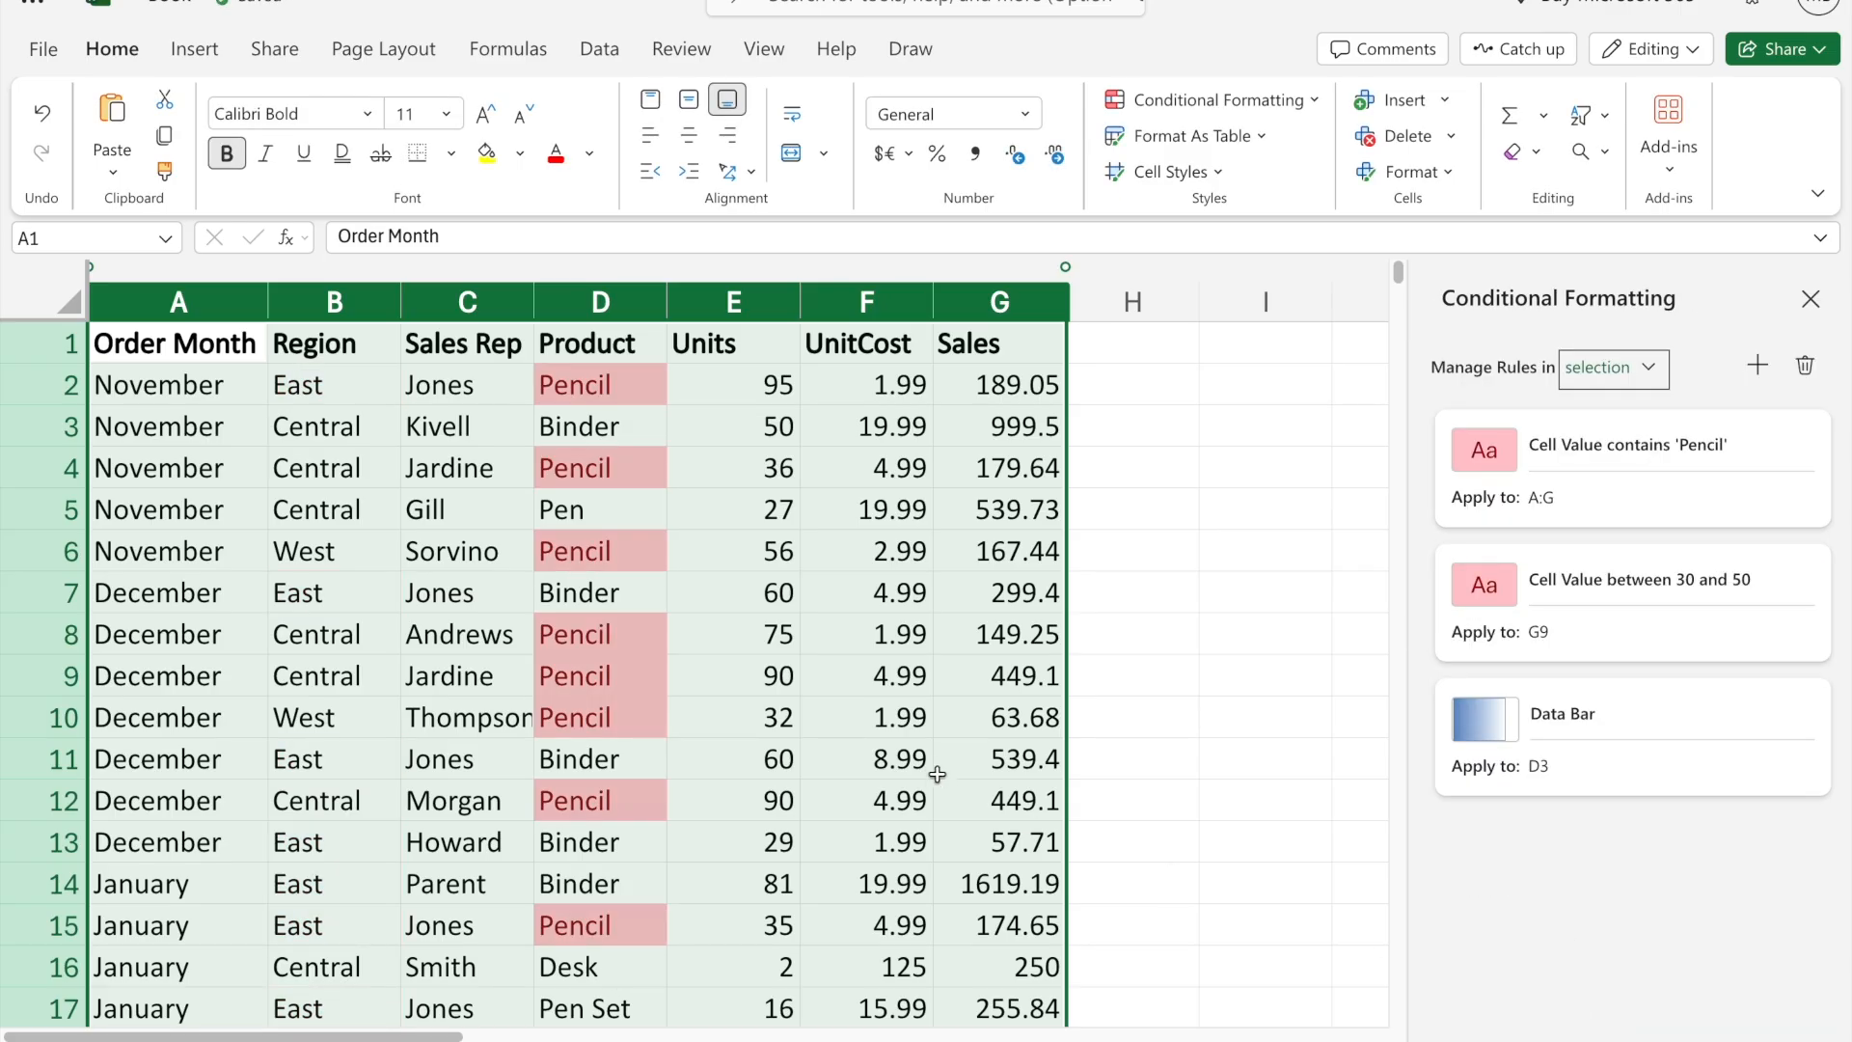
- Change the text-contains rule on columns A to G to highlight cells containing 60
{"action": "left_click", "coordinate": [1724, 443]}
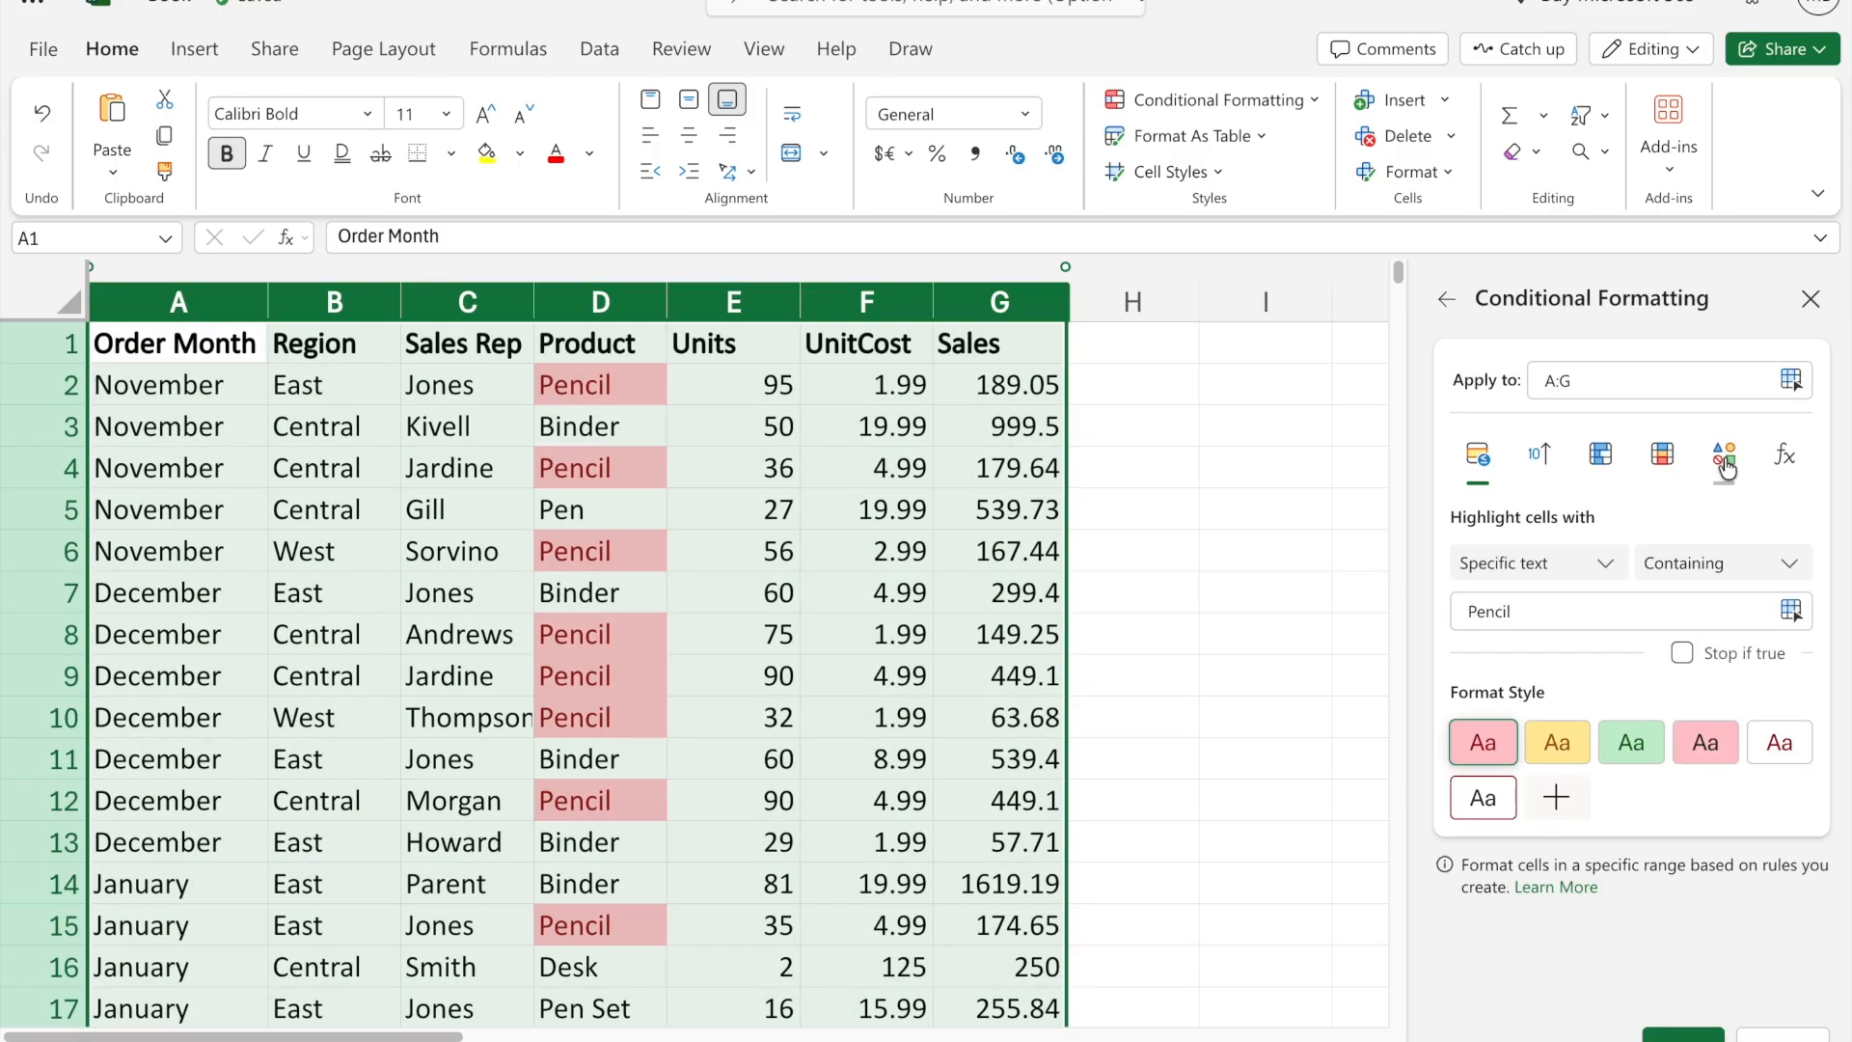
{"action": "key", "text": "BackSpace"}
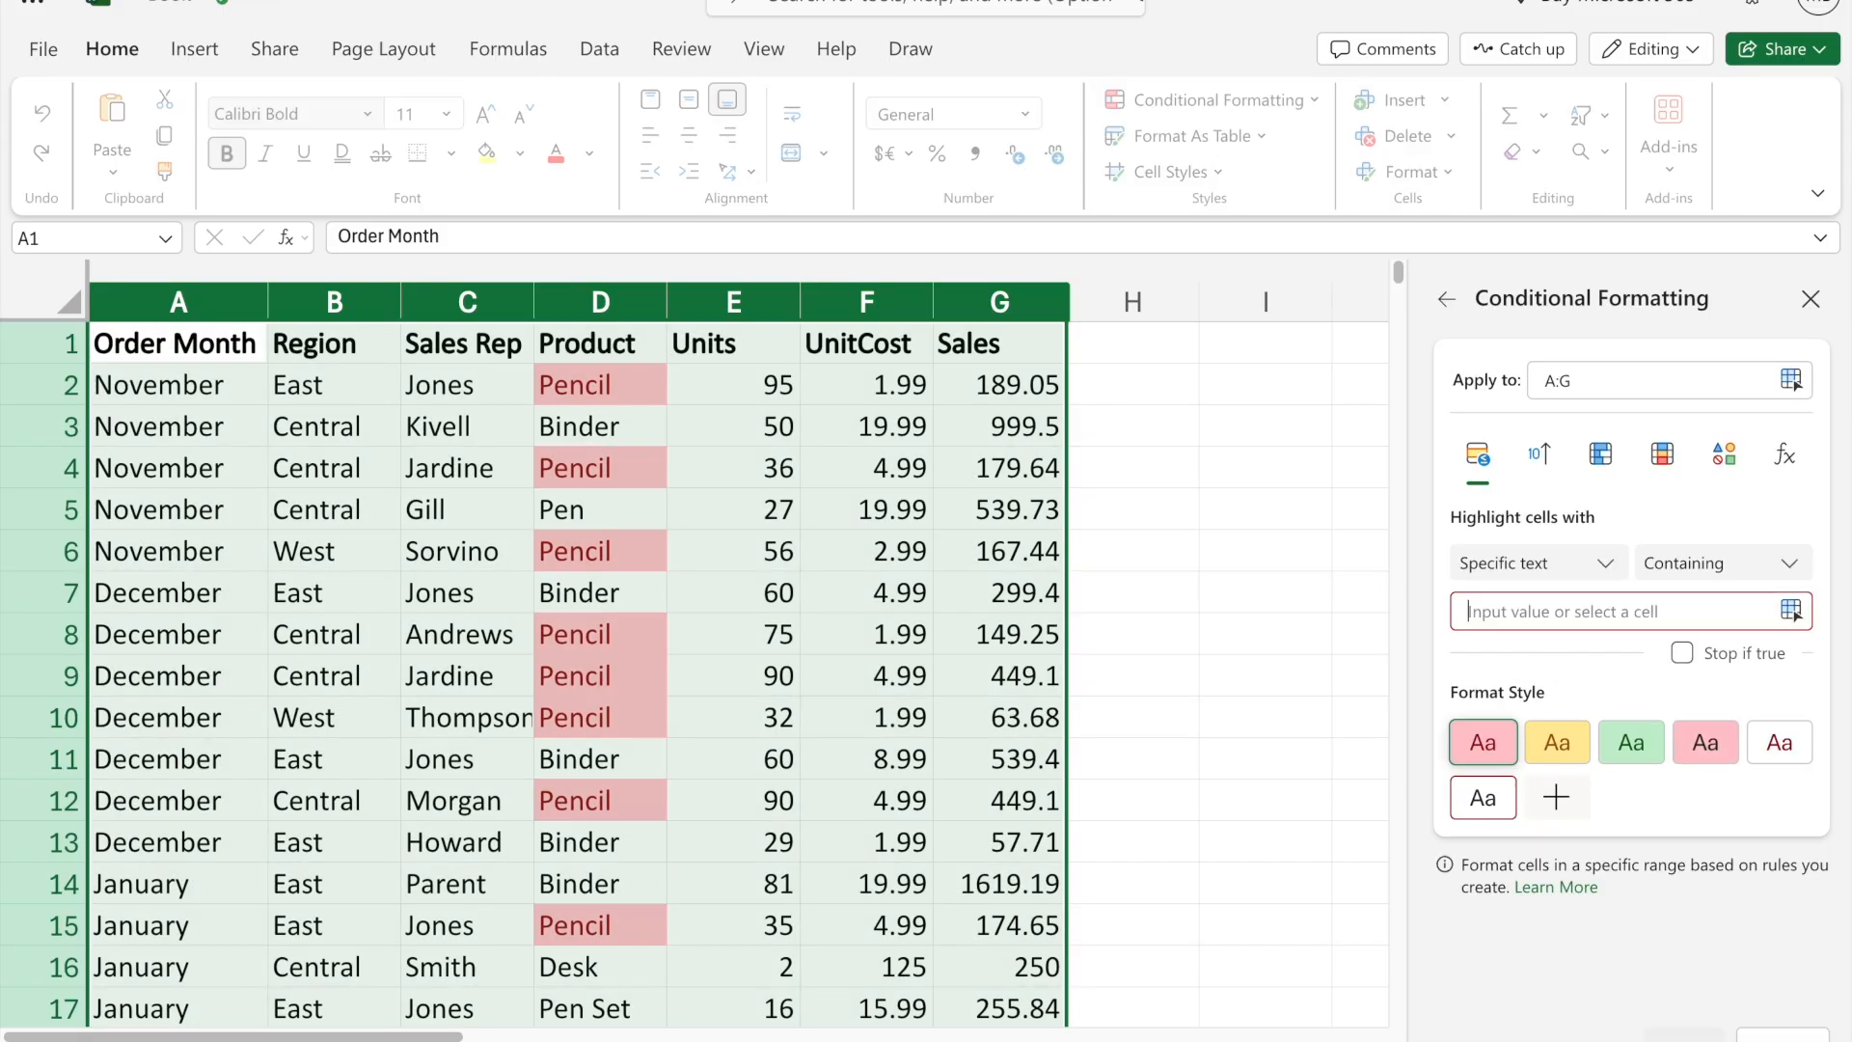
{"action": "type", "text": "60"}
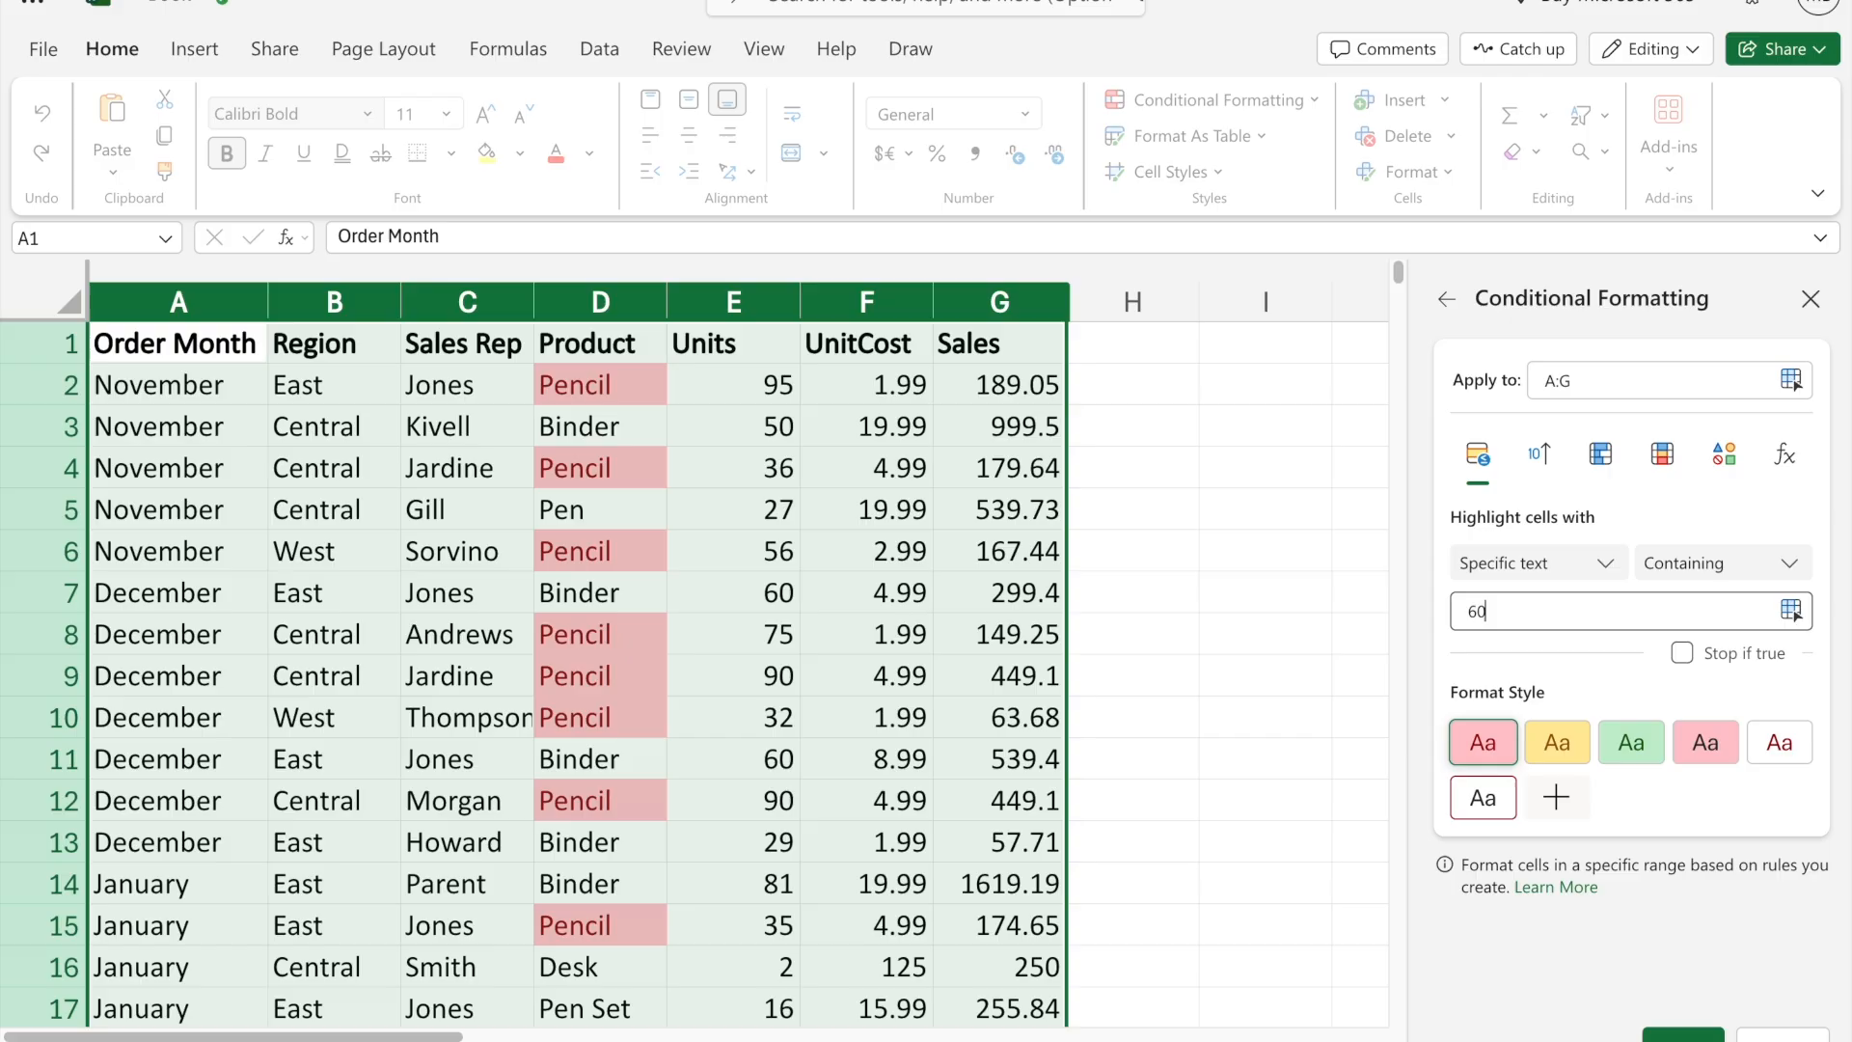
{"action": "left_click", "coordinate": [1660, 1038]}
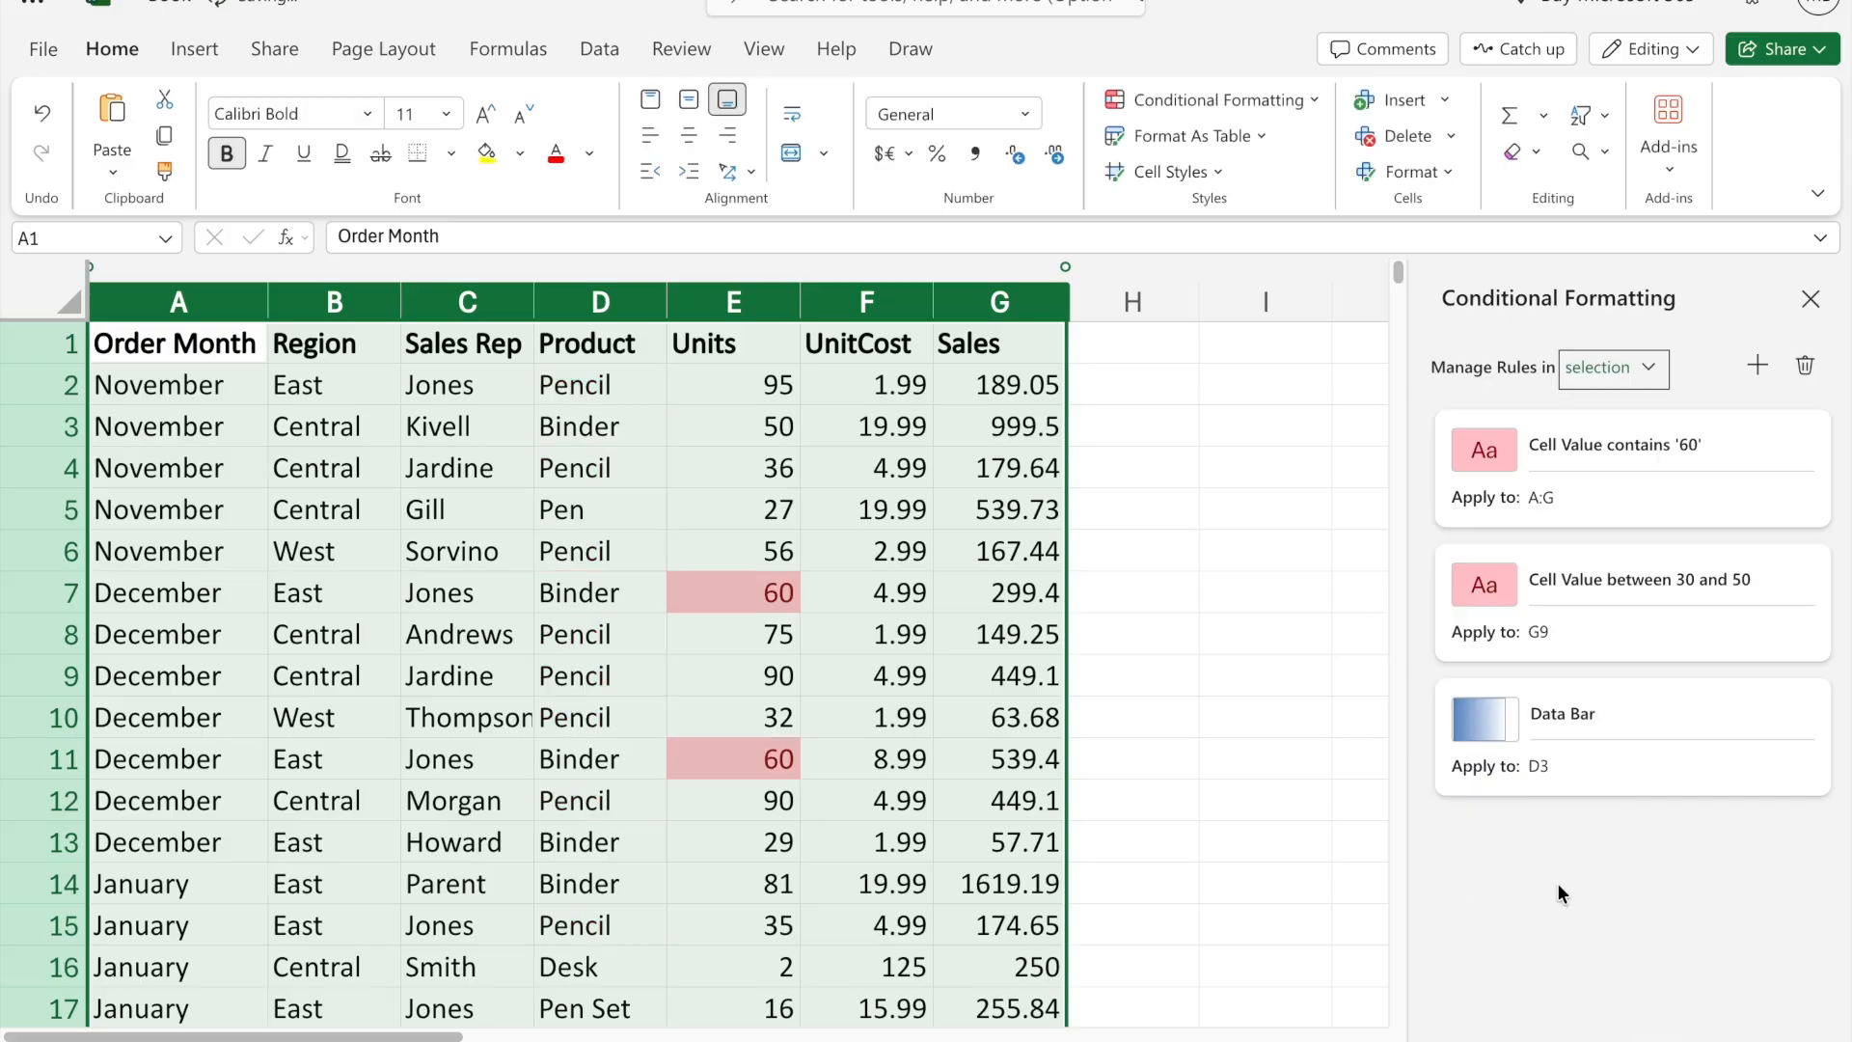
- Check the cells highlighted for containing 60 throughout the table and close the conditional formatting rules
{"action": "left_click", "coordinate": [916, 675]}
{"action": "scroll", "coordinate": [835, 801], "scroll_direction": "down", "scroll_amount": 6}
{"action": "scroll", "coordinate": [835, 801], "scroll_direction": "down", "scroll_amount": 15}
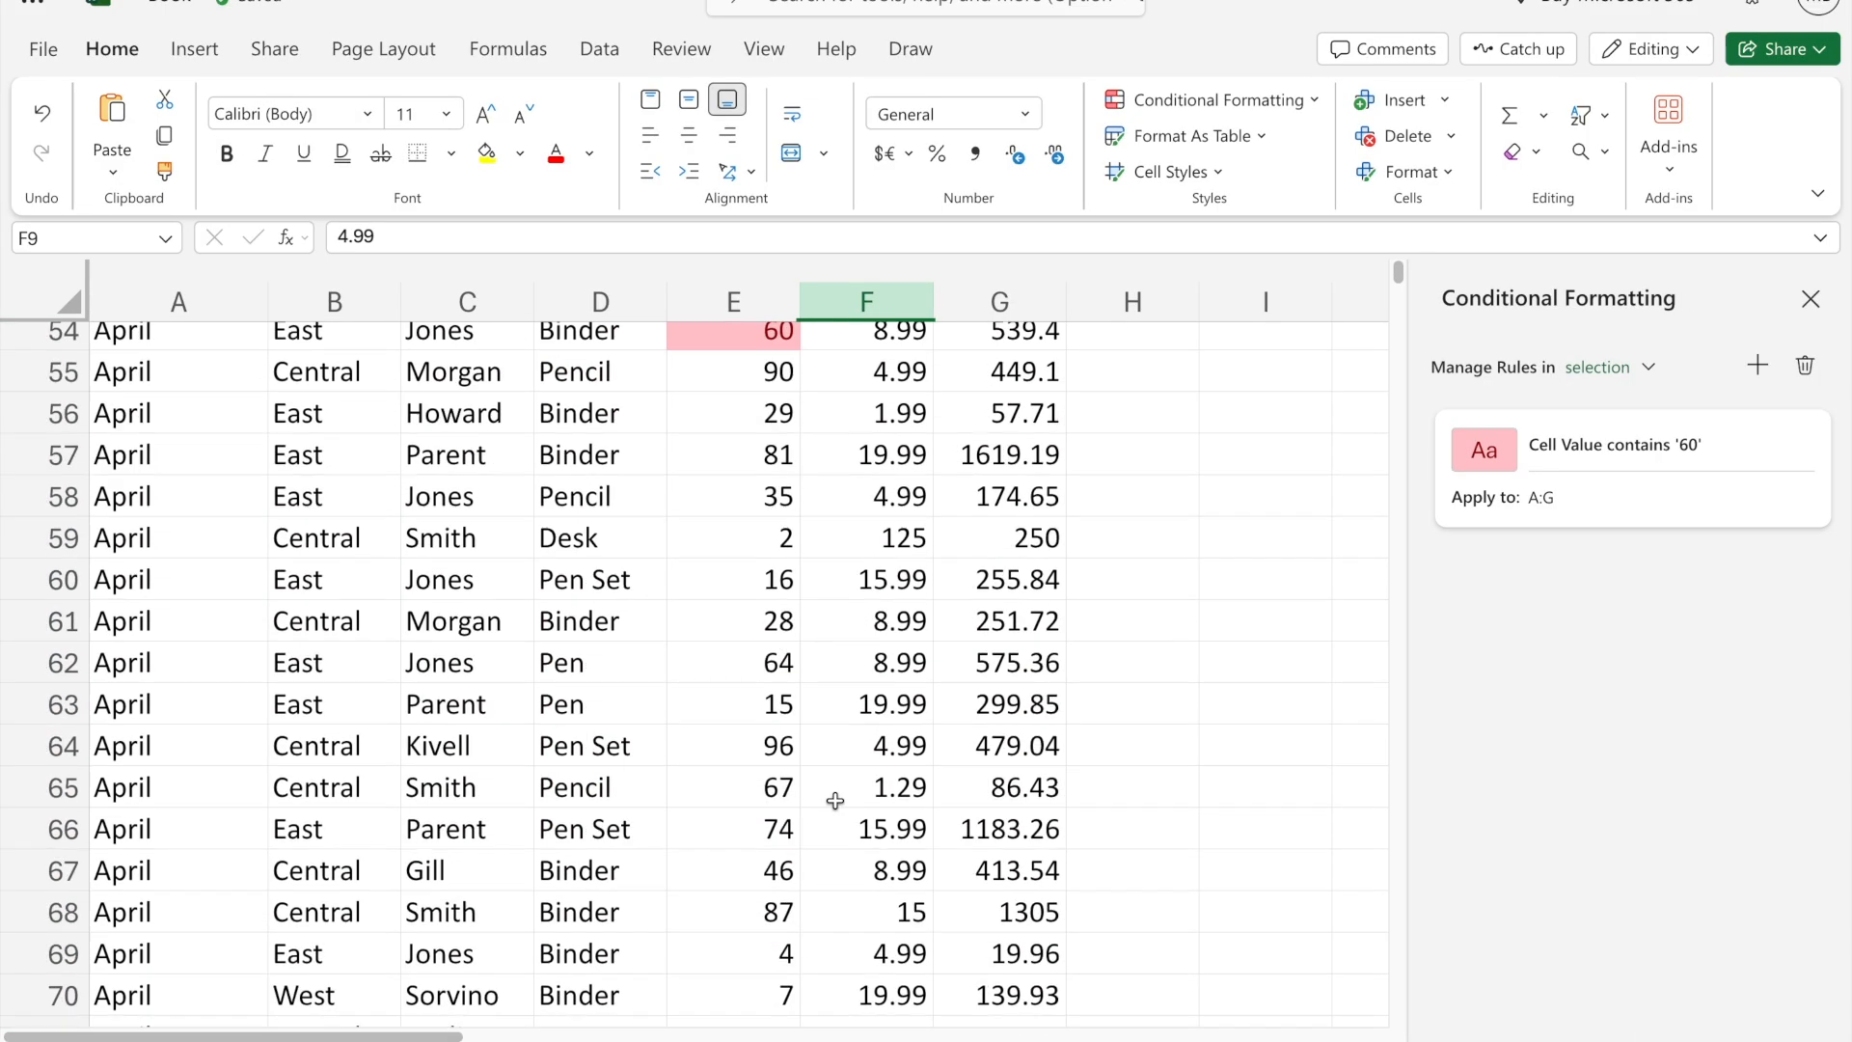
{"action": "scroll", "coordinate": [836, 802], "scroll_direction": "up", "scroll_amount": 20}
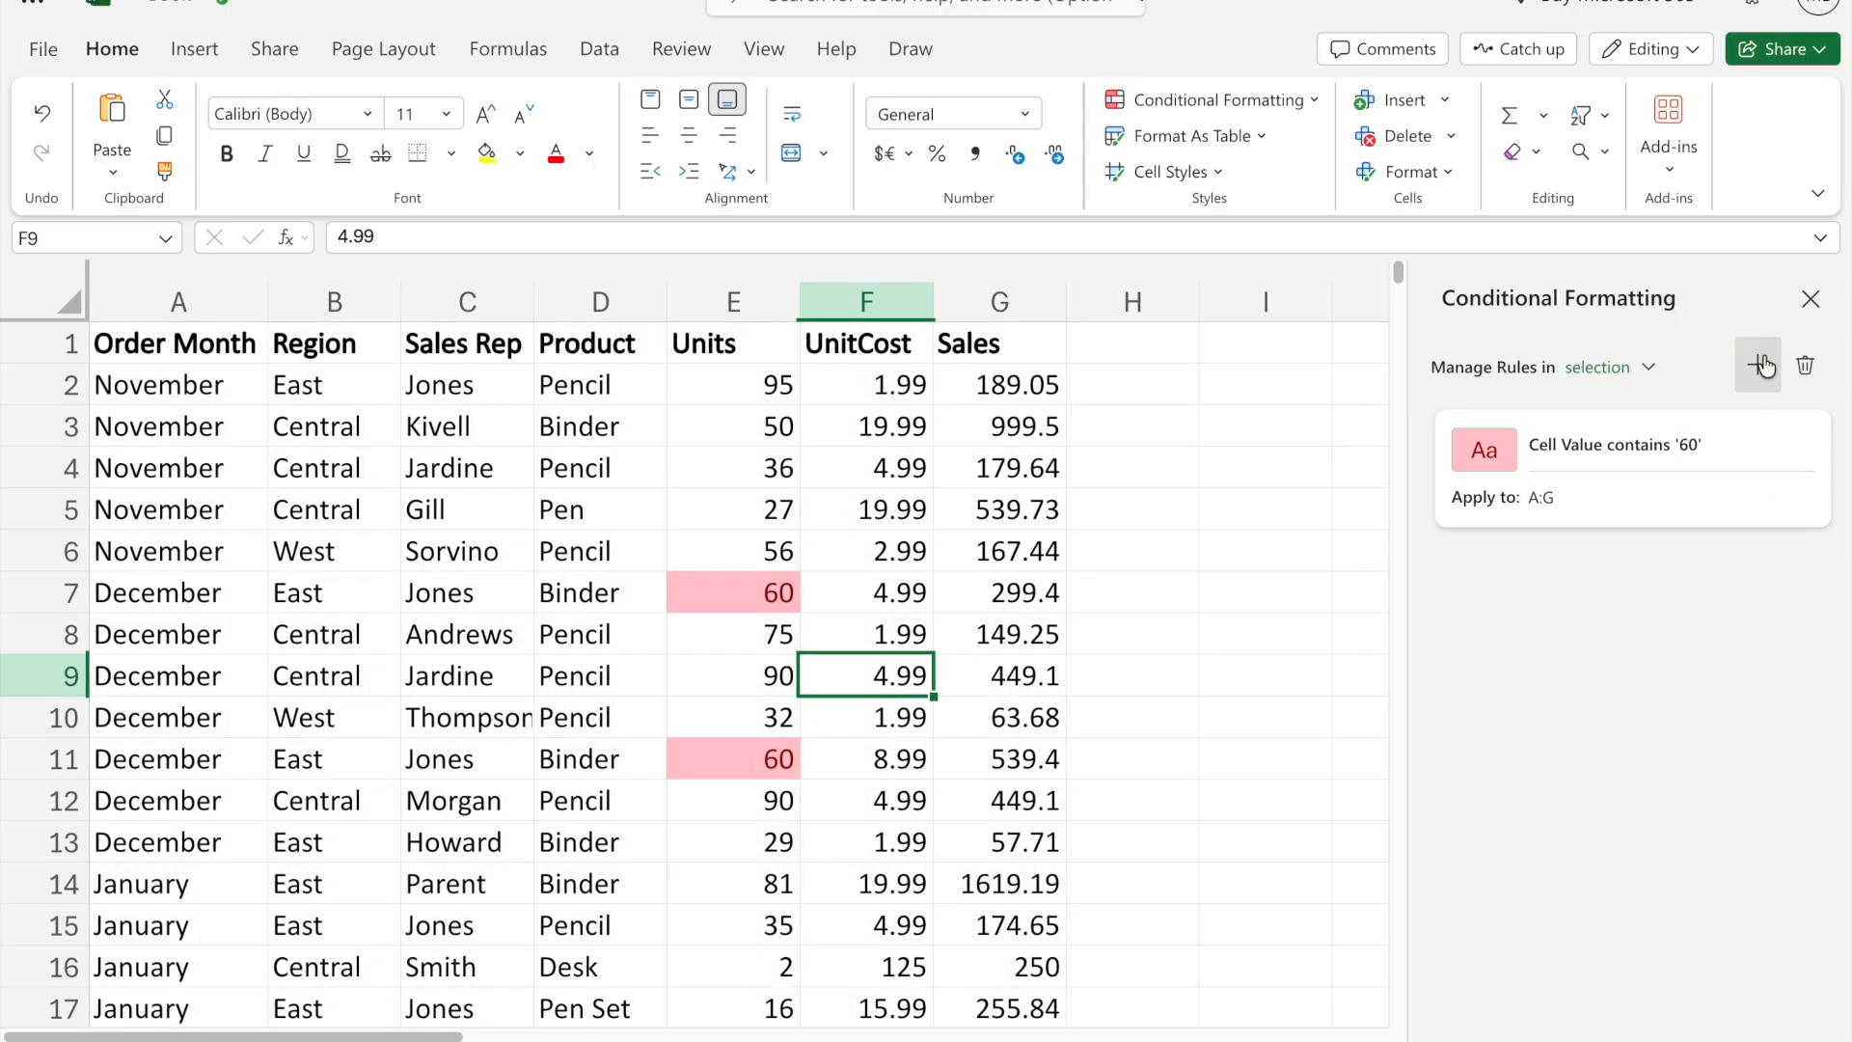
{"action": "left_click", "coordinate": [1810, 299]}
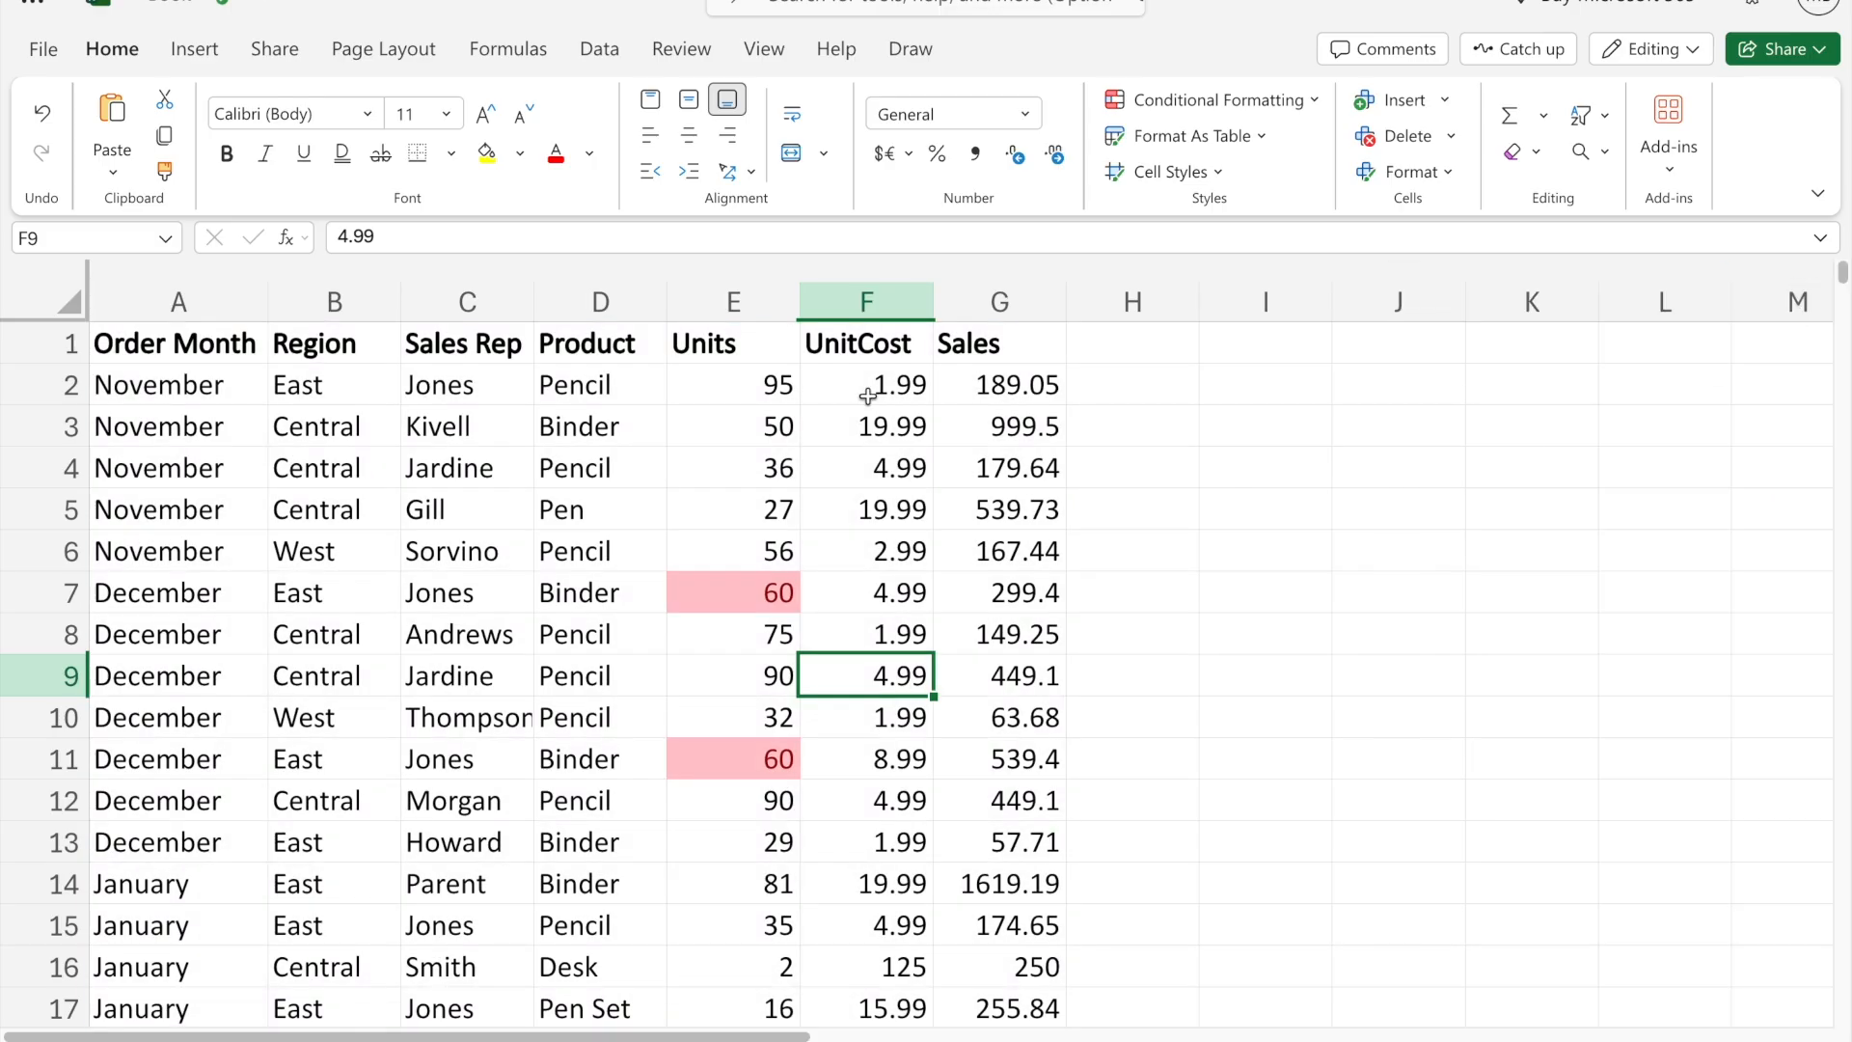
- Undo all the text-contains rule changes made to columns A to G
{"action": "key", "text": "ctrl+z"}
{"action": "key", "text": "ctrl+z"}
{"action": "key", "text": "ctrl+z"}
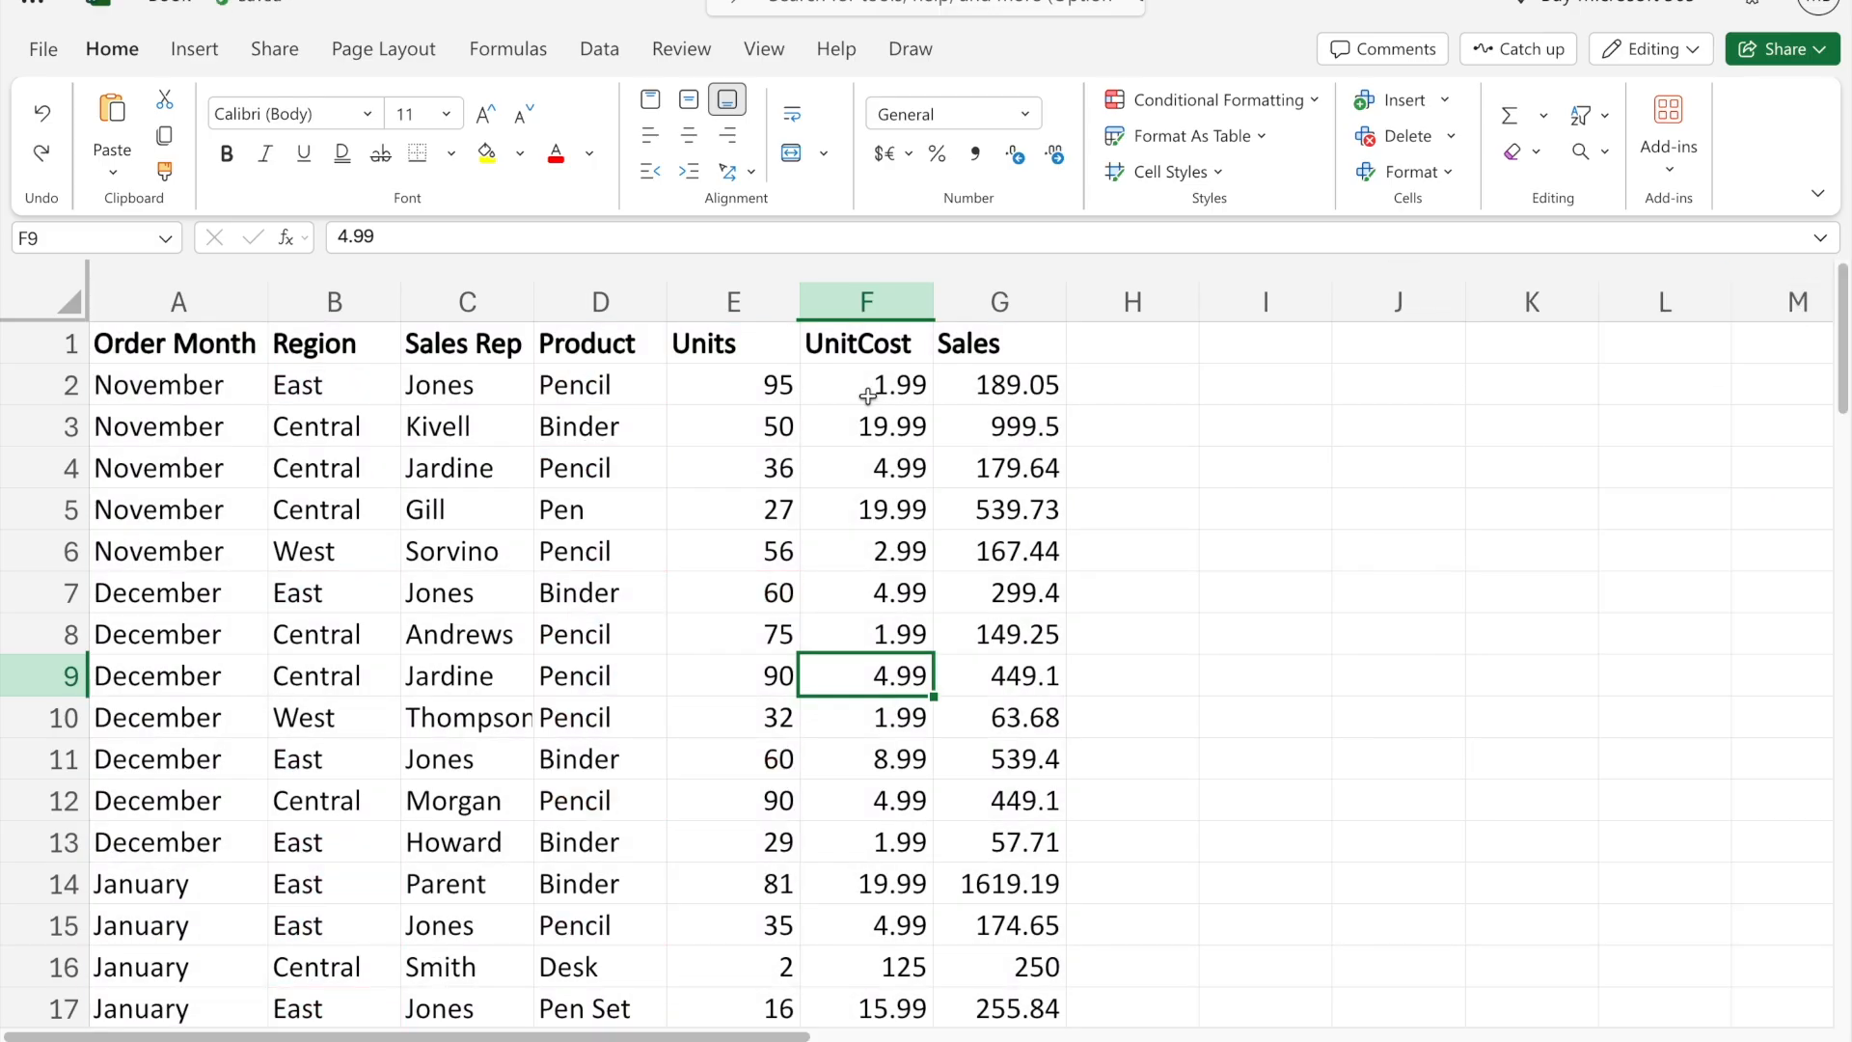
- Look through the date options of the date-occurring highlight rule for the Units column and cancel the rule
{"action": "left_click", "coordinate": [1211, 99]}
{"action": "mouse_move", "coordinate": [1225, 178]}
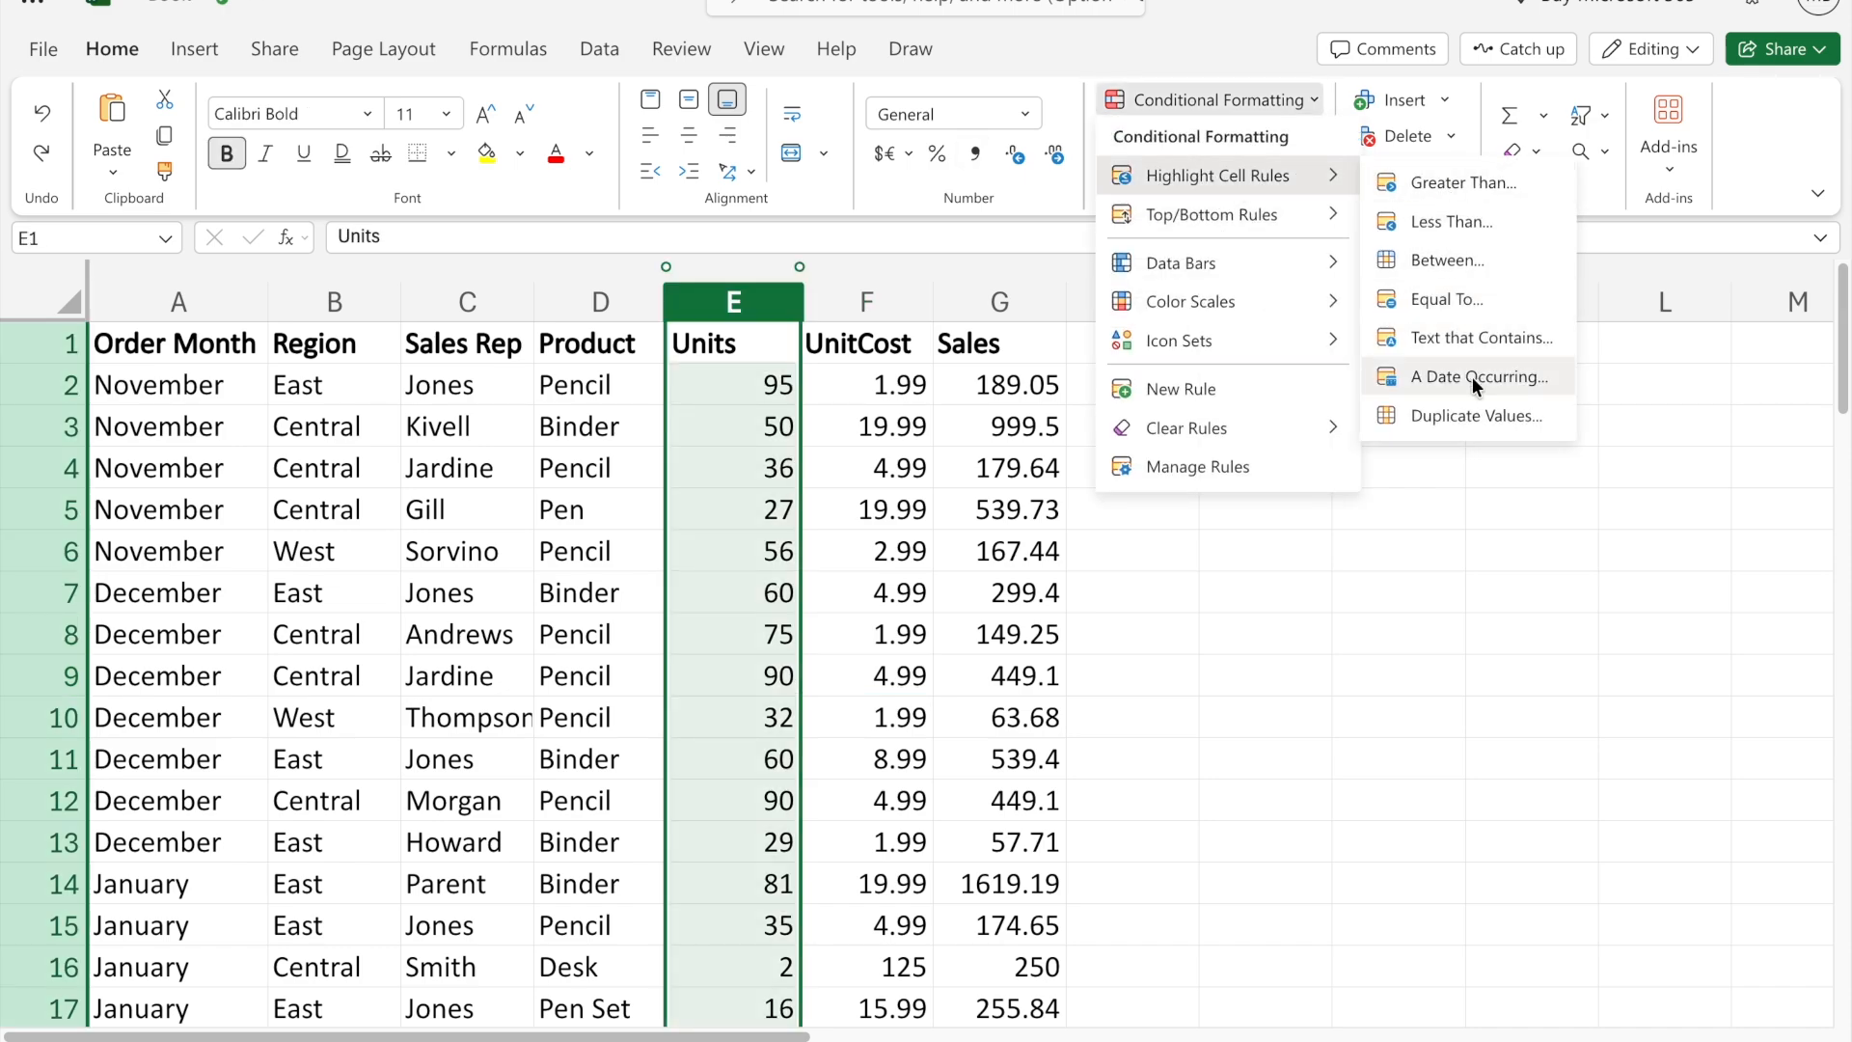
{"action": "left_click", "coordinate": [1472, 376]}
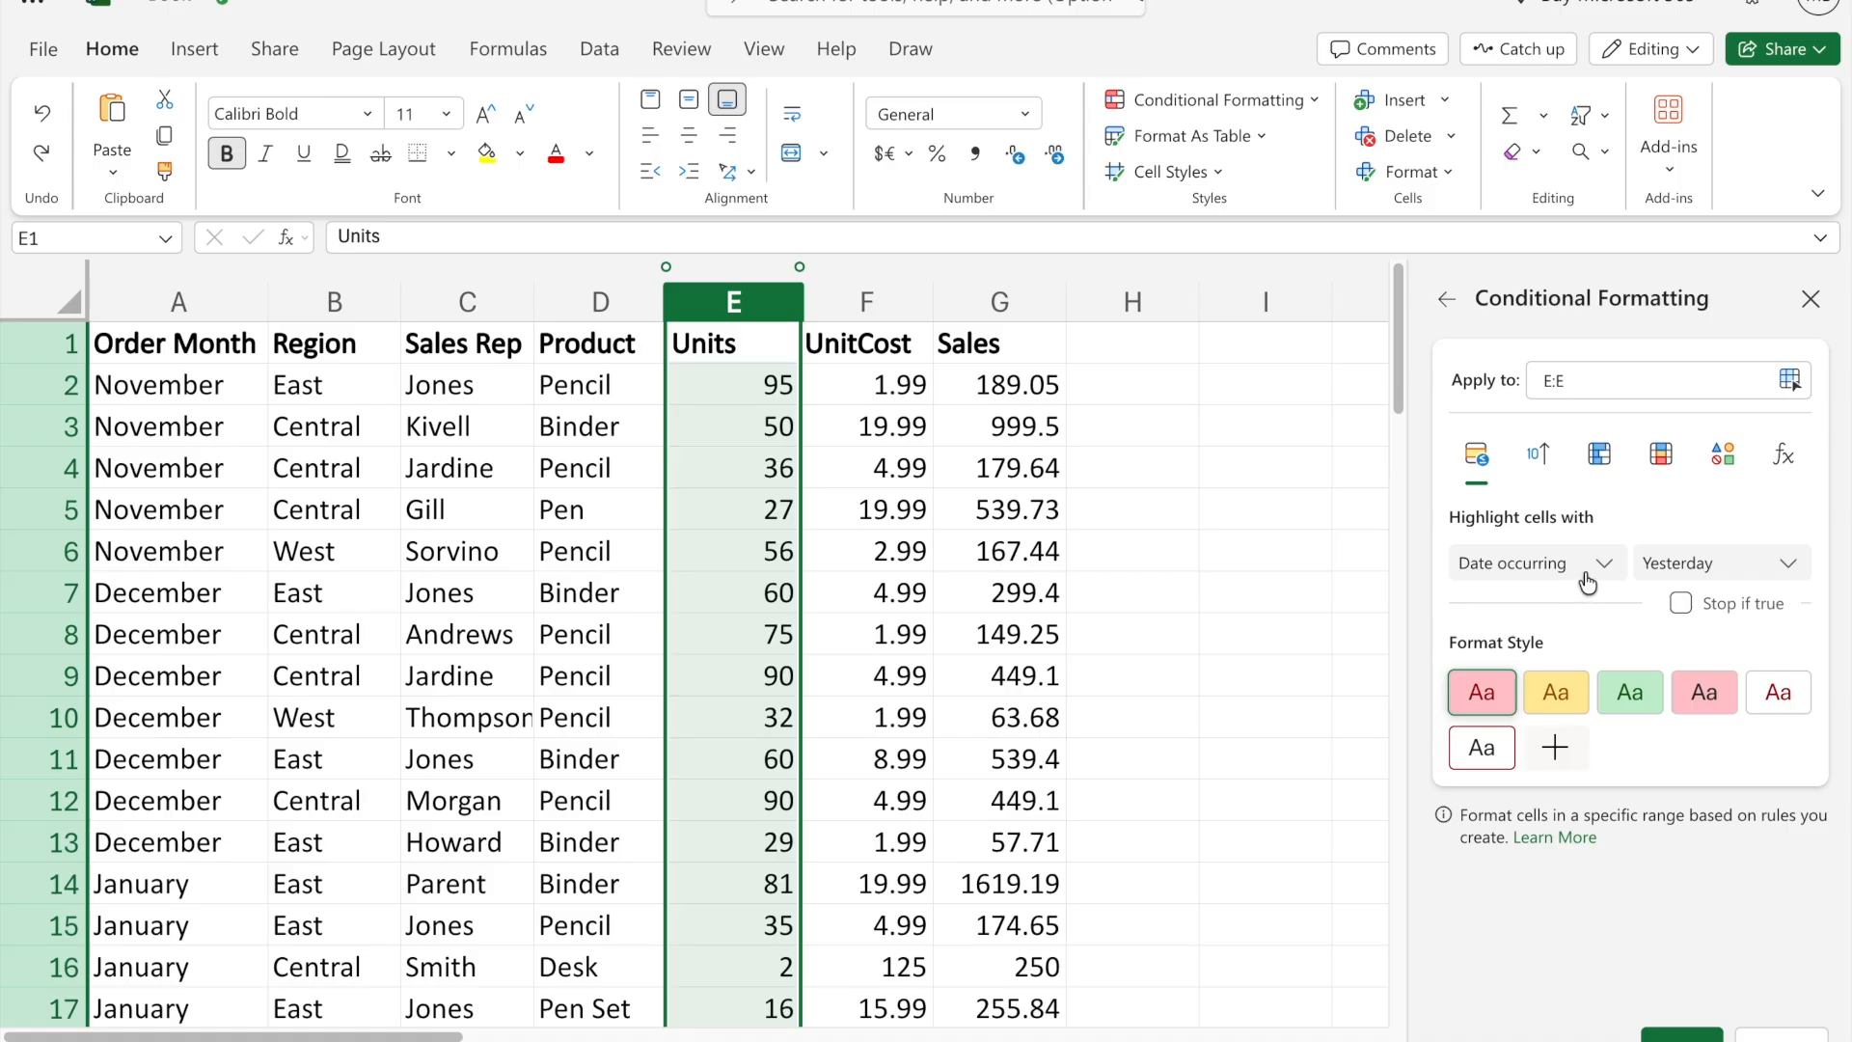
{"action": "left_click", "coordinate": [1733, 569]}
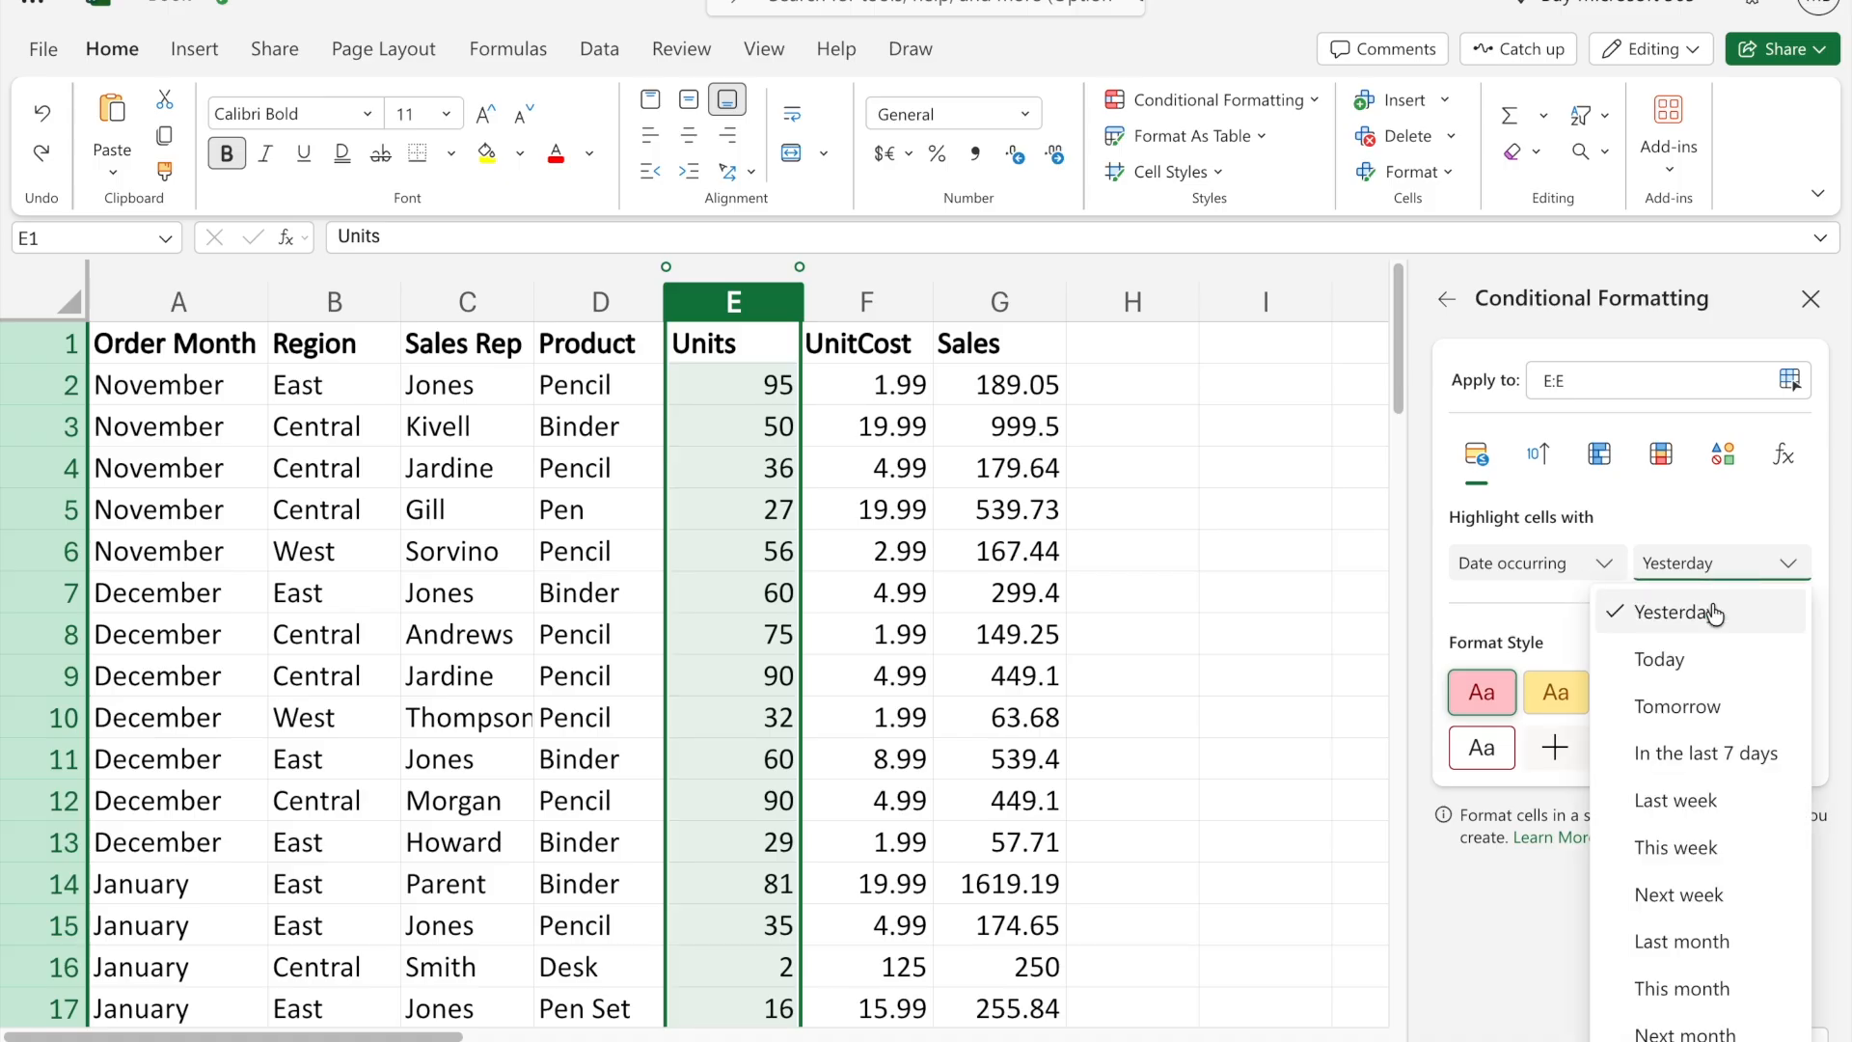
{"action": "left_click", "coordinate": [1490, 917]}
{"action": "left_click", "coordinate": [1763, 1034]}
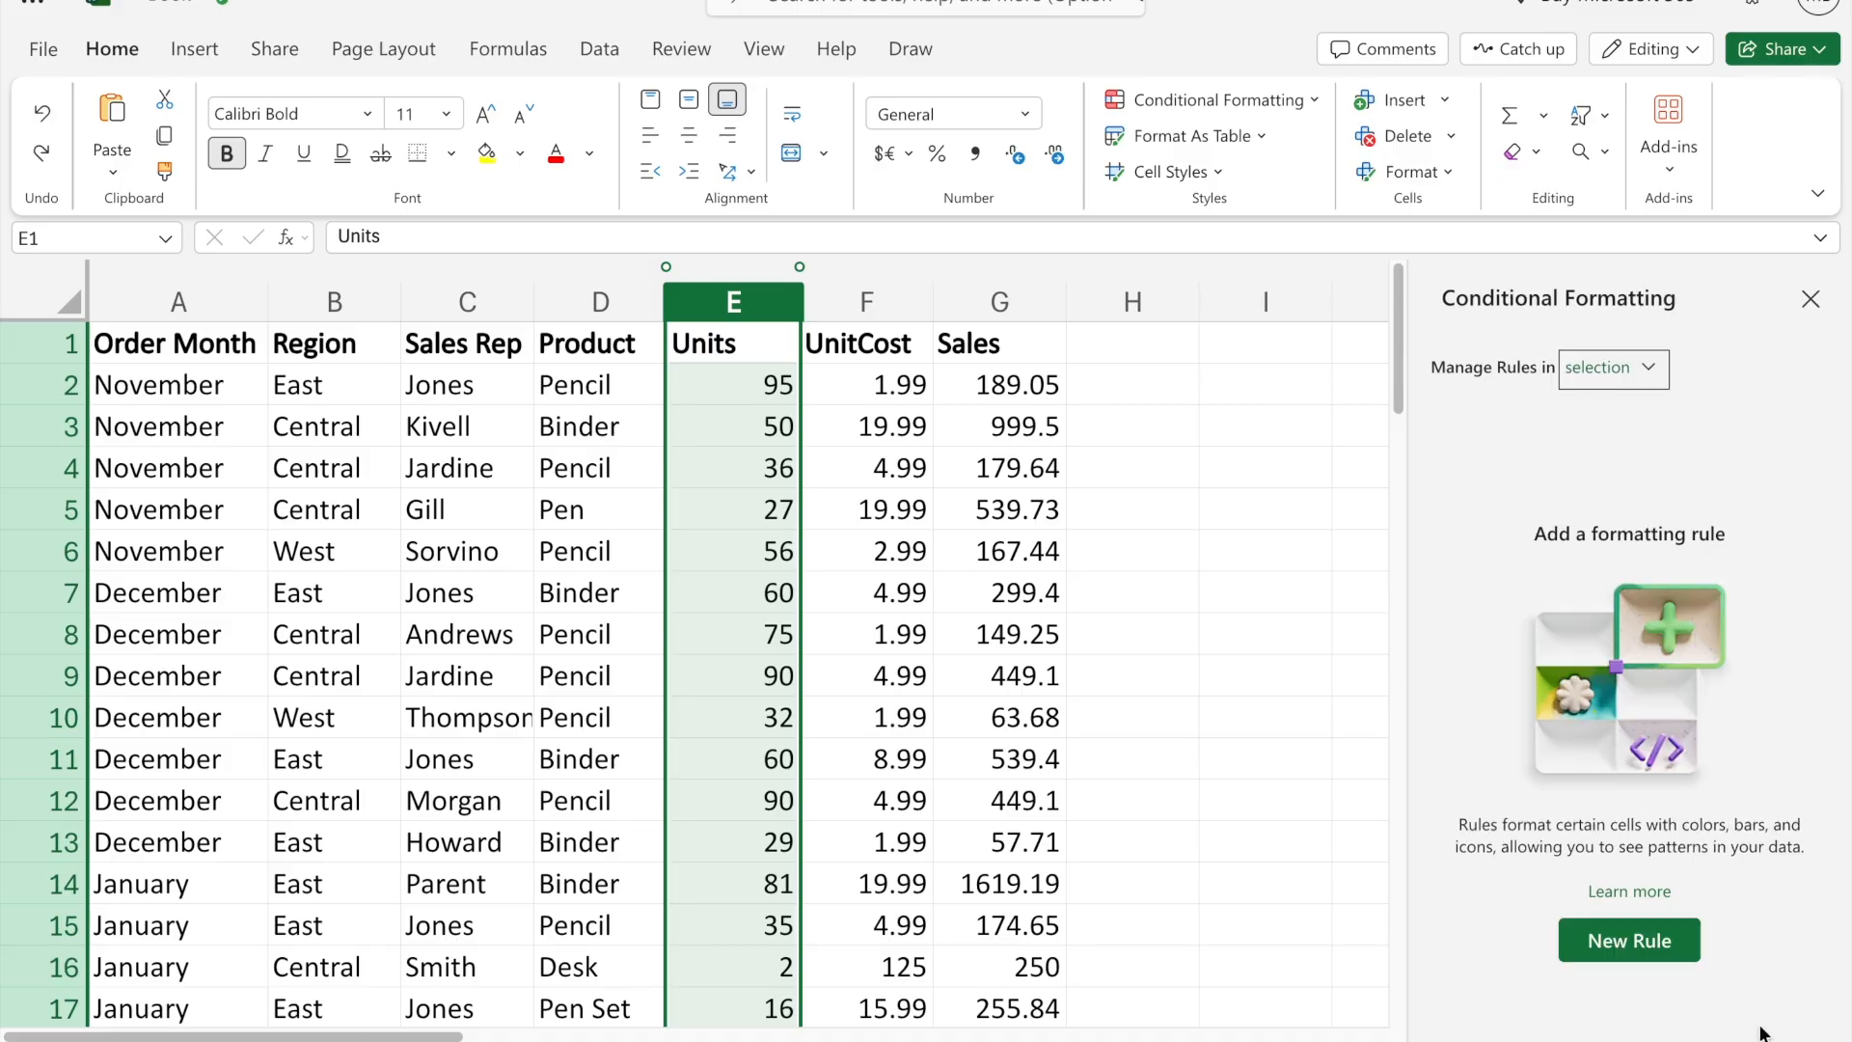
- Try a duplicate-values highlight rule on the Units column and undo it
{"action": "left_click", "coordinate": [1269, 98]}
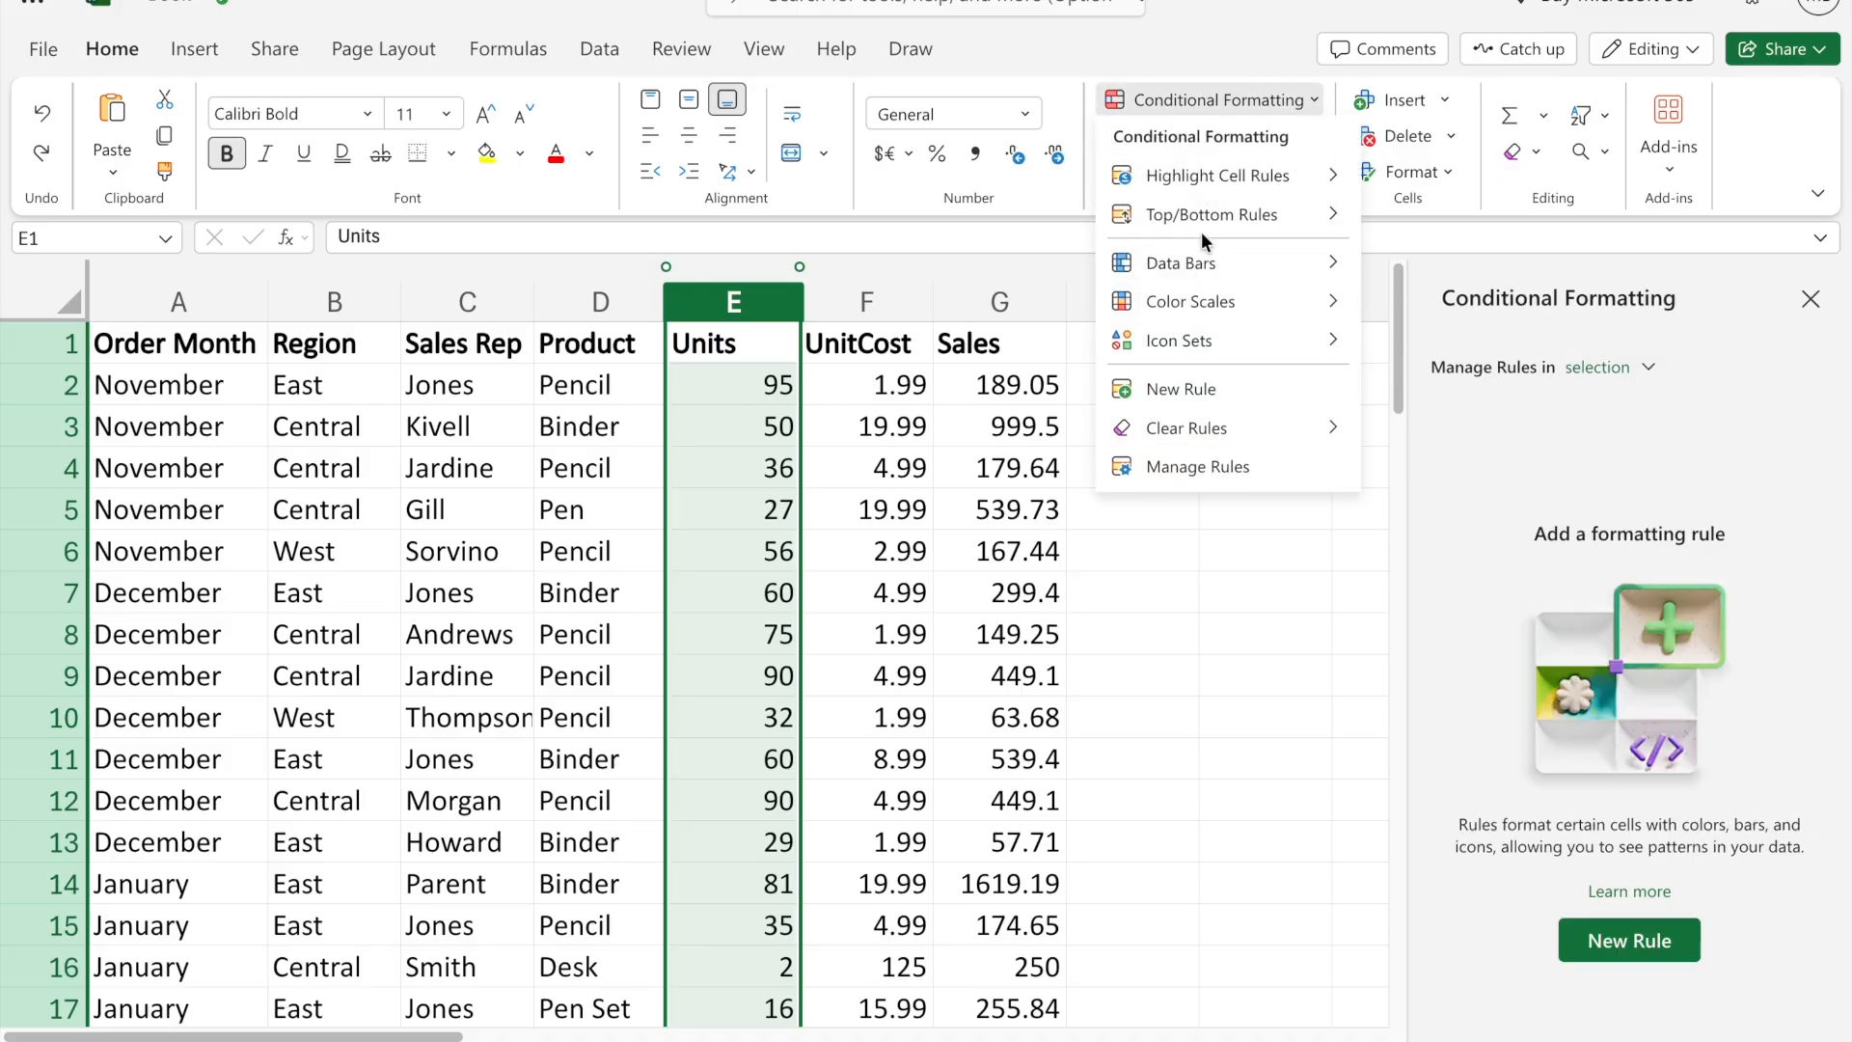
{"action": "mouse_move", "coordinate": [1206, 182]}
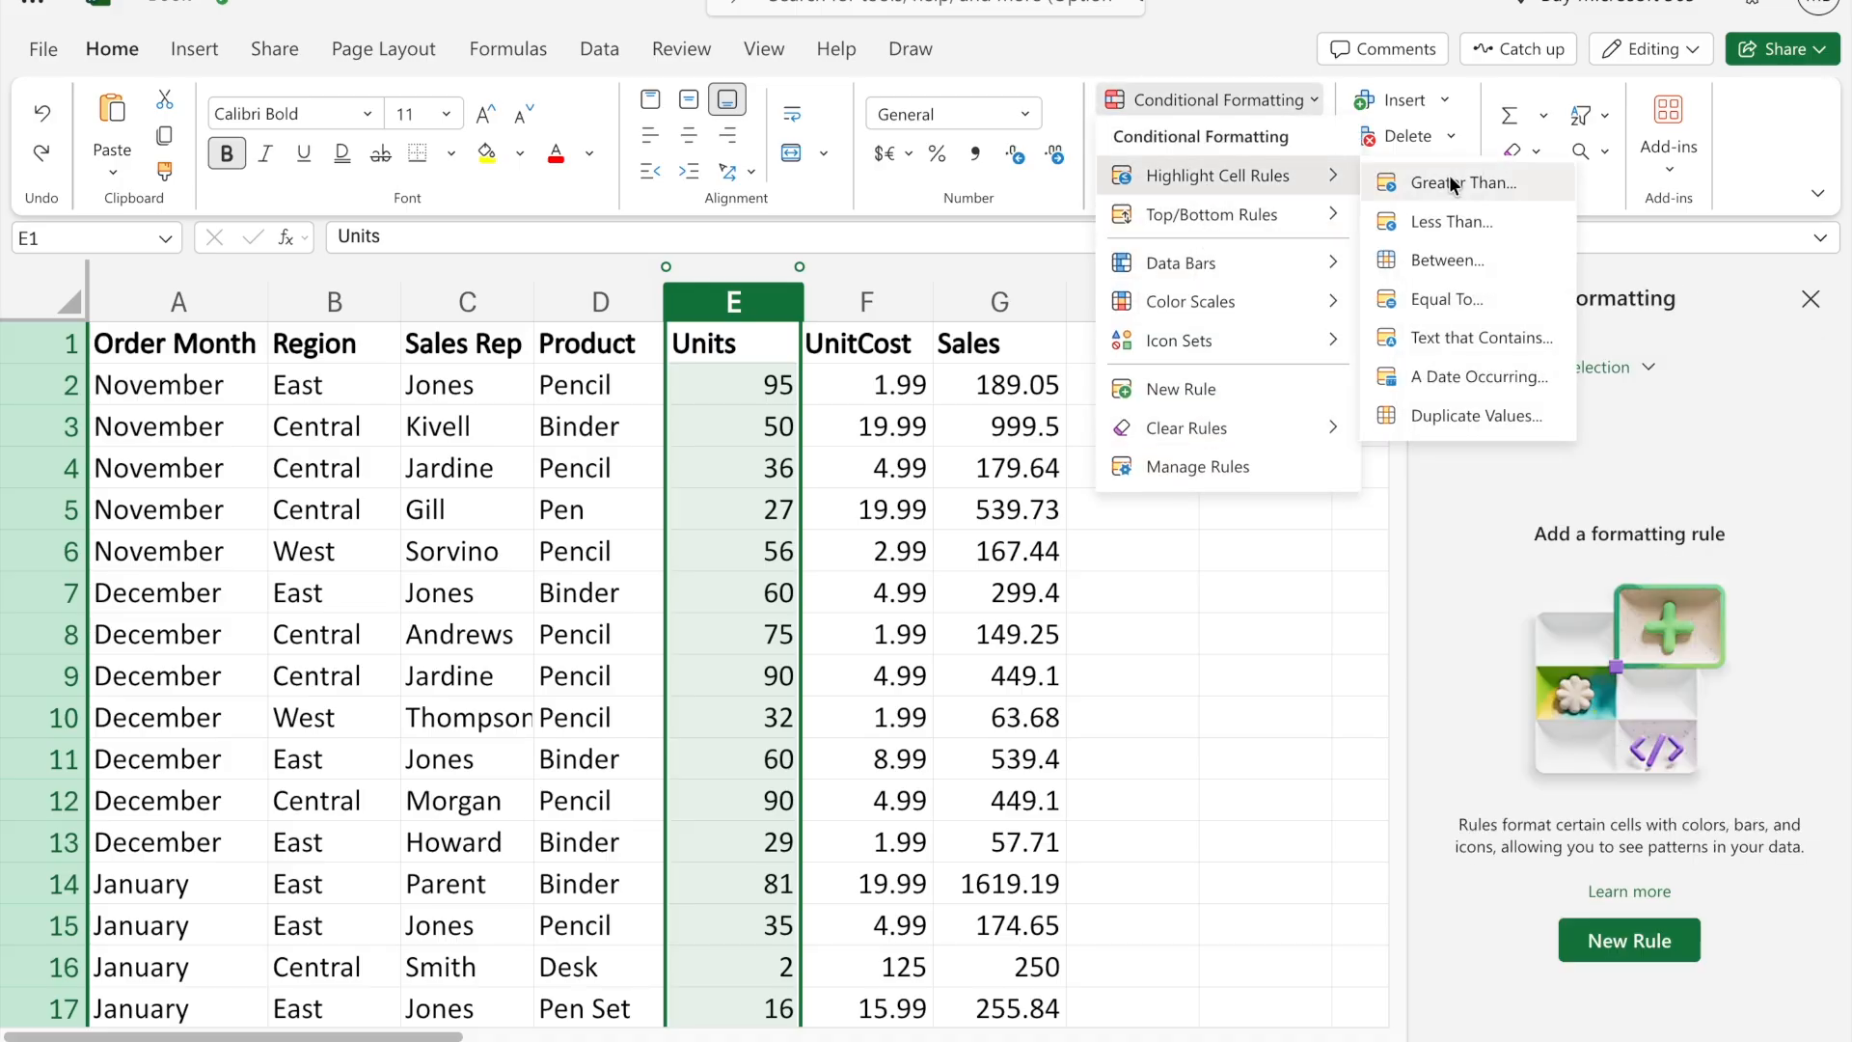
{"action": "left_click", "coordinate": [1470, 420]}
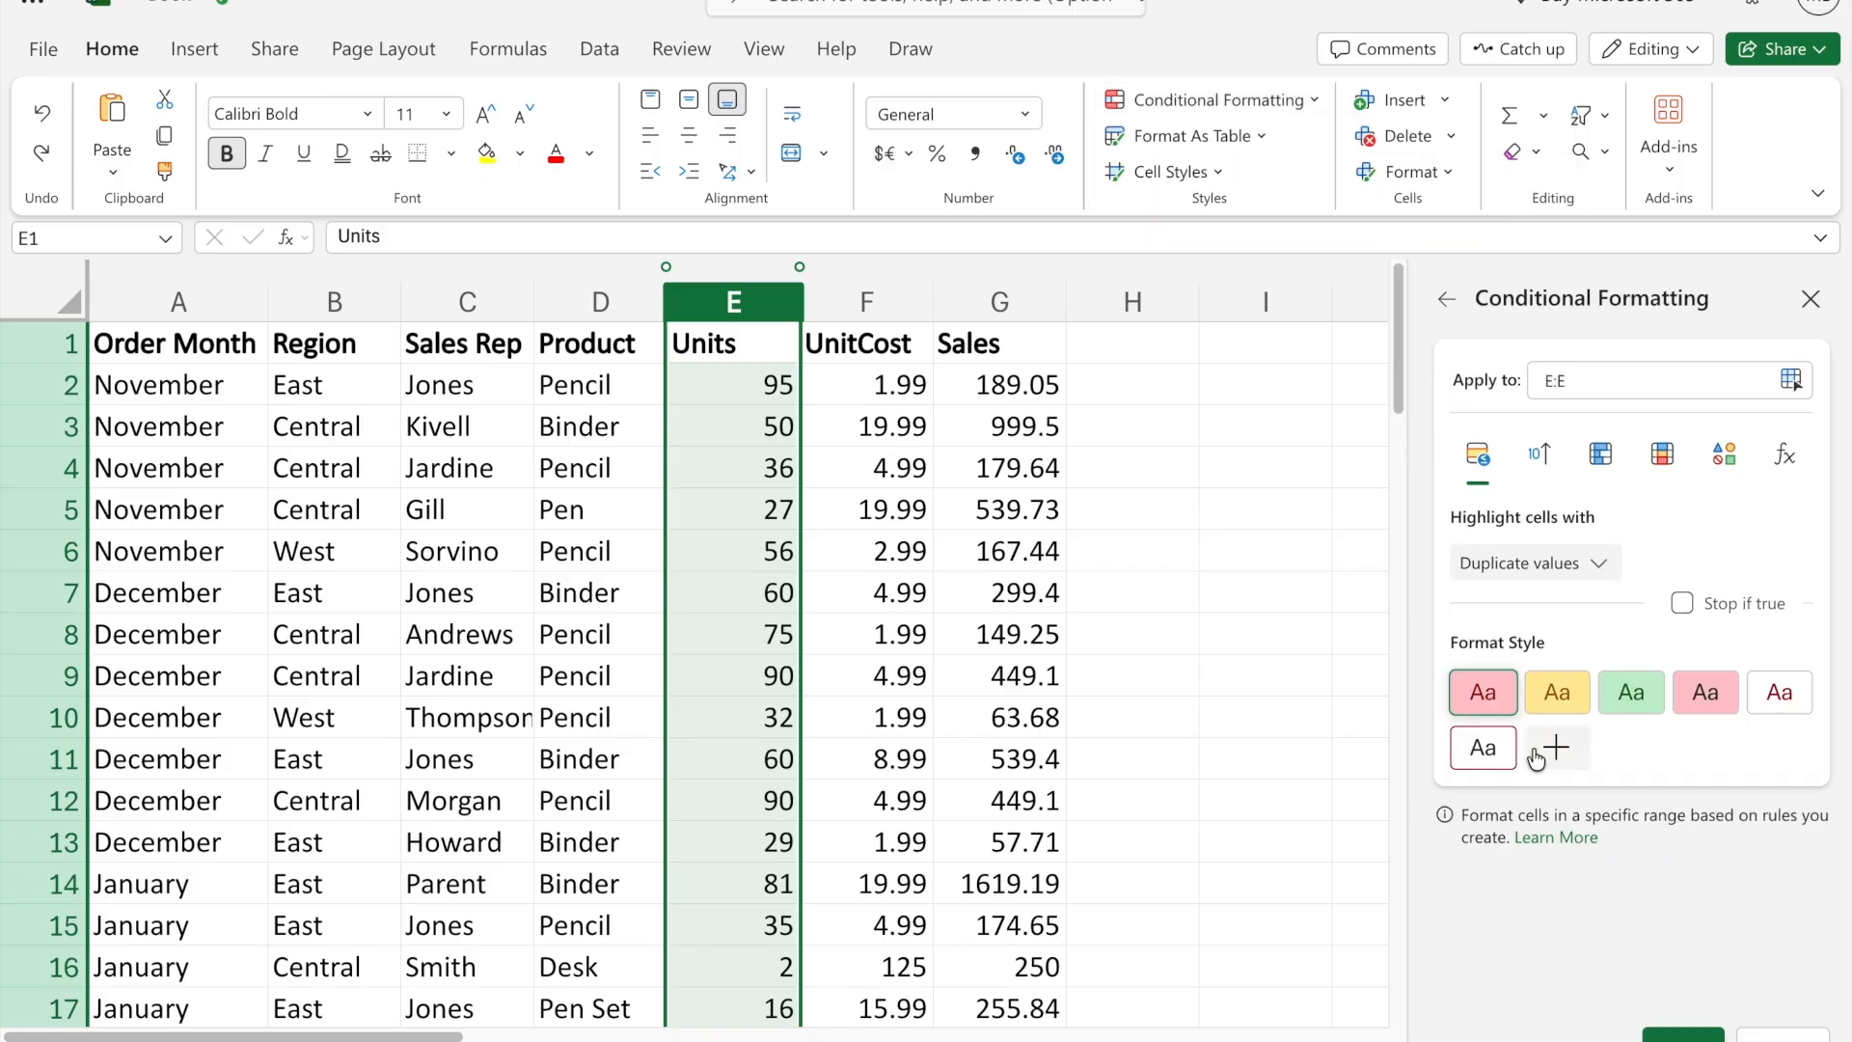
{"action": "left_click", "coordinate": [1683, 1035]}
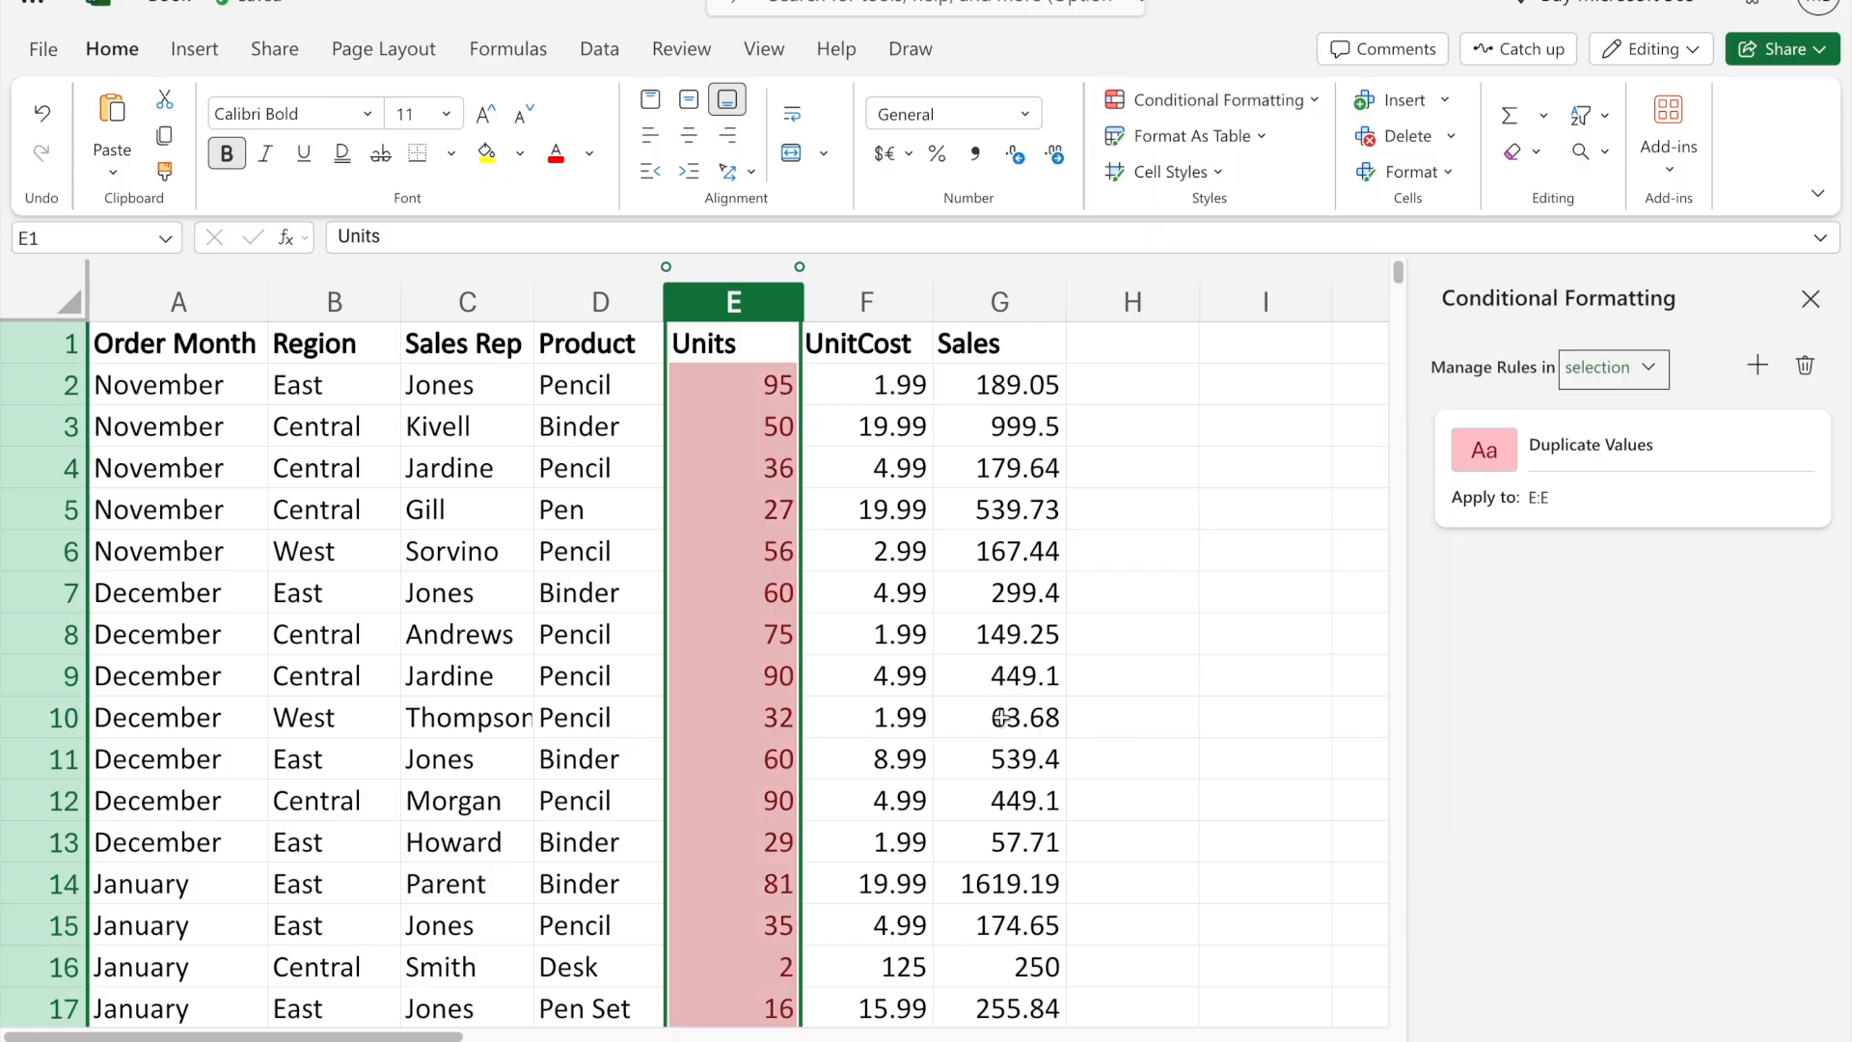
{"action": "left_click", "coordinate": [883, 717]}
{"action": "scroll", "coordinate": [888, 714], "scroll_direction": "down", "scroll_amount": 10}
{"action": "scroll", "coordinate": [887, 714], "scroll_direction": "down", "scroll_amount": 10}
{"action": "scroll", "coordinate": [888, 715], "scroll_direction": "up", "scroll_amount": 20}
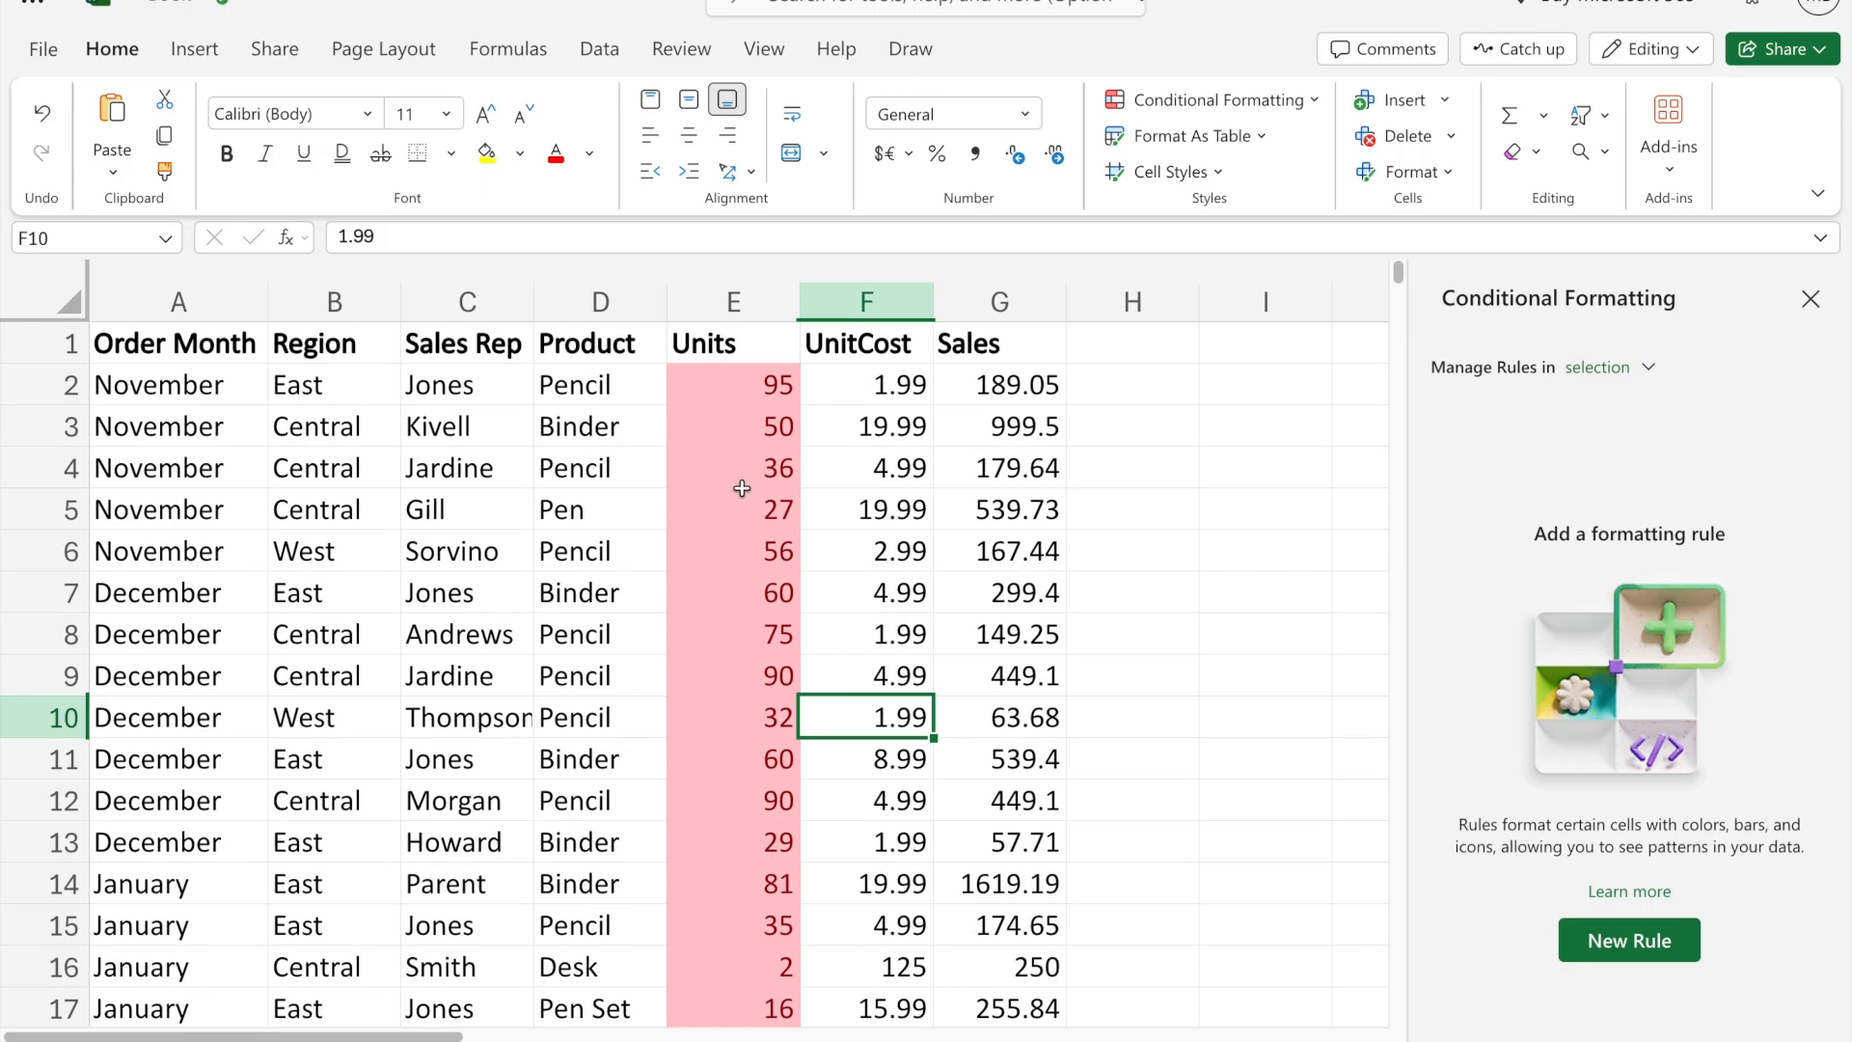
{"action": "left_click", "coordinate": [1811, 298]}
{"action": "key", "text": "ctrl+z"}
- Start a greater-than 50 highlight rule on the Units column using a custom format
{"action": "left_click", "coordinate": [1211, 99]}
{"action": "mouse_move", "coordinate": [1217, 171]}
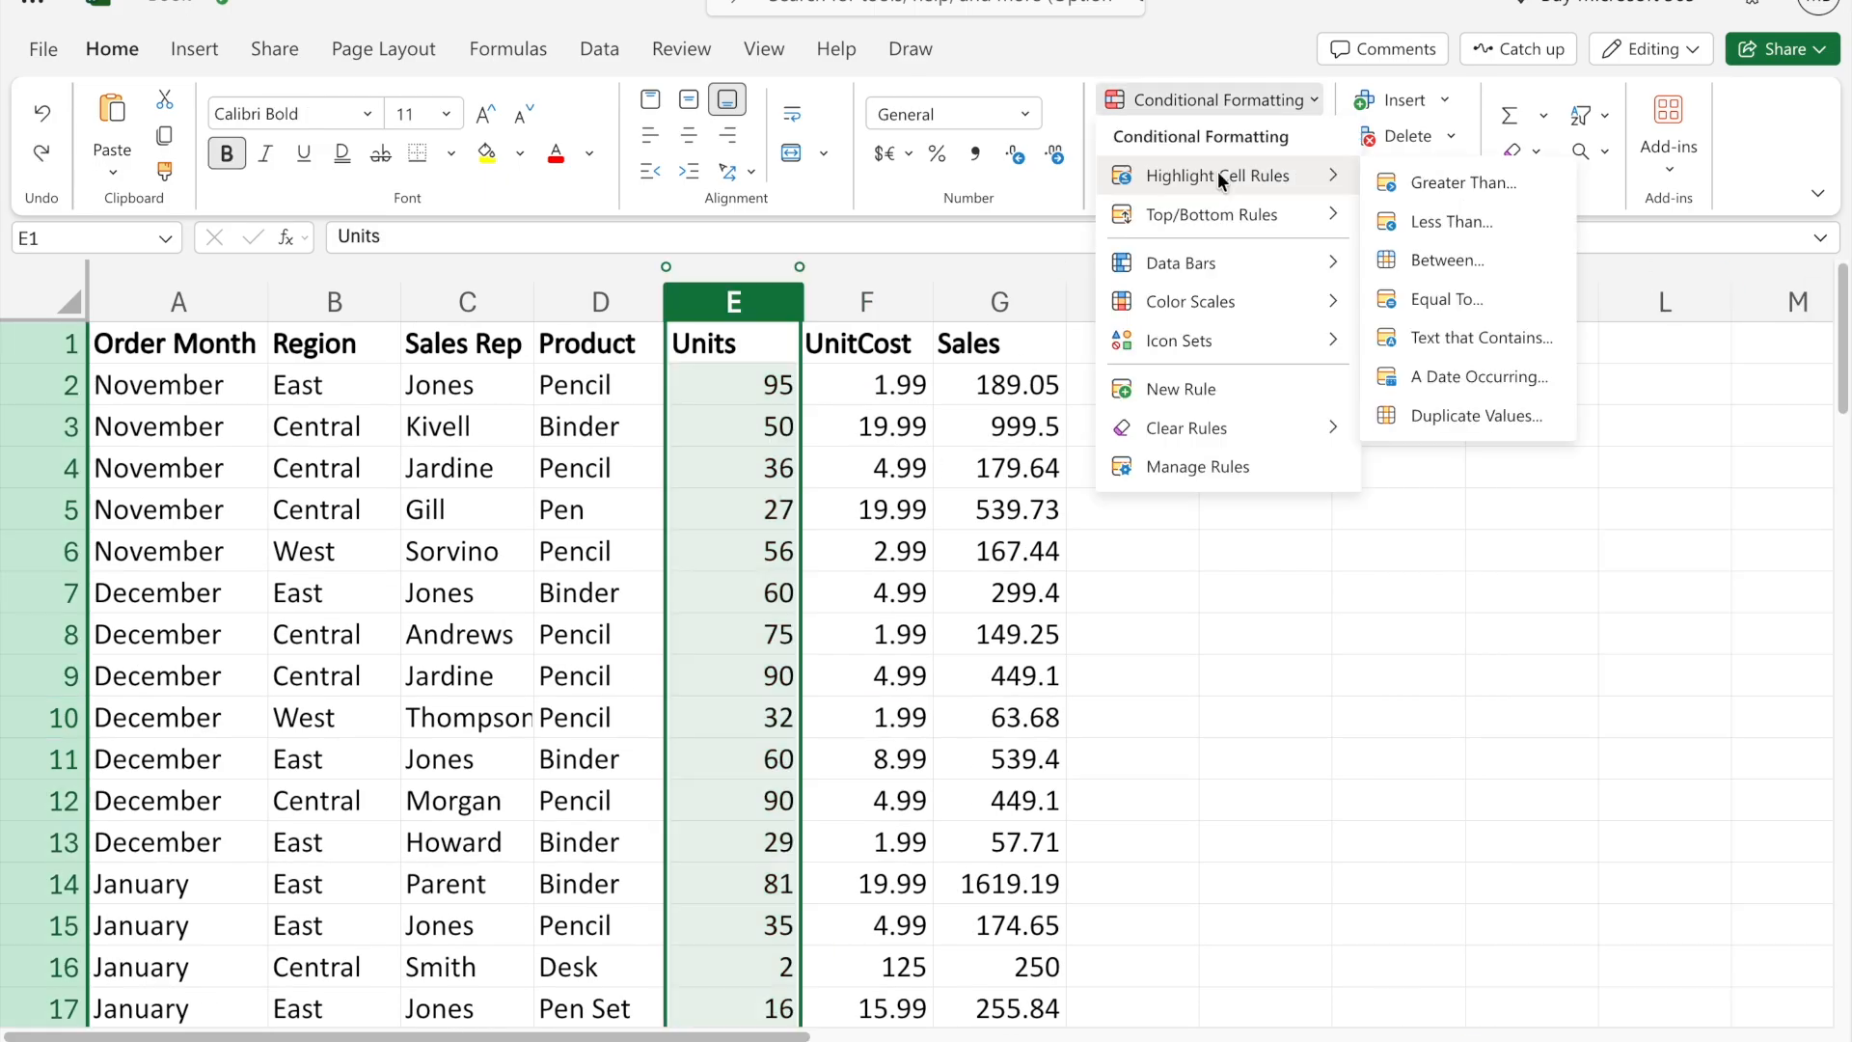
{"action": "left_click", "coordinate": [1445, 181]}
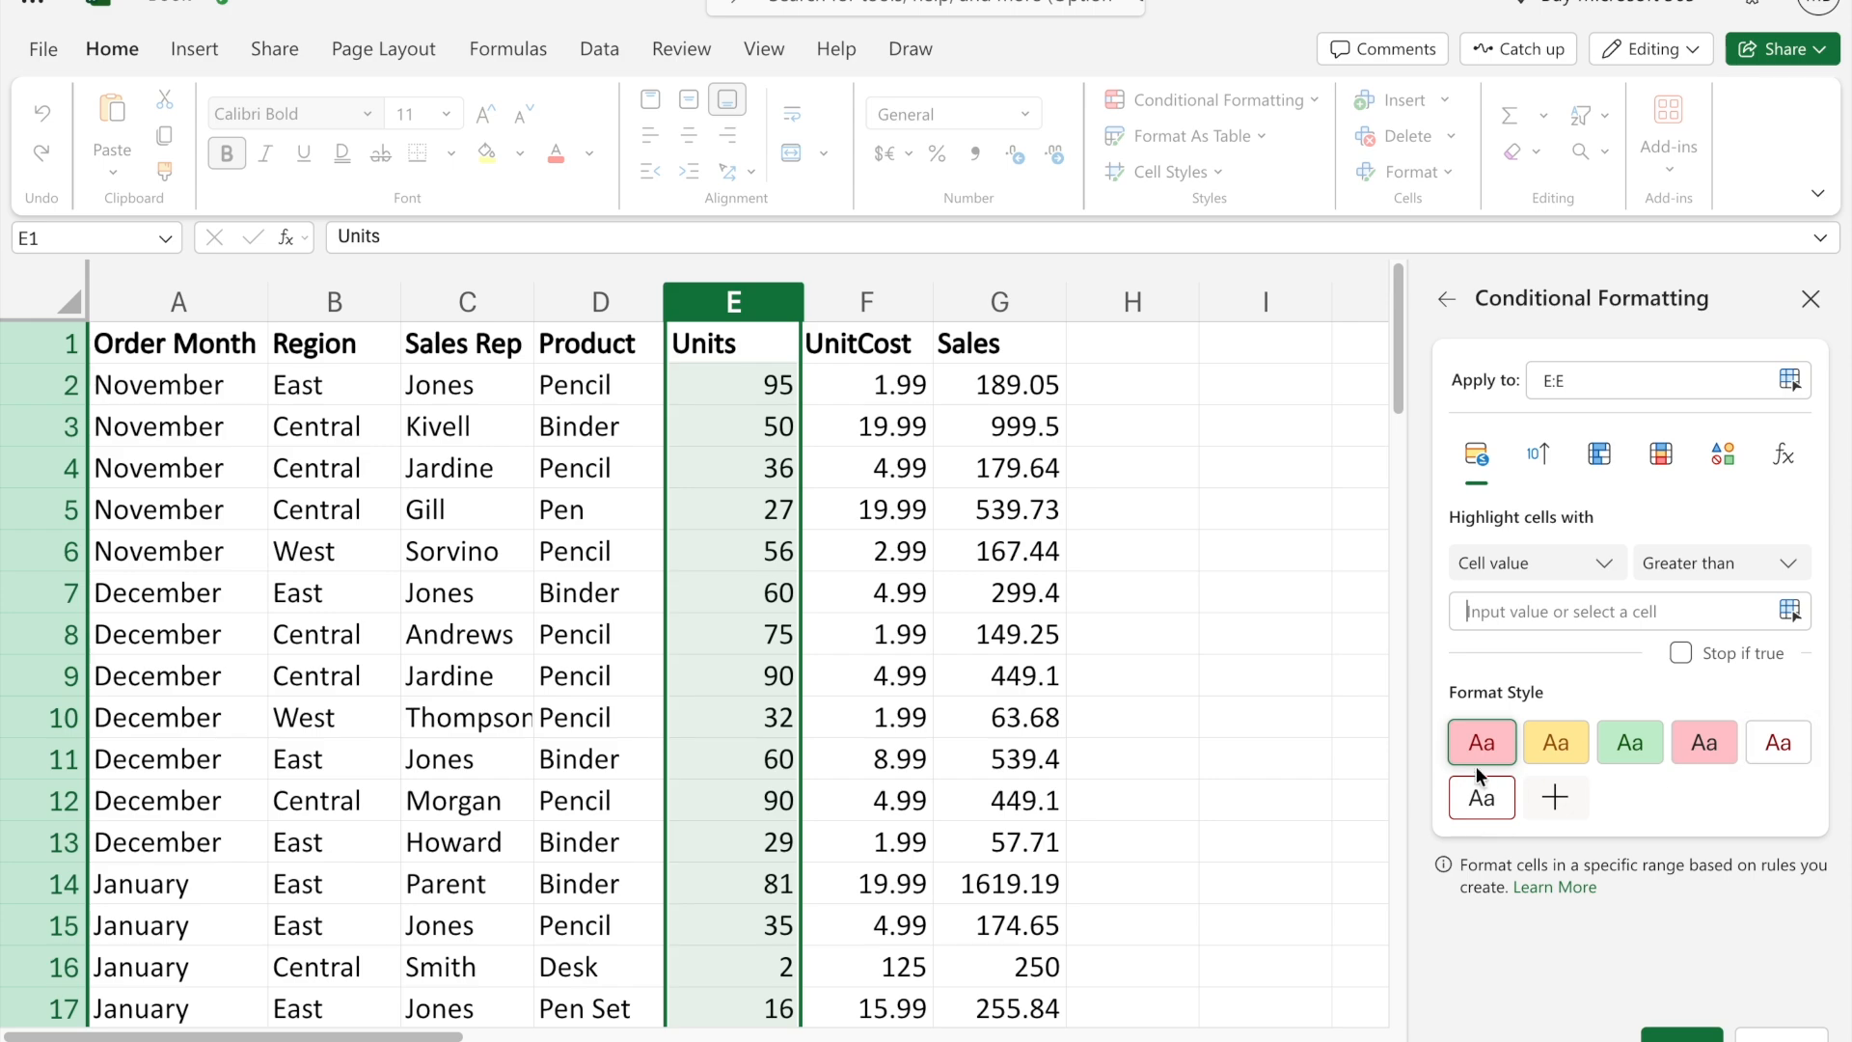
{"action": "left_click", "coordinate": [1574, 808]}
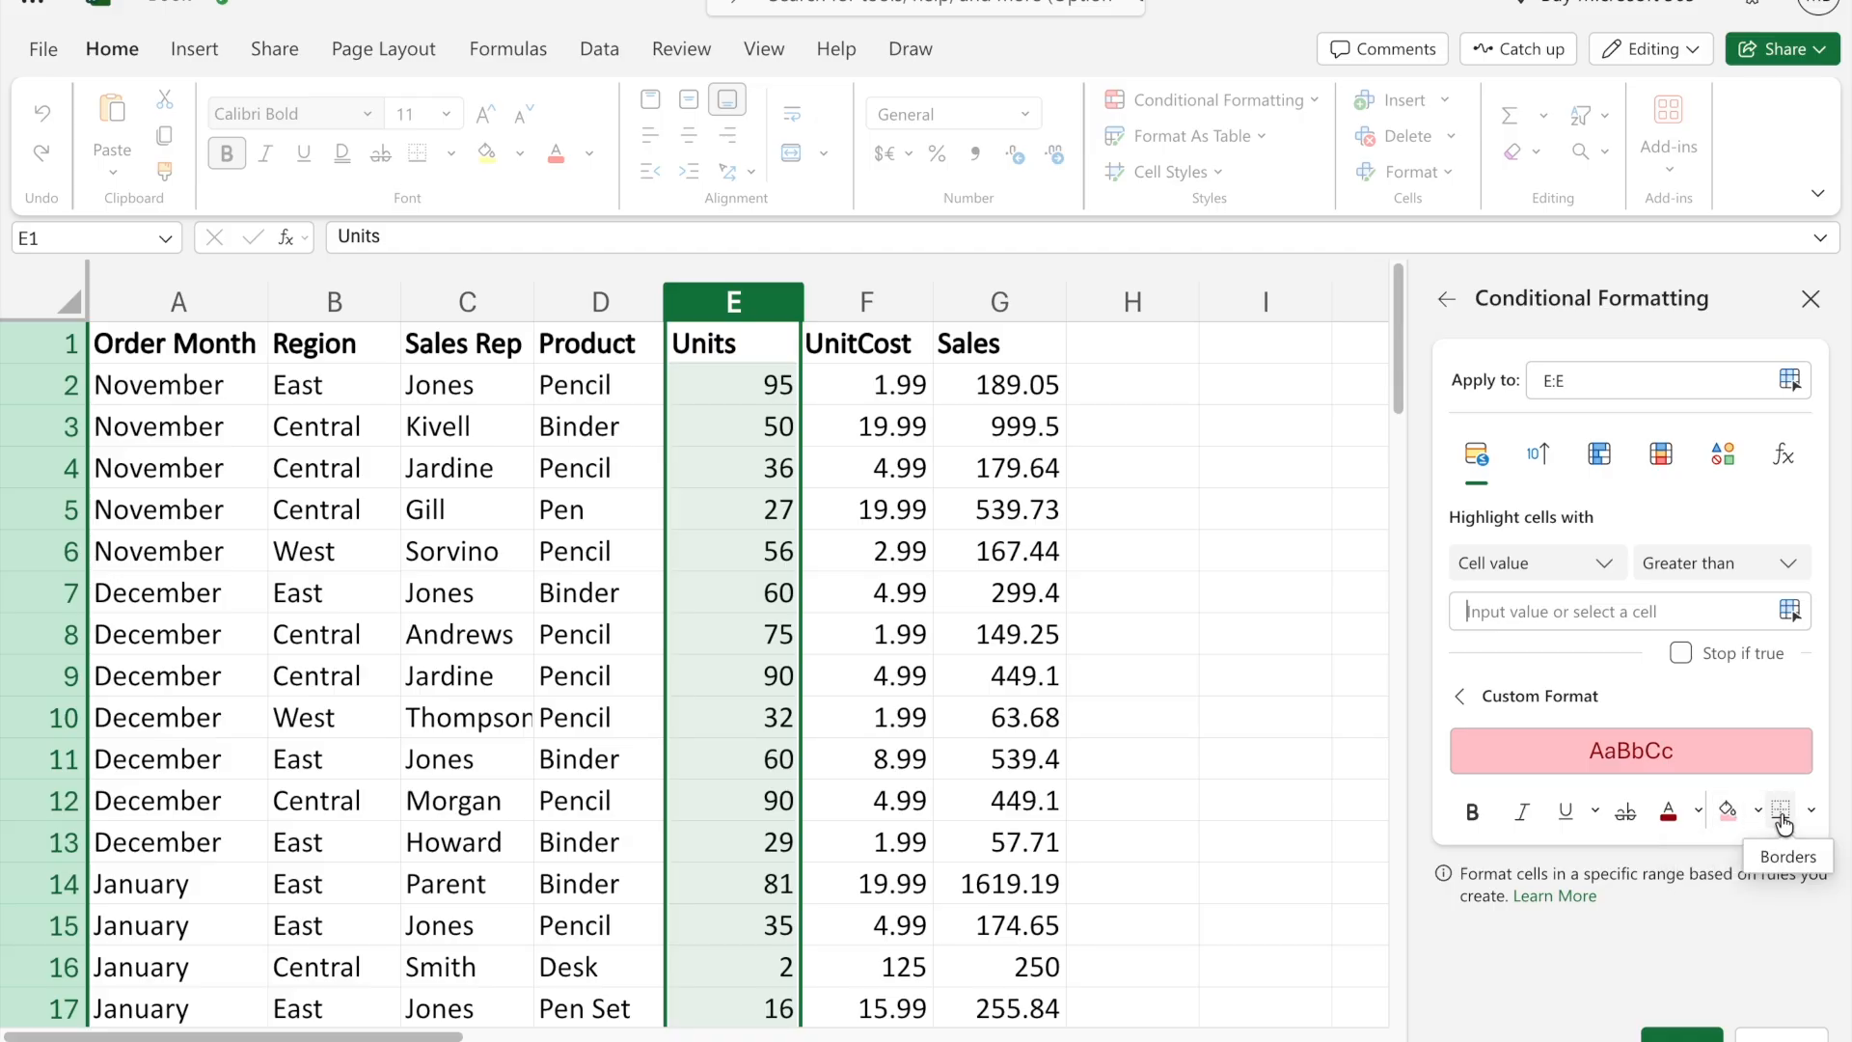
{"action": "left_click", "coordinate": [1529, 613]}
{"action": "type", "text": "50"}
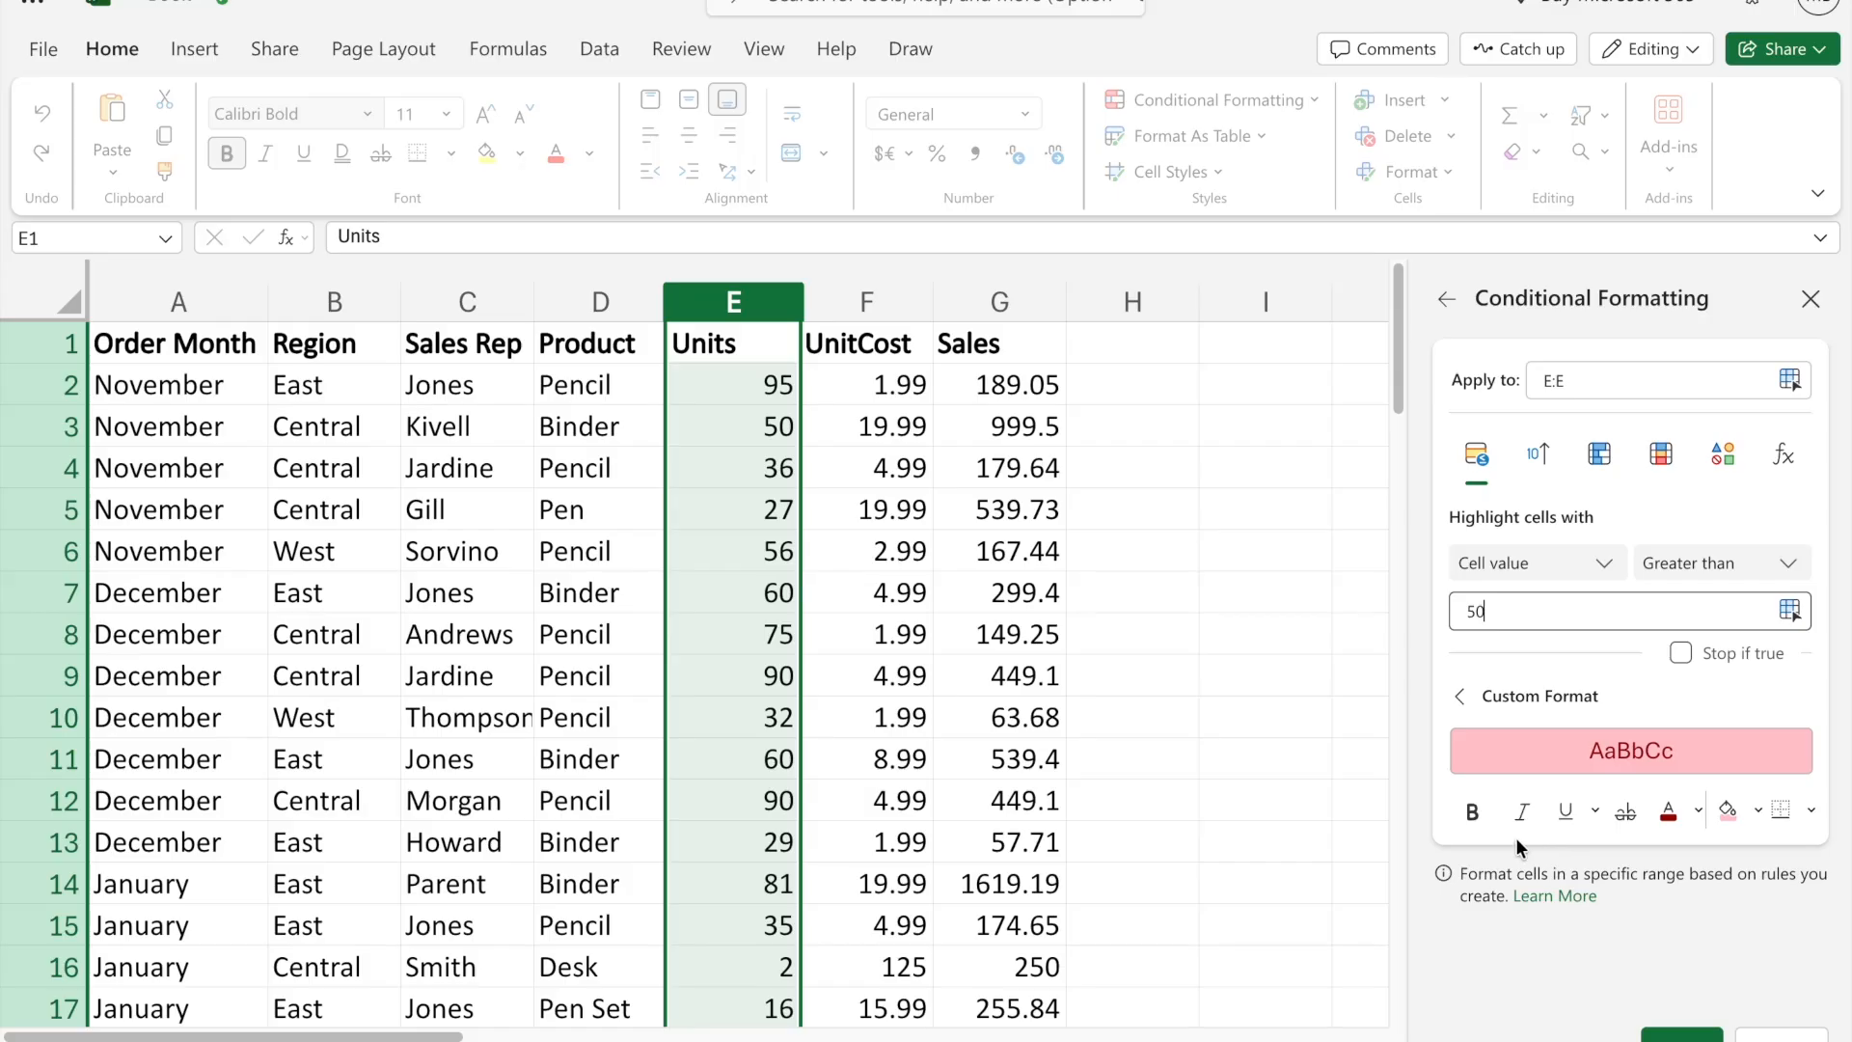
- Set the rule's custom format to bold with no fill, apply it, and check the matching Units cells
{"action": "left_click", "coordinate": [1473, 815]}
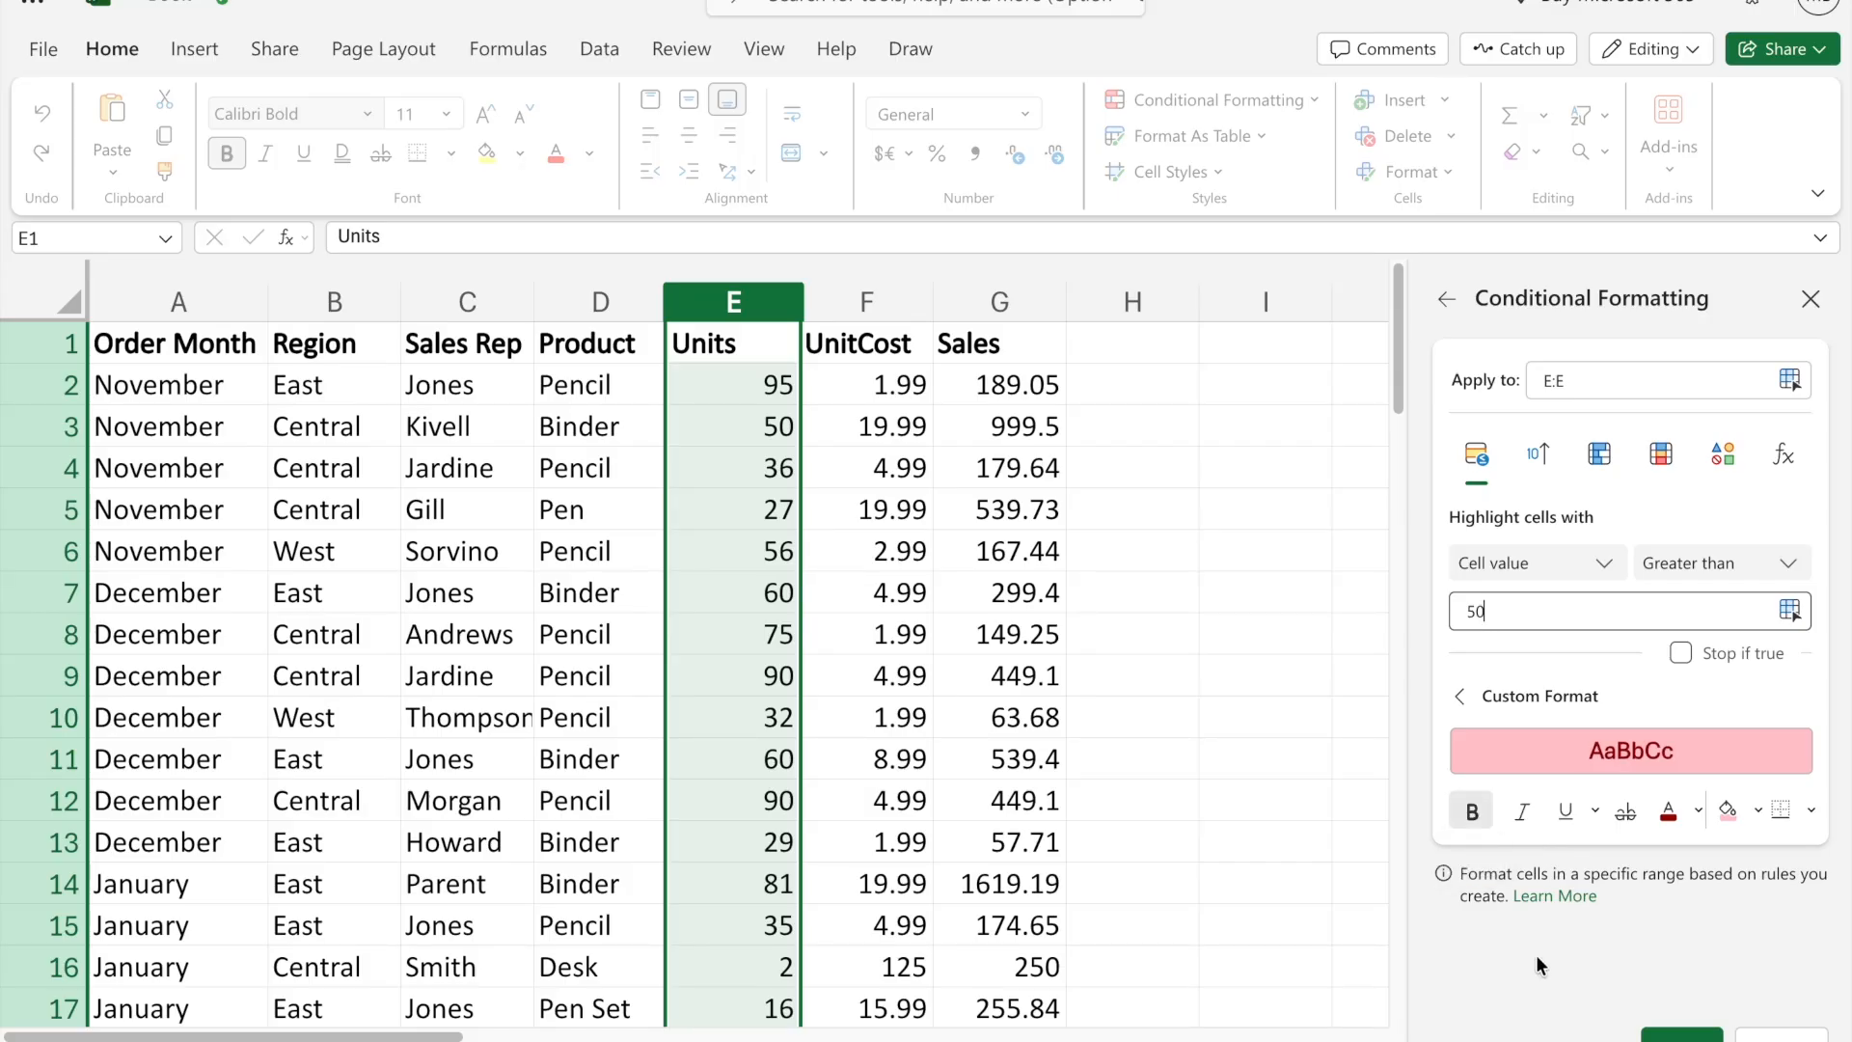
{"action": "left_click", "coordinate": [1758, 809]}
{"action": "left_click", "coordinate": [1536, 669]}
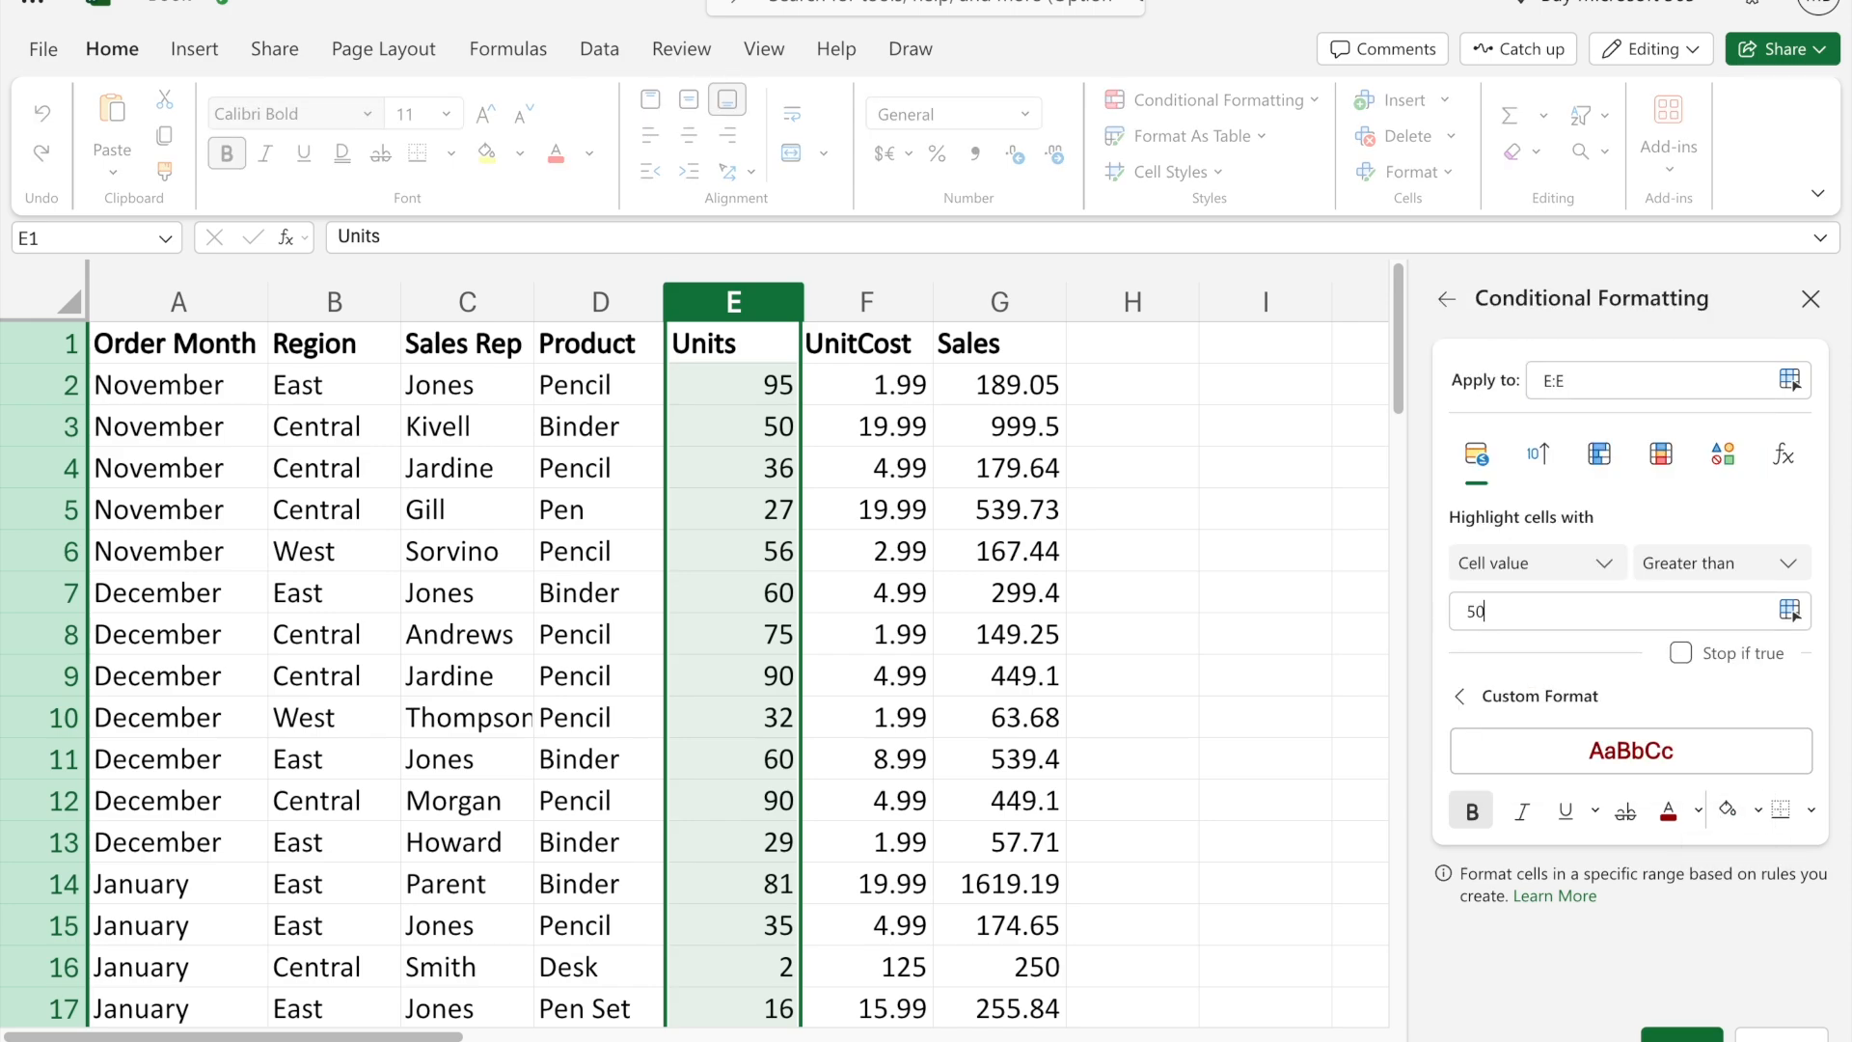
{"action": "left_click", "coordinate": [1682, 1035]}
{"action": "left_click", "coordinate": [980, 695]}
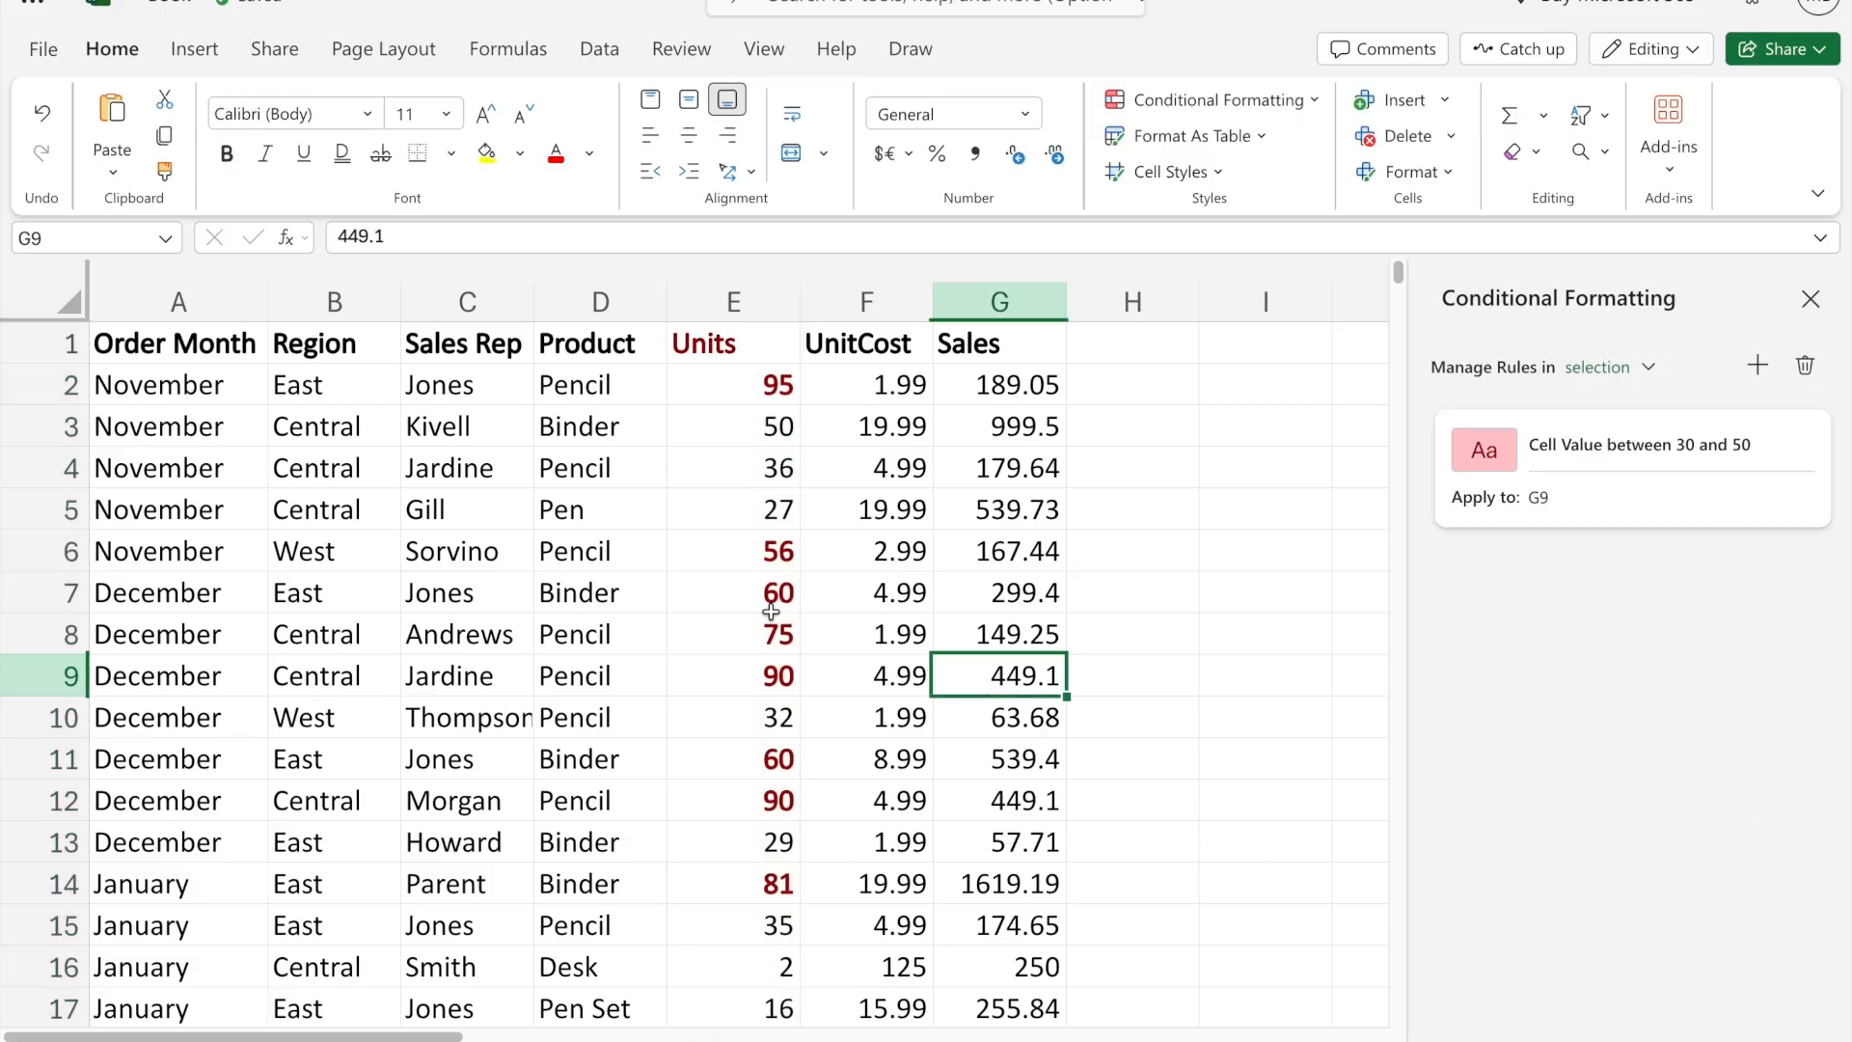
{"action": "scroll", "coordinate": [771, 613], "scroll_direction": "down", "scroll_amount": 3}
{"action": "scroll", "coordinate": [771, 613], "scroll_direction": "down", "scroll_amount": 8}
{"action": "scroll", "coordinate": [773, 616], "scroll_direction": "up", "scroll_amount": 10}
- Edit the greater-than rule on the Units column to use underlined black text with an outside border
{"action": "left_click", "coordinate": [734, 301]}
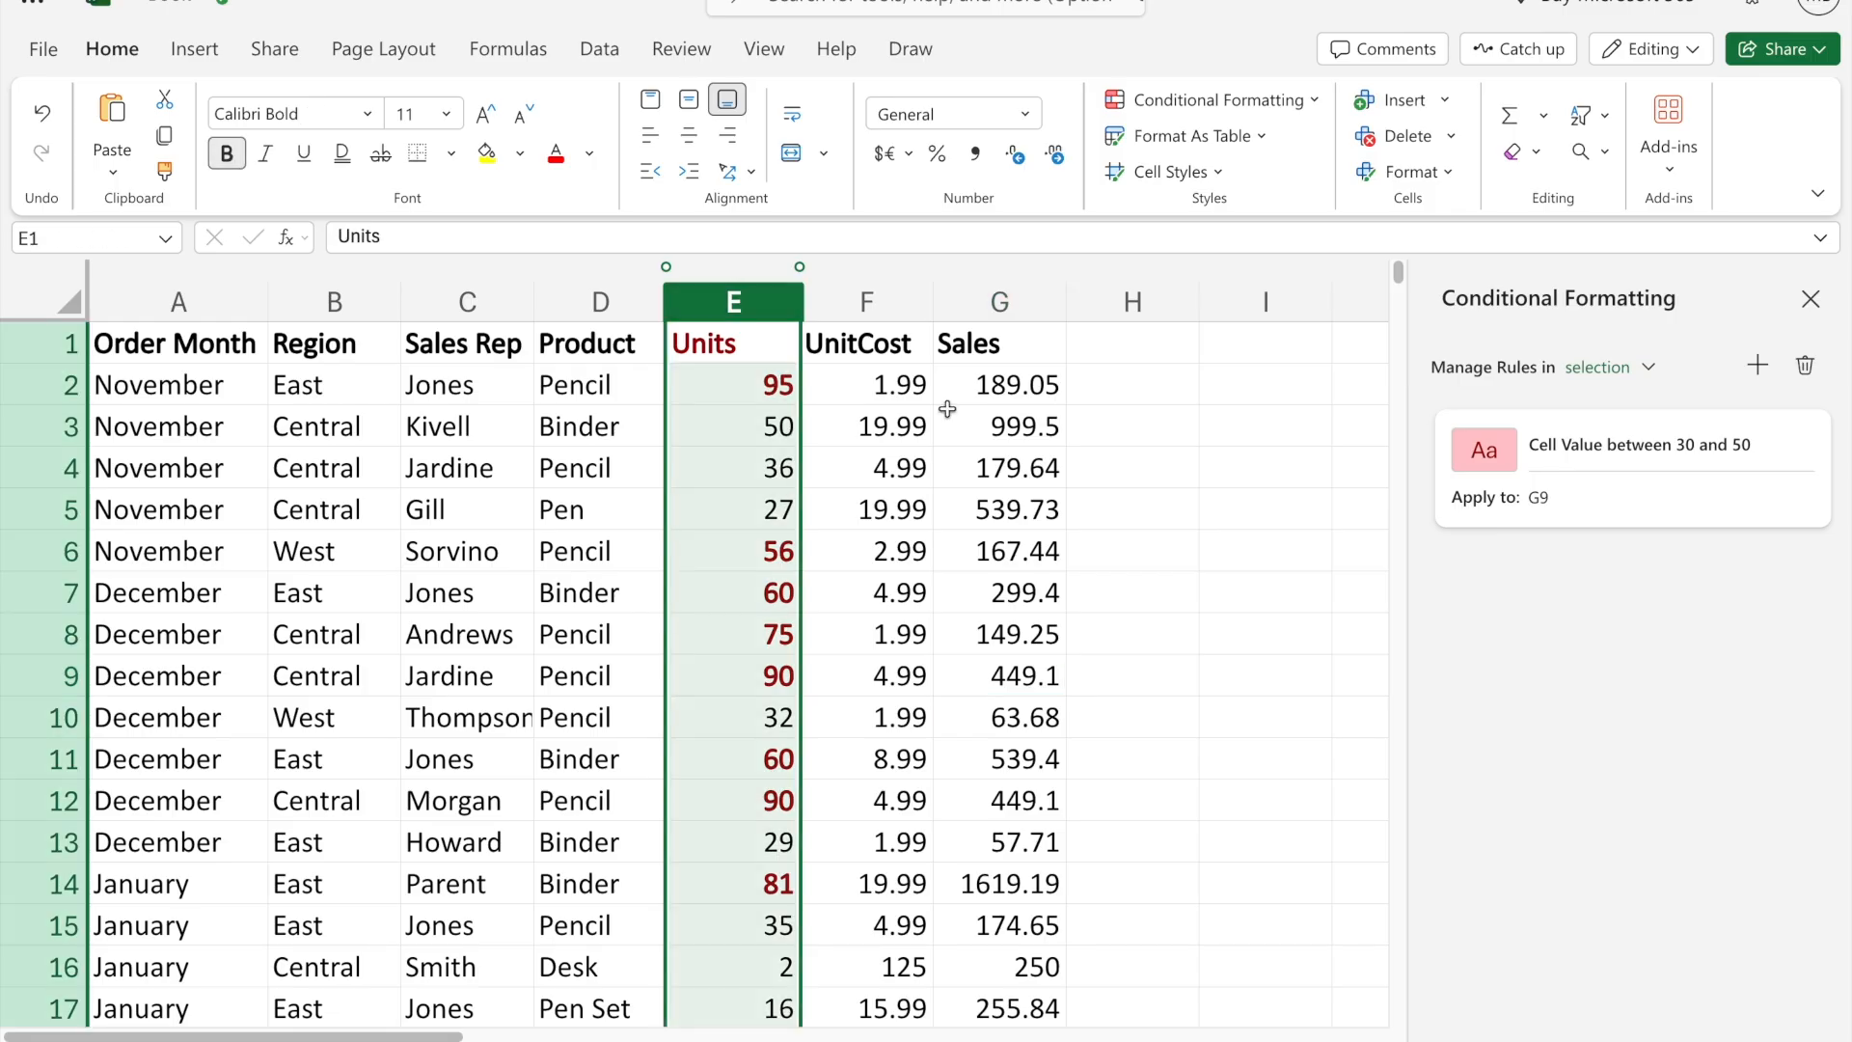
{"action": "left_click", "coordinate": [1728, 446]}
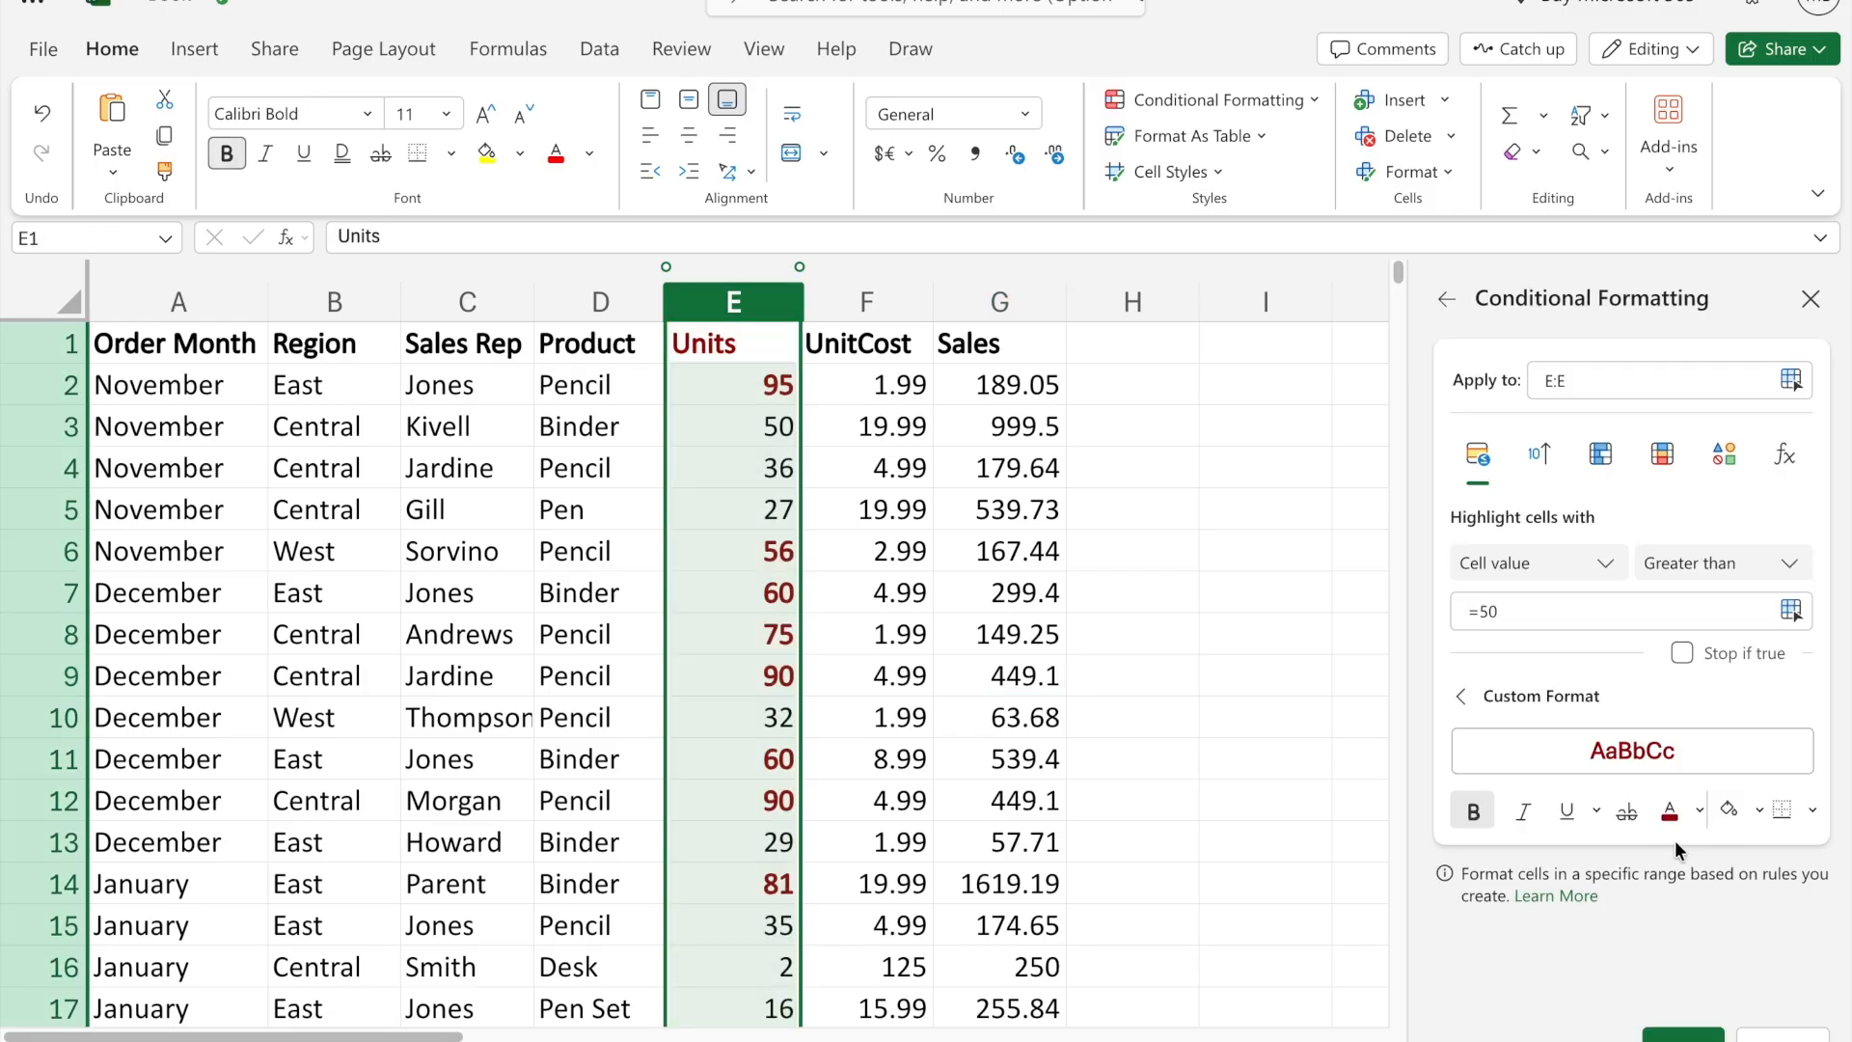
{"action": "left_click", "coordinate": [1565, 815]}
{"action": "left_click", "coordinate": [1696, 812]}
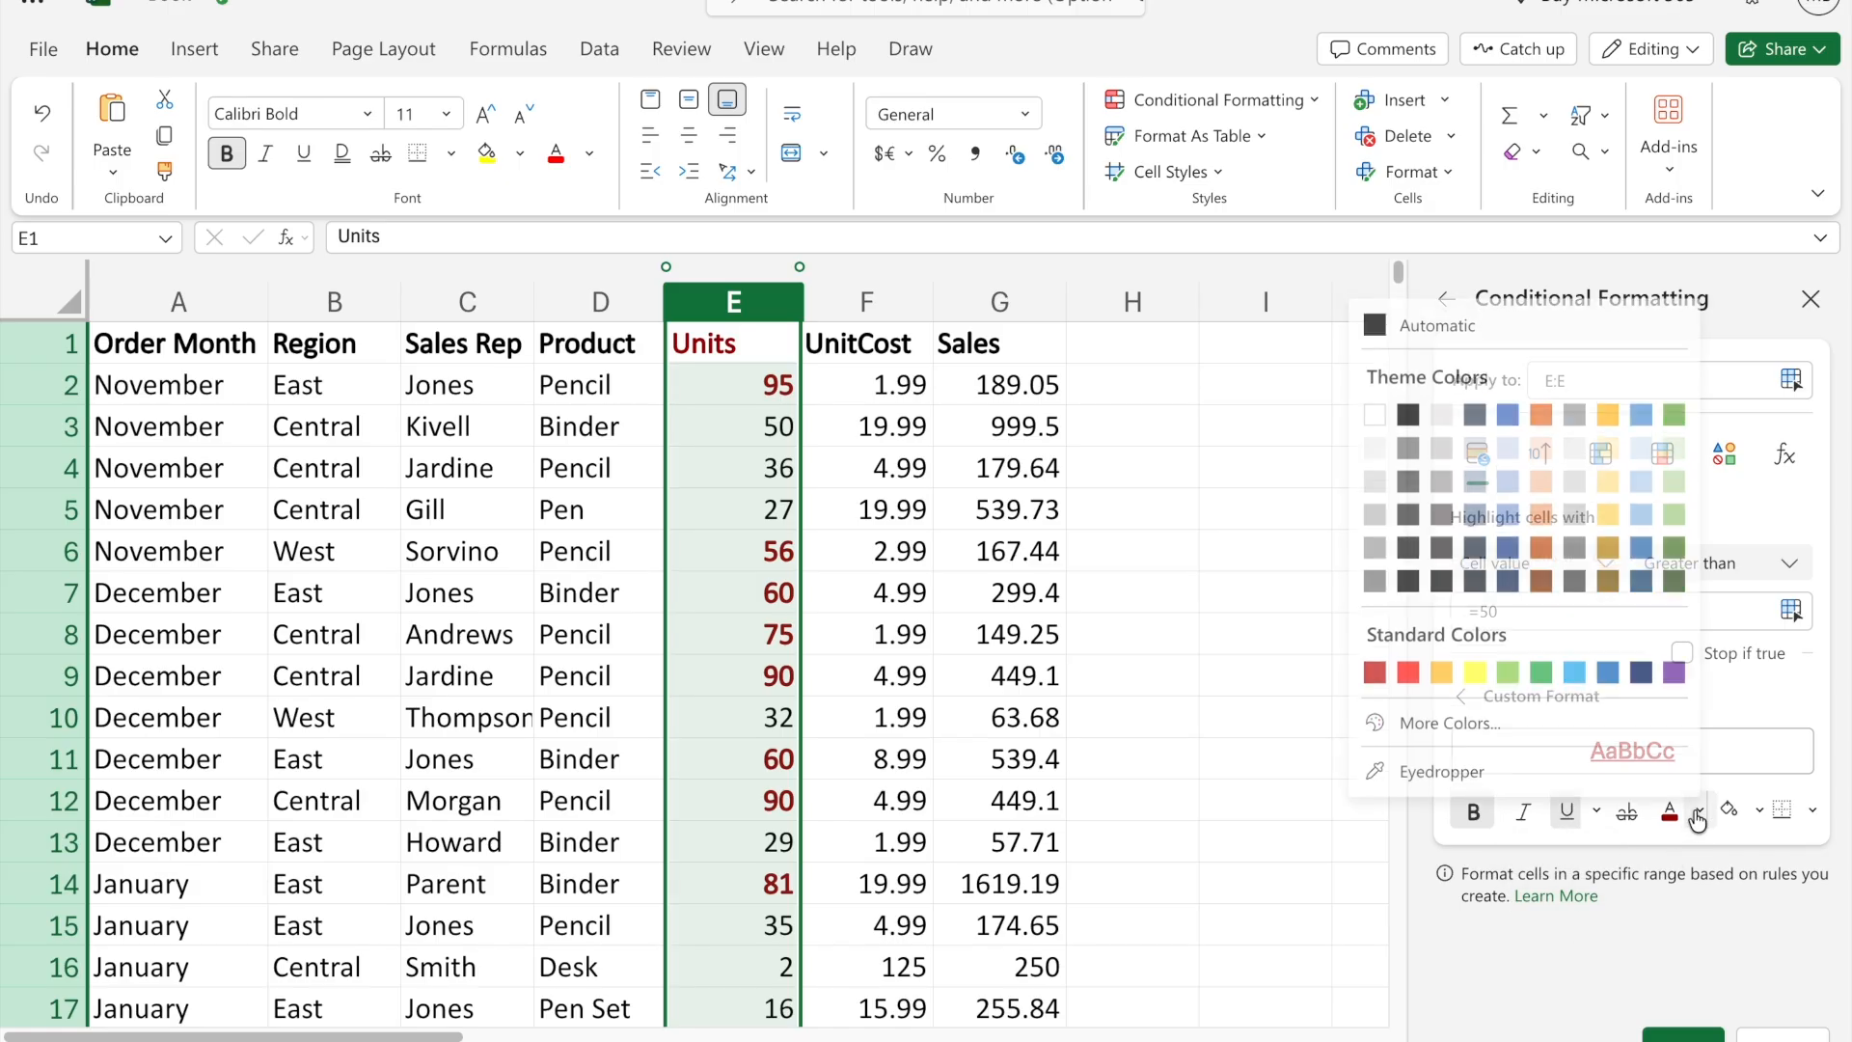
{"action": "left_click", "coordinate": [1406, 411]}
{"action": "left_click", "coordinate": [1813, 811]}
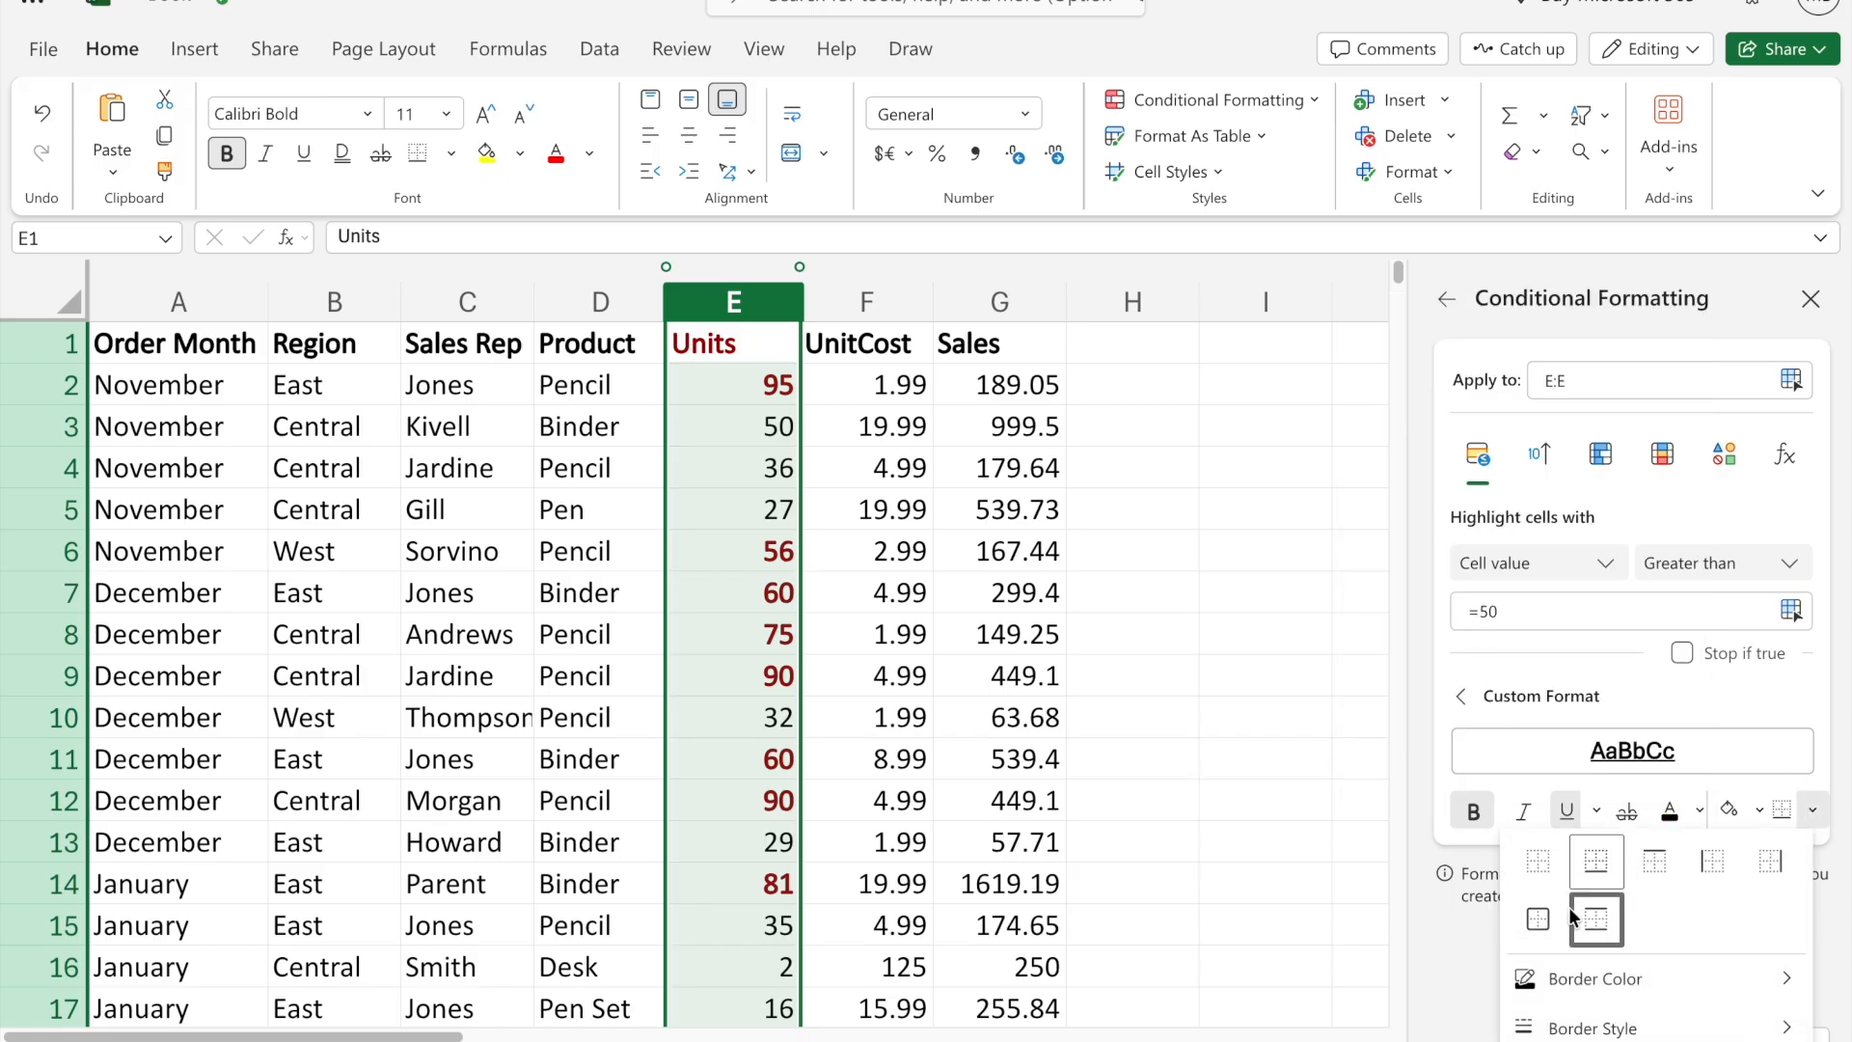
{"action": "left_click", "coordinate": [1539, 915]}
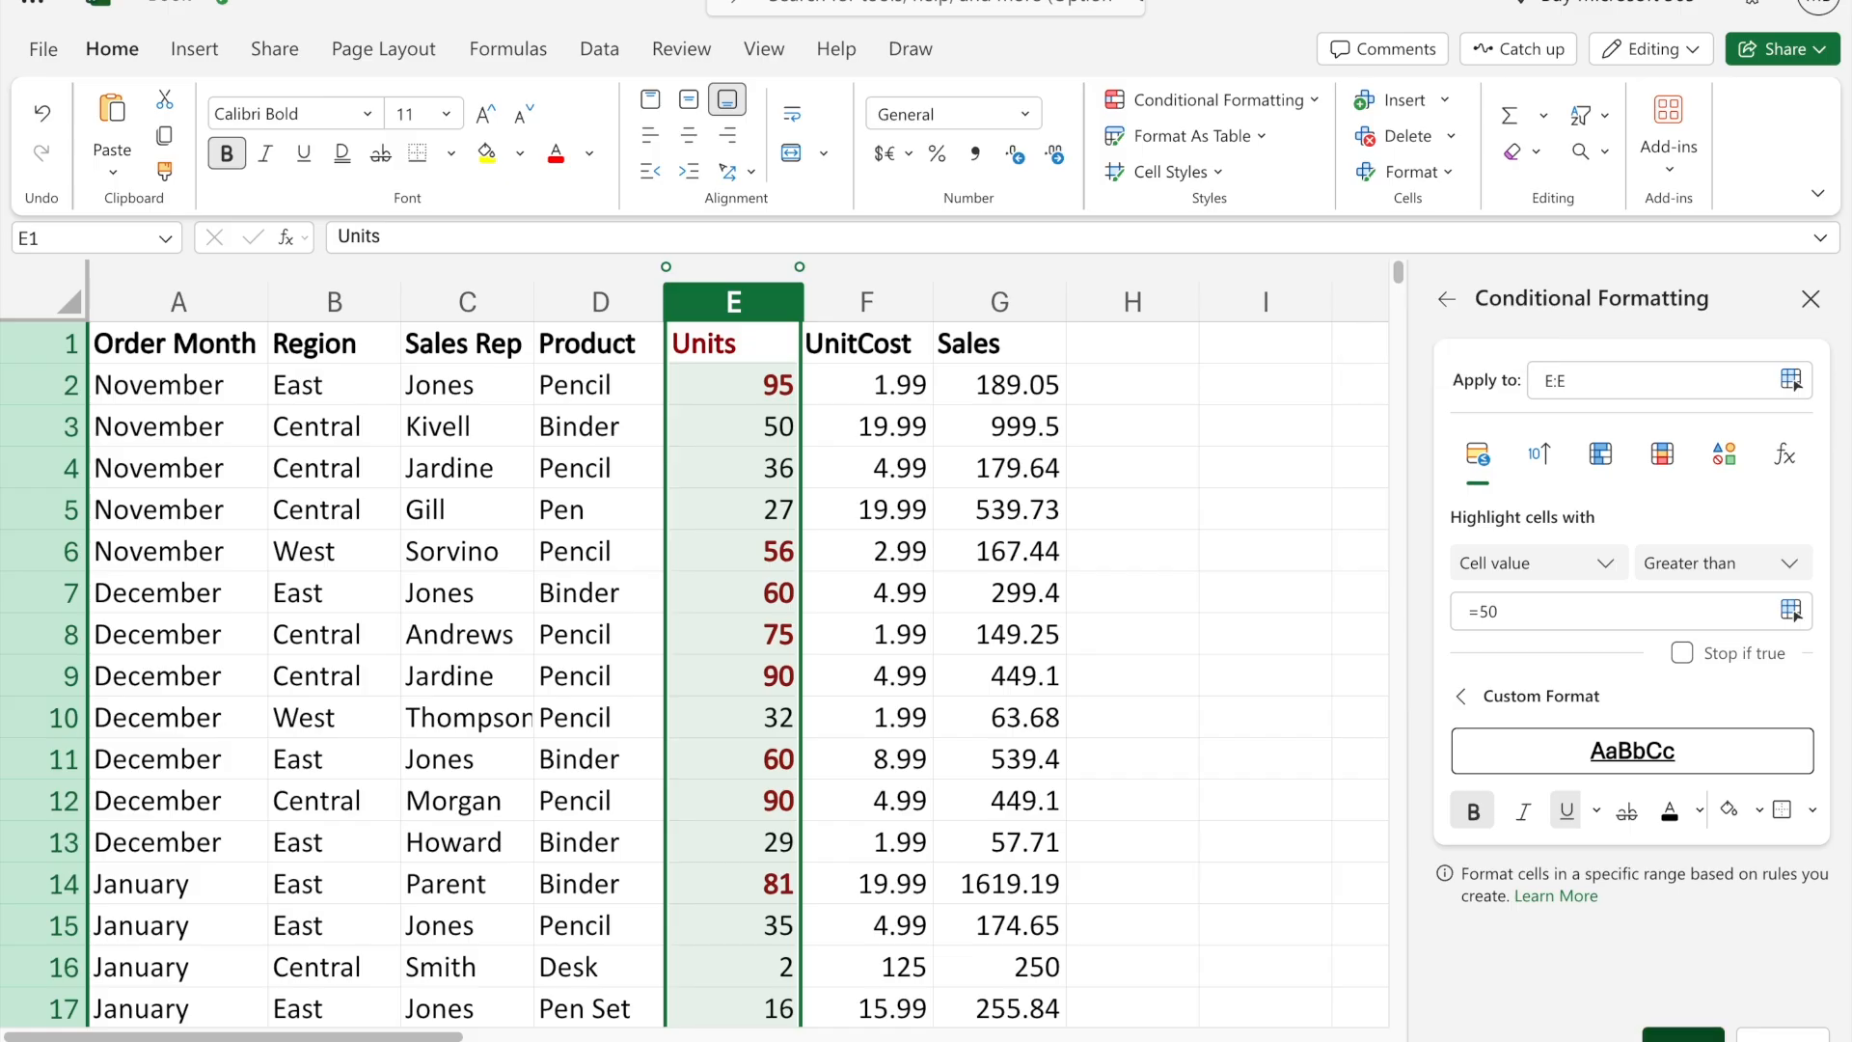
{"action": "left_click", "coordinate": [1684, 1036]}
- Examine the custom formatting of the Units values throughout the sales table
{"action": "left_click", "coordinate": [919, 667]}
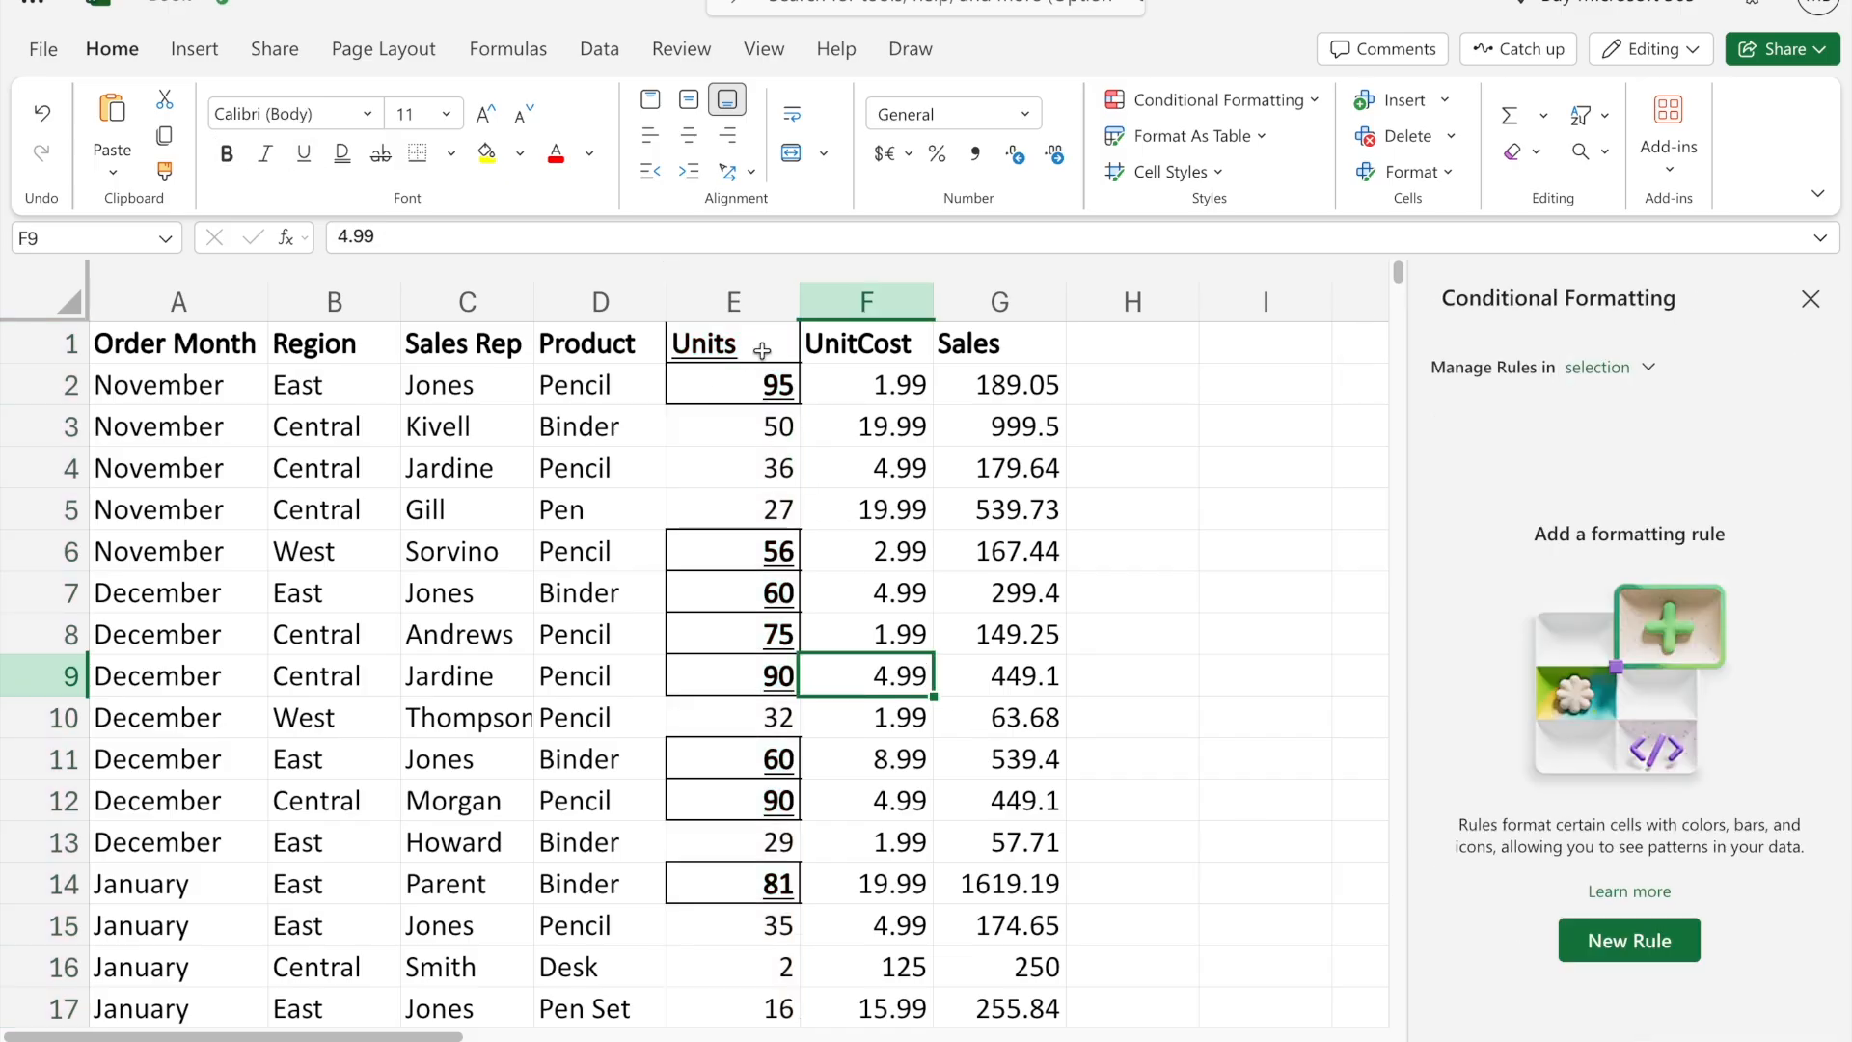
{"action": "scroll", "coordinate": [870, 647], "scroll_direction": "down", "scroll_amount": 6}
{"action": "scroll", "coordinate": [869, 646], "scroll_direction": "down", "scroll_amount": 5}
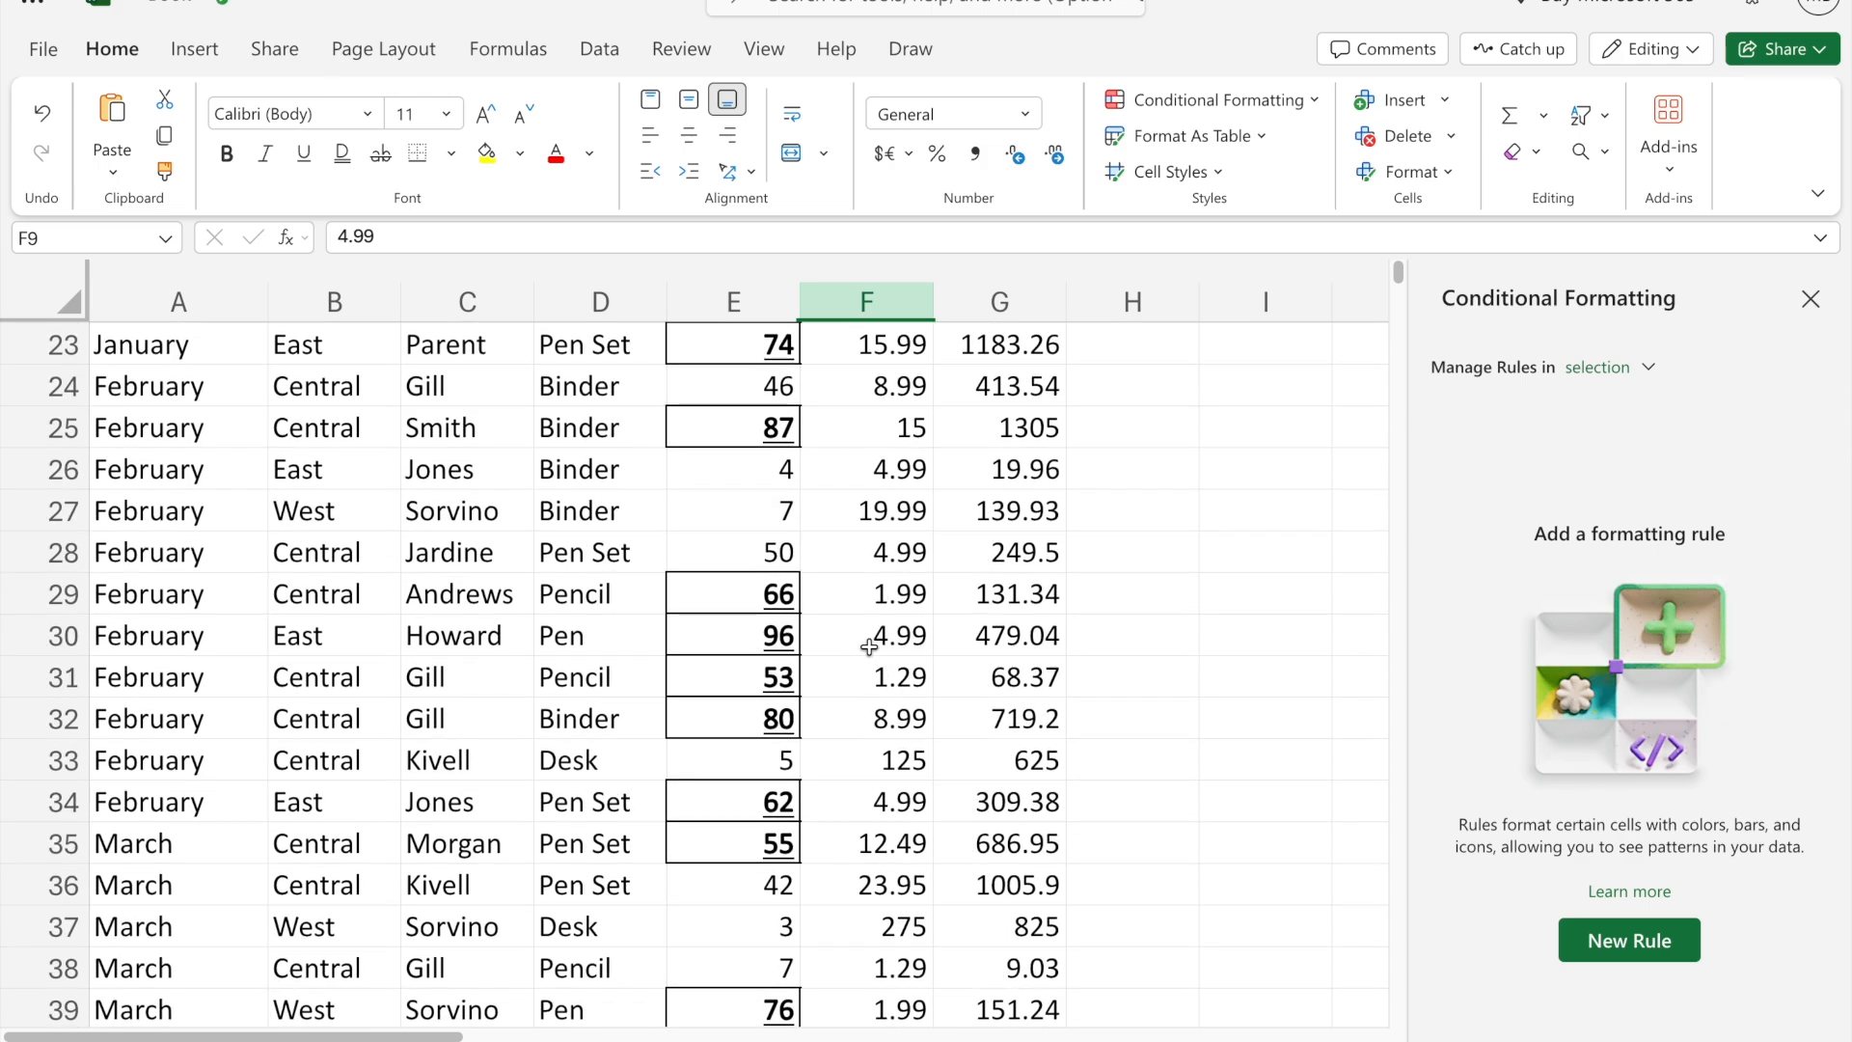
{"action": "scroll", "coordinate": [869, 647], "scroll_direction": "down", "scroll_amount": 5}
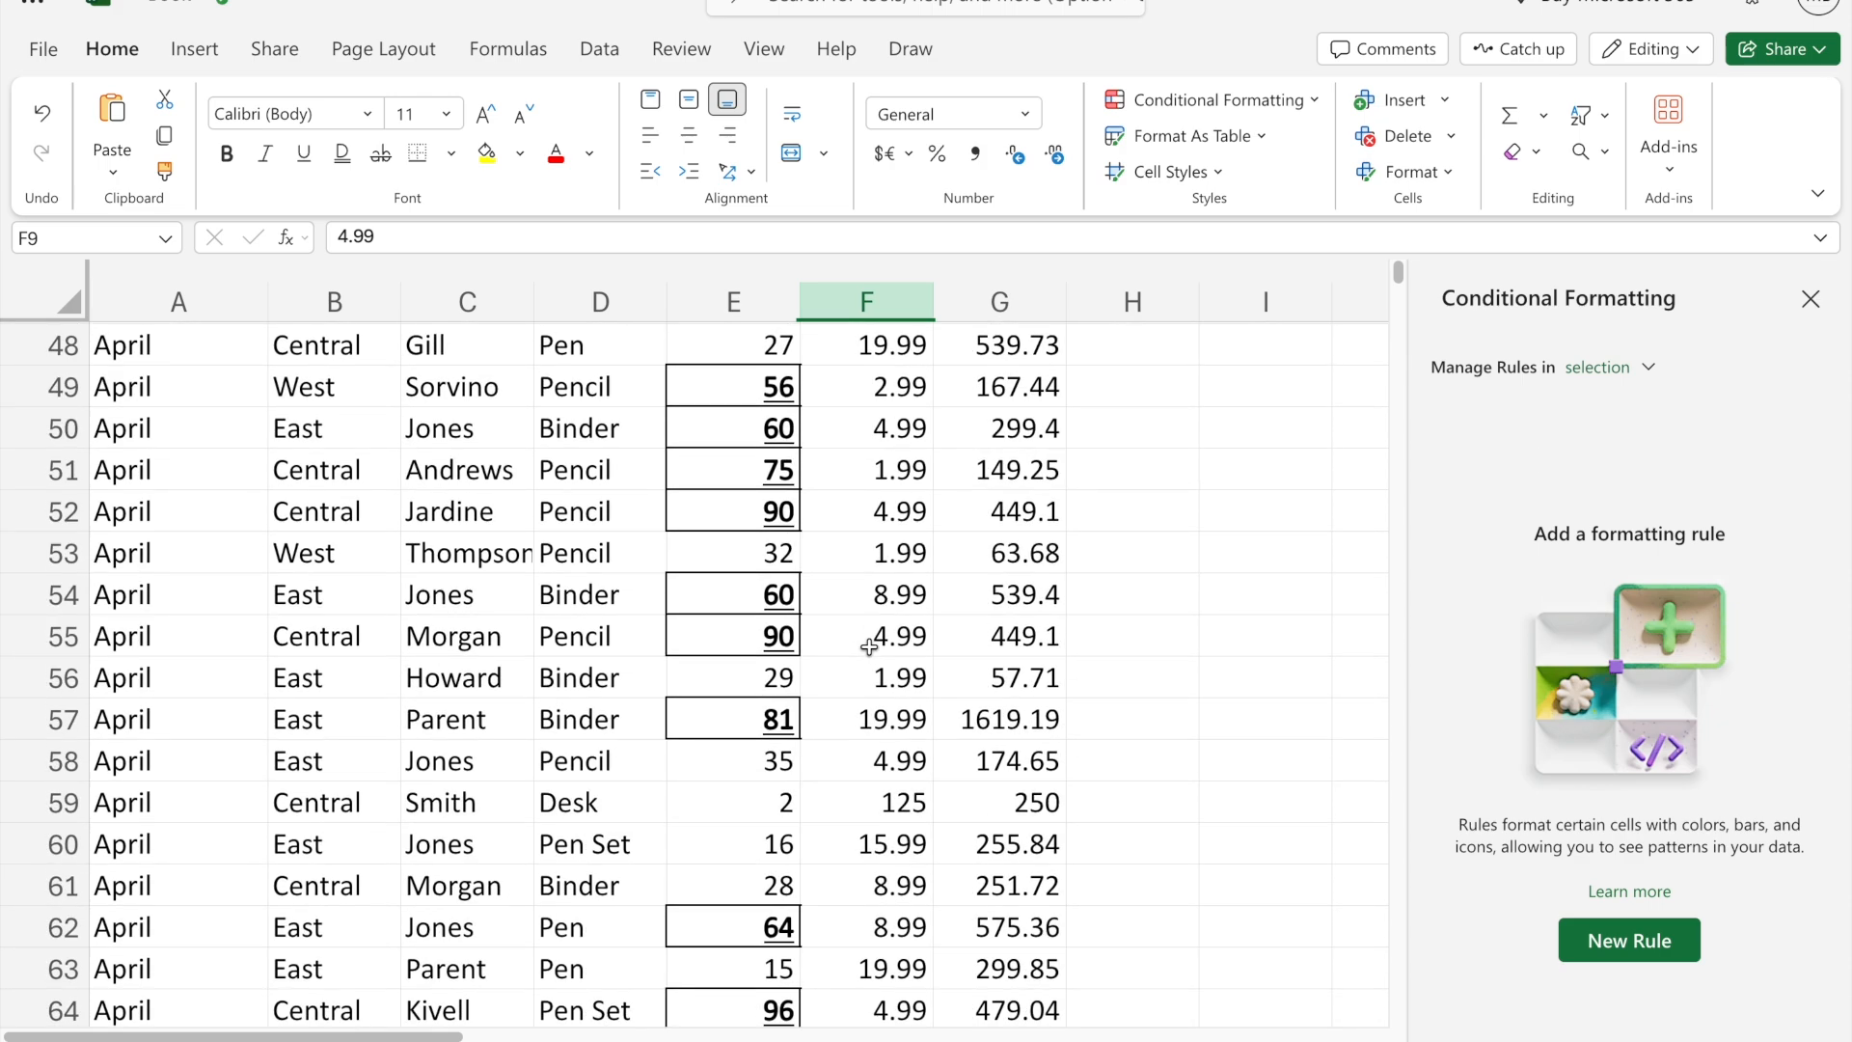
{"action": "scroll", "coordinate": [869, 647], "scroll_direction": "up", "scroll_amount": 15}
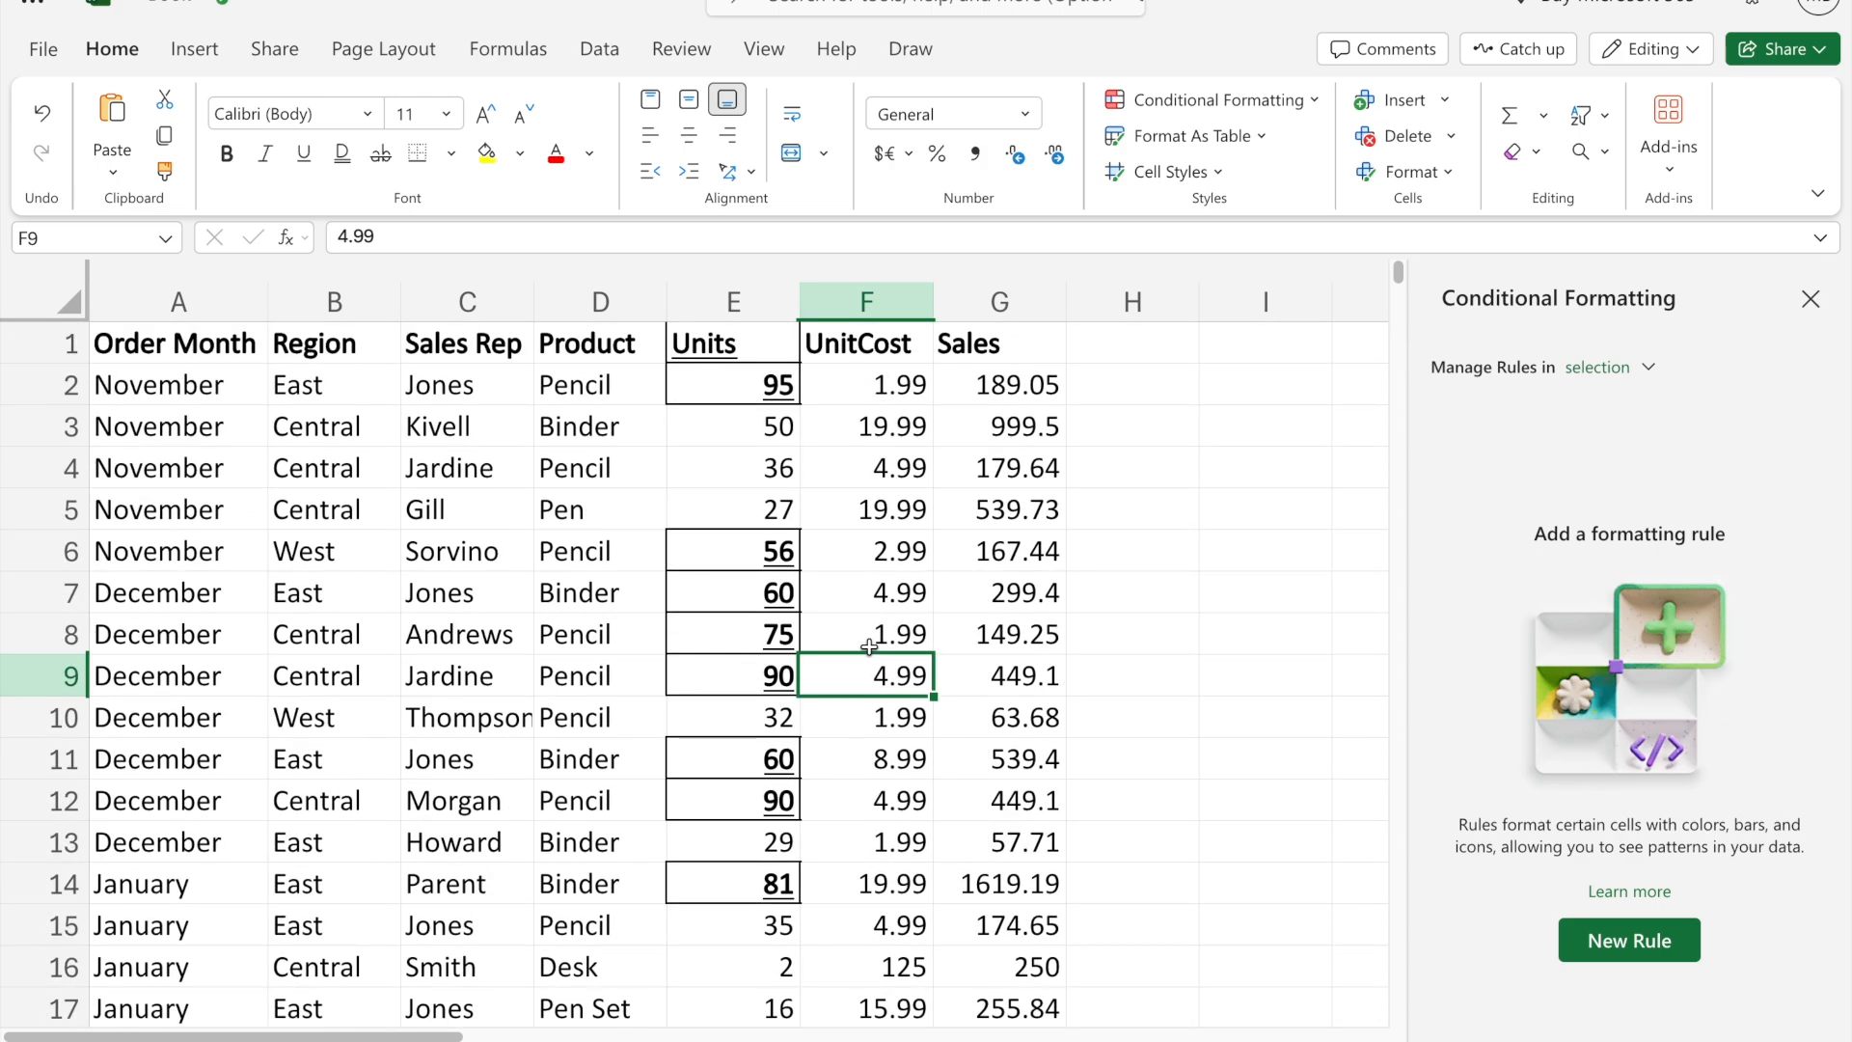
- Undo the creation and editing of the custom-format rule on the Units column and close the conditional formatting rules
{"action": "left_click", "coordinate": [841, 552]}
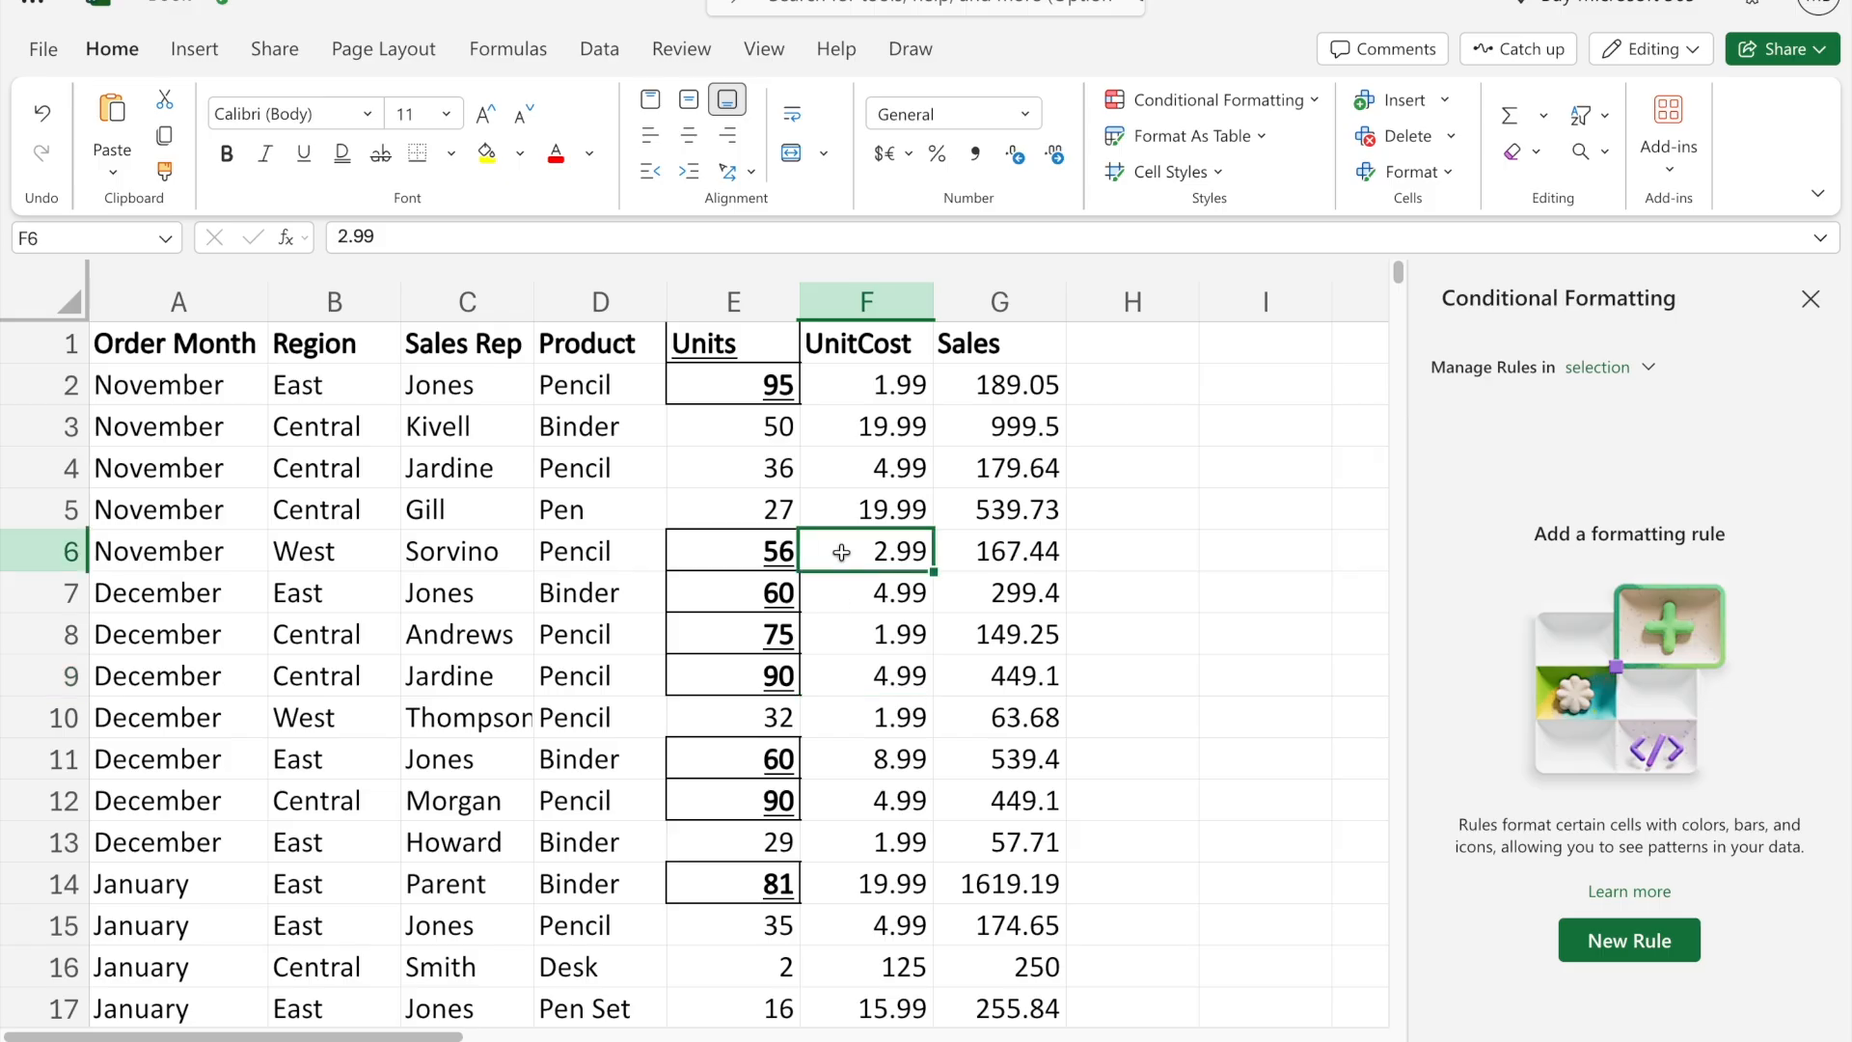
{"action": "key", "text": "ctrl+z"}
{"action": "key", "text": "ctrl+z"}
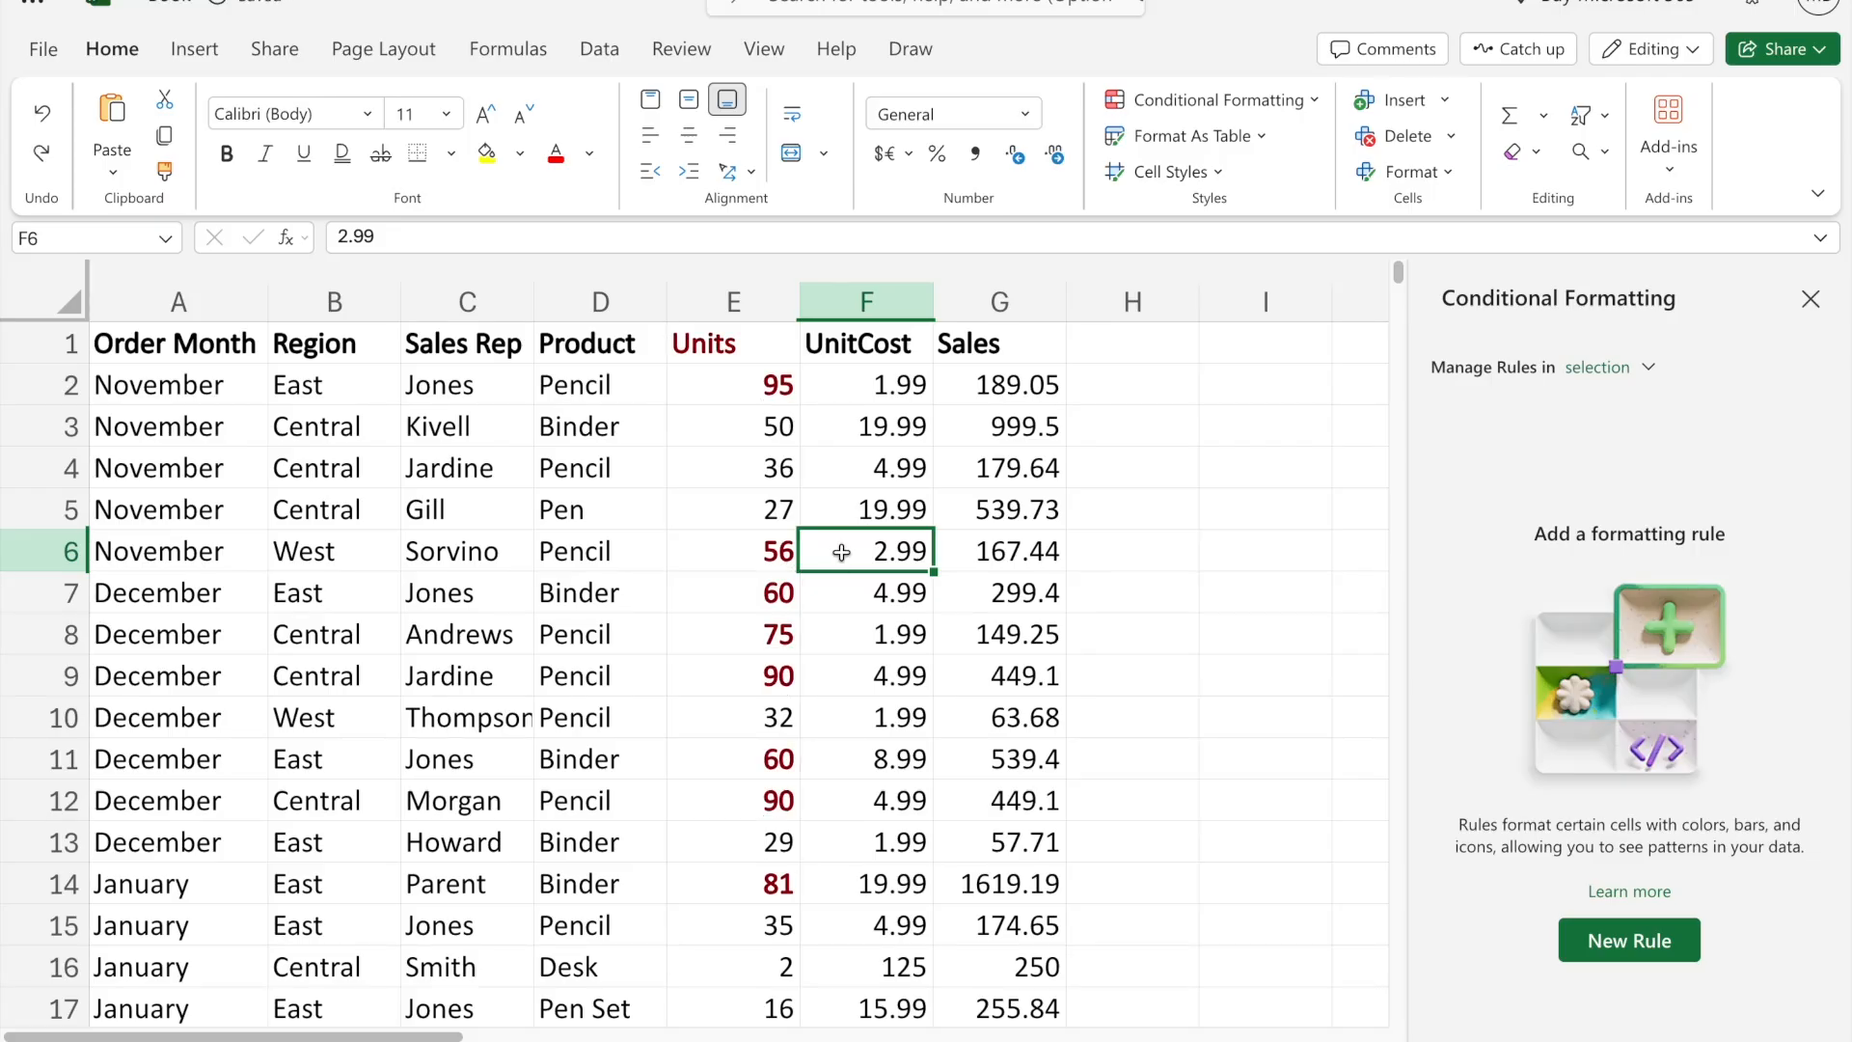
{"action": "left_click", "coordinate": [849, 470]}
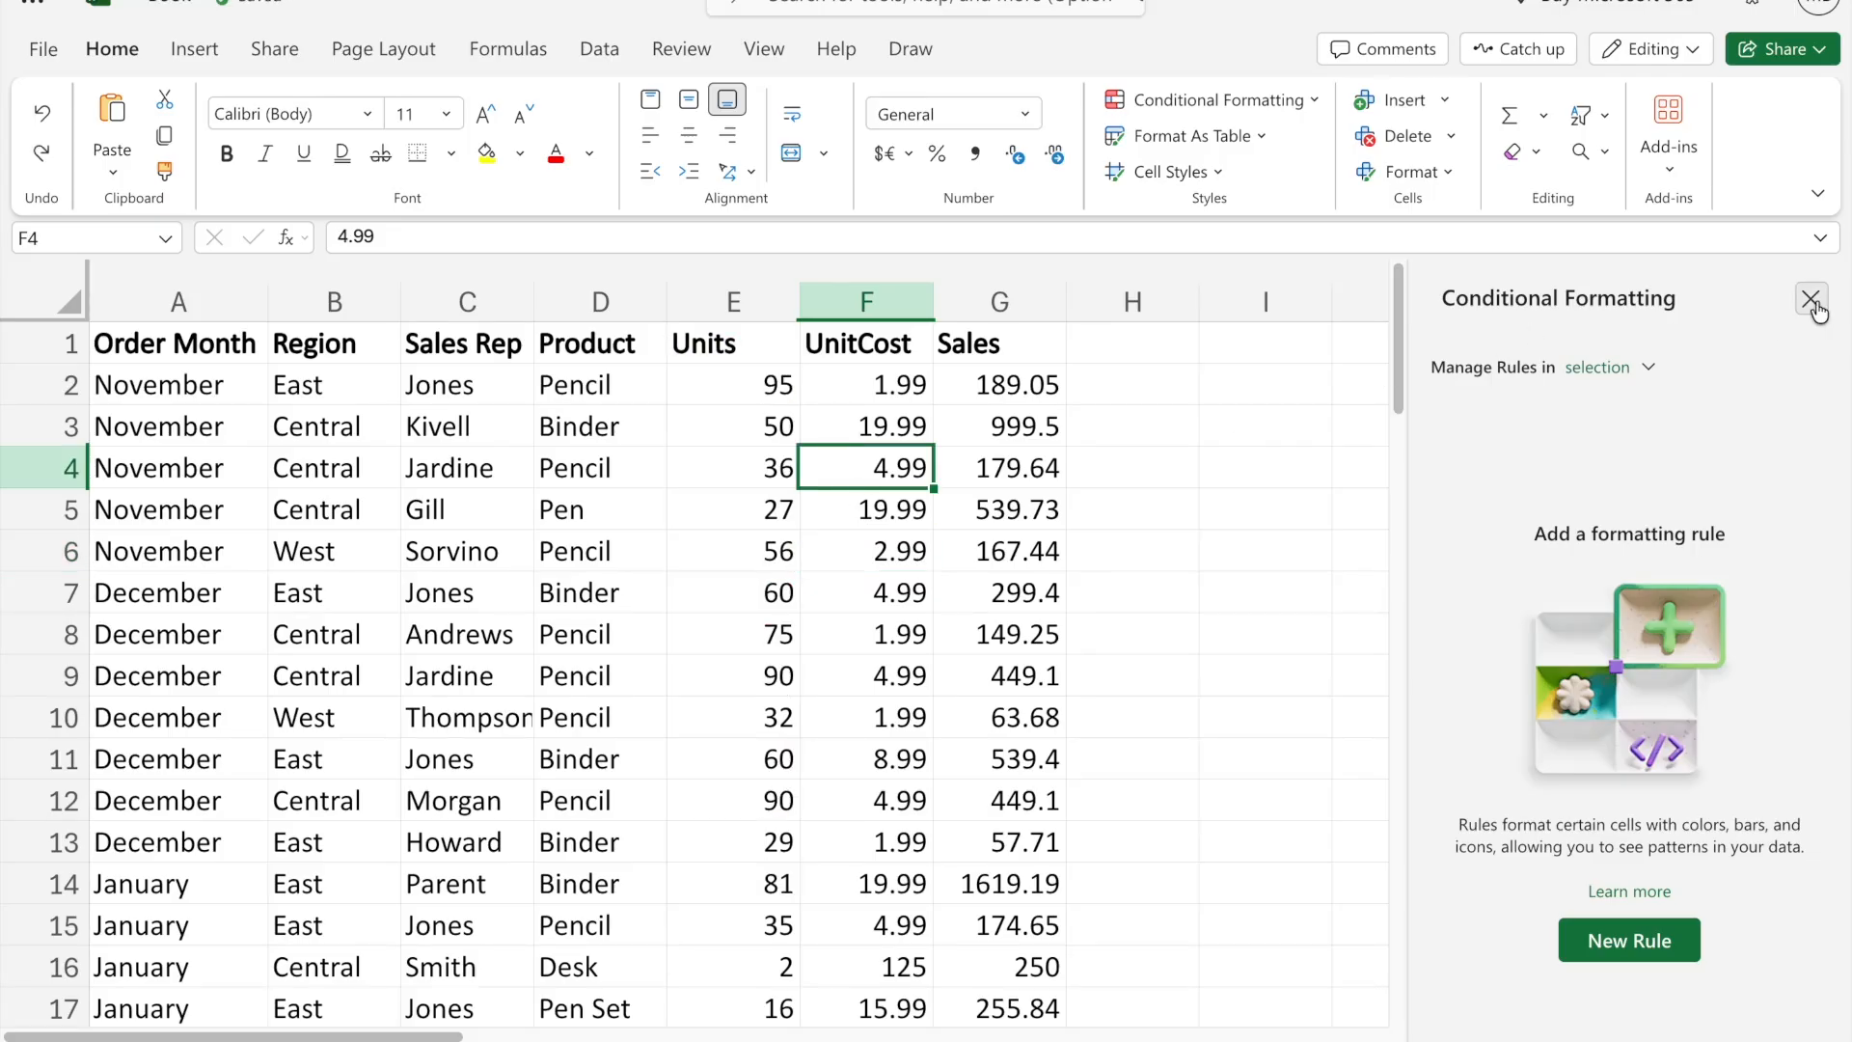
{"action": "left_click", "coordinate": [1811, 299]}
{"action": "left_click", "coordinate": [866, 583]}
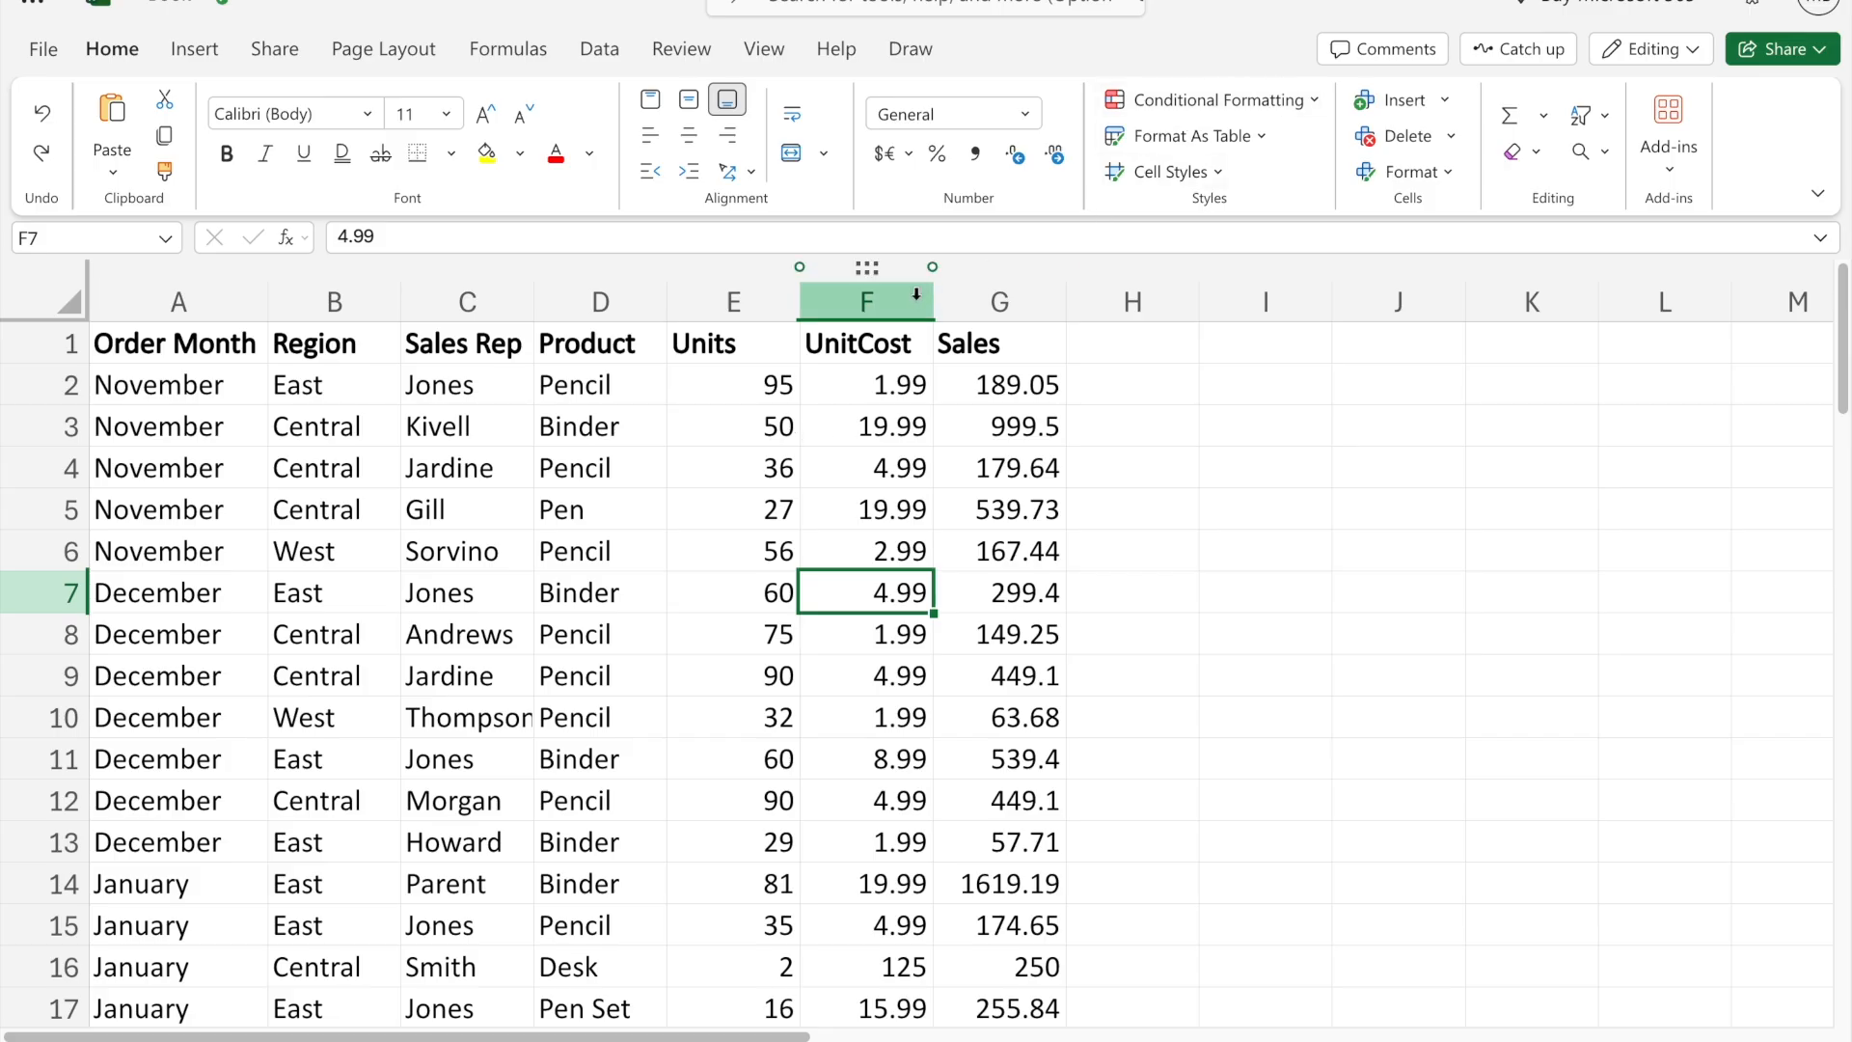
- Highlight the top 10 values in the Units column with light red fill and dark red text
{"action": "left_click", "coordinate": [733, 301]}
{"action": "left_click", "coordinate": [1254, 100]}
{"action": "mouse_move", "coordinate": [1223, 219]}
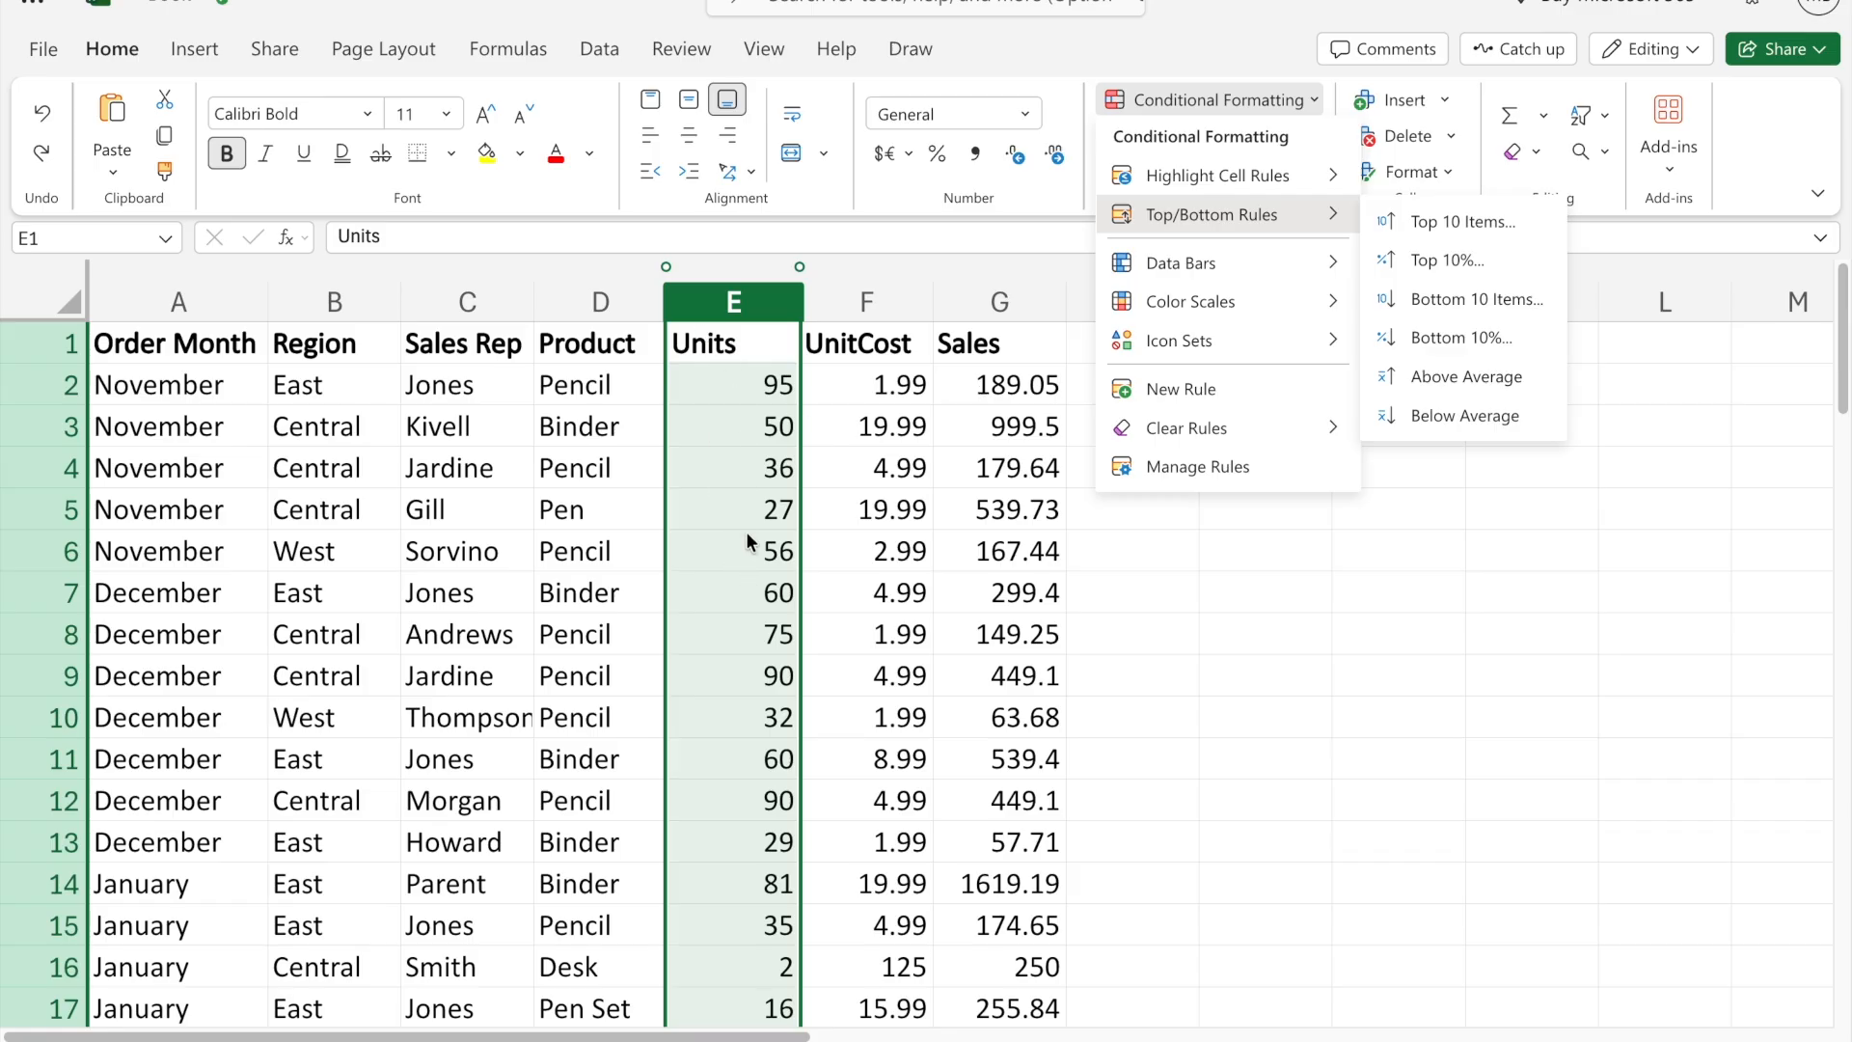
{"action": "left_click", "coordinate": [1424, 220]}
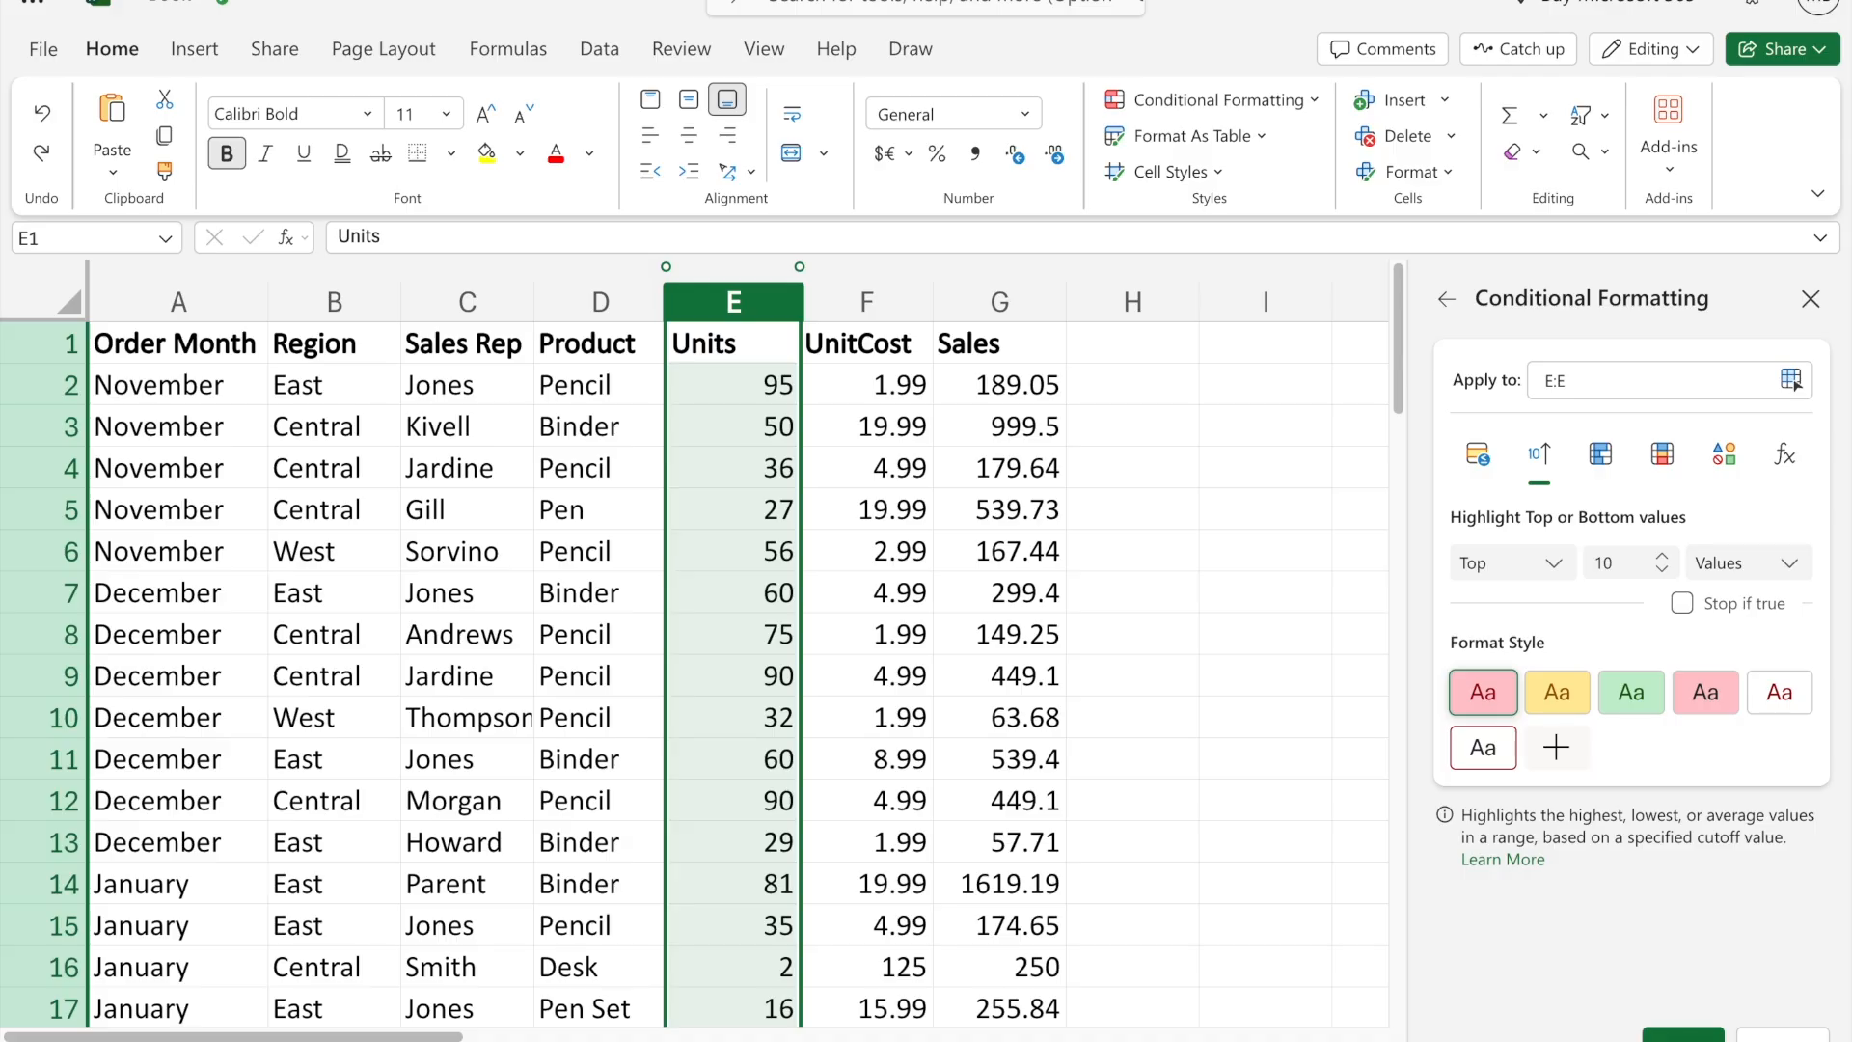
{"action": "left_click", "coordinate": [1684, 1036]}
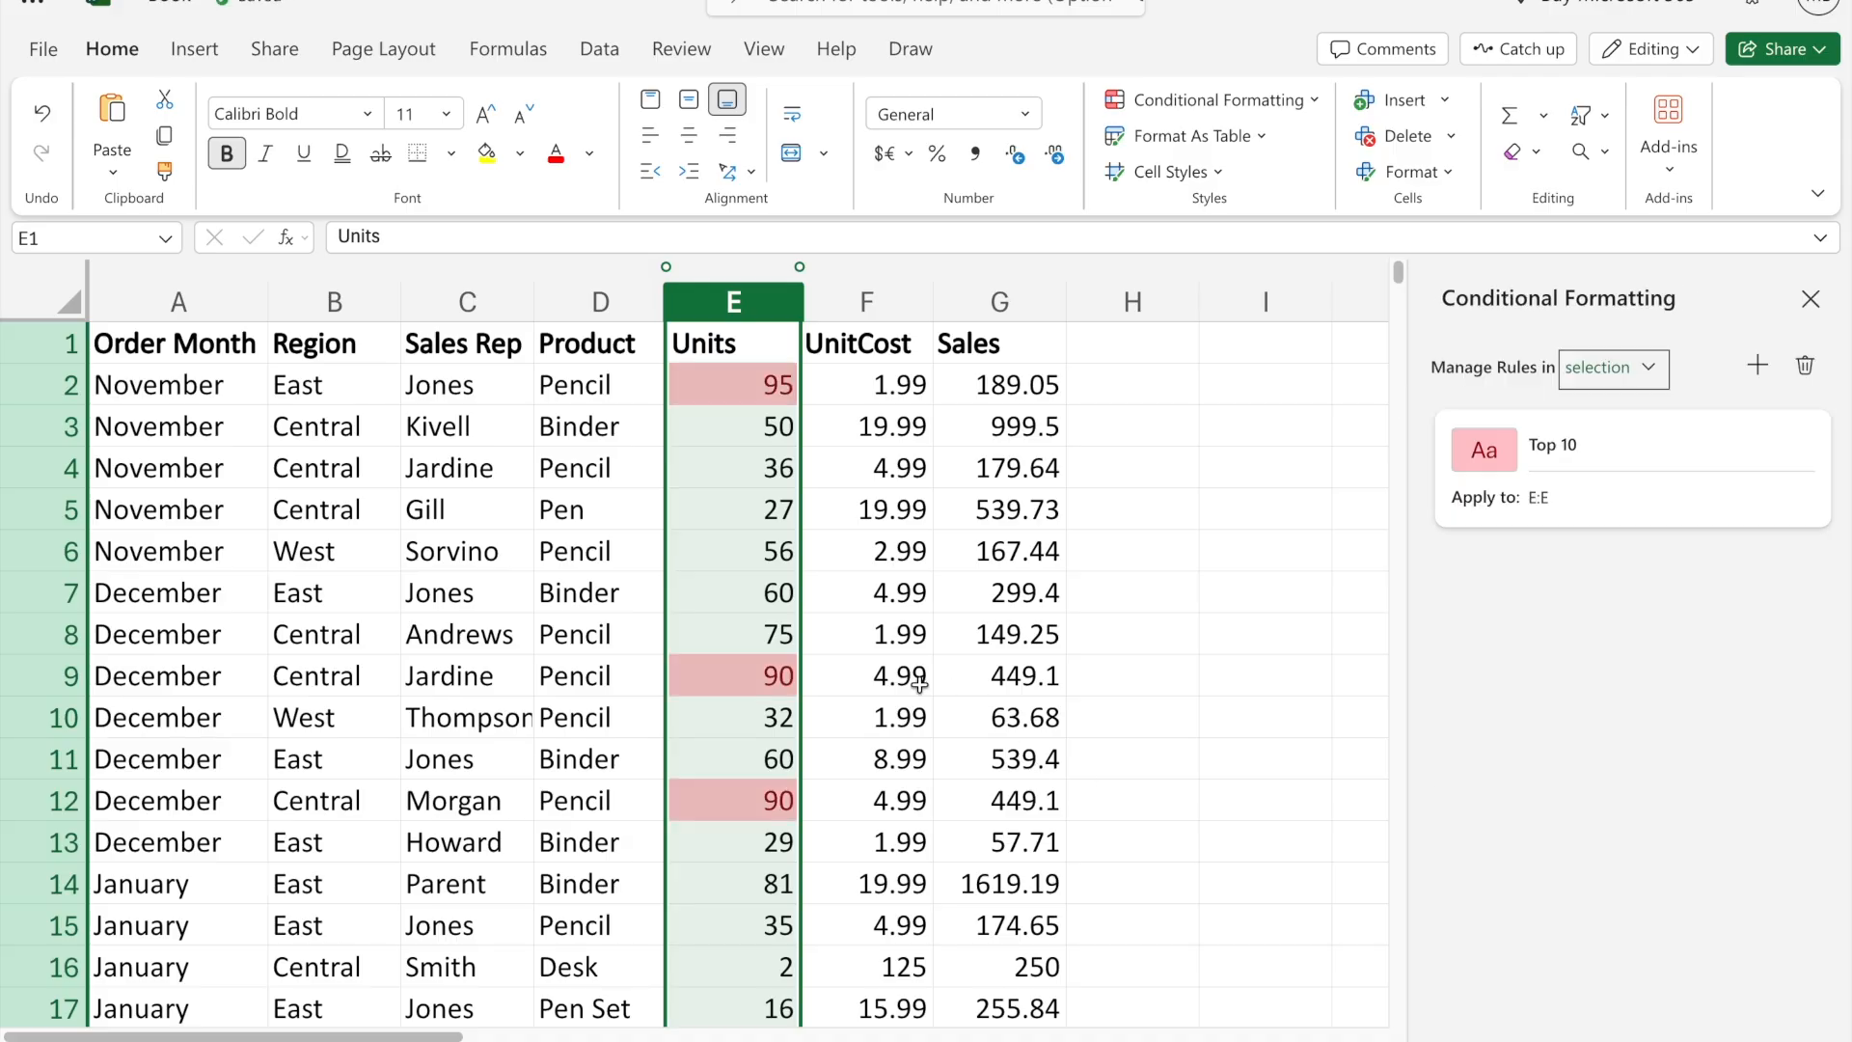
{"action": "scroll", "coordinate": [907, 690], "scroll_direction": "down", "scroll_amount": 5}
{"action": "scroll", "coordinate": [902, 687], "scroll_direction": "up", "scroll_amount": 5}
- Add filters to the table headers and filter the Units column by the light red cell color
{"action": "left_click", "coordinate": [757, 349]}
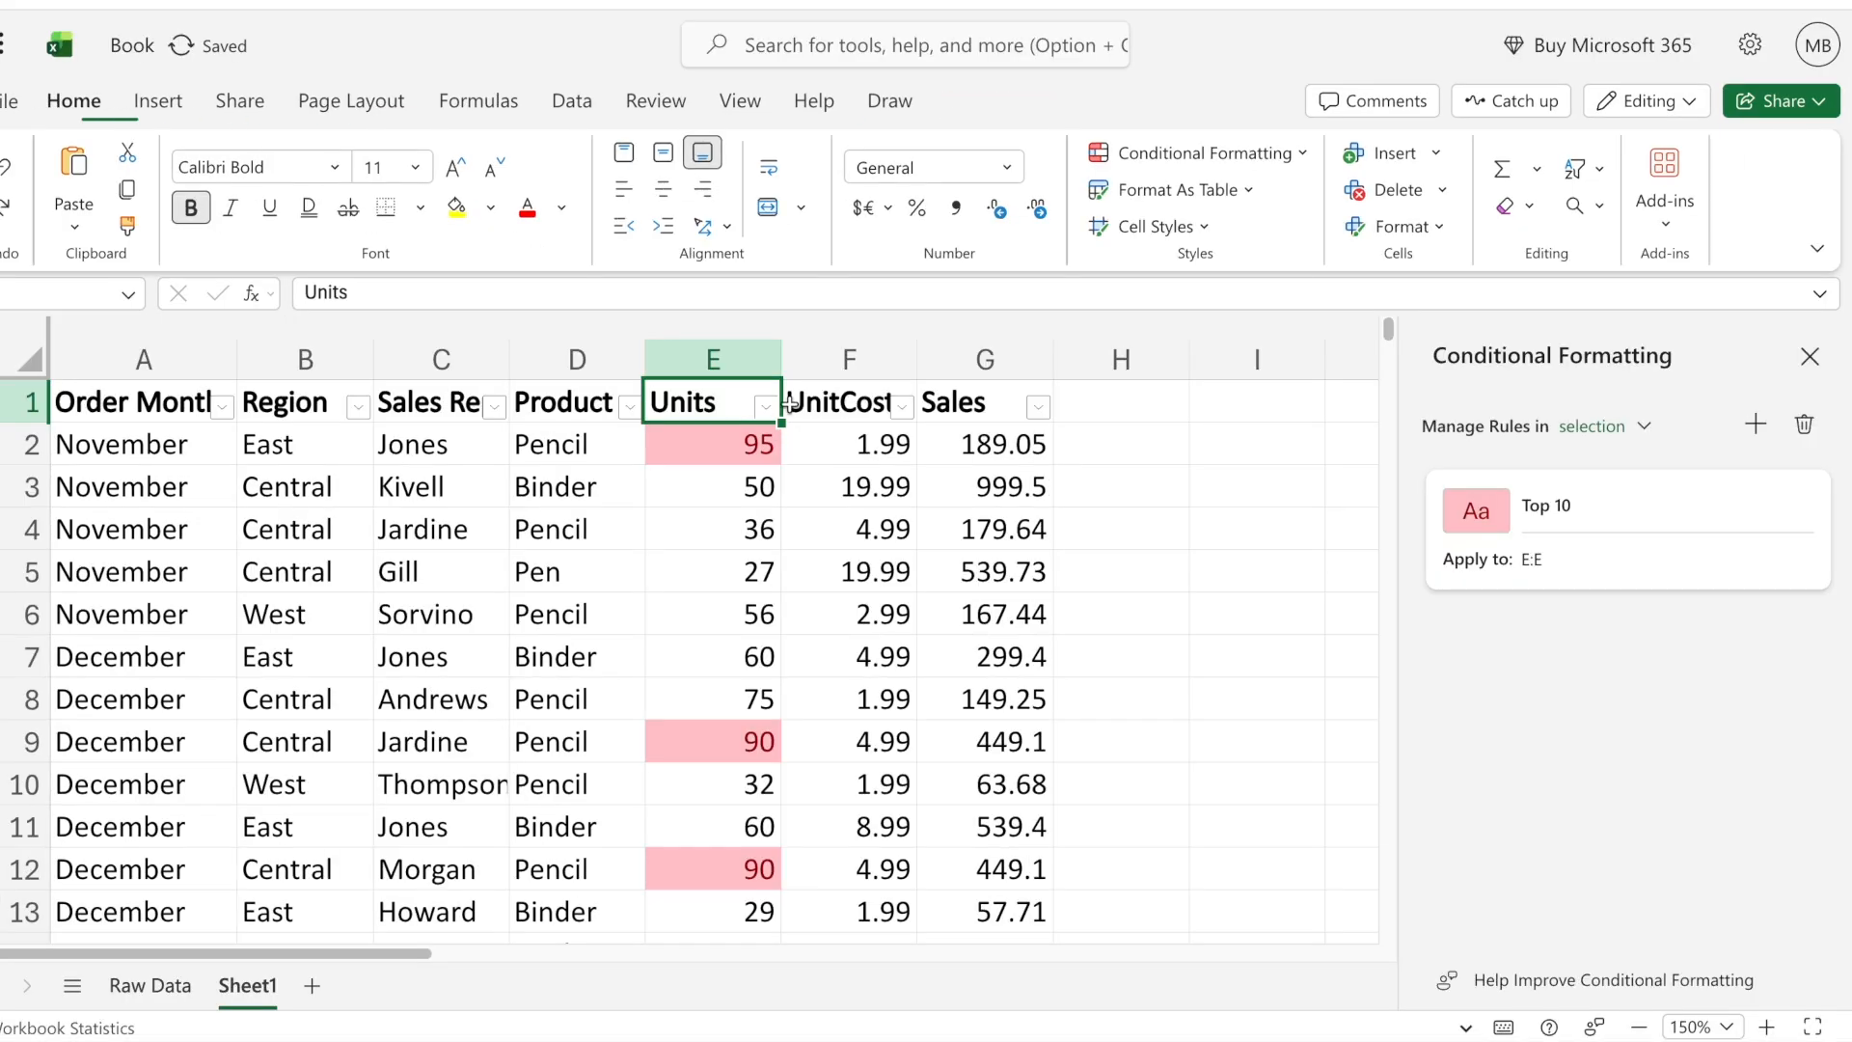
{"action": "key", "text": "ctrl+shift+l"}
{"action": "left_click", "coordinate": [782, 348]}
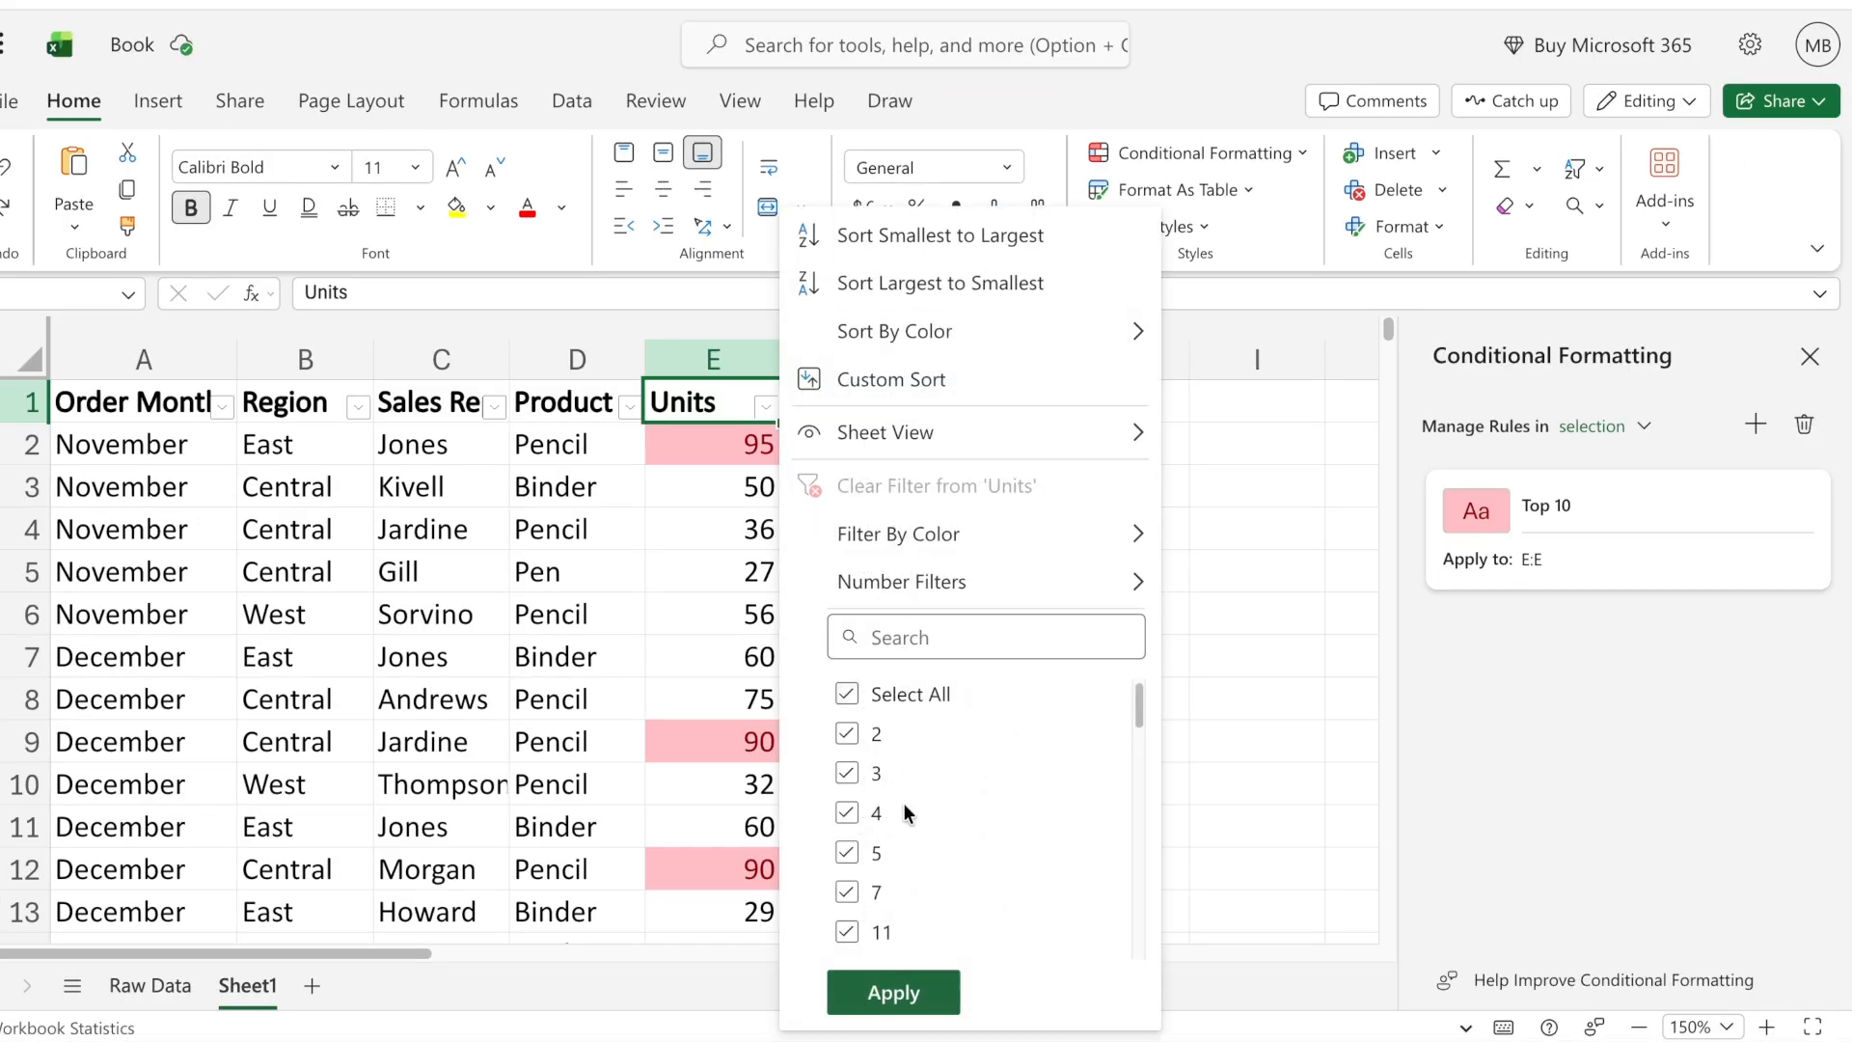
{"action": "mouse_move", "coordinate": [903, 532]}
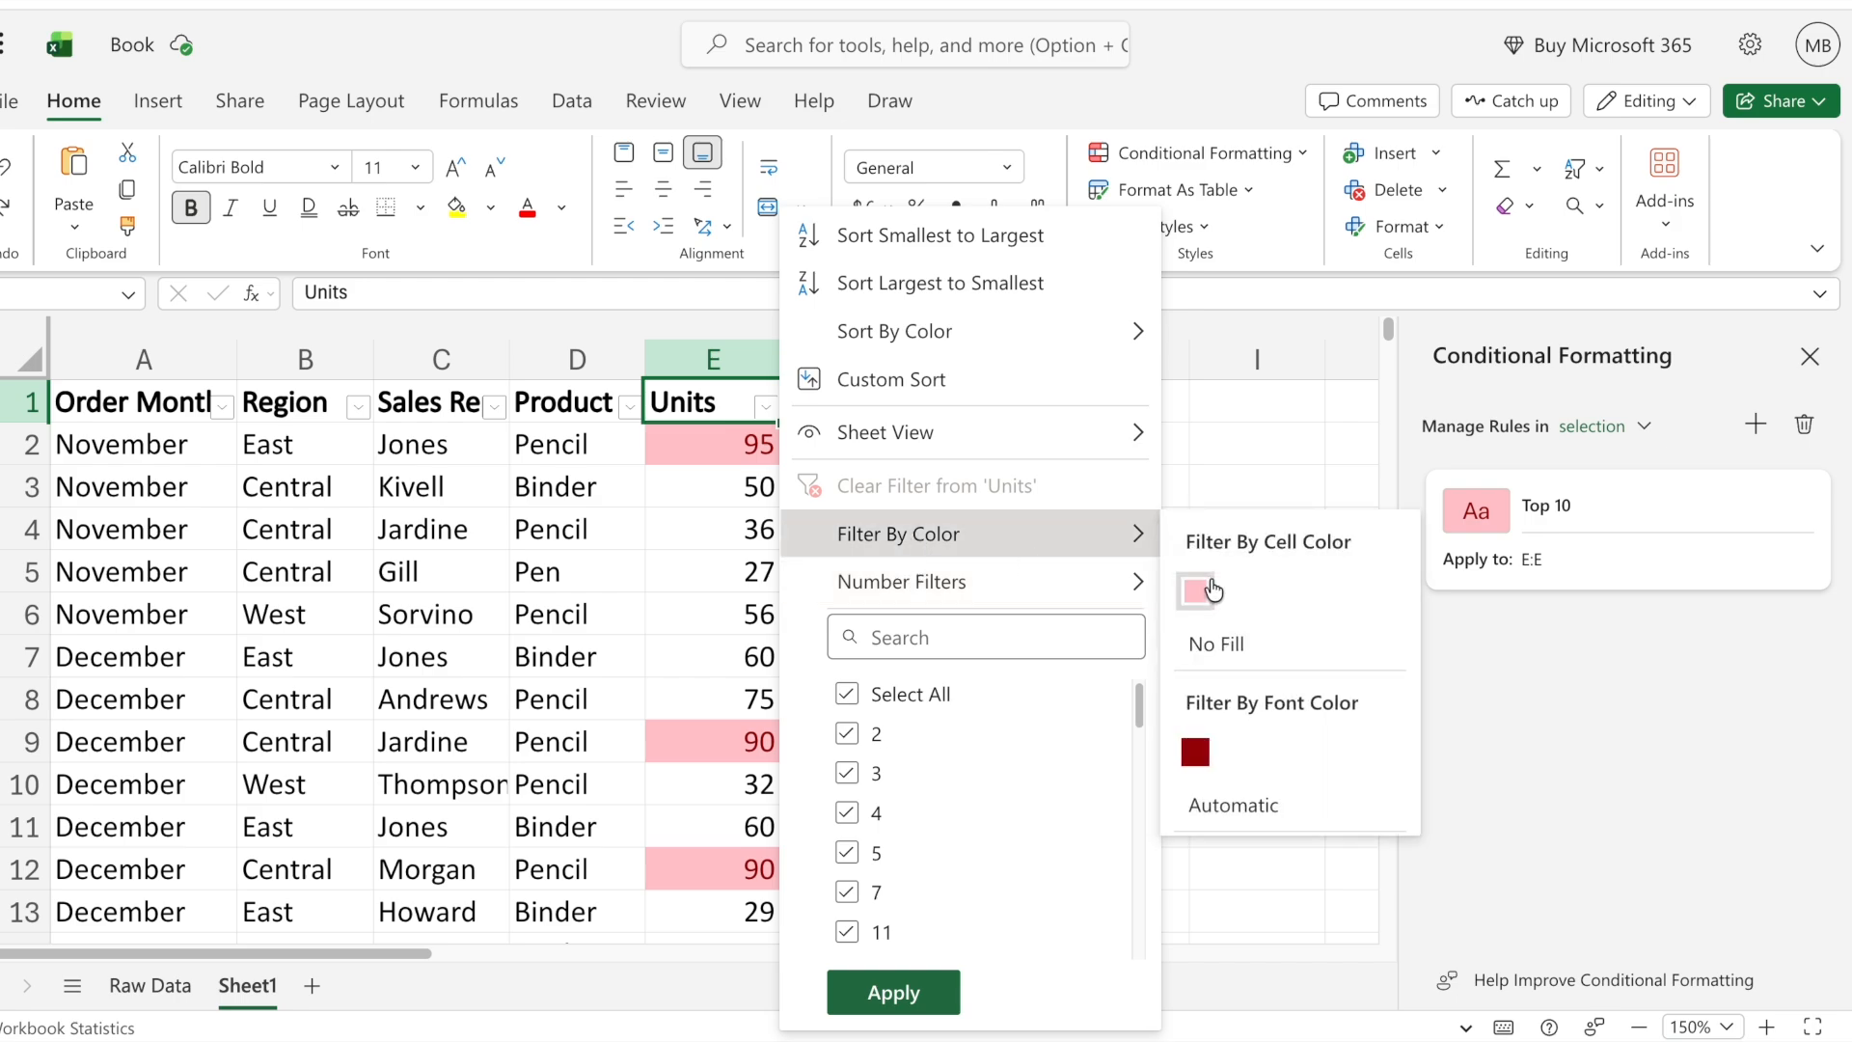
{"action": "left_click", "coordinate": [1195, 590]}
{"action": "left_click", "coordinate": [849, 526]}
{"action": "scroll", "coordinate": [910, 686], "scroll_direction": "down", "scroll_amount": 1}
{"action": "scroll", "coordinate": [909, 680], "scroll_direction": "up", "scroll_amount": 3}
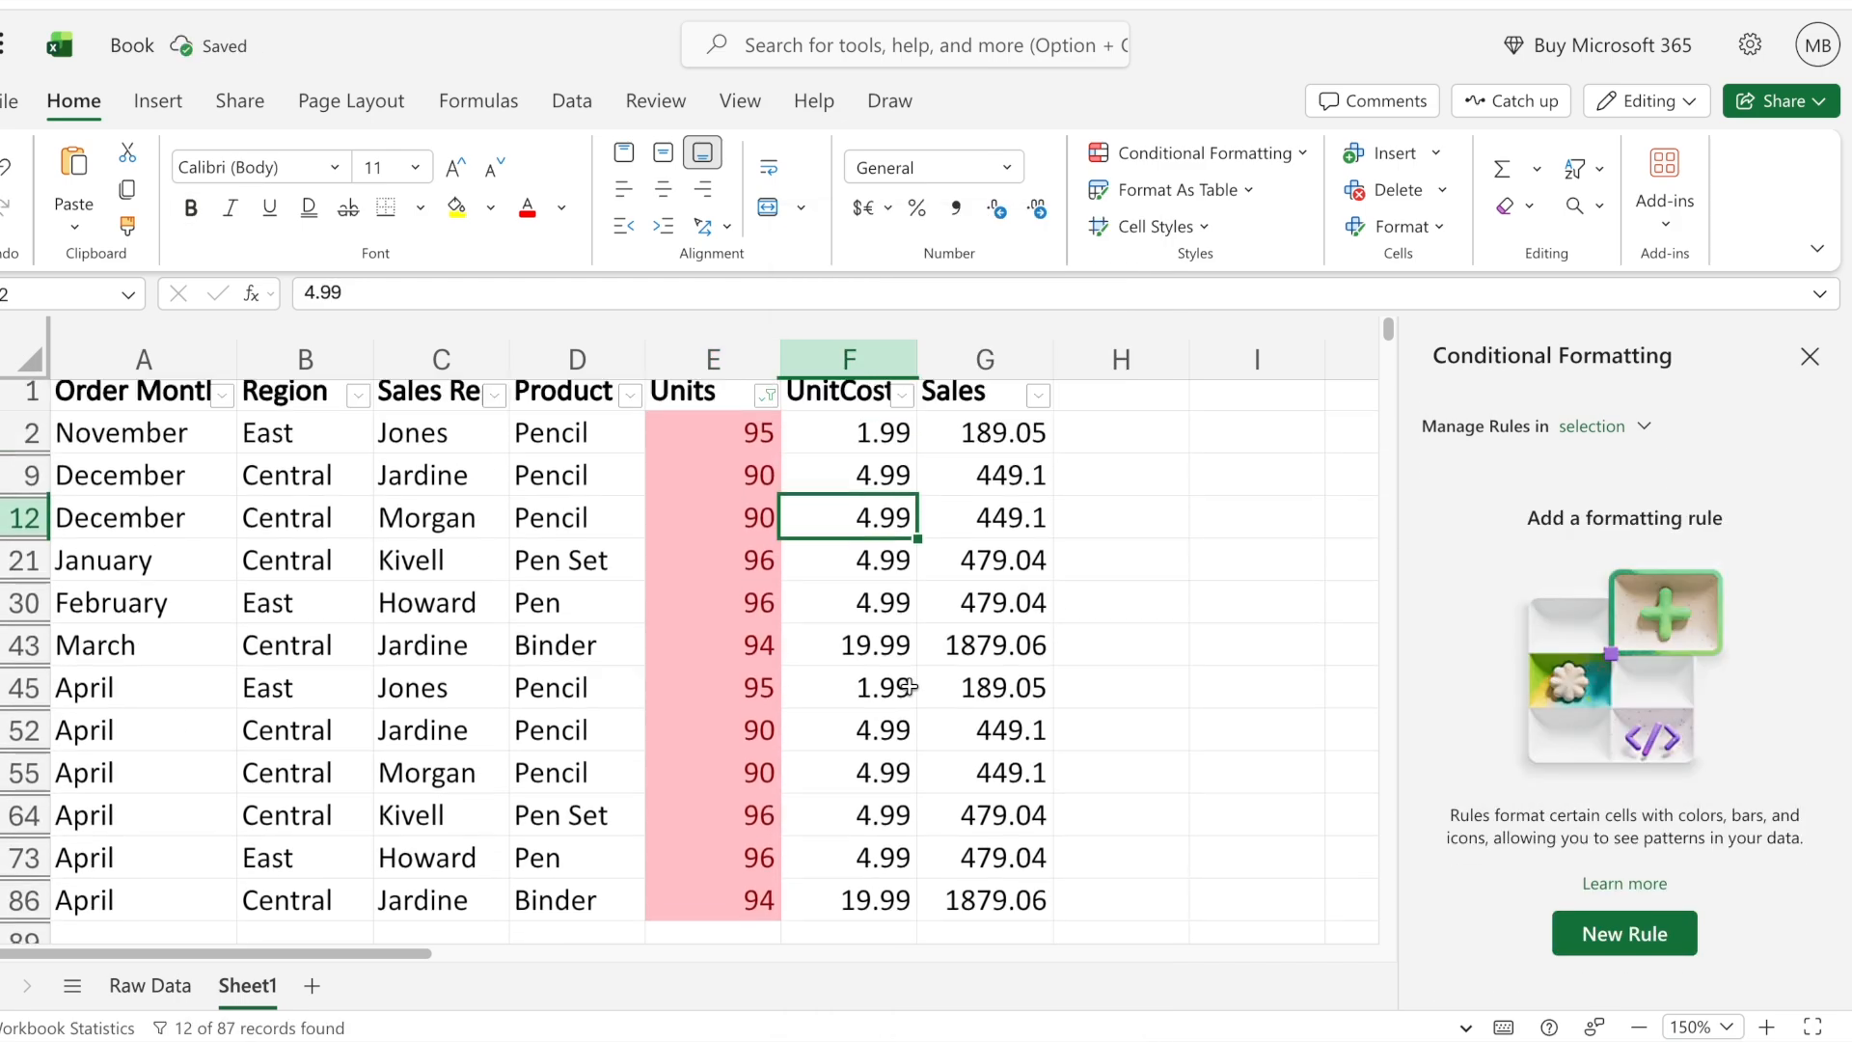
- Select the filtered Units values from row 2 to row 86 and examine them
{"action": "left_click_drag", "start_coordinate": [748, 444], "coordinate": [748, 911]}
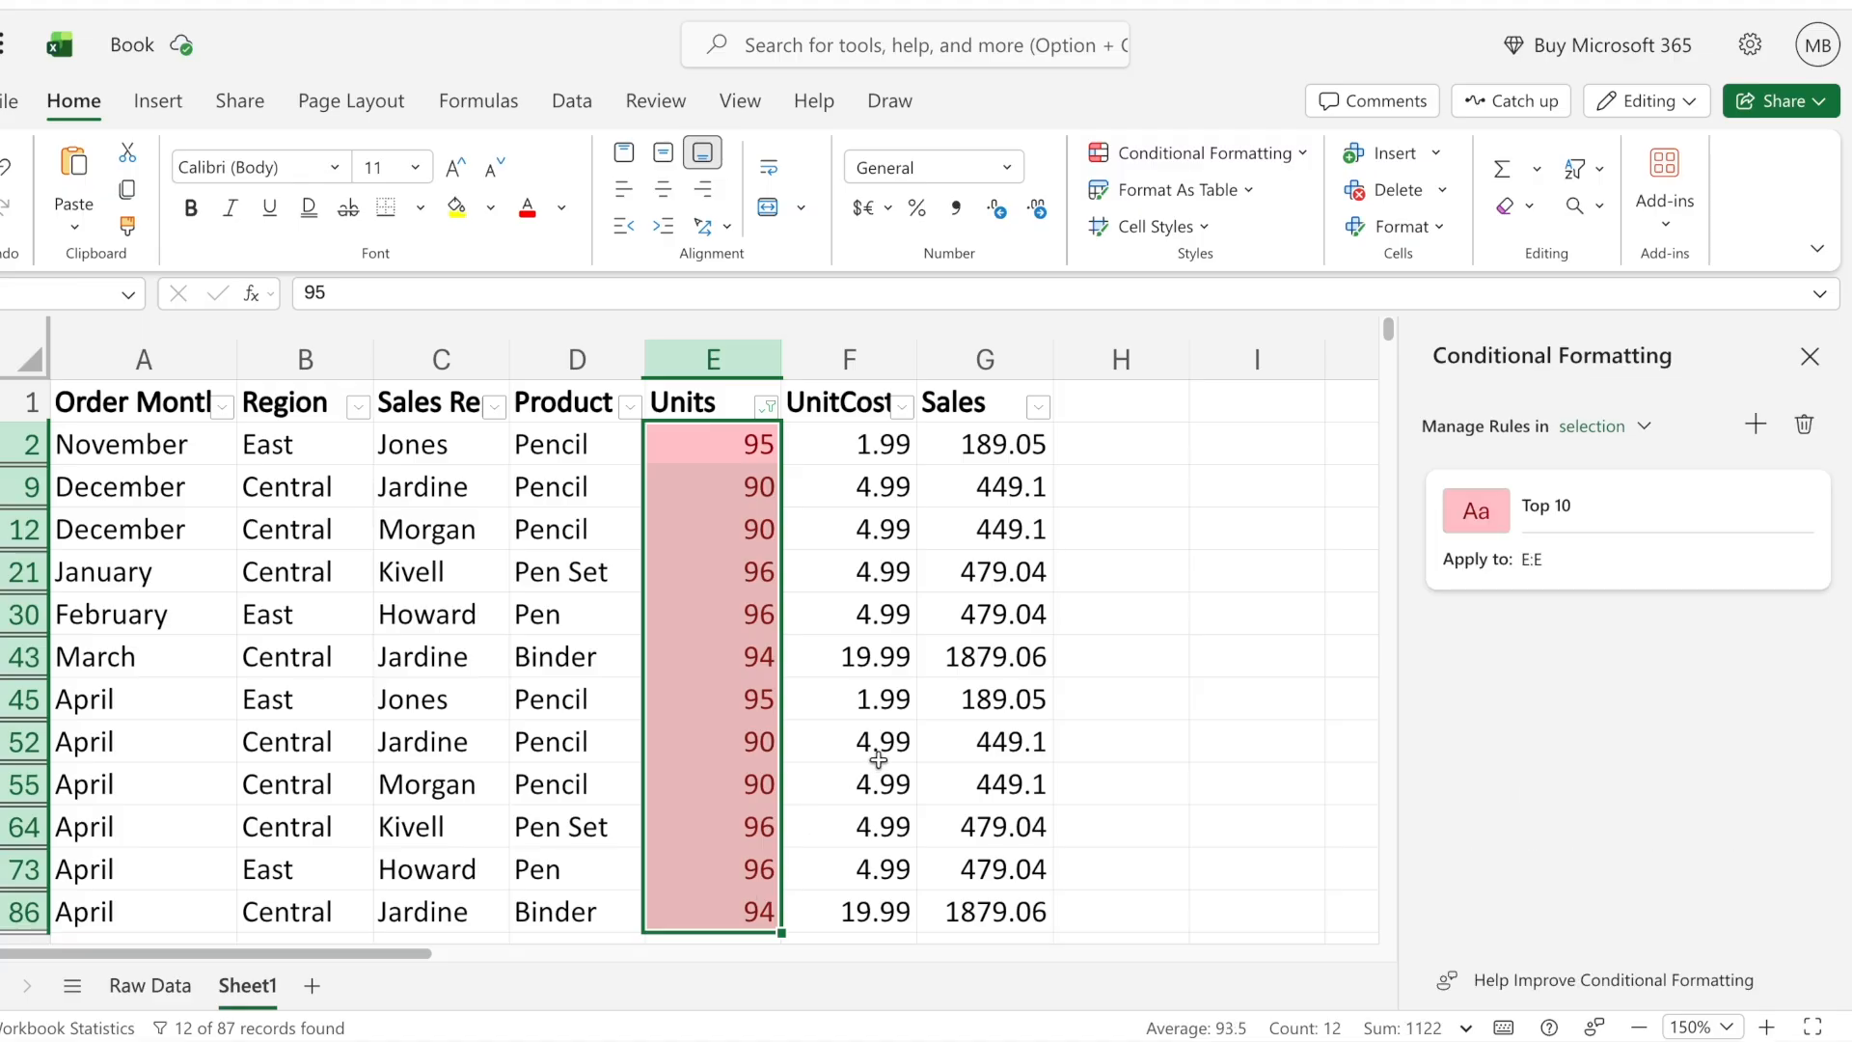
{"action": "scroll", "coordinate": [878, 760], "scroll_direction": "down", "scroll_amount": 10}
{"action": "scroll", "coordinate": [878, 761], "scroll_direction": "up", "scroll_amount": 10}
- Undo the color filter, the header filters and the top 10 rule on the Units column
{"action": "left_click", "coordinate": [716, 360]}
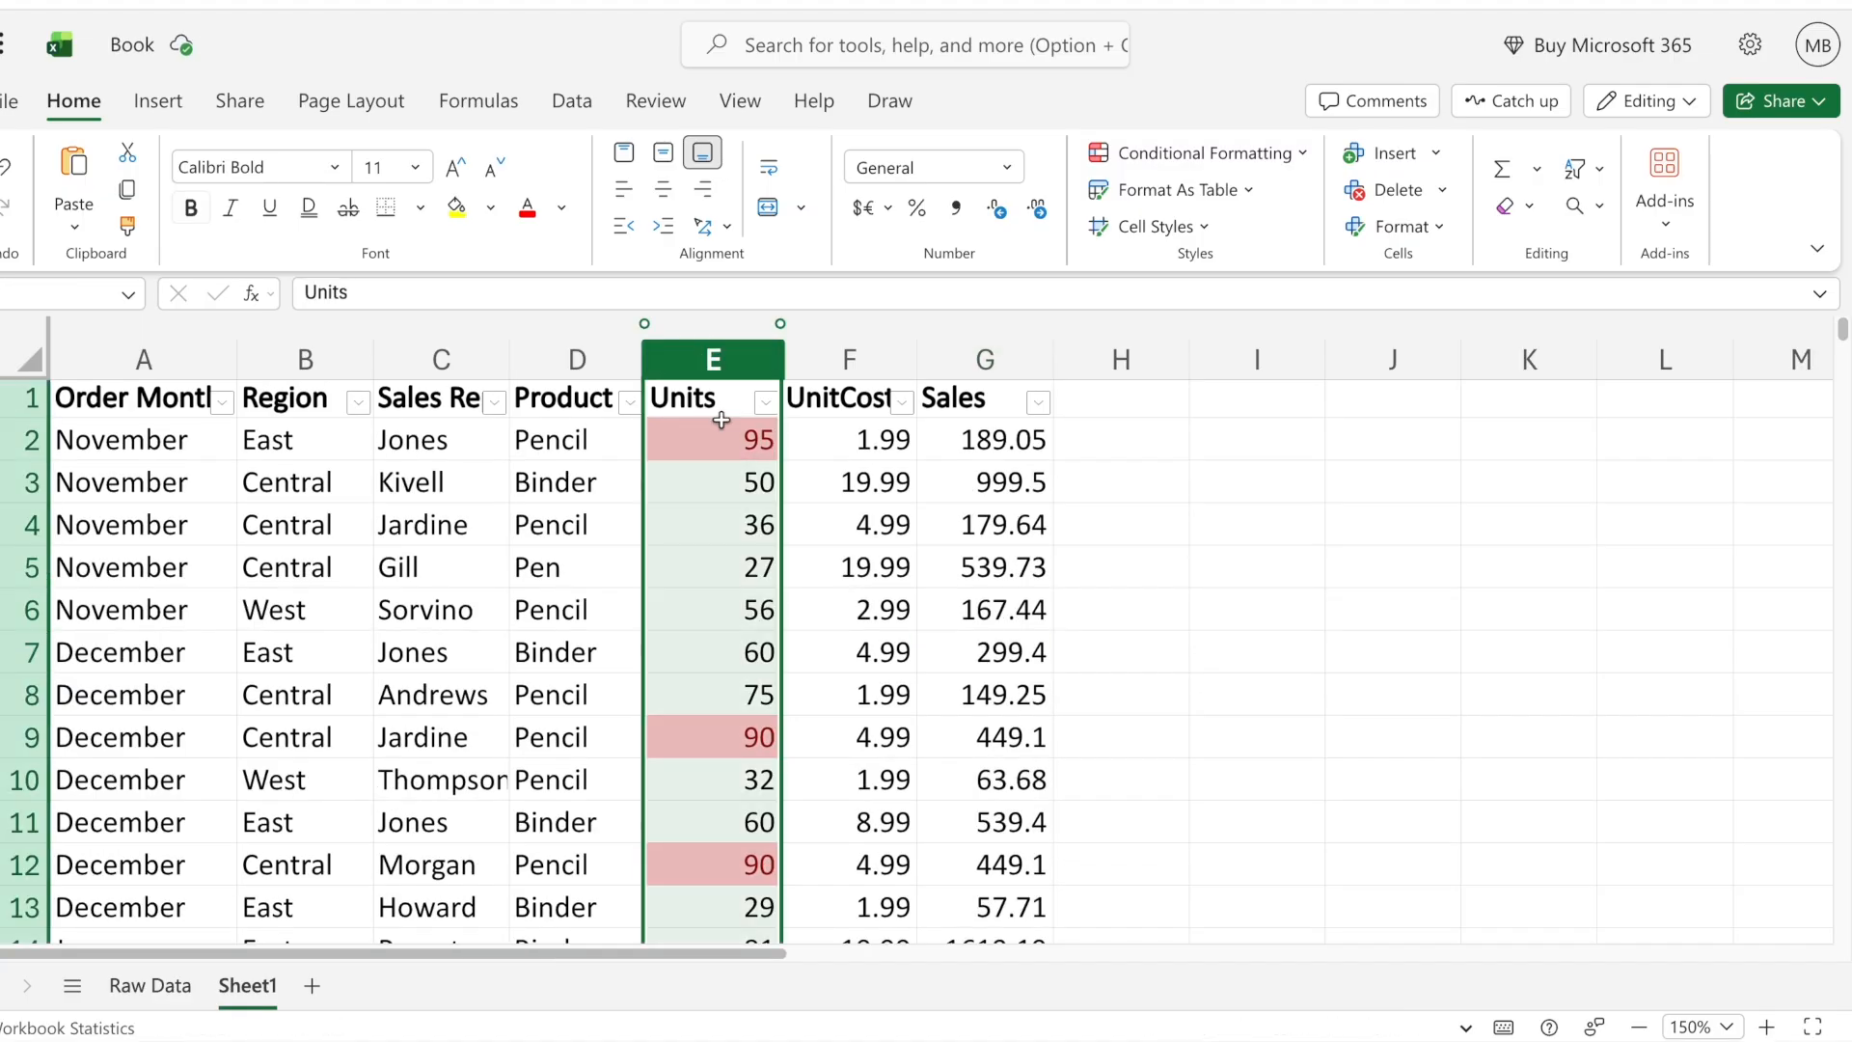
{"action": "left_click", "coordinate": [733, 471]}
{"action": "key", "text": "super+z"}
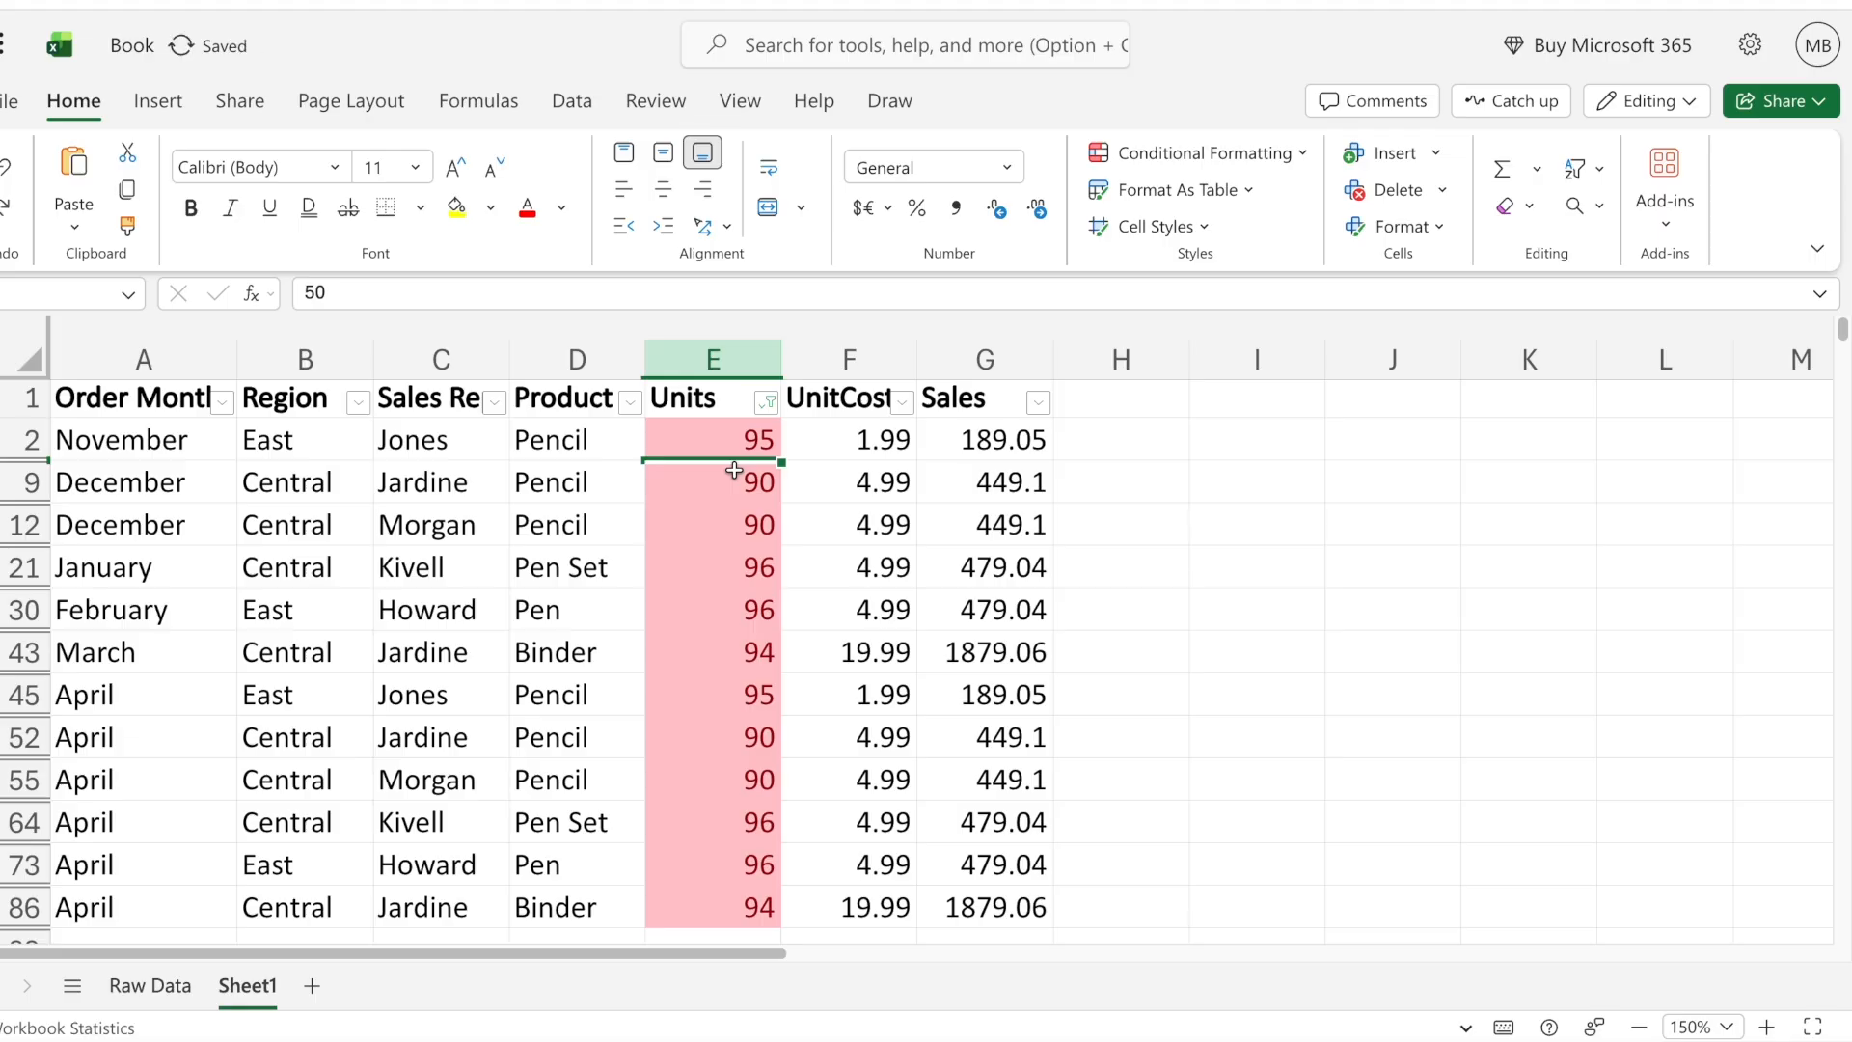
{"action": "key", "text": "super+z"}
{"action": "key", "text": "super+z"}
{"action": "key", "text": "super+z"}
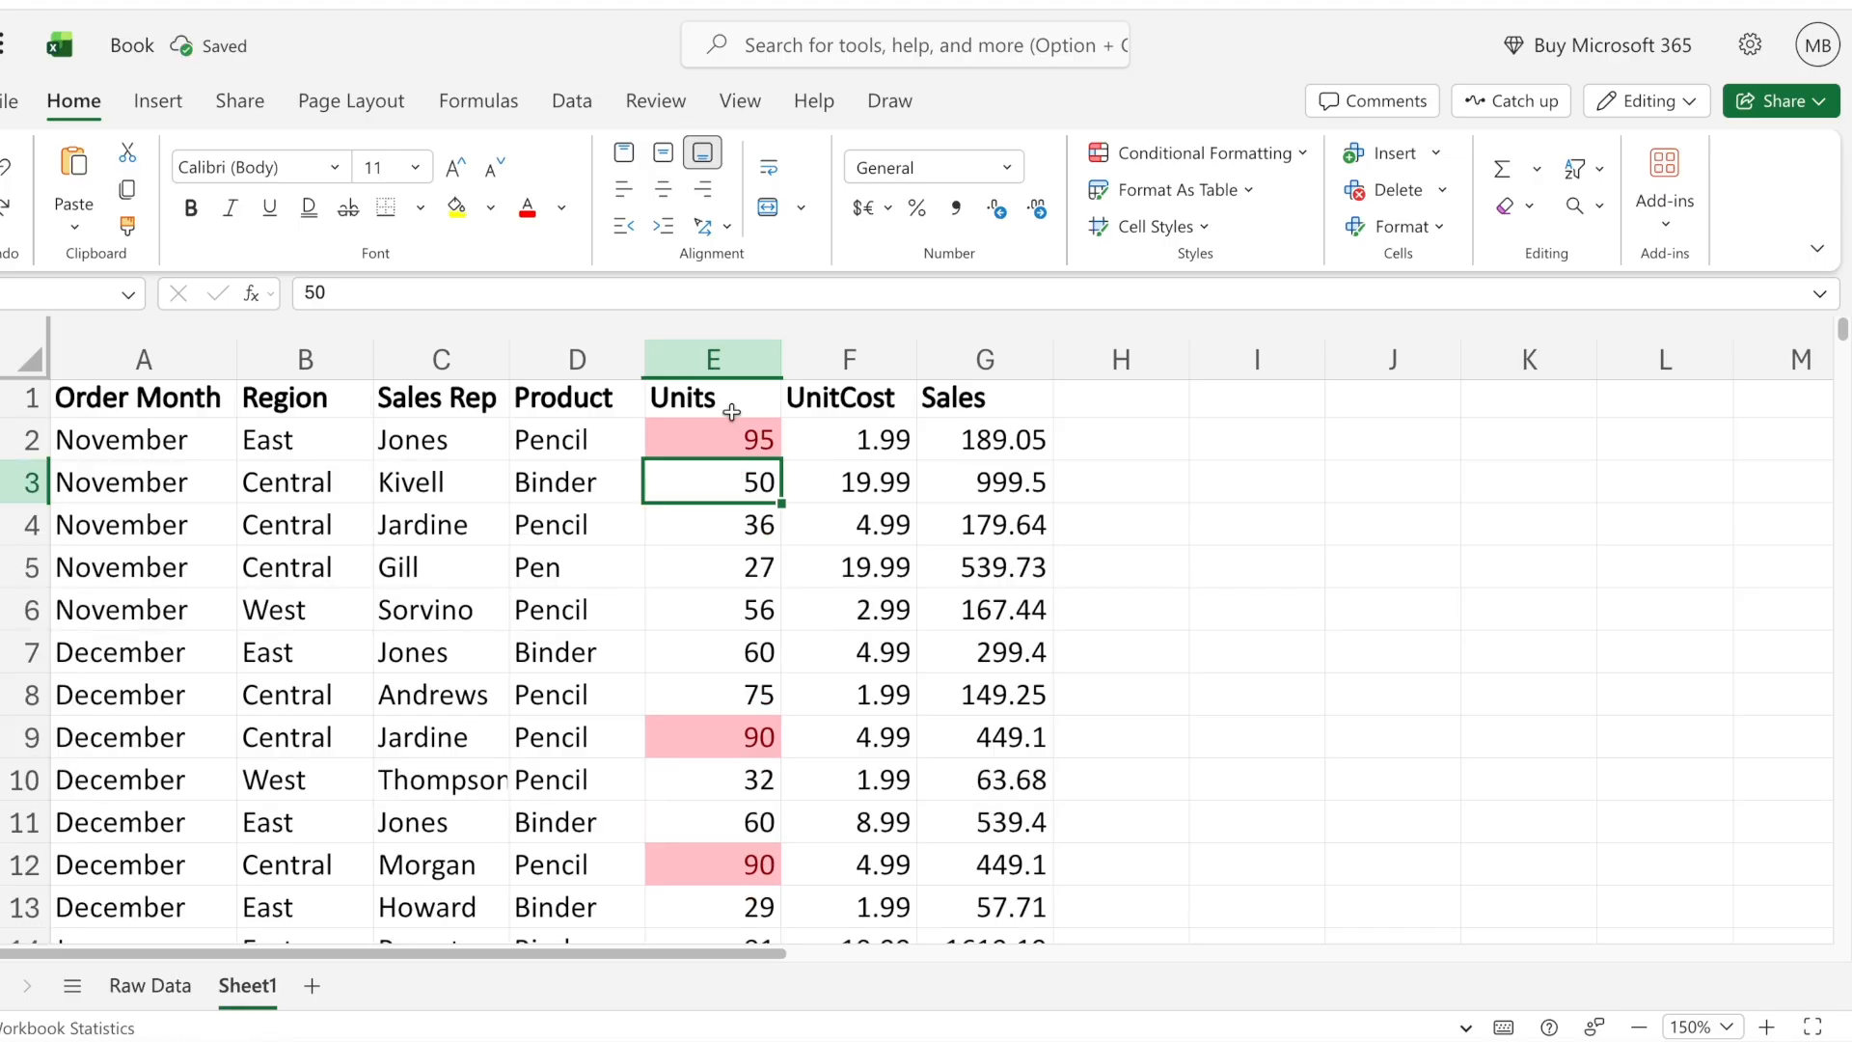
- Highlight the top 10 percent of values in the Units column with light red fill and dark red text, and review them
{"action": "left_click", "coordinate": [715, 359]}
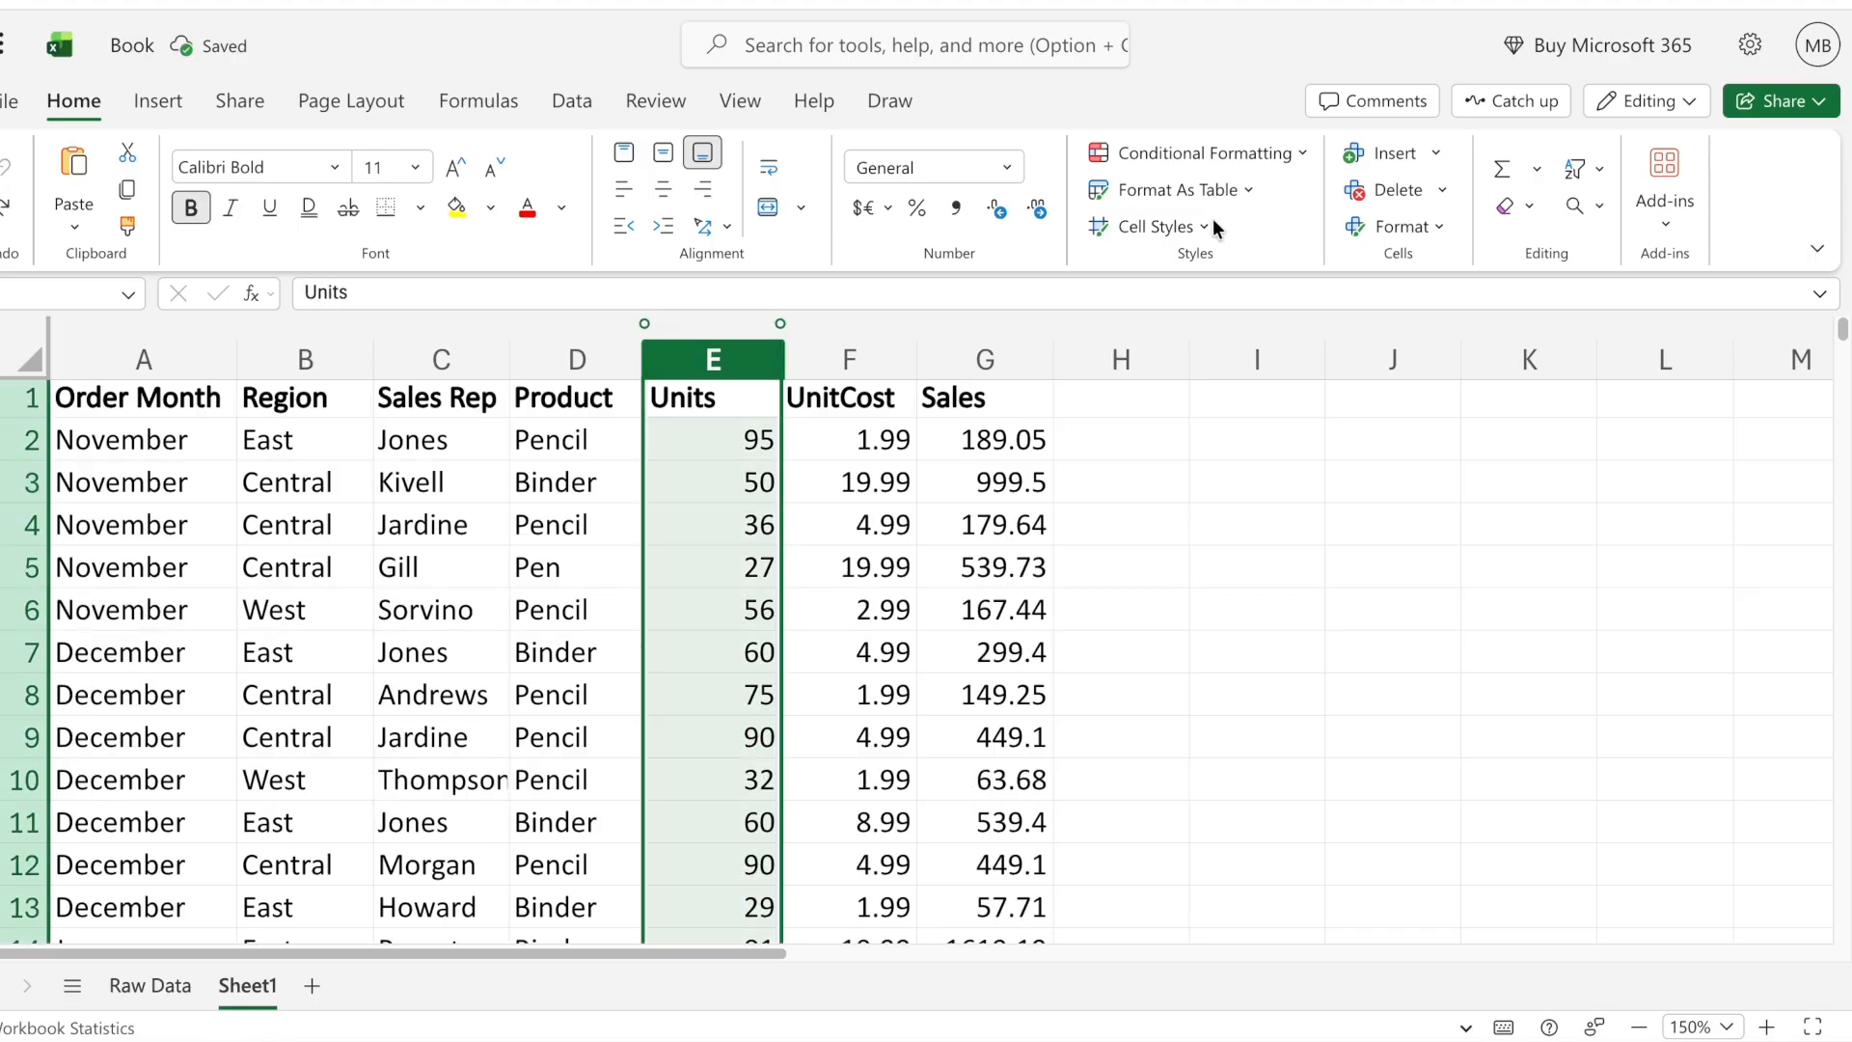
{"action": "left_click", "coordinate": [1243, 154]}
{"action": "mouse_move", "coordinate": [1233, 269]}
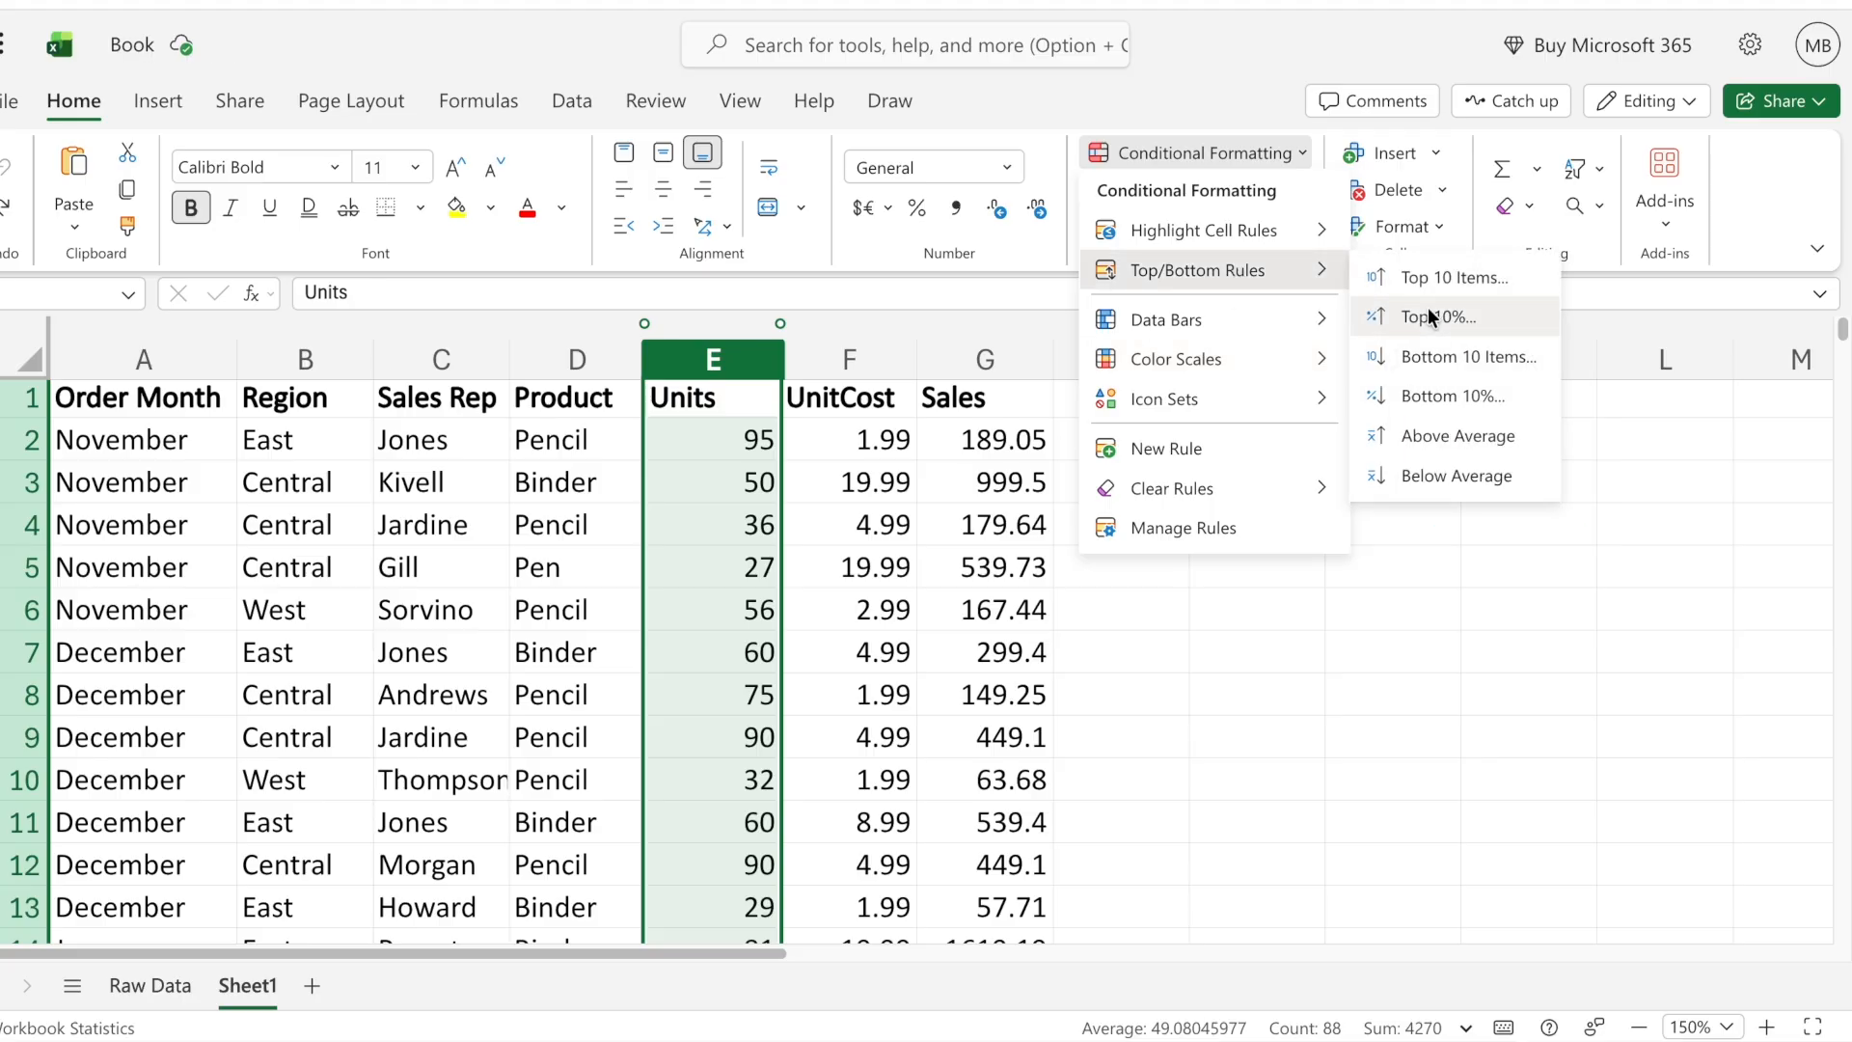
{"action": "left_click", "coordinate": [1429, 314]}
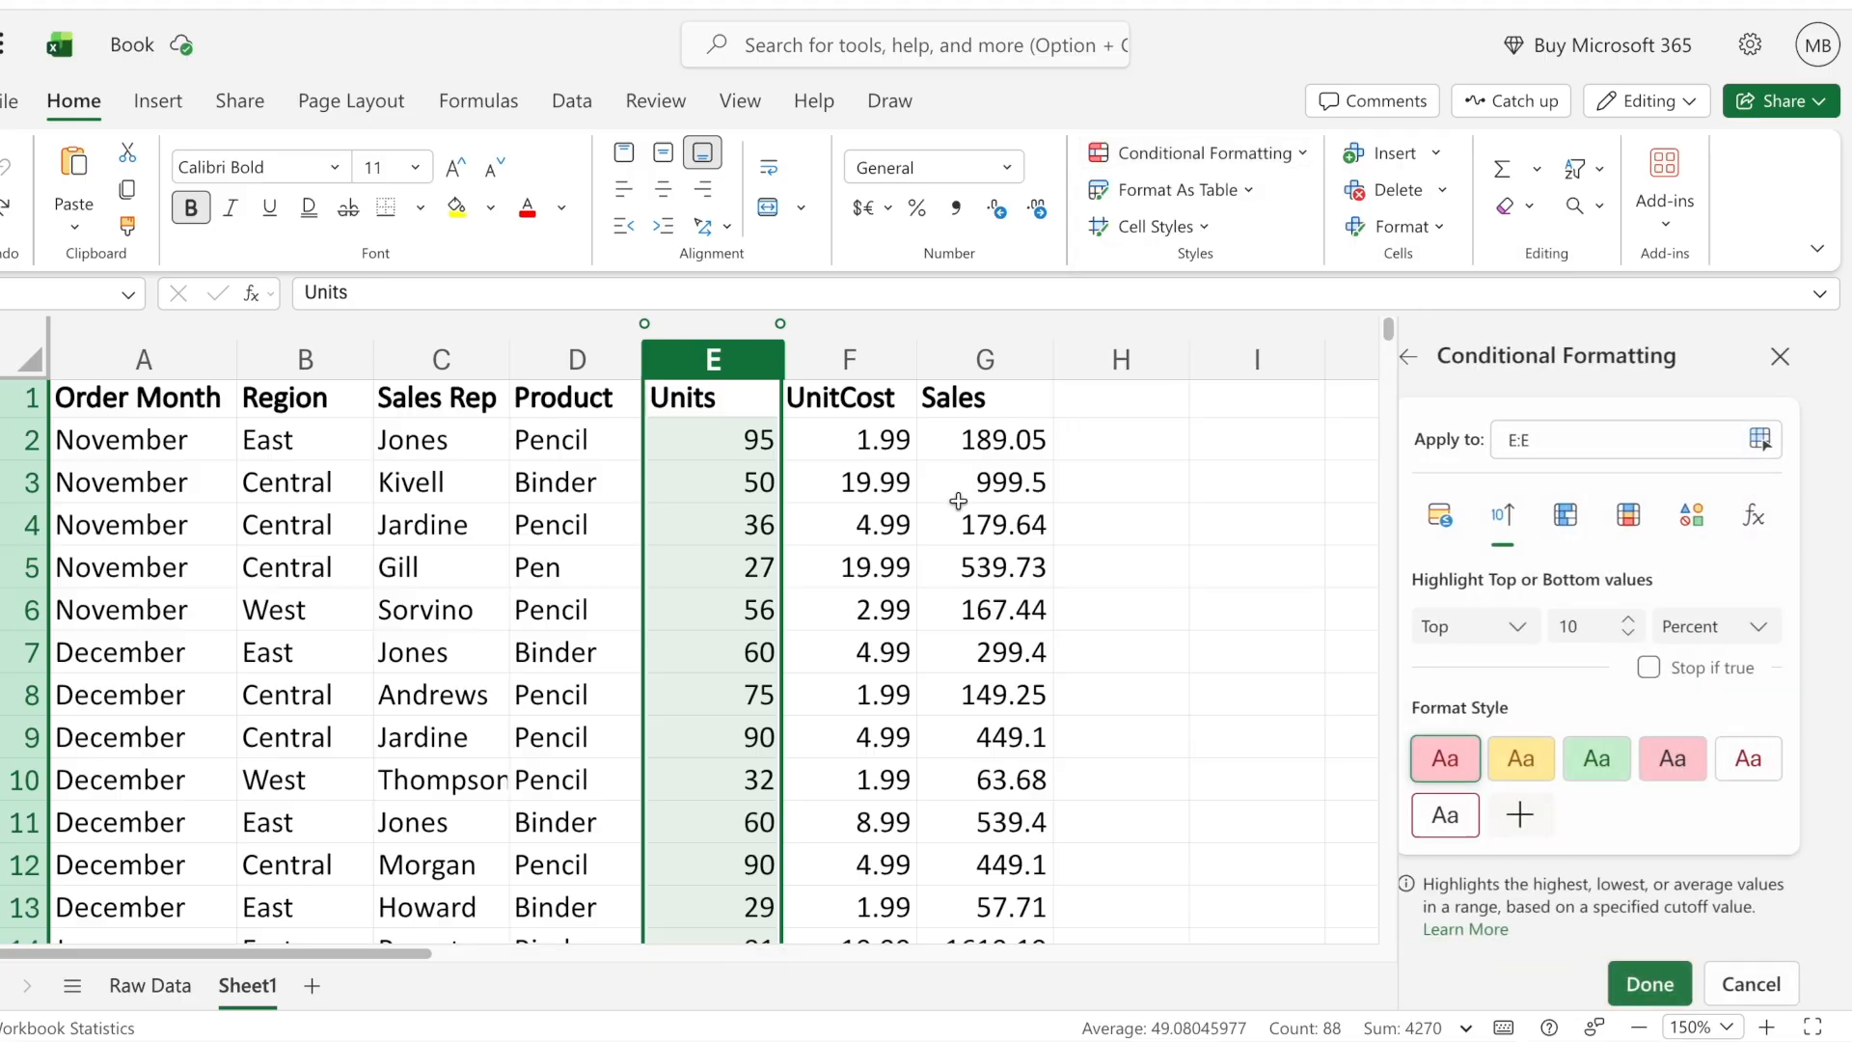
{"action": "left_click", "coordinate": [1667, 994]}
{"action": "left_click", "coordinate": [691, 649]}
{"action": "scroll", "coordinate": [753, 707], "scroll_direction": "down", "scroll_amount": 1}
{"action": "scroll", "coordinate": [751, 711], "scroll_direction": "down", "scroll_amount": 10}
{"action": "scroll", "coordinate": [752, 711], "scroll_direction": "down", "scroll_amount": 6}
{"action": "scroll", "coordinate": [751, 711], "scroll_direction": "up", "scroll_amount": 15}
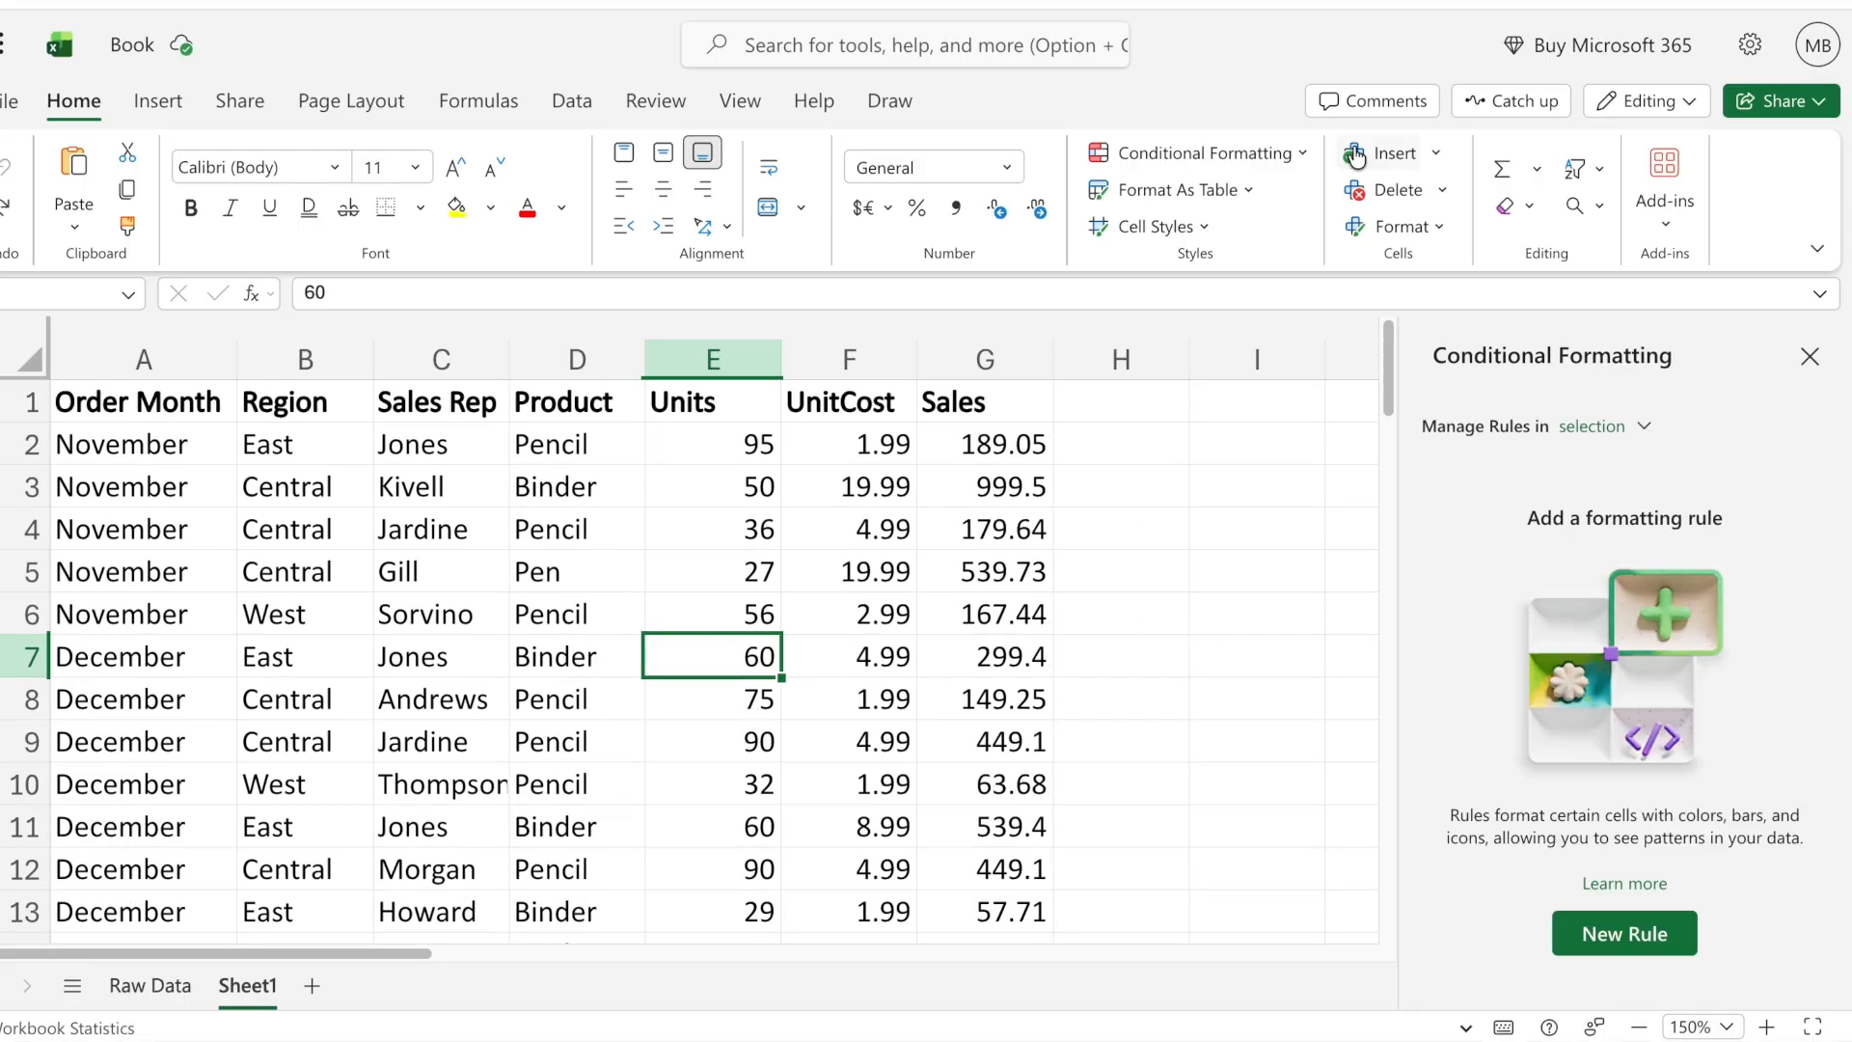
{"action": "left_click", "coordinate": [1287, 164]}
{"action": "mouse_move", "coordinate": [1253, 274]}
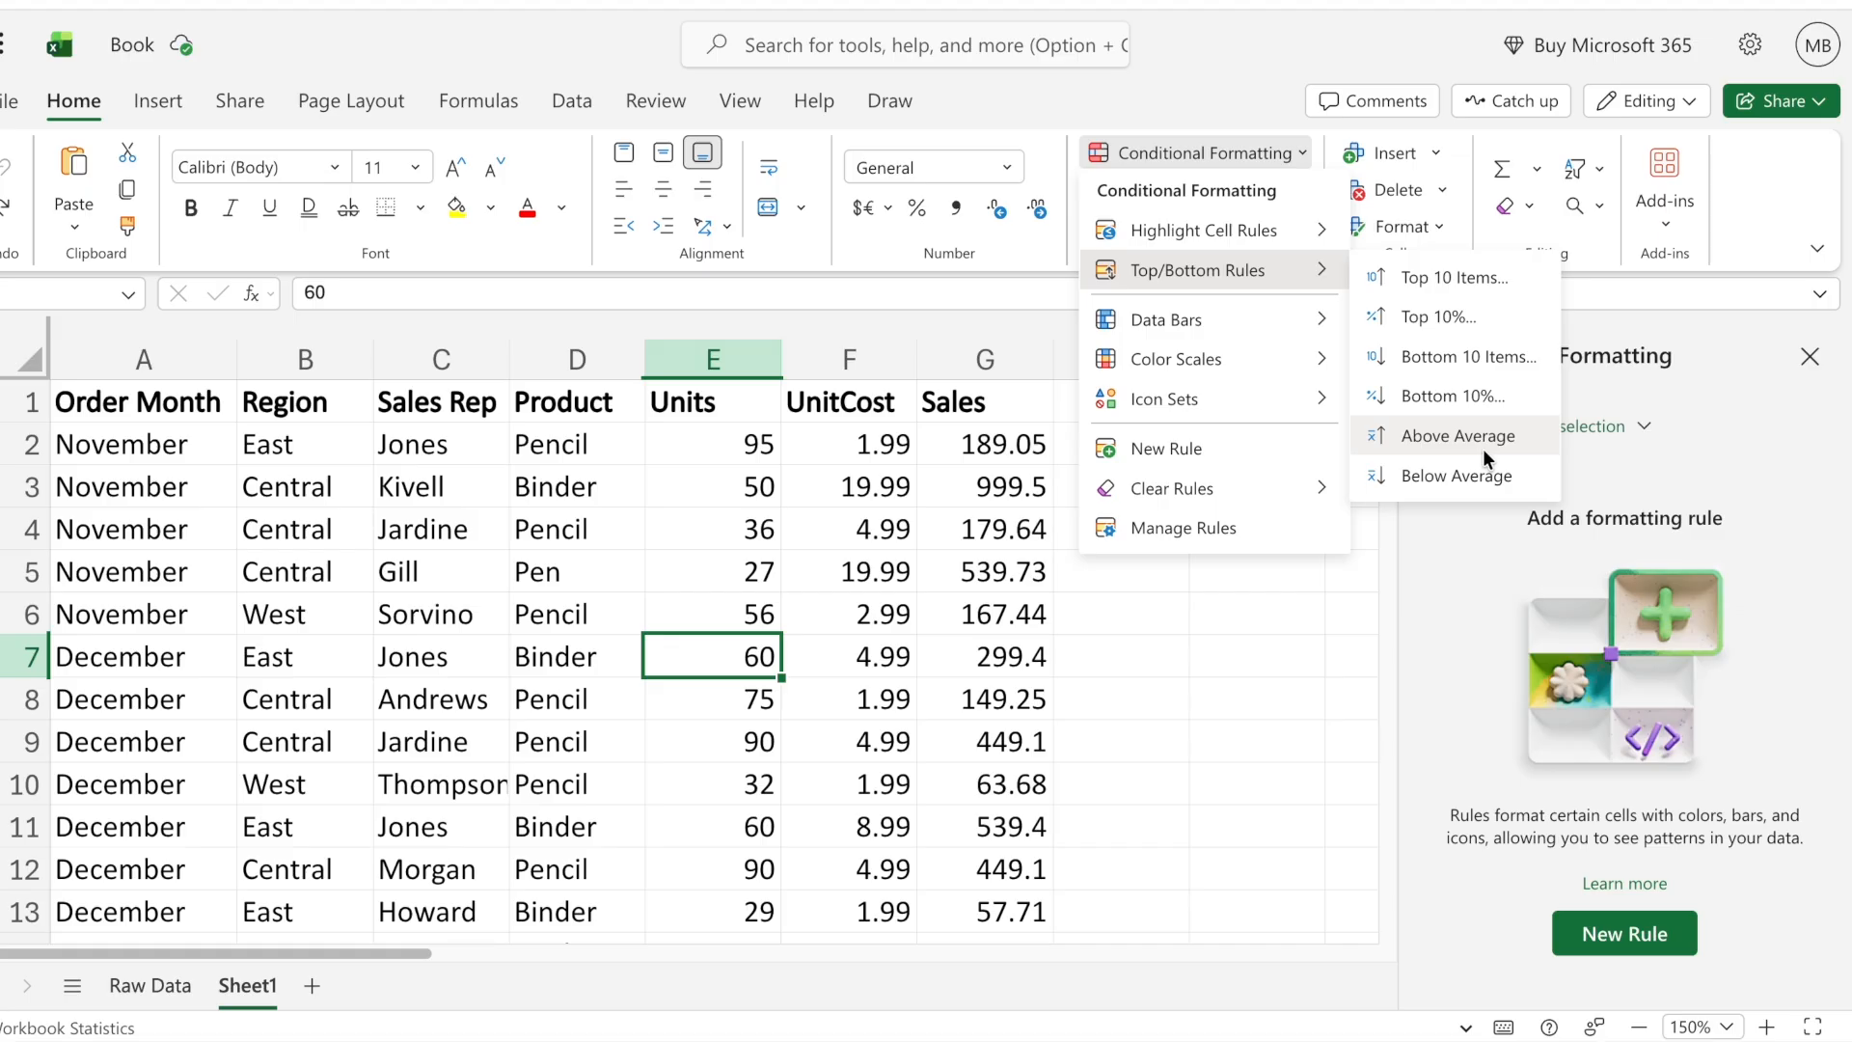
{"action": "left_click", "coordinate": [753, 525]}
- Highlight the above-average values in the Units column with light red fill and dark red text, and review them
{"action": "left_click", "coordinate": [718, 359]}
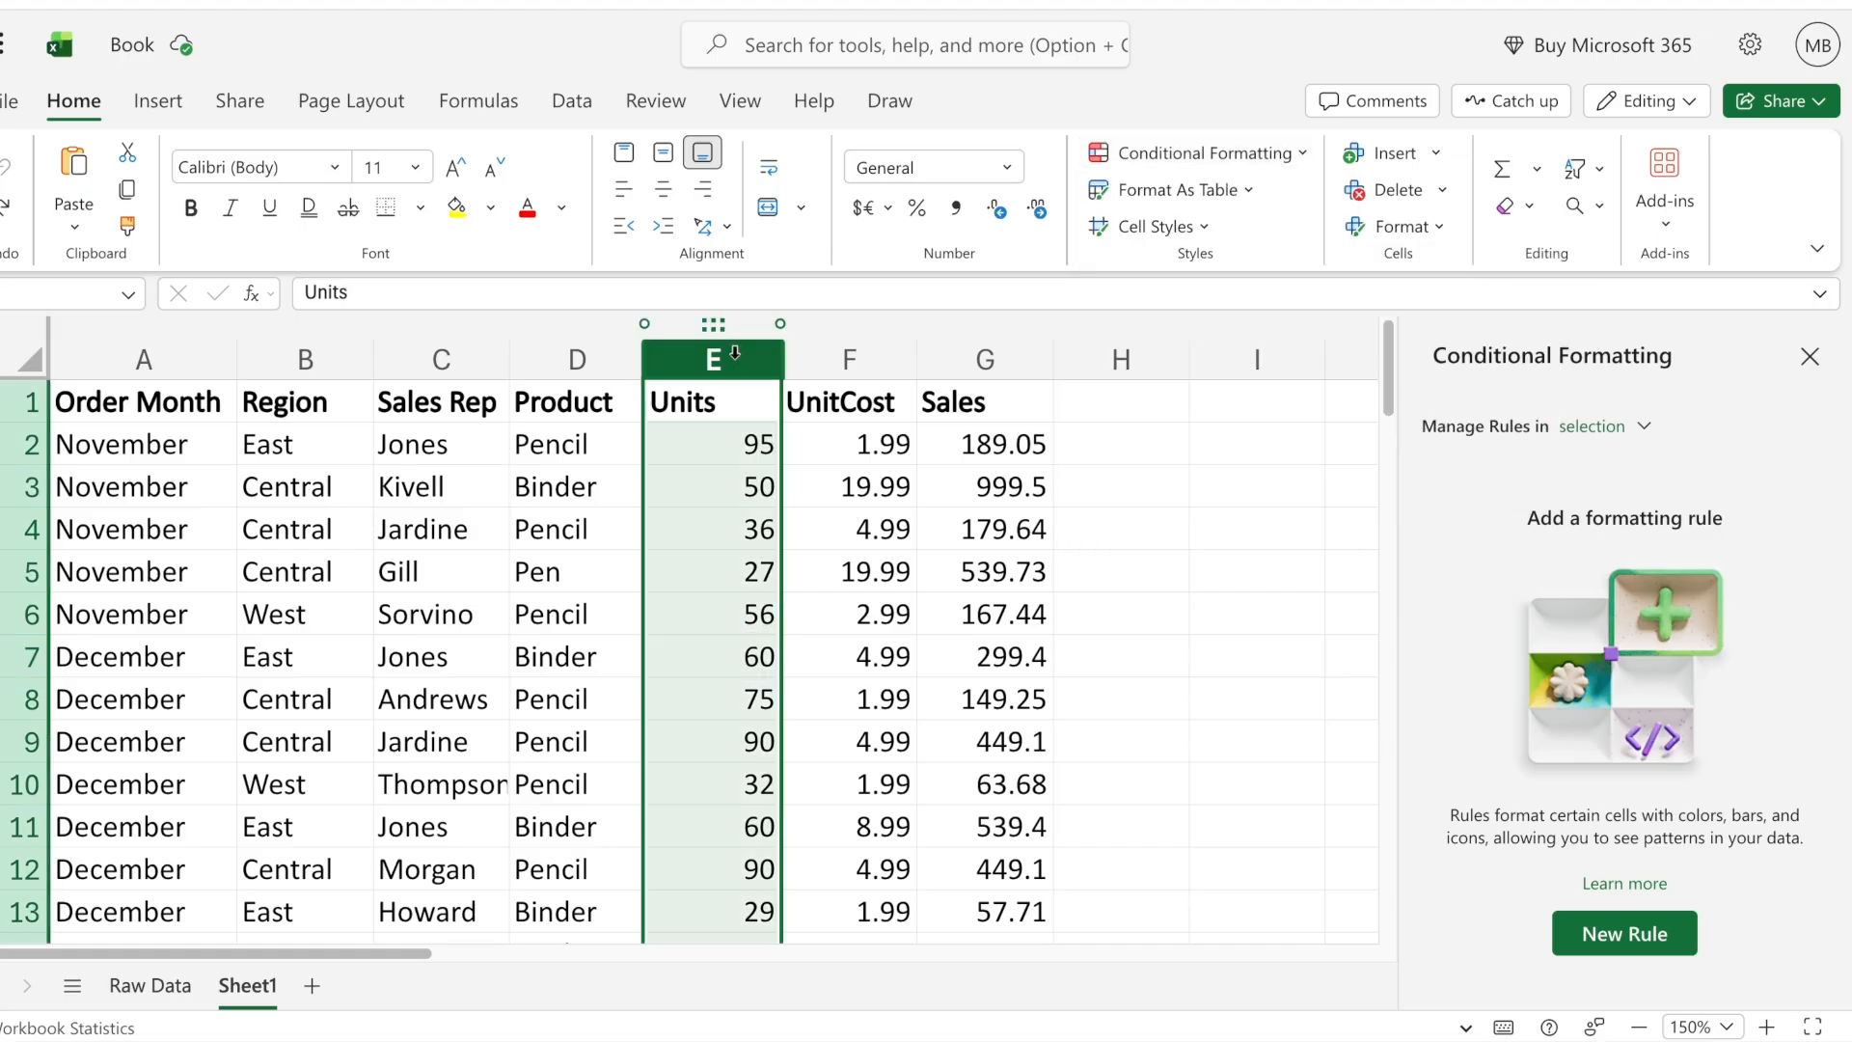
{"action": "left_click", "coordinate": [1206, 152]}
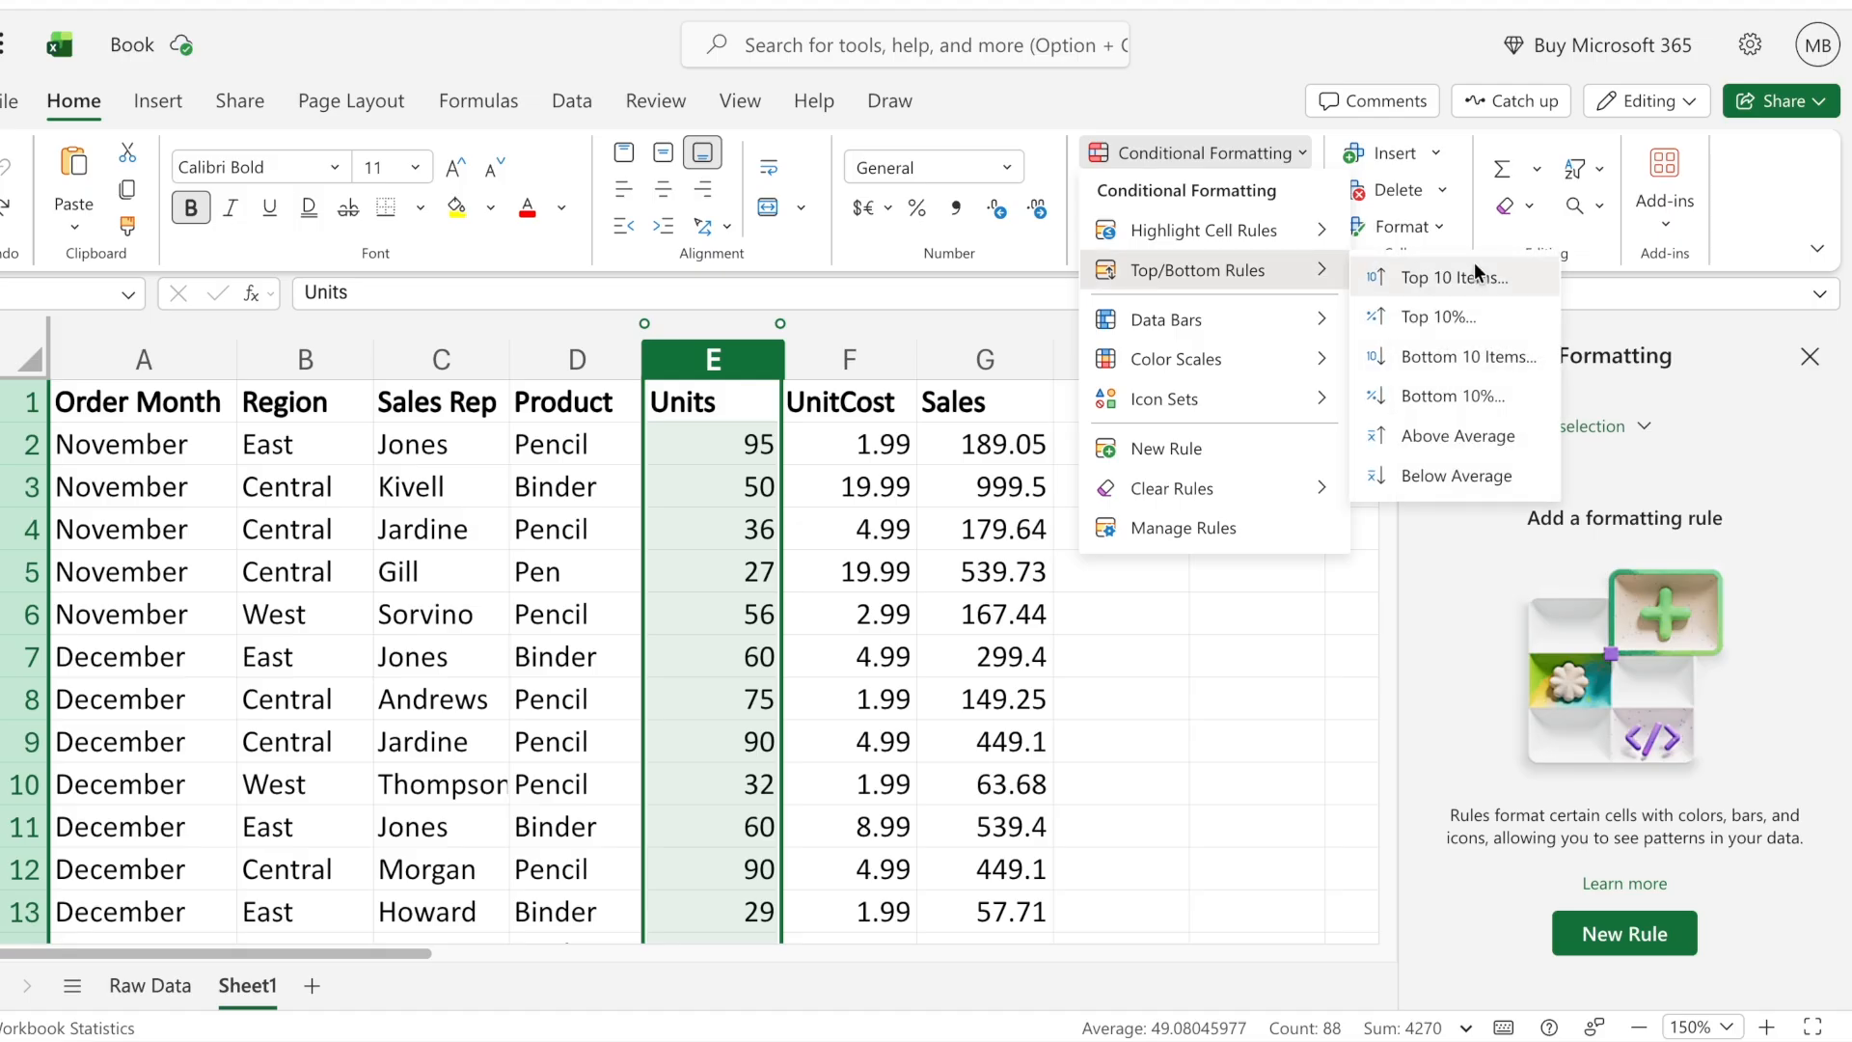
{"action": "left_click", "coordinate": [1457, 436]}
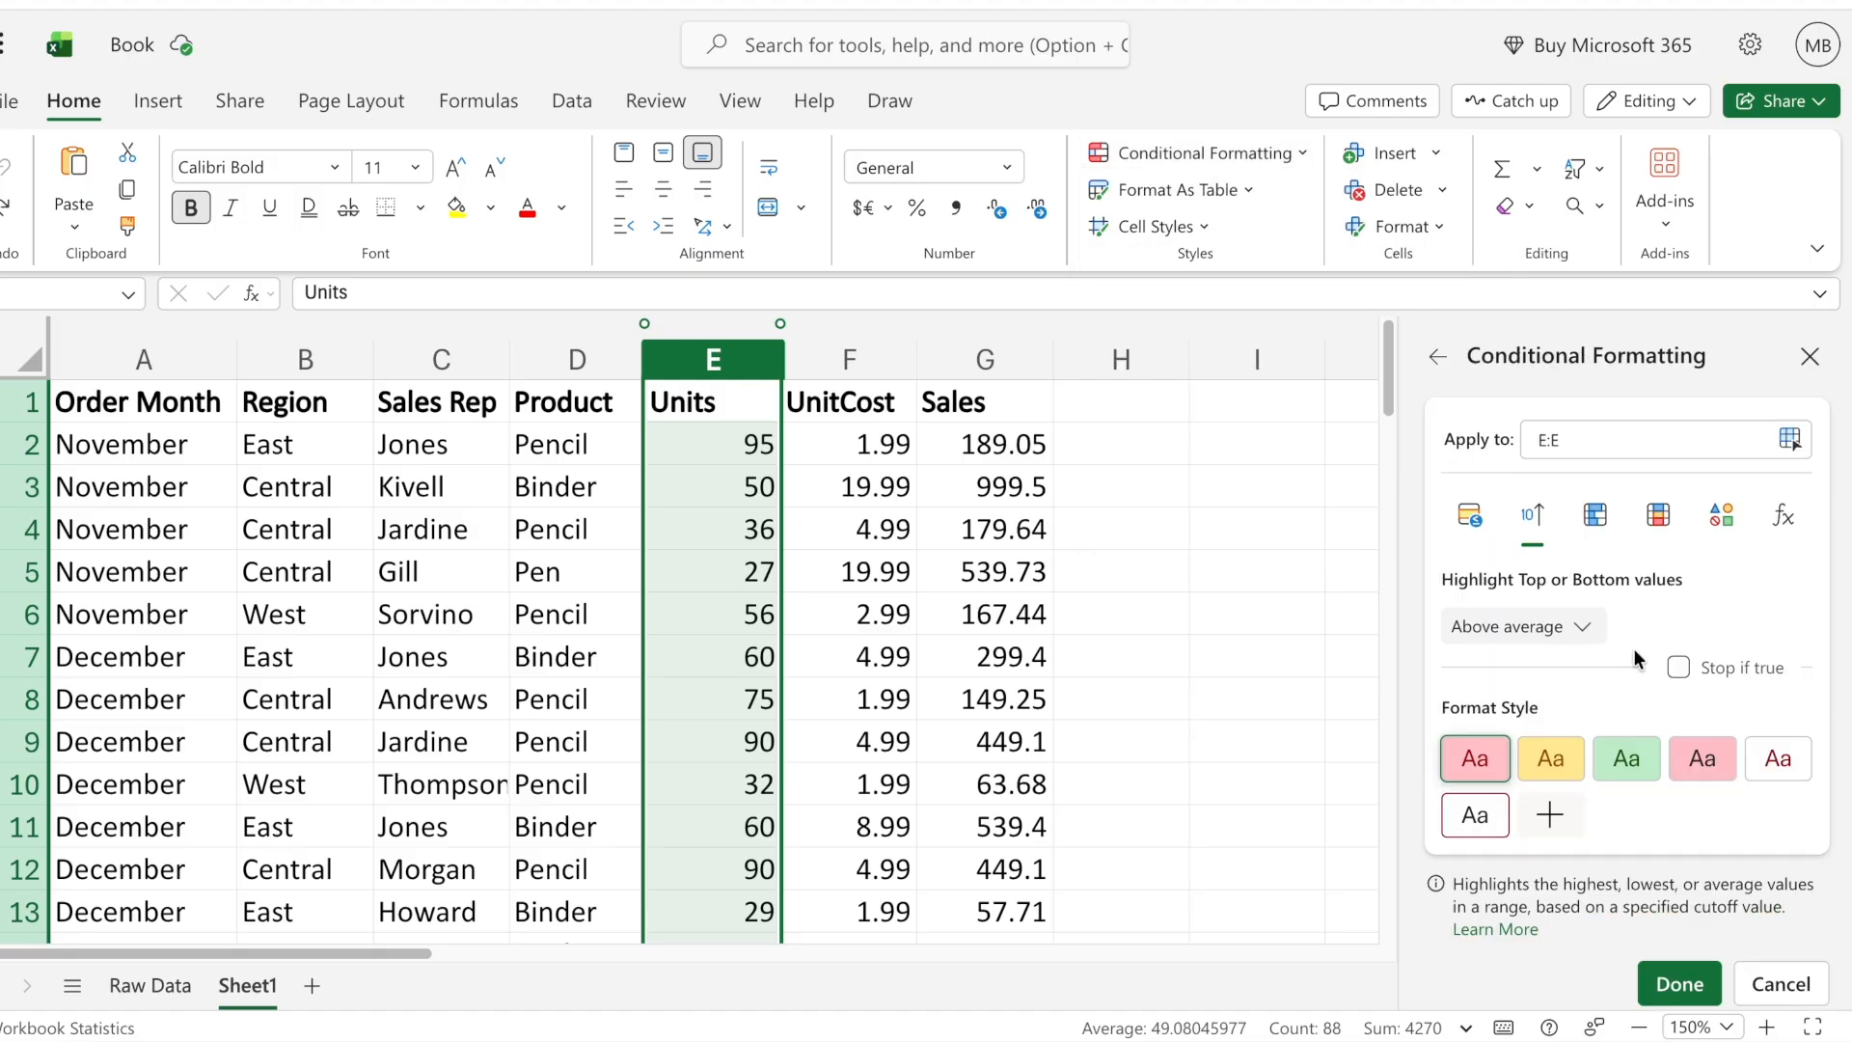
{"action": "left_click", "coordinate": [1648, 982]}
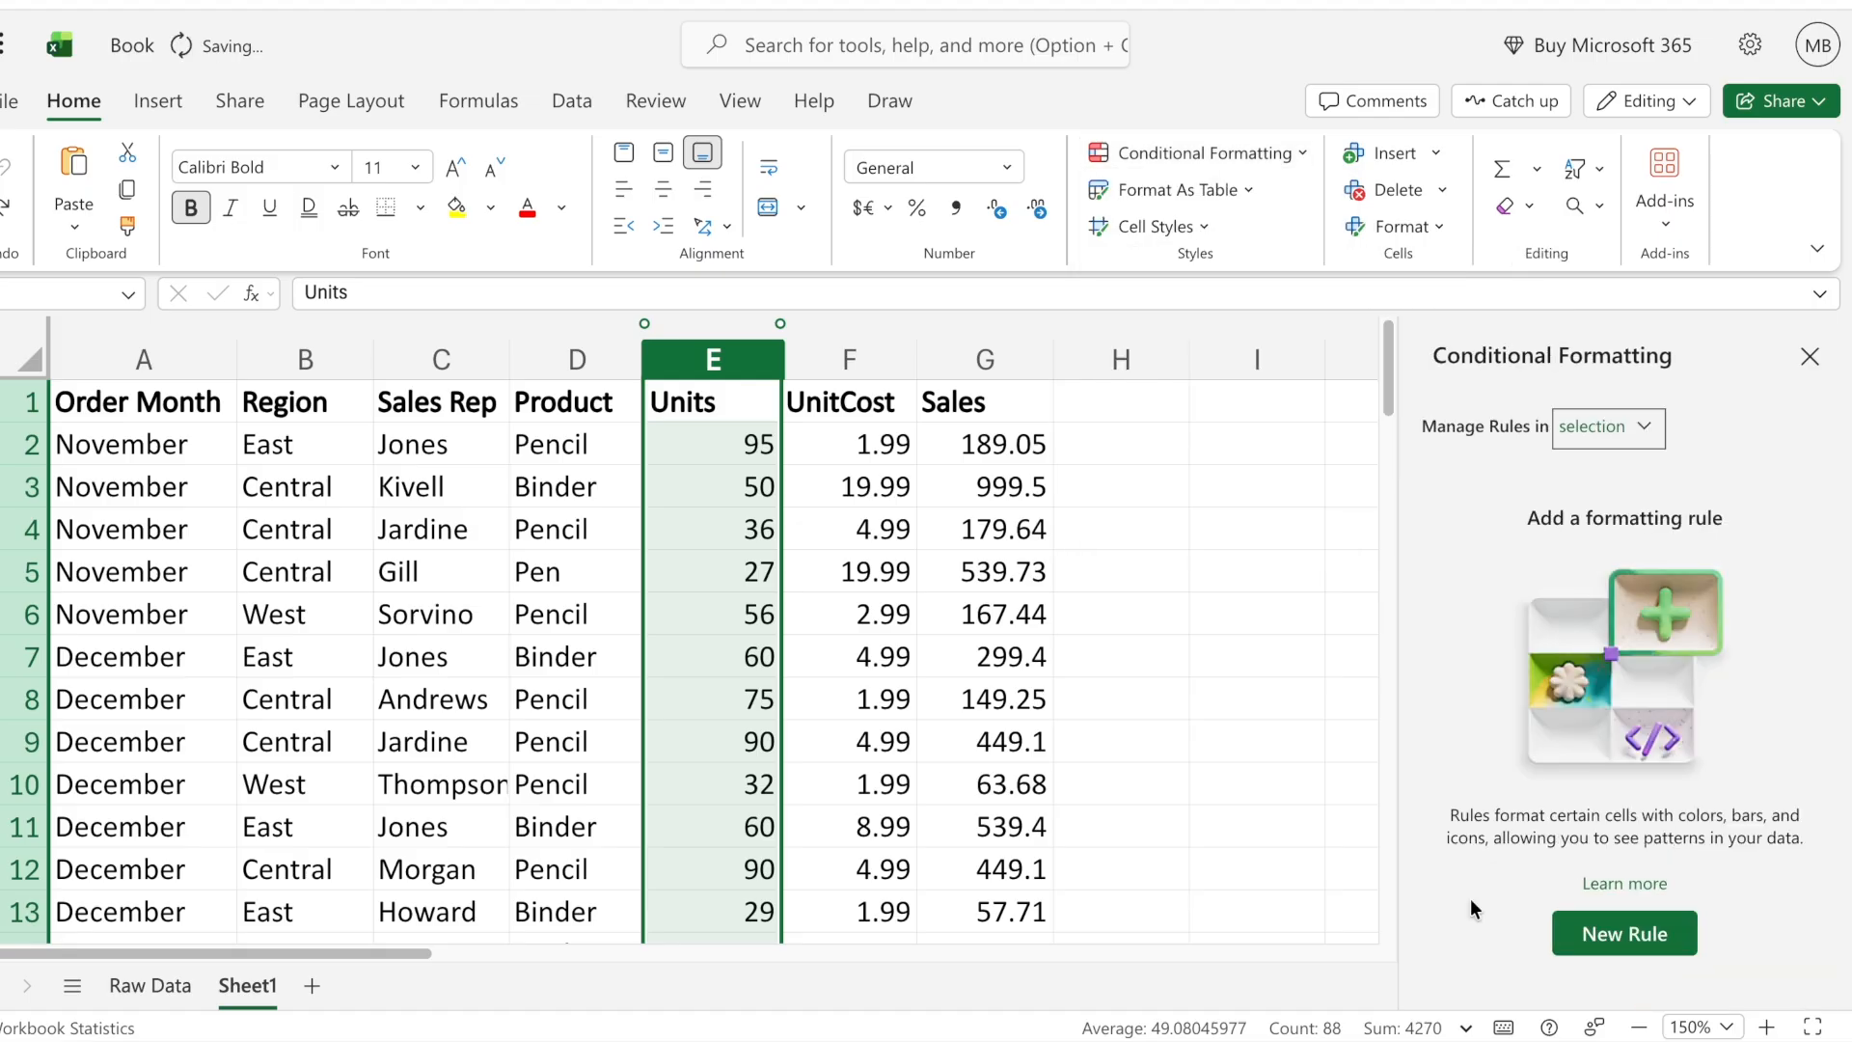
{"action": "left_click", "coordinate": [950, 710]}
{"action": "scroll", "coordinate": [920, 717], "scroll_direction": "down", "scroll_amount": 6}
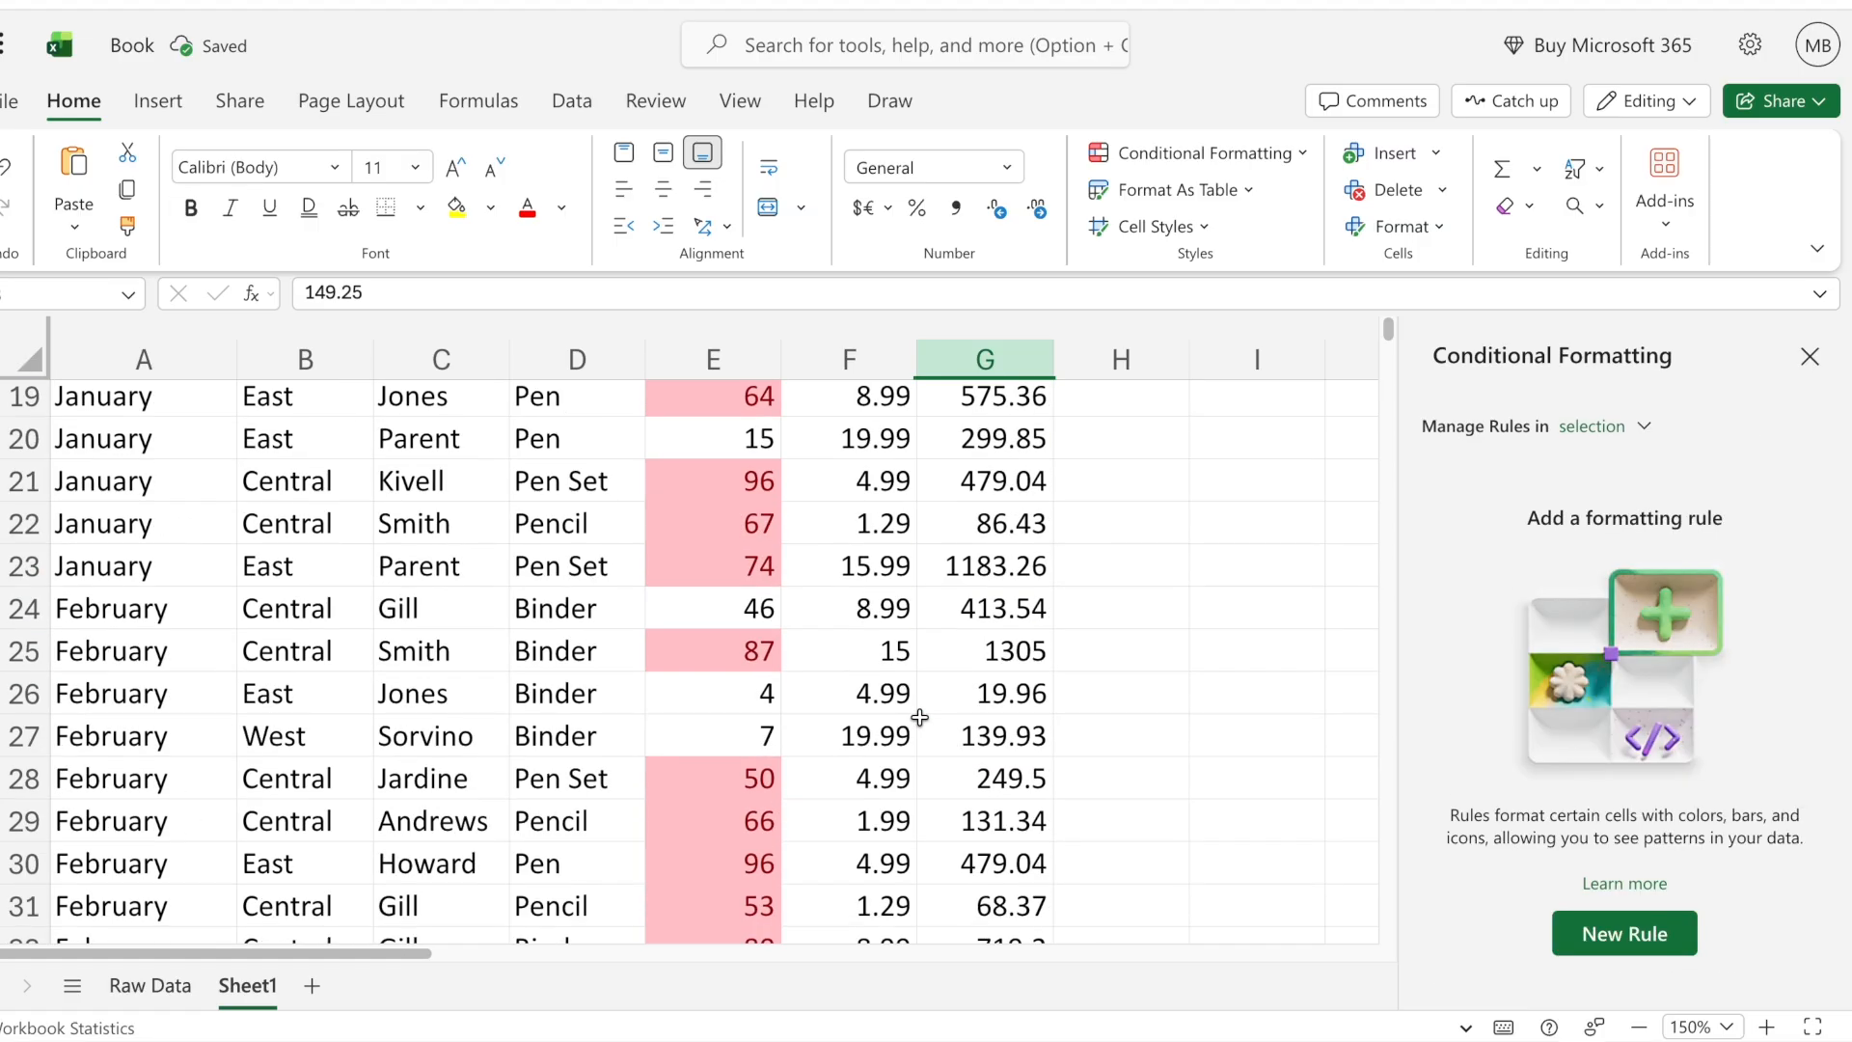
{"action": "scroll", "coordinate": [735, 635], "scroll_direction": "up", "scroll_amount": 6}
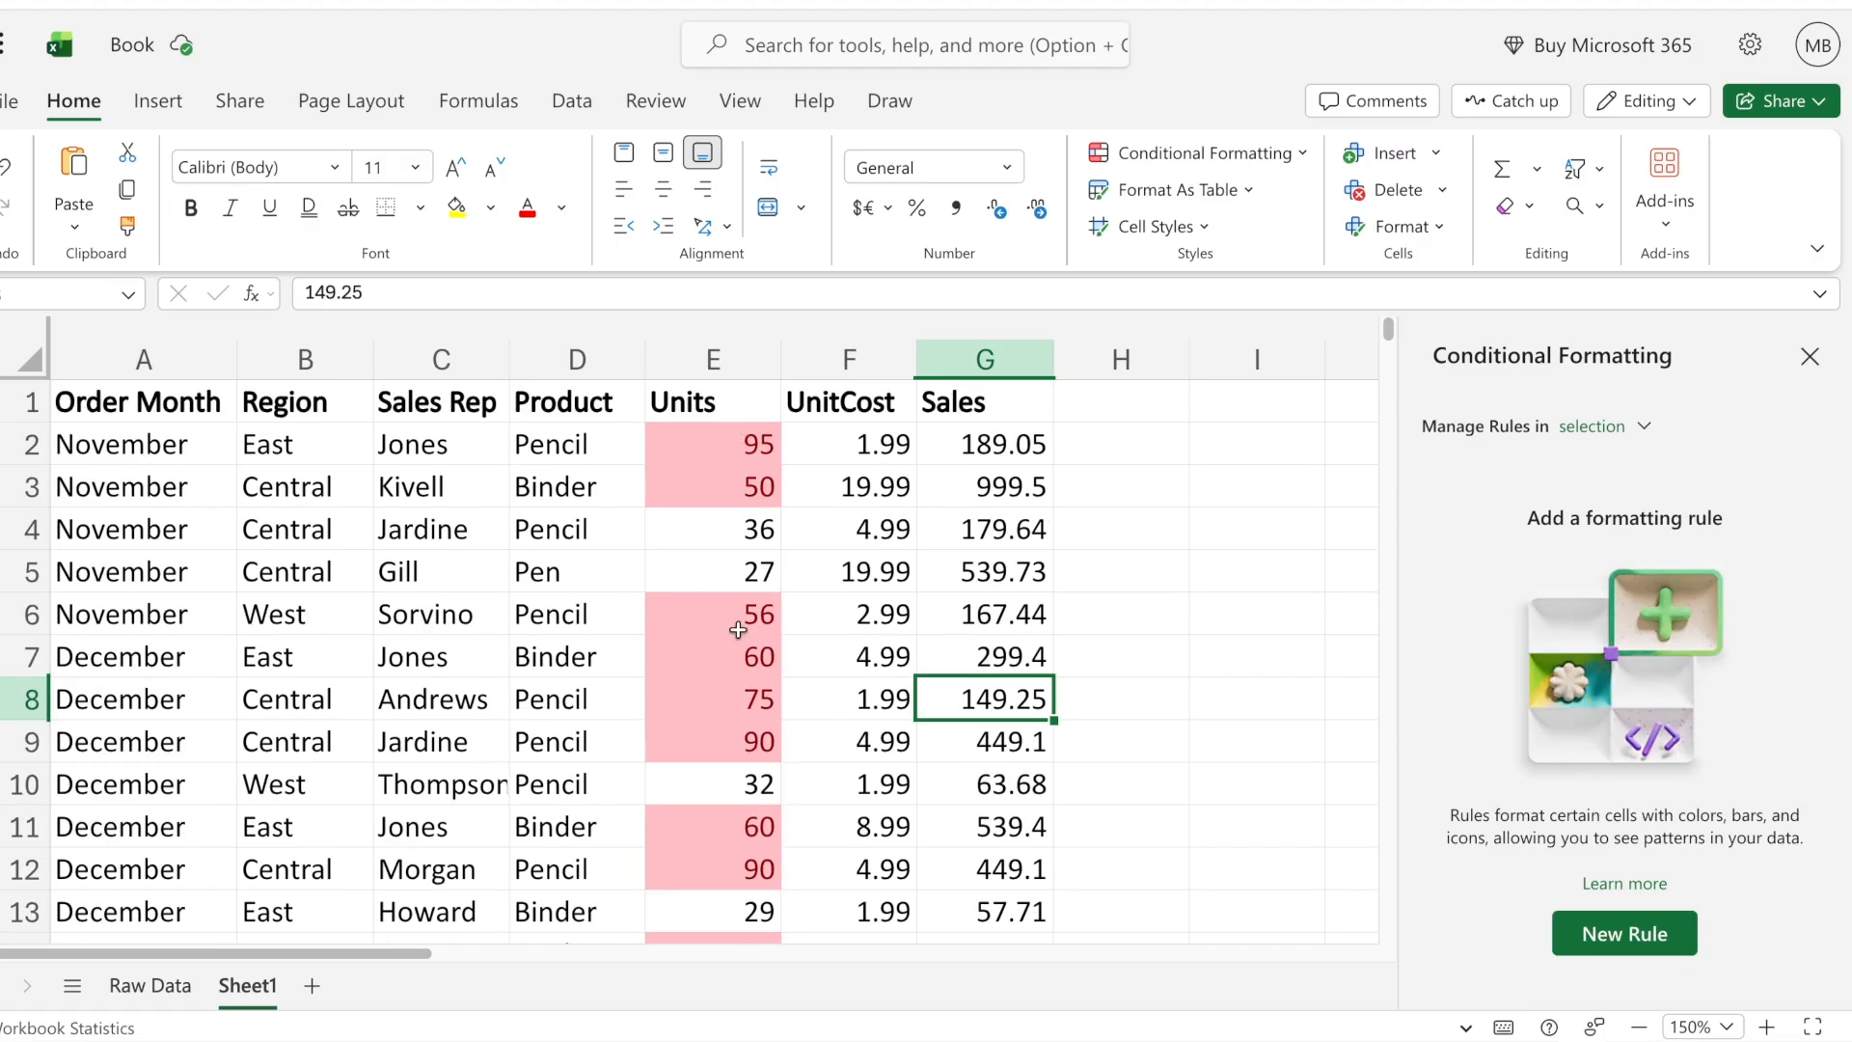
{"action": "scroll", "coordinate": [738, 630], "scroll_direction": "down", "scroll_amount": 12}
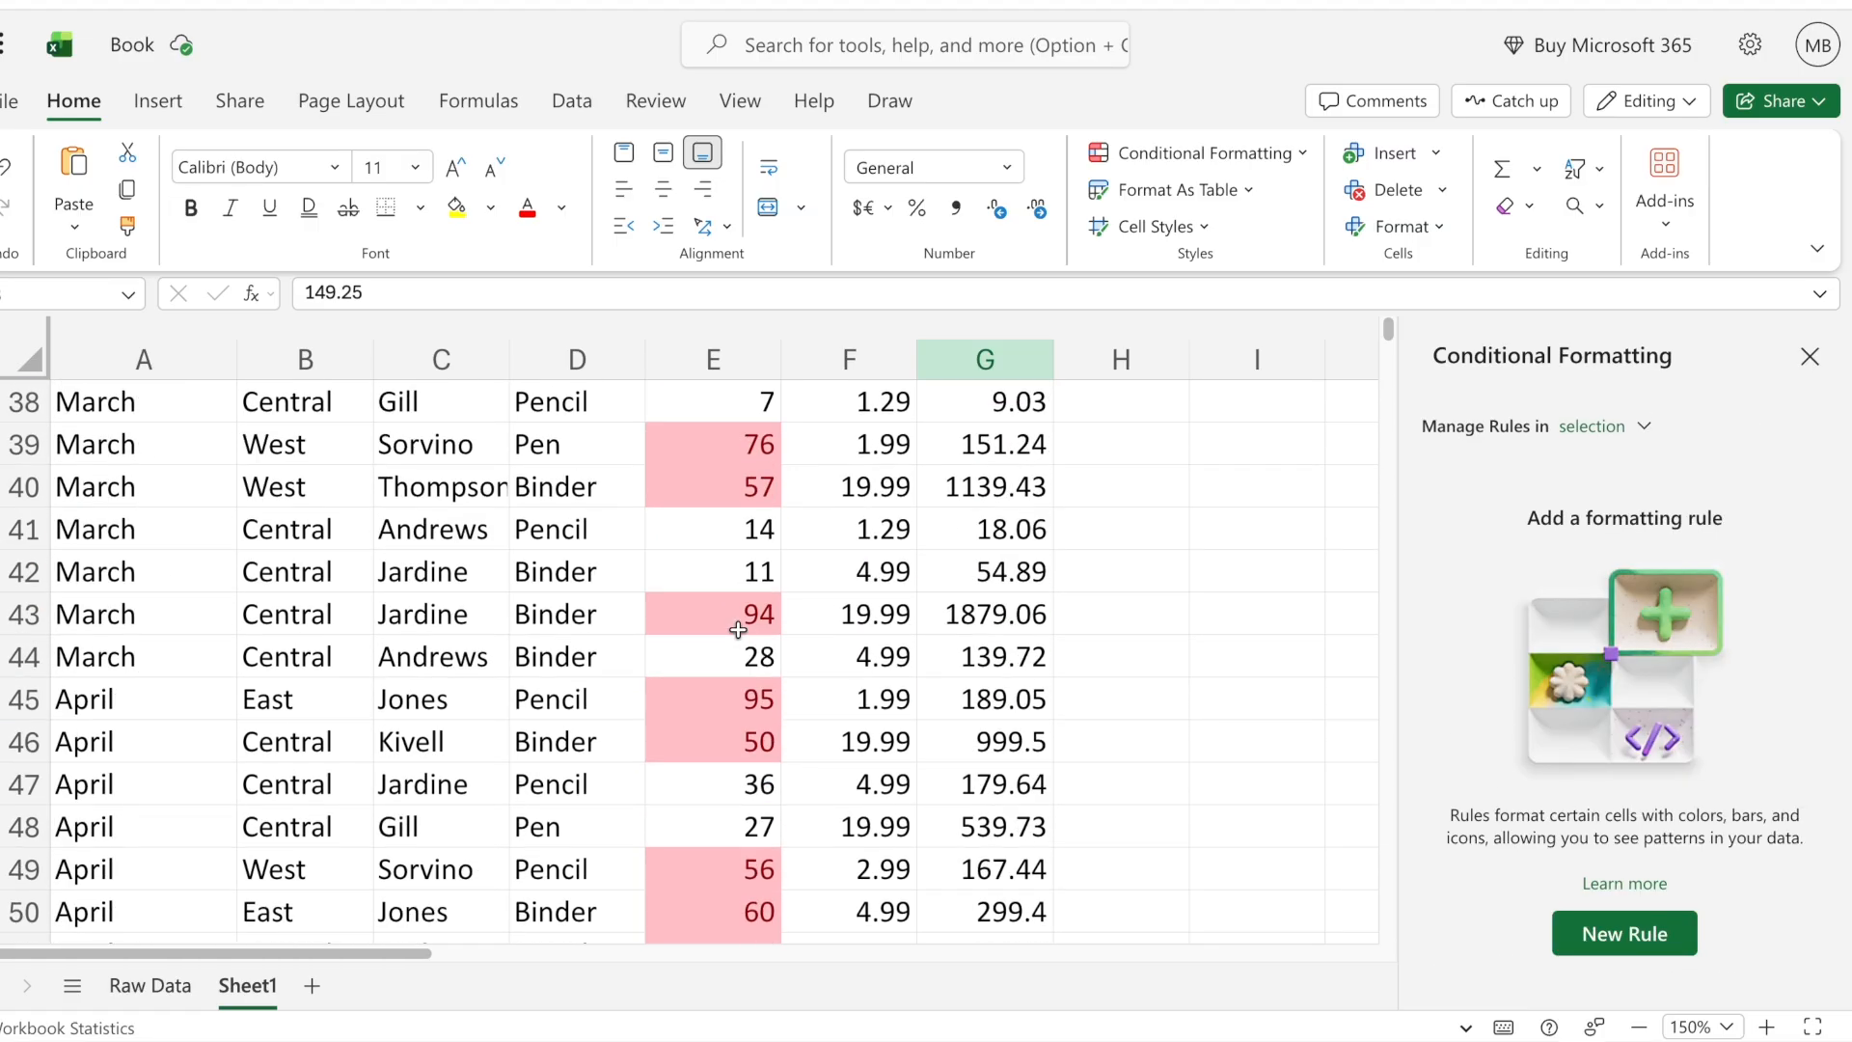
{"action": "scroll", "coordinate": [739, 630], "scroll_direction": "up", "scroll_amount": 12}
{"action": "left_click", "coordinate": [1172, 540]}
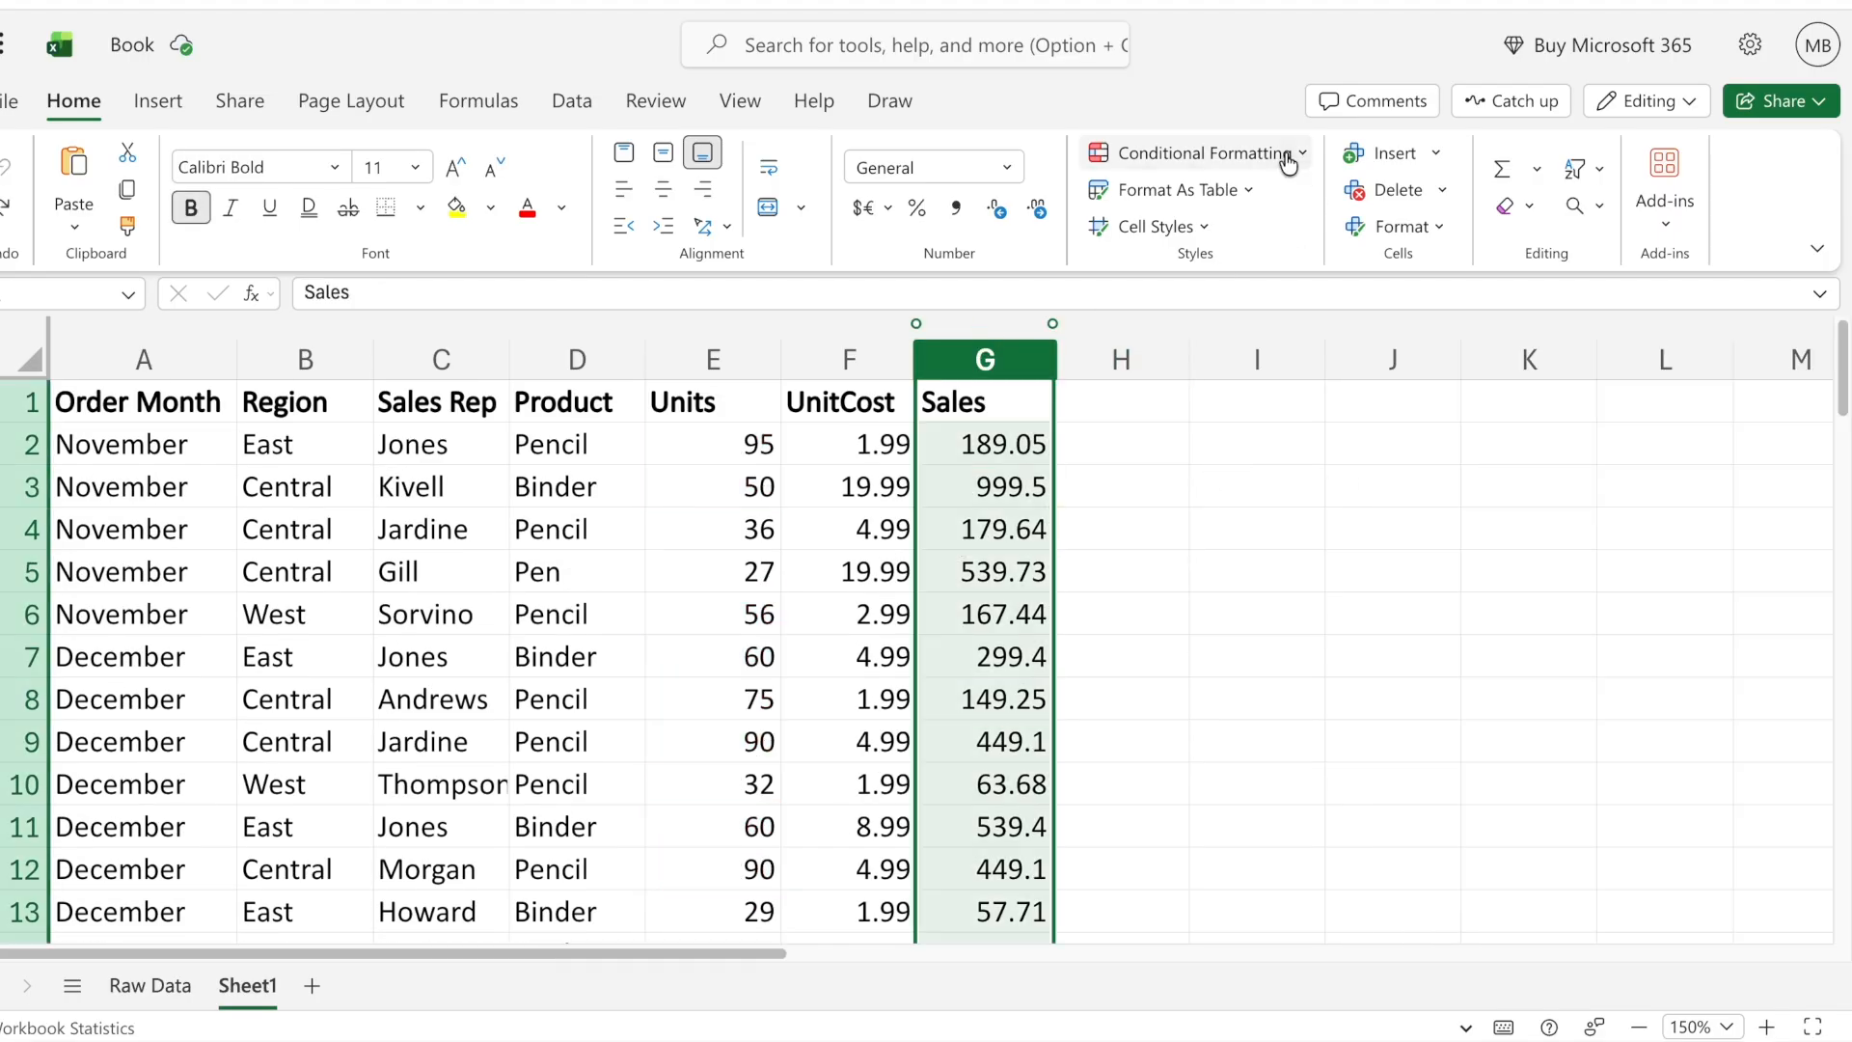
- Apply blue gradient-fill data bars to the Sales column
{"action": "left_click", "coordinate": [1283, 153]}
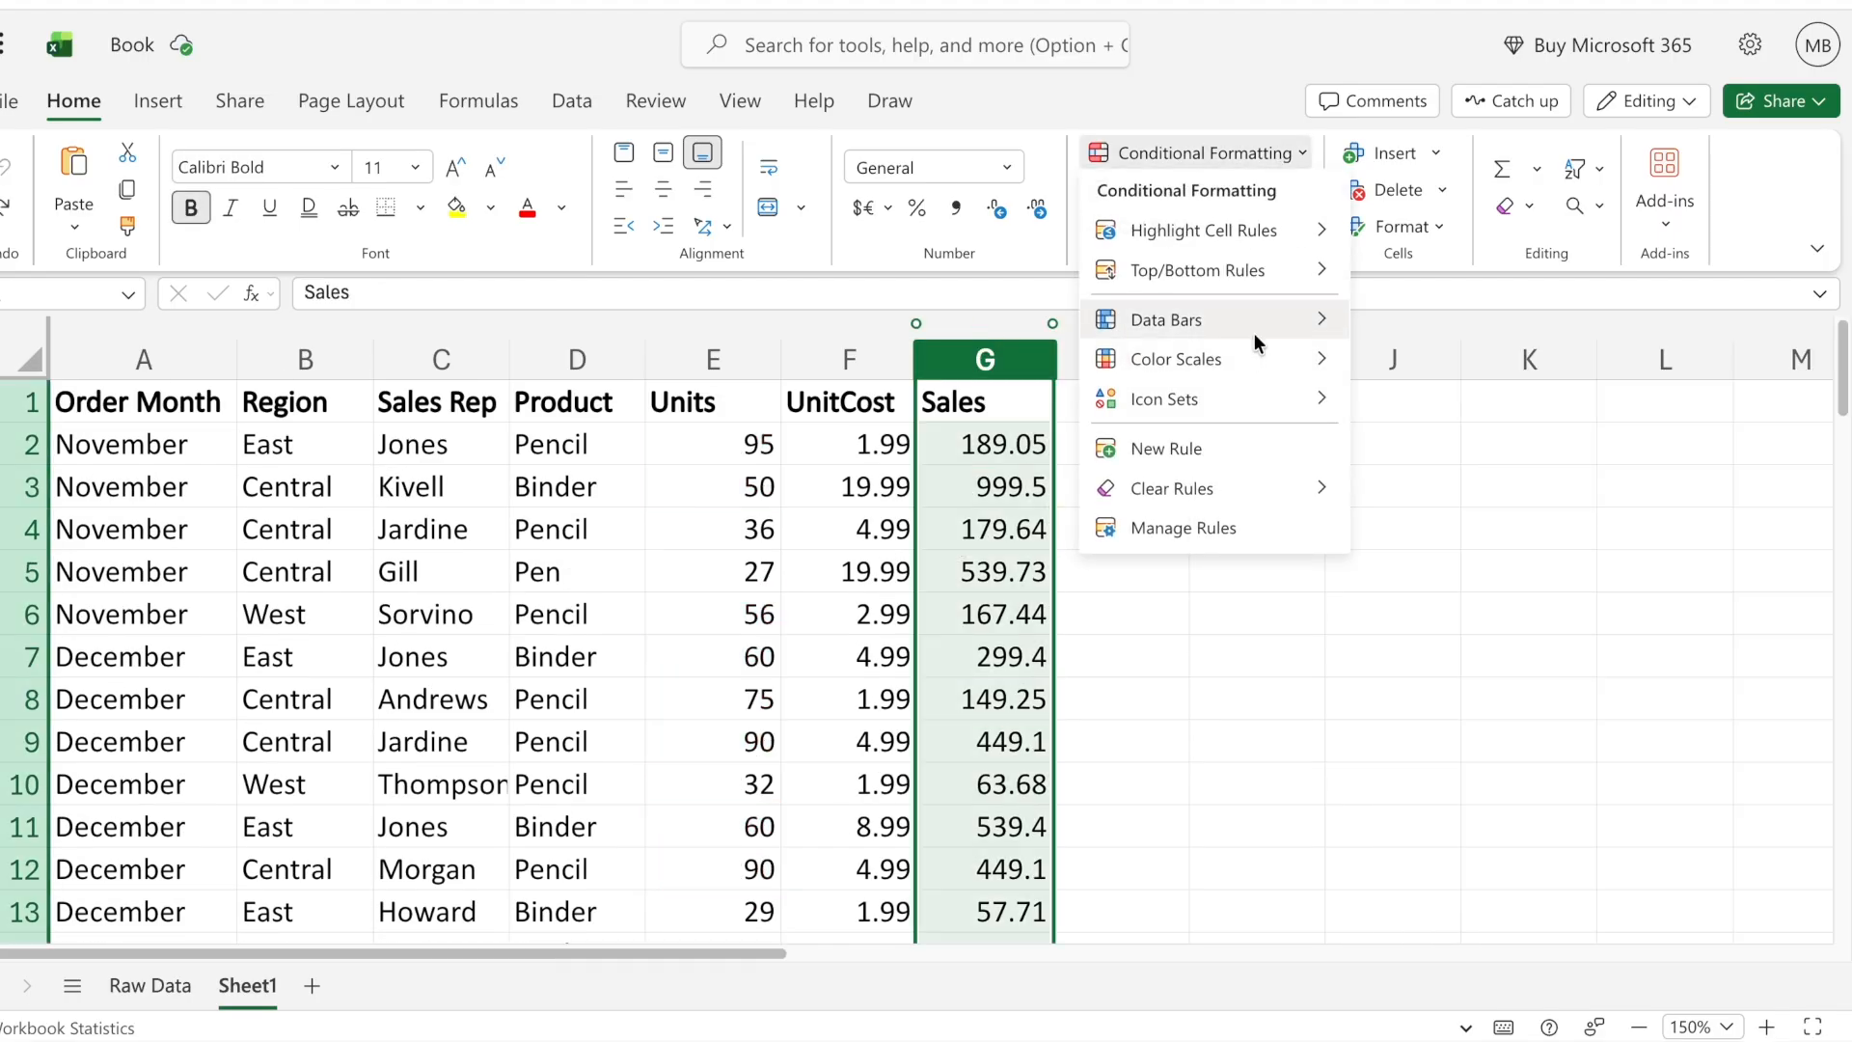
{"action": "mouse_move", "coordinate": [1233, 330]}
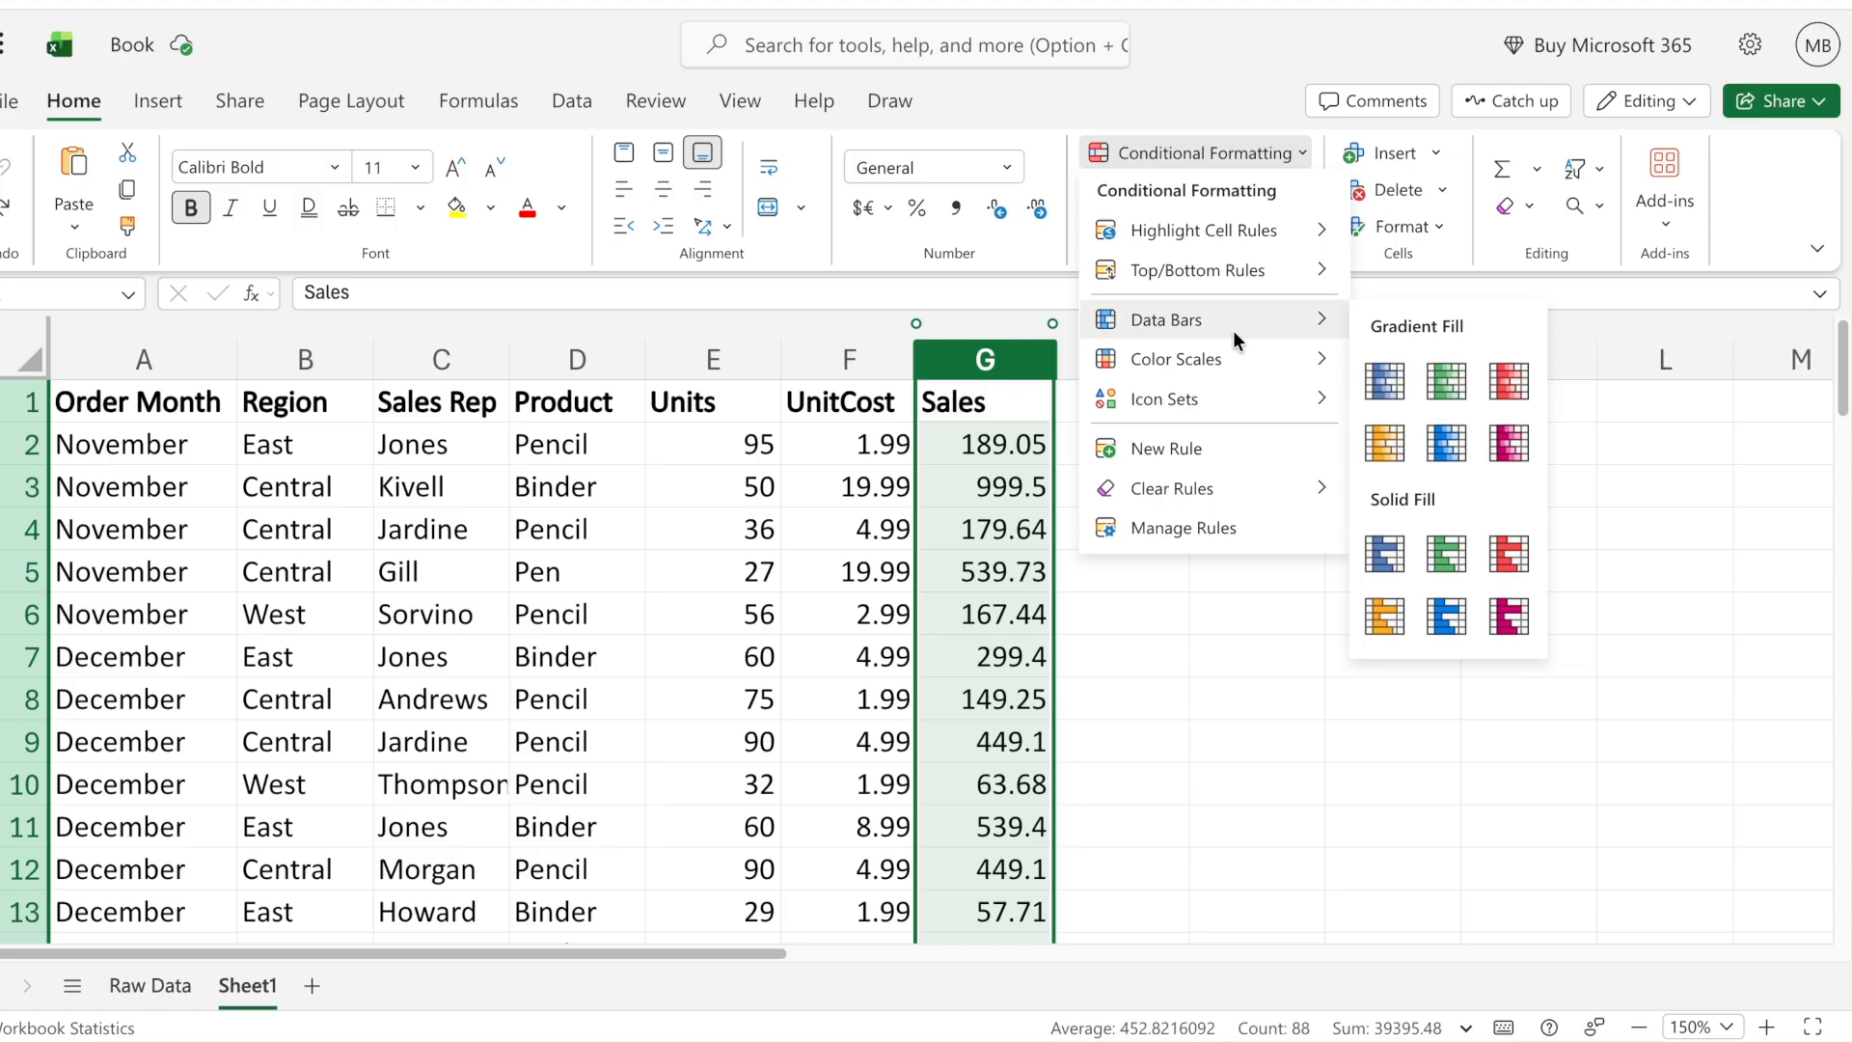
{"action": "left_click", "coordinate": [1386, 383]}
{"action": "left_click", "coordinate": [1154, 529]}
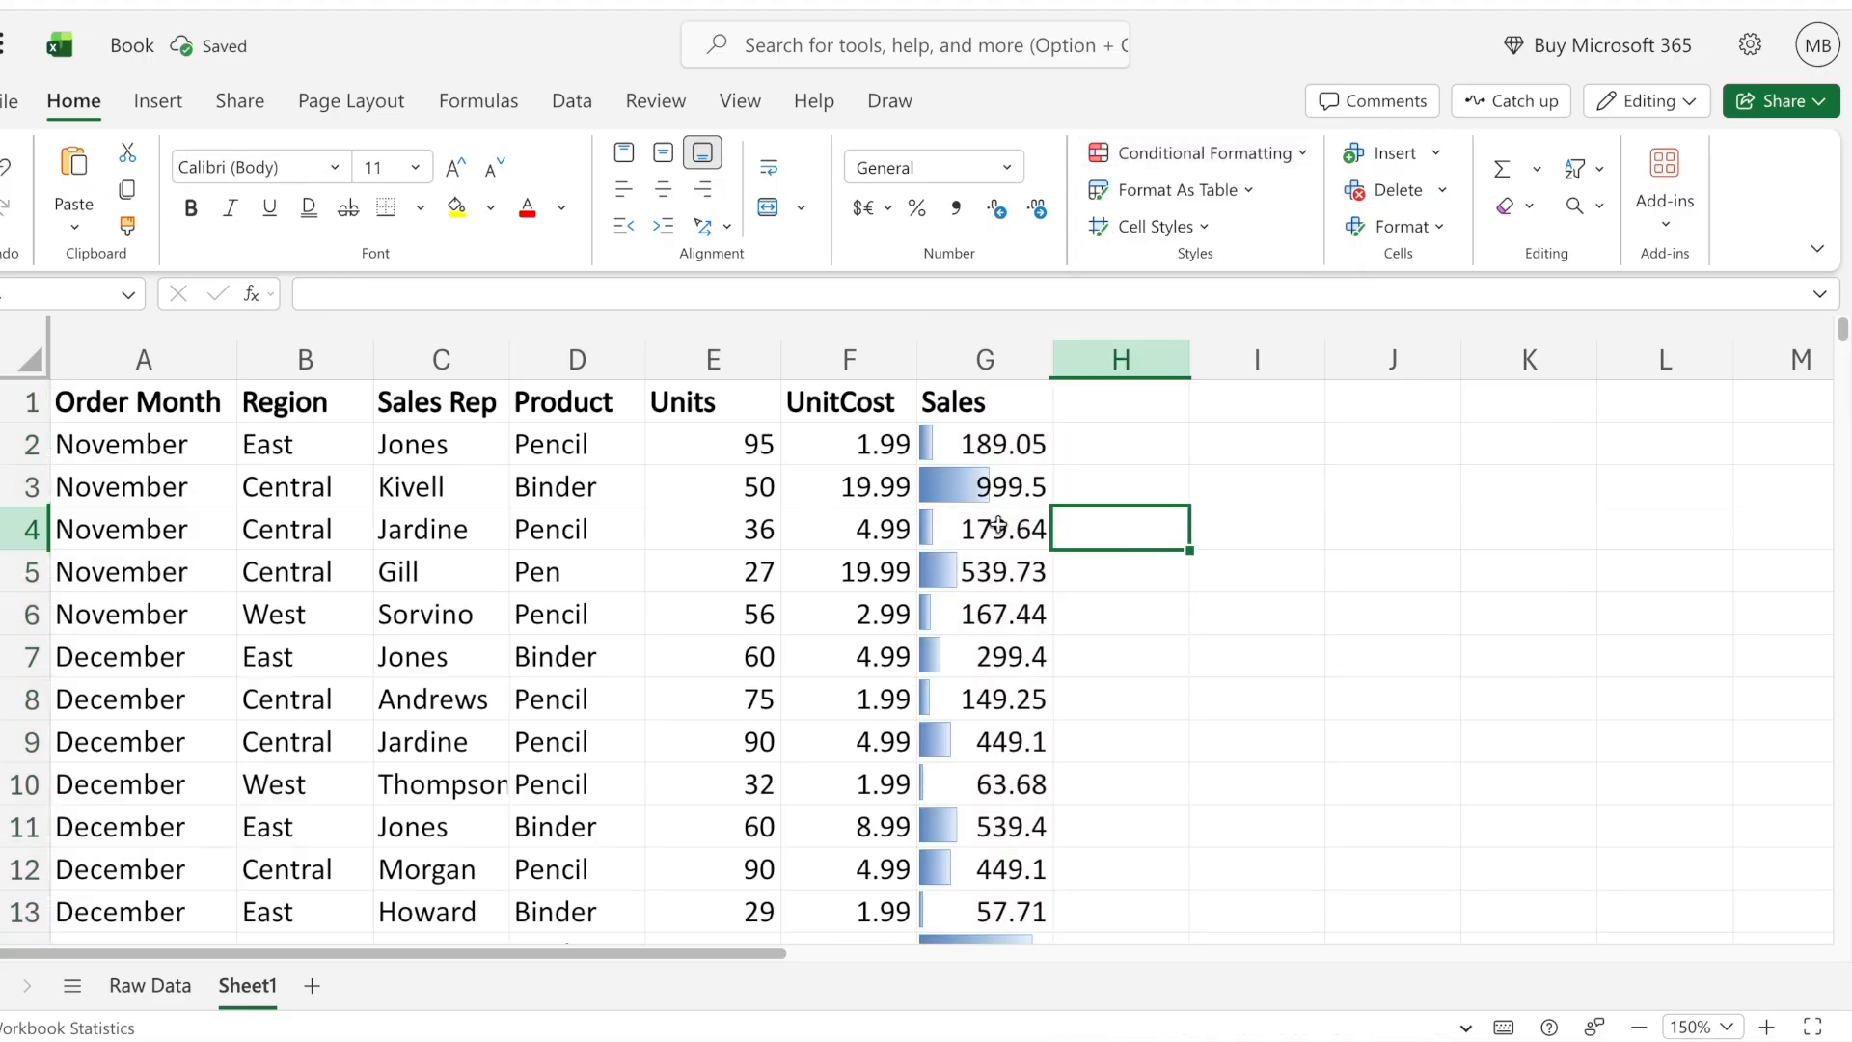
- Examine the data bars throughout the Sales column, comparing bar lengths with the sales values
{"action": "scroll", "coordinate": [995, 540], "scroll_direction": "down", "scroll_amount": 1}
{"action": "scroll", "coordinate": [993, 548], "scroll_direction": "down", "scroll_amount": 5}
{"action": "scroll", "coordinate": [994, 550], "scroll_direction": "down", "scroll_amount": 4}
{"action": "scroll", "coordinate": [989, 541], "scroll_direction": "up", "scroll_amount": 7}
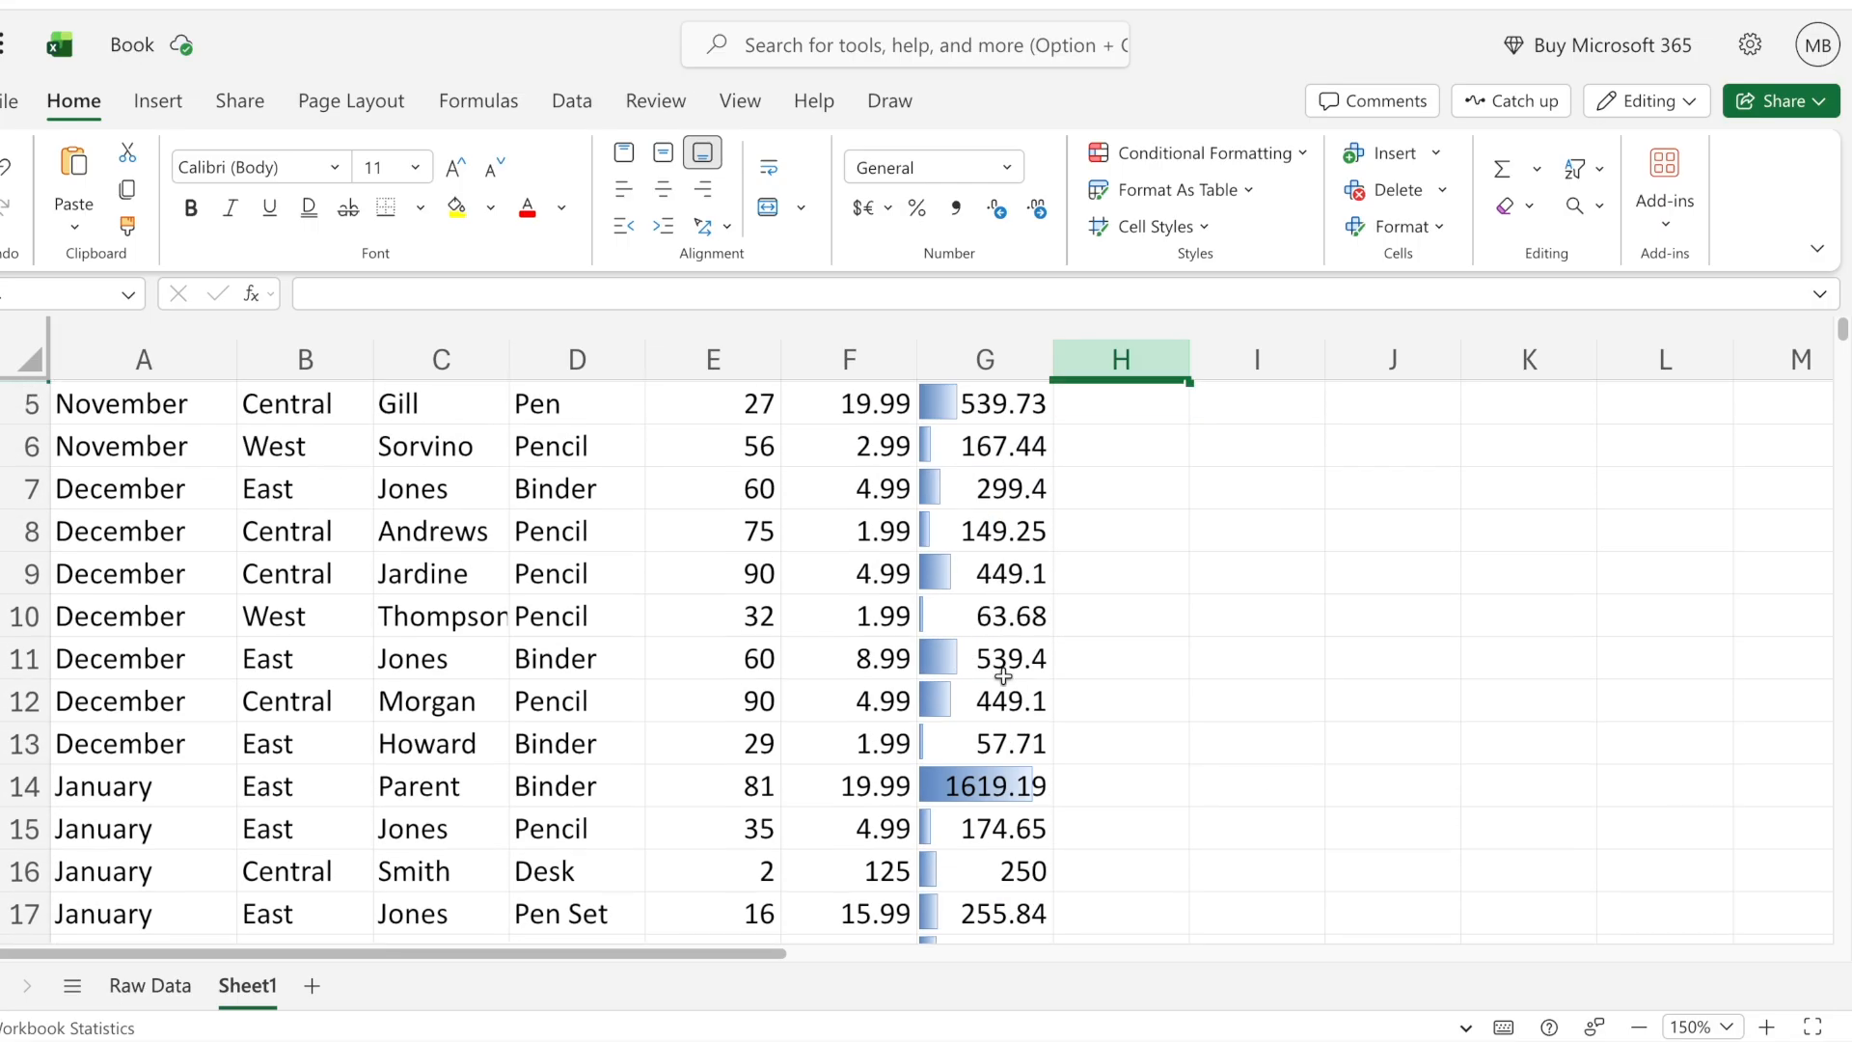
{"action": "scroll", "coordinate": [1008, 718], "scroll_direction": "down", "scroll_amount": 1}
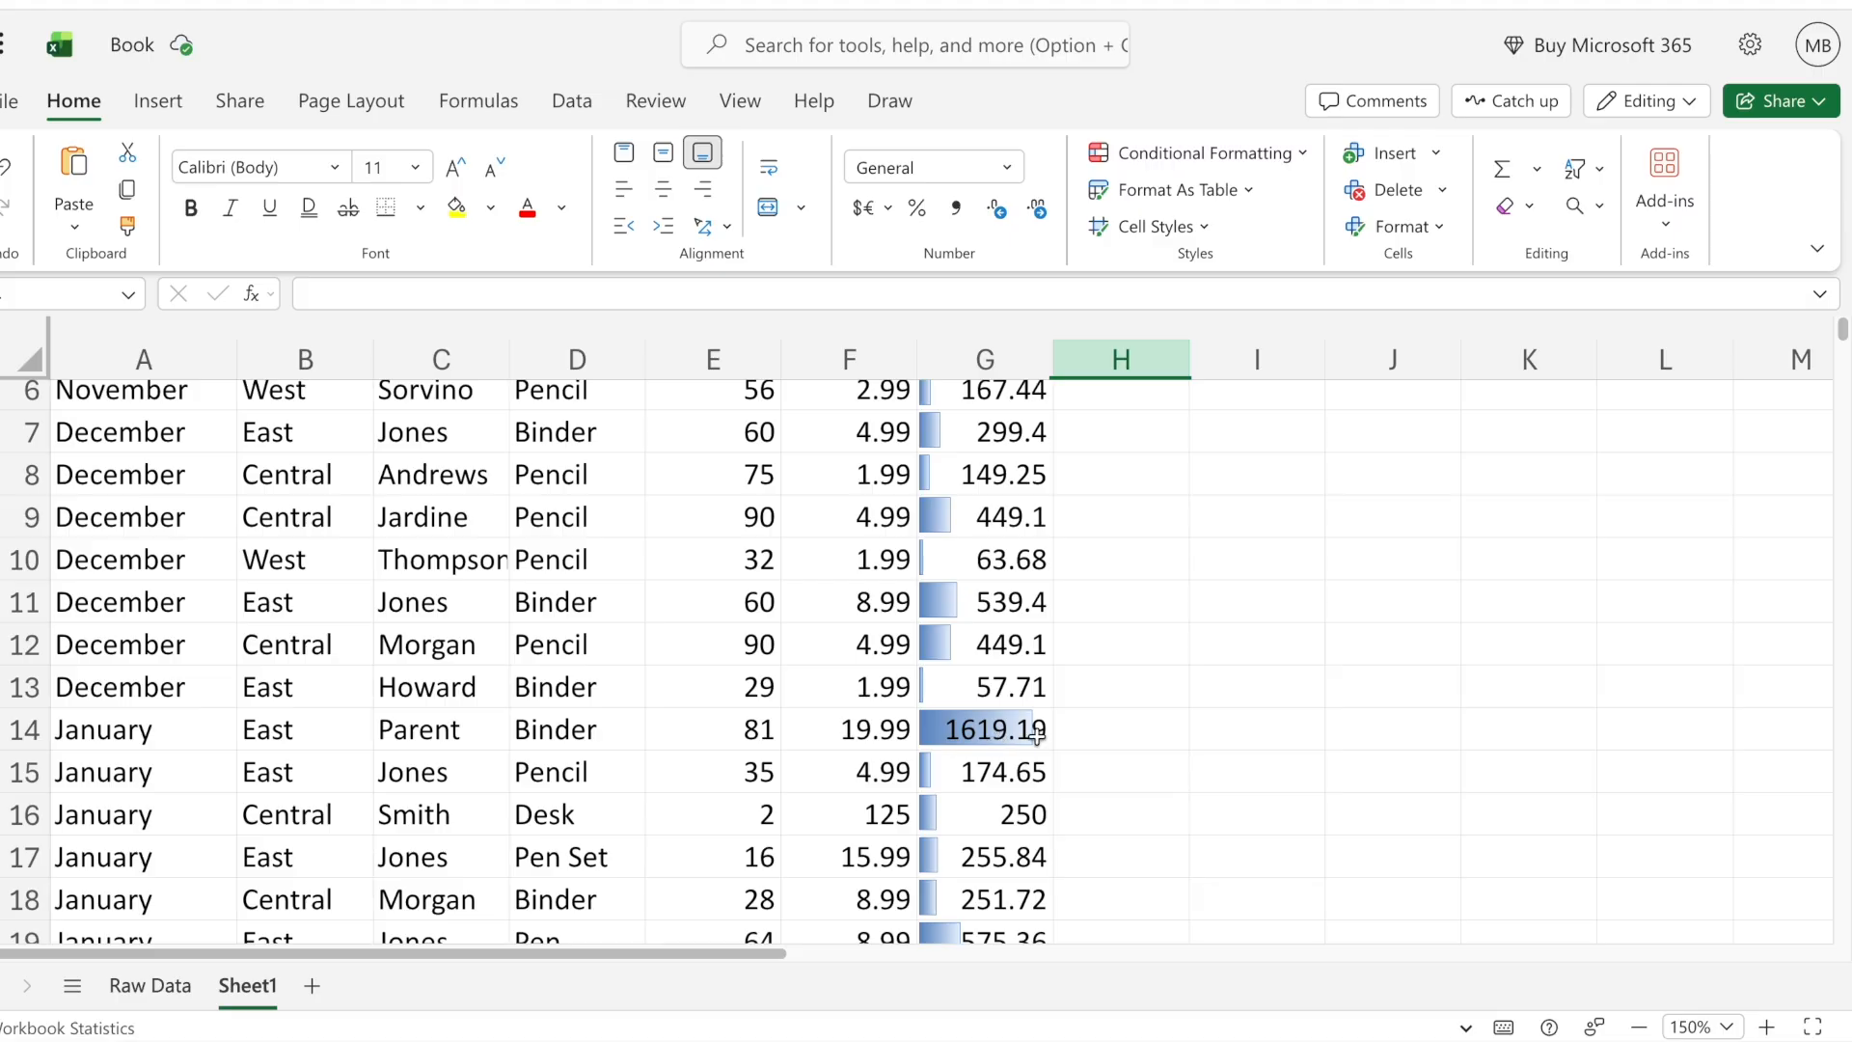
{"action": "scroll", "coordinate": [981, 625], "scroll_direction": "down", "scroll_amount": 1}
{"action": "scroll", "coordinate": [980, 625], "scroll_direction": "down", "scroll_amount": 10}
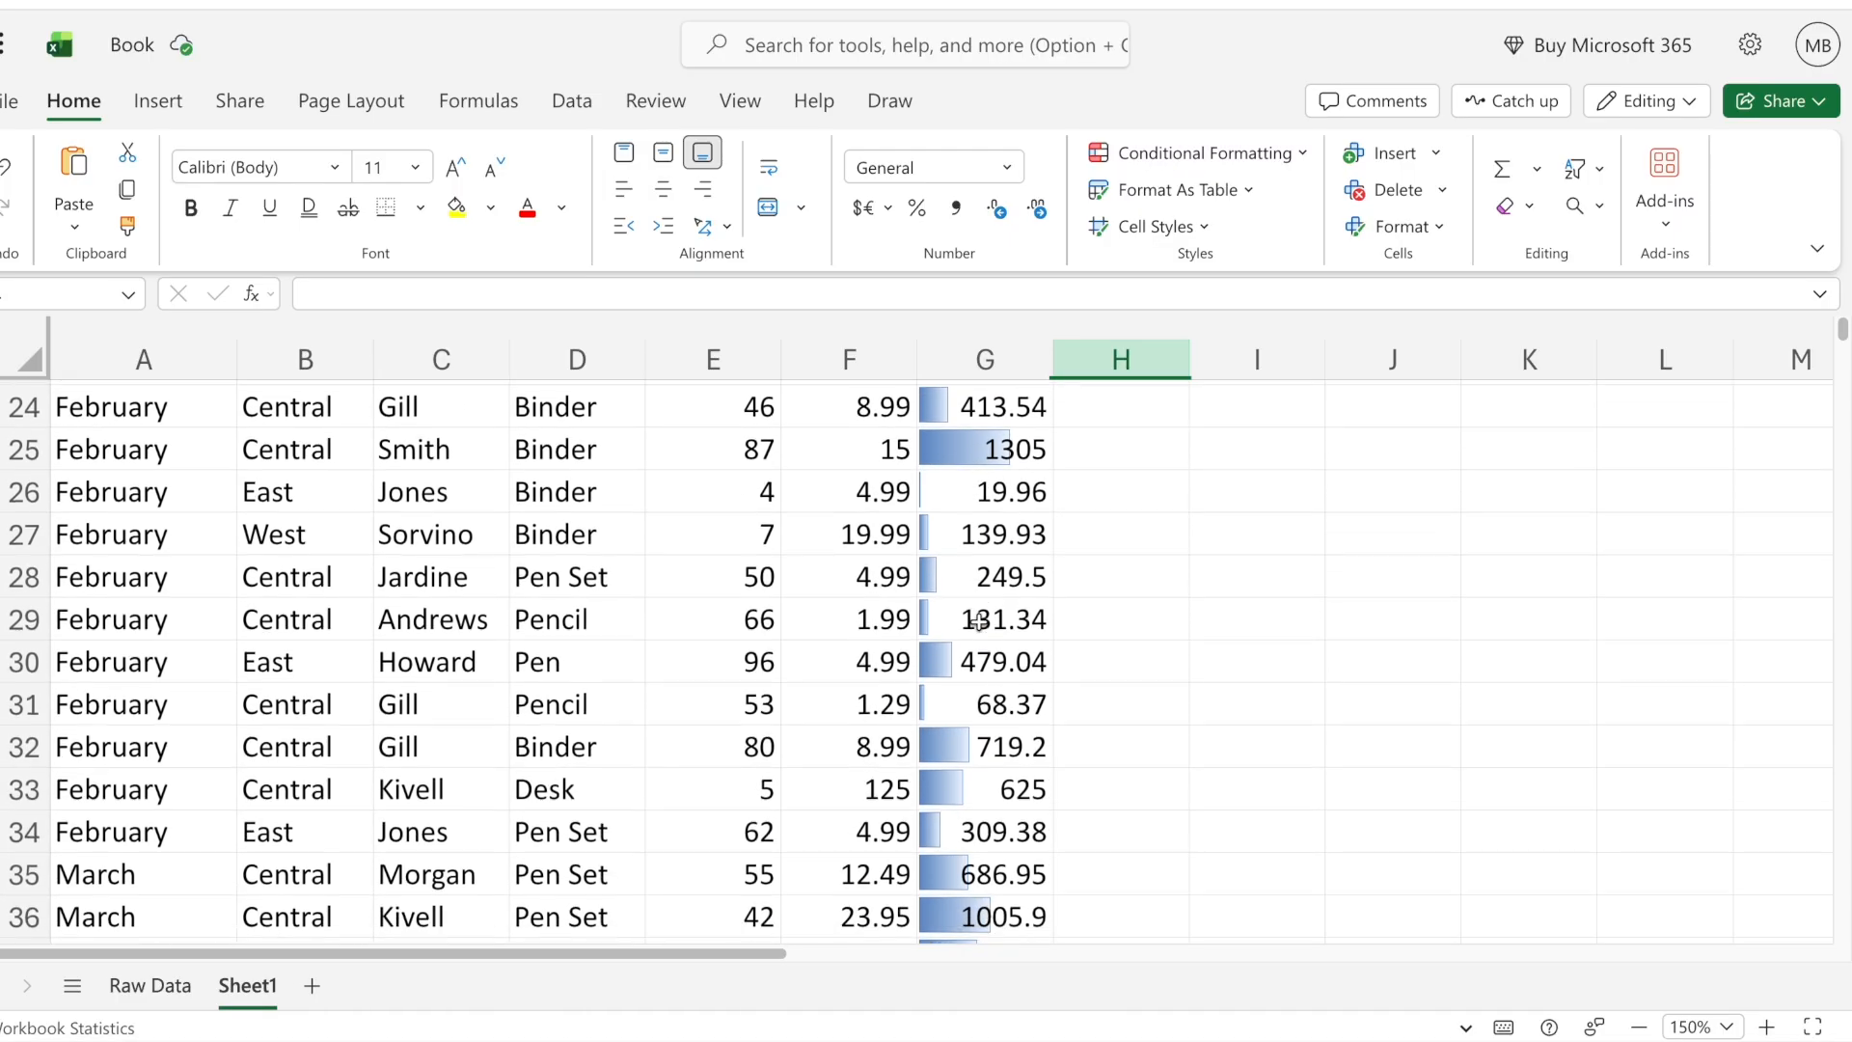
{"action": "scroll", "coordinate": [980, 622], "scroll_direction": "down", "scroll_amount": 6}
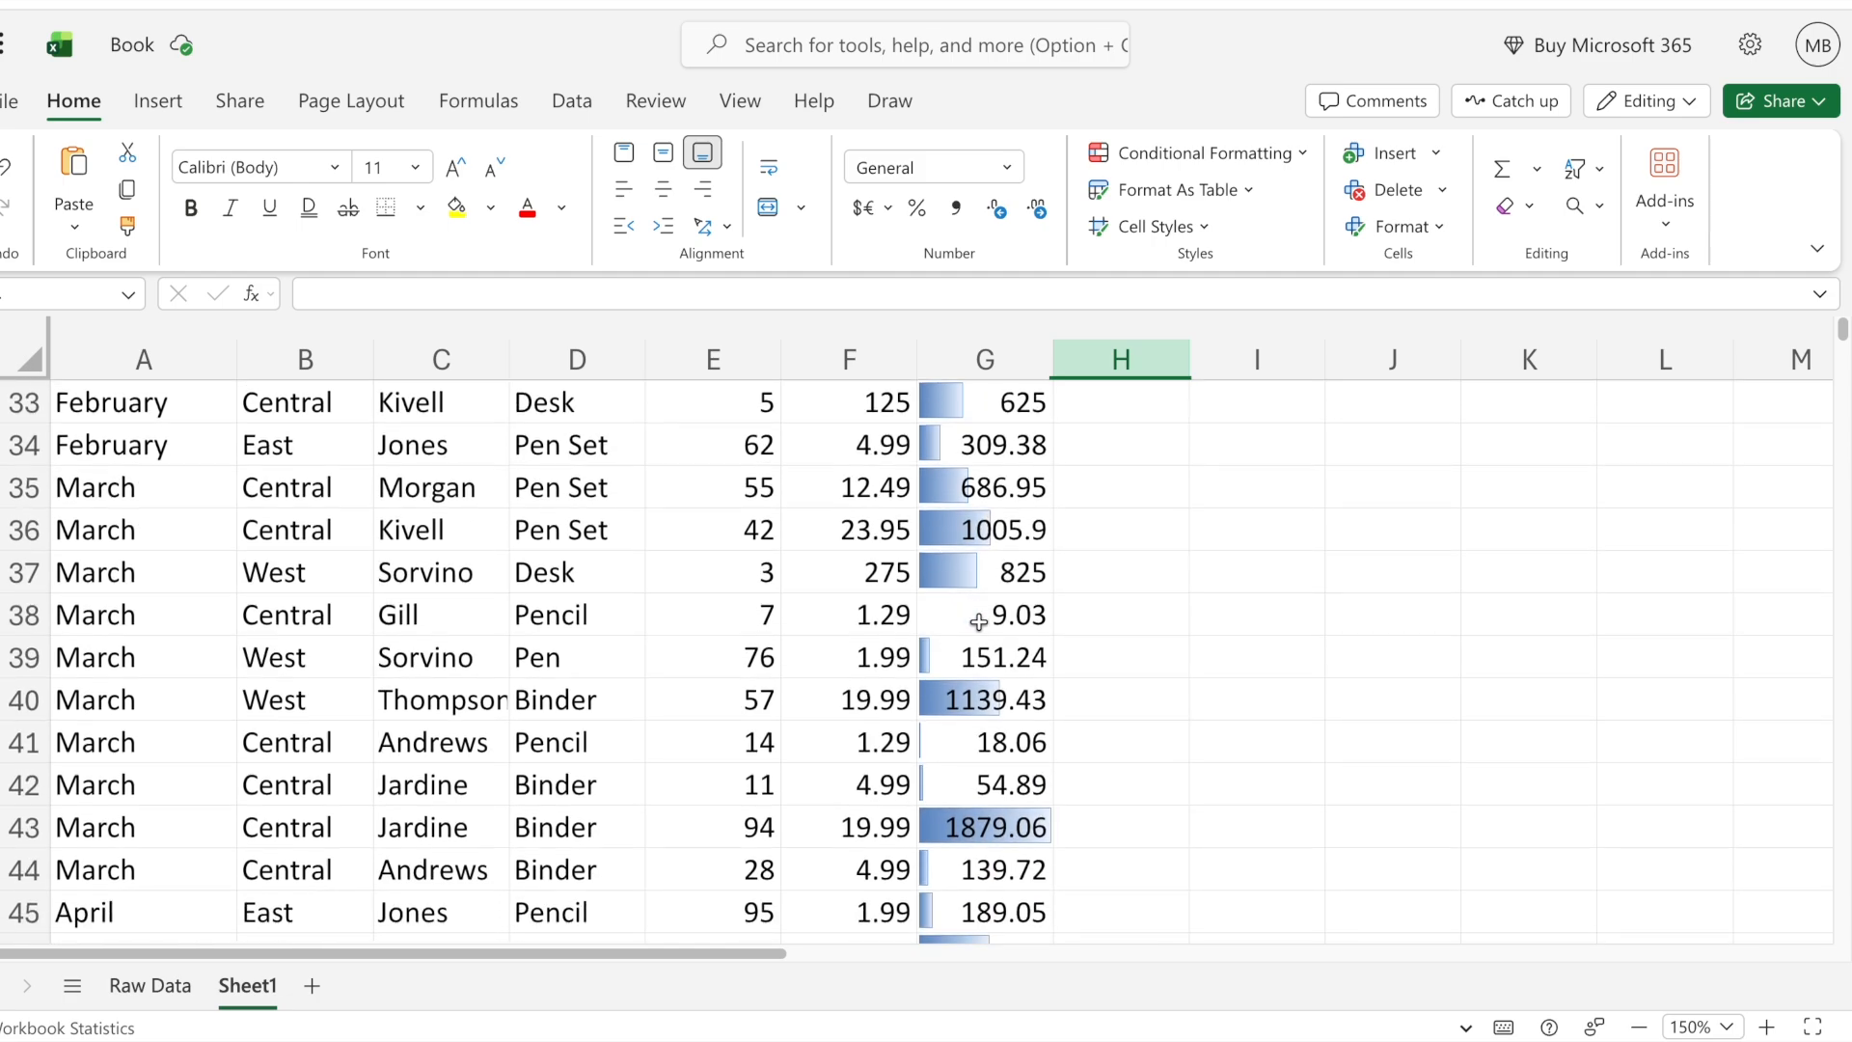
{"action": "scroll", "coordinate": [979, 622], "scroll_direction": "down", "scroll_amount": 12}
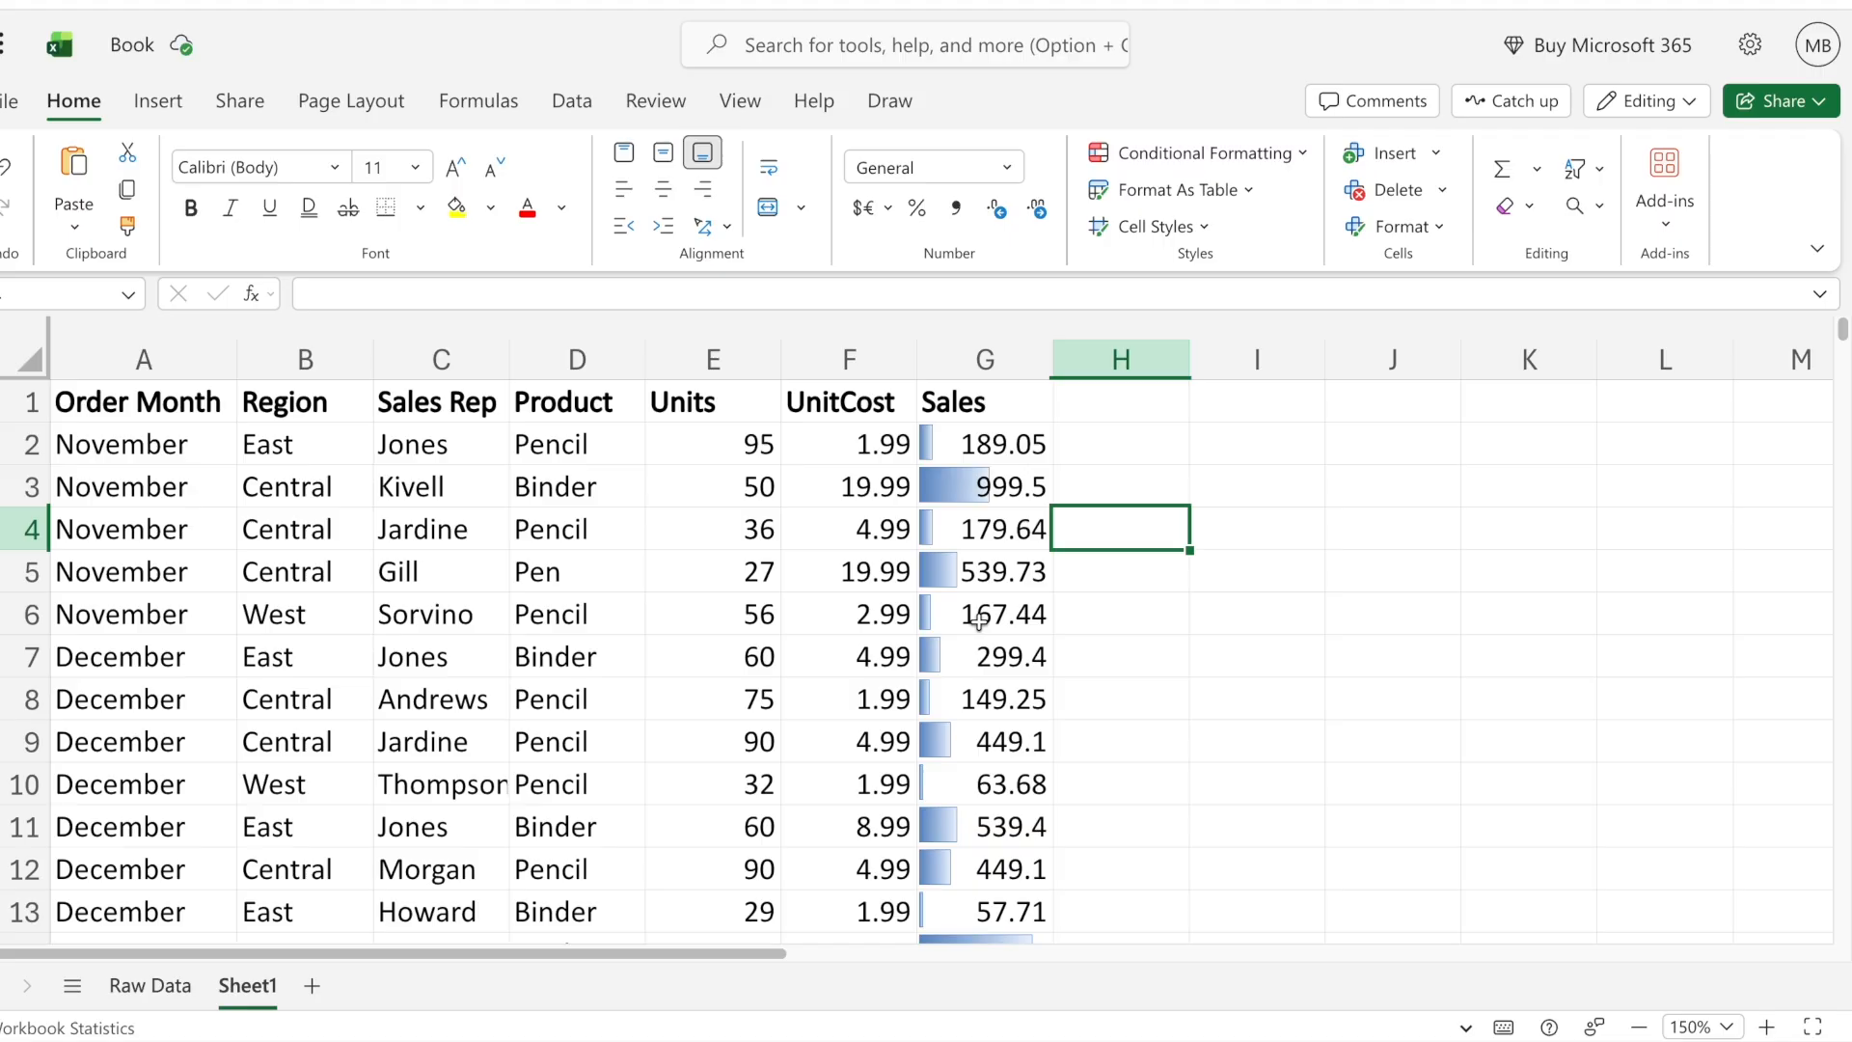
- Change the Sales column's data bars to green gradient fill and review them down the table
{"action": "left_click", "coordinate": [984, 359]}
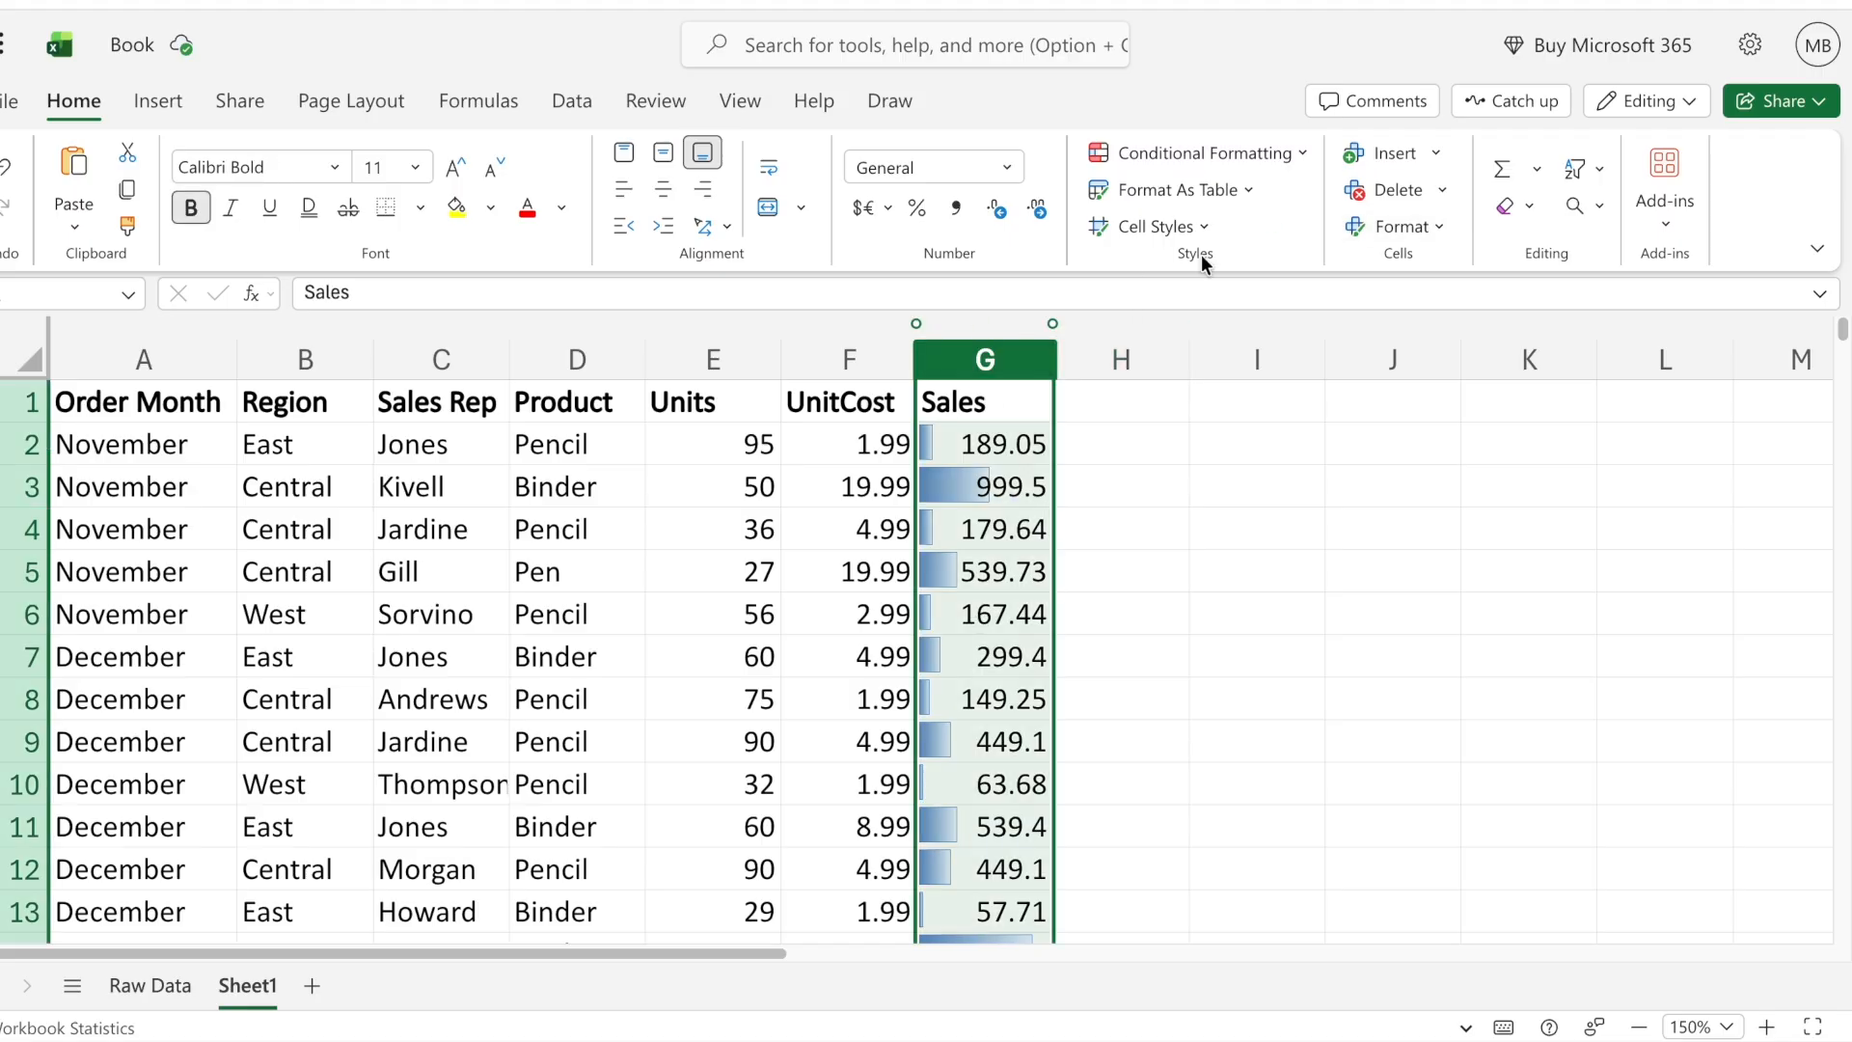
{"action": "left_click", "coordinate": [1264, 155]}
{"action": "mouse_move", "coordinate": [1229, 320]}
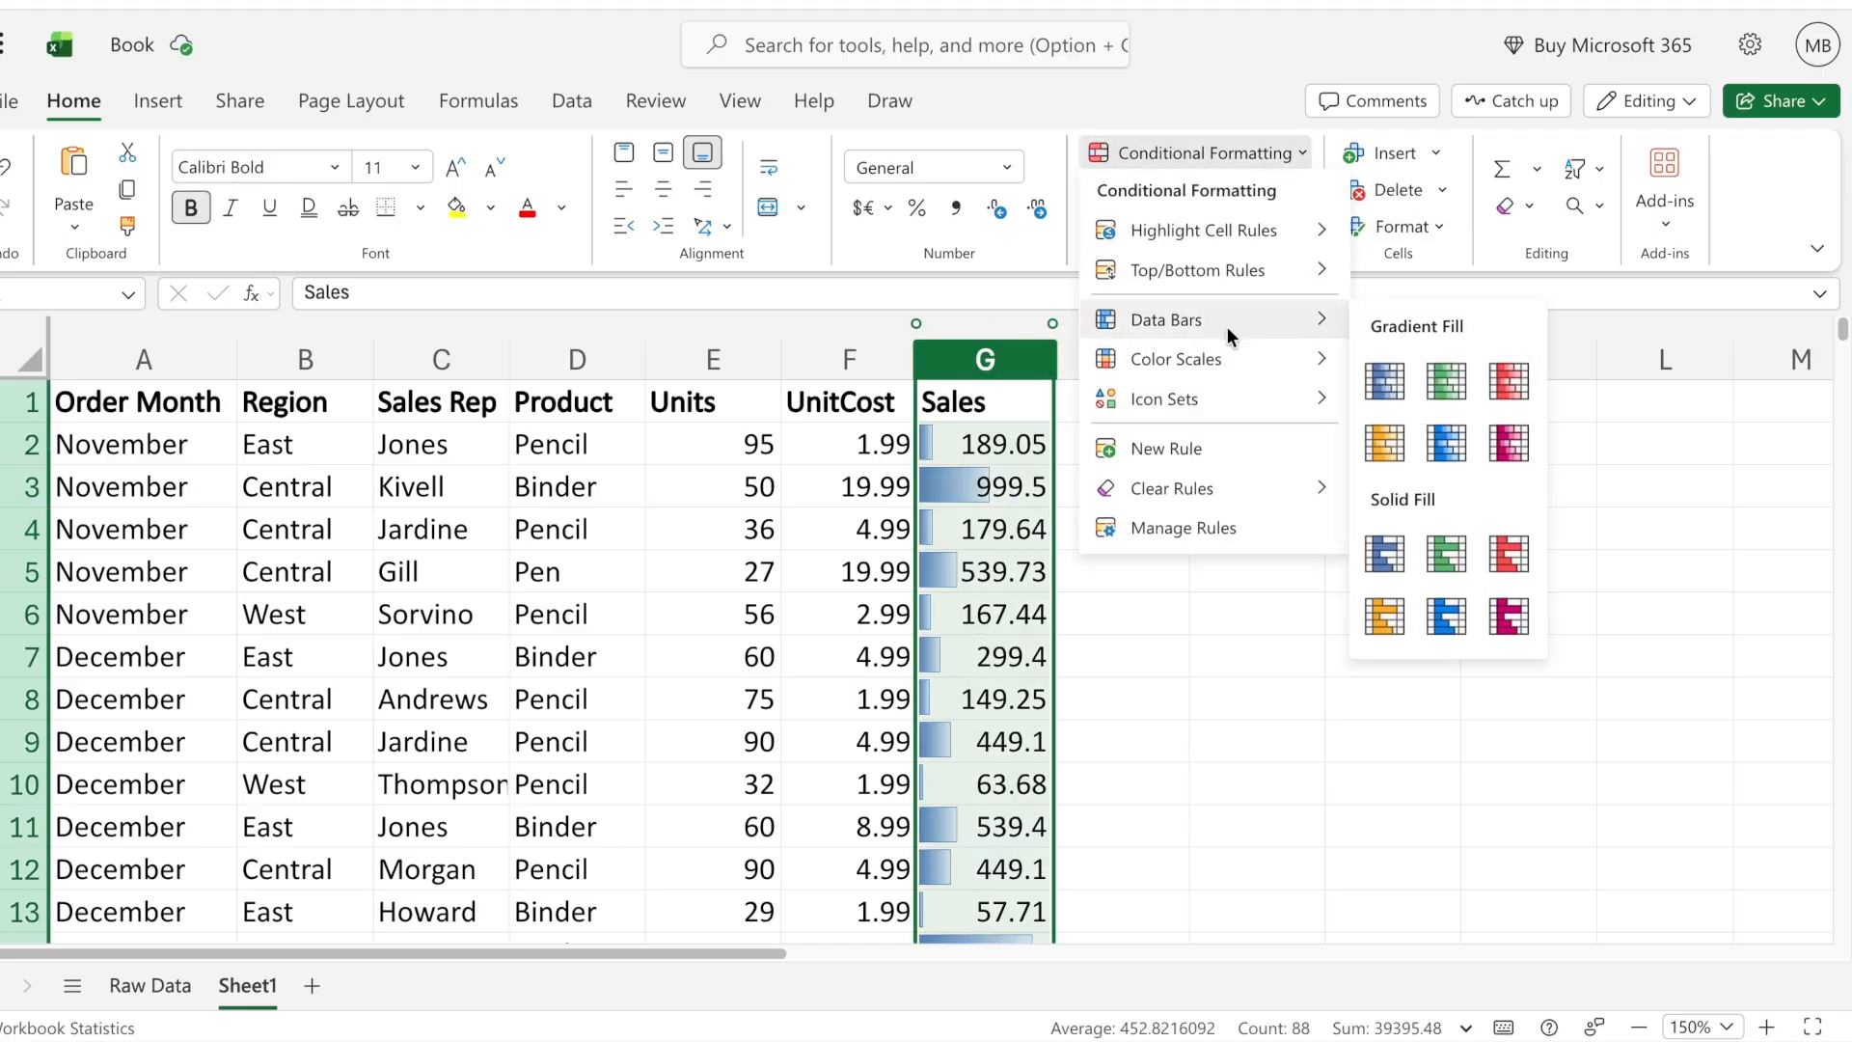
{"action": "left_click", "coordinate": [1438, 386]}
{"action": "left_click", "coordinate": [972, 618]}
{"action": "scroll", "coordinate": [1023, 723], "scroll_direction": "down", "scroll_amount": 6}
{"action": "scroll", "coordinate": [1024, 723], "scroll_direction": "down", "scroll_amount": 4}
{"action": "scroll", "coordinate": [1024, 723], "scroll_direction": "up", "scroll_amount": 10}
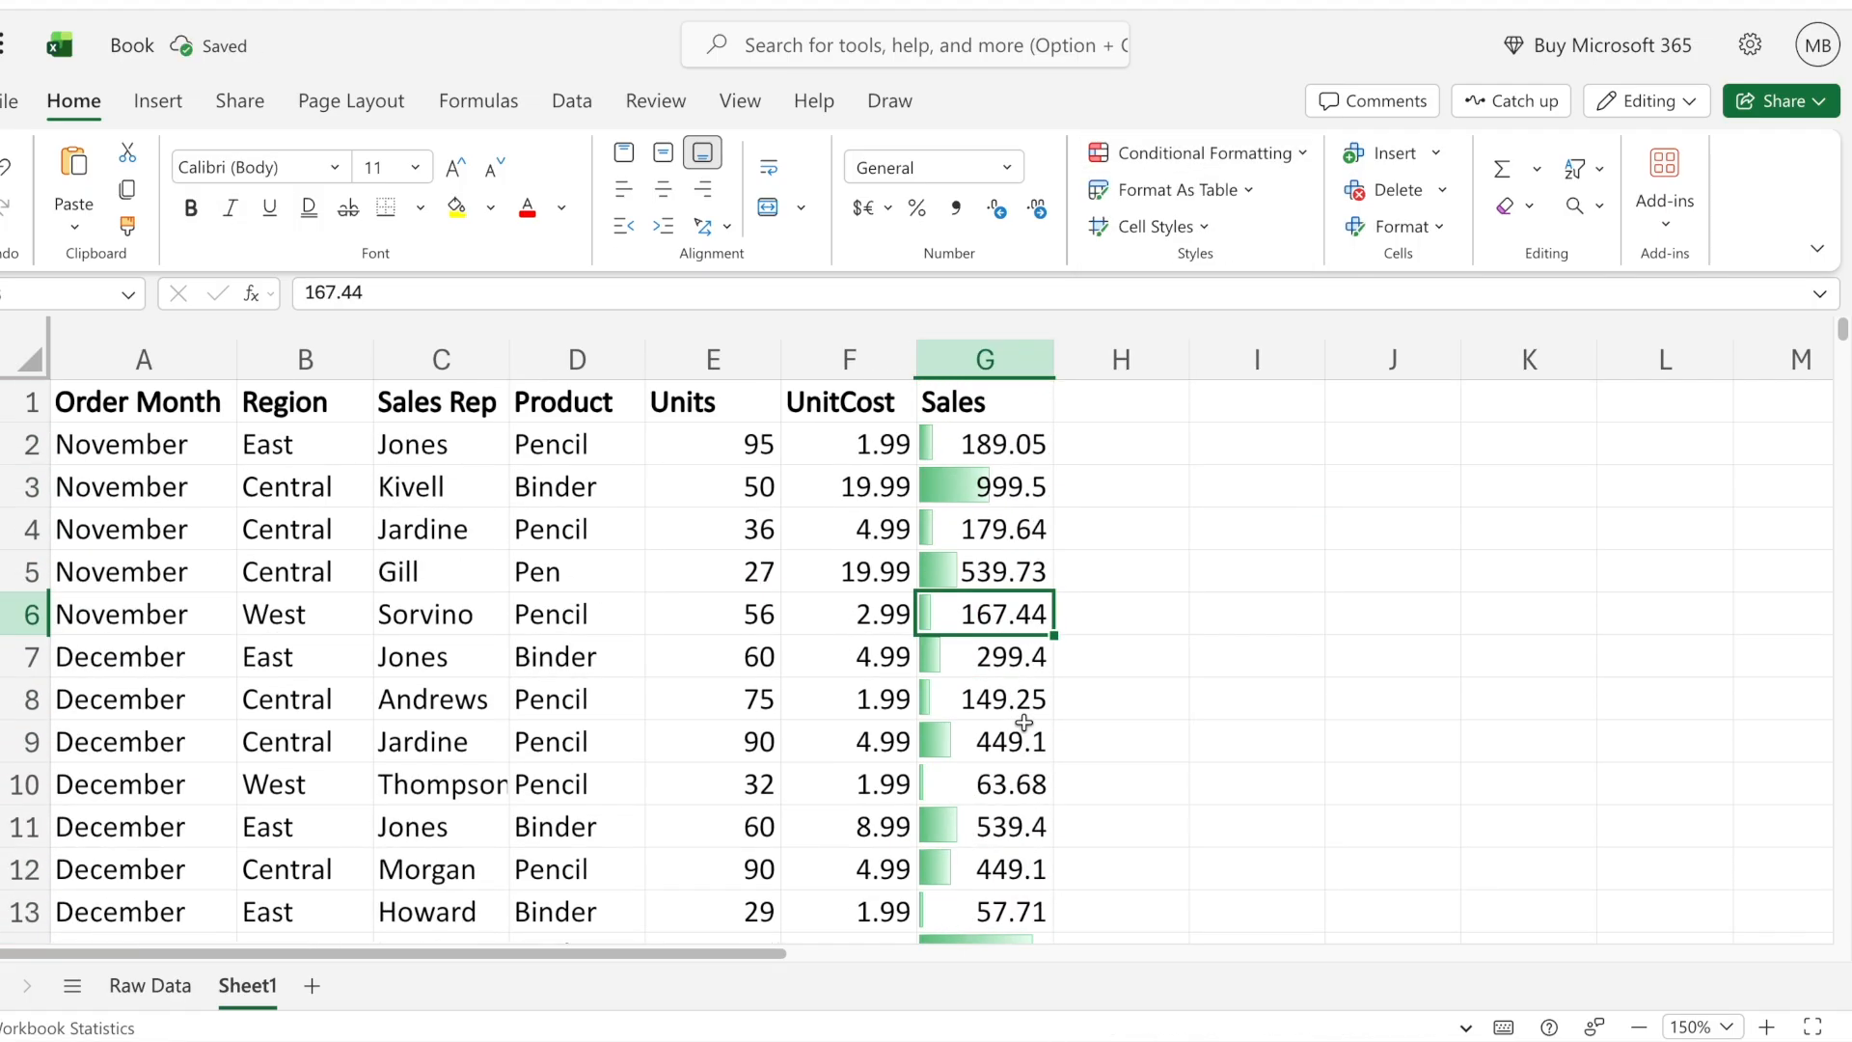
- Change the Sales column's data bars to red gradient fill
{"action": "left_click", "coordinate": [984, 359]}
{"action": "left_click", "coordinate": [1296, 166]}
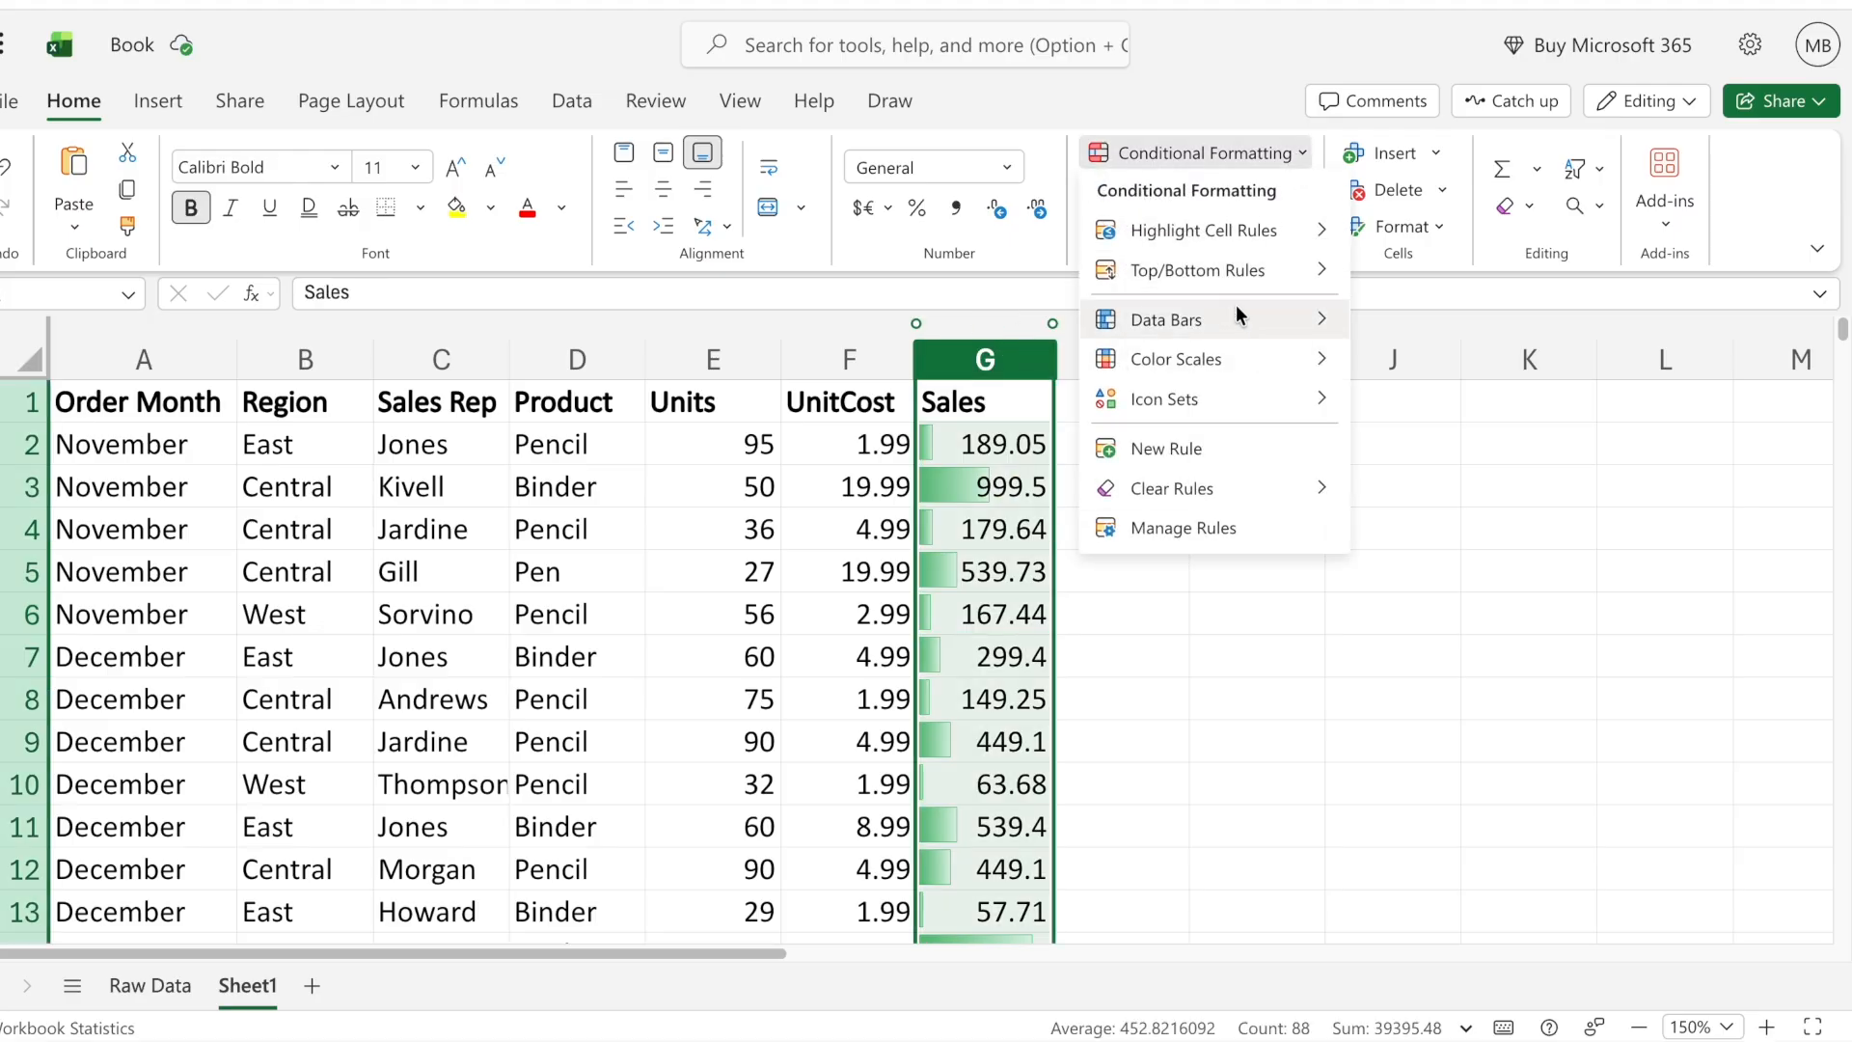
{"action": "mouse_move", "coordinate": [1231, 328]}
{"action": "left_click", "coordinate": [1509, 380]}
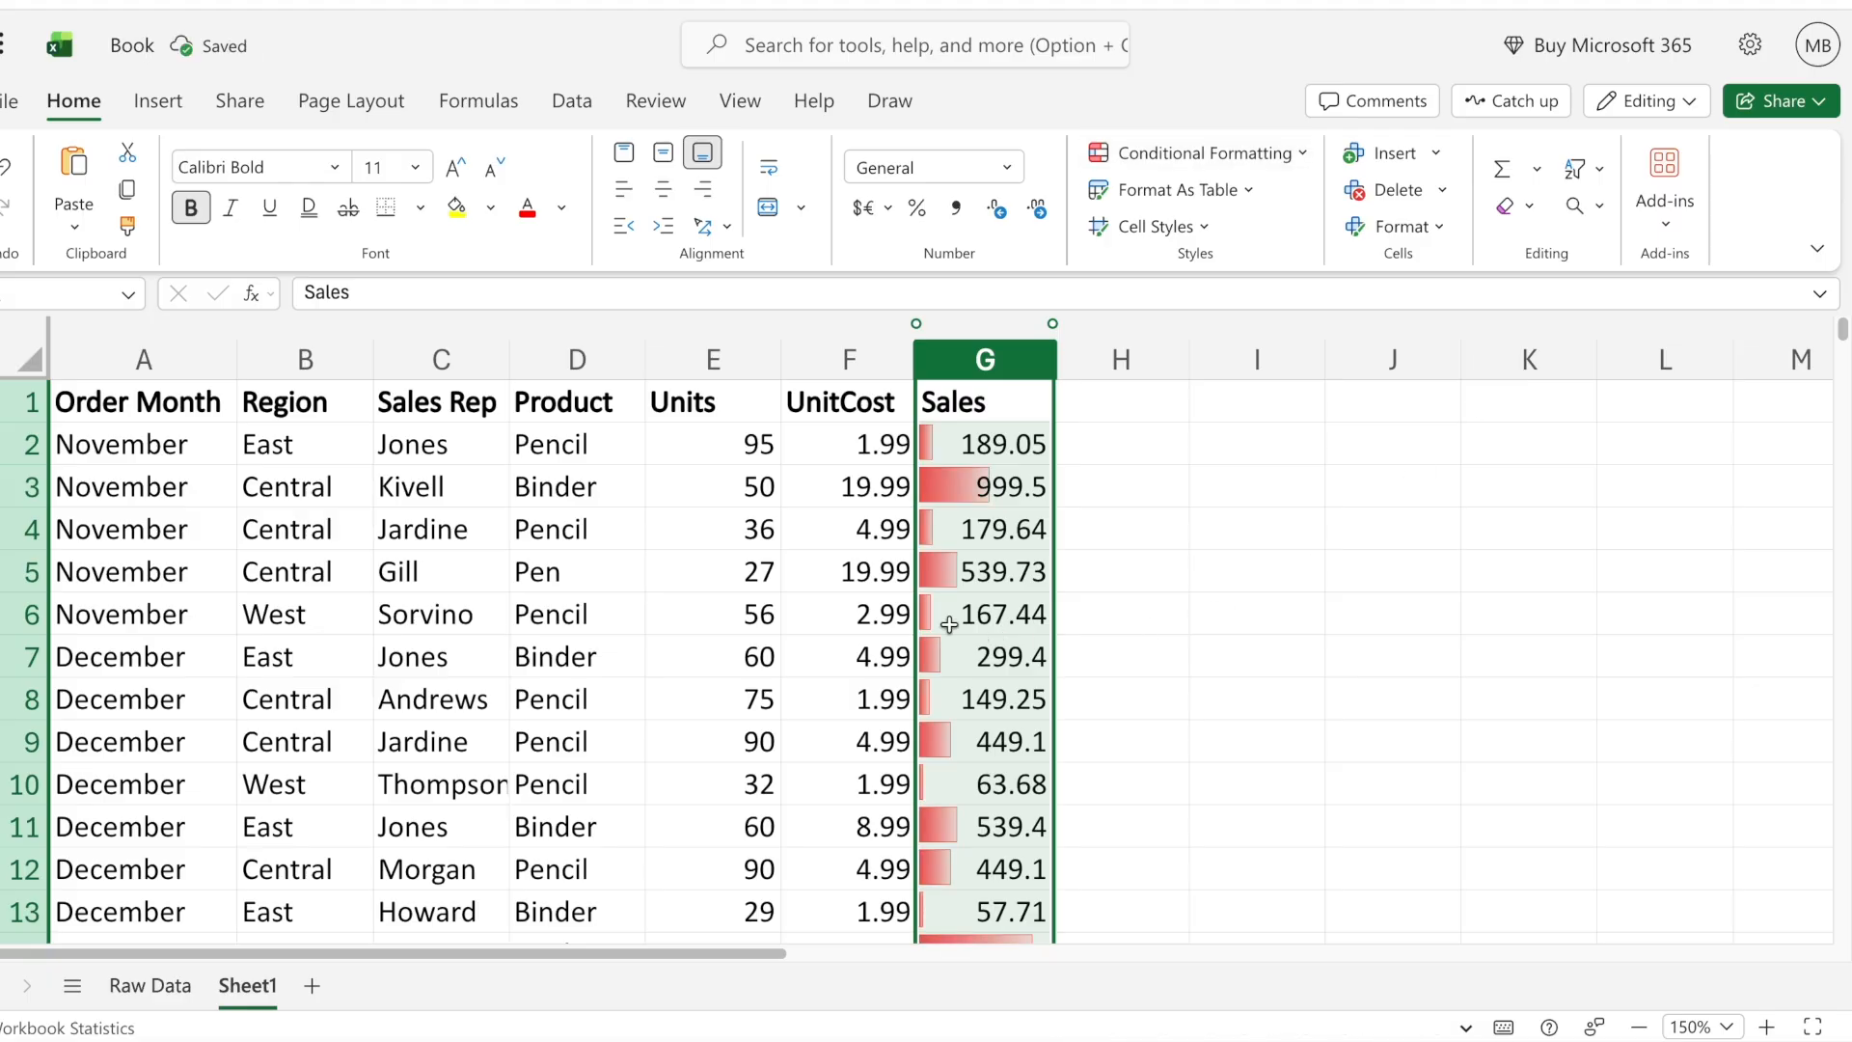
- Change the Sales column's data bars to orange gradient fill
{"action": "left_click", "coordinate": [1291, 166]}
{"action": "mouse_move", "coordinate": [1272, 311]}
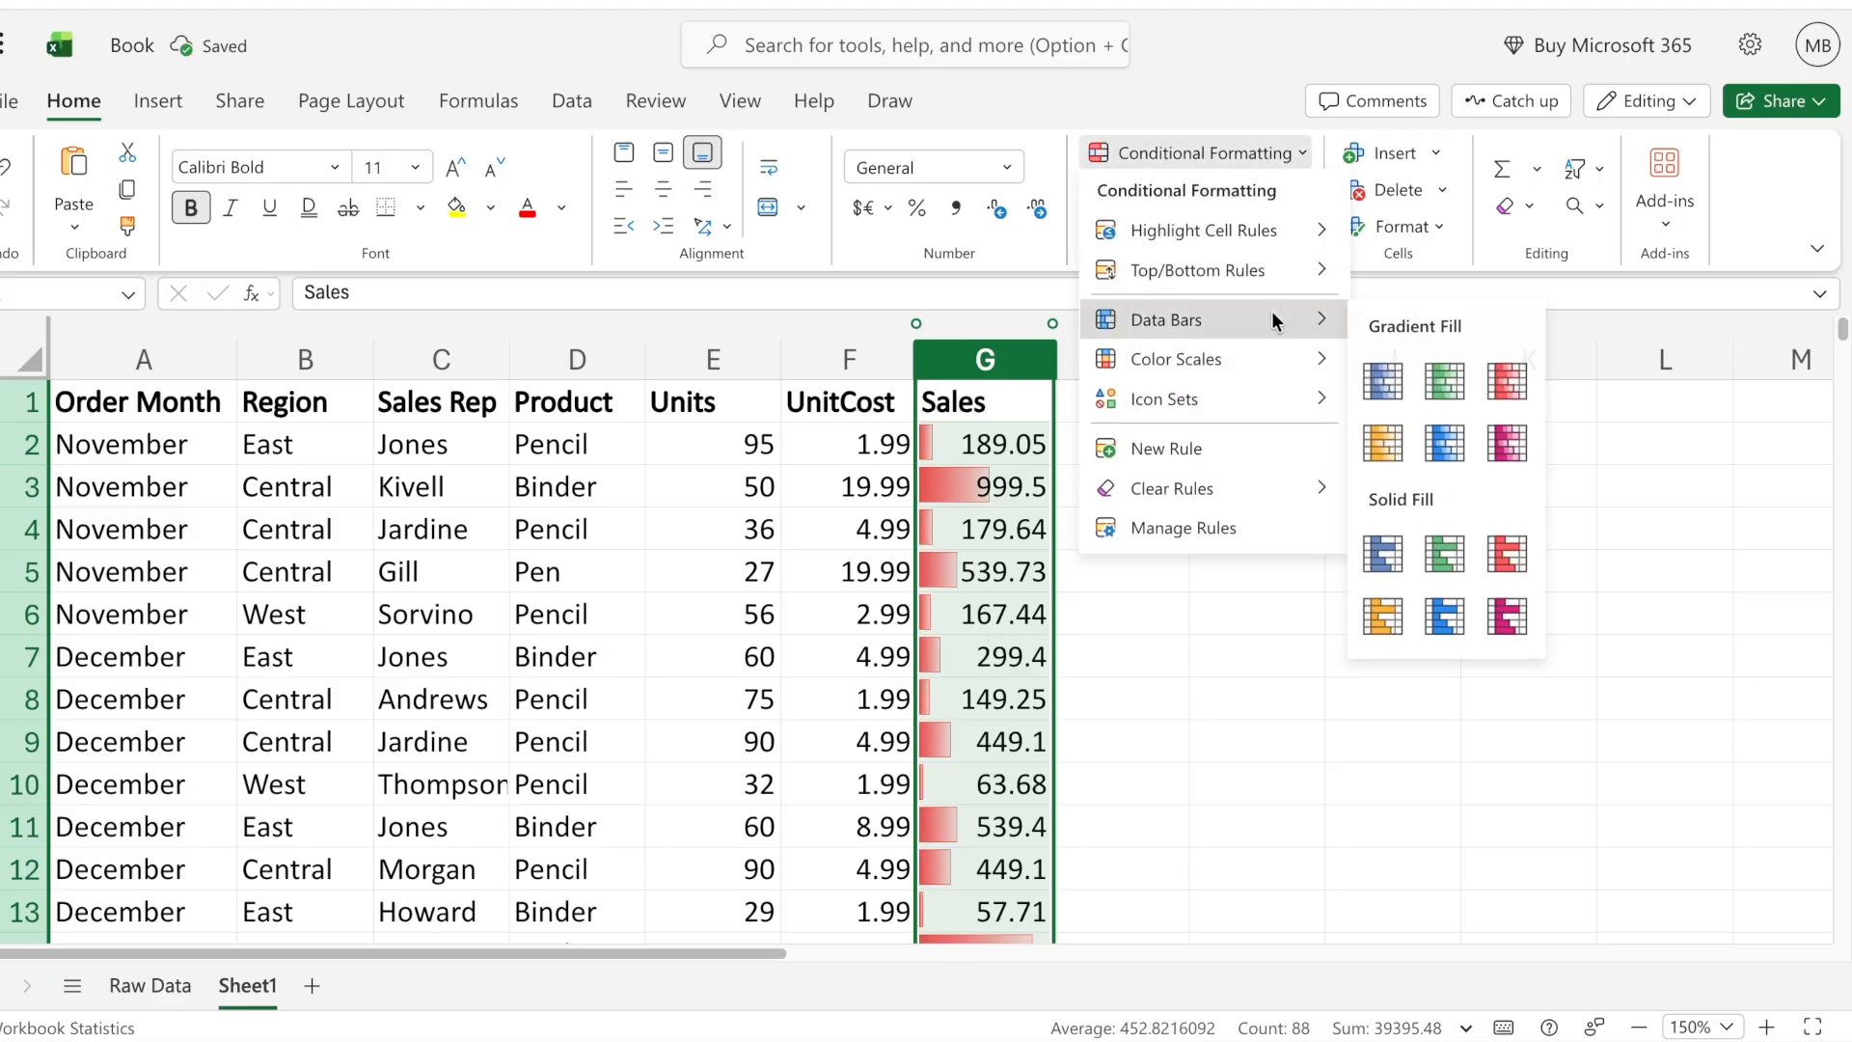
{"action": "left_click", "coordinate": [1422, 424]}
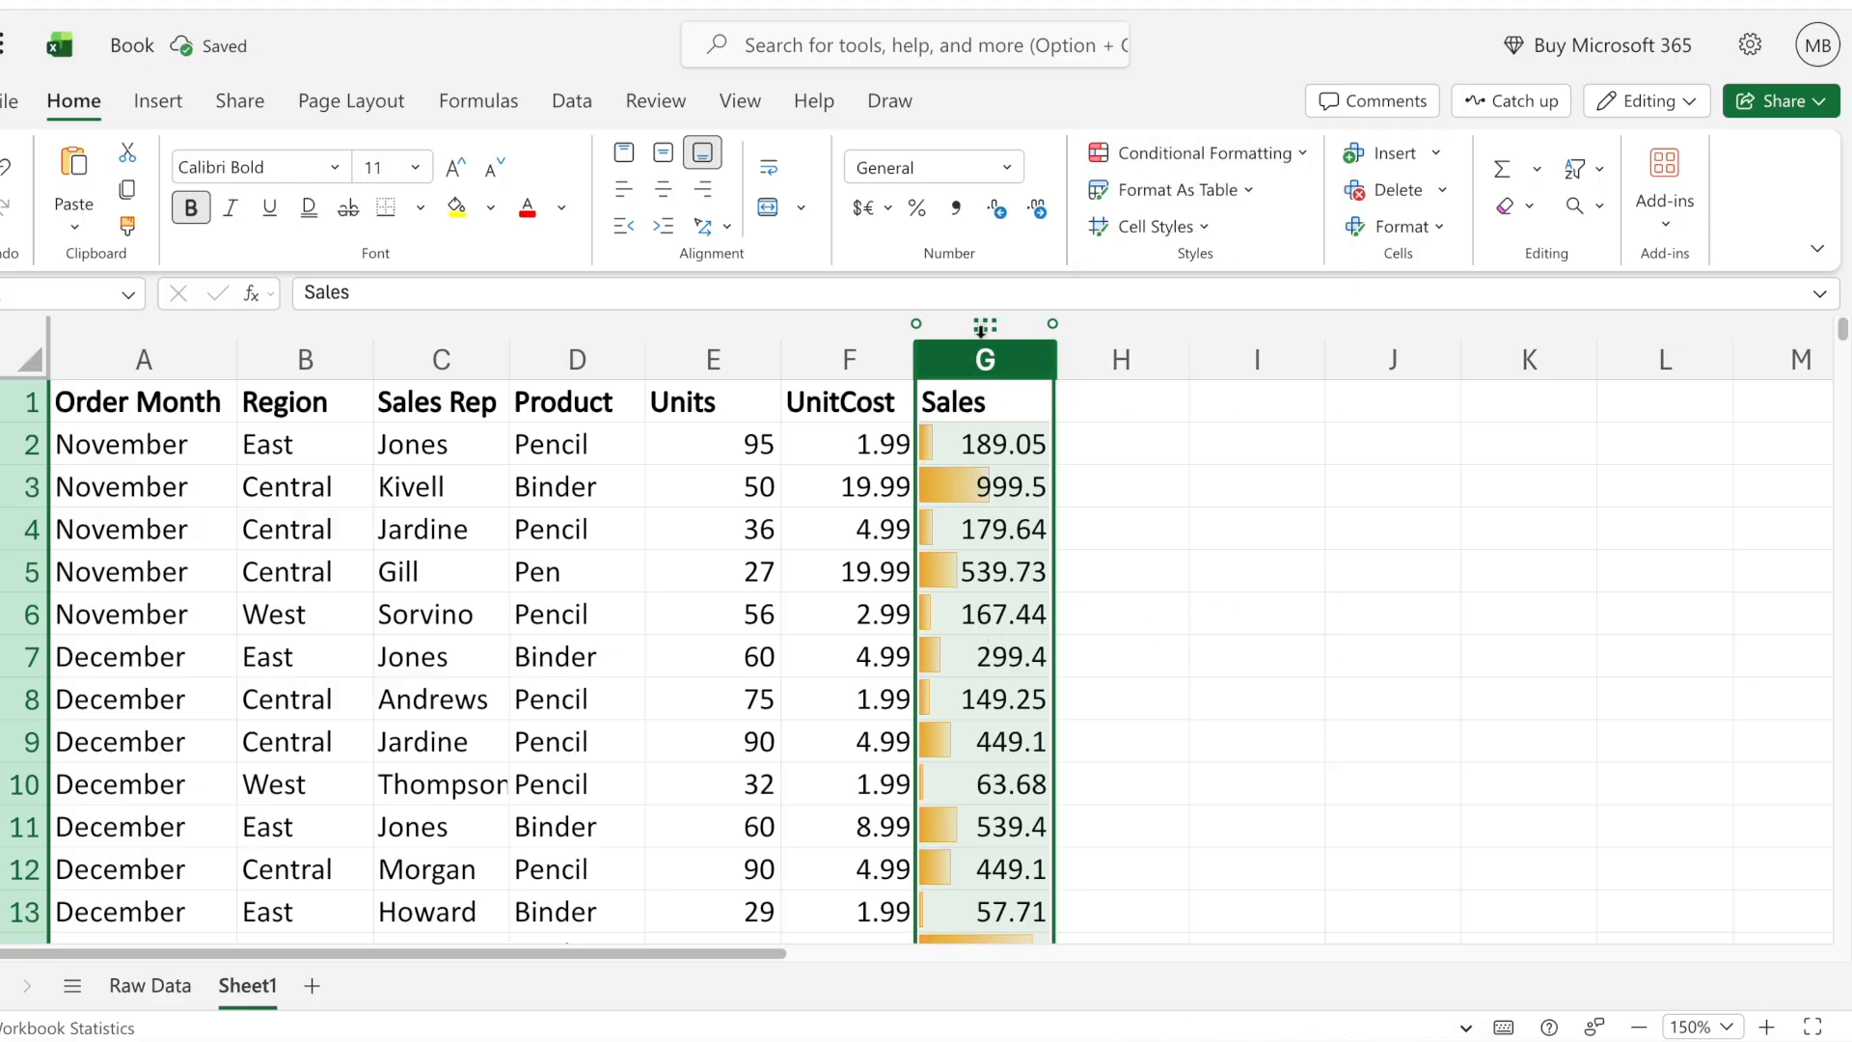
- Change the Sales column's data bars to purple gradient fill
{"action": "left_click", "coordinate": [1243, 154]}
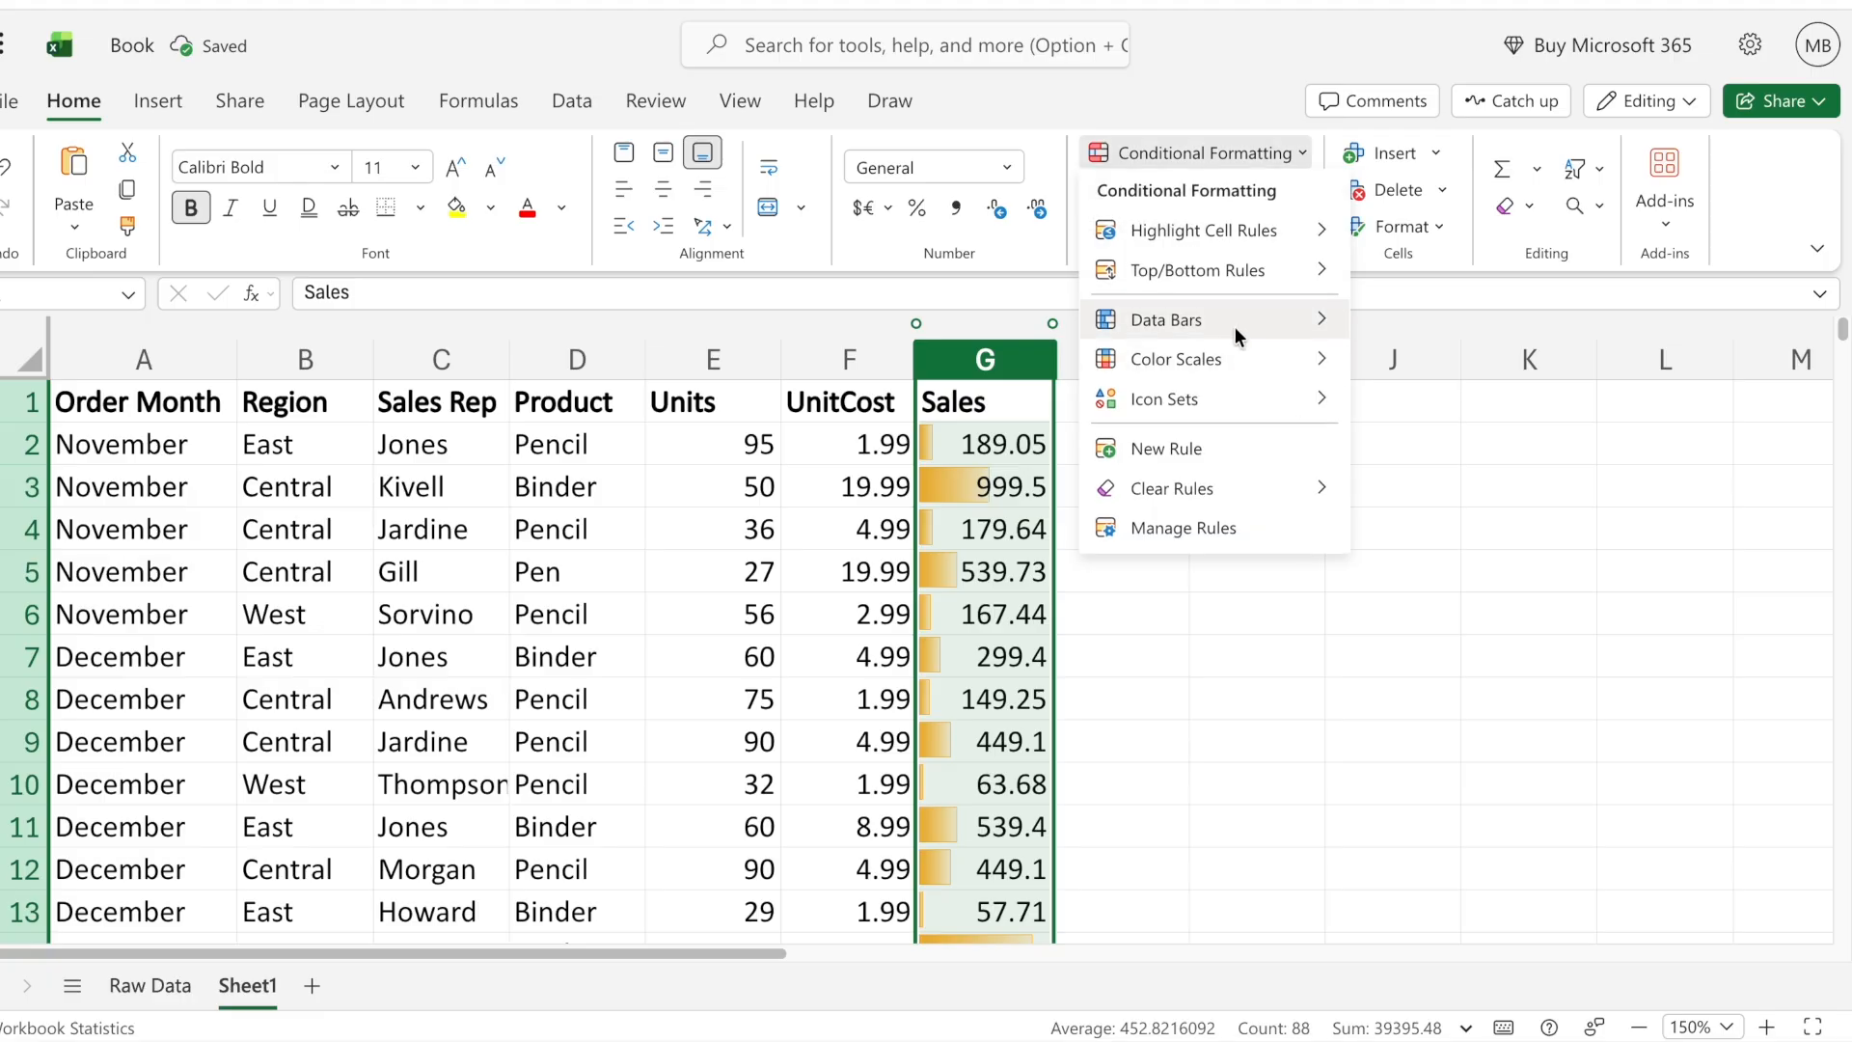
{"action": "mouse_move", "coordinate": [1235, 326]}
{"action": "left_click", "coordinate": [1520, 441]}
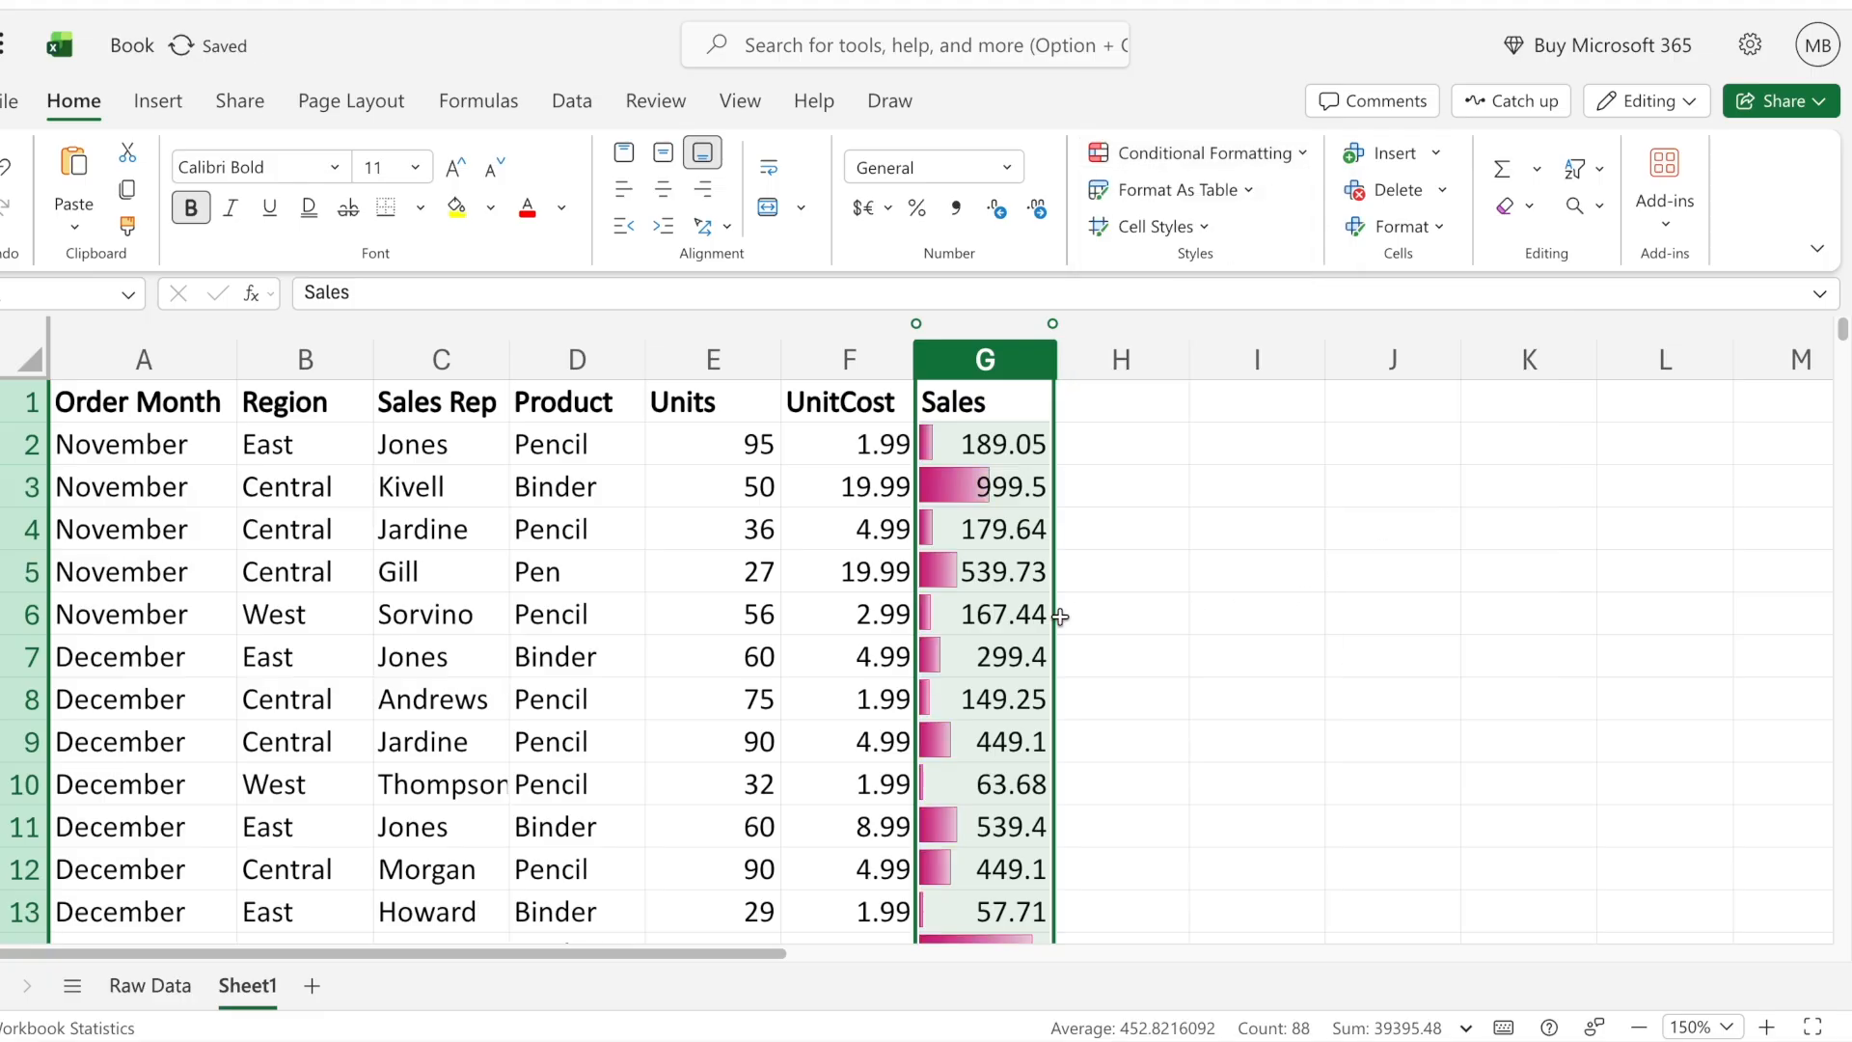
- Change the Sales column's data bars to blue solid fill and review them down the table
{"action": "left_click", "coordinate": [1218, 155]}
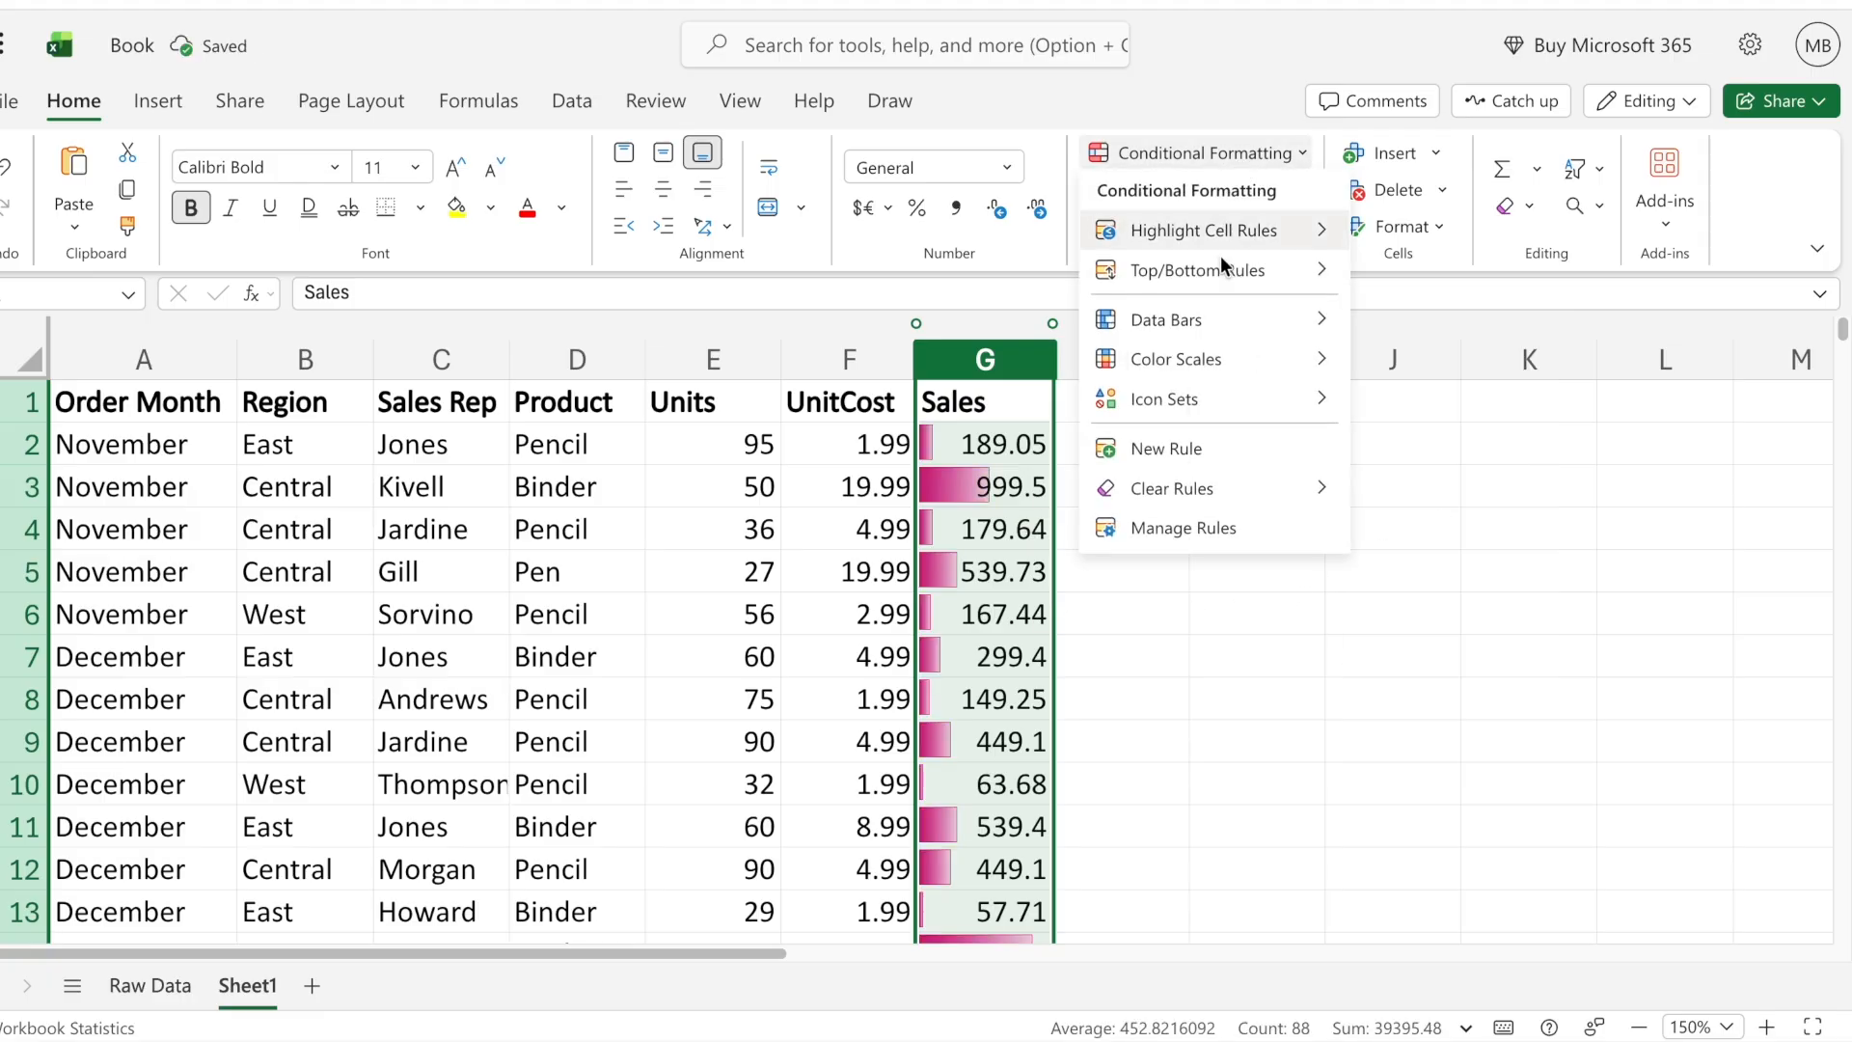
{"action": "mouse_move", "coordinate": [1219, 318]}
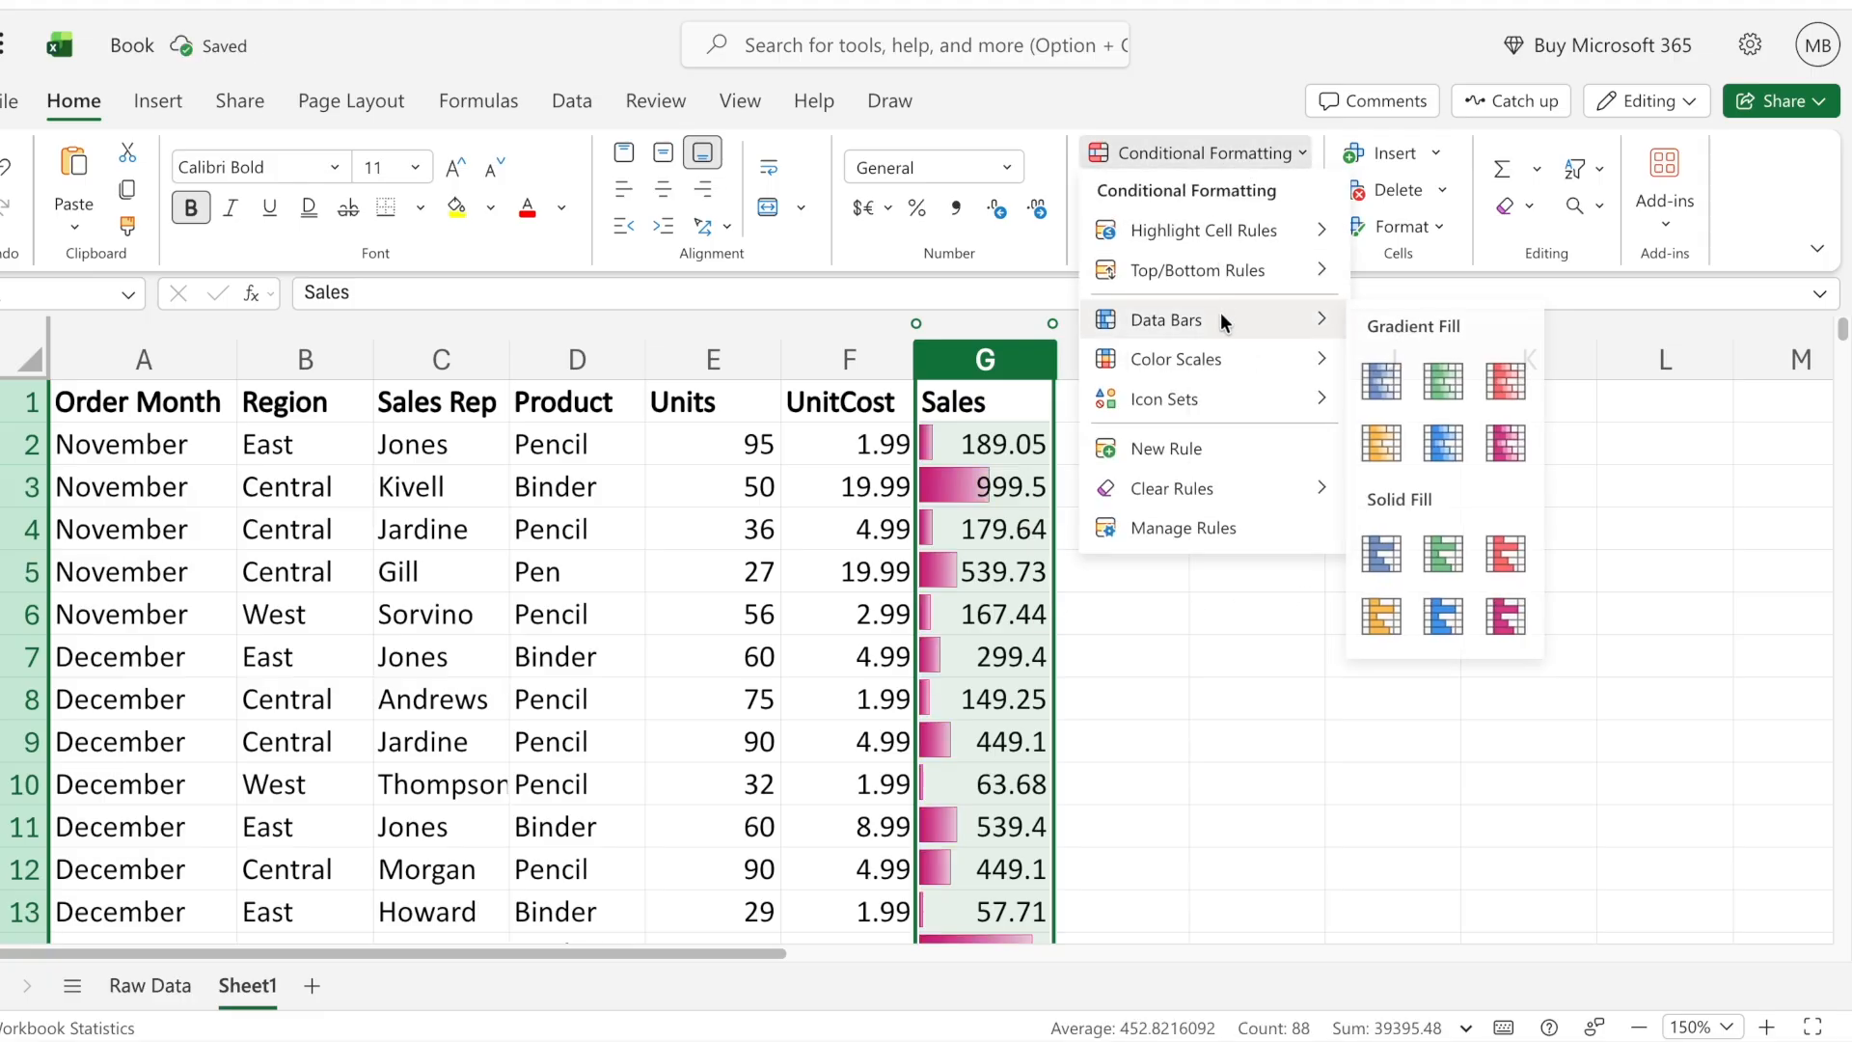
{"action": "left_click", "coordinate": [1385, 553]}
{"action": "left_click", "coordinate": [980, 604]}
{"action": "scroll", "coordinate": [1162, 604], "scroll_direction": "down", "scroll_amount": 10}
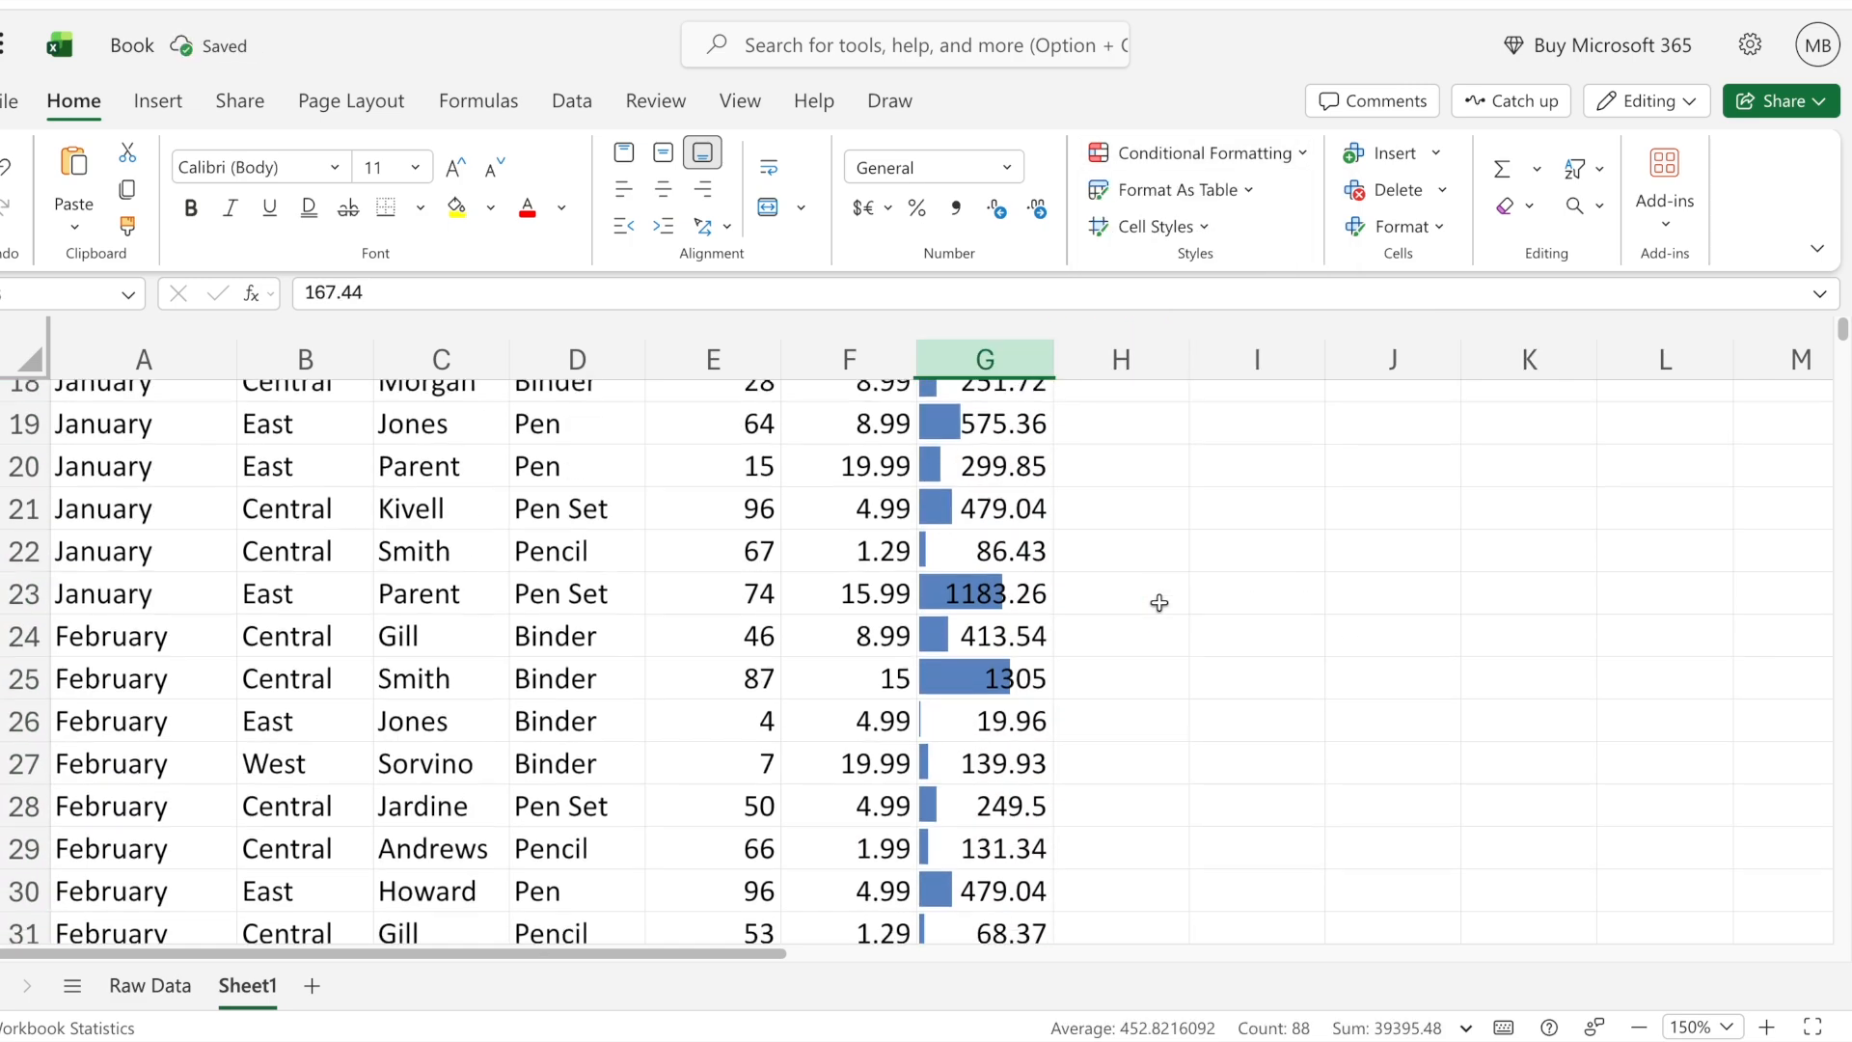
{"action": "scroll", "coordinate": [1161, 604], "scroll_direction": "up", "scroll_amount": 10}
- Apply green solid-fill data bars to cell G6 in the Sales column
{"action": "left_click", "coordinate": [1238, 156]}
{"action": "mouse_move", "coordinate": [1225, 317]}
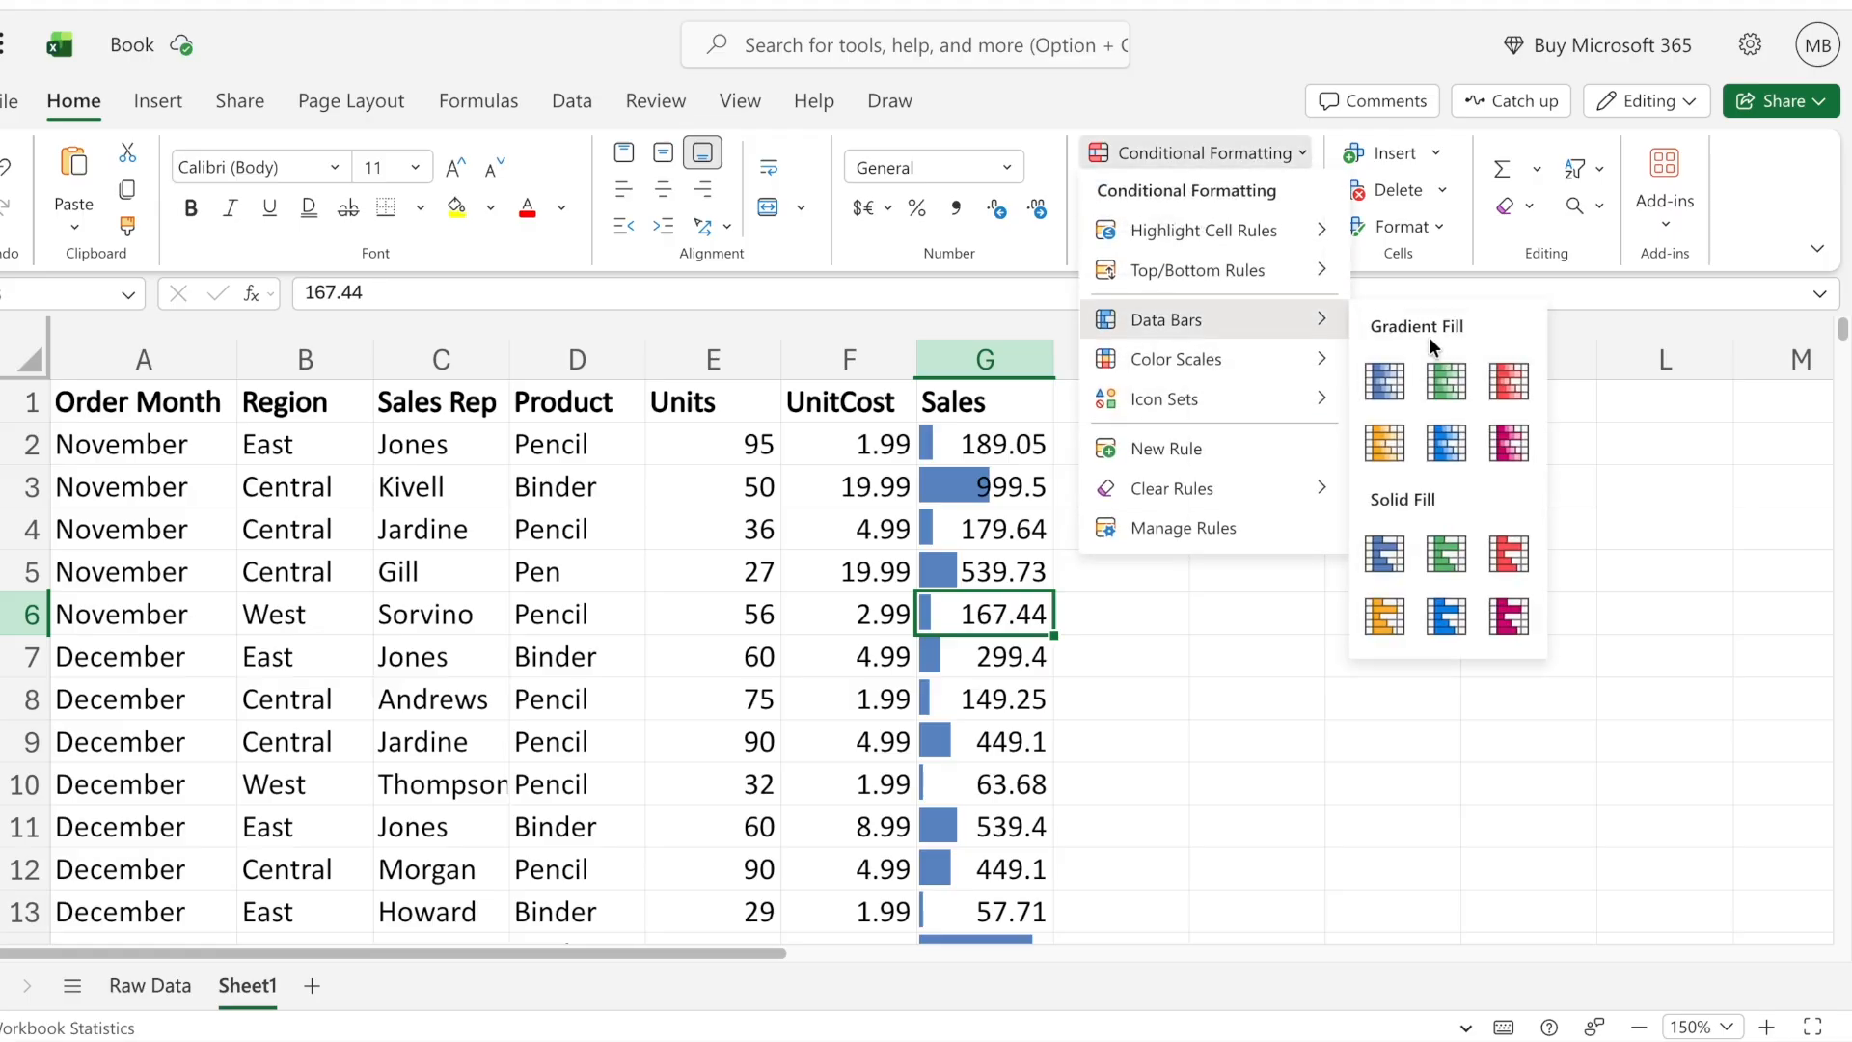
{"action": "left_click", "coordinate": [1441, 552]}
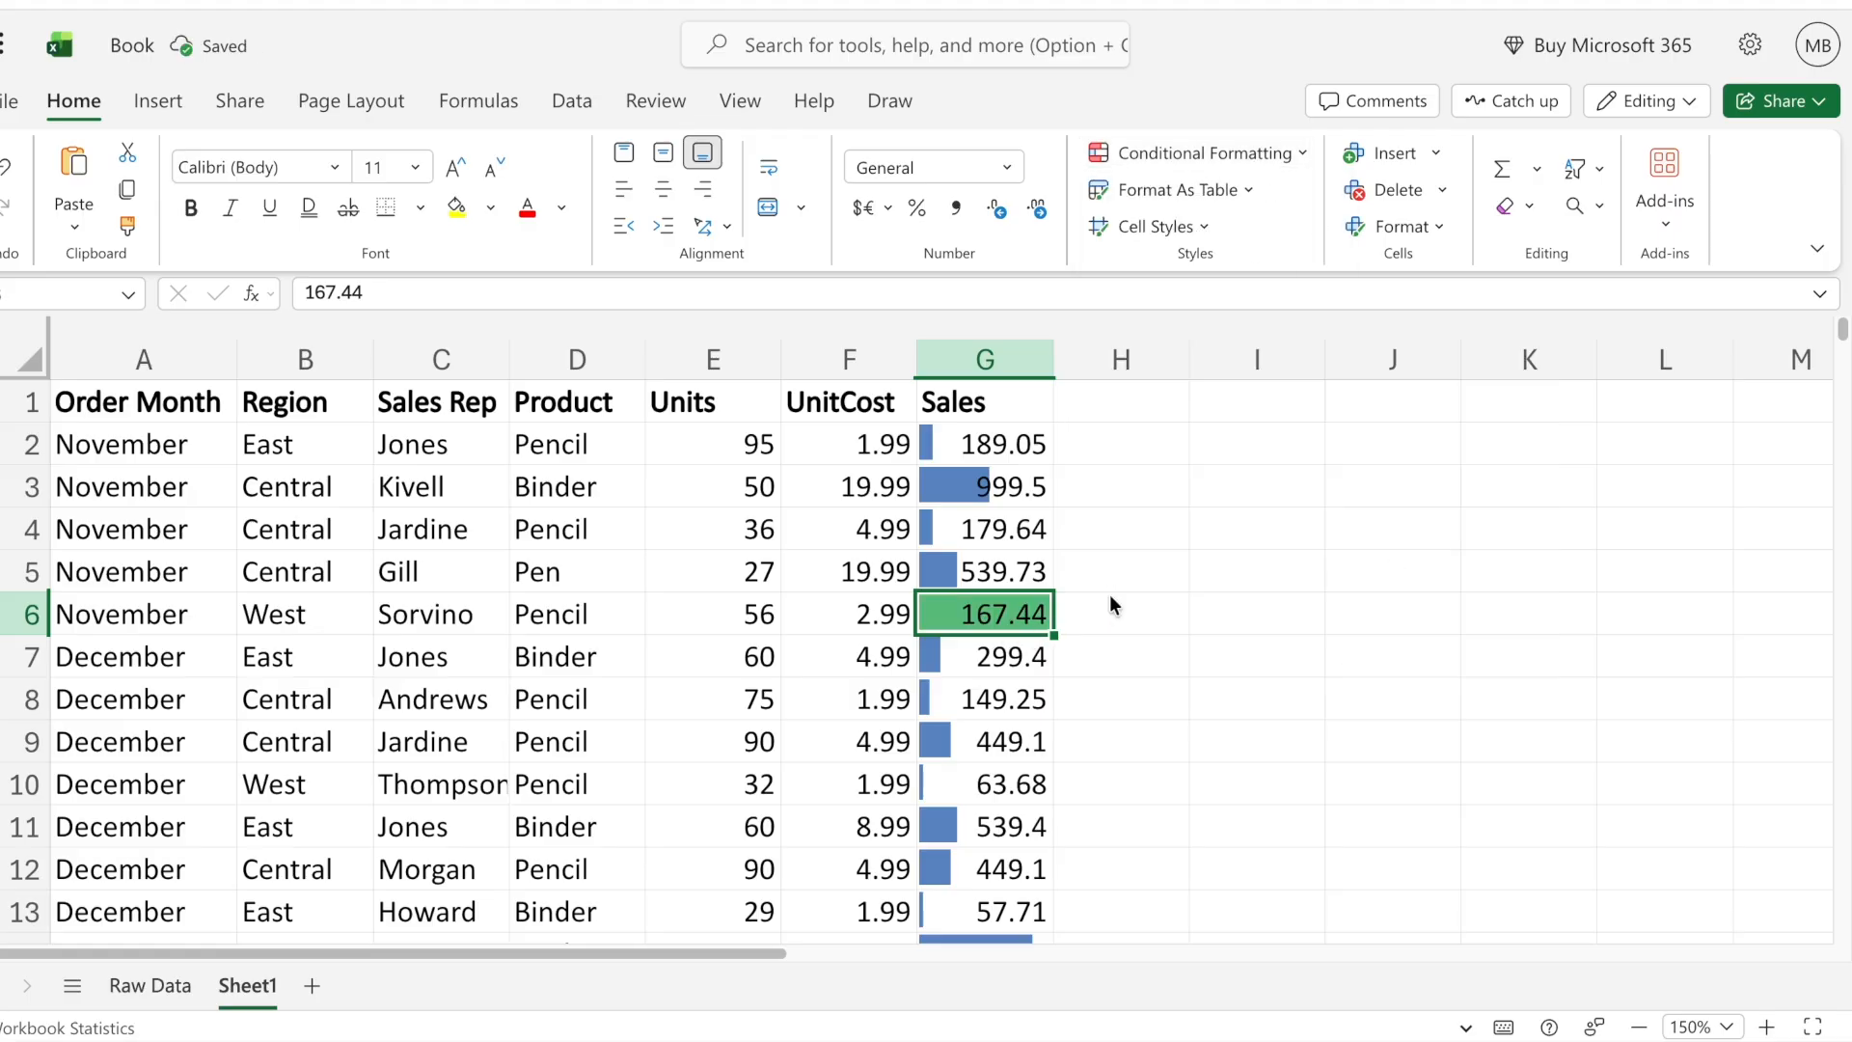
- Change the entire Sales column's data bars to green solid fill and review them down the table
{"action": "left_click", "coordinate": [982, 357]}
{"action": "left_click", "coordinate": [1245, 153]}
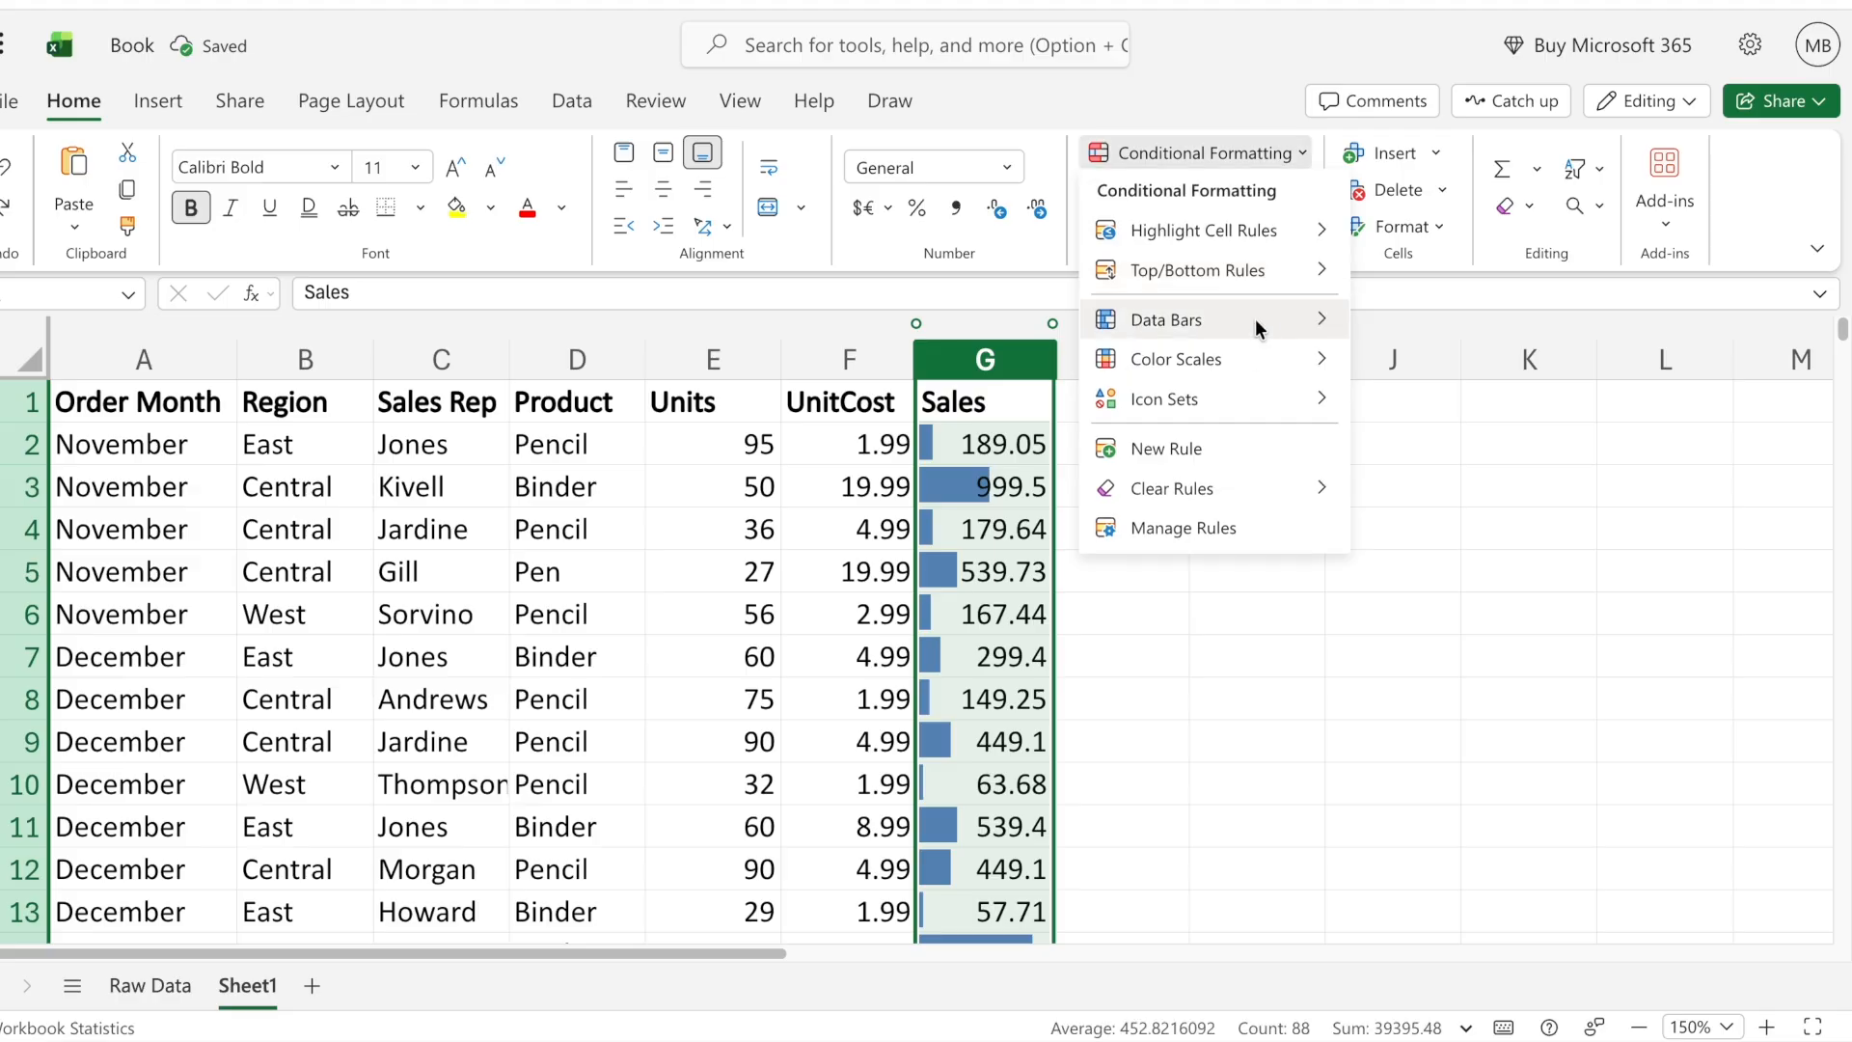
{"action": "mouse_move", "coordinate": [1257, 324]}
{"action": "left_click", "coordinate": [1443, 550]}
{"action": "left_click", "coordinate": [1078, 622]}
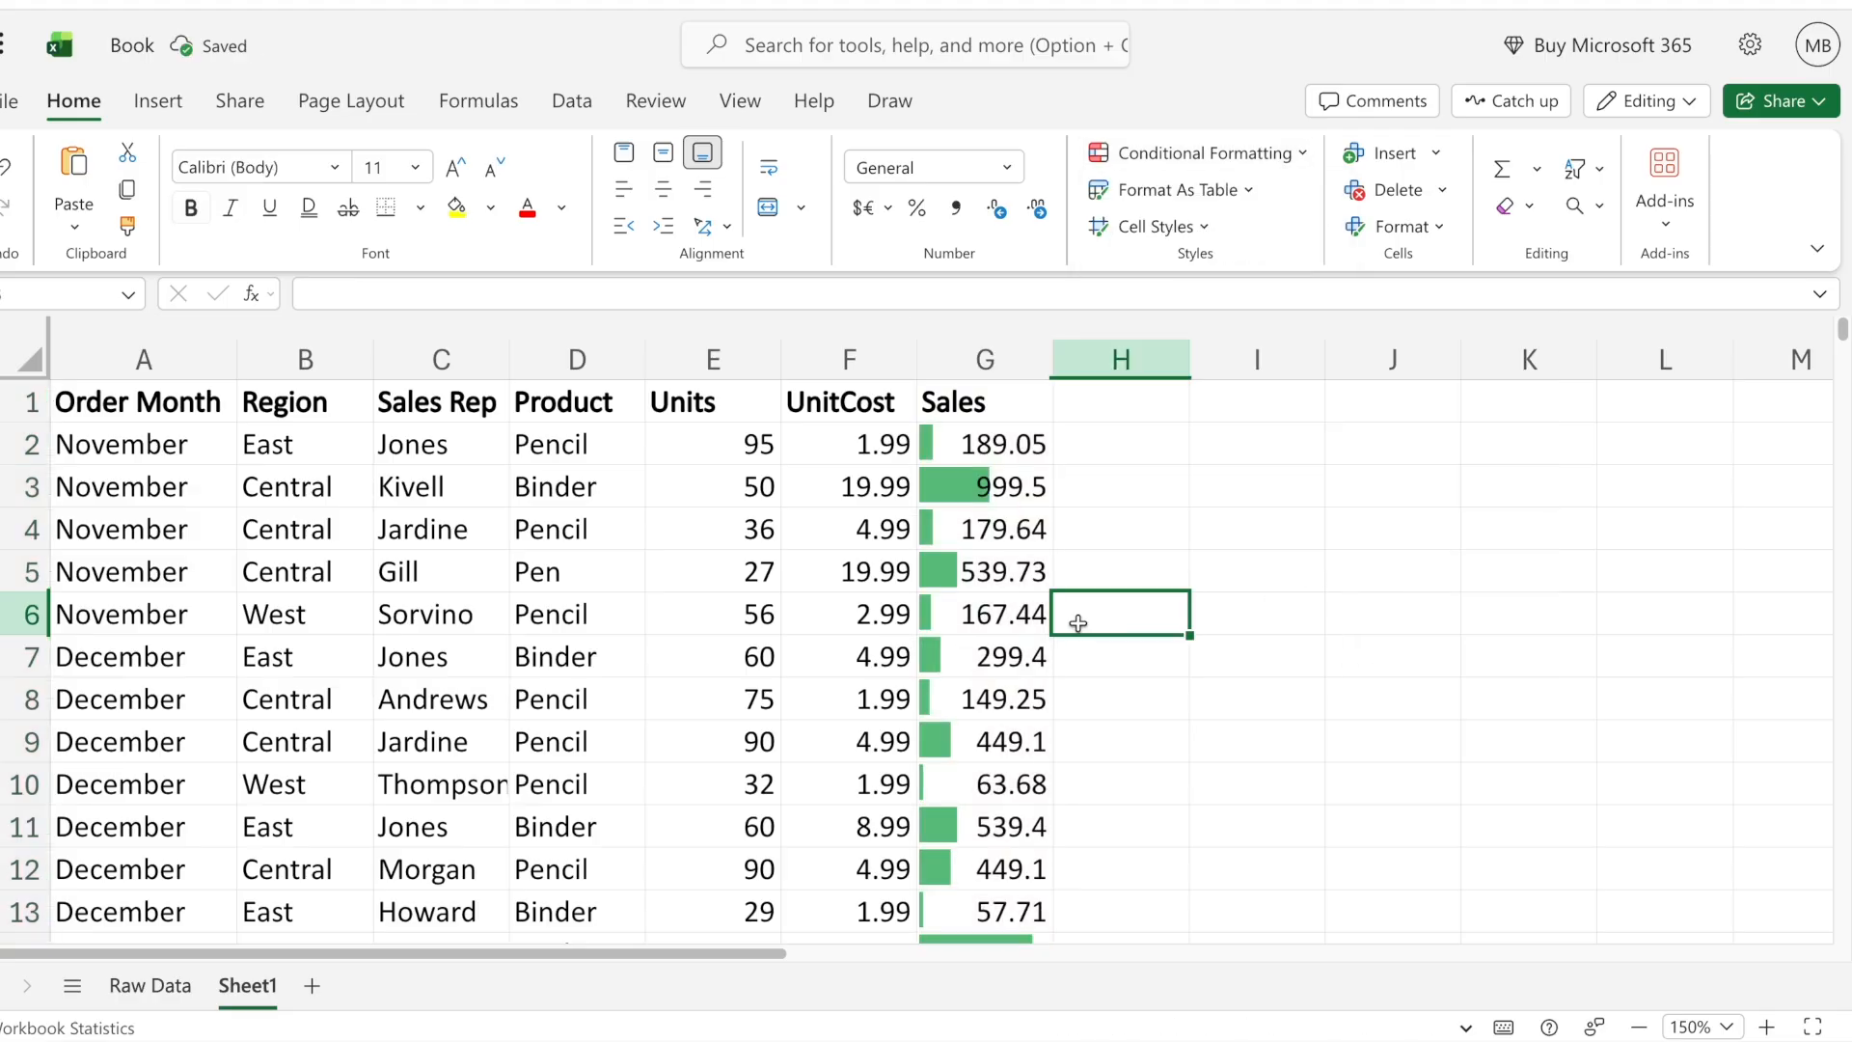
{"action": "scroll", "coordinate": [1077, 621], "scroll_direction": "down", "scroll_amount": 8}
{"action": "scroll", "coordinate": [1077, 622], "scroll_direction": "up", "scroll_amount": 8}
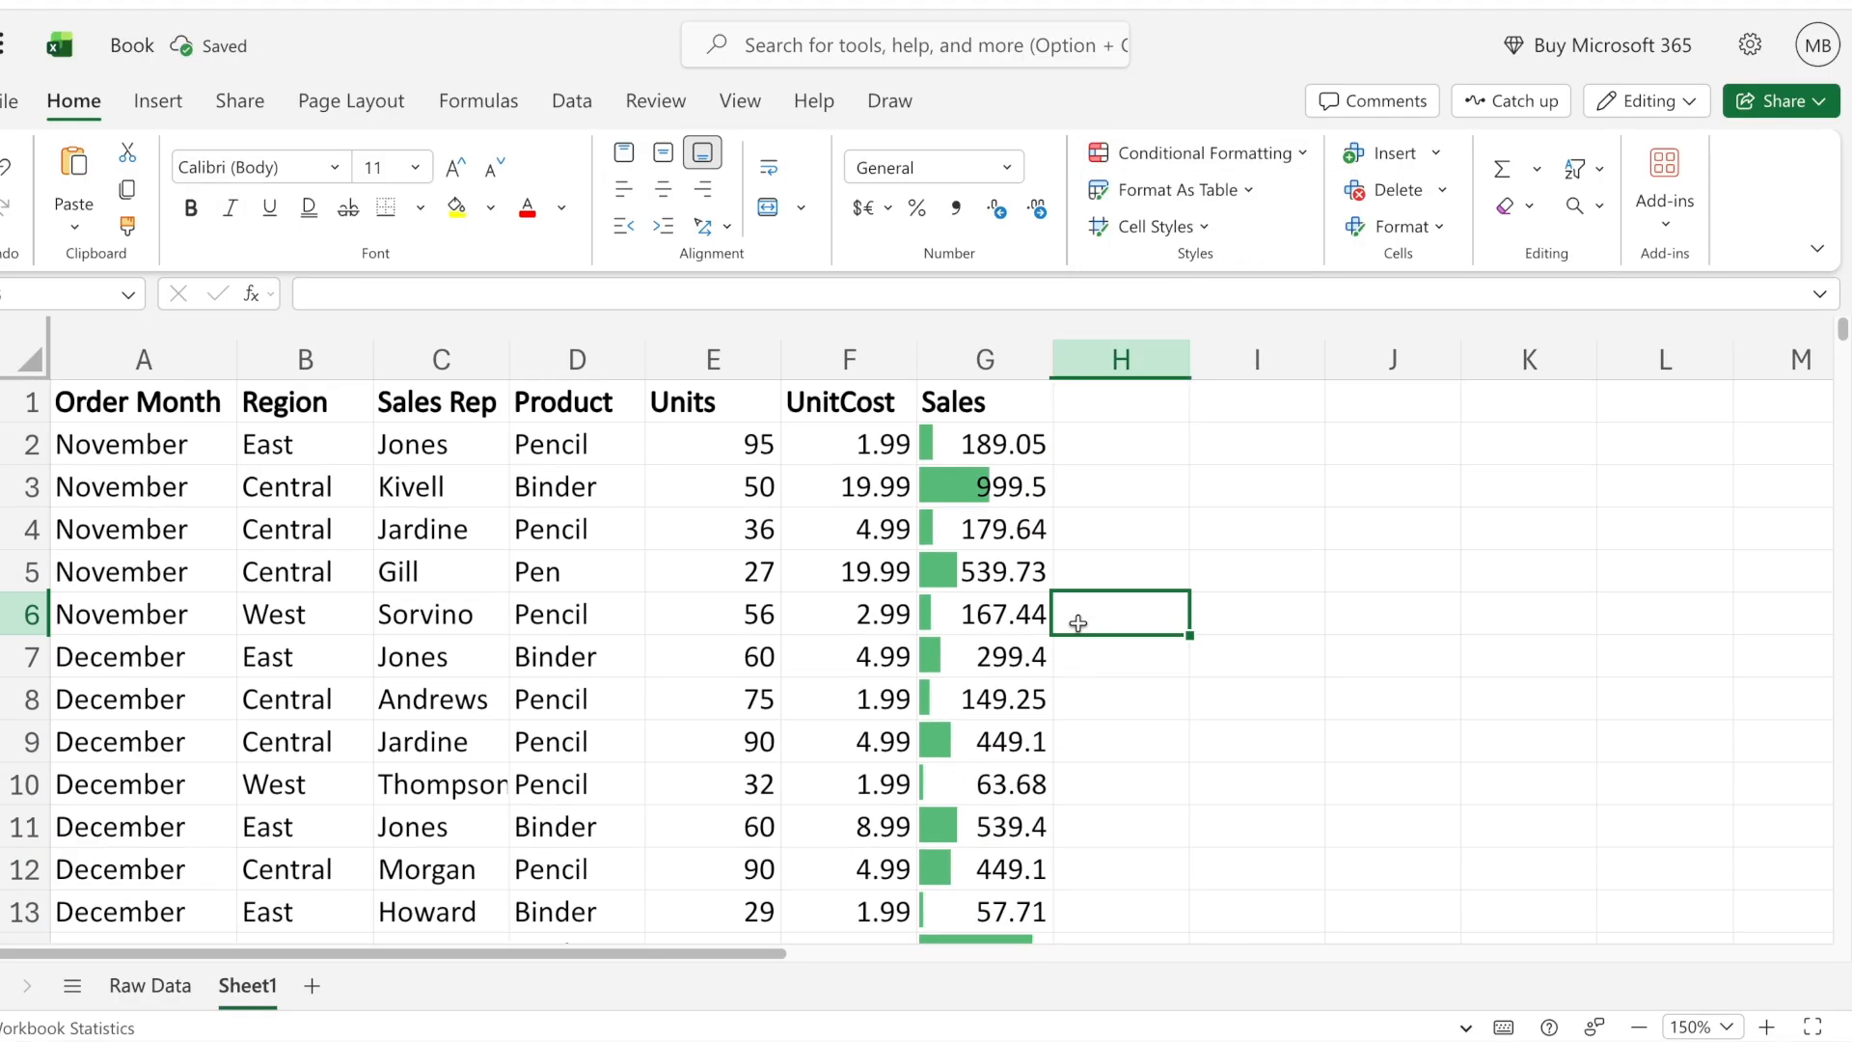
{"action": "left_click", "coordinate": [1086, 520]}
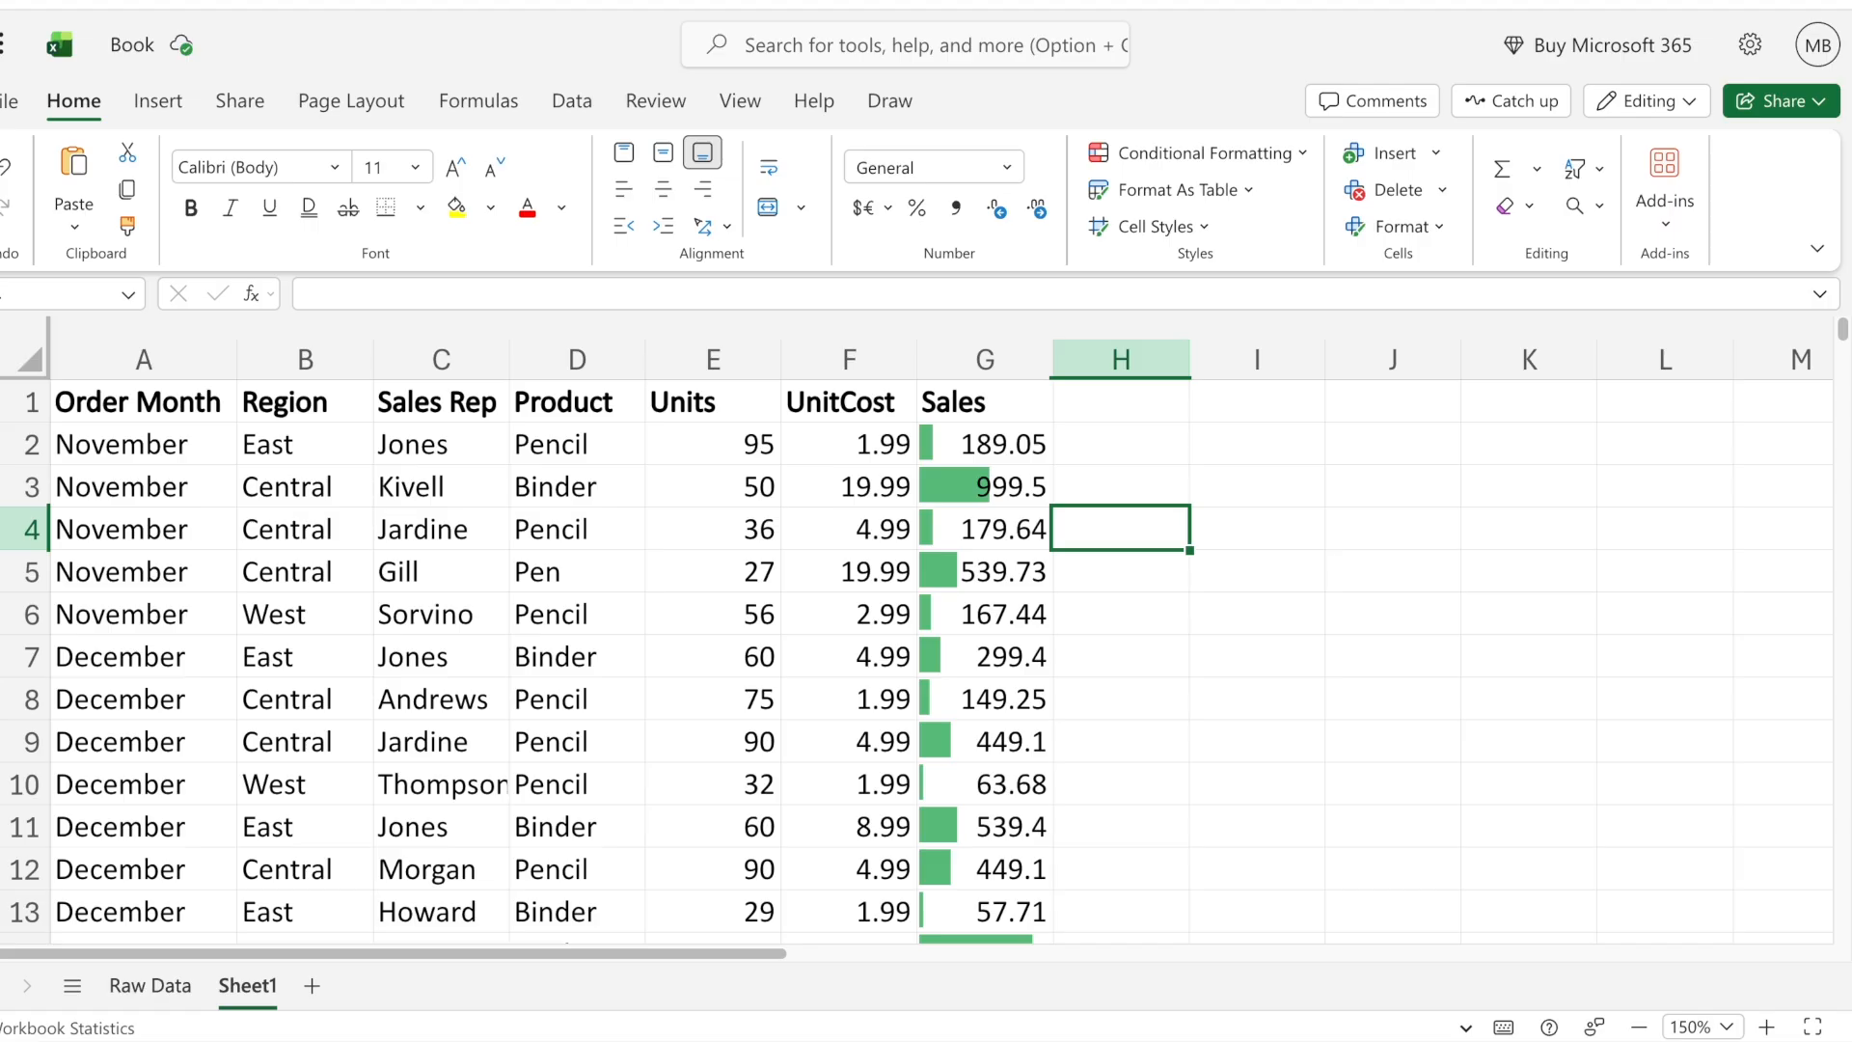
- Undo the data bars and apply the green-yellow-red color scale to the Sales column
{"action": "key", "text": "ctrl+z"}
{"action": "left_click", "coordinate": [1254, 152]}
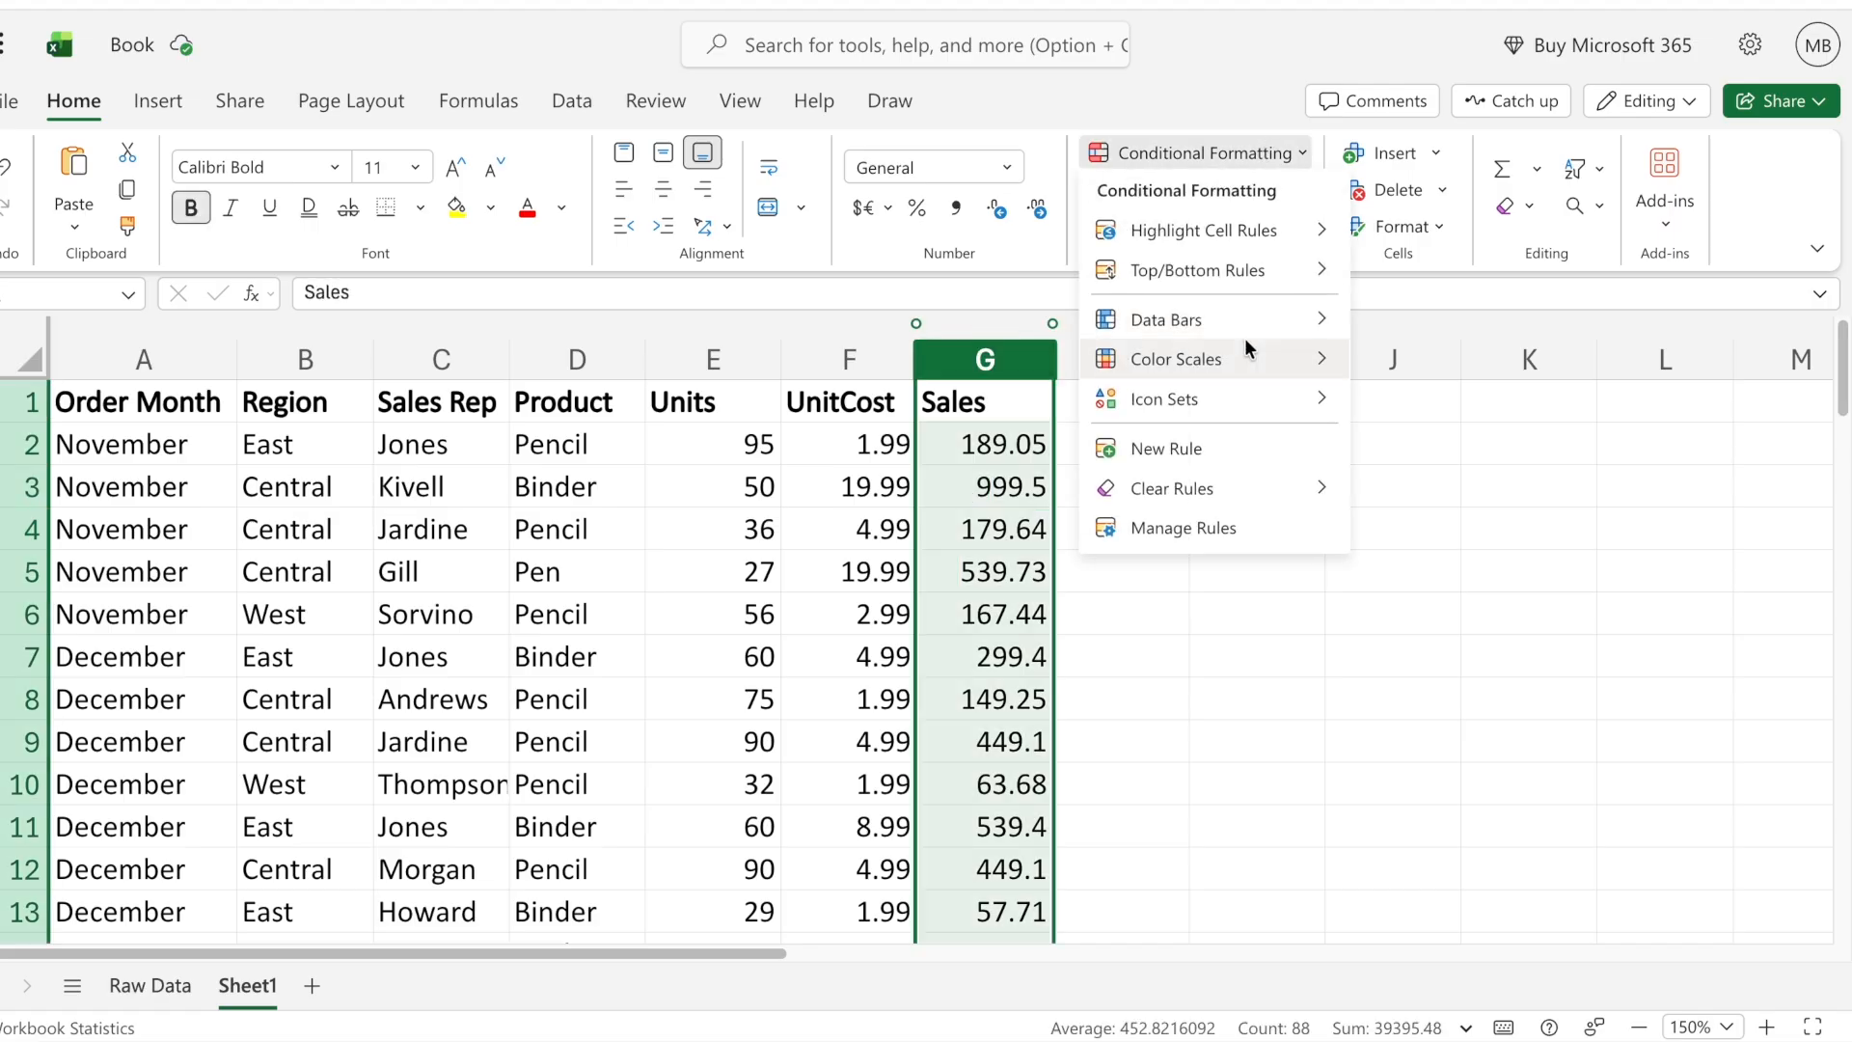
{"action": "mouse_move", "coordinate": [1218, 367]}
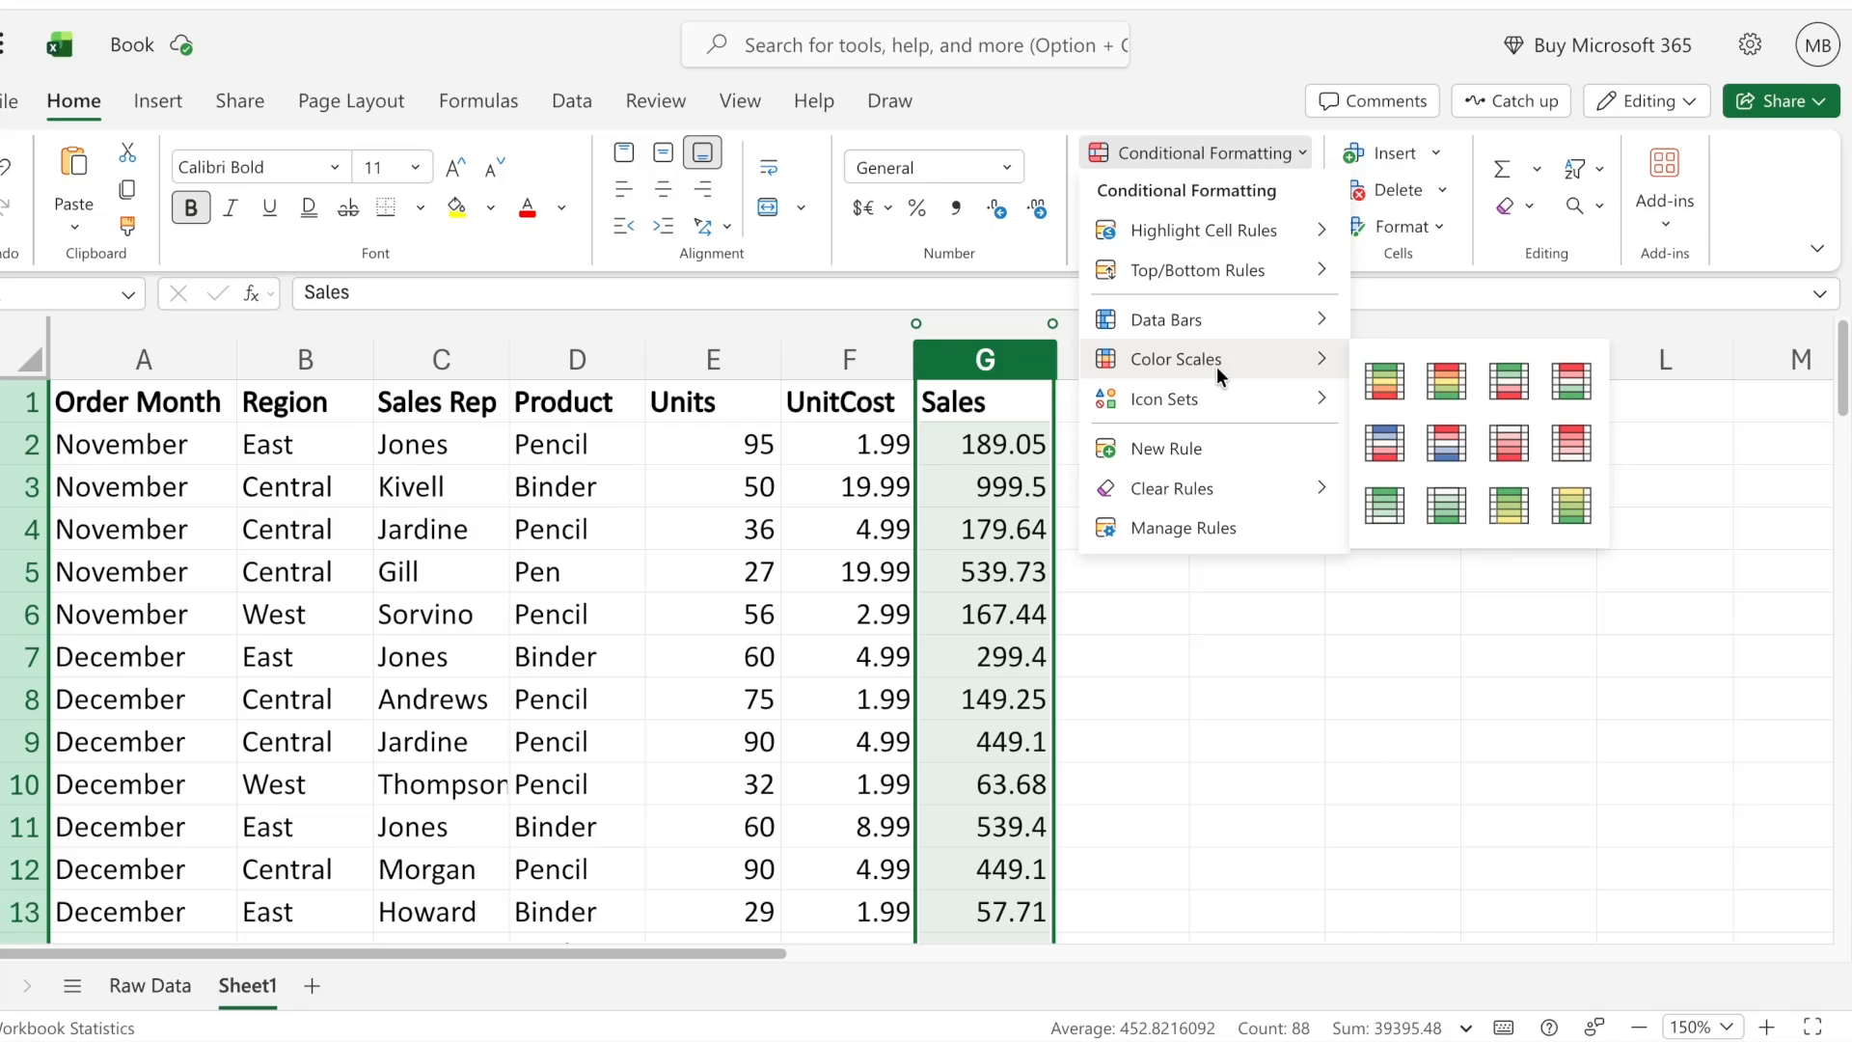
{"action": "left_click", "coordinate": [1385, 381]}
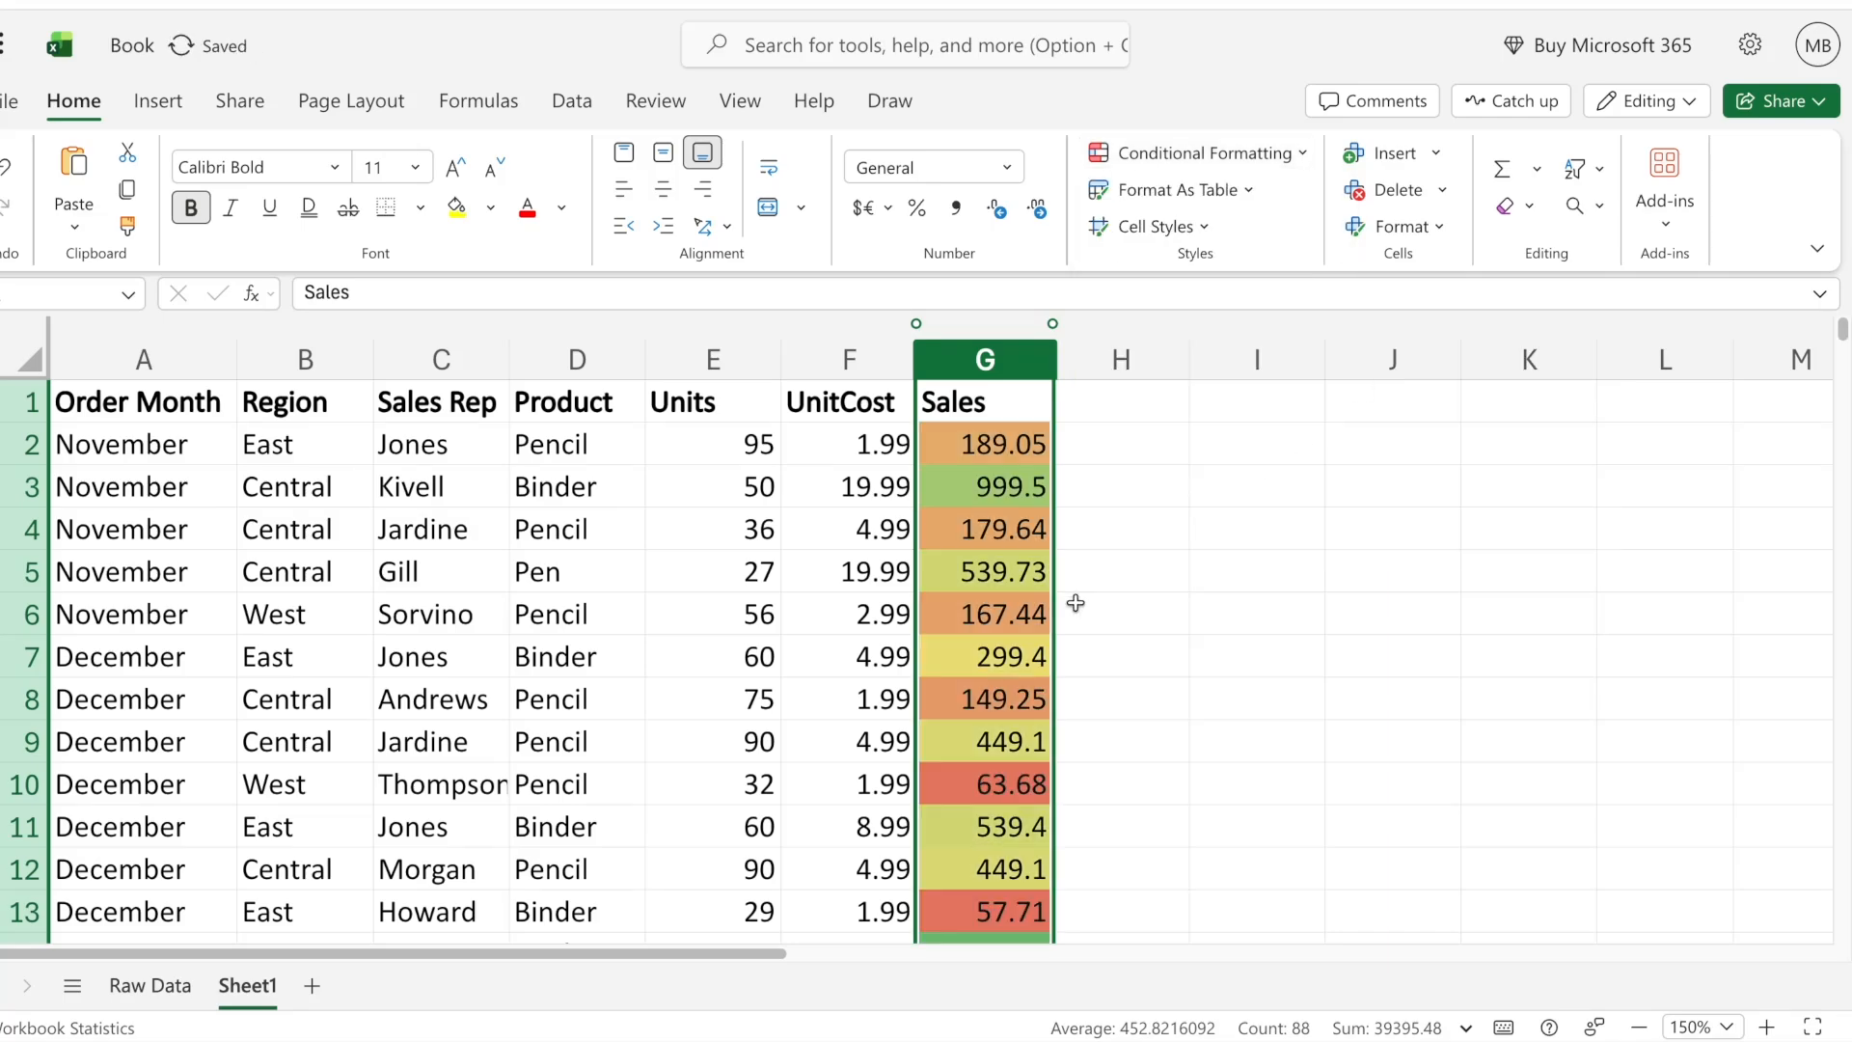
{"action": "left_click", "coordinate": [1169, 506]}
- Examine the color scale shading down the Sales column, comparing the colors of high and low sales values
{"action": "scroll", "coordinate": [1158, 653], "scroll_direction": "down", "scroll_amount": 8}
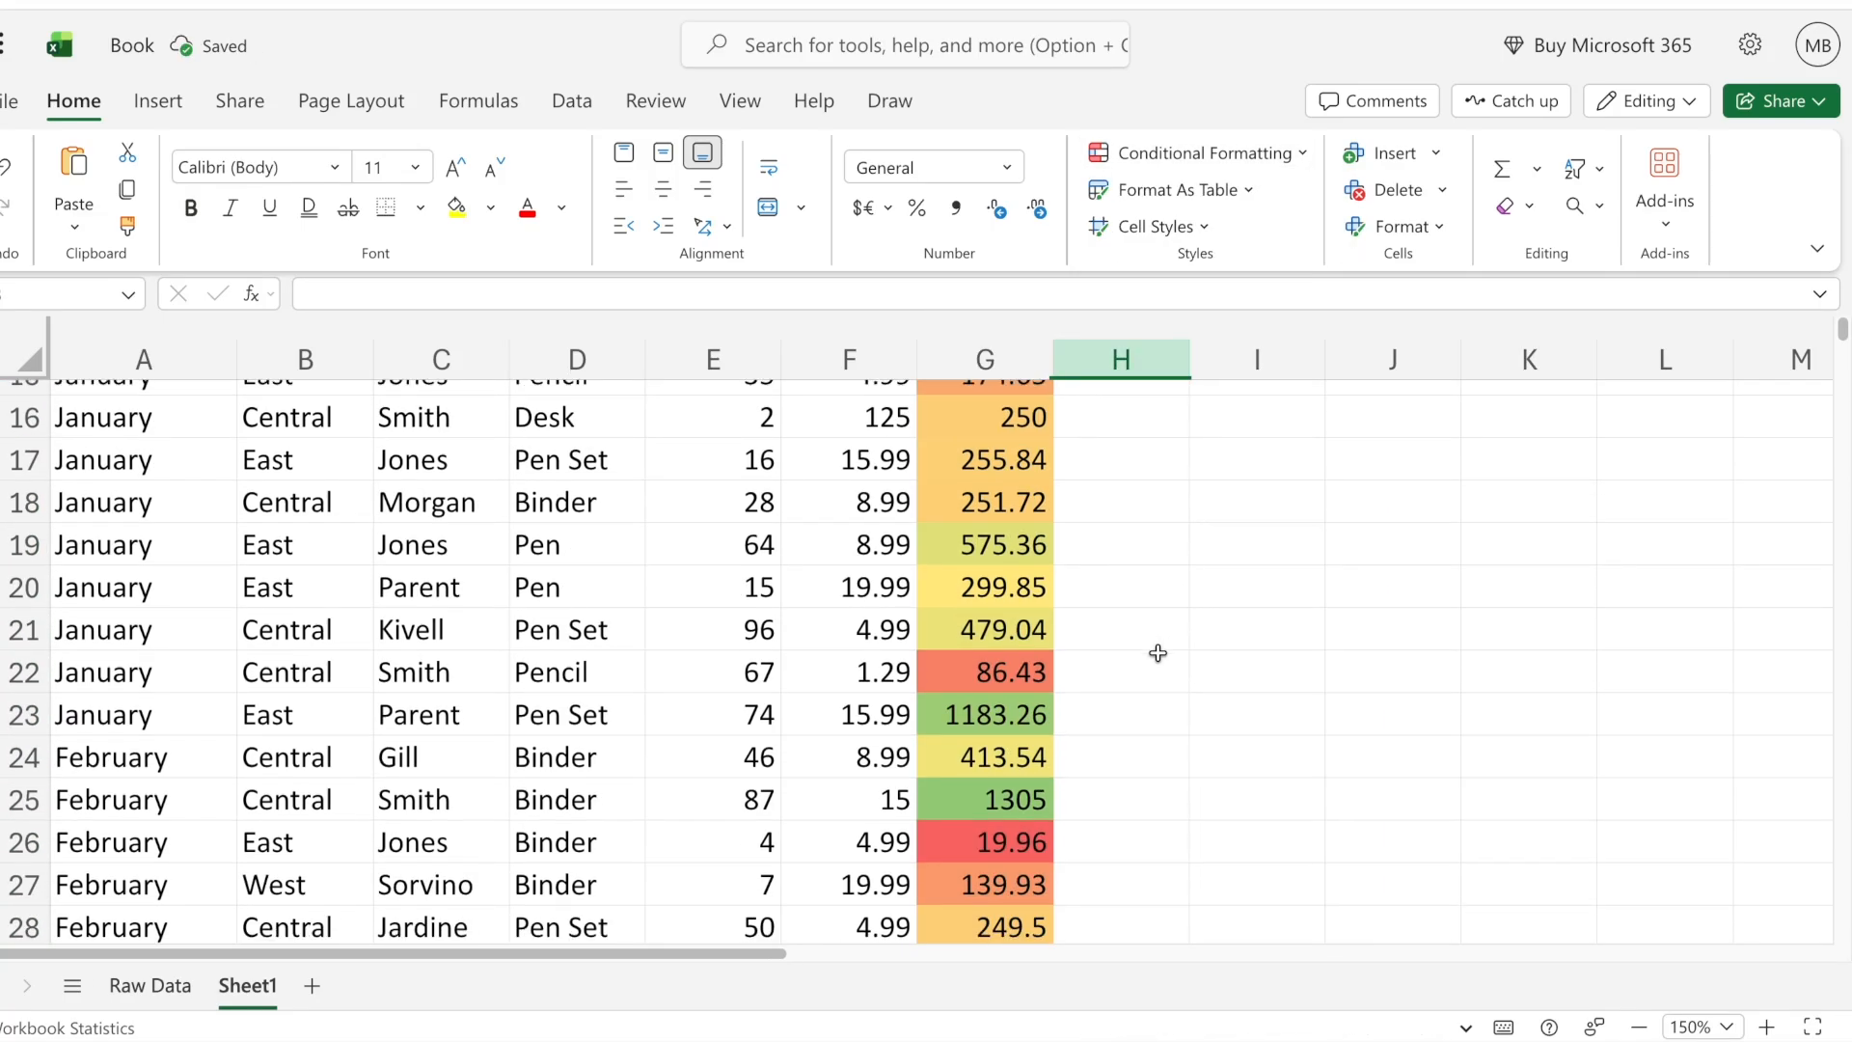
{"action": "scroll", "coordinate": [1158, 653], "scroll_direction": "down", "scroll_amount": 2}
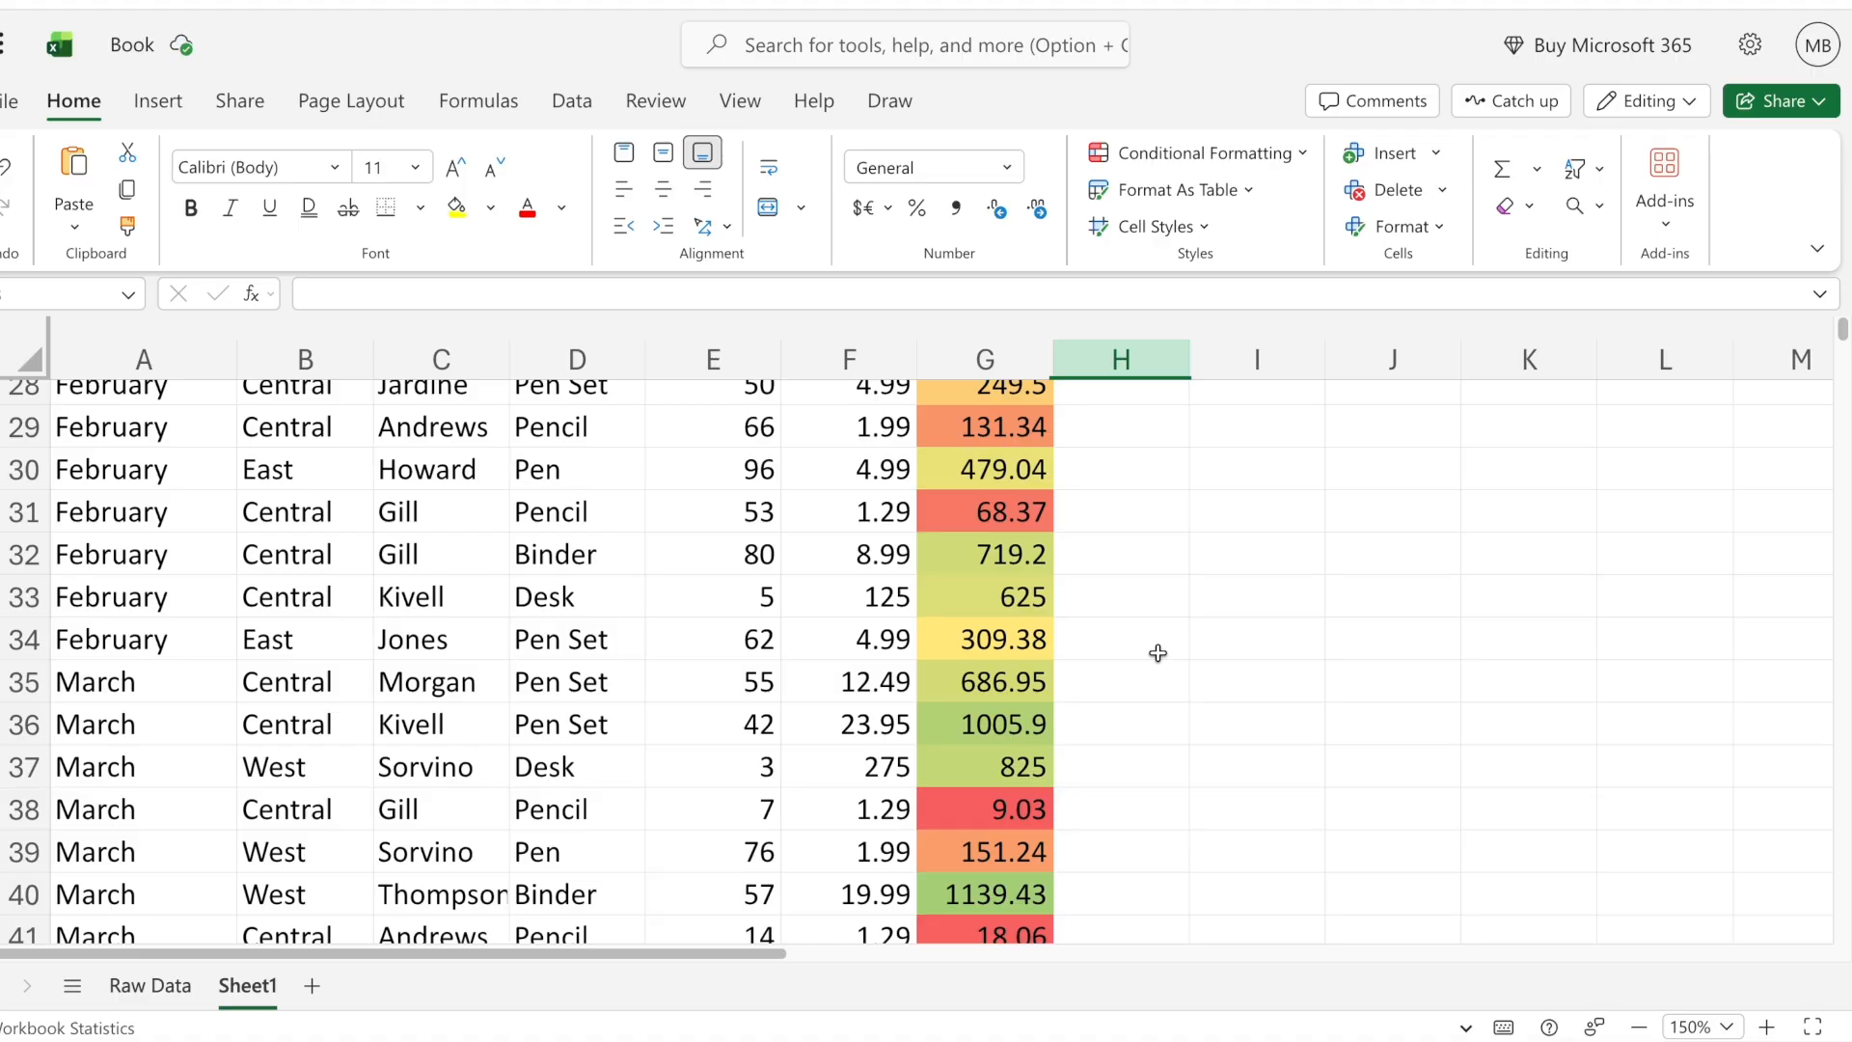
{"action": "scroll", "coordinate": [1157, 653], "scroll_direction": "up", "scroll_amount": 9}
{"action": "scroll", "coordinate": [1158, 653], "scroll_direction": "down", "scroll_amount": 5}
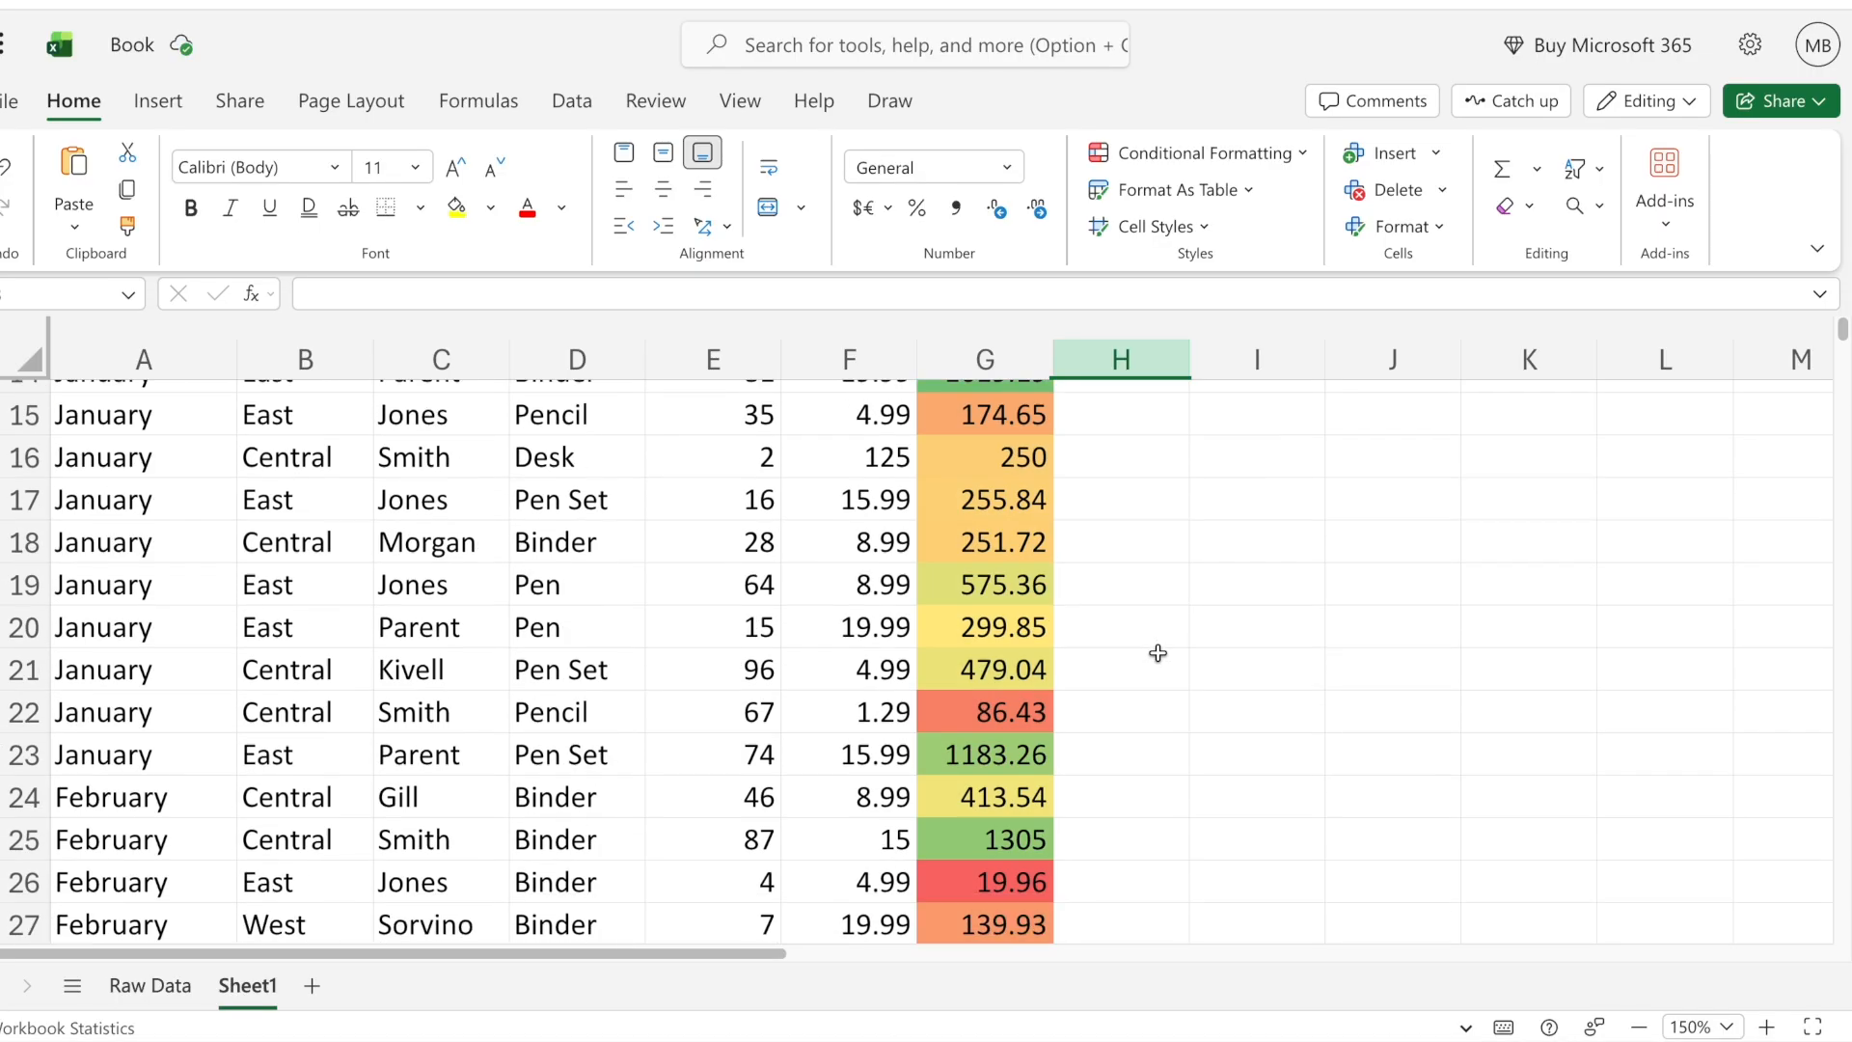
{"action": "scroll", "coordinate": [1000, 738], "scroll_direction": "down", "scroll_amount": 1}
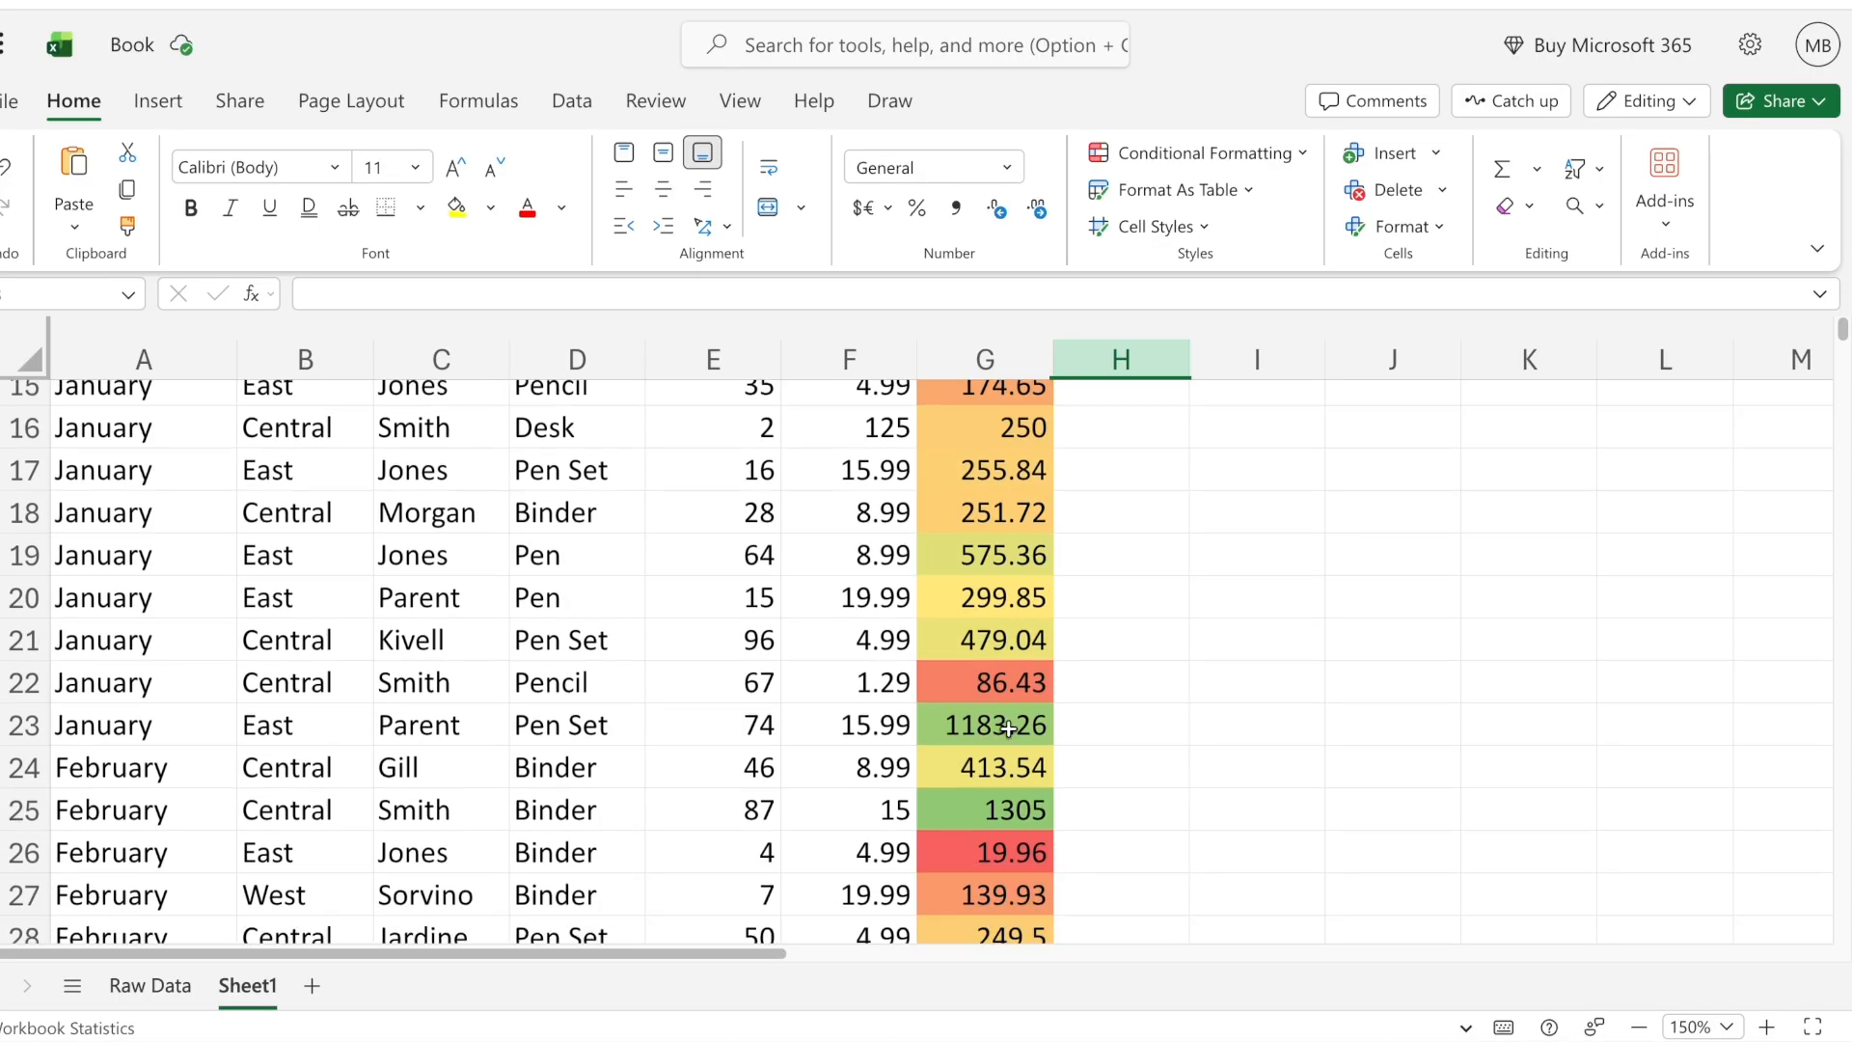
{"action": "left_click", "coordinate": [1001, 737]}
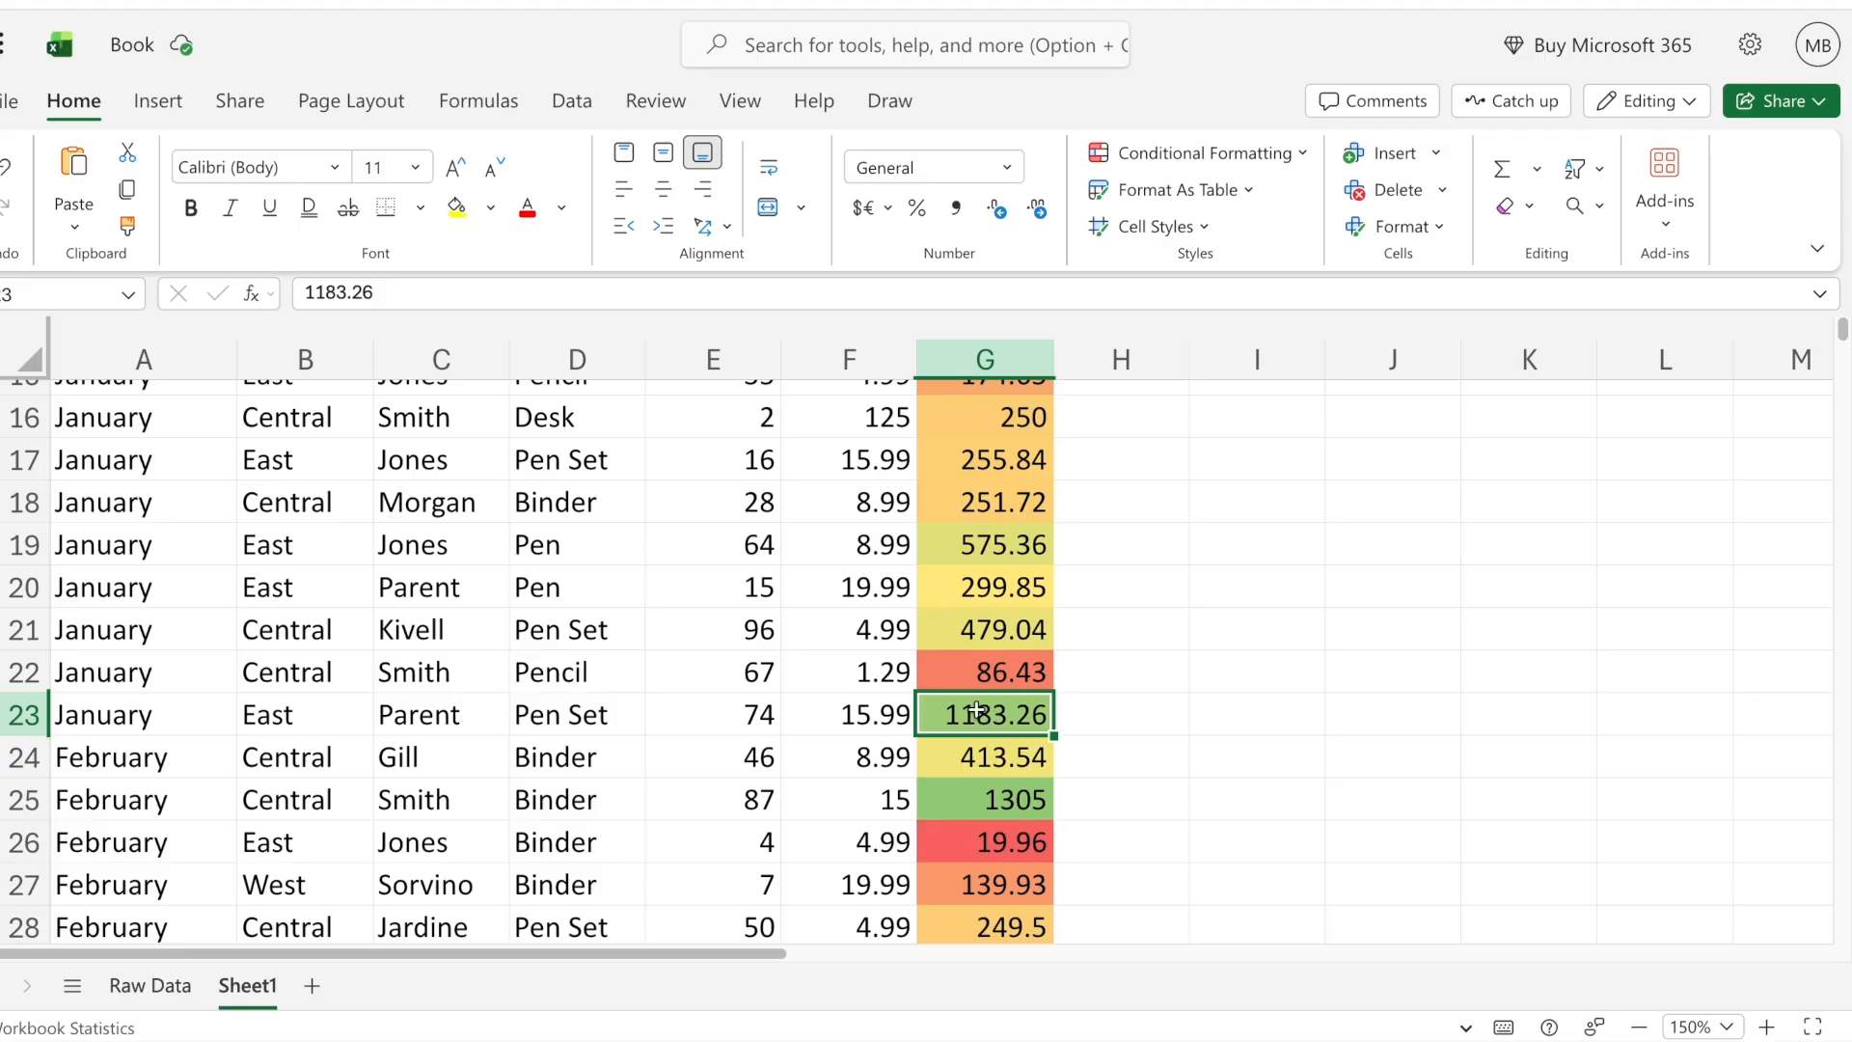
{"action": "scroll", "coordinate": [1113, 699], "scroll_direction": "down", "scroll_amount": 1}
{"action": "left_click", "coordinate": [1006, 813]}
{"action": "scroll", "coordinate": [1110, 817], "scroll_direction": "down", "scroll_amount": 1}
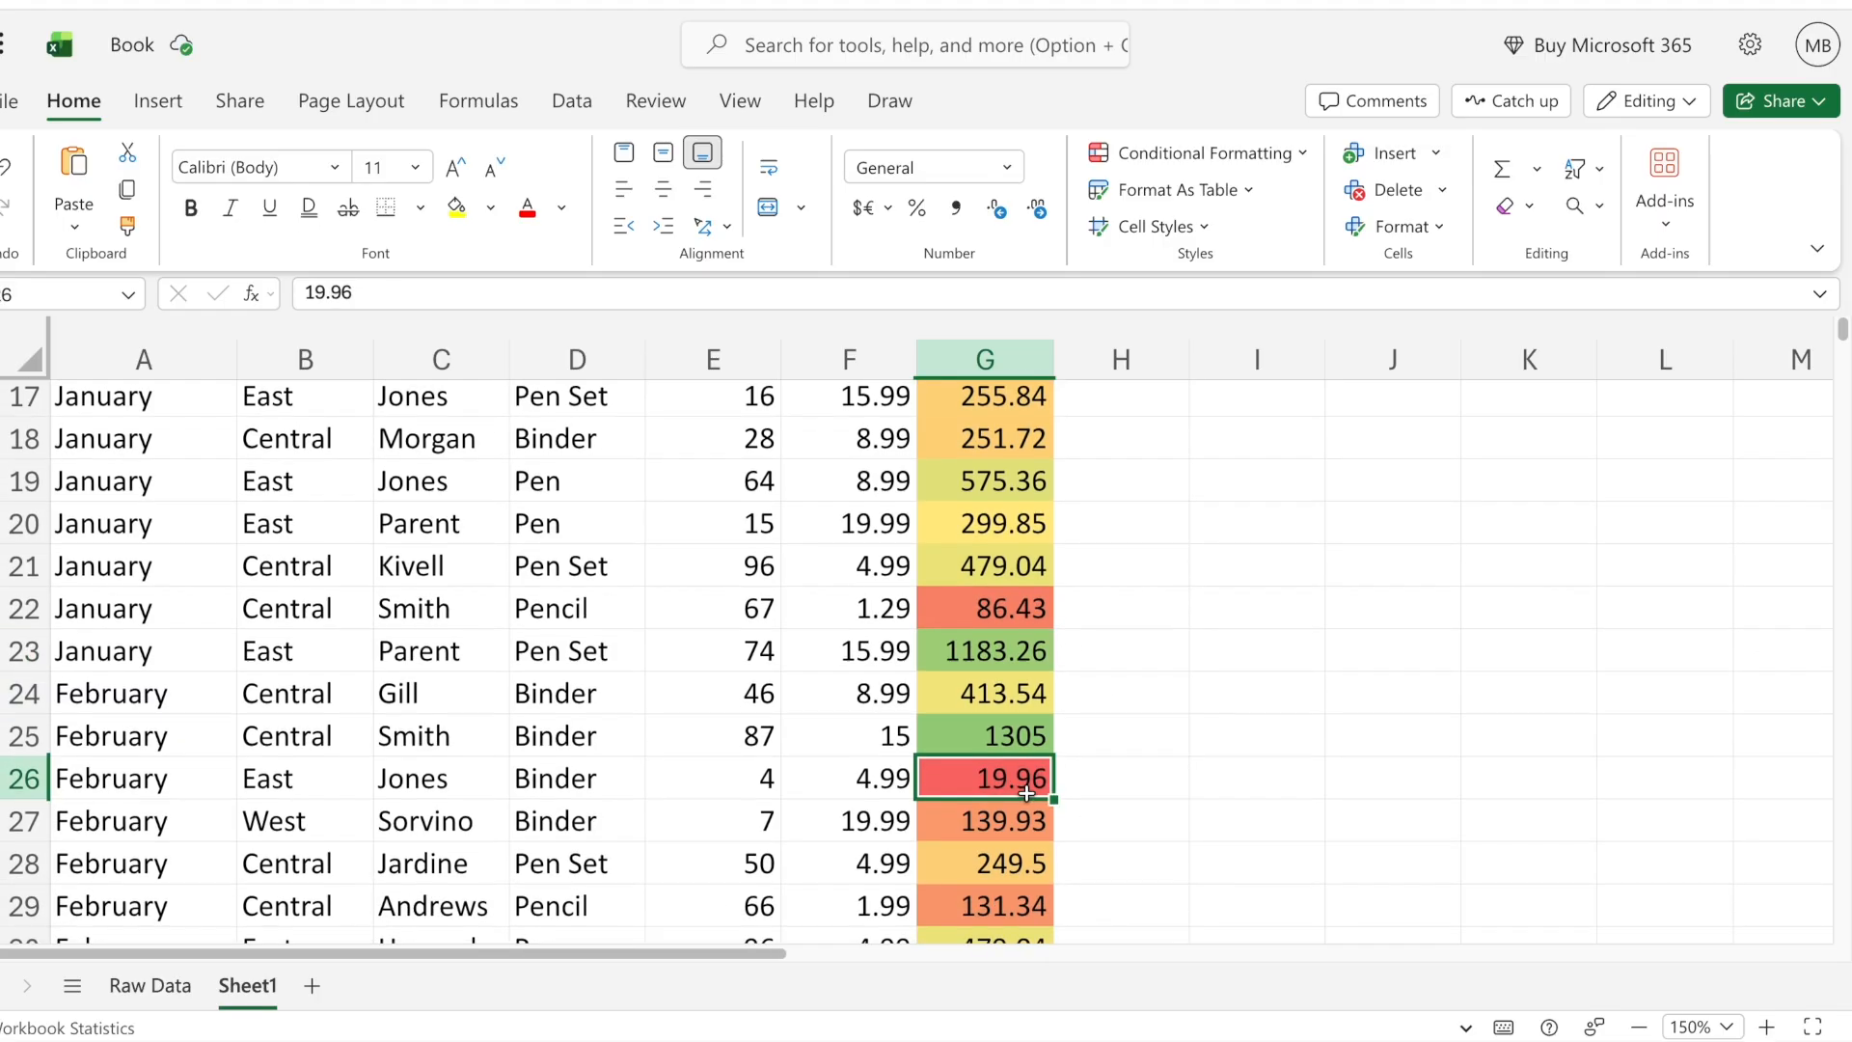
{"action": "scroll", "coordinate": [1125, 768], "scroll_direction": "down", "scroll_amount": 5}
{"action": "key", "text": "Up"}
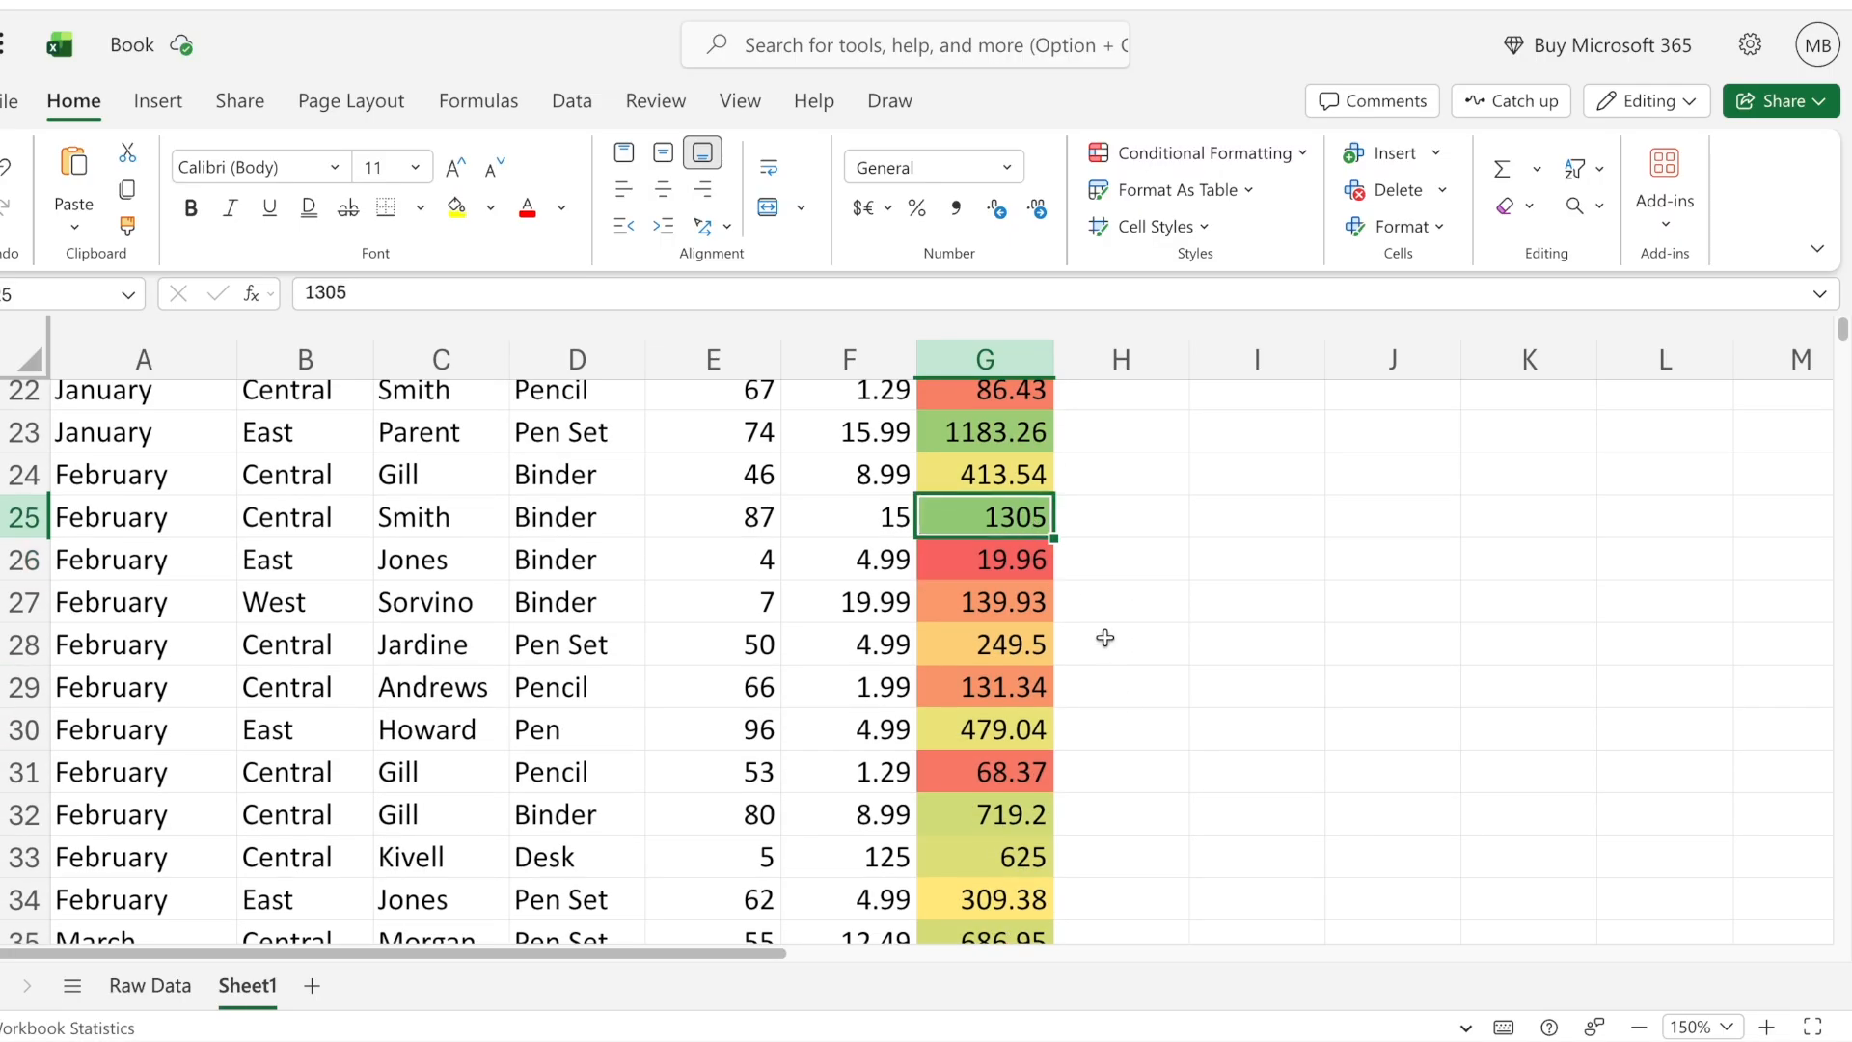
{"action": "scroll", "coordinate": [1106, 637], "scroll_direction": "down", "scroll_amount": 5}
{"action": "scroll", "coordinate": [1105, 637], "scroll_direction": "down", "scroll_amount": 3}
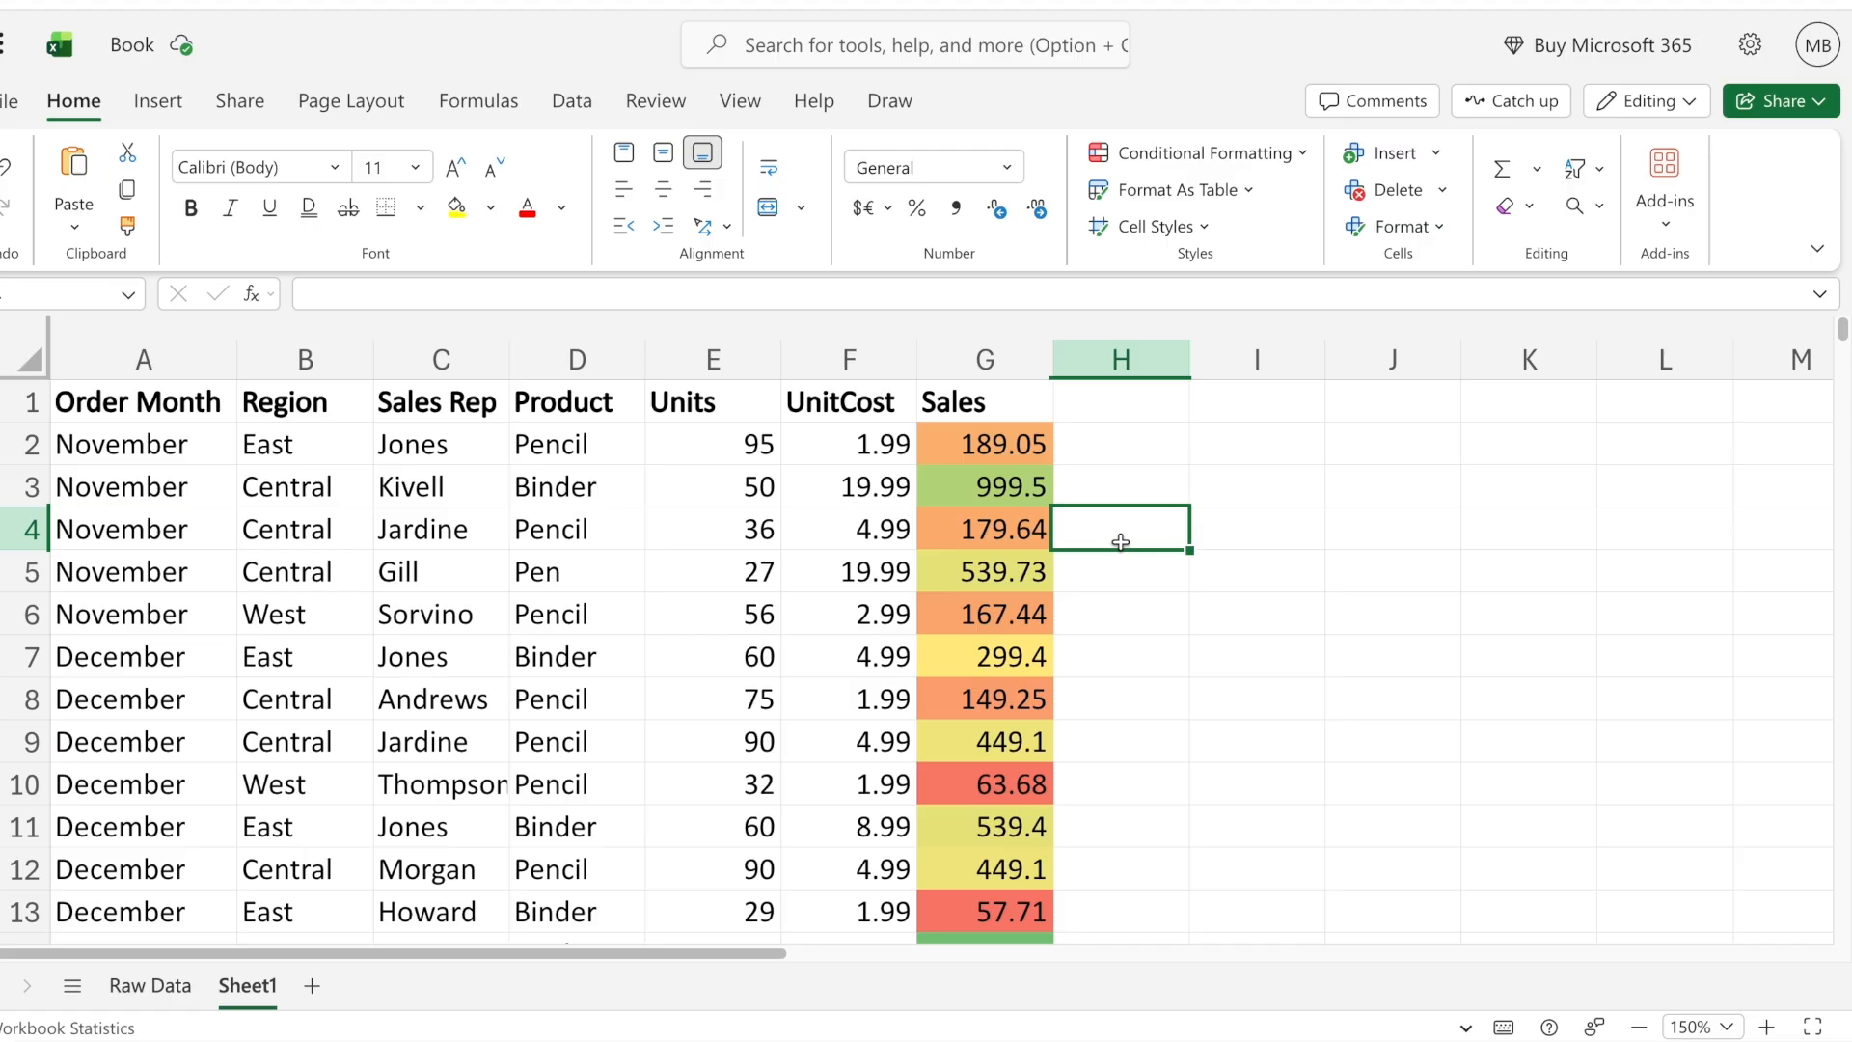
- Replace the Sales column's color scale with the 3 Arrows (Colored) icon set and review the arrows down the table
{"action": "left_click", "coordinate": [985, 358]}
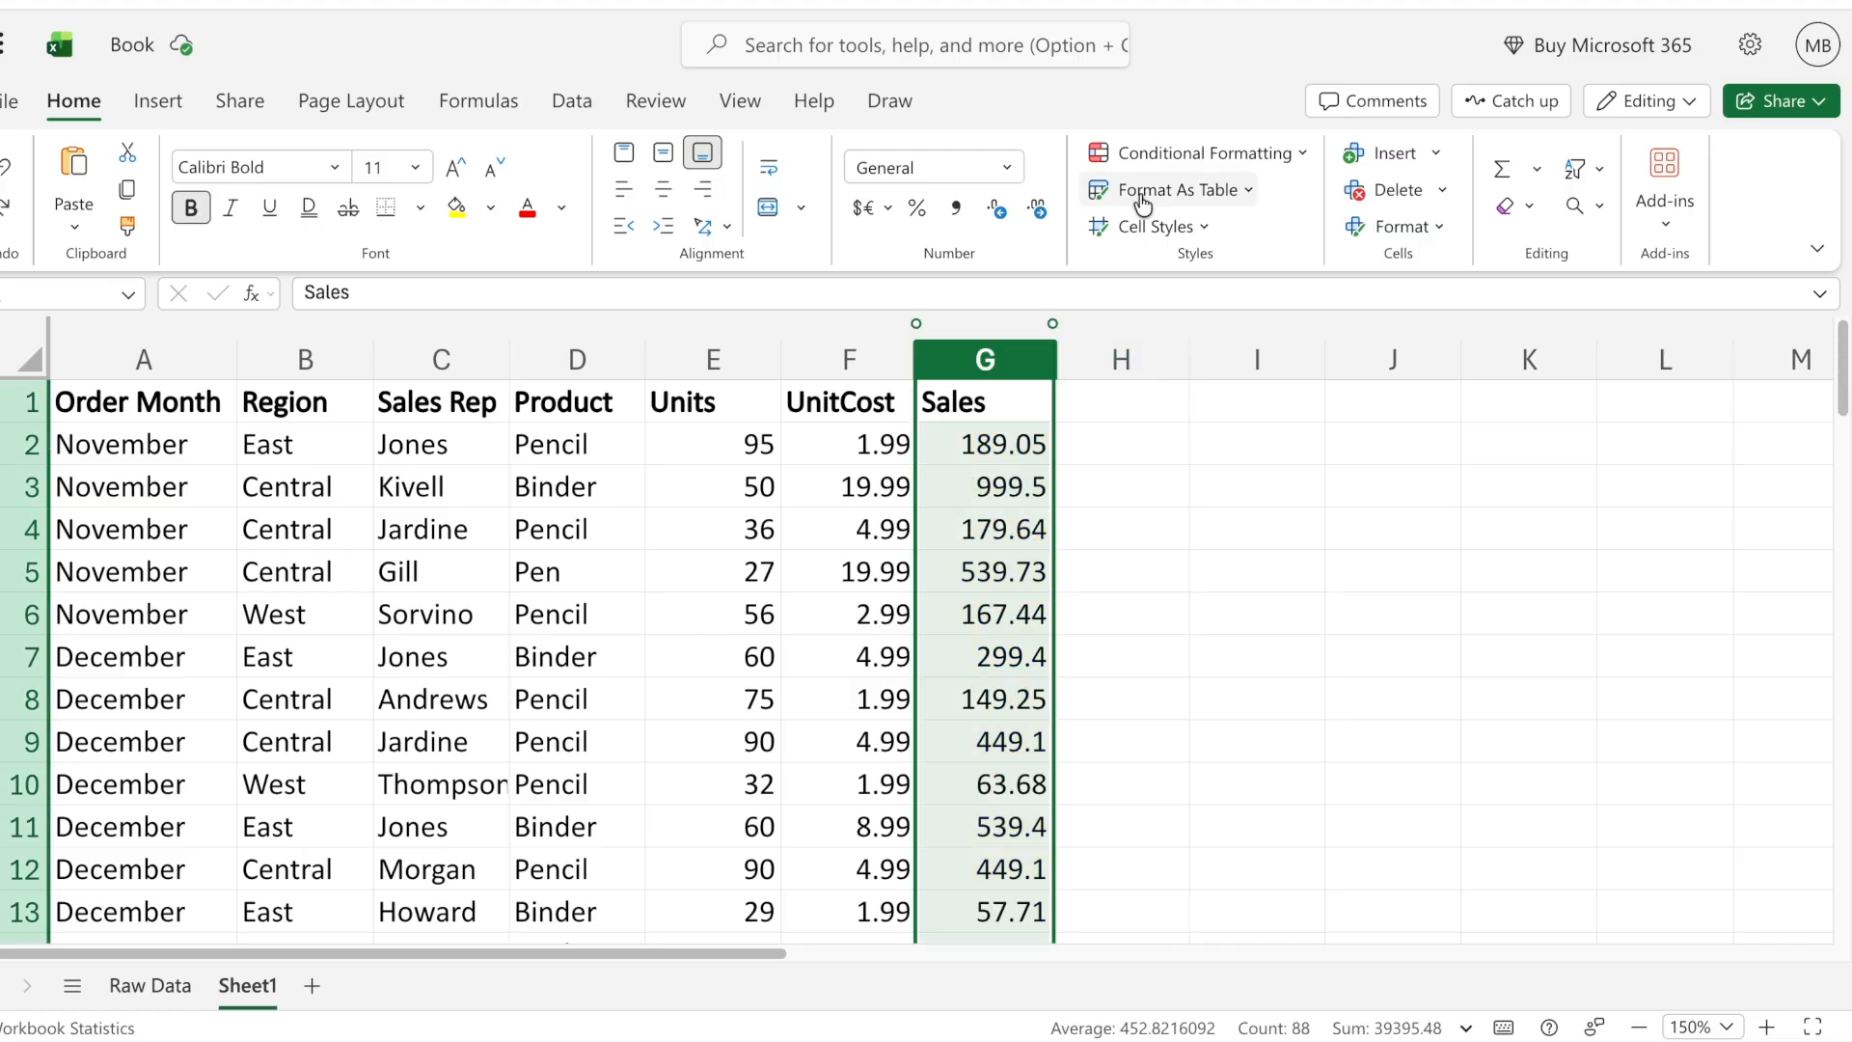
{"action": "left_click", "coordinate": [1254, 152]}
{"action": "mouse_move", "coordinate": [1214, 400]}
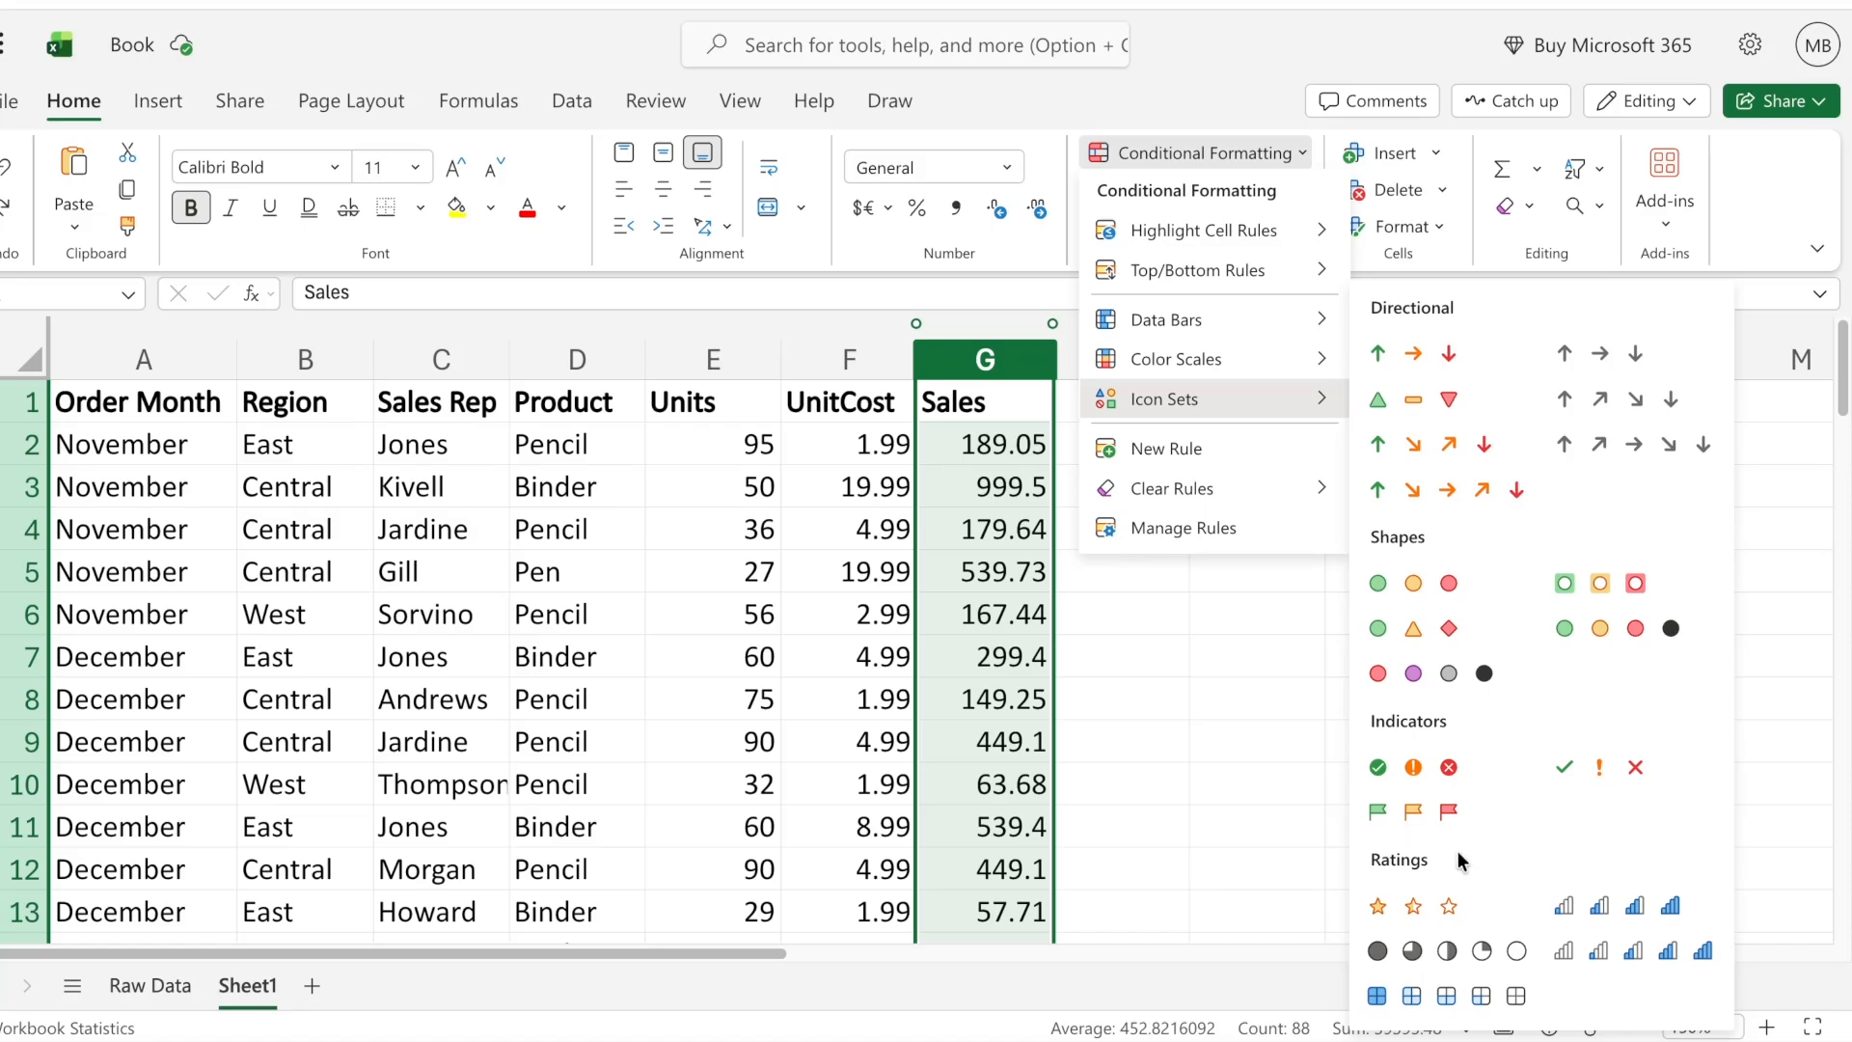
{"action": "left_click", "coordinate": [1428, 356]}
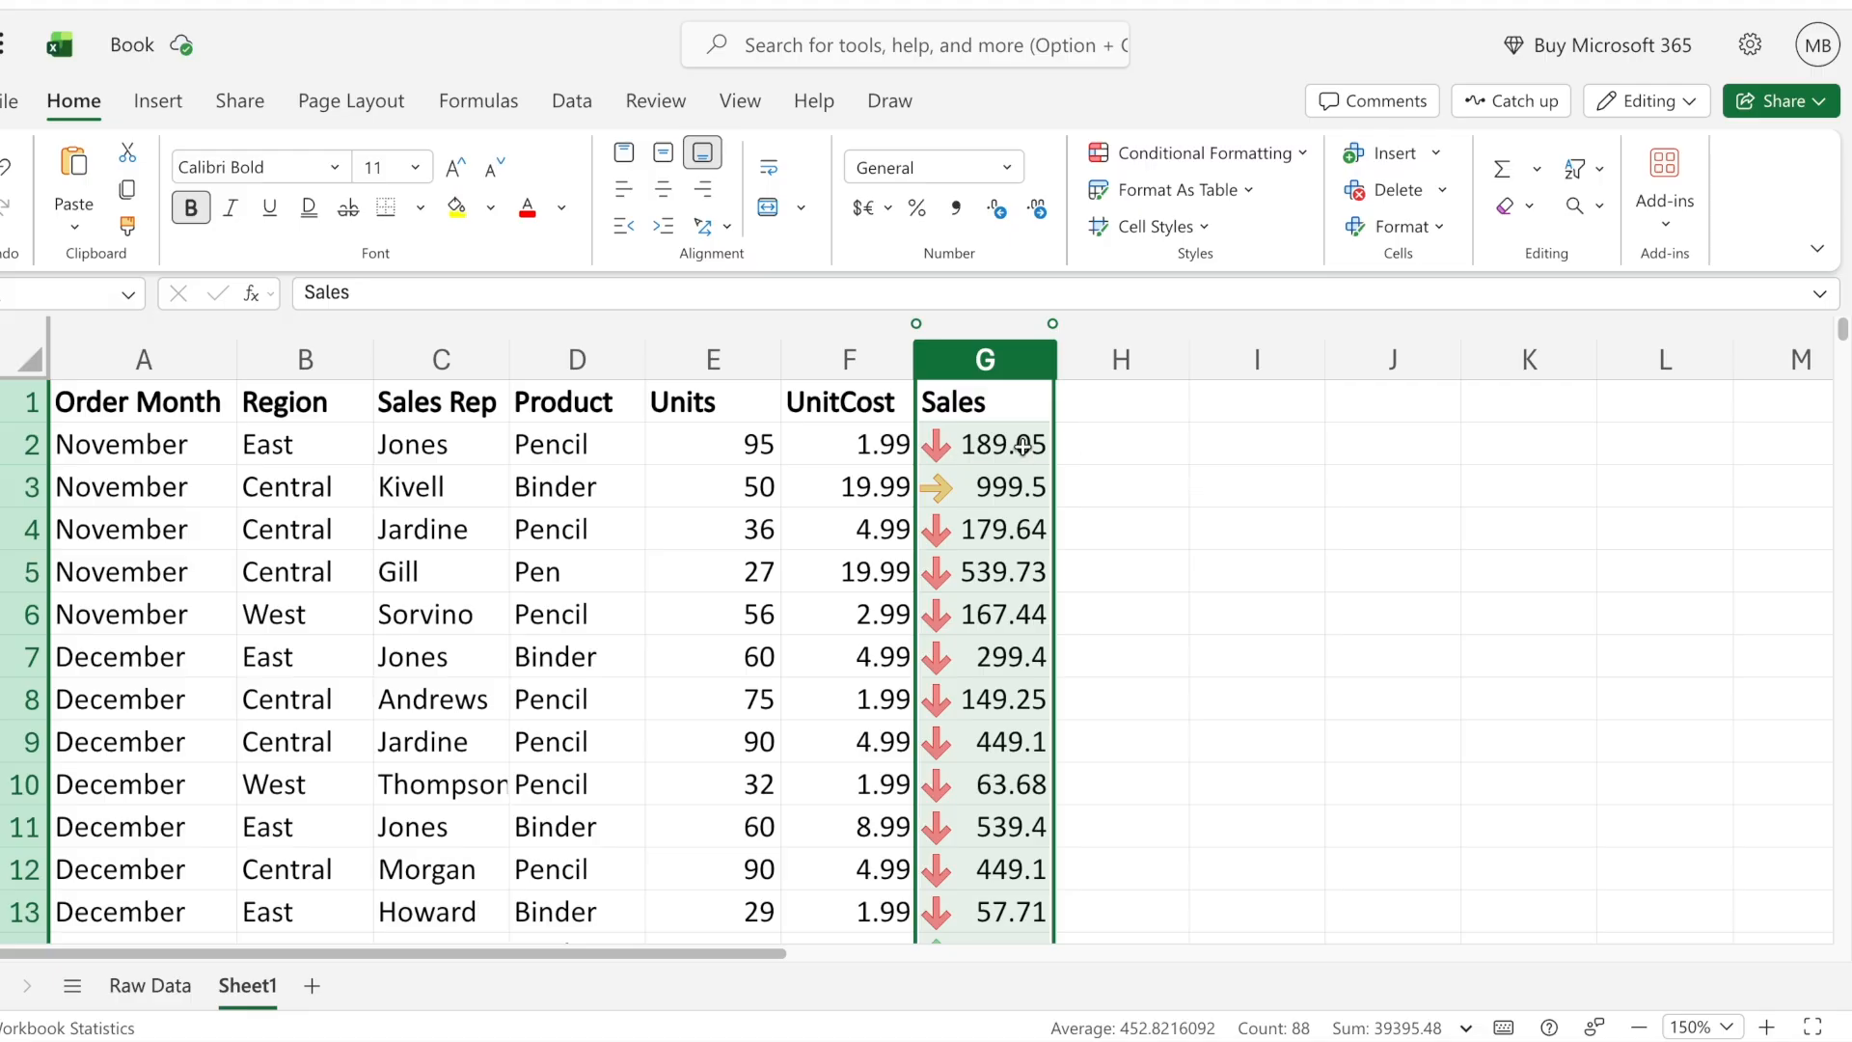
{"action": "left_click", "coordinate": [1023, 445]}
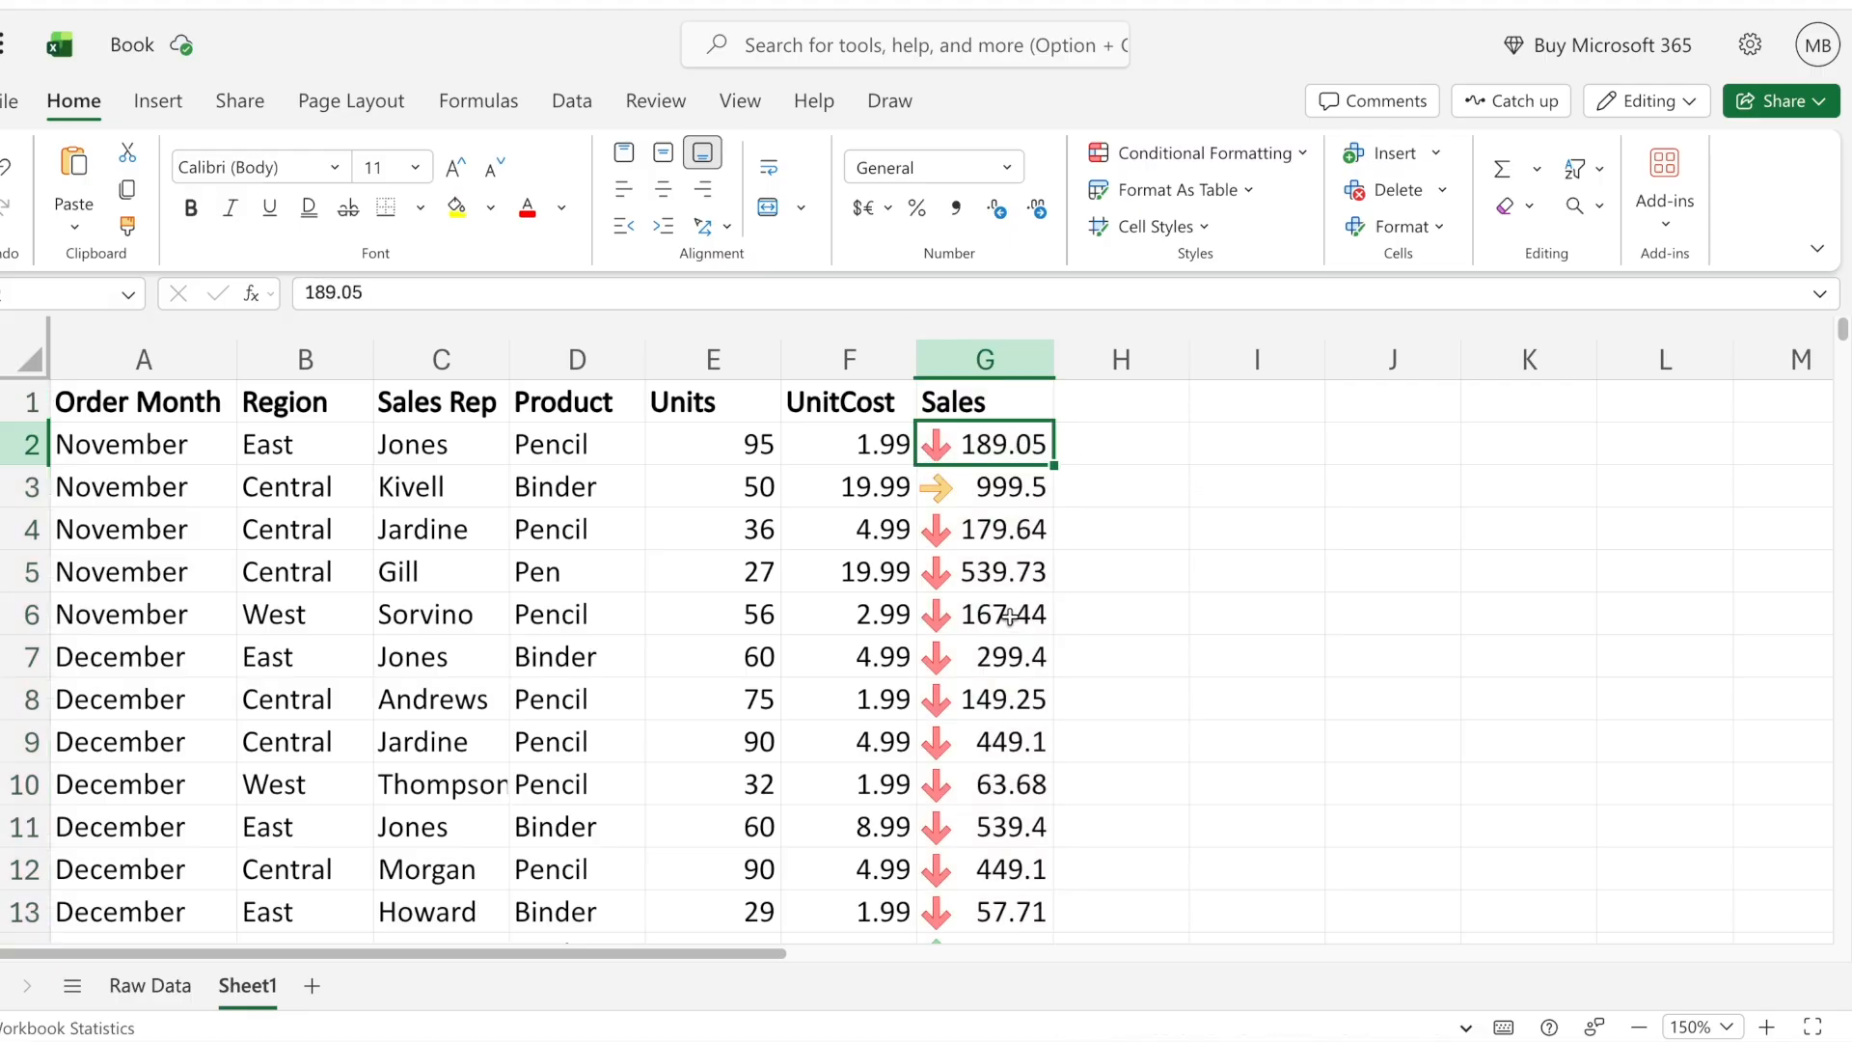
{"action": "scroll", "coordinate": [1009, 617], "scroll_direction": "down", "scroll_amount": 3}
{"action": "scroll", "coordinate": [1010, 673], "scroll_direction": "down", "scroll_amount": 5}
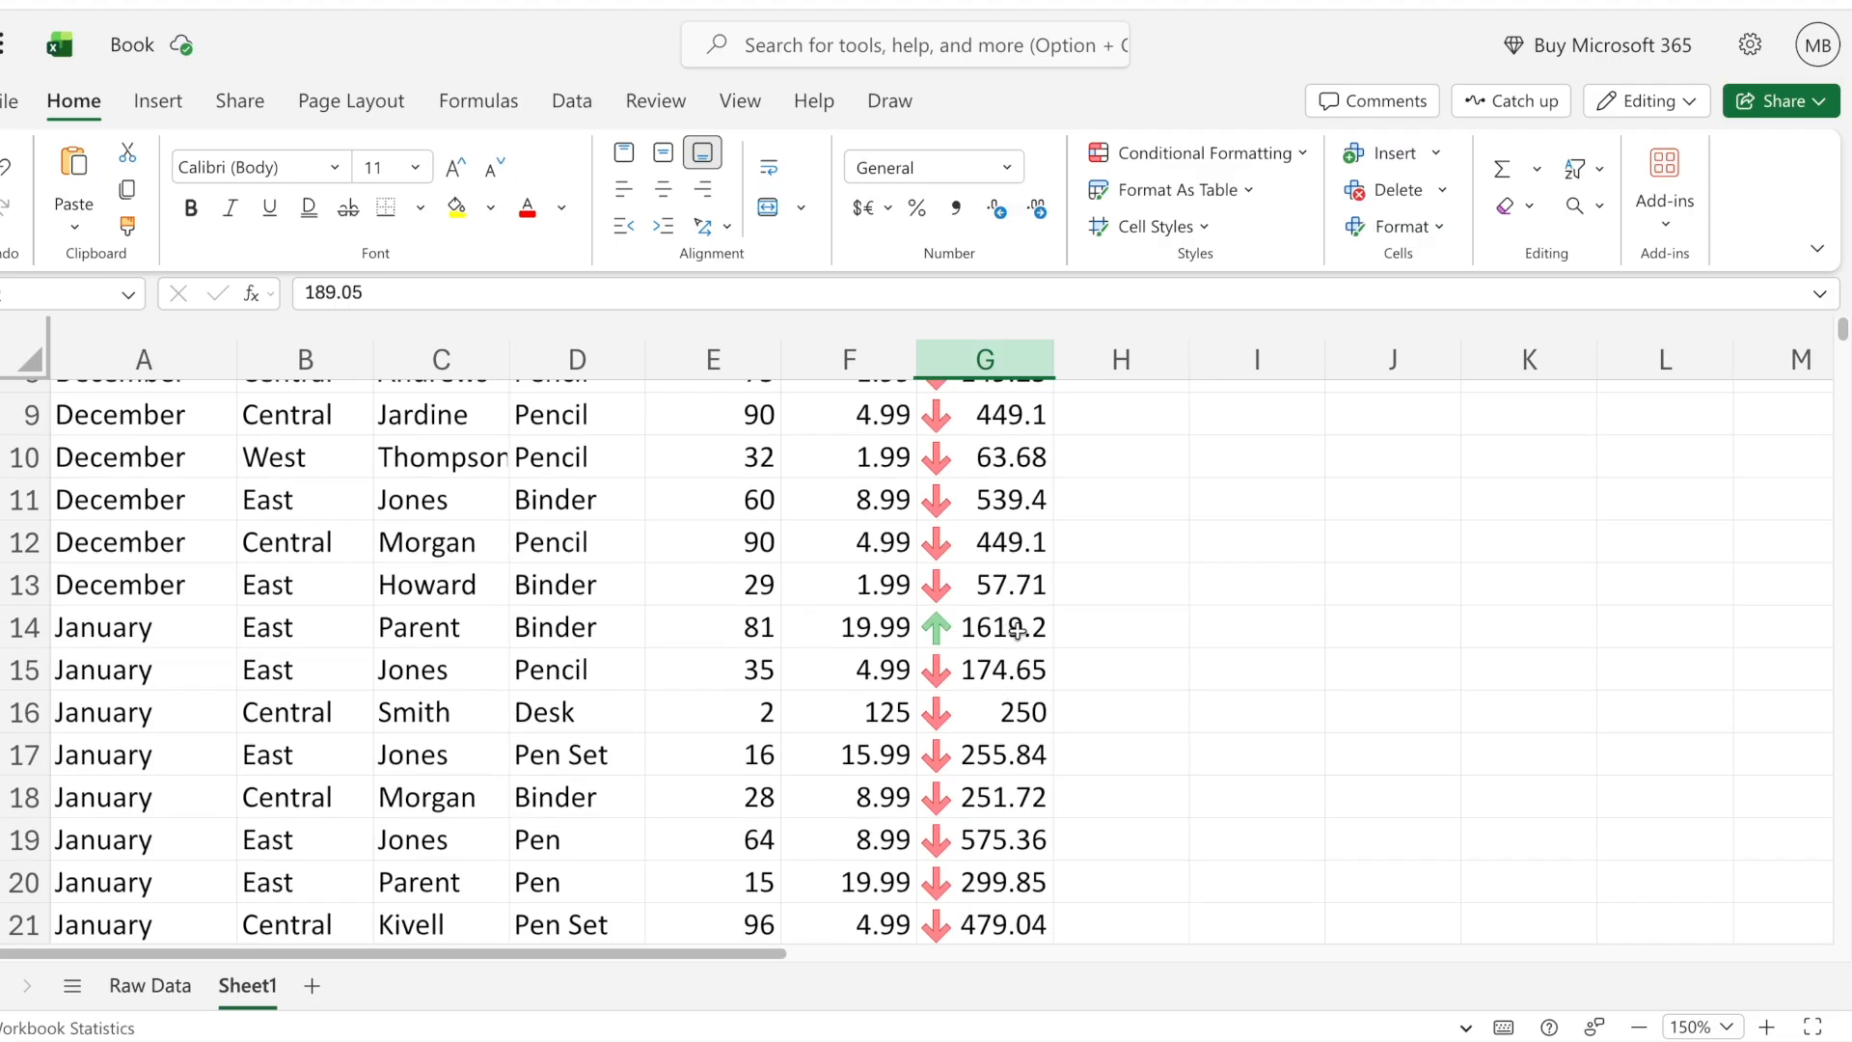
{"action": "scroll", "coordinate": [1018, 632], "scroll_direction": "down", "scroll_amount": 10}
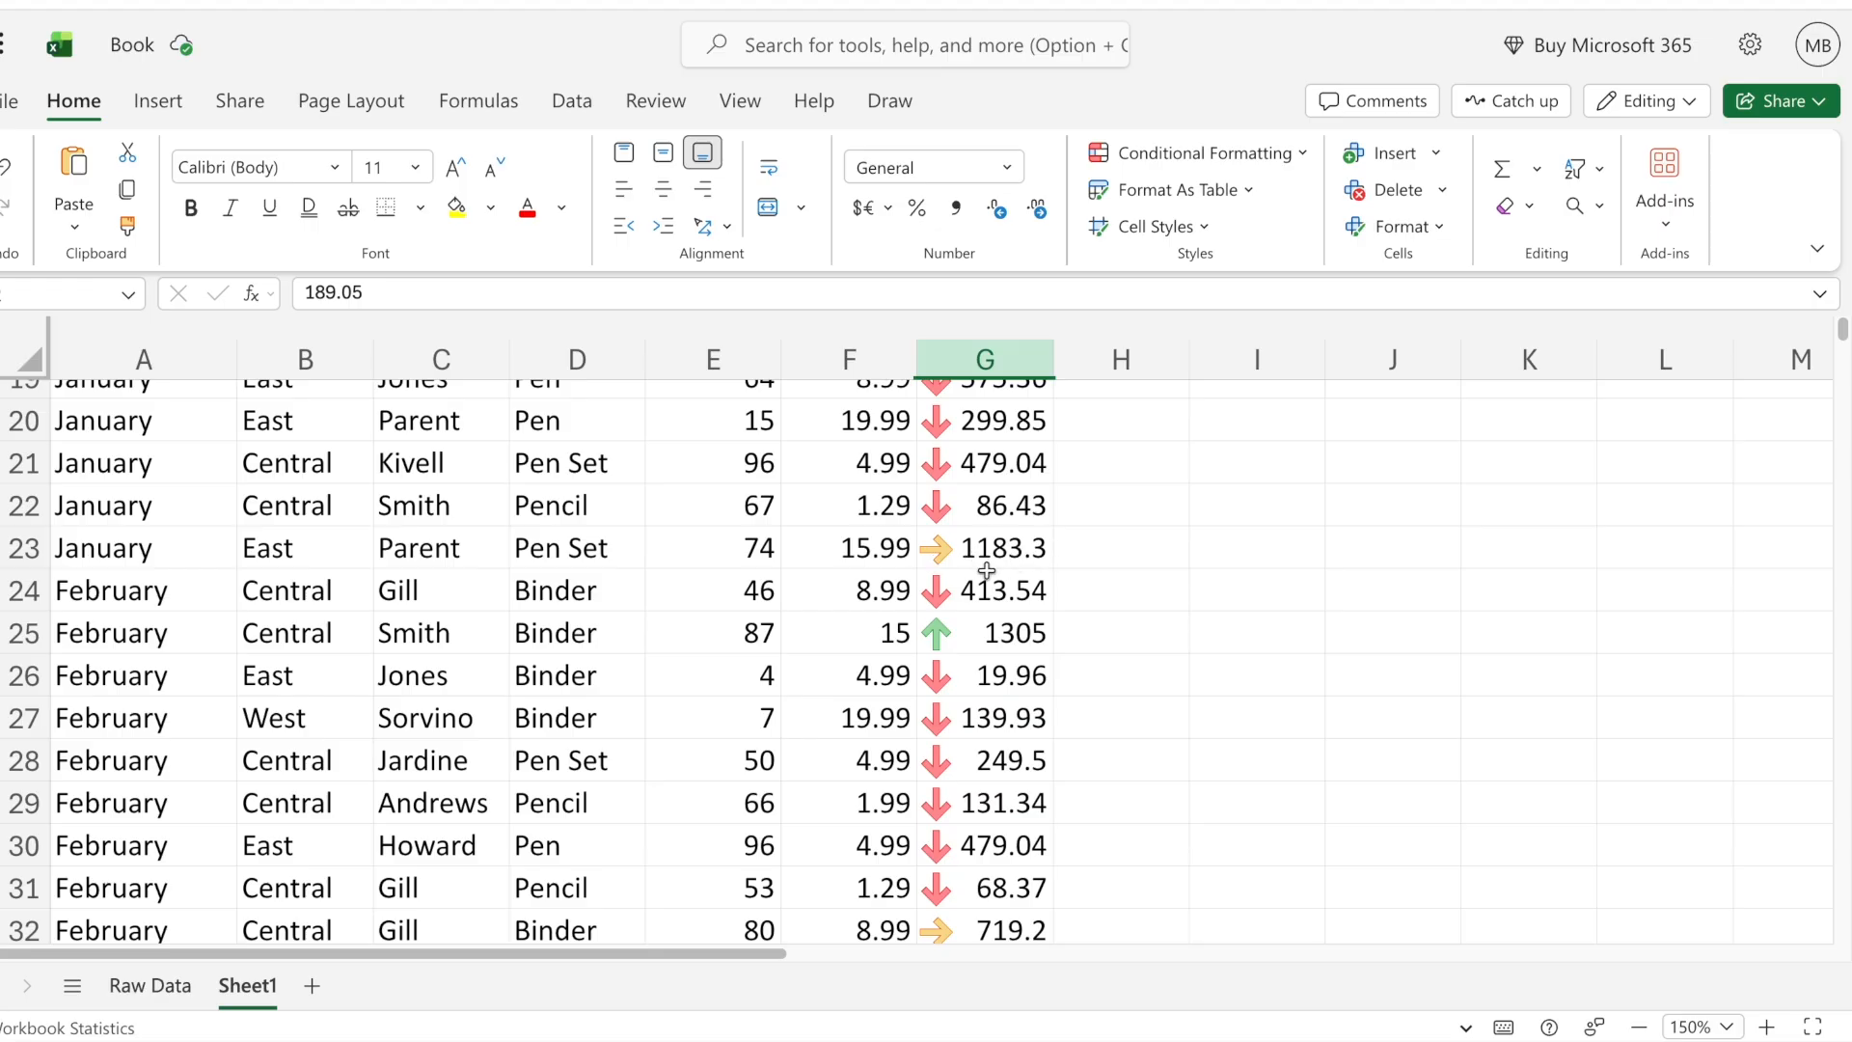
{"action": "scroll", "coordinate": [986, 570], "scroll_direction": "down", "scroll_amount": 2}
{"action": "scroll", "coordinate": [986, 570], "scroll_direction": "up", "scroll_amount": 20}
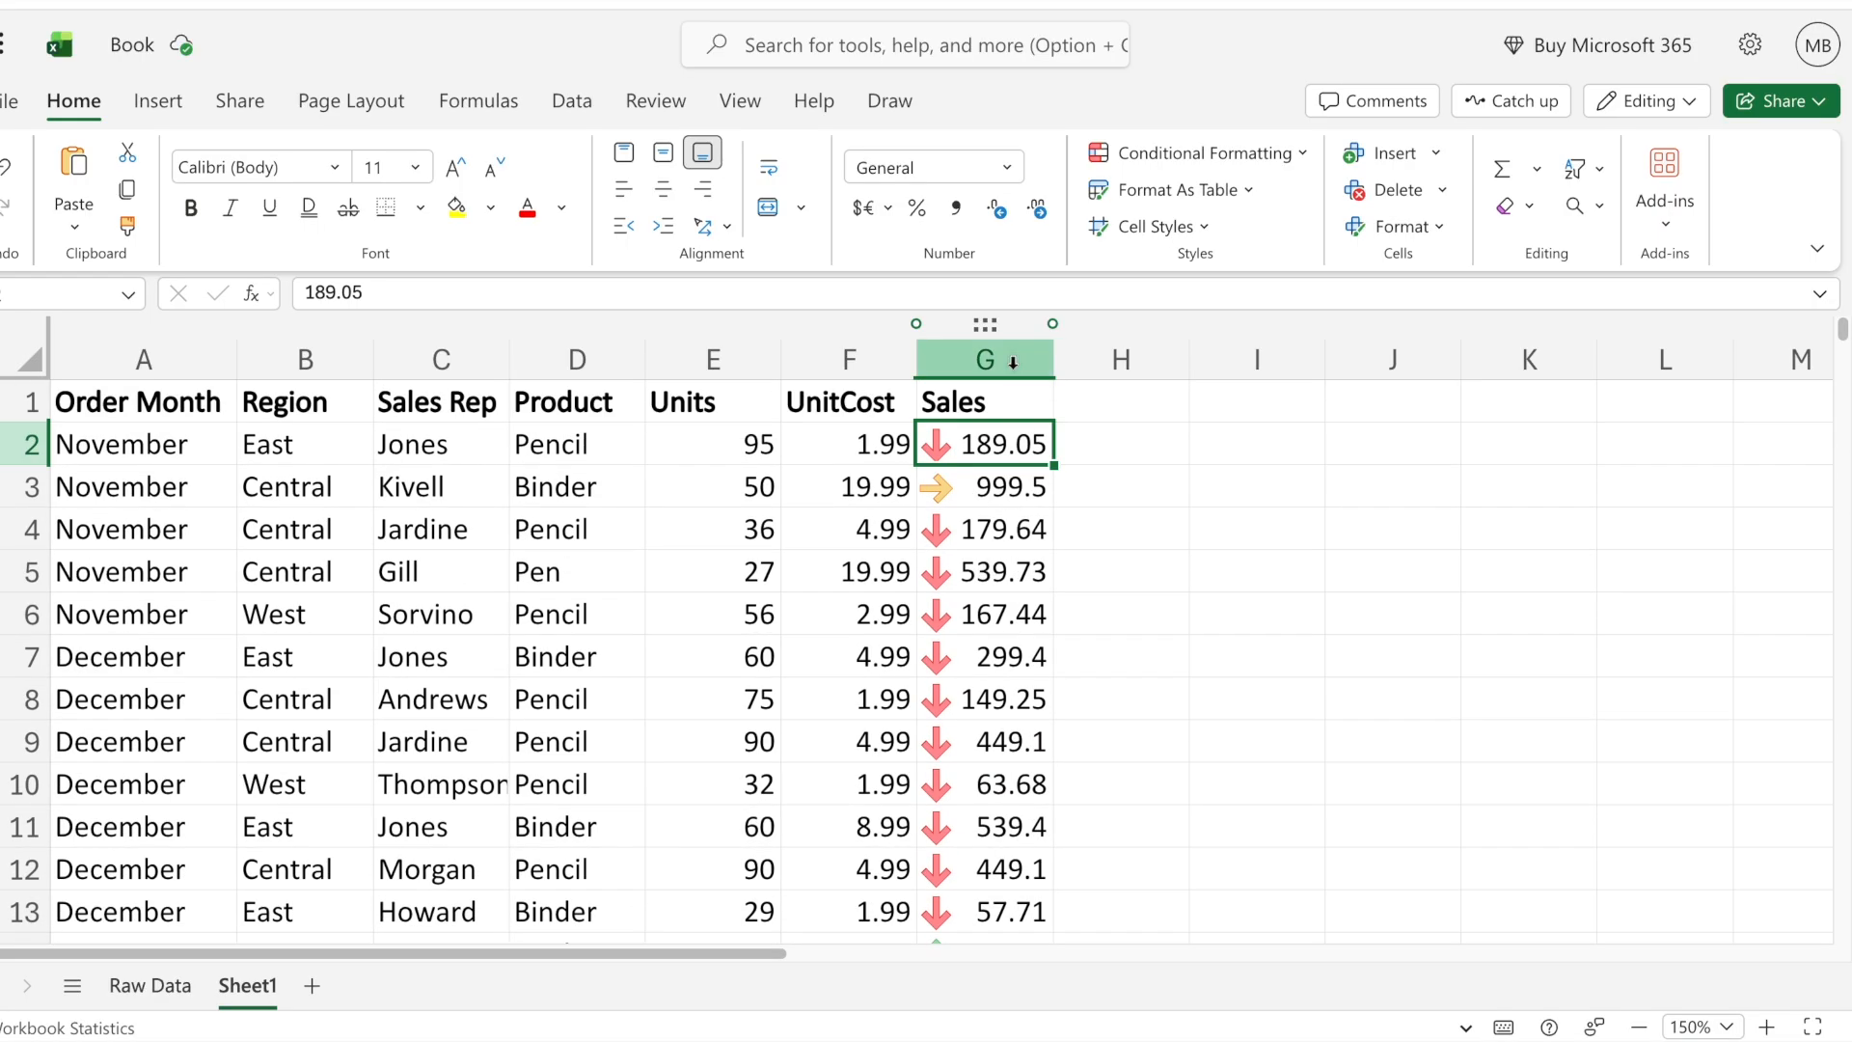
- Change the Sales column's icon set to the three colored triangles and review the icons
{"action": "left_click", "coordinate": [985, 359]}
{"action": "left_click", "coordinate": [1196, 153]}
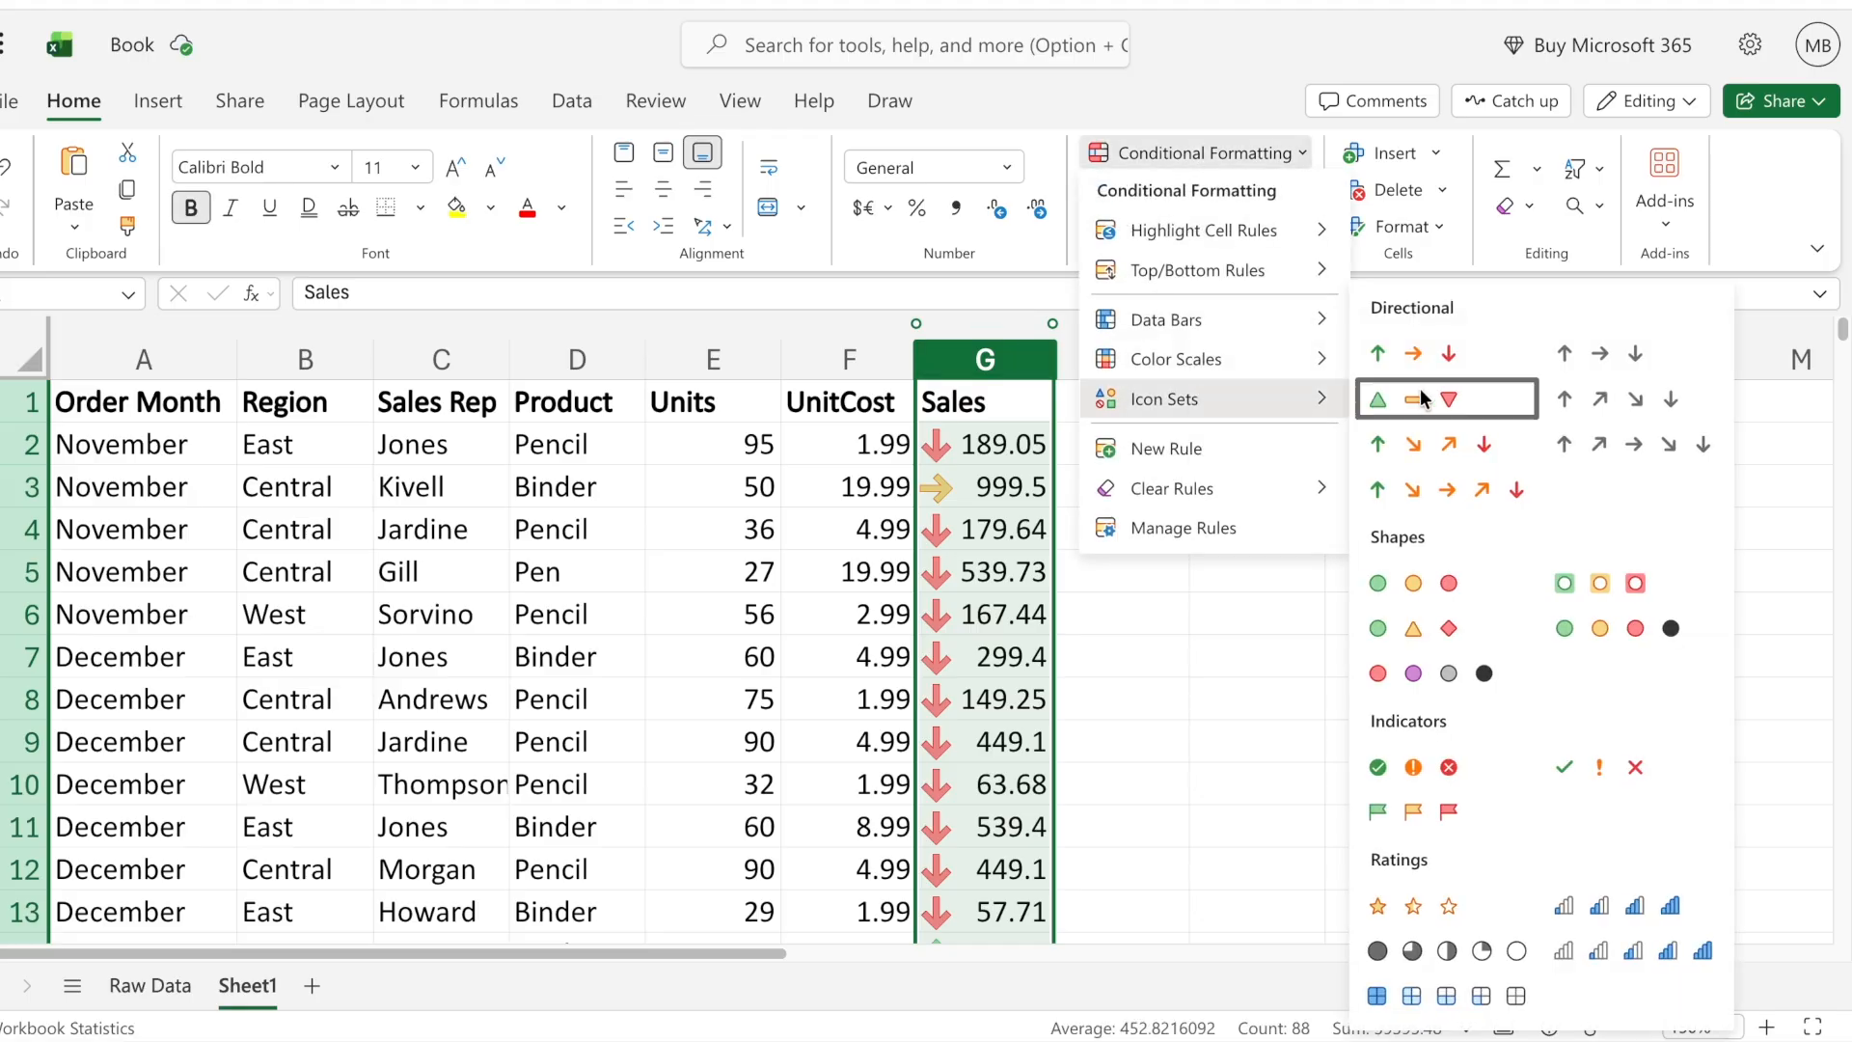
{"action": "left_click", "coordinate": [1449, 397]}
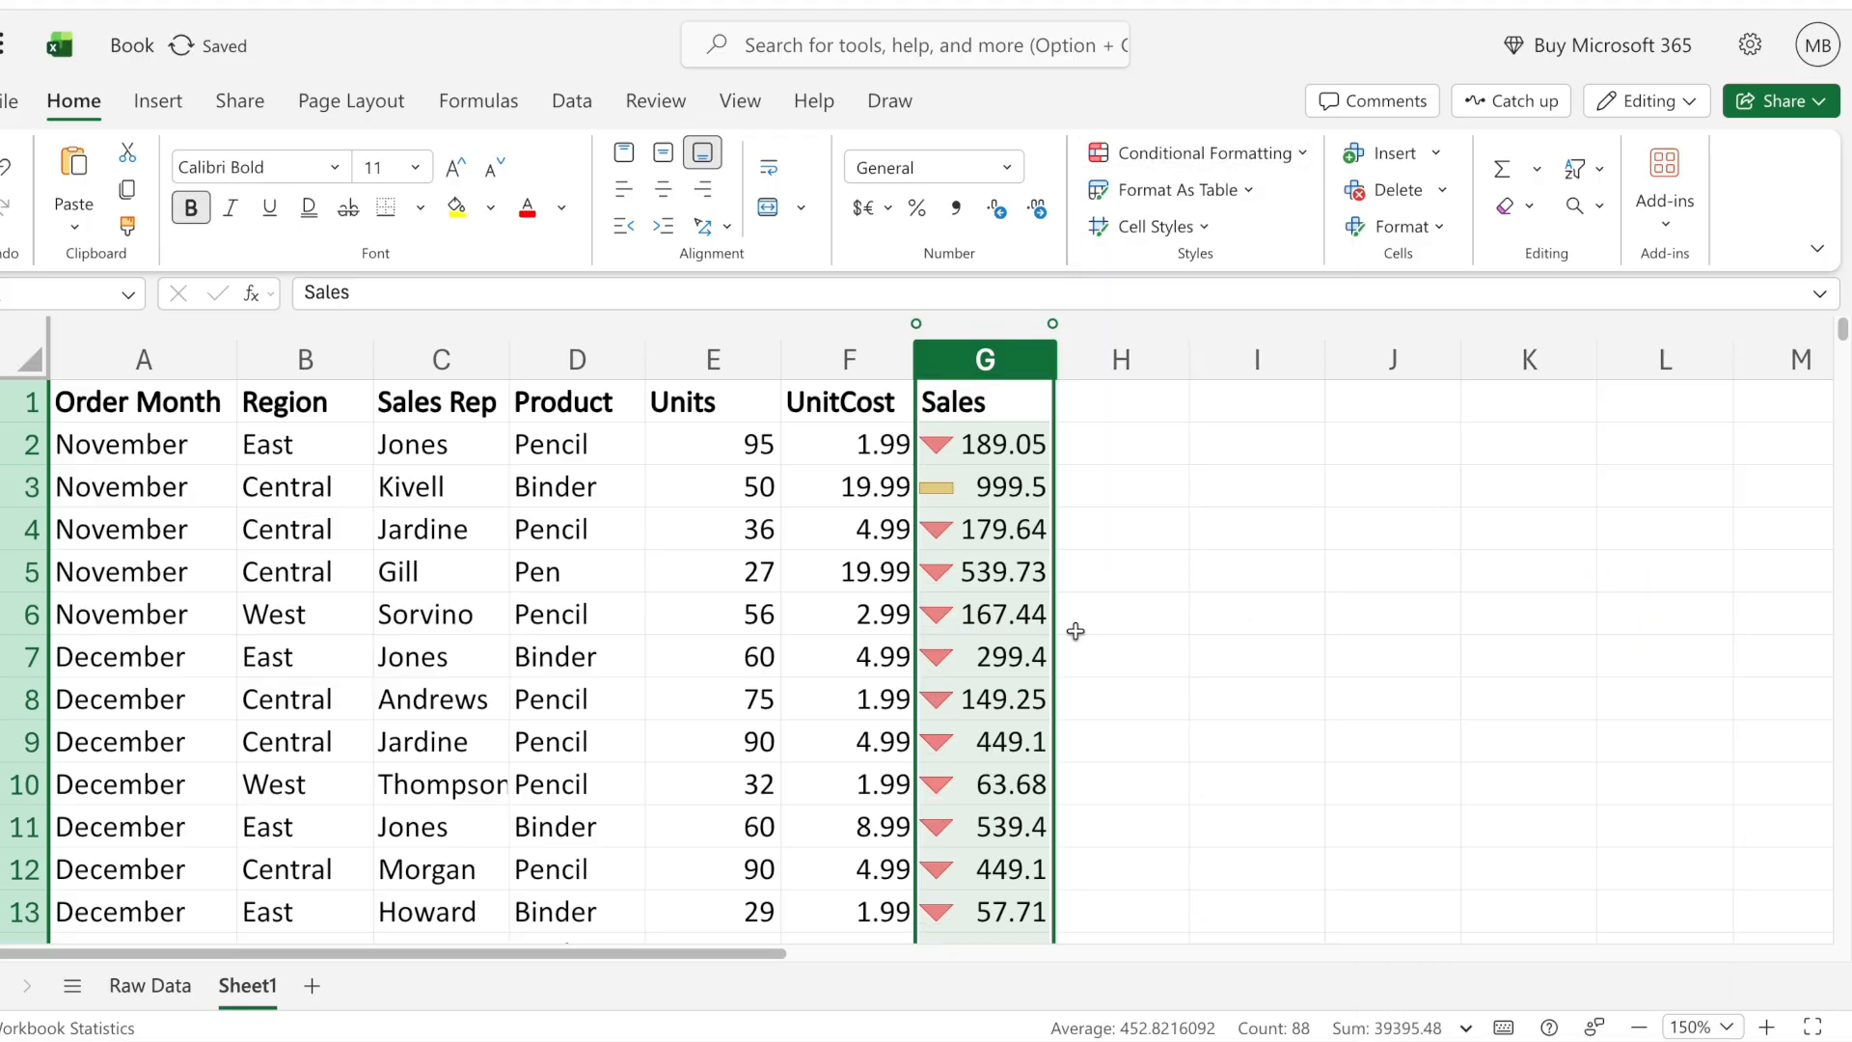
{"action": "scroll", "coordinate": [1029, 604], "scroll_direction": "down", "scroll_amount": 10}
{"action": "scroll", "coordinate": [1176, 352], "scroll_direction": "up", "scroll_amount": 10}
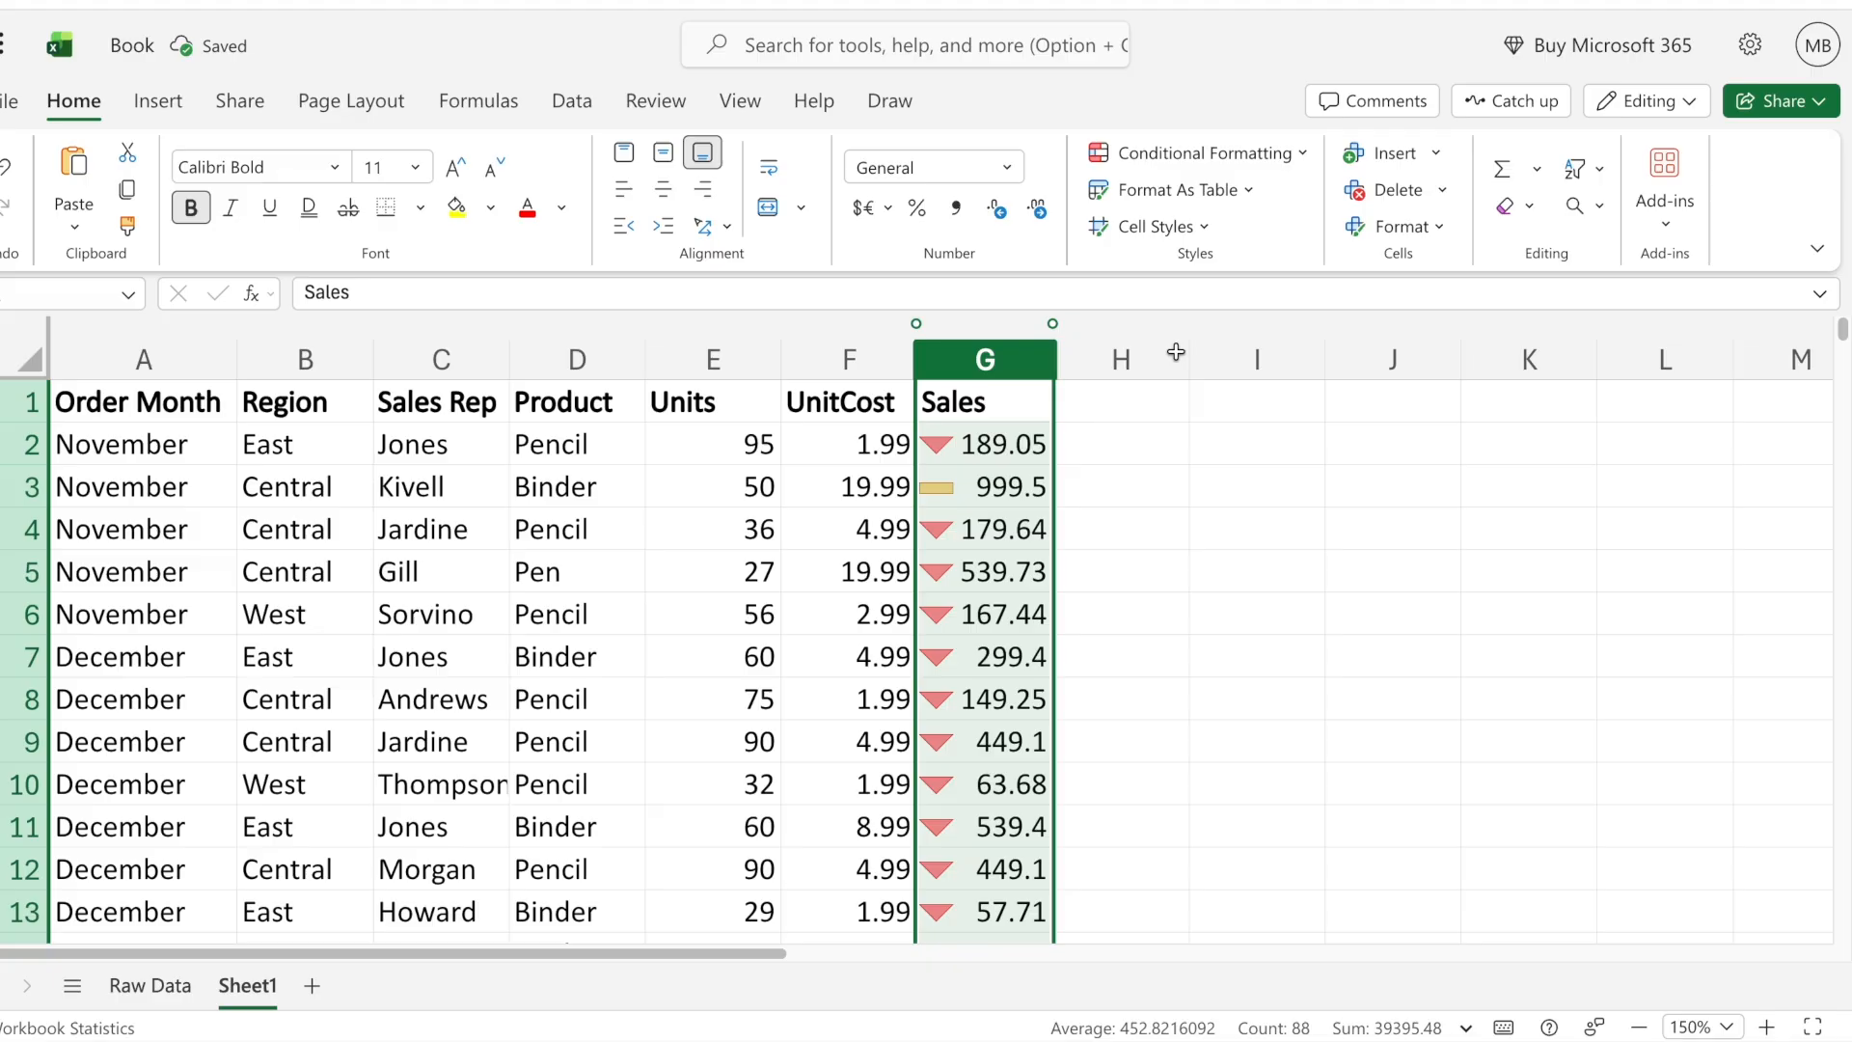
- Change the Sales column's icon set to the five colored arrows and review the icons down the table
{"action": "left_click", "coordinate": [1198, 153]}
{"action": "mouse_move", "coordinate": [1324, 362]}
{"action": "mouse_move", "coordinate": [1214, 394]}
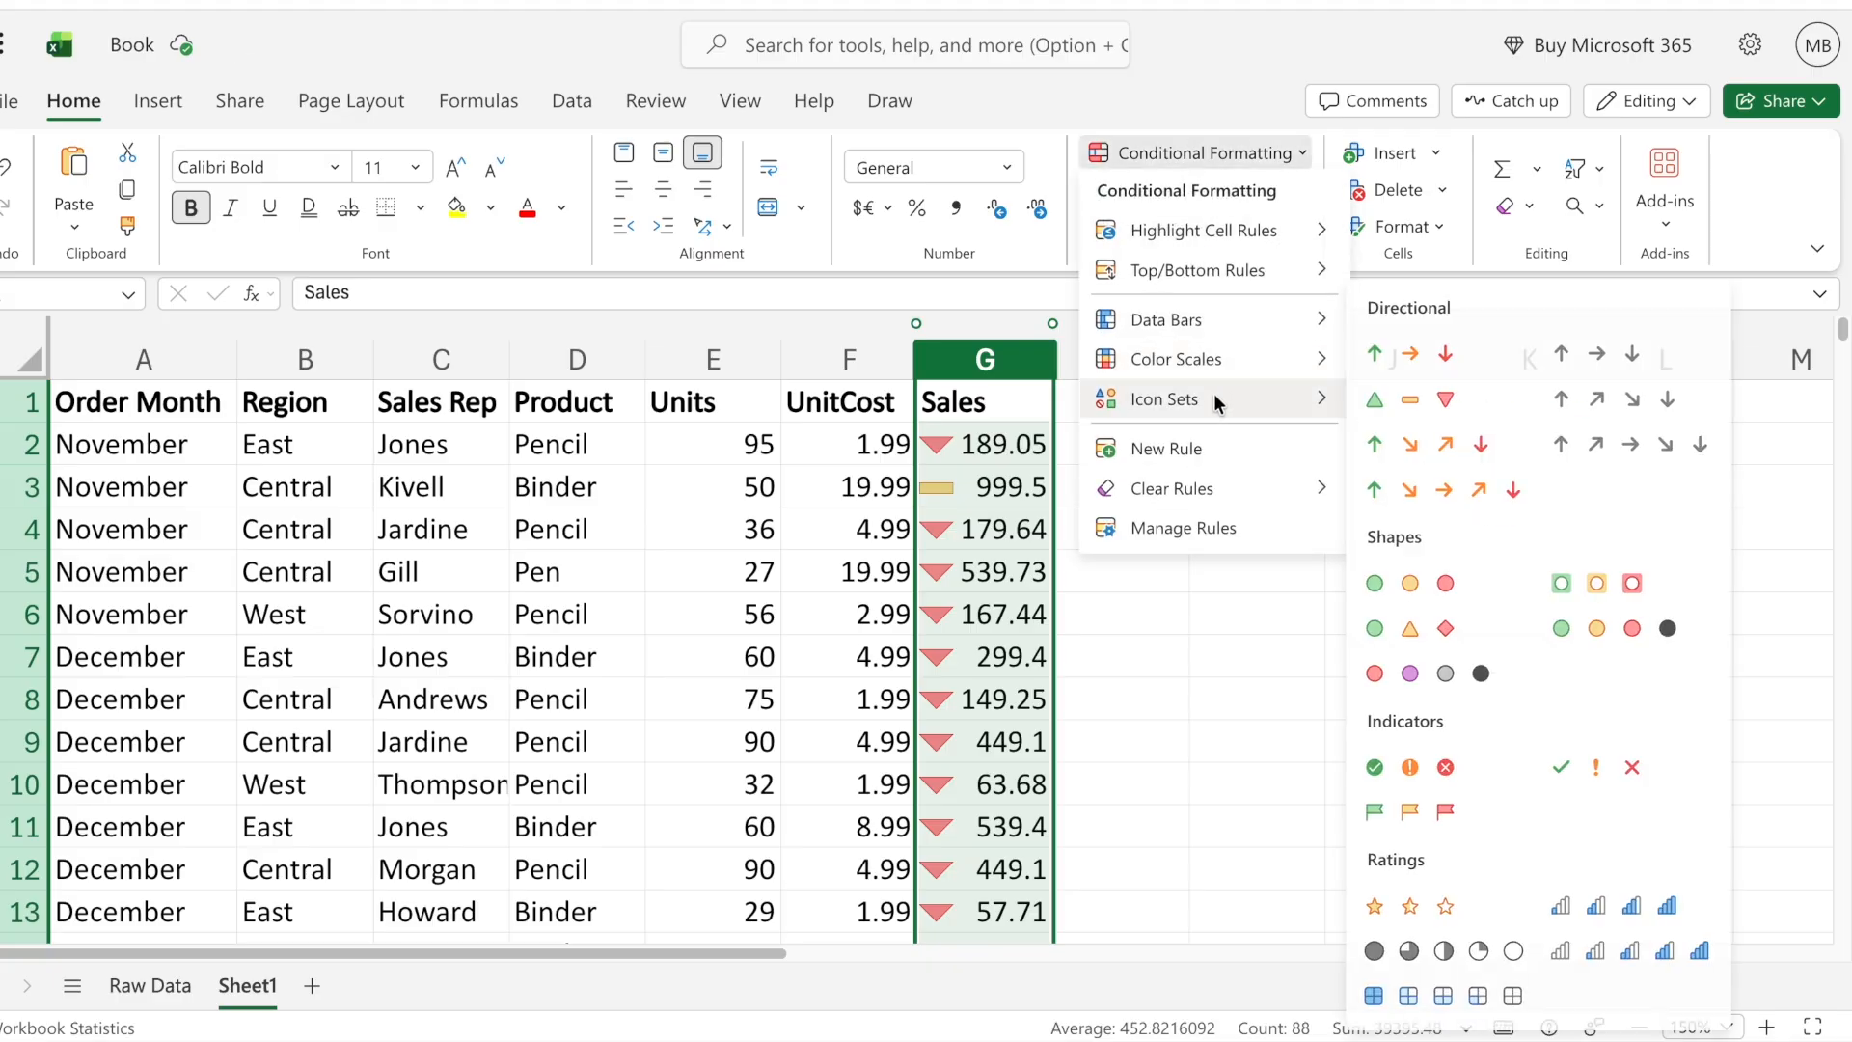
{"action": "left_click", "coordinate": [1465, 481]}
{"action": "left_click", "coordinate": [1237, 530]}
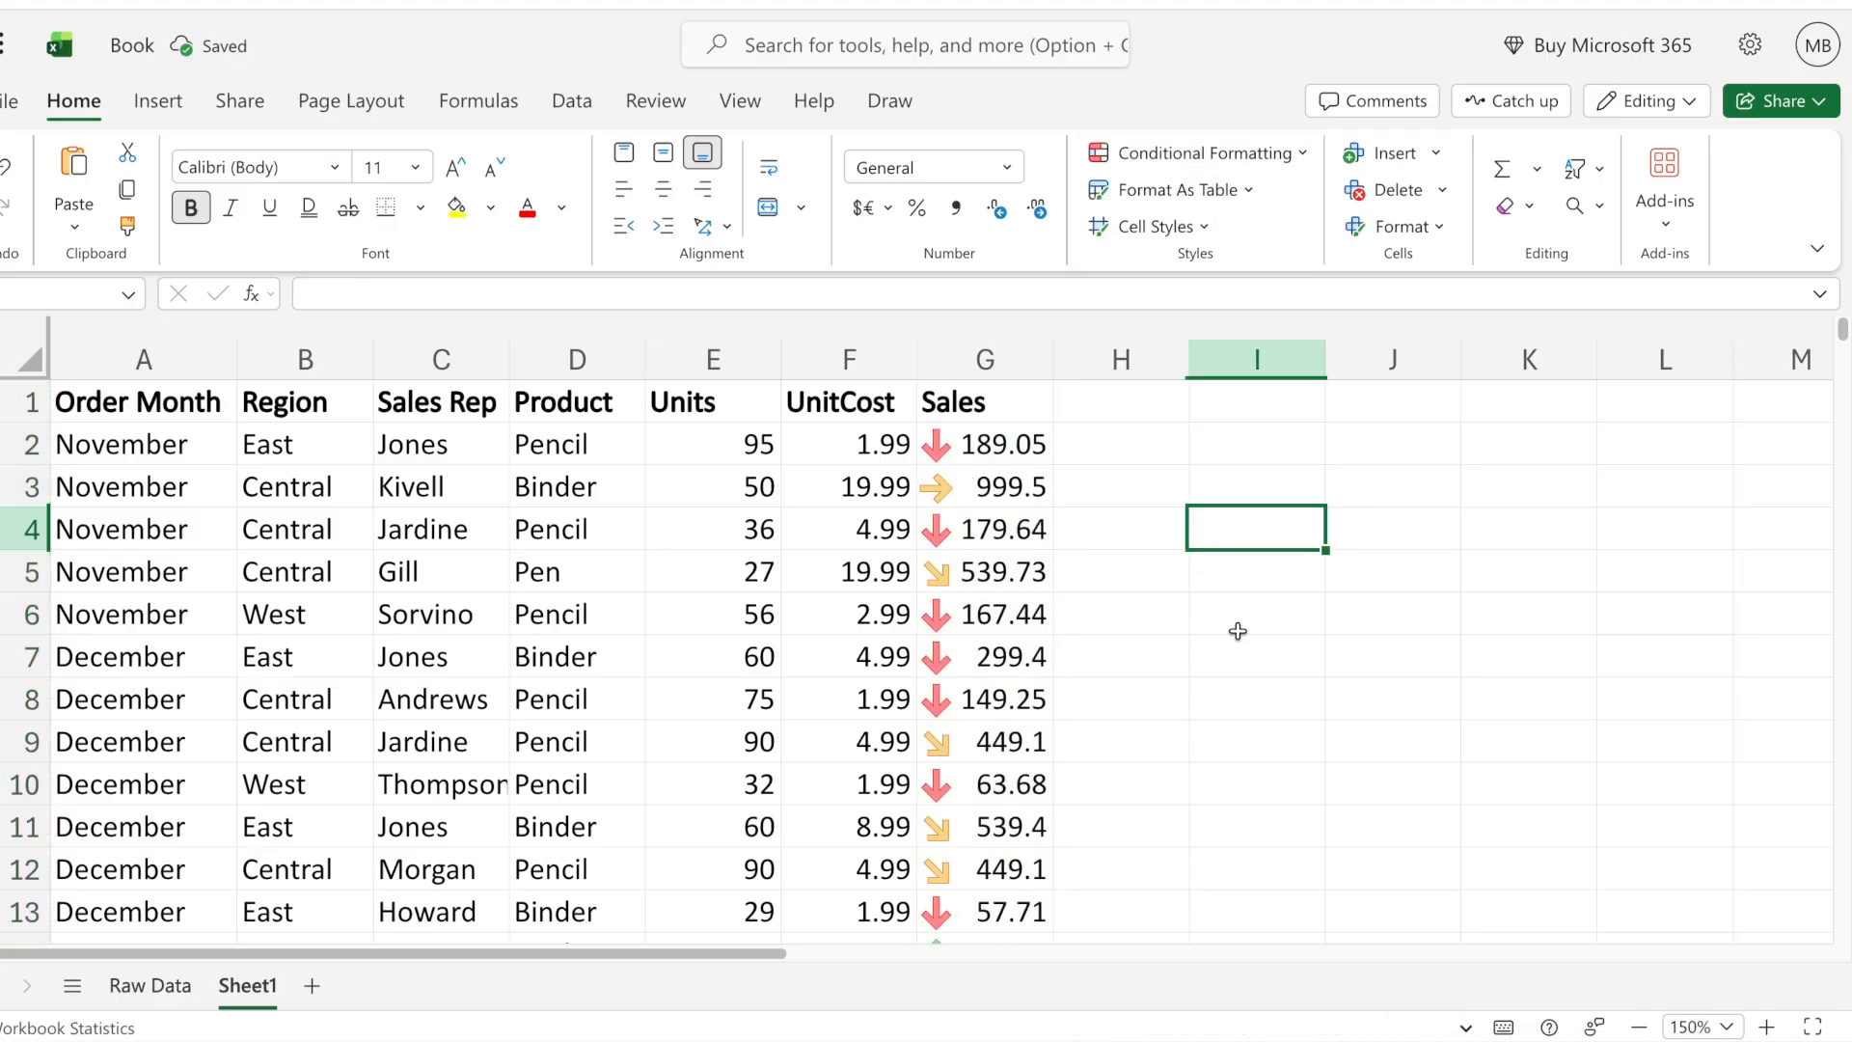
{"action": "scroll", "coordinate": [1235, 656], "scroll_direction": "down", "scroll_amount": 12}
{"action": "scroll", "coordinate": [1236, 682], "scroll_direction": "up", "scroll_amount": 12}
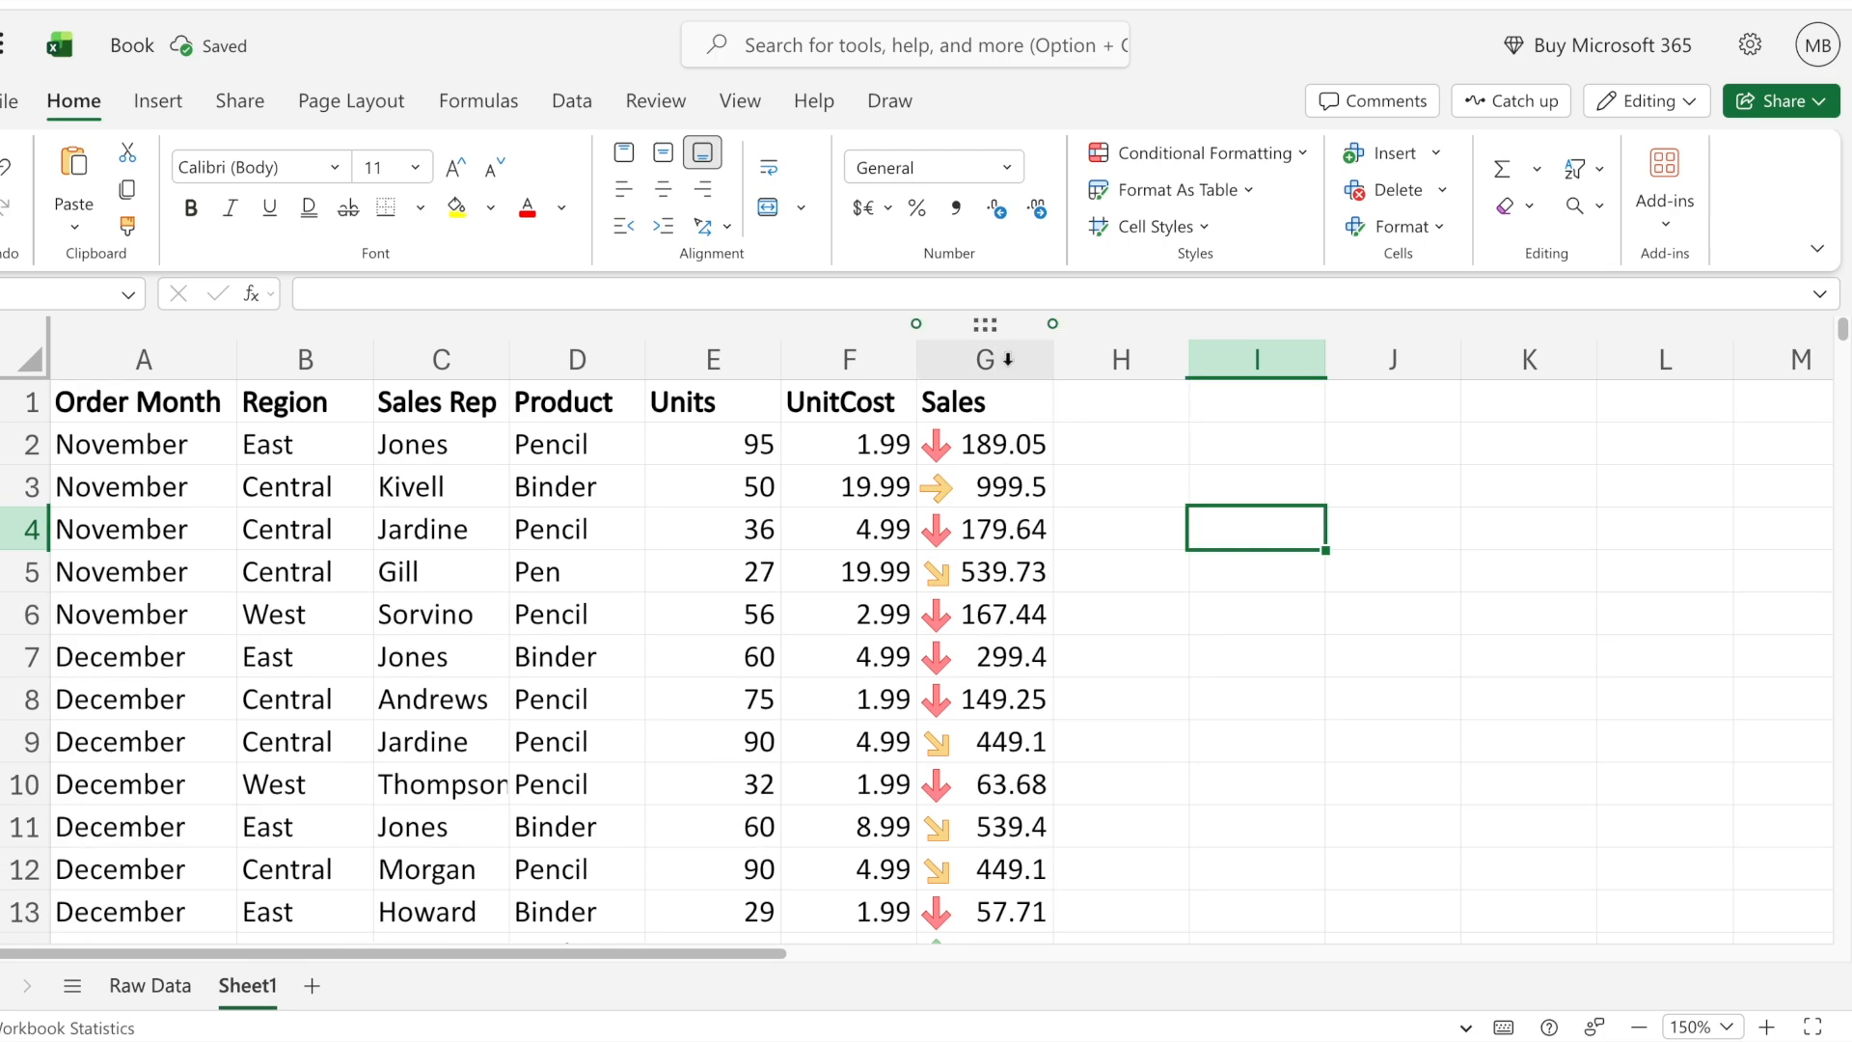
- Change the Sales column's icon set to the green, yellow and red circles and review the icons down the table
{"action": "left_click", "coordinate": [986, 359]}
{"action": "left_click", "coordinate": [1245, 155]}
{"action": "mouse_move", "coordinate": [1229, 391]}
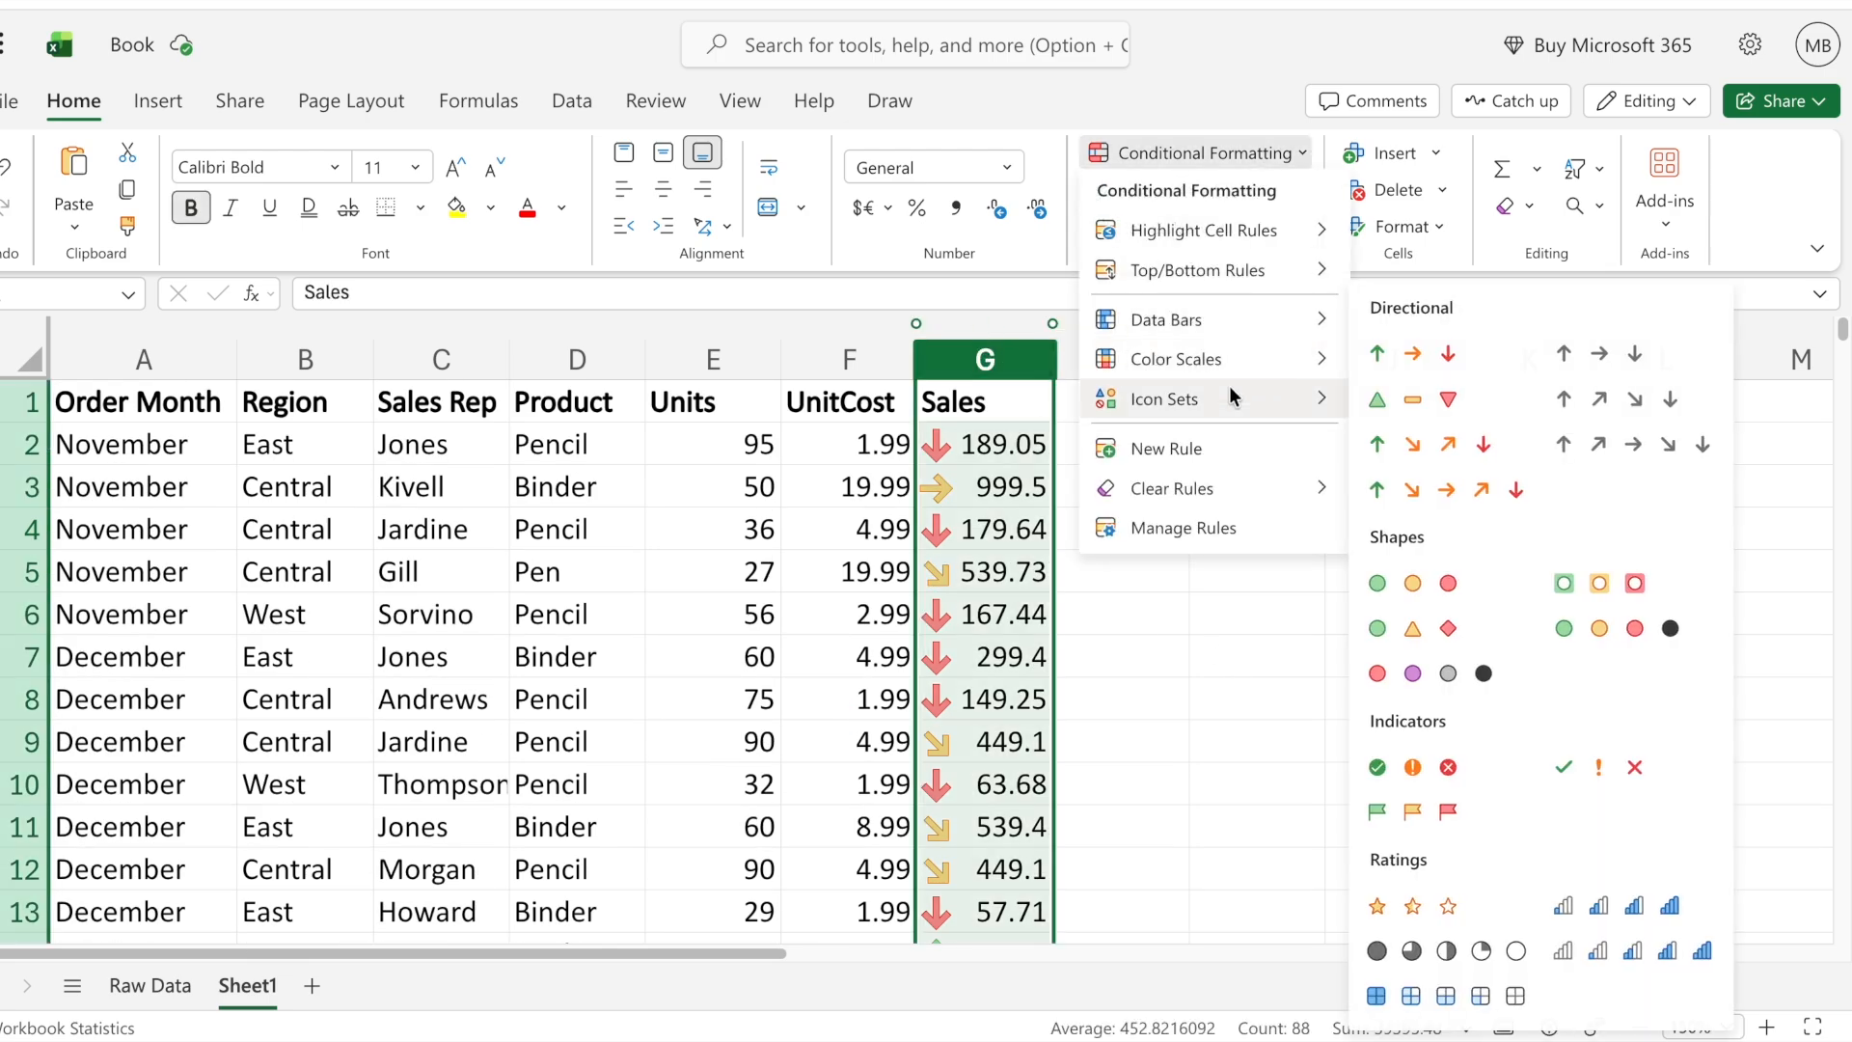
{"action": "left_click", "coordinate": [1428, 585]}
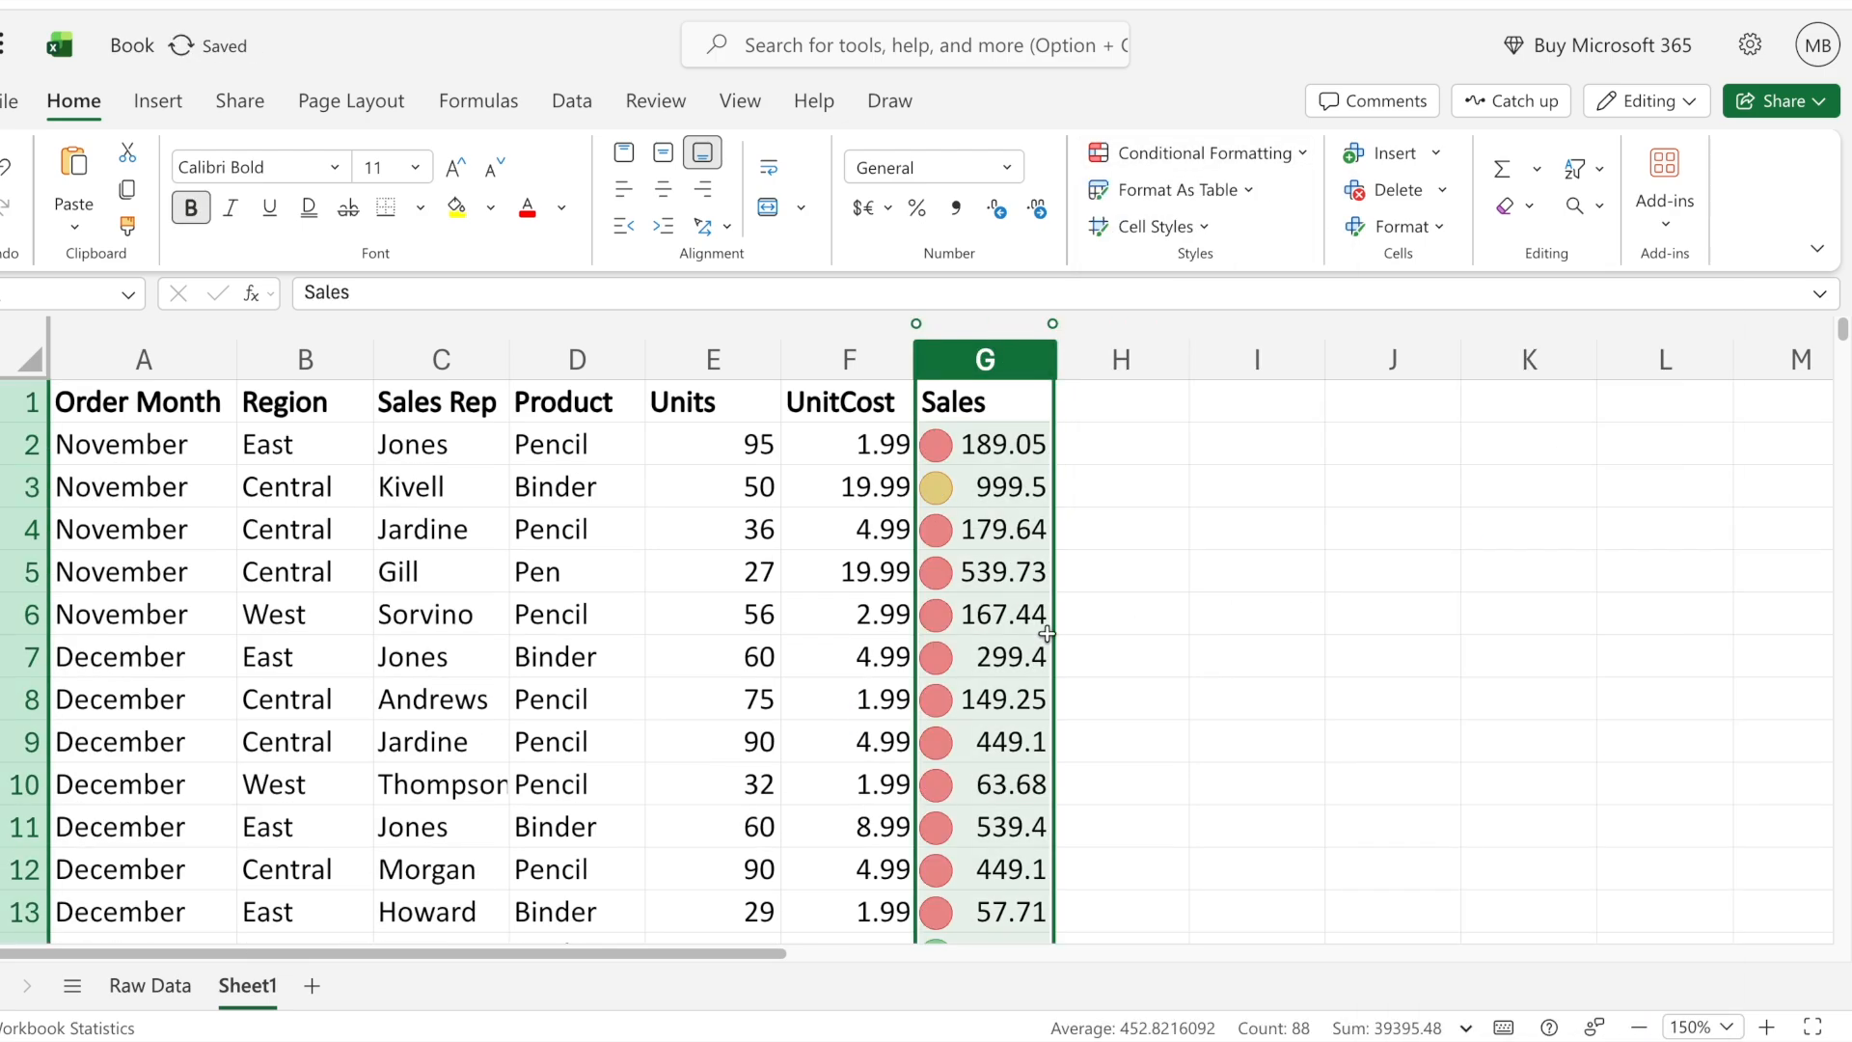
{"action": "left_click", "coordinate": [1022, 618]}
{"action": "scroll", "coordinate": [1097, 645], "scroll_direction": "down", "scroll_amount": 9}
{"action": "scroll", "coordinate": [1096, 647], "scroll_direction": "up", "scroll_amount": 10}
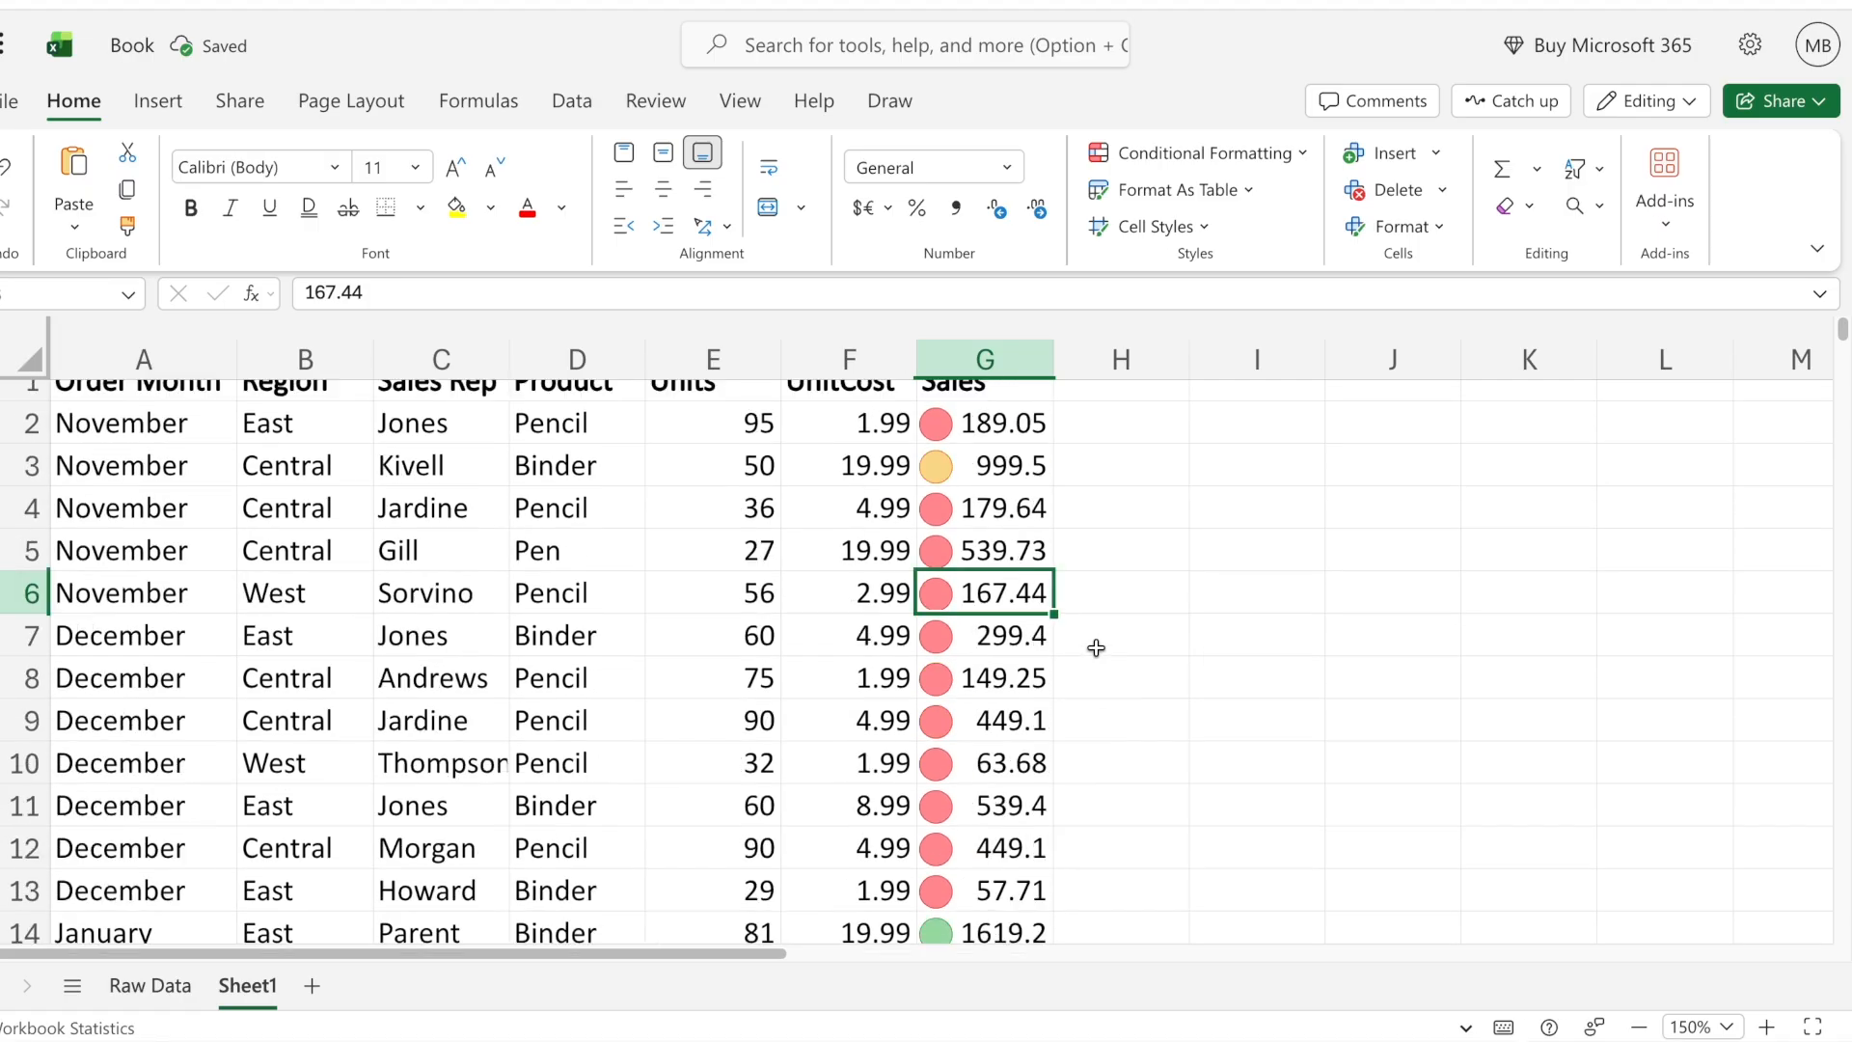
{"action": "left_click", "coordinate": [1001, 448]}
- Change the Sales column's icon set to the three rating stars and review full, half and empty stars down the table
{"action": "left_click", "coordinate": [985, 359]}
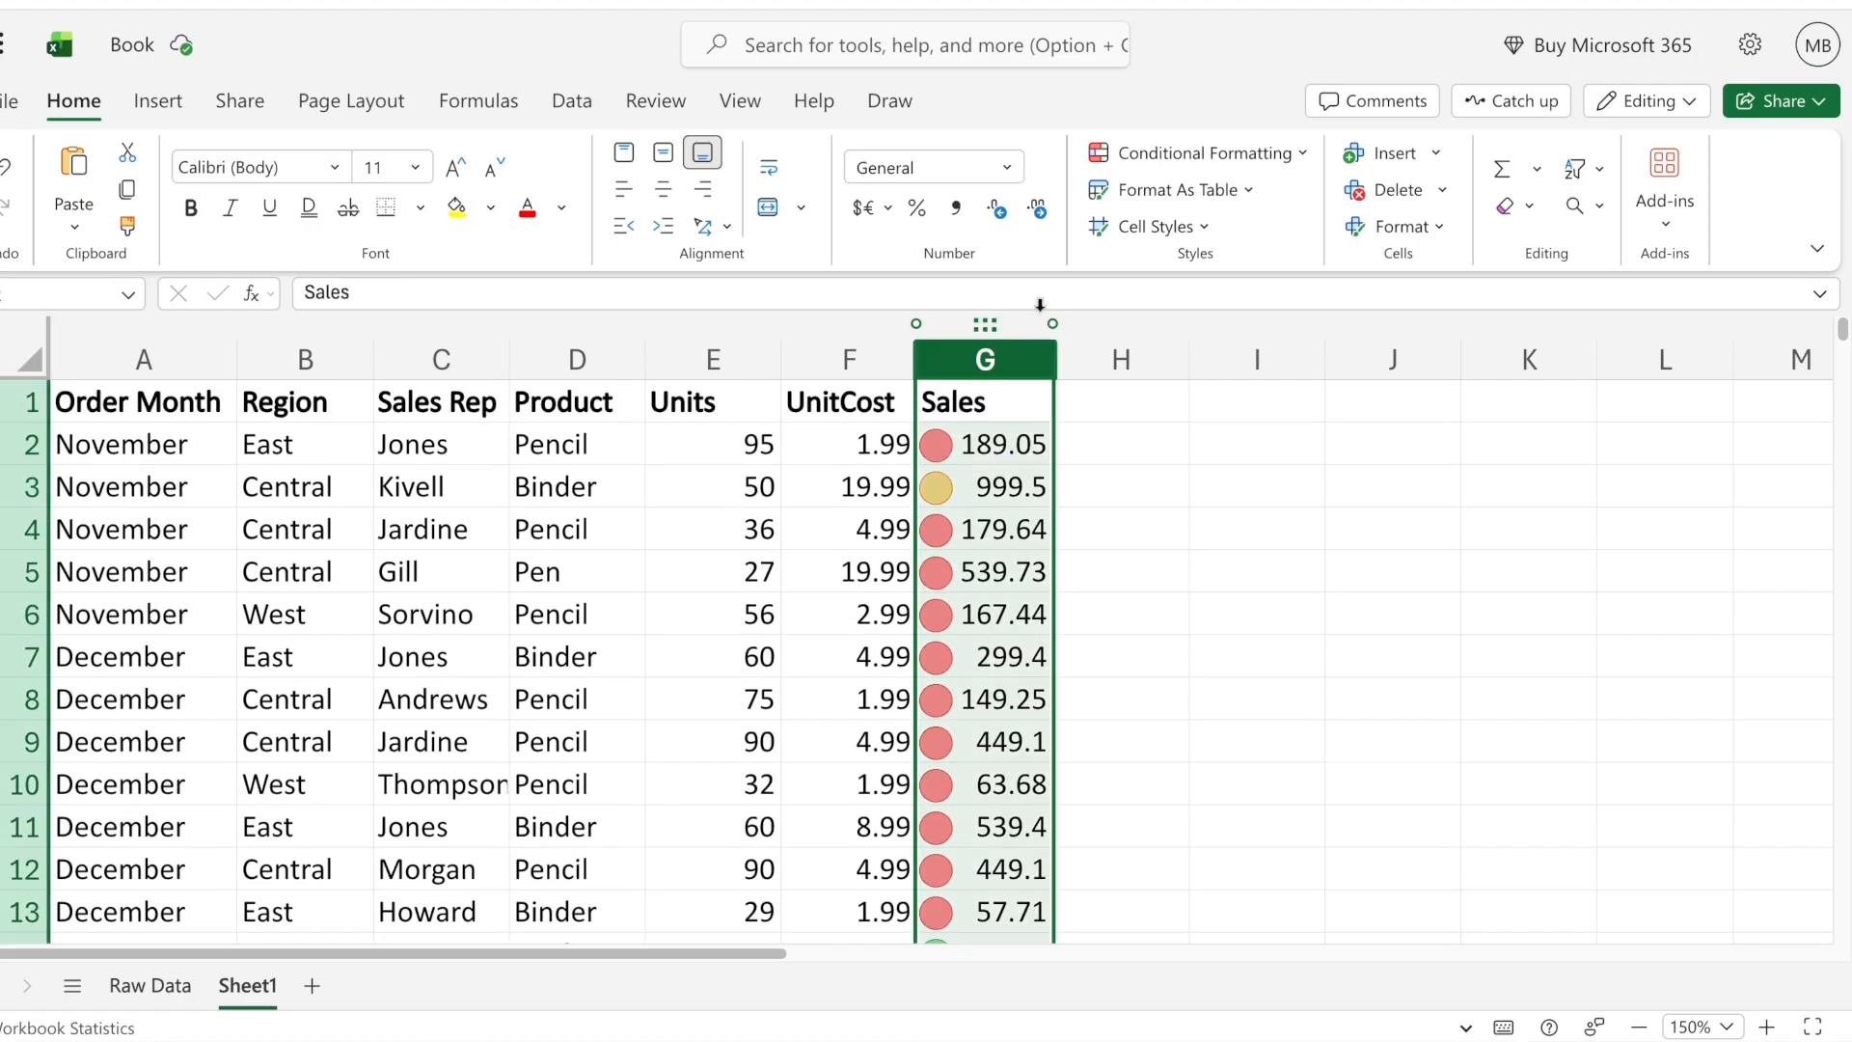
{"action": "left_click", "coordinate": [1197, 153]}
{"action": "mouse_move", "coordinate": [1259, 407]}
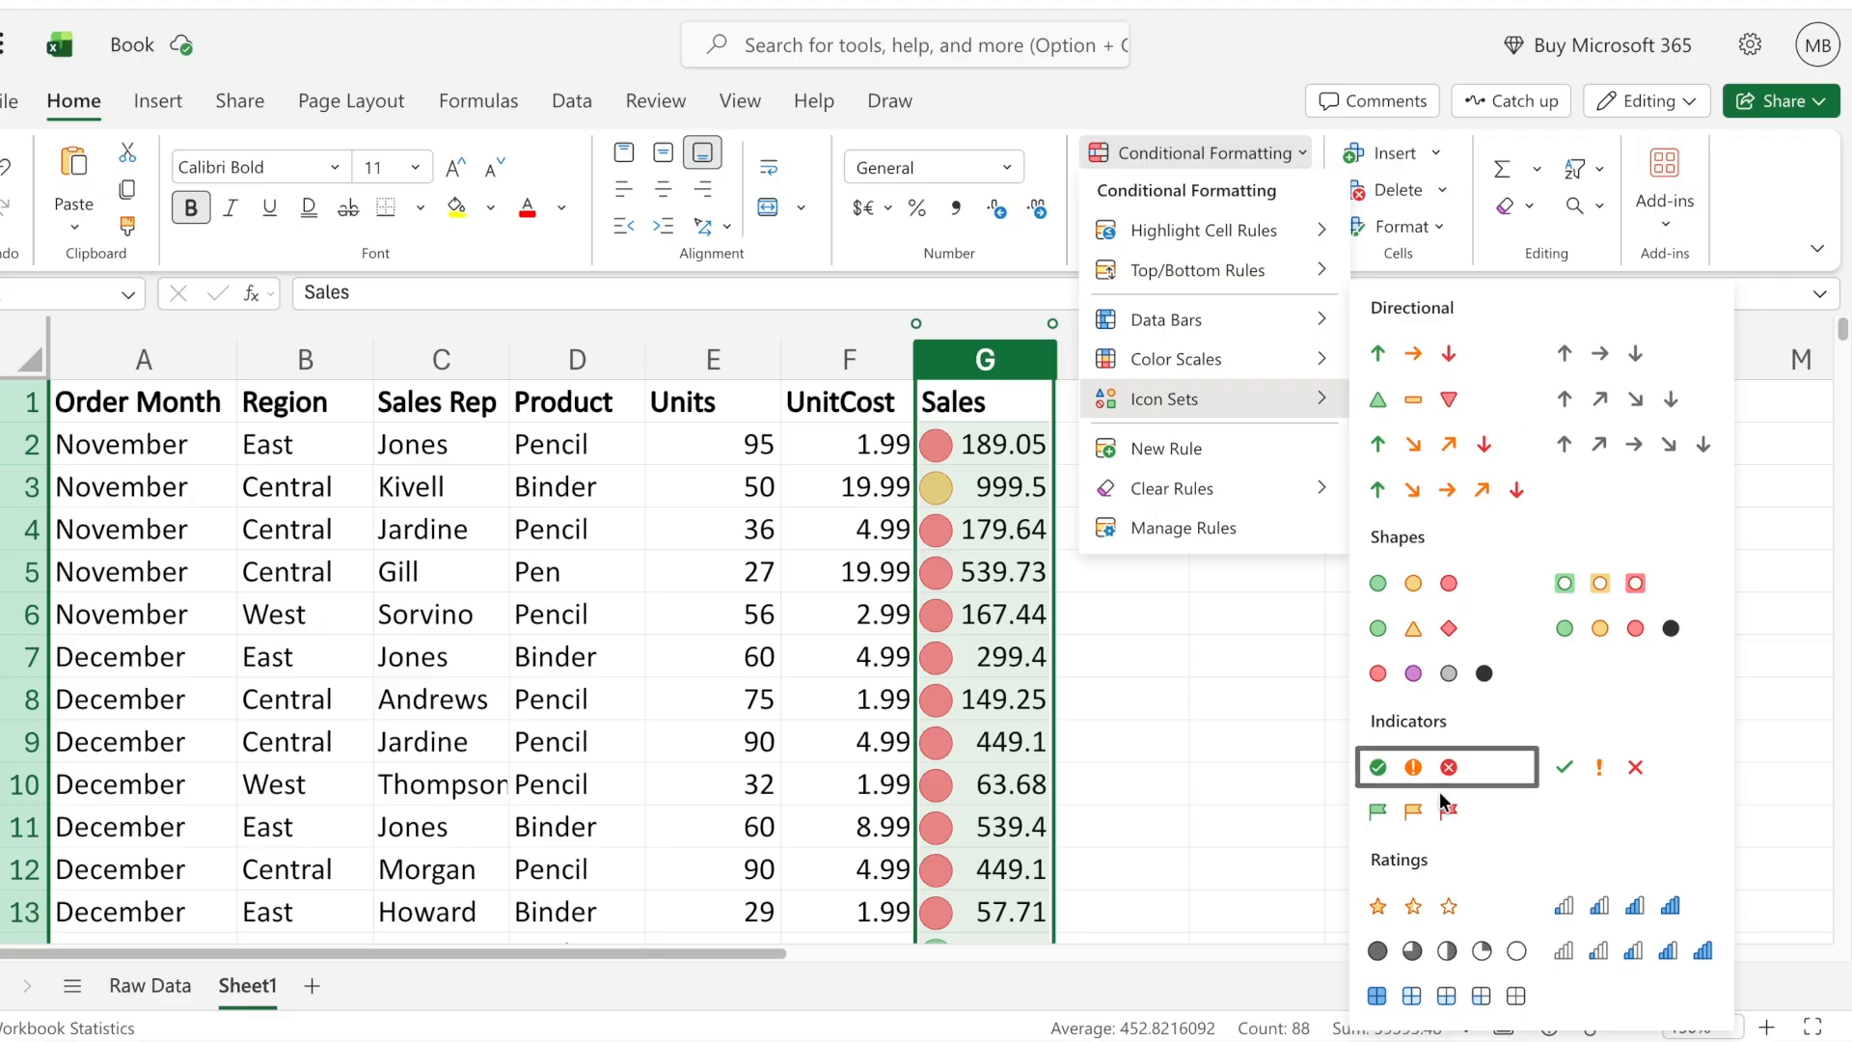
{"action": "left_click", "coordinate": [1417, 907]}
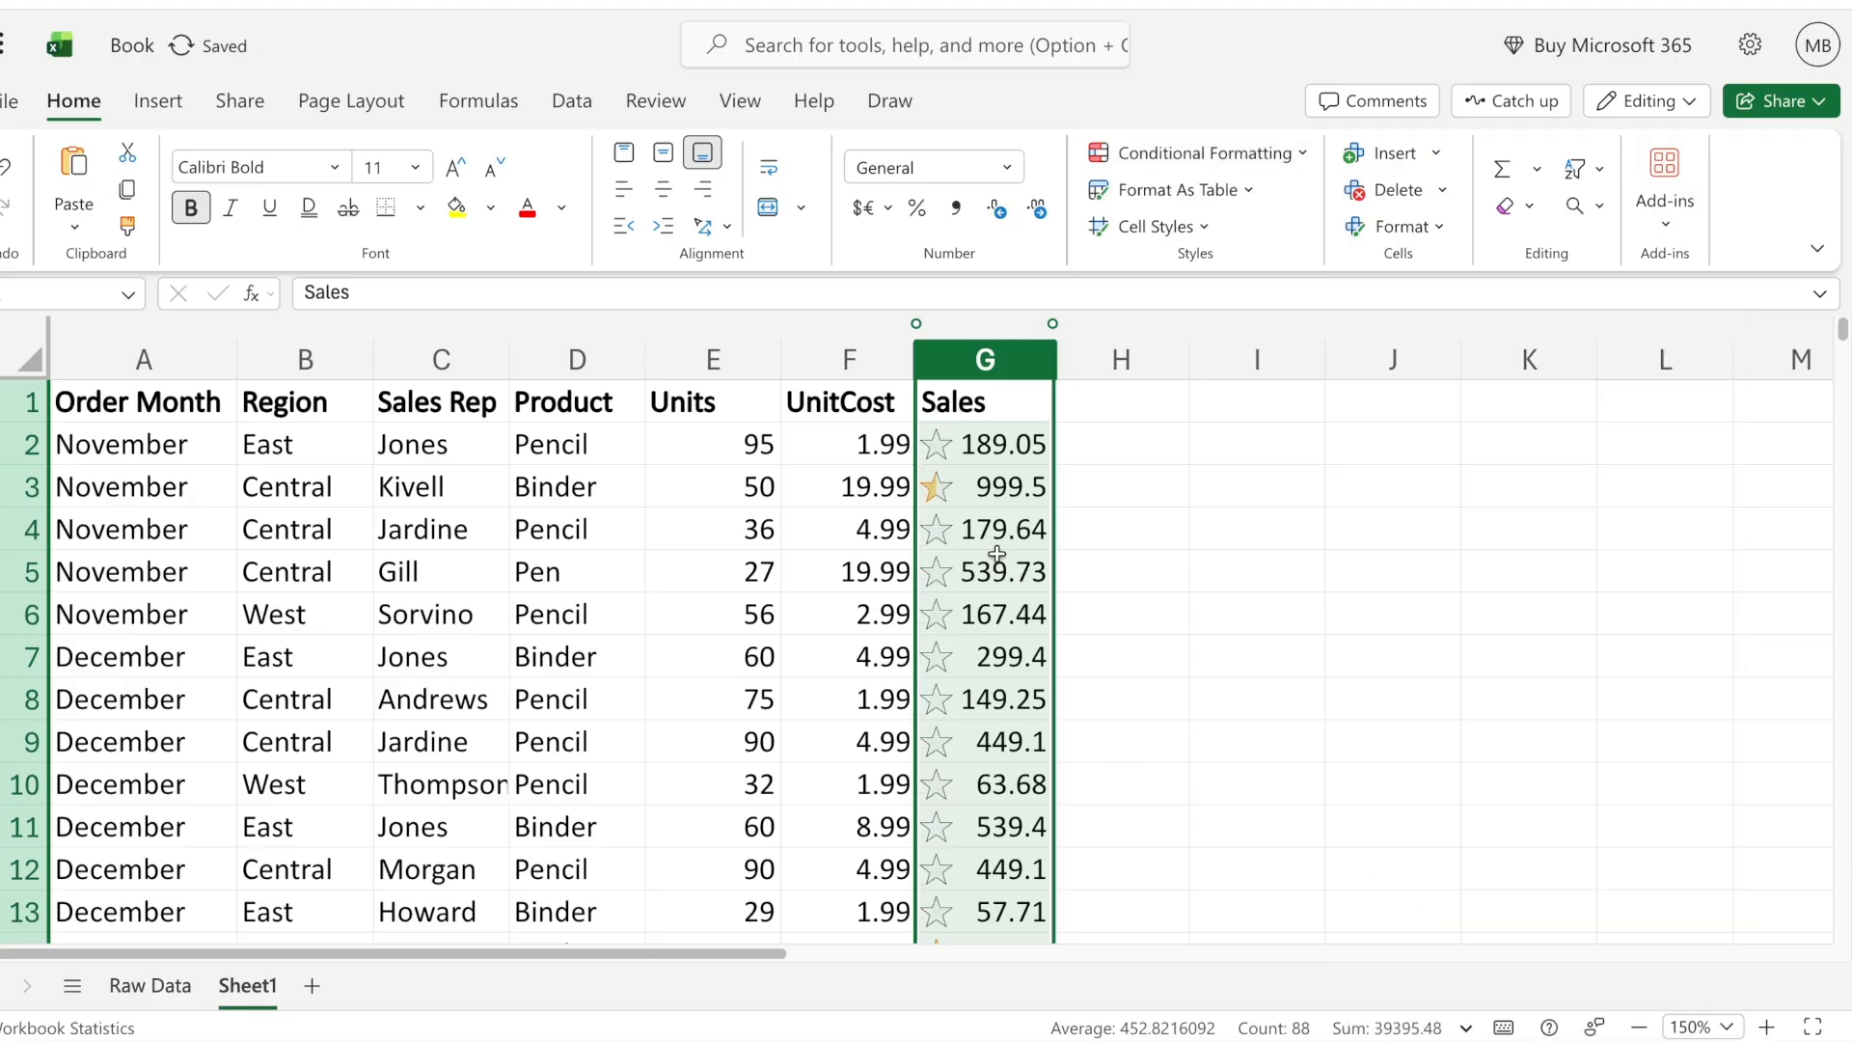
{"action": "left_click", "coordinate": [994, 529]}
{"action": "left_click", "coordinate": [985, 487]}
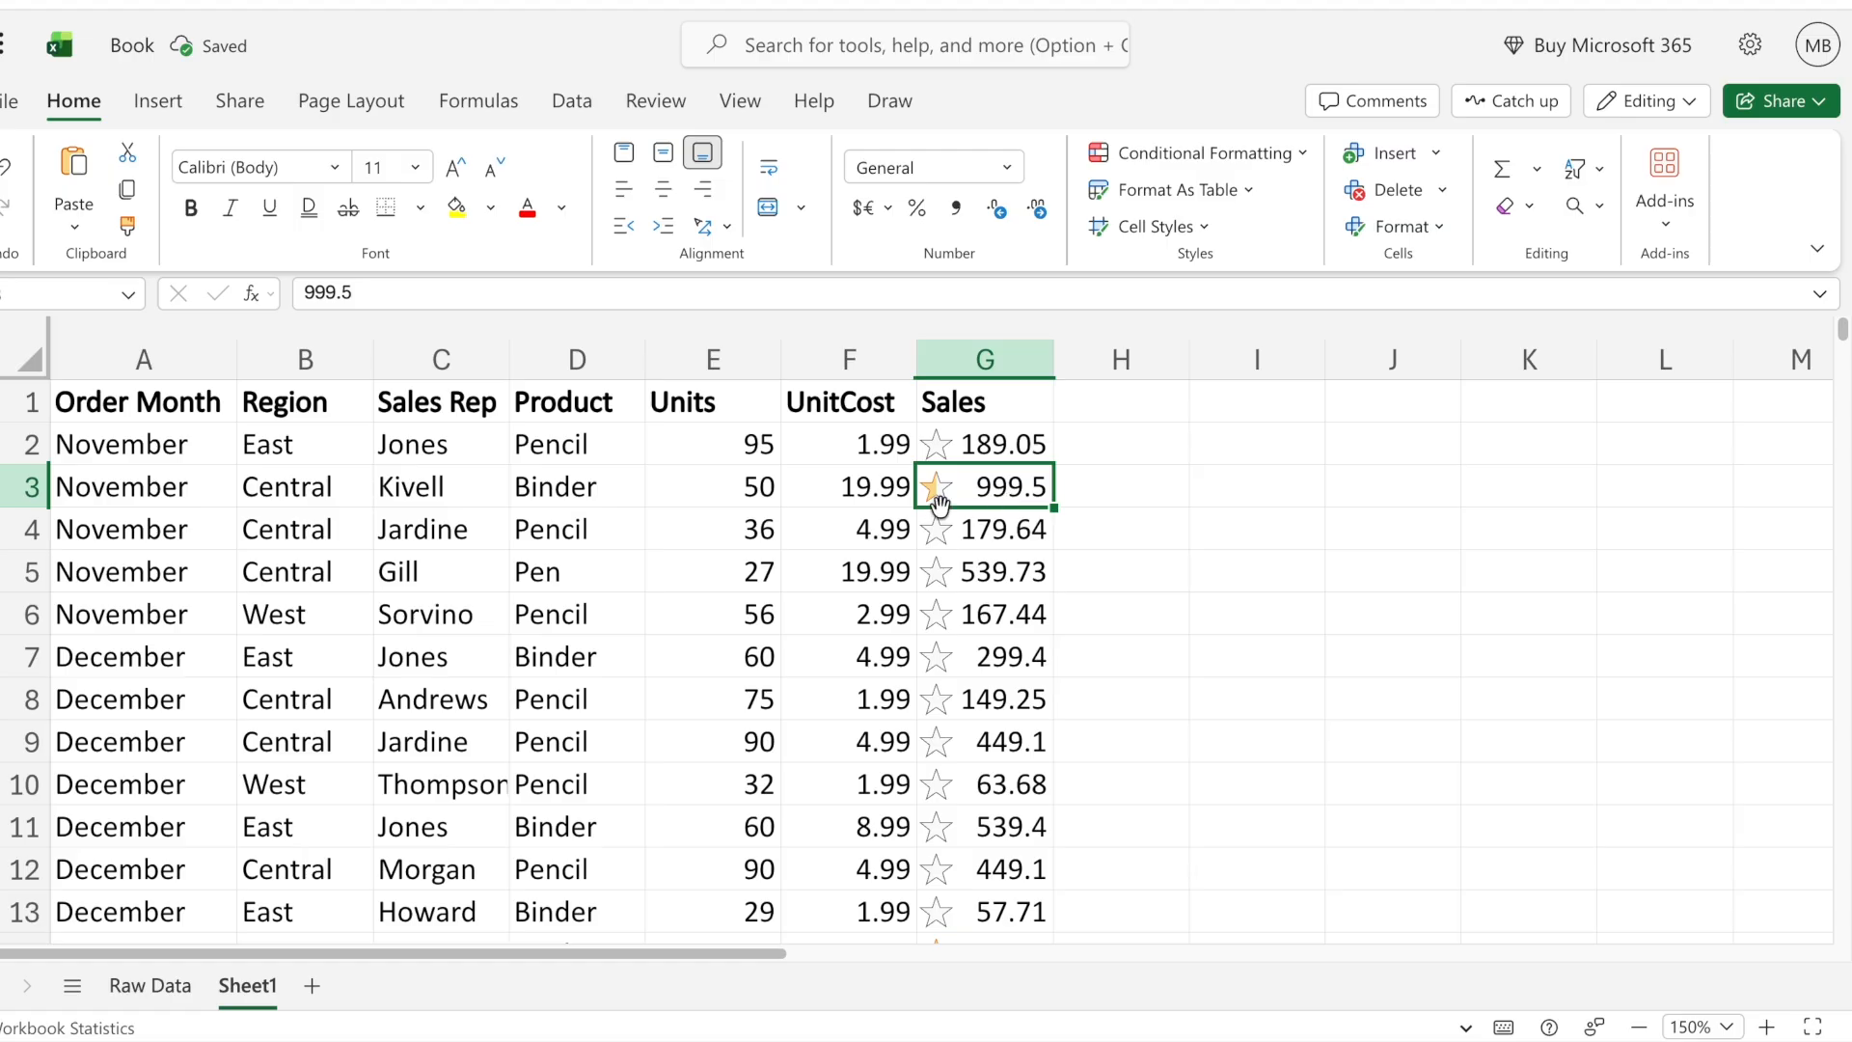
{"action": "scroll", "coordinate": [1013, 572], "scroll_direction": "down", "scroll_amount": 4}
{"action": "left_click", "coordinate": [996, 494]}
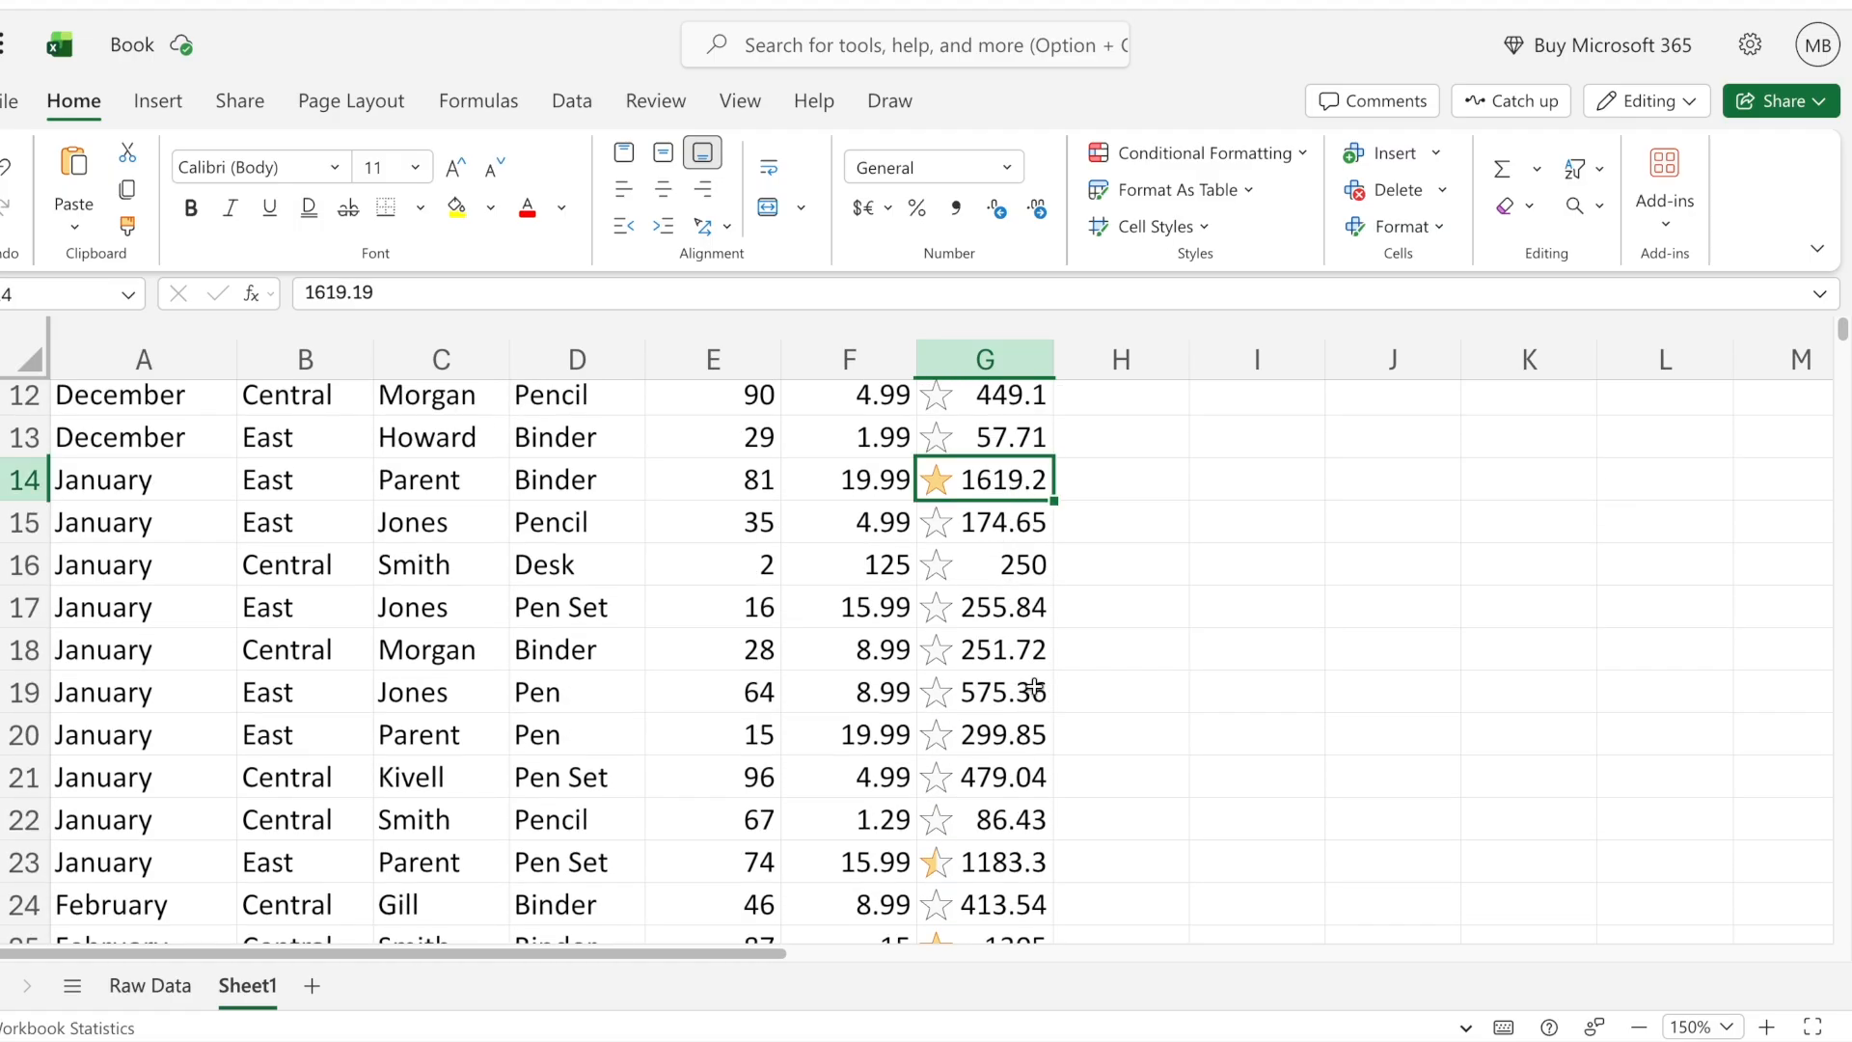
{"action": "scroll", "coordinate": [1035, 687], "scroll_direction": "down", "scroll_amount": 4}
{"action": "scroll", "coordinate": [1034, 687], "scroll_direction": "down", "scroll_amount": 4}
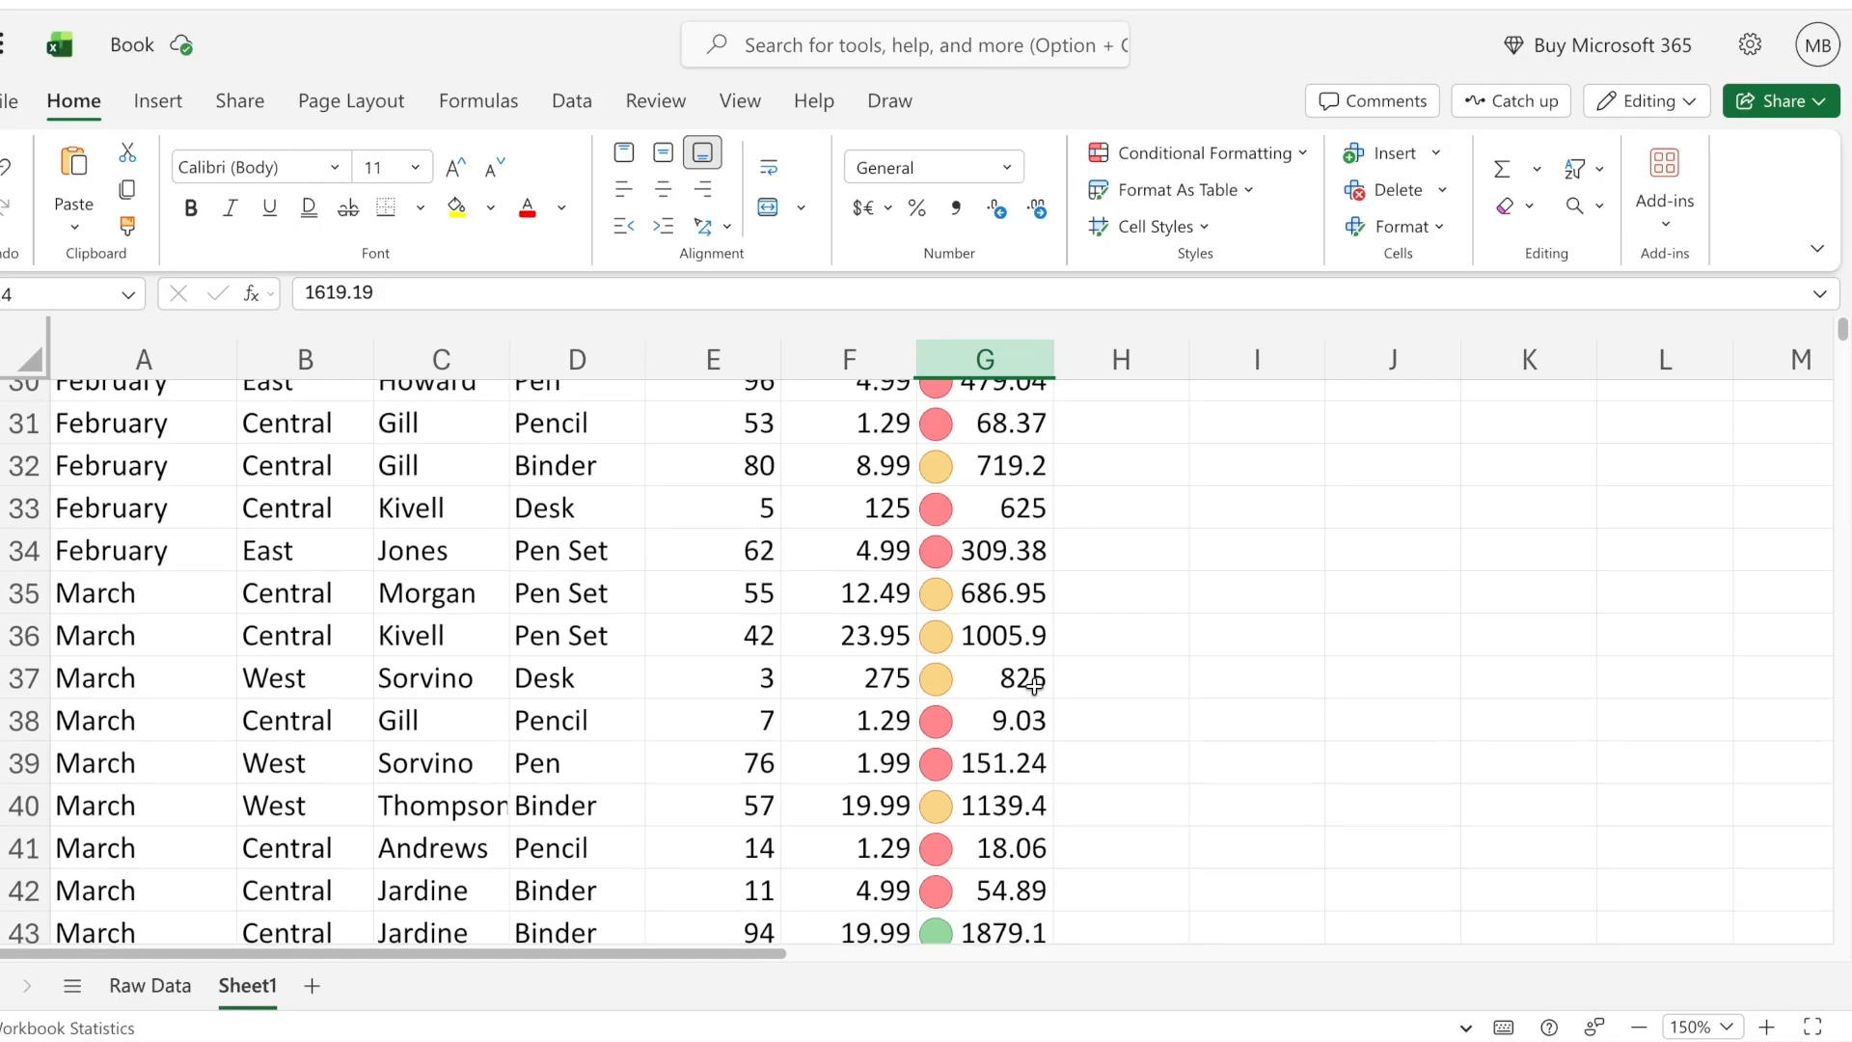
{"action": "scroll", "coordinate": [1028, 687], "scroll_direction": "up", "scroll_amount": 12}
- Change the Sales column's icon set to 3 Symbols (Circled) and review the symbols down the table
{"action": "left_click", "coordinate": [985, 359]}
{"action": "left_click", "coordinate": [1202, 152]}
{"action": "mouse_move", "coordinate": [1197, 396]}
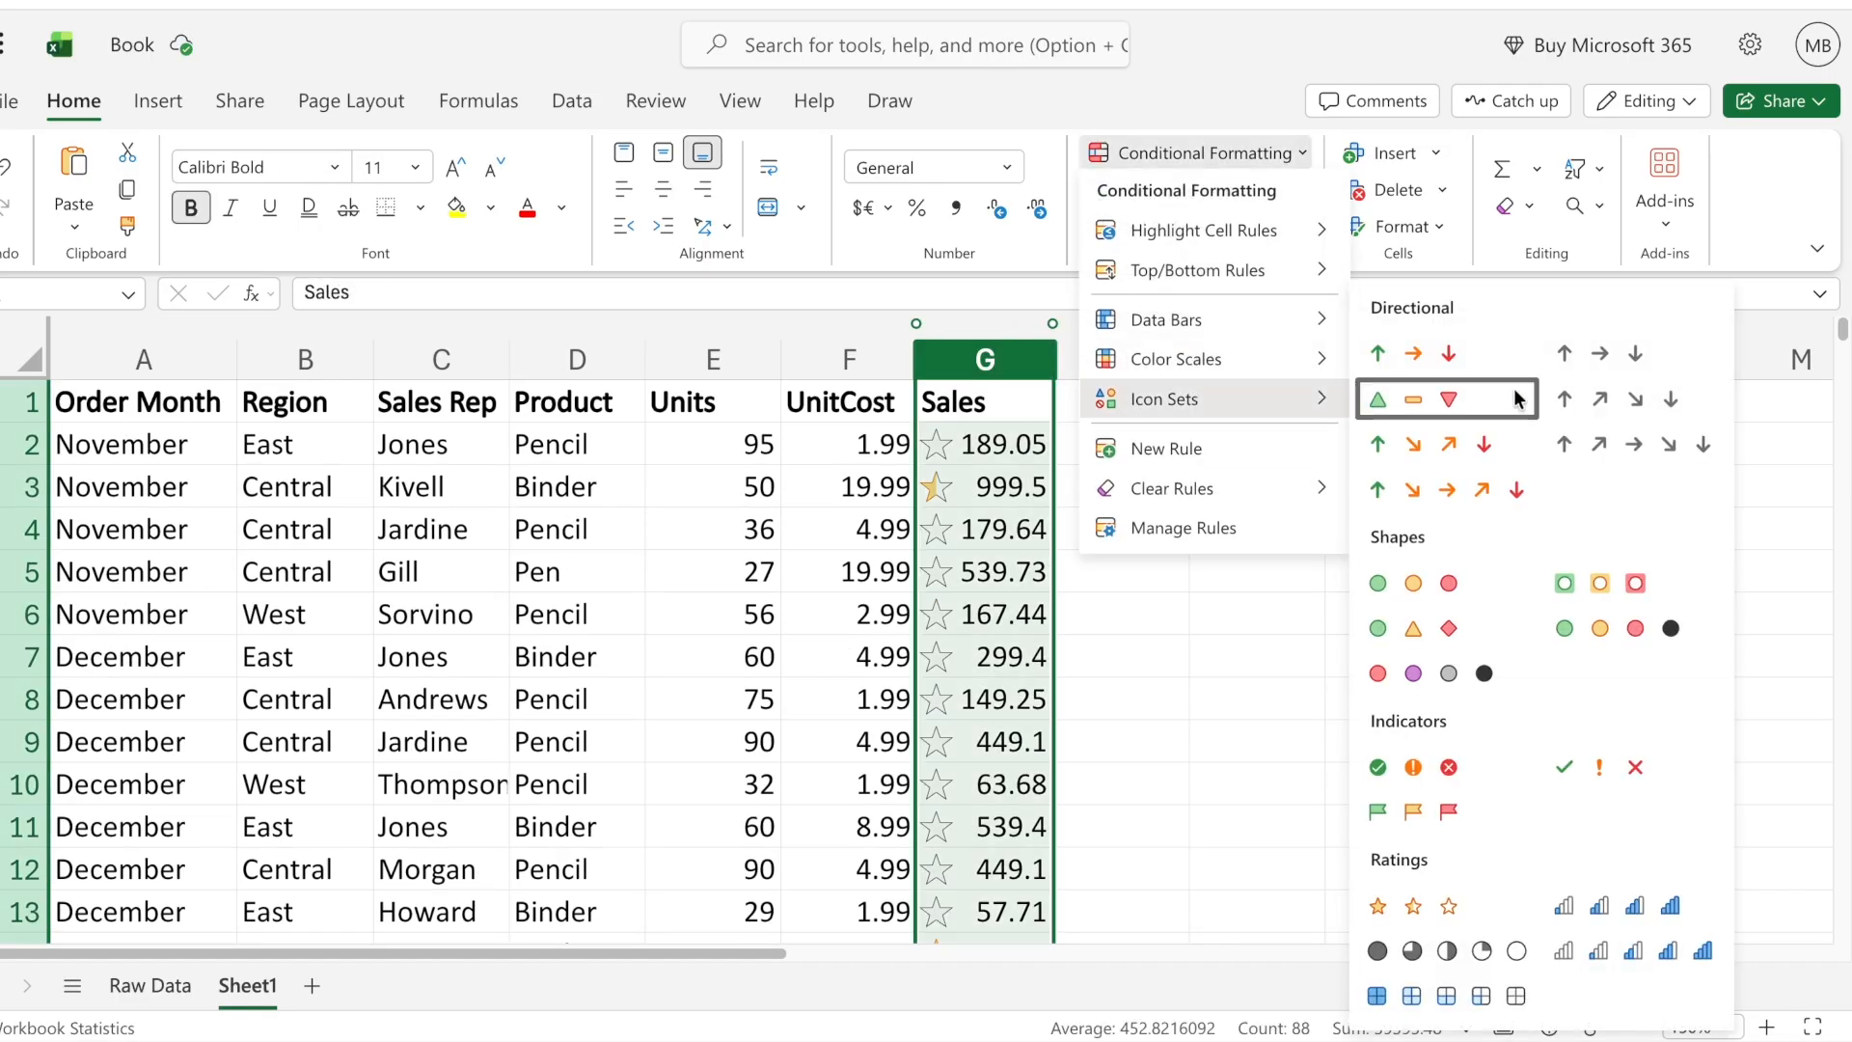
{"action": "left_click", "coordinate": [1418, 769]}
{"action": "left_click", "coordinate": [1017, 614]}
{"action": "scroll", "coordinate": [1019, 609], "scroll_direction": "down", "scroll_amount": 2}
{"action": "scroll", "coordinate": [1019, 609], "scroll_direction": "down", "scroll_amount": 12}
{"action": "scroll", "coordinate": [1021, 610], "scroll_direction": "up", "scroll_amount": 14}
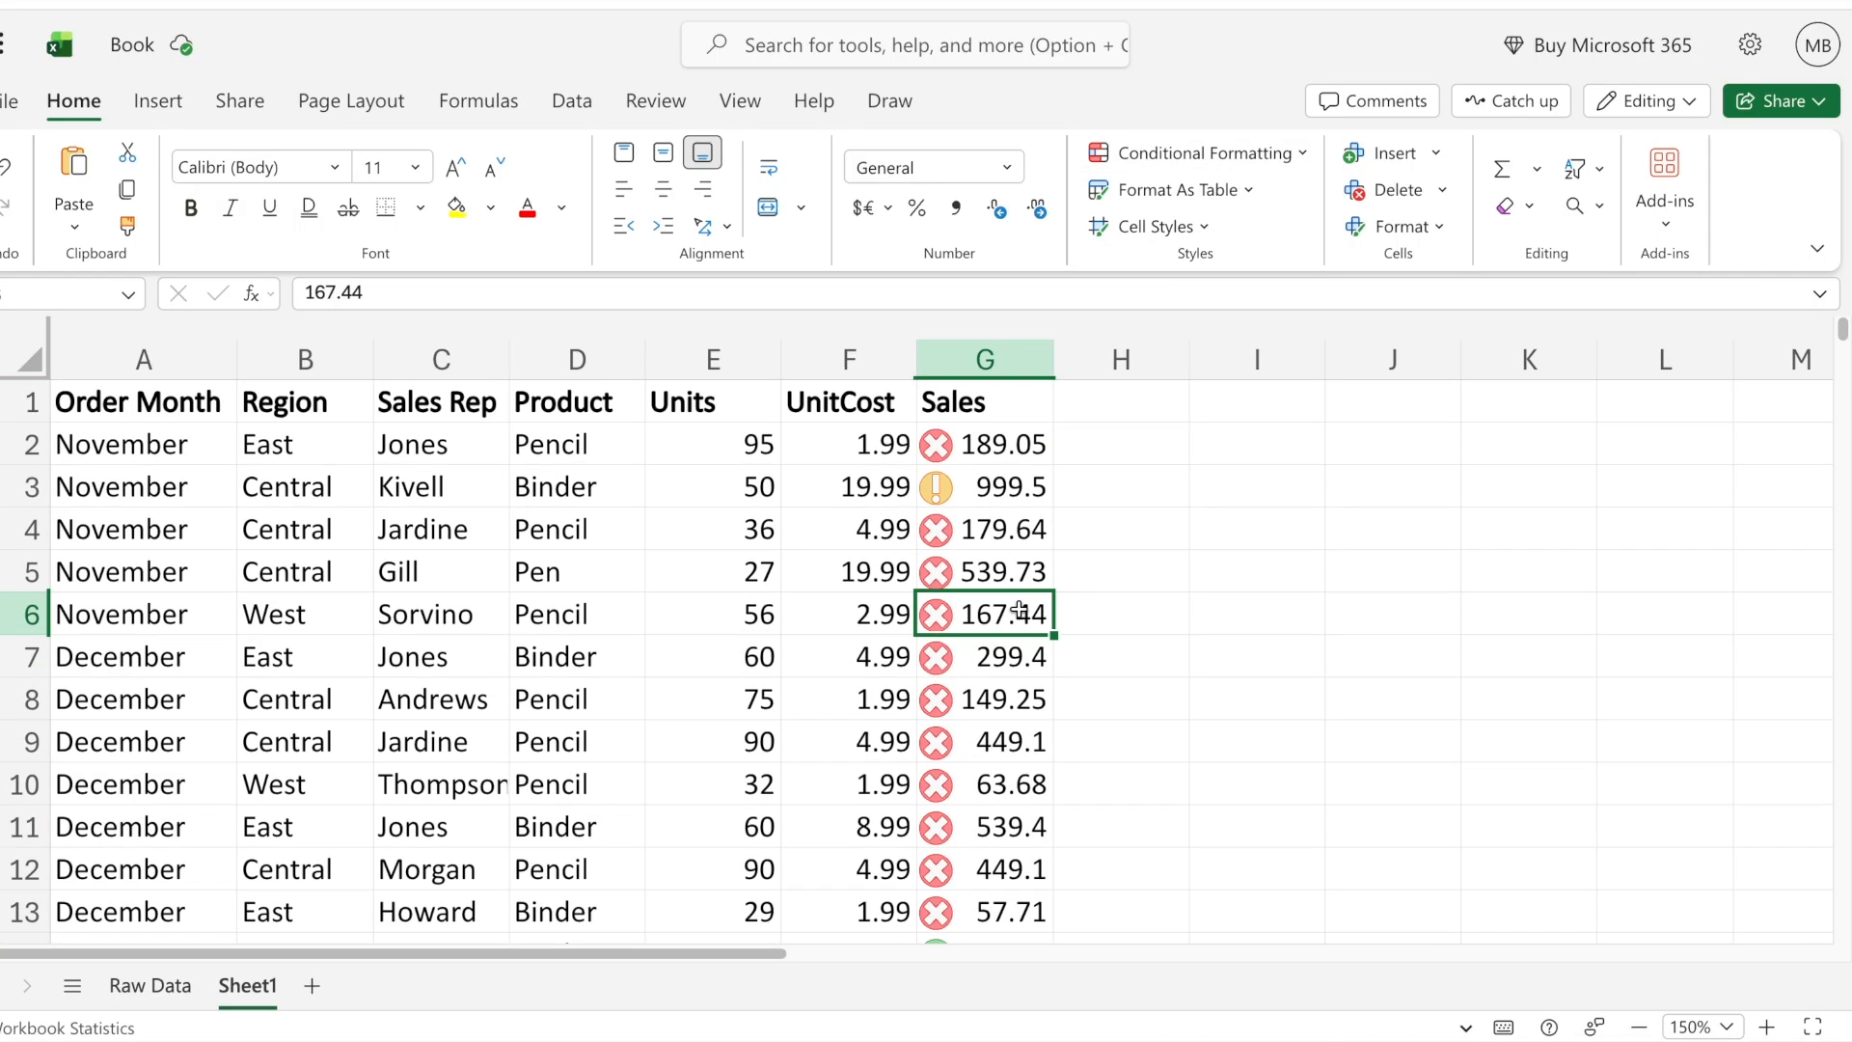
- Clear the conditional formatting rules from the Sales column
{"action": "left_click", "coordinate": [1020, 352]}
{"action": "left_click", "coordinate": [1201, 152]}
{"action": "mouse_move", "coordinate": [1215, 488]}
{"action": "left_click", "coordinate": [1399, 492]}
{"action": "left_click", "coordinate": [1257, 528]}
- Start a new conditional formatting rule for the Sales column, browse its rule types, and choose highlighting by cell value
{"action": "left_click", "coordinate": [1001, 359]}
{"action": "left_click", "coordinate": [1201, 152]}
{"action": "mouse_move", "coordinate": [1196, 411]}
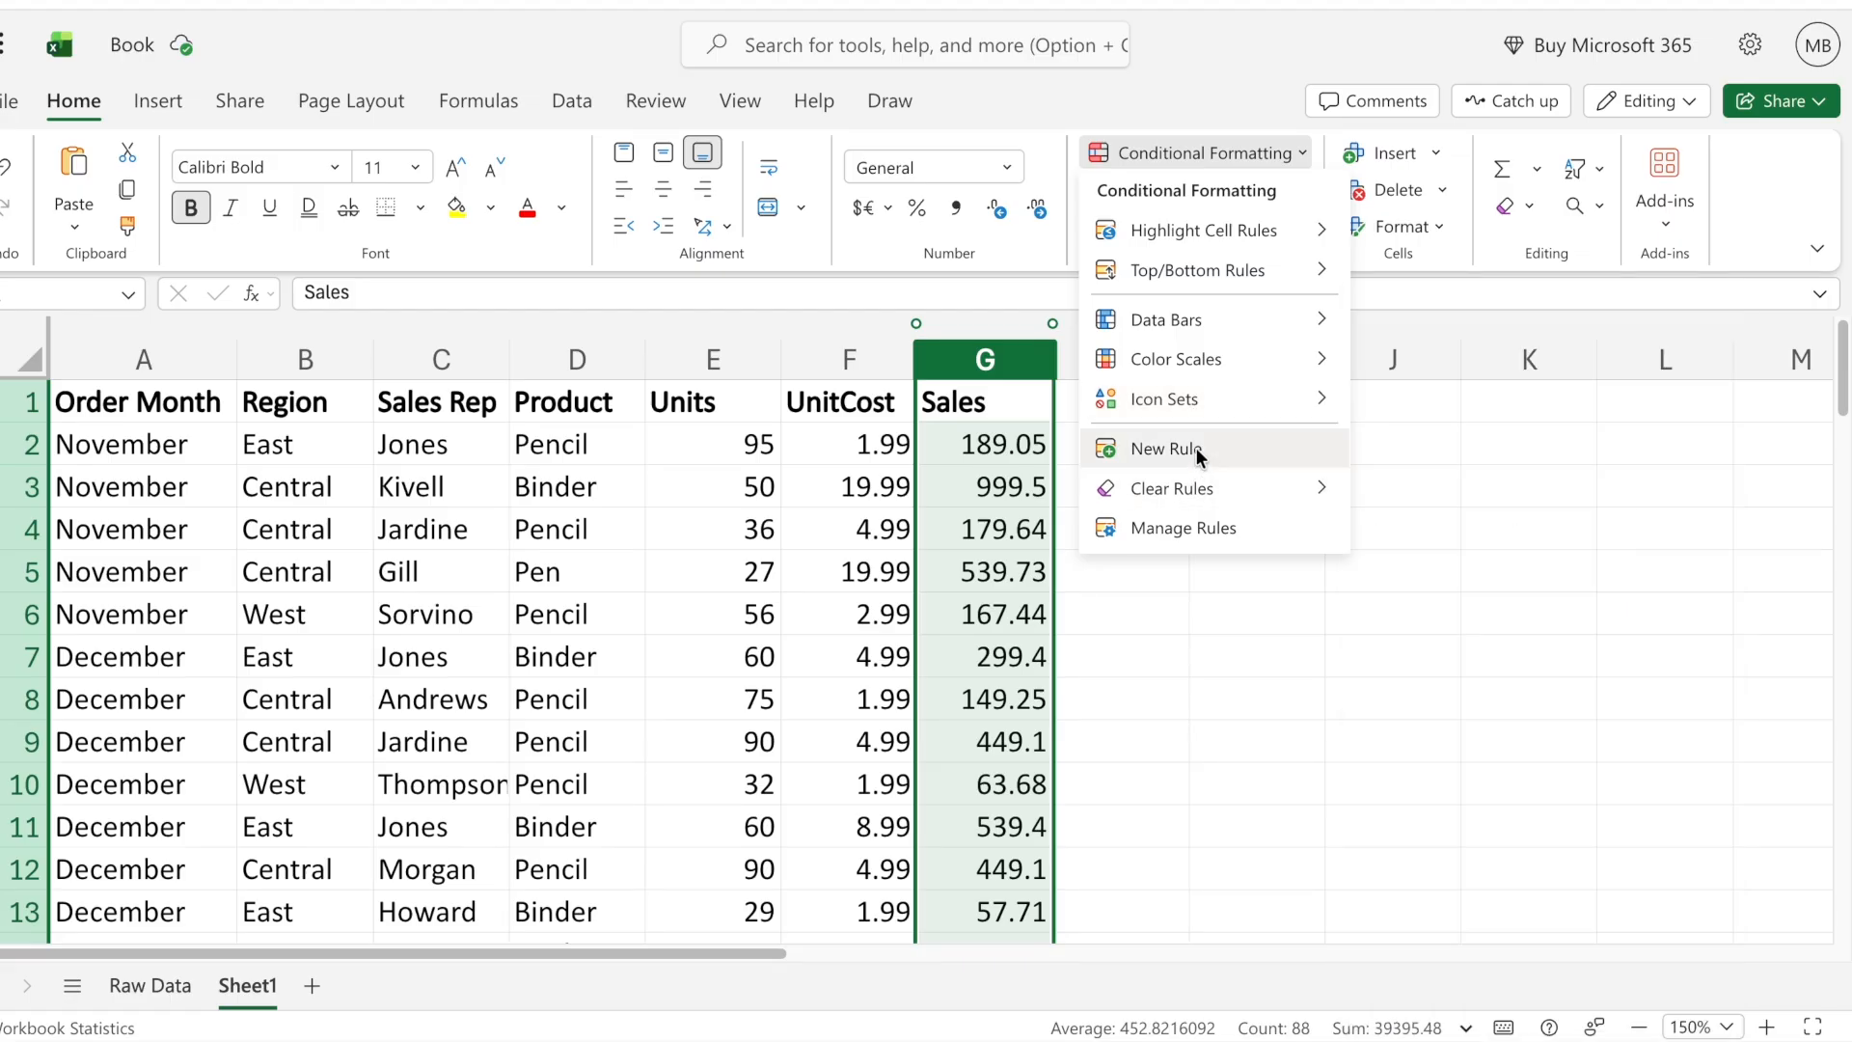
{"action": "left_click", "coordinate": [1197, 448]}
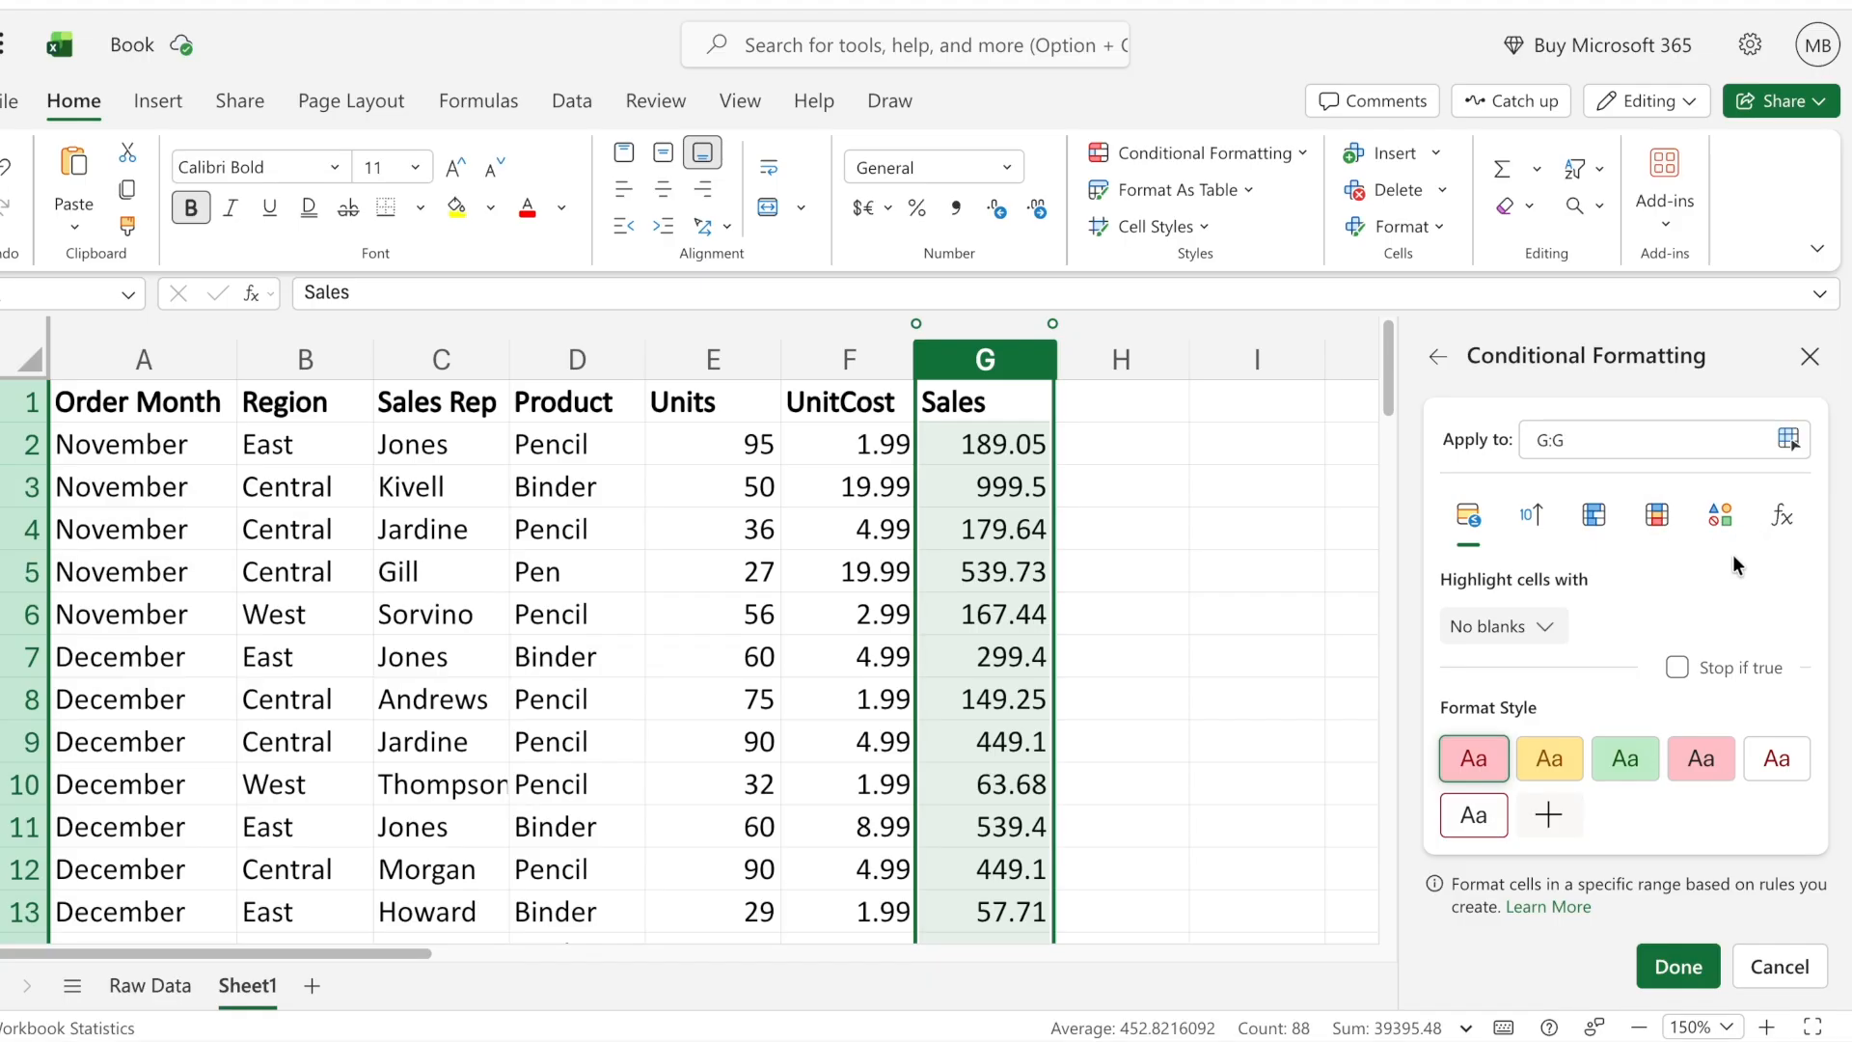
{"action": "left_click", "coordinate": [1534, 521]}
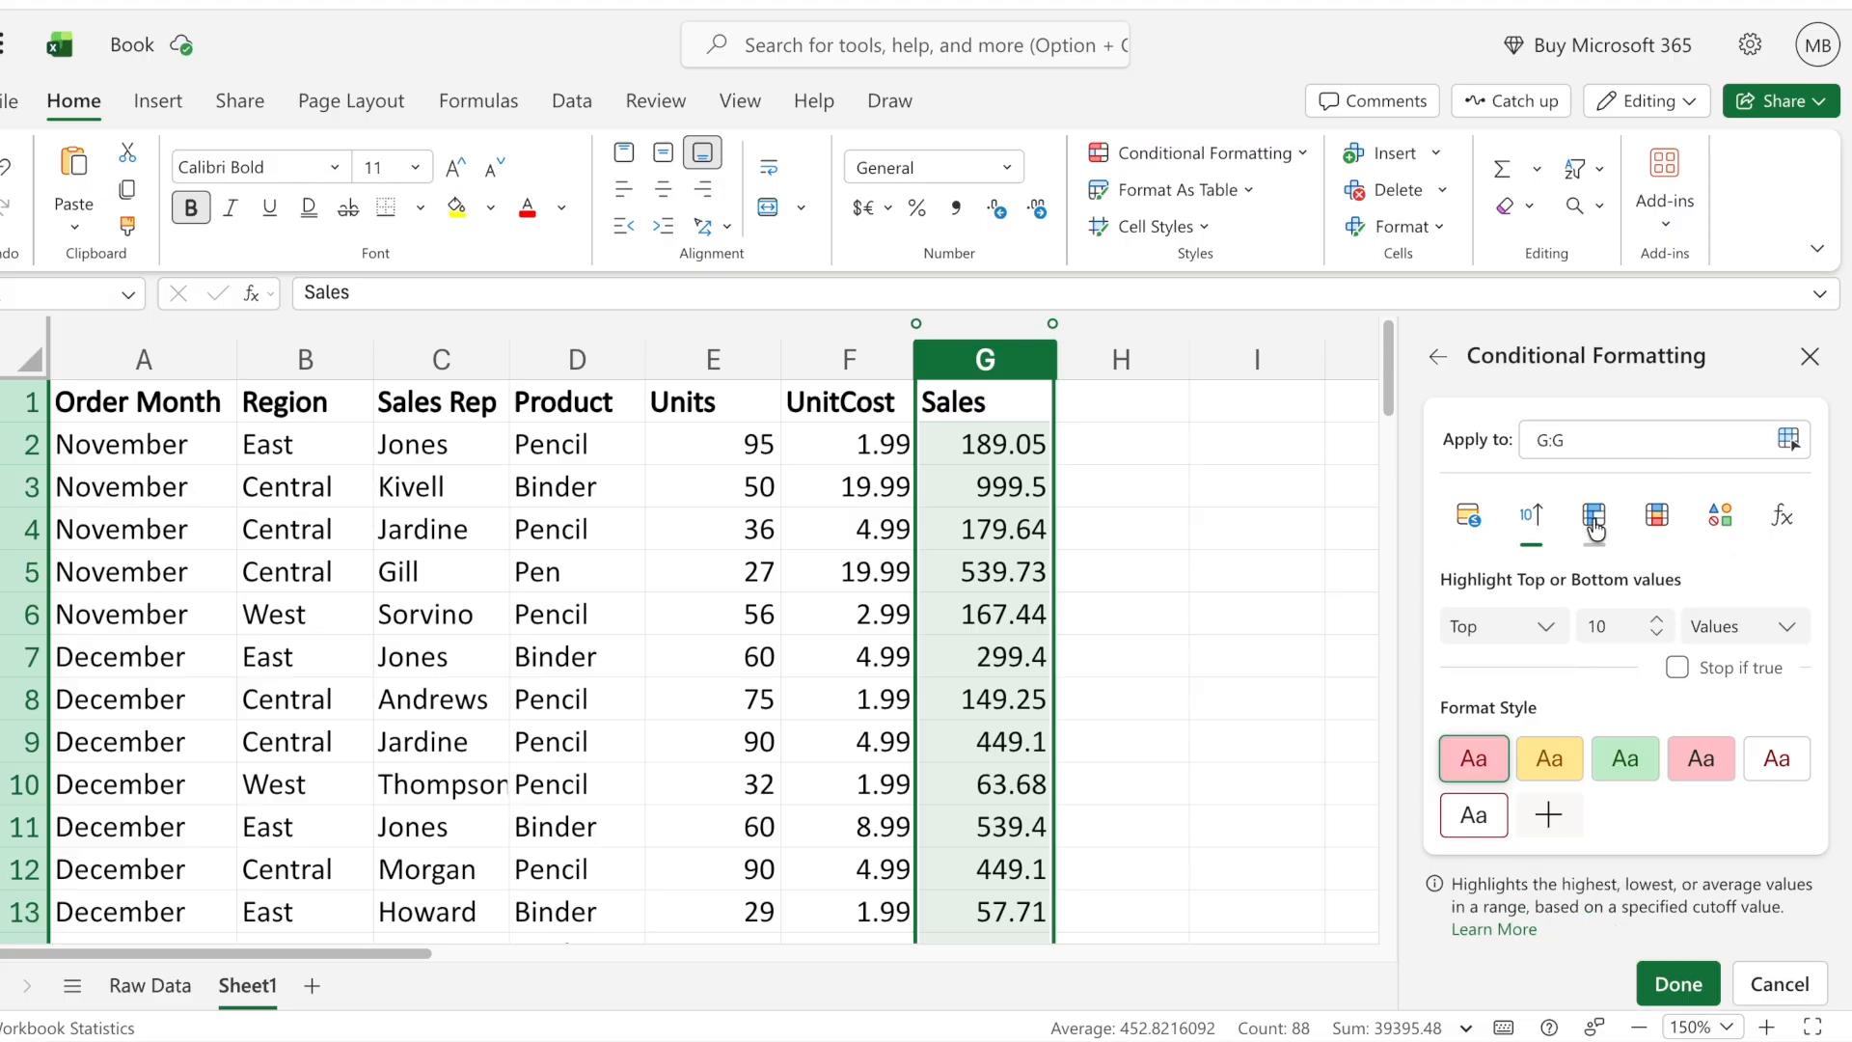
{"action": "left_click", "coordinate": [1594, 521]}
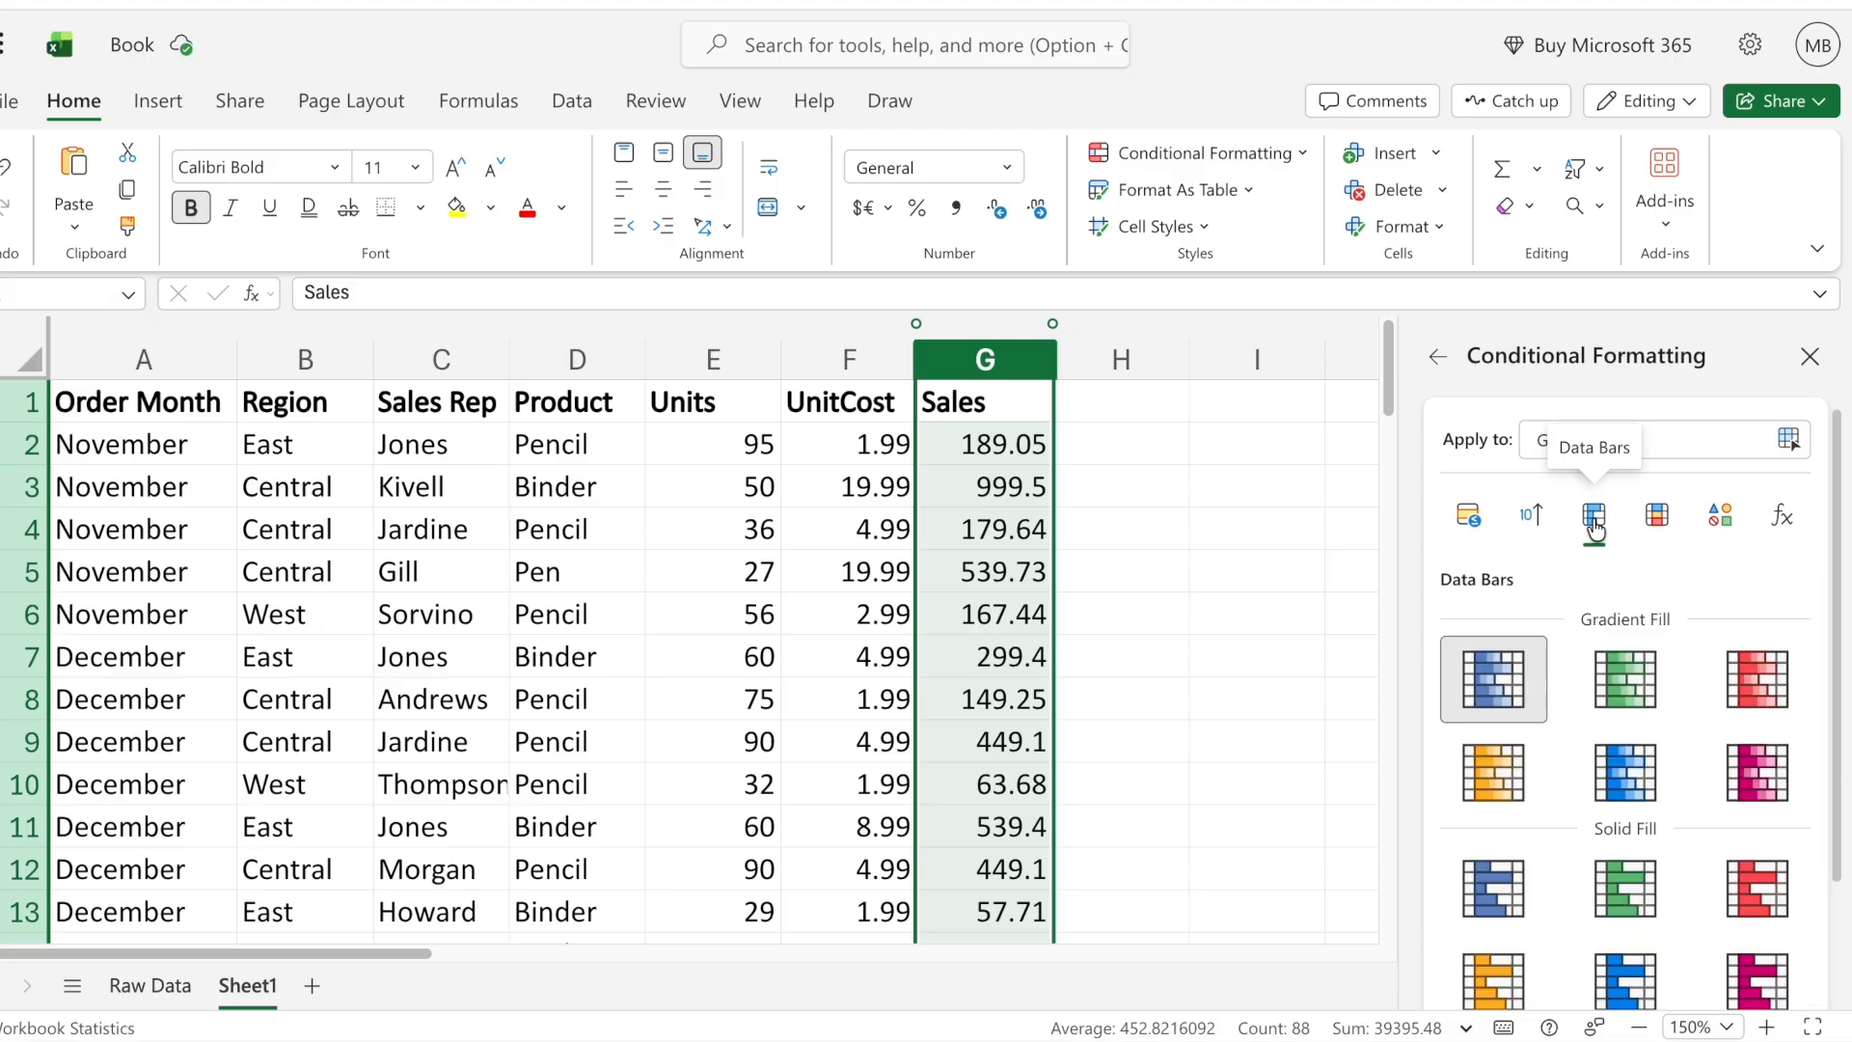
{"action": "left_click", "coordinate": [1659, 521]}
{"action": "left_click", "coordinate": [1469, 521]}
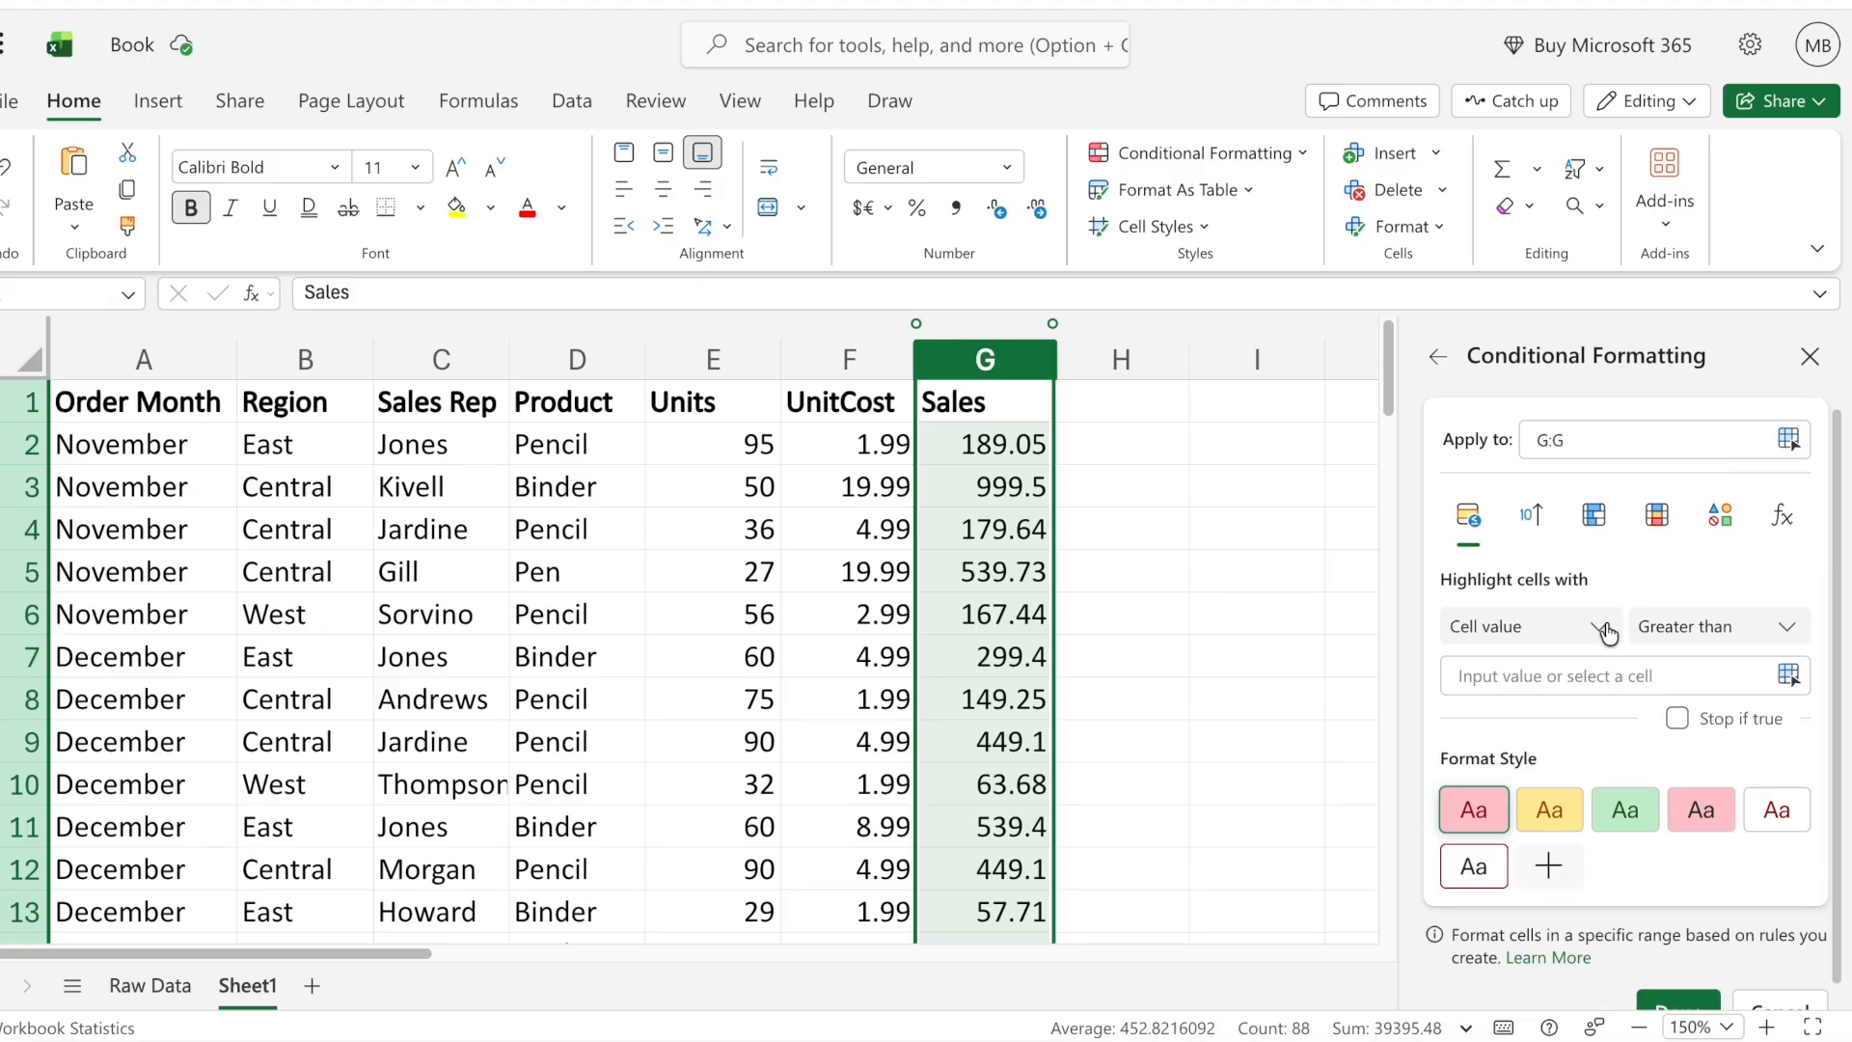
- Set the rule to highlight values greater than 100 with a custom green fill and apply it to the Sales column
{"action": "scroll", "coordinate": [1608, 632], "scroll_direction": "down", "scroll_amount": 1}
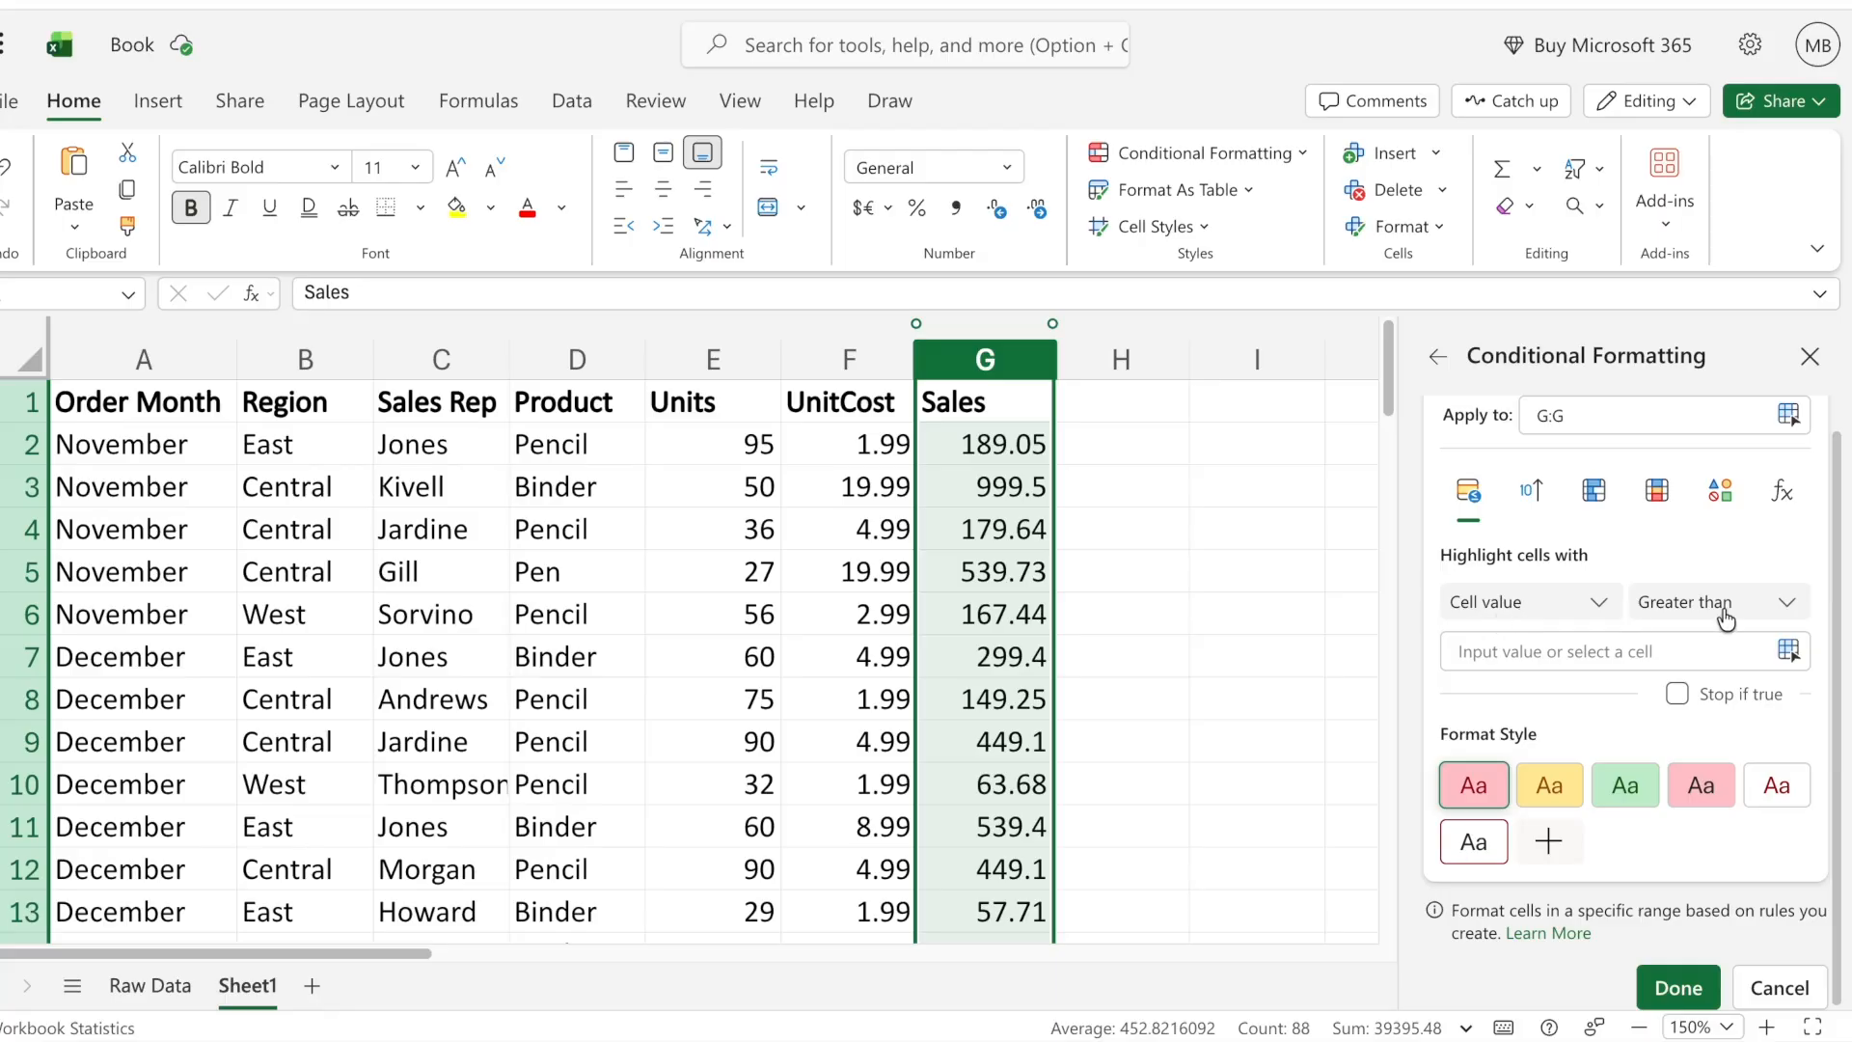
{"action": "left_click", "coordinate": [1513, 651]}
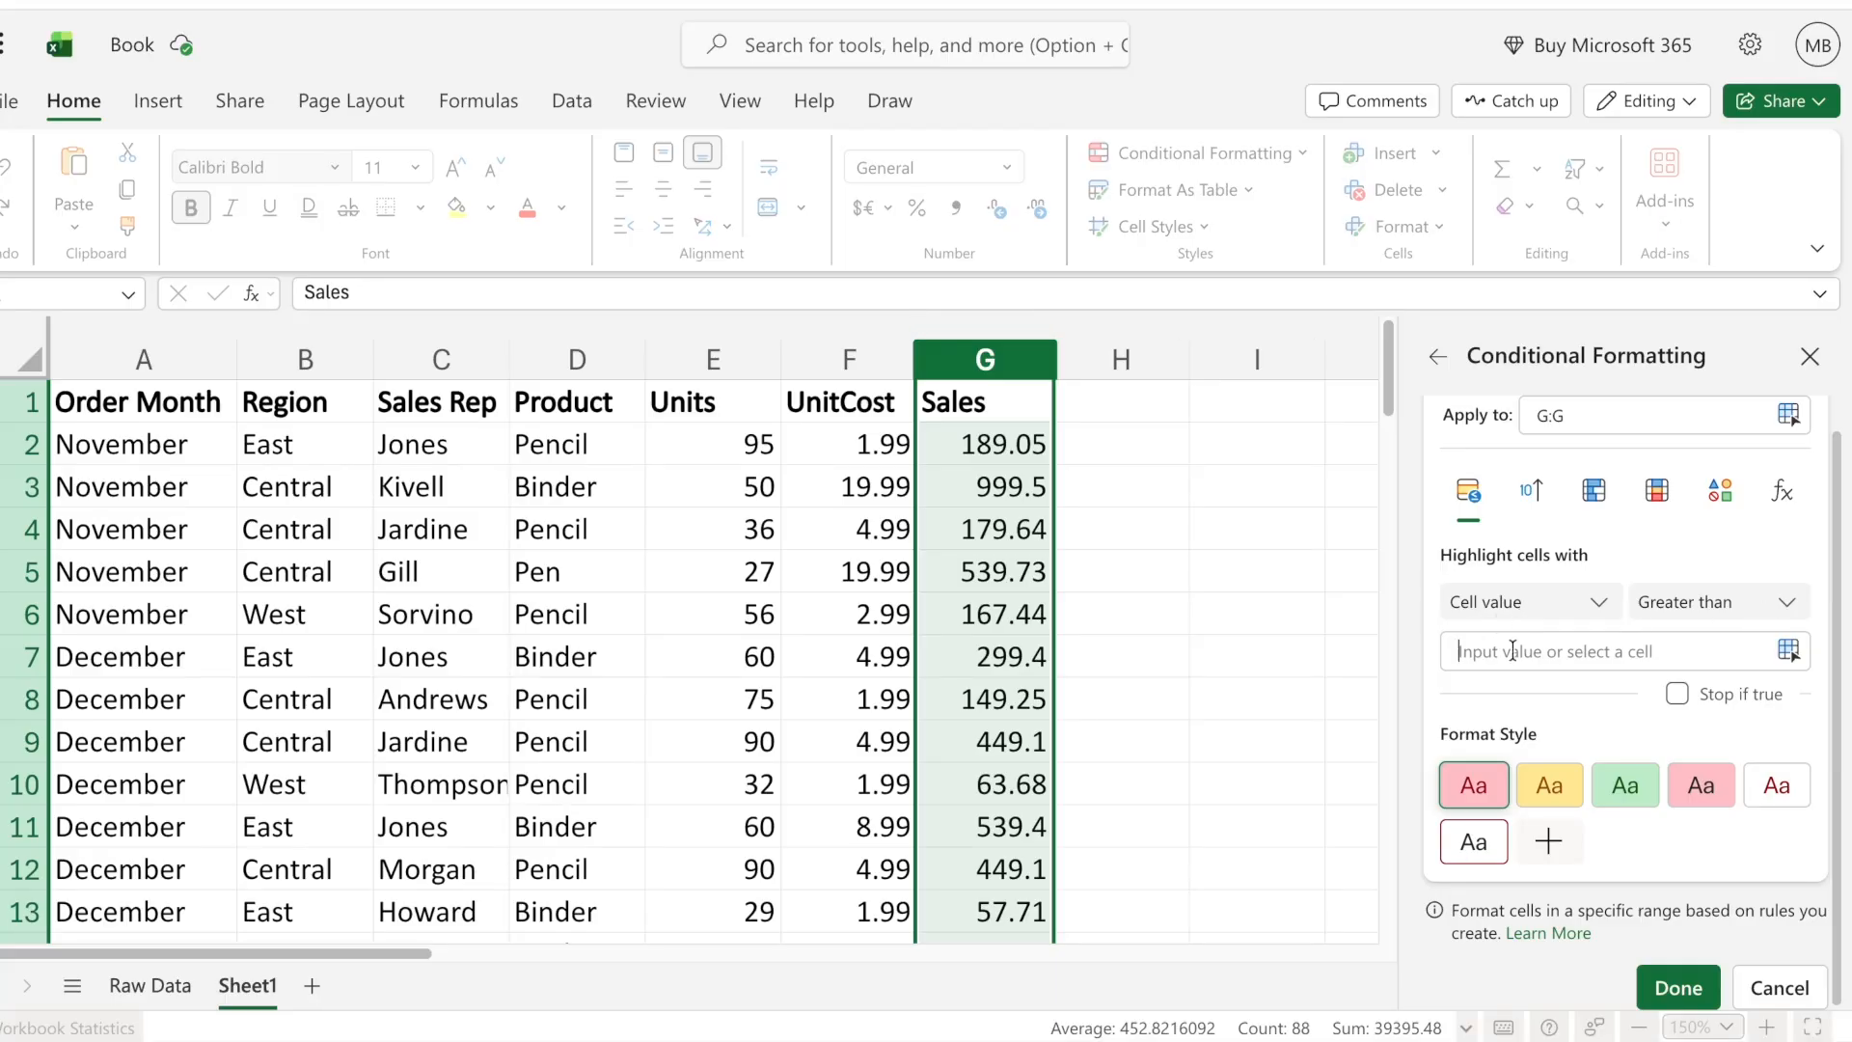
{"action": "type", "text": "100"}
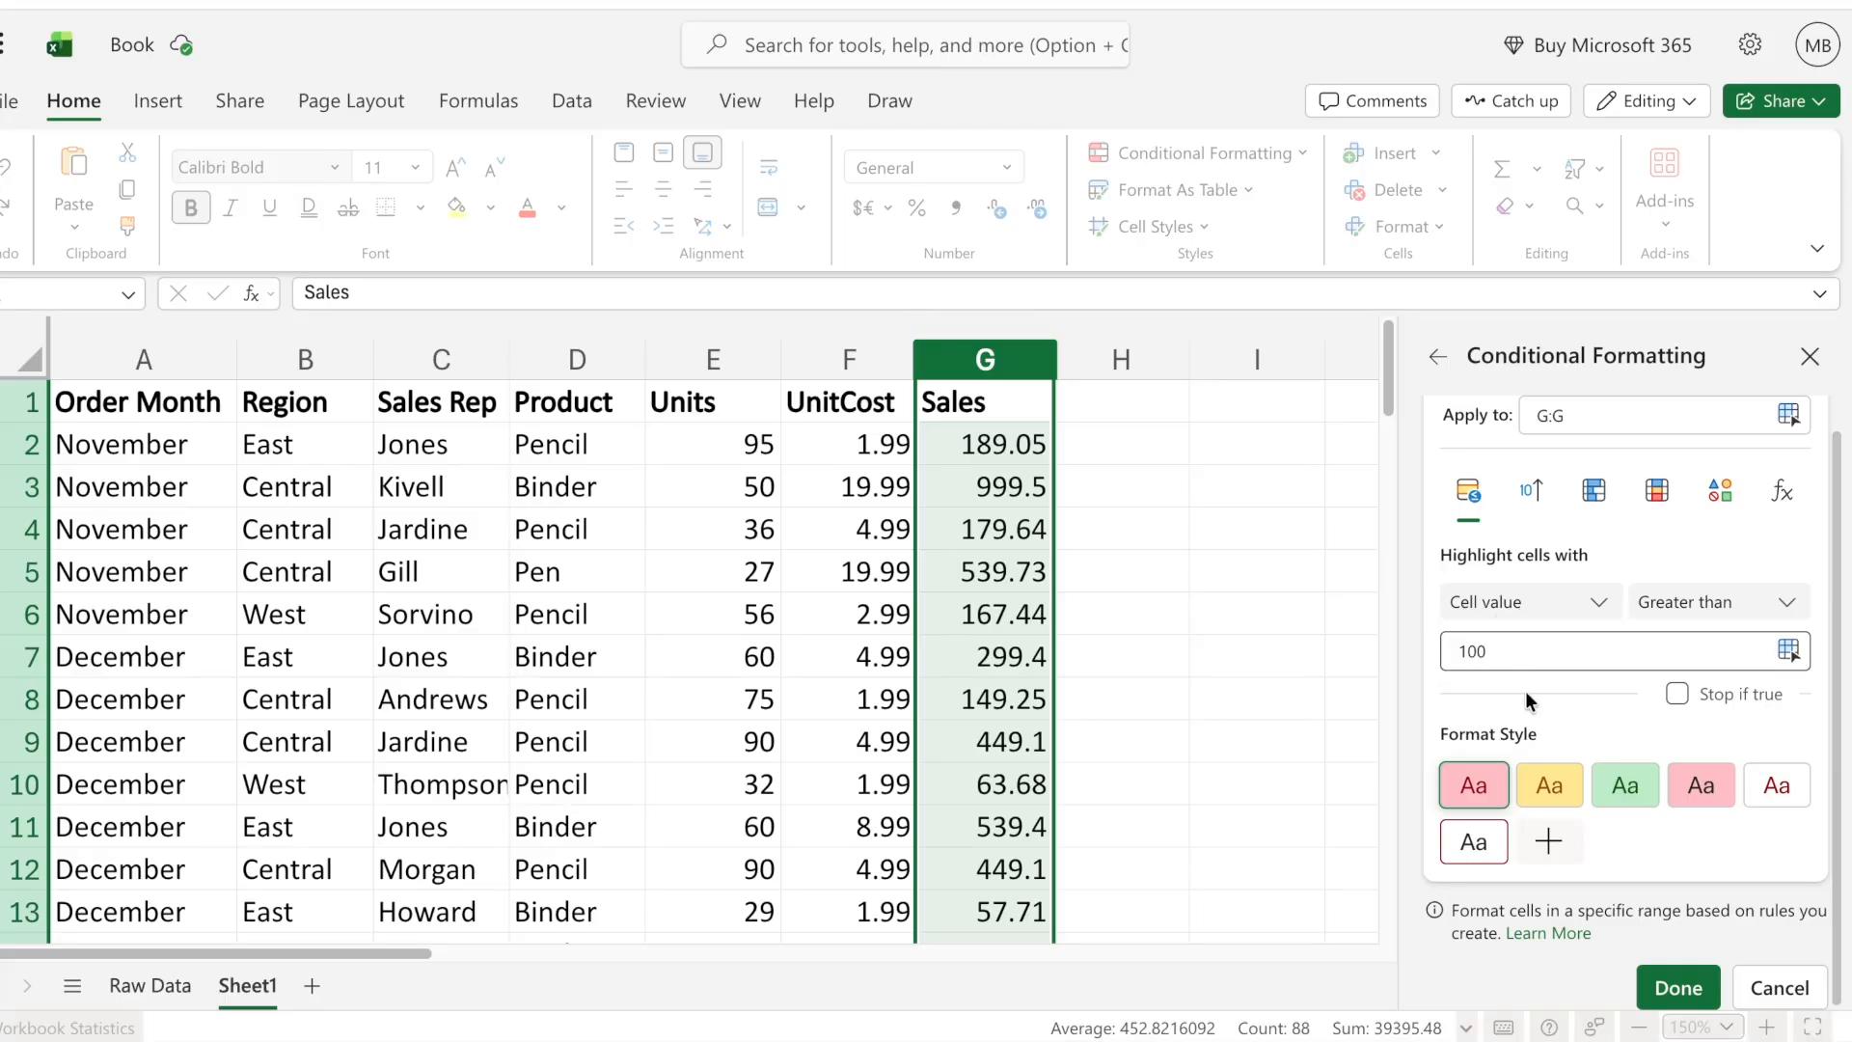
{"action": "left_click", "coordinate": [1549, 841]}
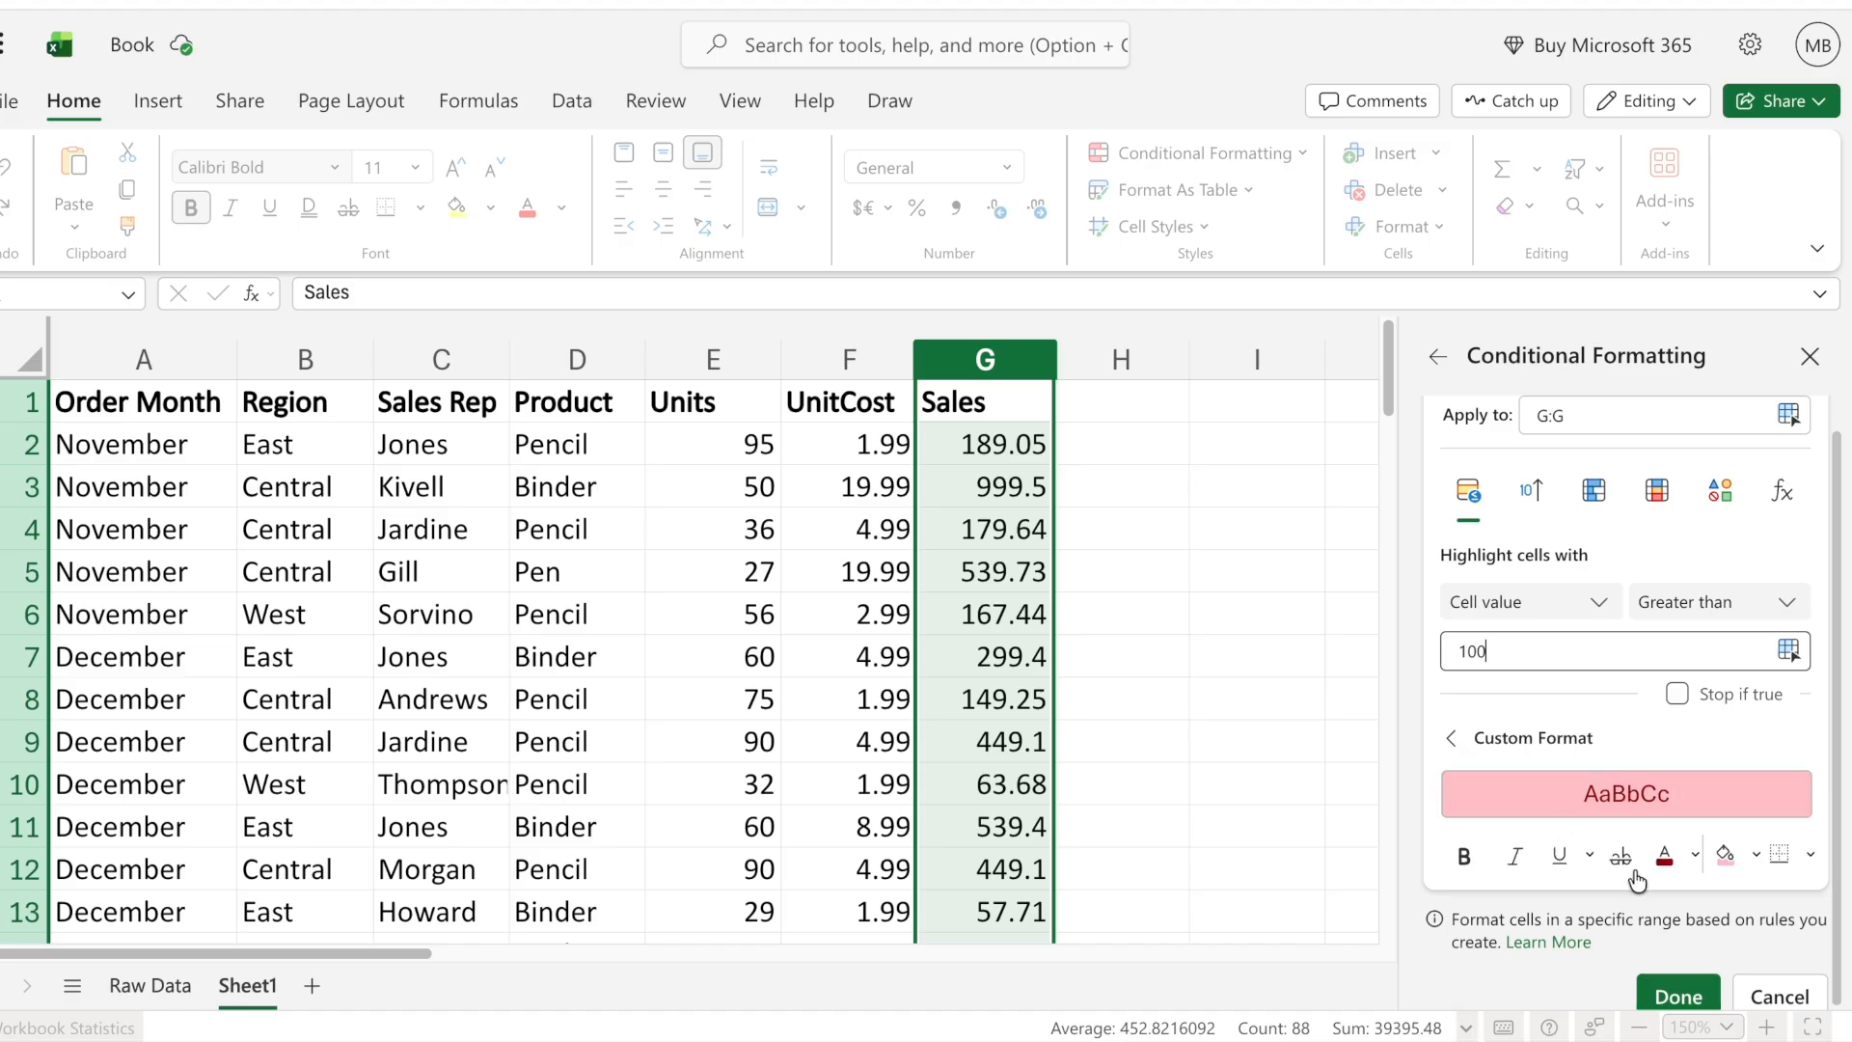
{"action": "left_click", "coordinate": [1756, 854]}
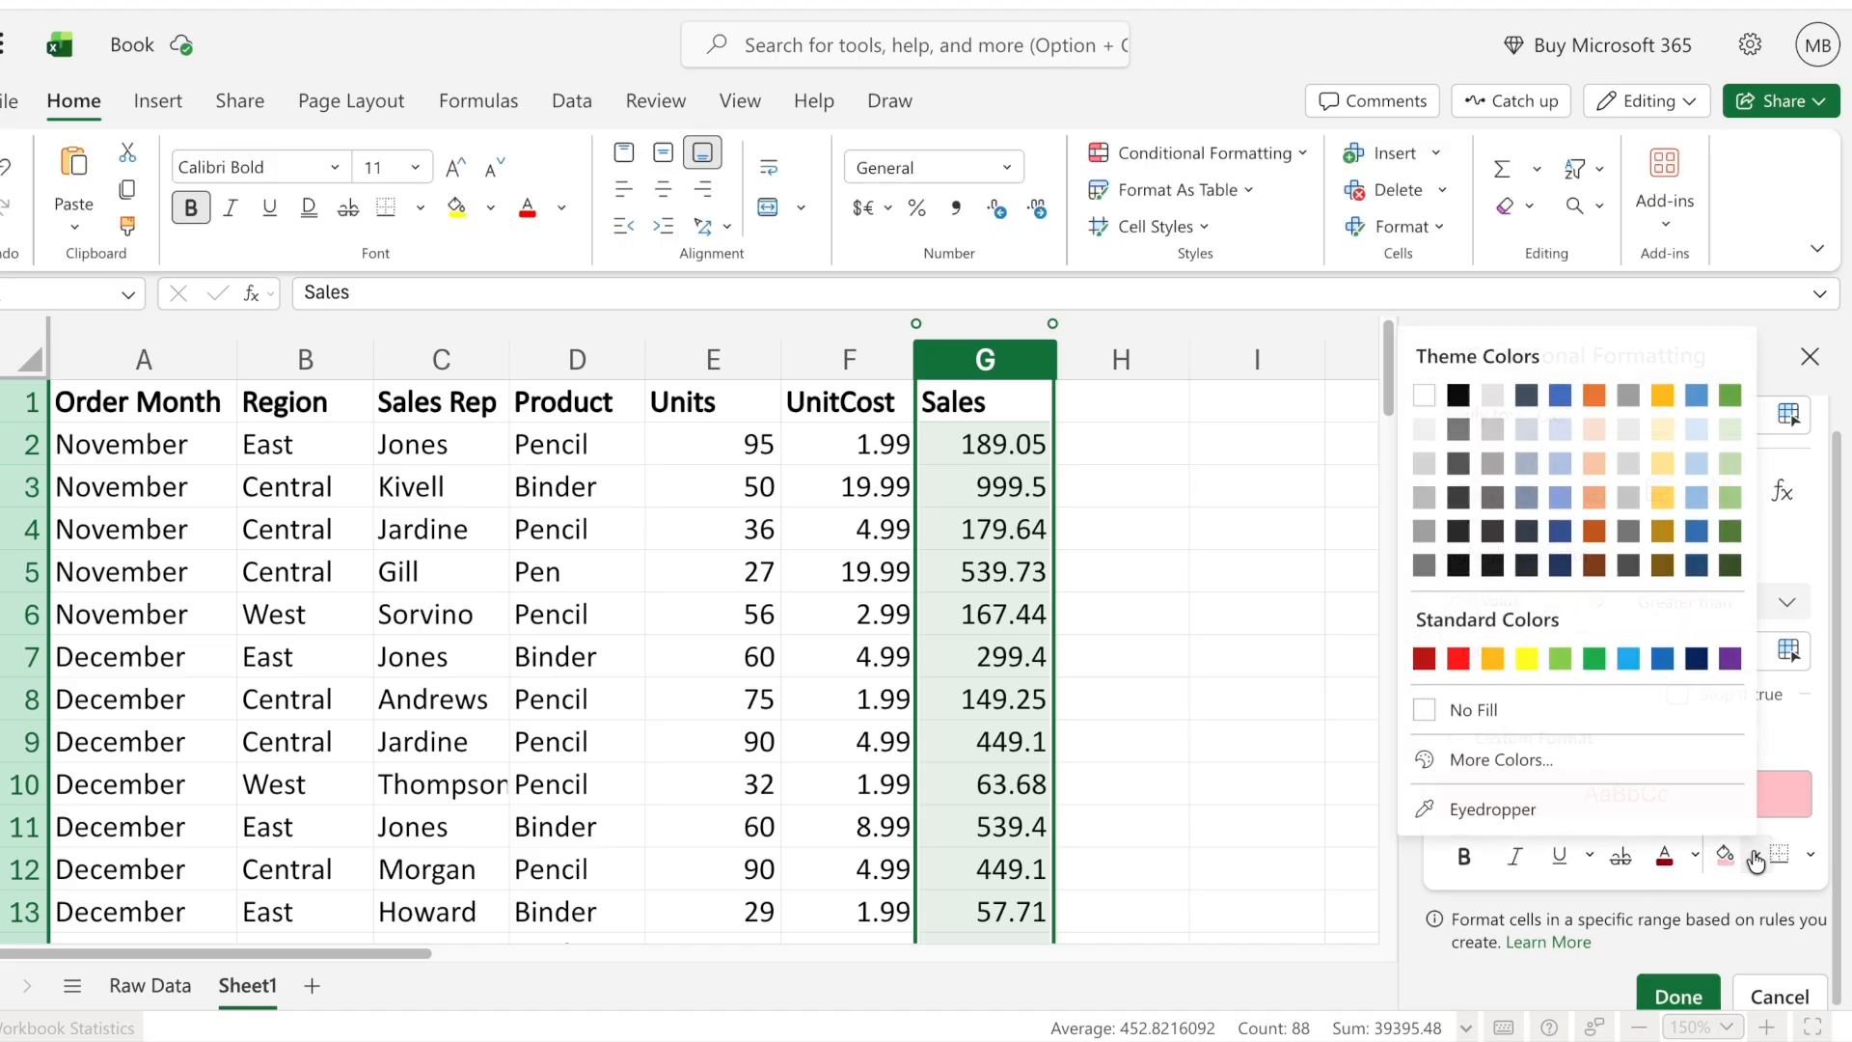
{"action": "left_click", "coordinate": [1731, 395]}
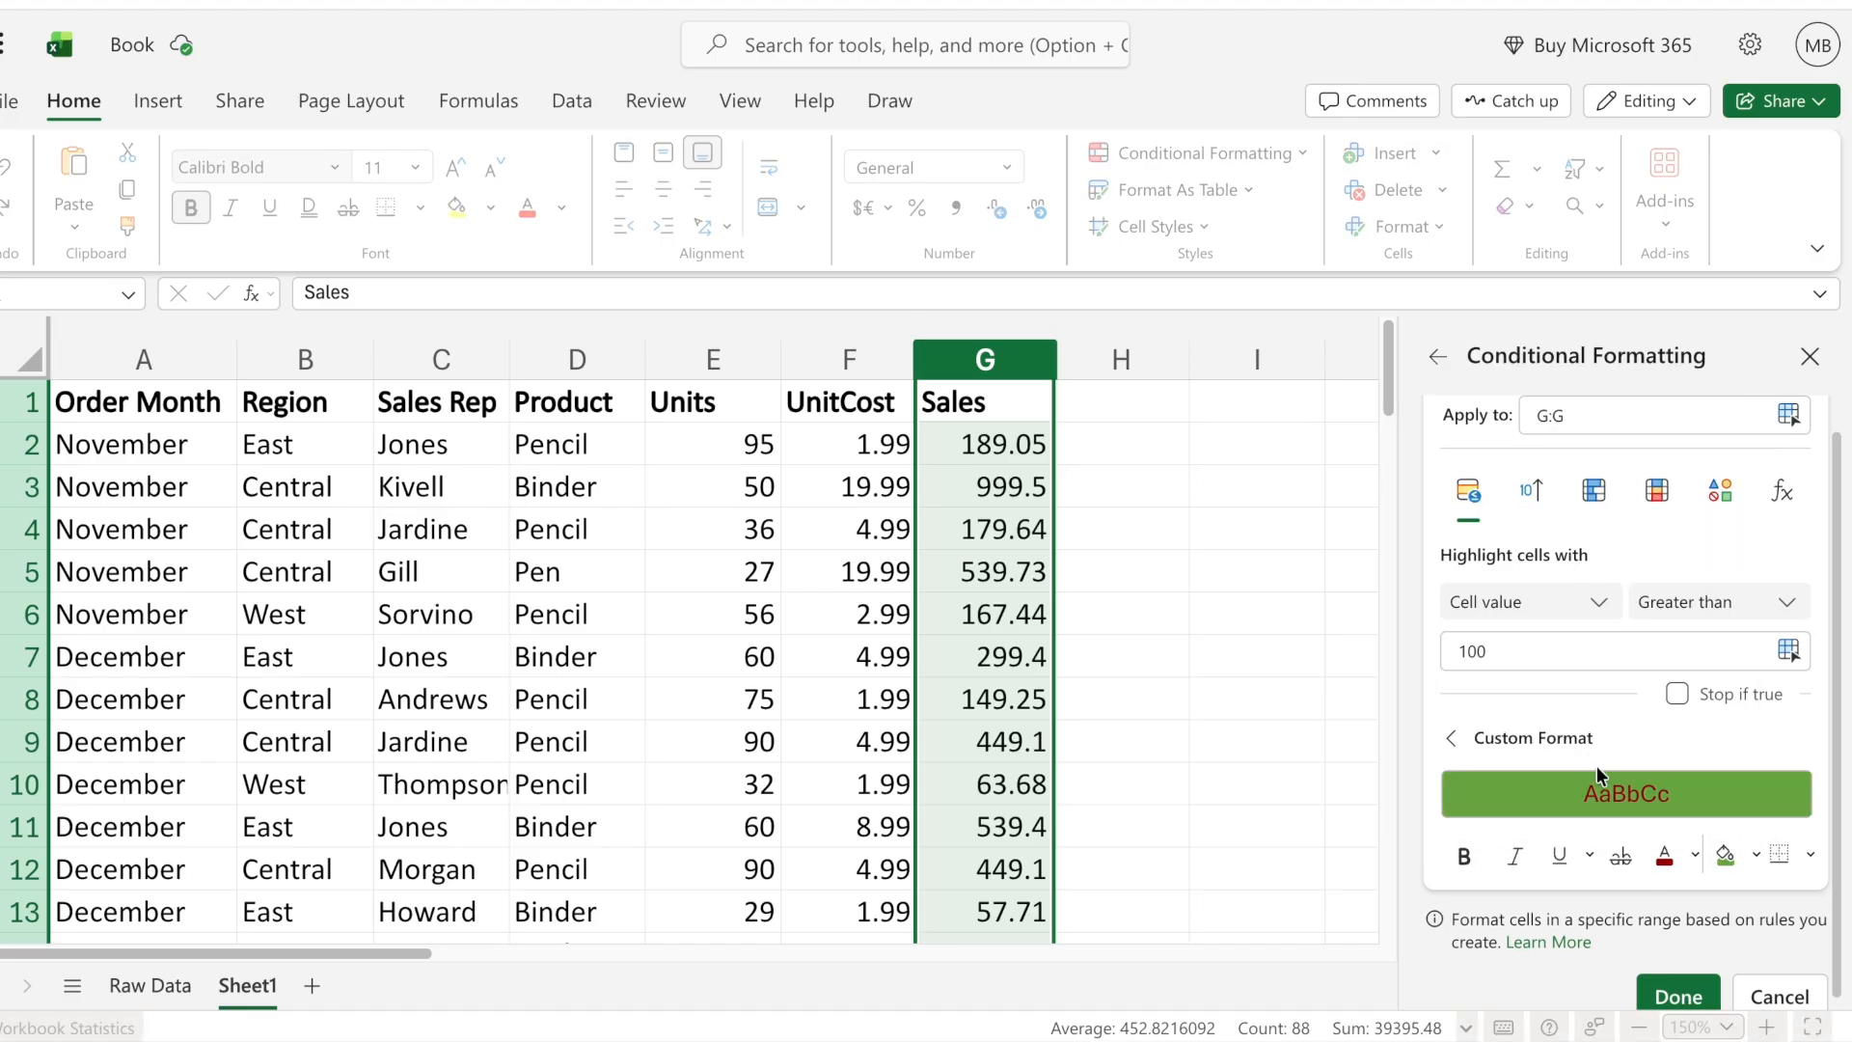
{"action": "left_click", "coordinate": [1679, 994]}
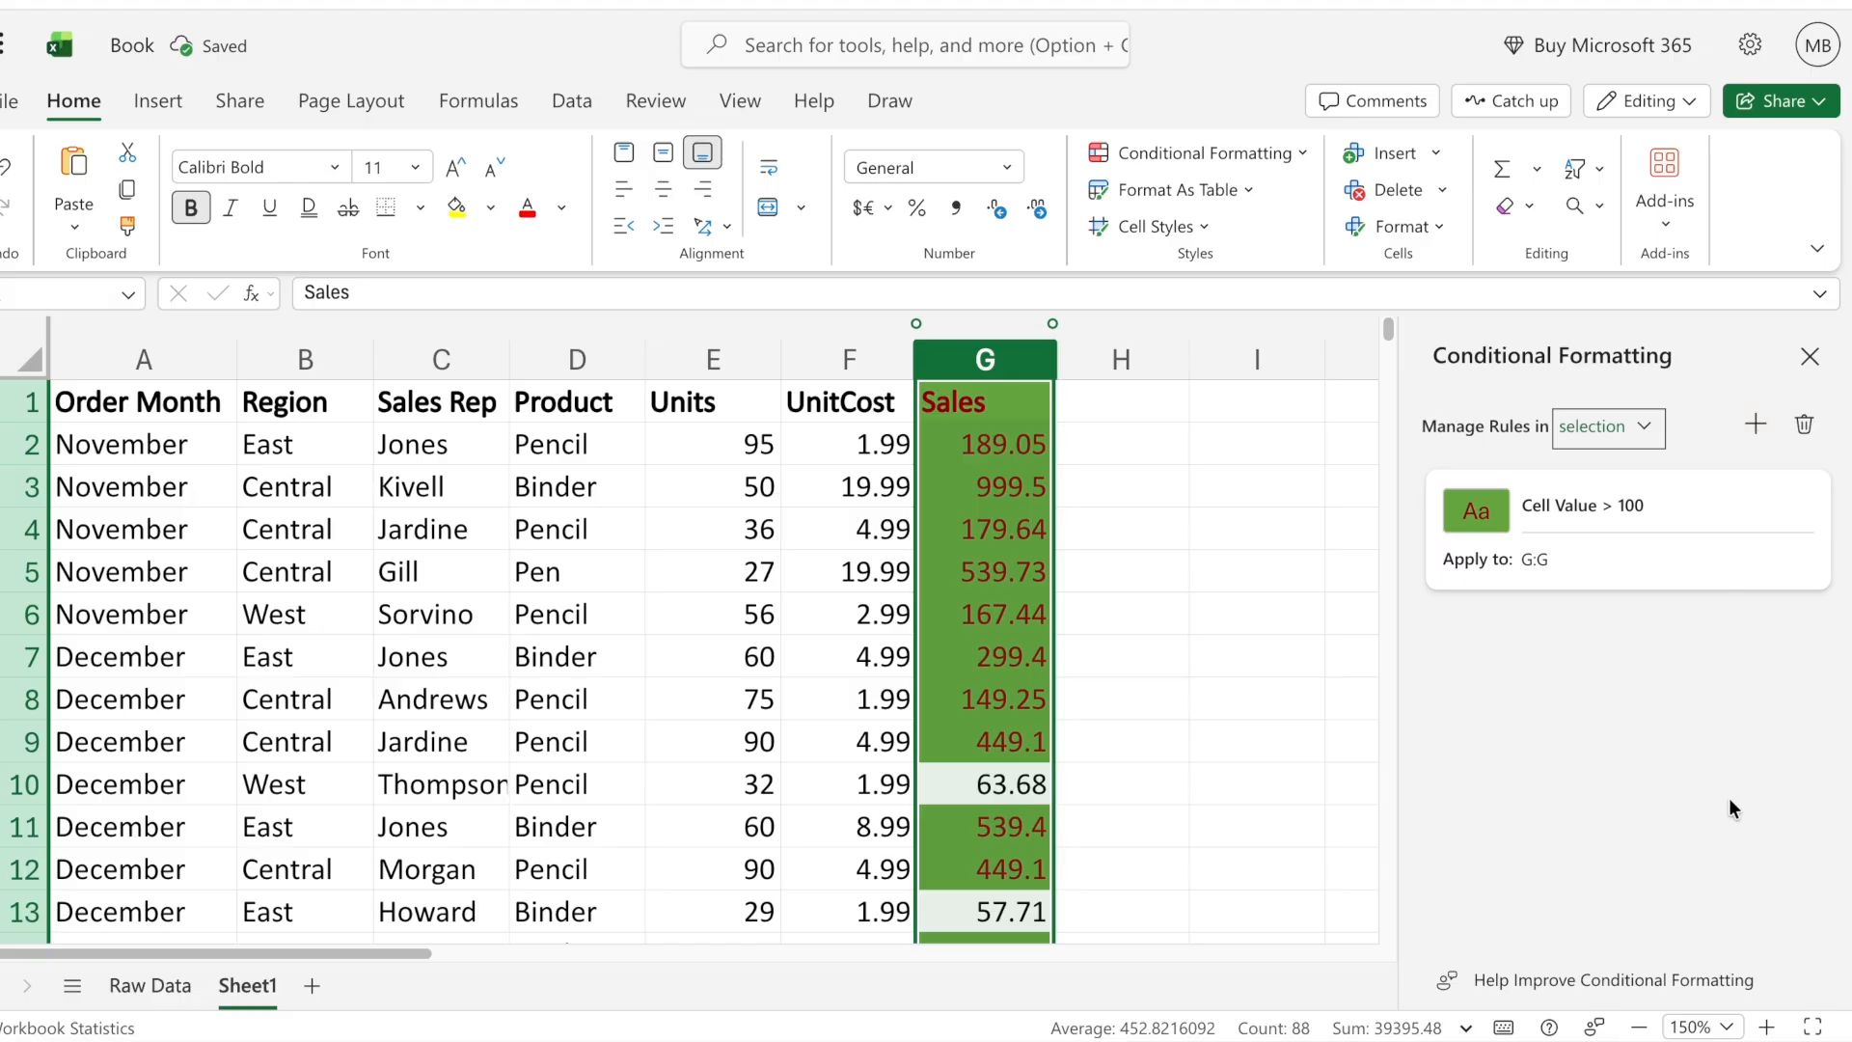
- Add a second rule for the Sales column that highlights cell values less than 100
{"action": "left_click", "coordinate": [1754, 427]}
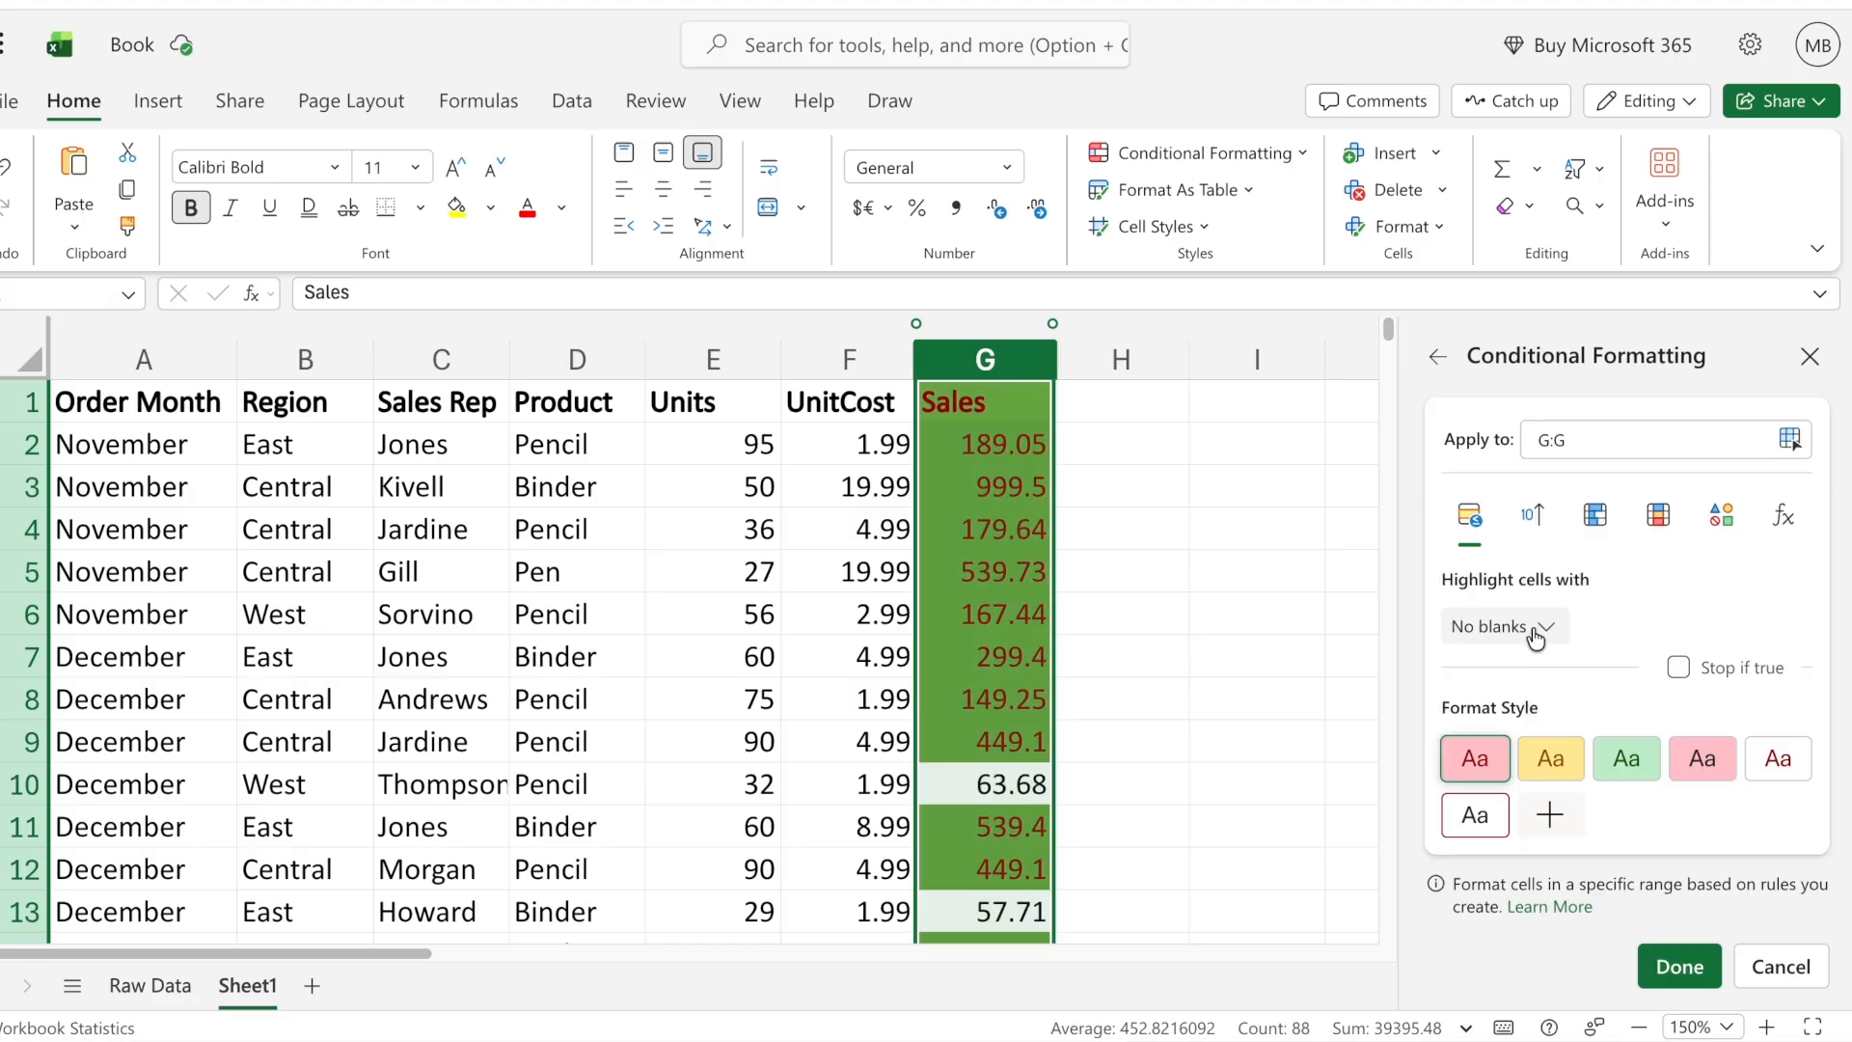
{"action": "left_click", "coordinate": [1469, 519]}
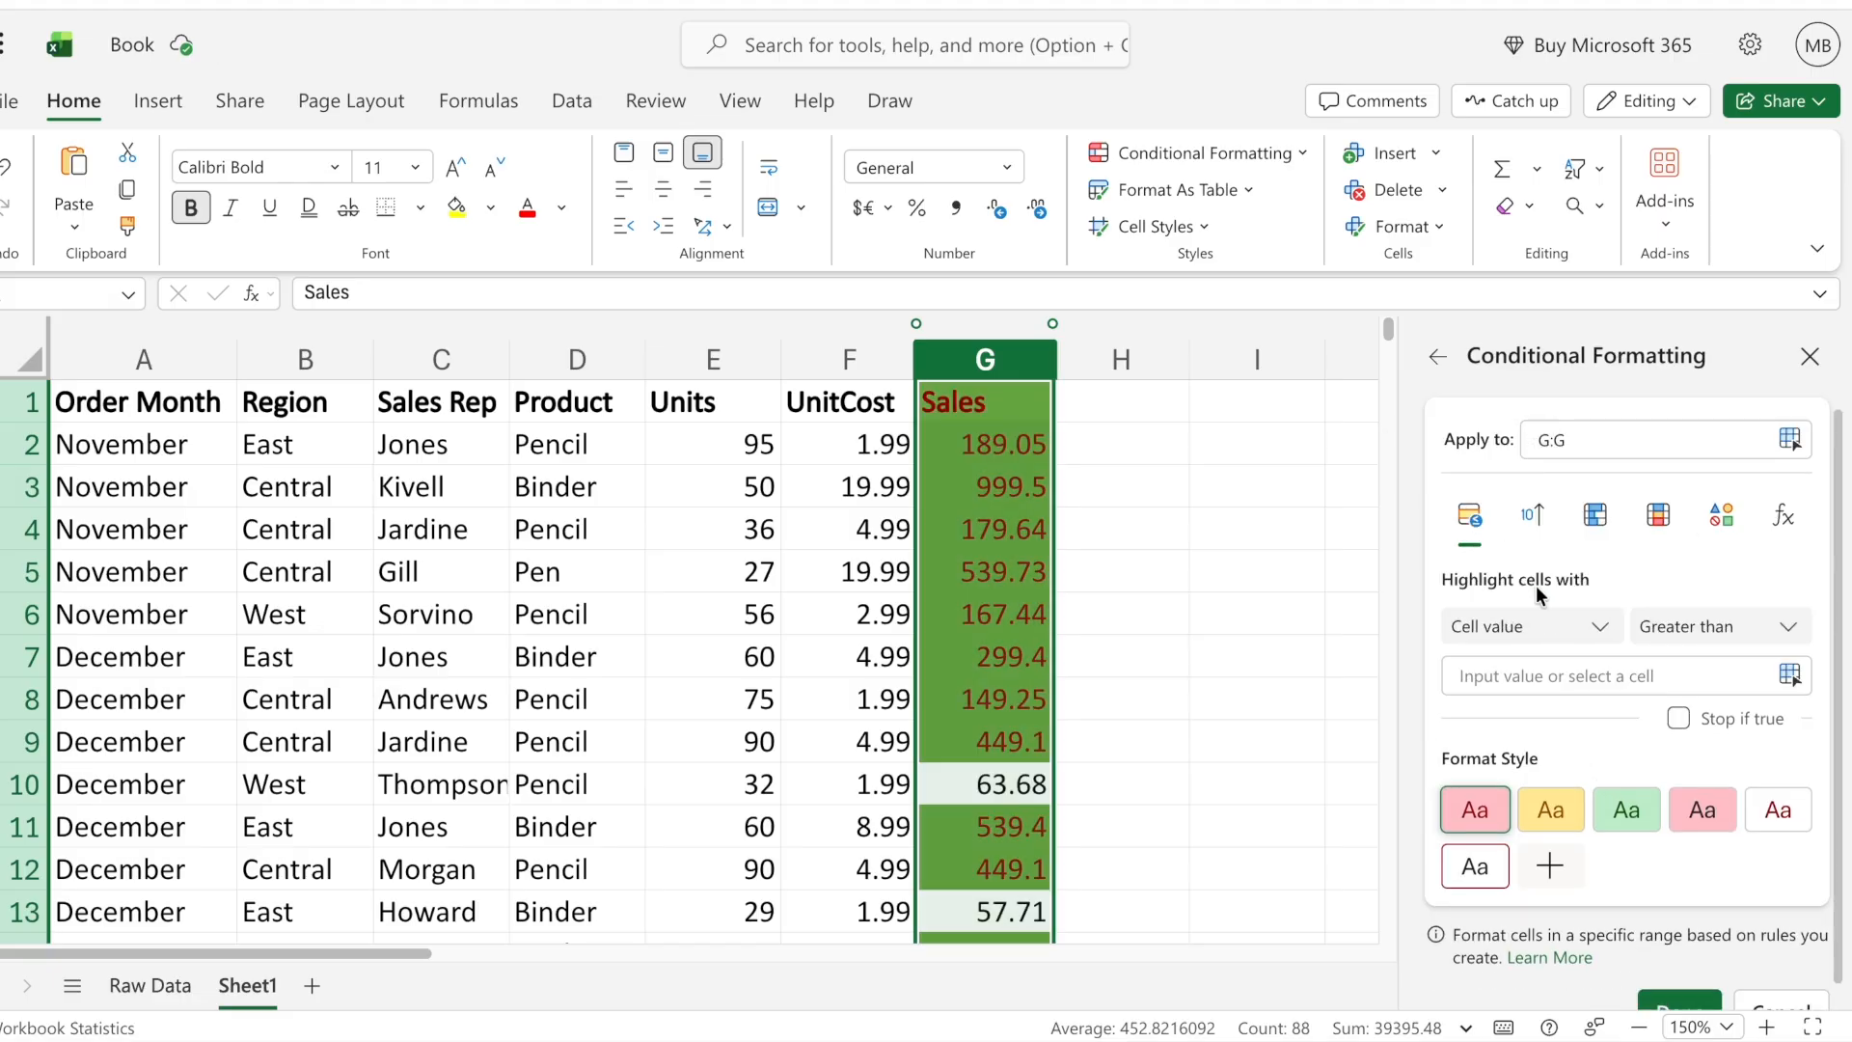
{"action": "left_click", "coordinate": [1705, 639]}
{"action": "left_click", "coordinate": [1678, 237]}
{"action": "left_click", "coordinate": [1555, 675]}
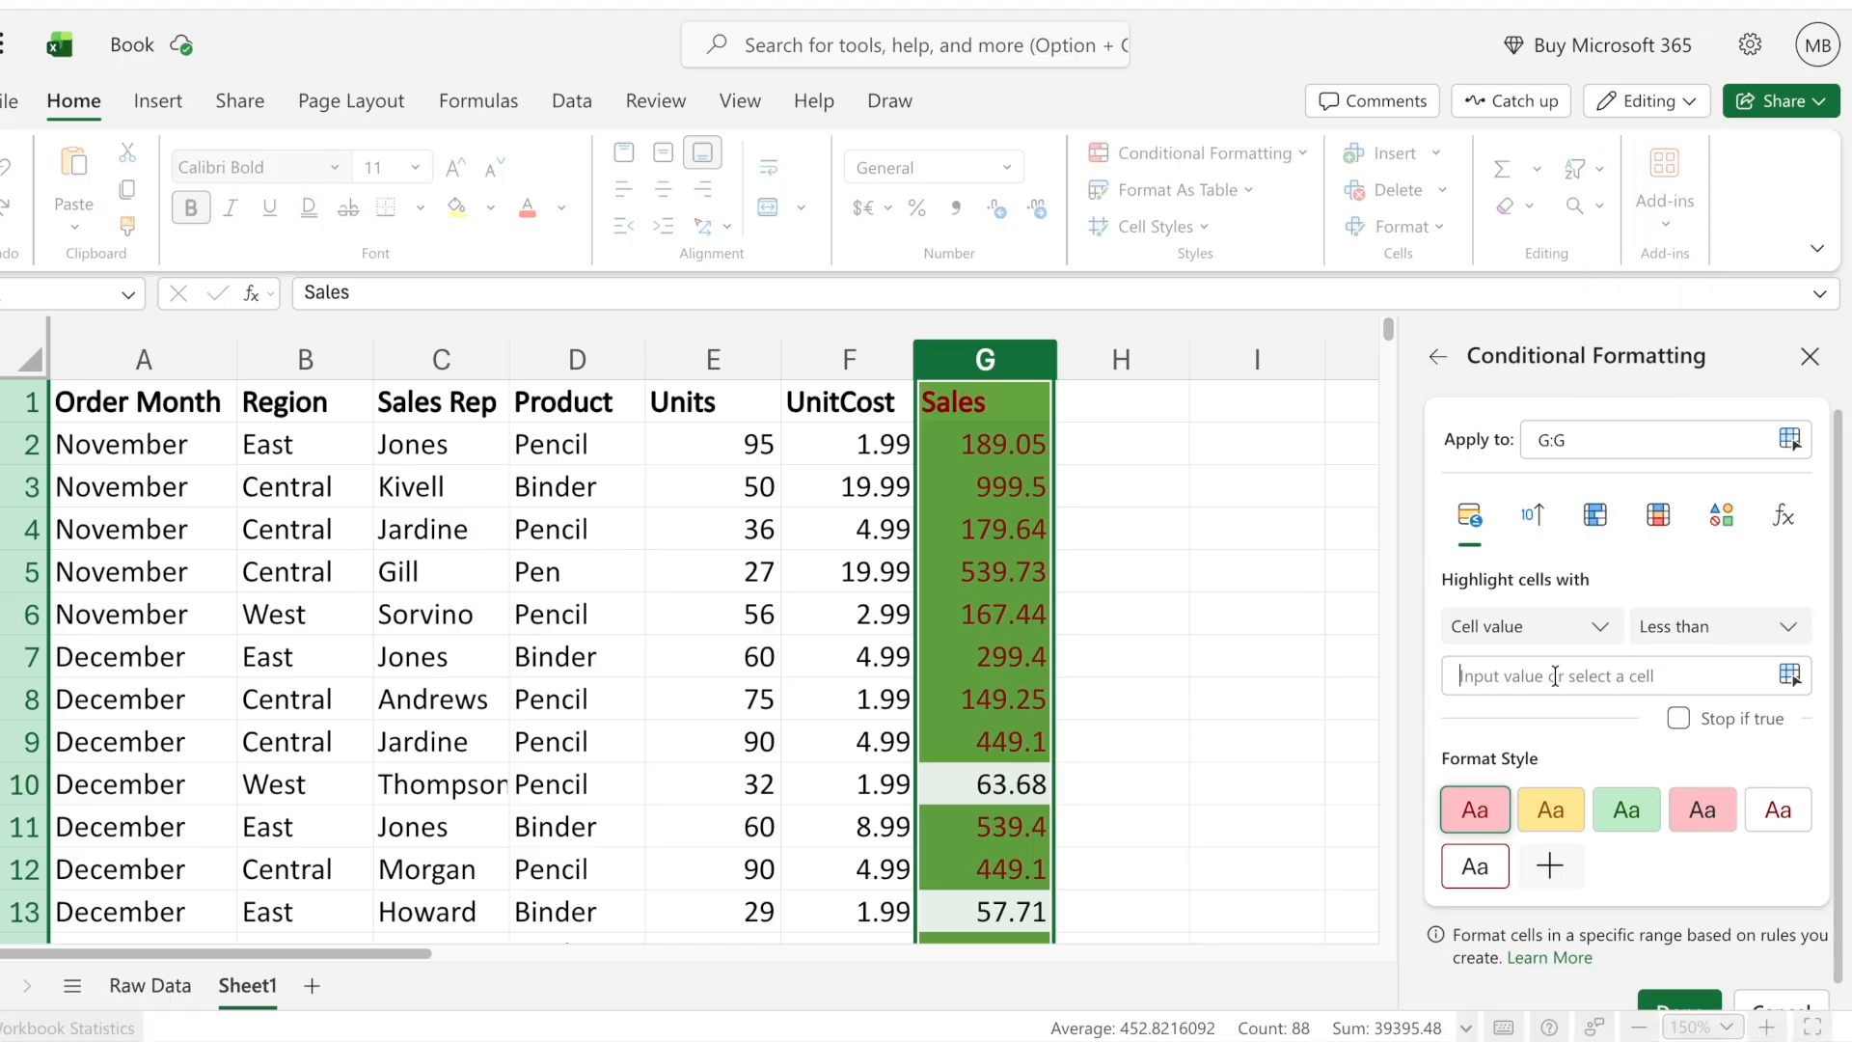
{"action": "type", "text": "100"}
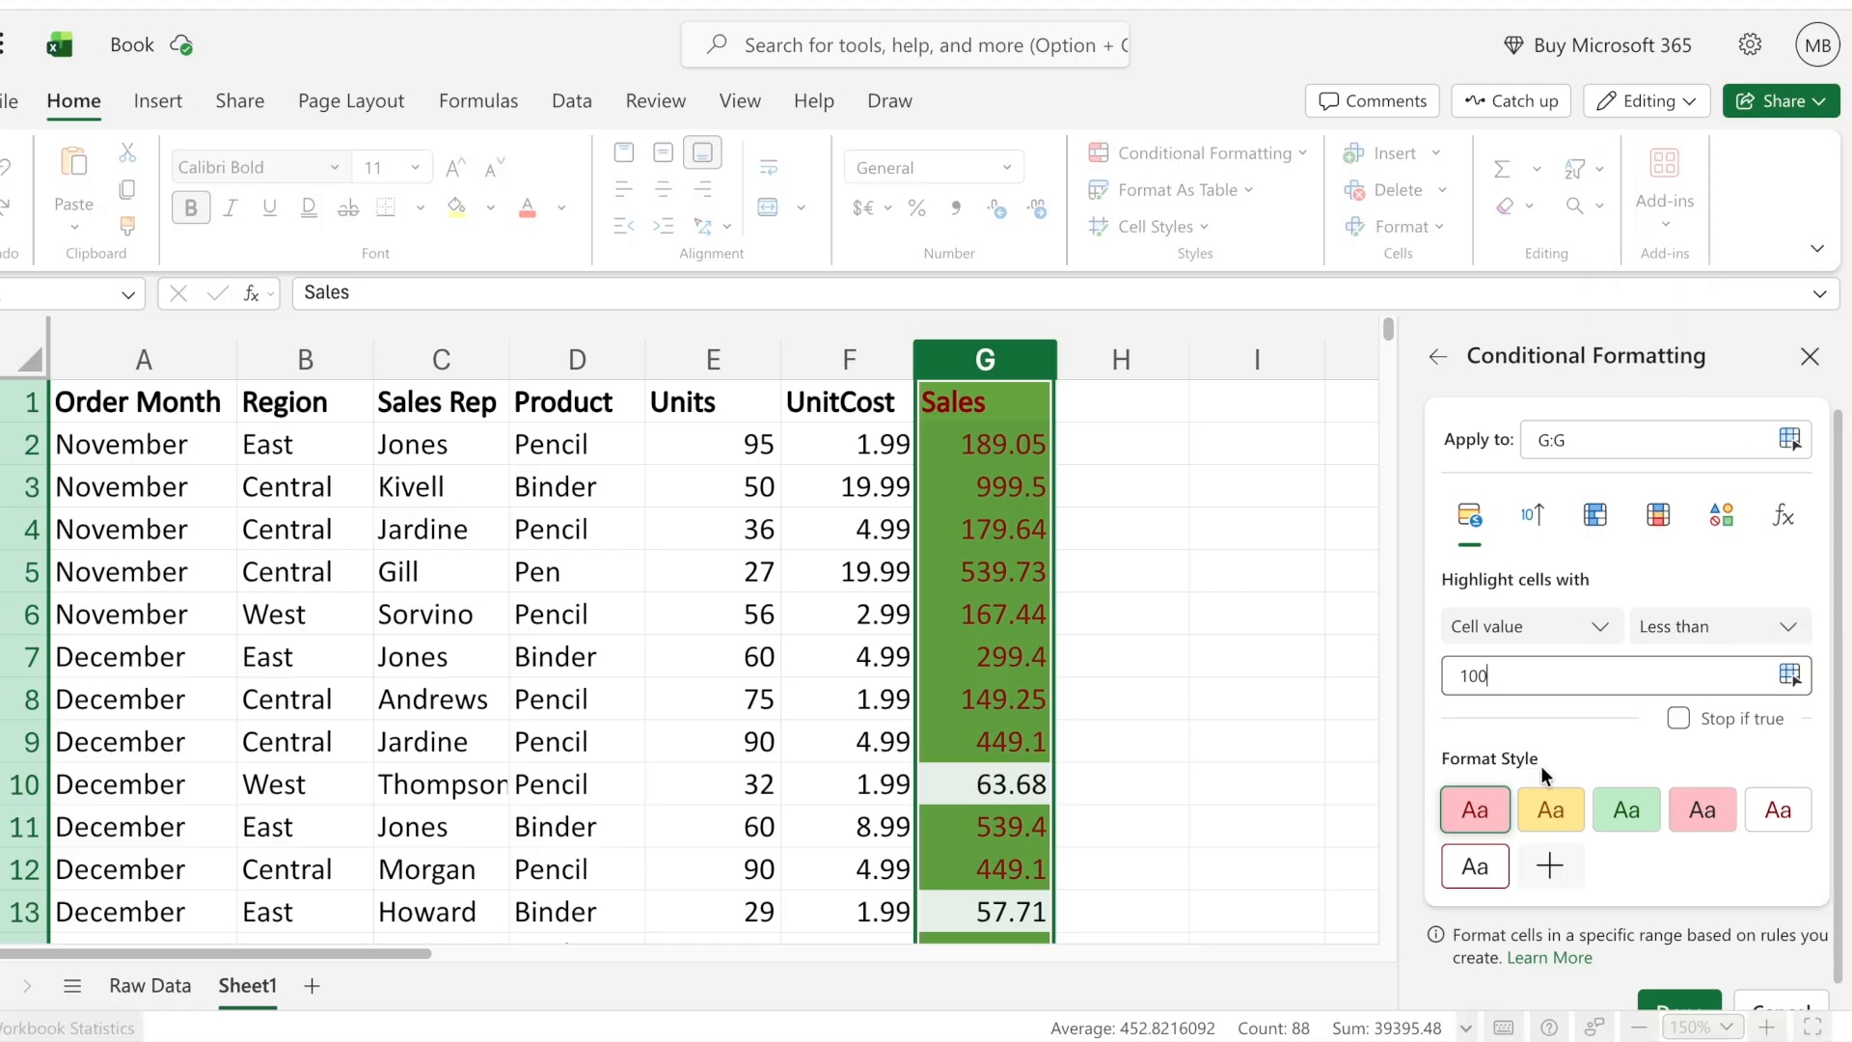
- Give the less-than-100 rule a custom red fill and apply it
{"action": "left_click", "coordinate": [1555, 868]}
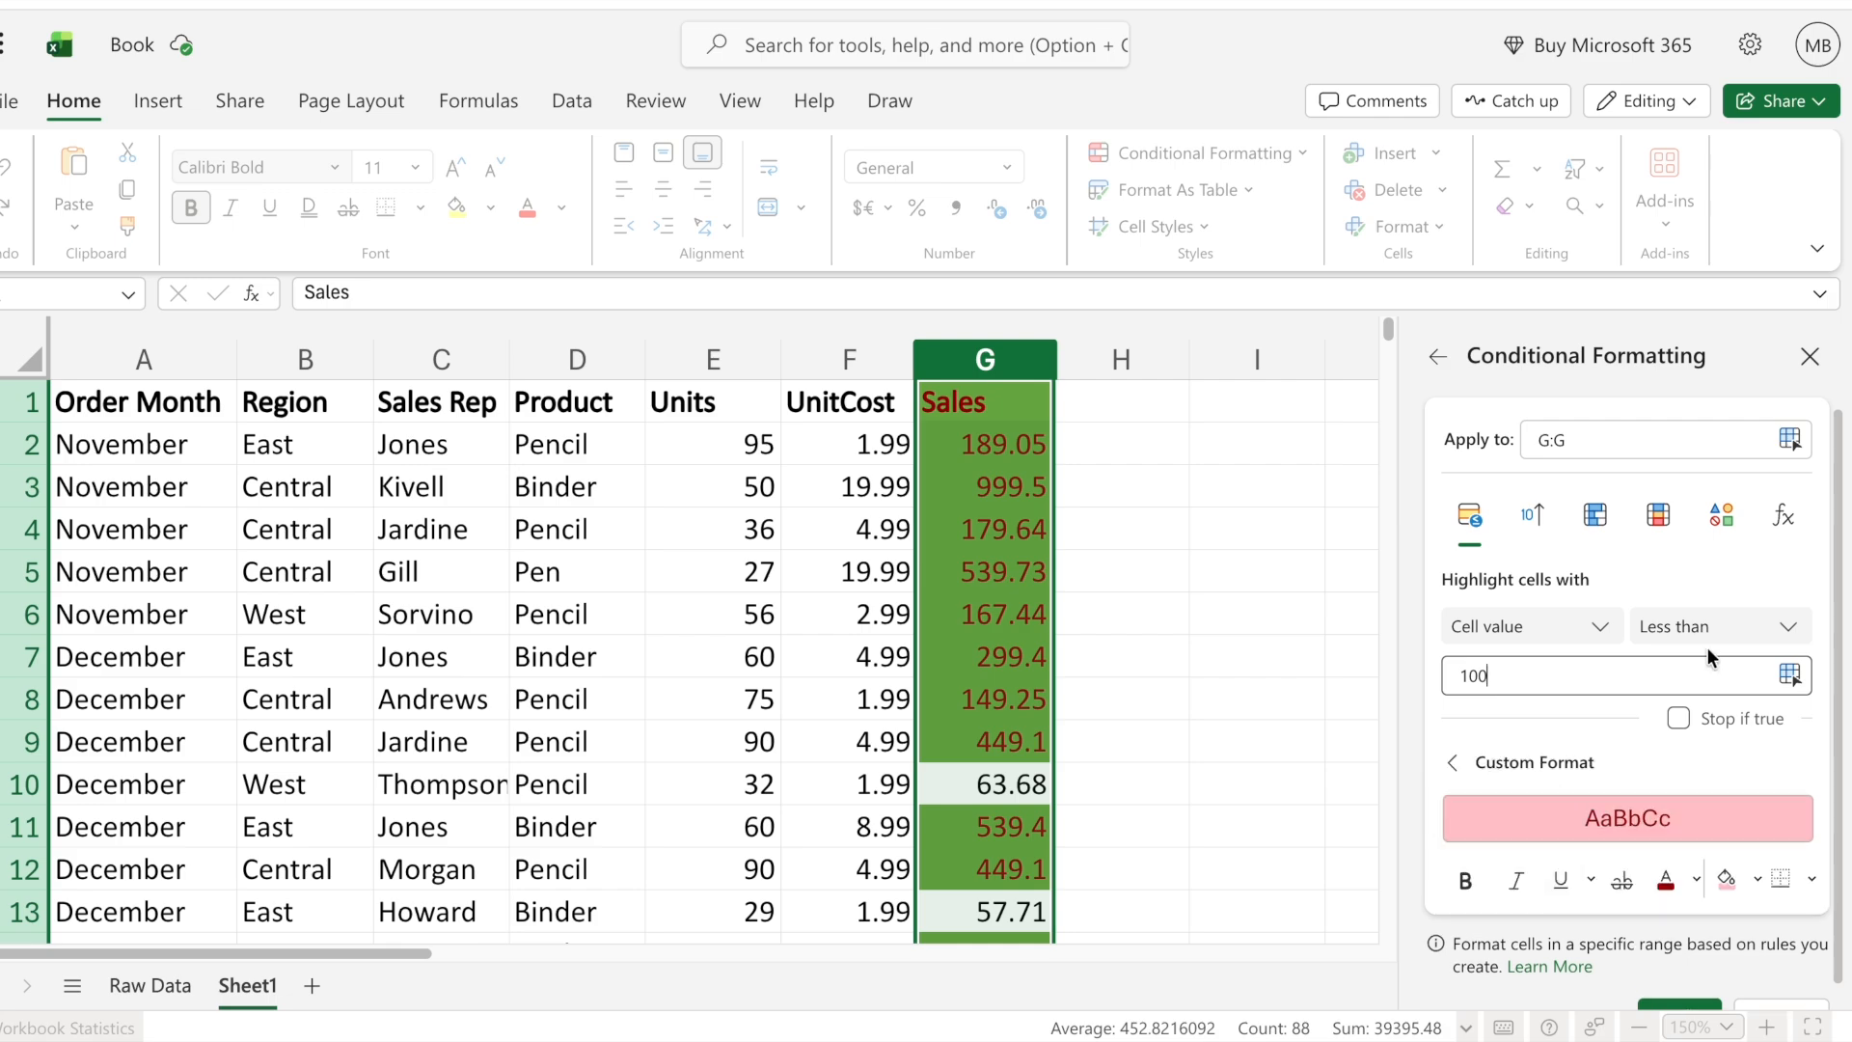
{"action": "left_click", "coordinate": [1757, 879]}
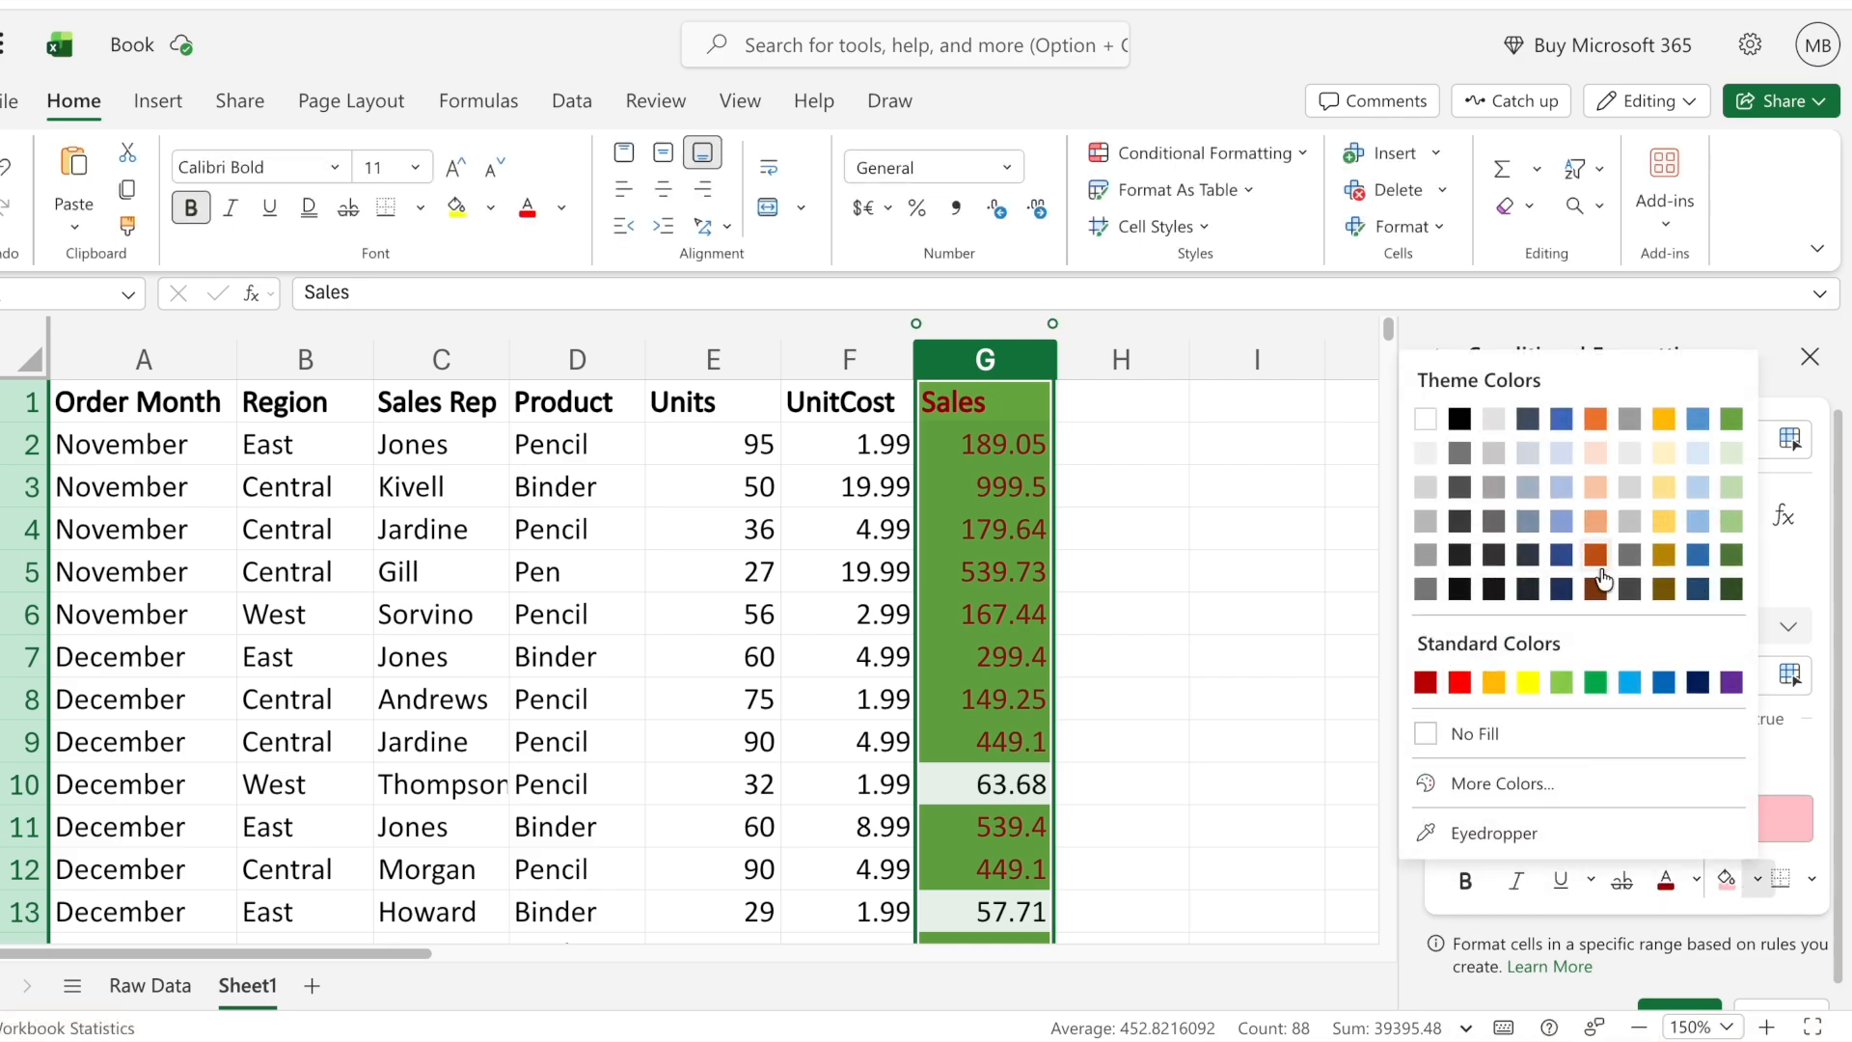
{"action": "left_click", "coordinate": [1460, 683]}
{"action": "scroll", "coordinate": [1652, 957], "scroll_direction": "down", "scroll_amount": 1}
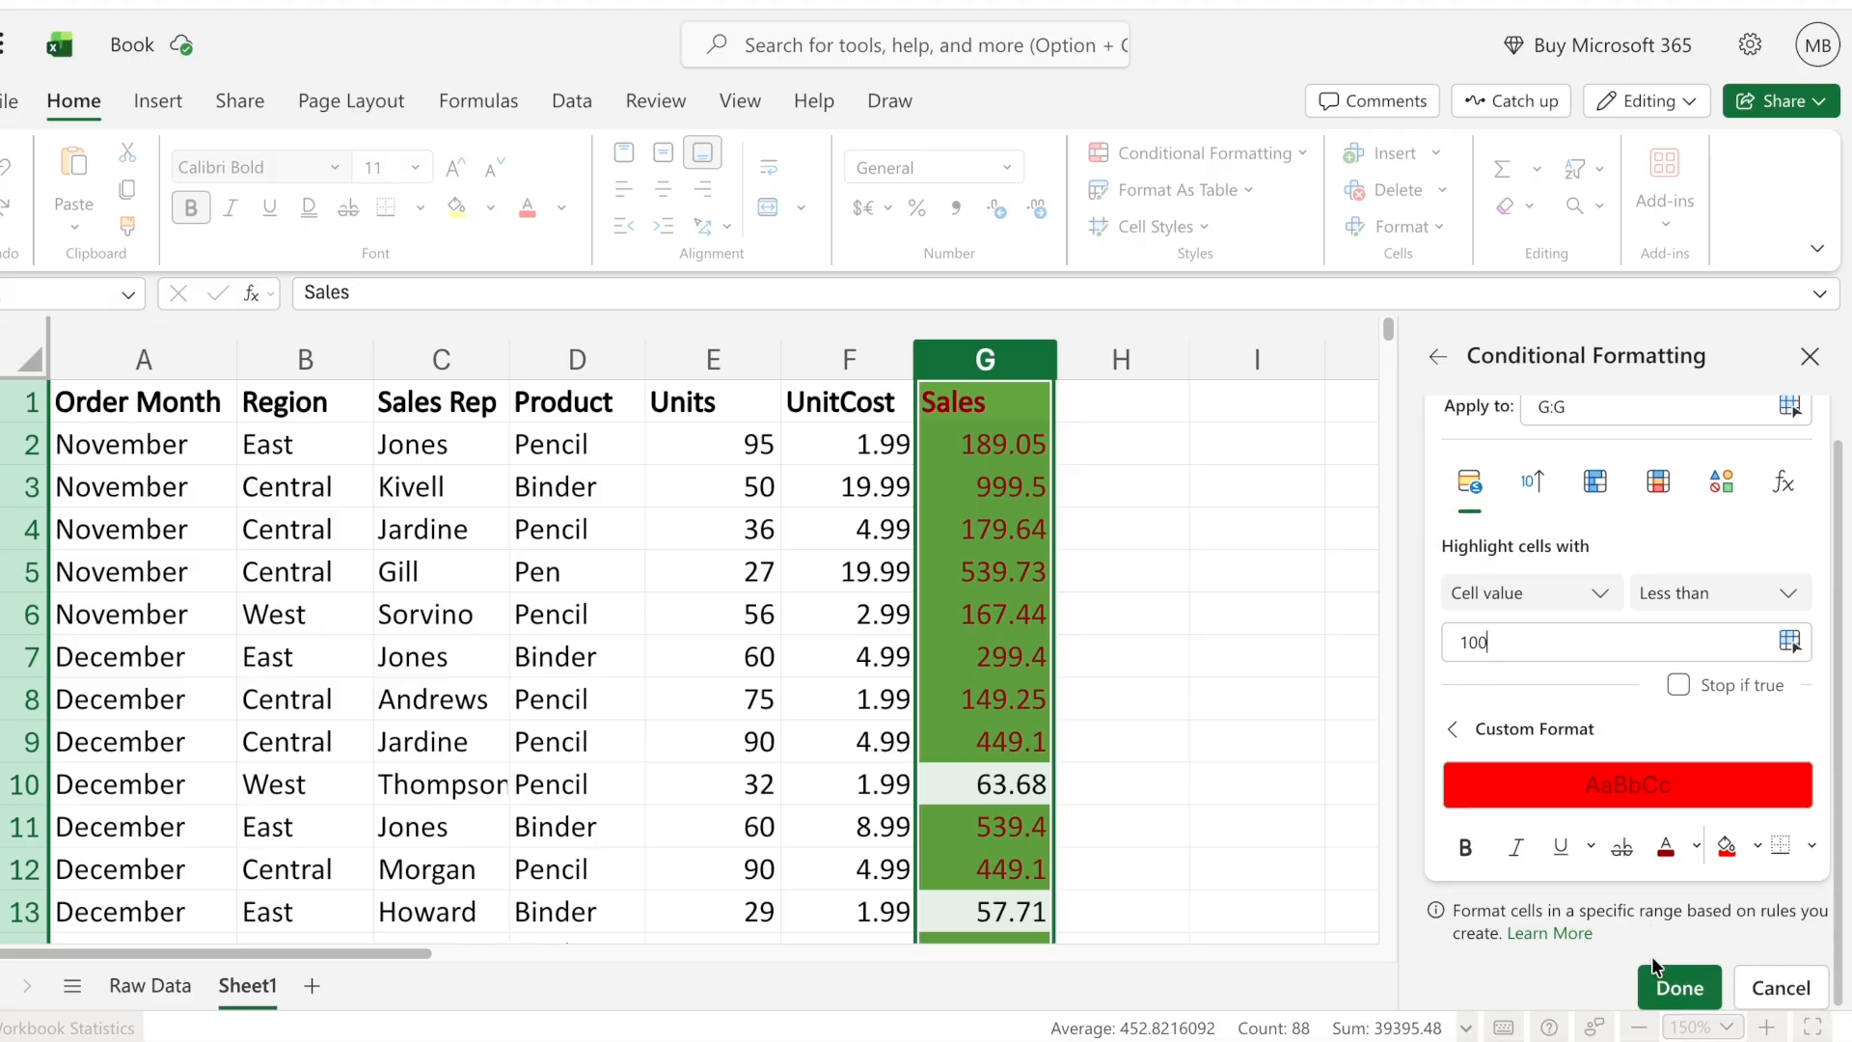
{"action": "left_click", "coordinate": [1679, 984]}
- Examine the green and red highlighting down the Sales column and the rules that apply to G2:G9
{"action": "left_click", "coordinate": [1158, 638]}
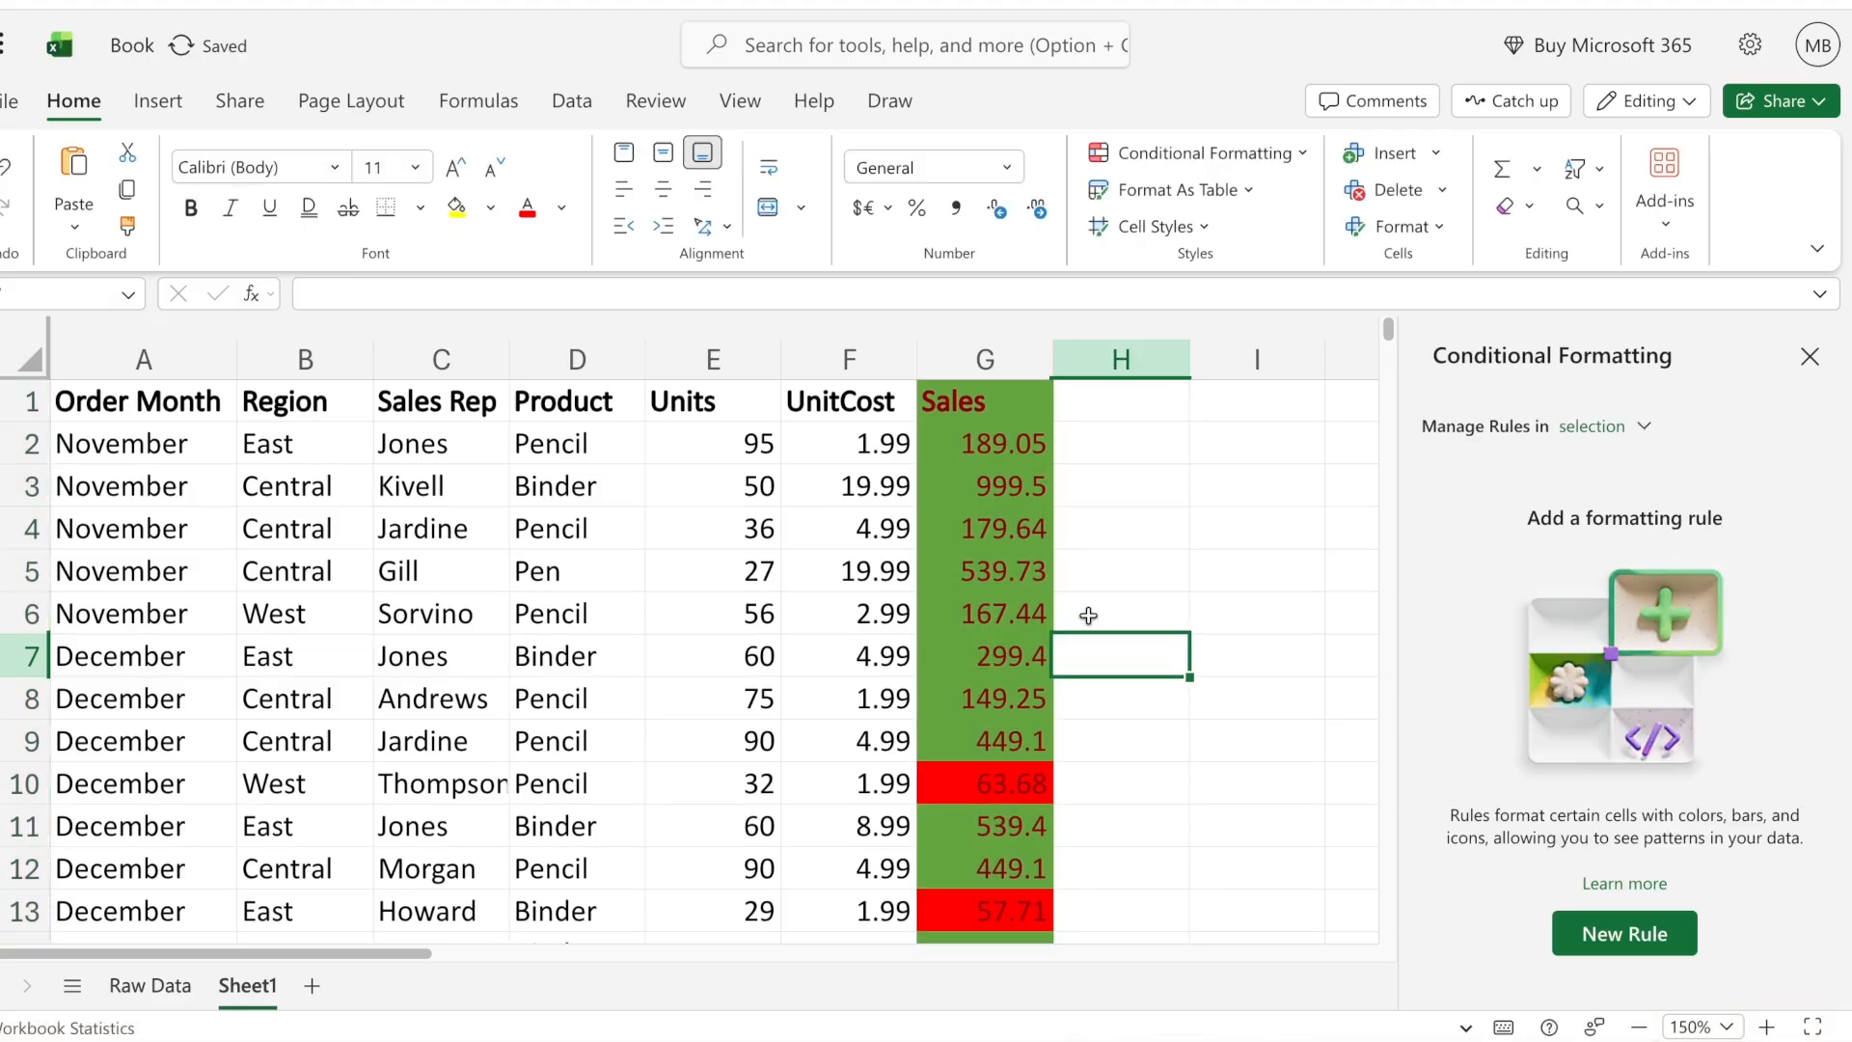
{"action": "scroll", "coordinate": [1089, 616], "scroll_direction": "down", "scroll_amount": 5}
{"action": "scroll", "coordinate": [1088, 615], "scroll_direction": "up", "scroll_amount": 3}
{"action": "scroll", "coordinate": [1088, 615], "scroll_direction": "up", "scroll_amount": 3}
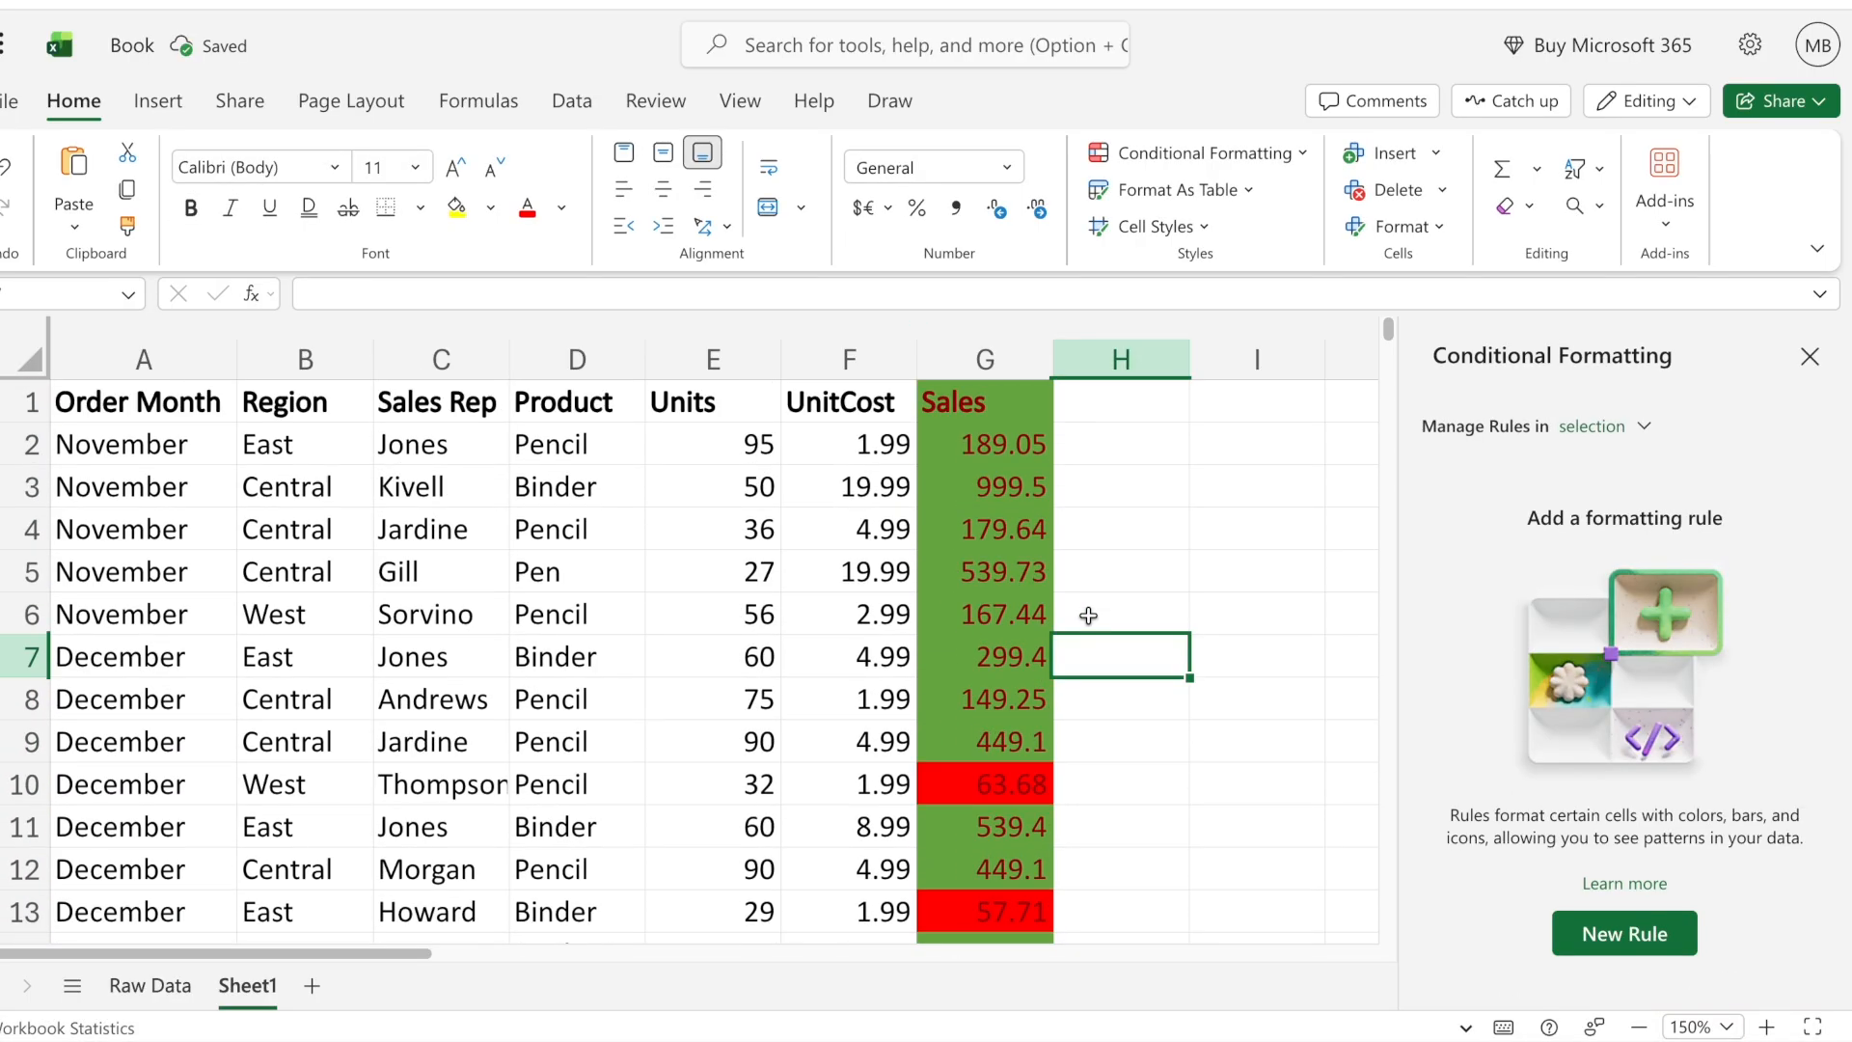
{"action": "left_click_drag", "start_coordinate": [991, 441], "coordinate": [985, 739]}
{"action": "scroll", "coordinate": [1171, 644], "scroll_direction": "down", "scroll_amount": 5}
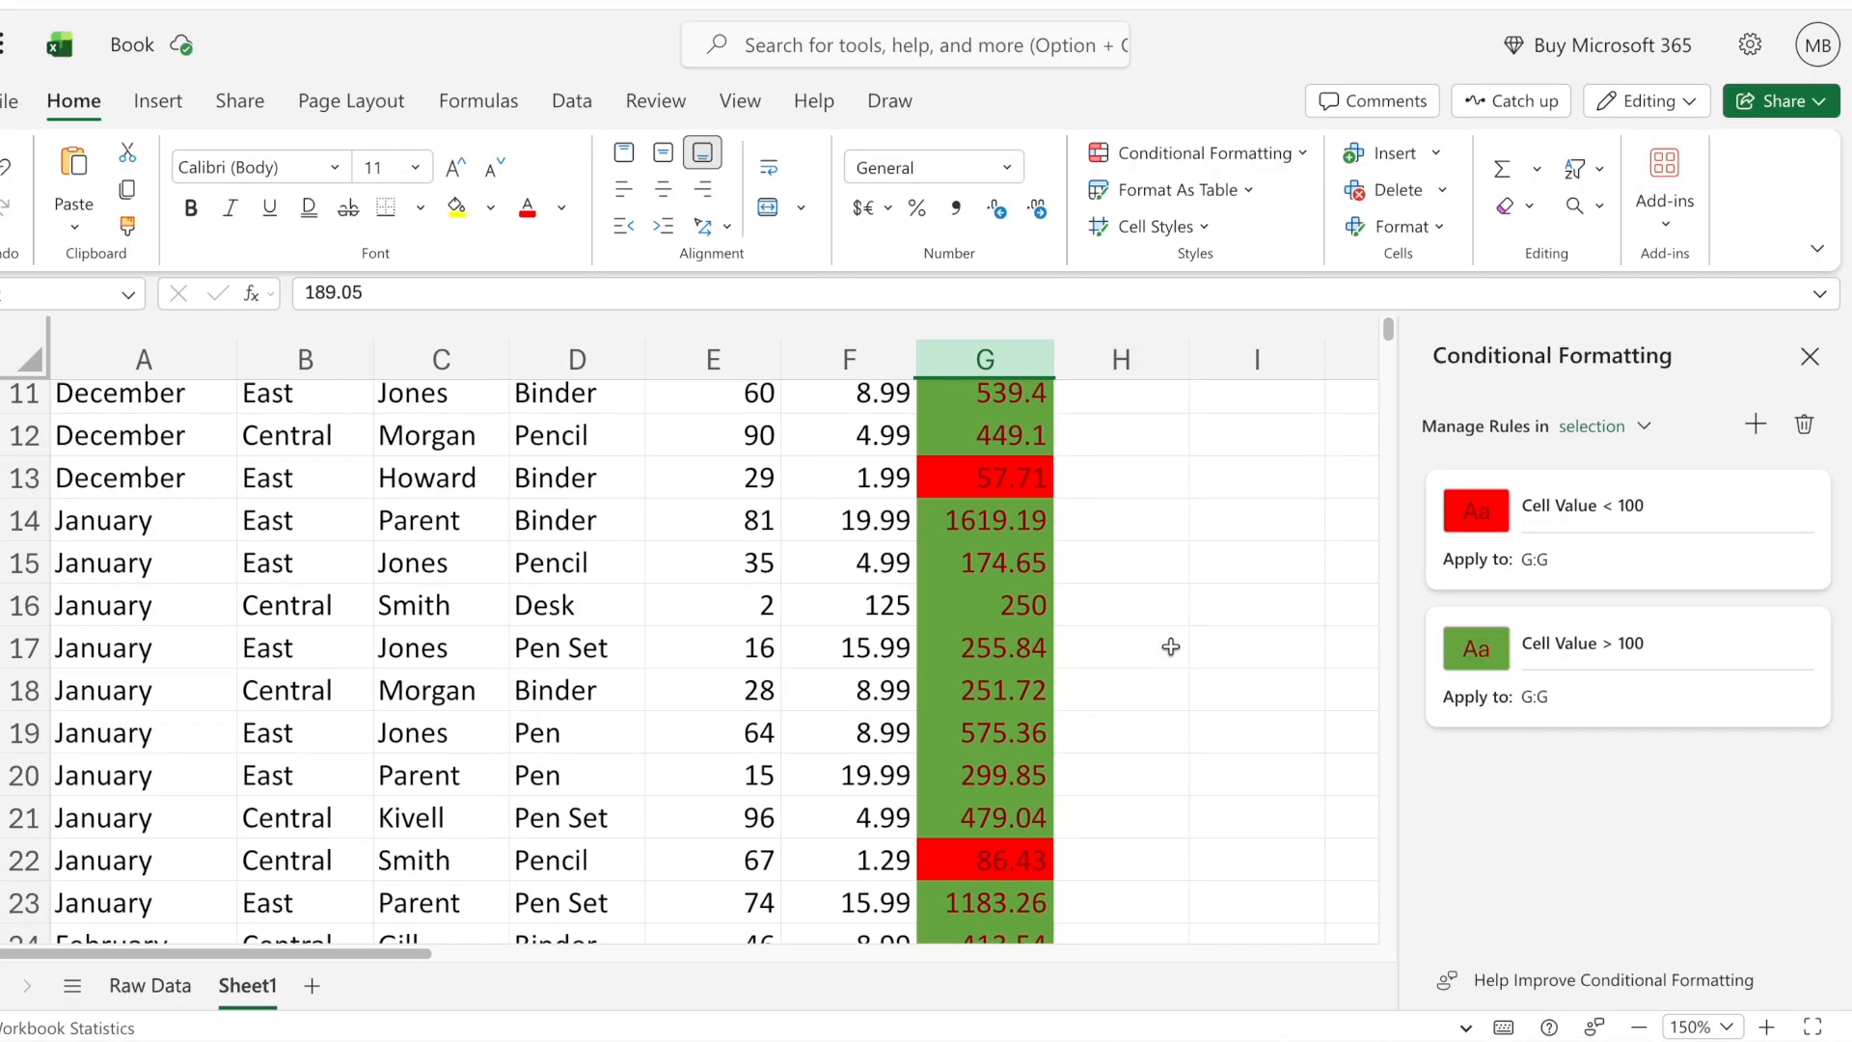
{"action": "scroll", "coordinate": [1007, 639], "scroll_direction": "down", "scroll_amount": 5}
{"action": "scroll", "coordinate": [1007, 640], "scroll_direction": "down", "scroll_amount": 5}
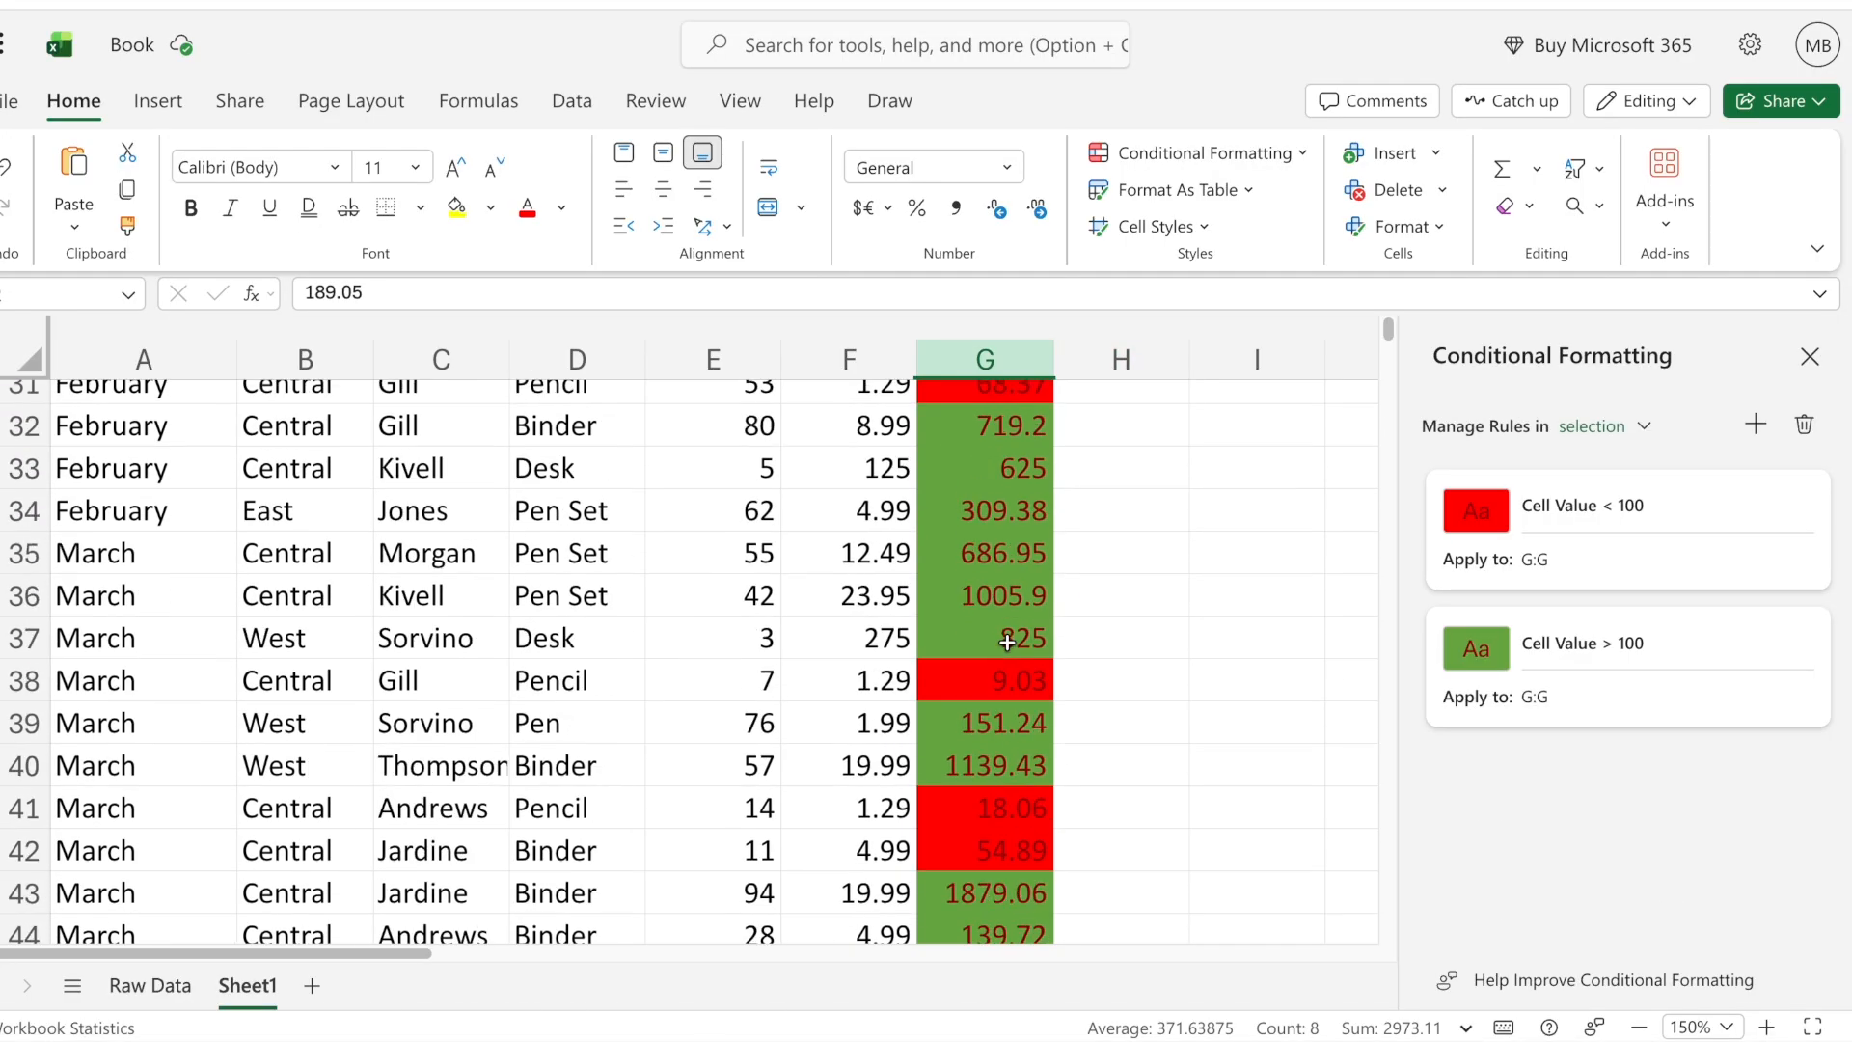
{"action": "scroll", "coordinate": [1007, 640], "scroll_direction": "up", "scroll_amount": 12}
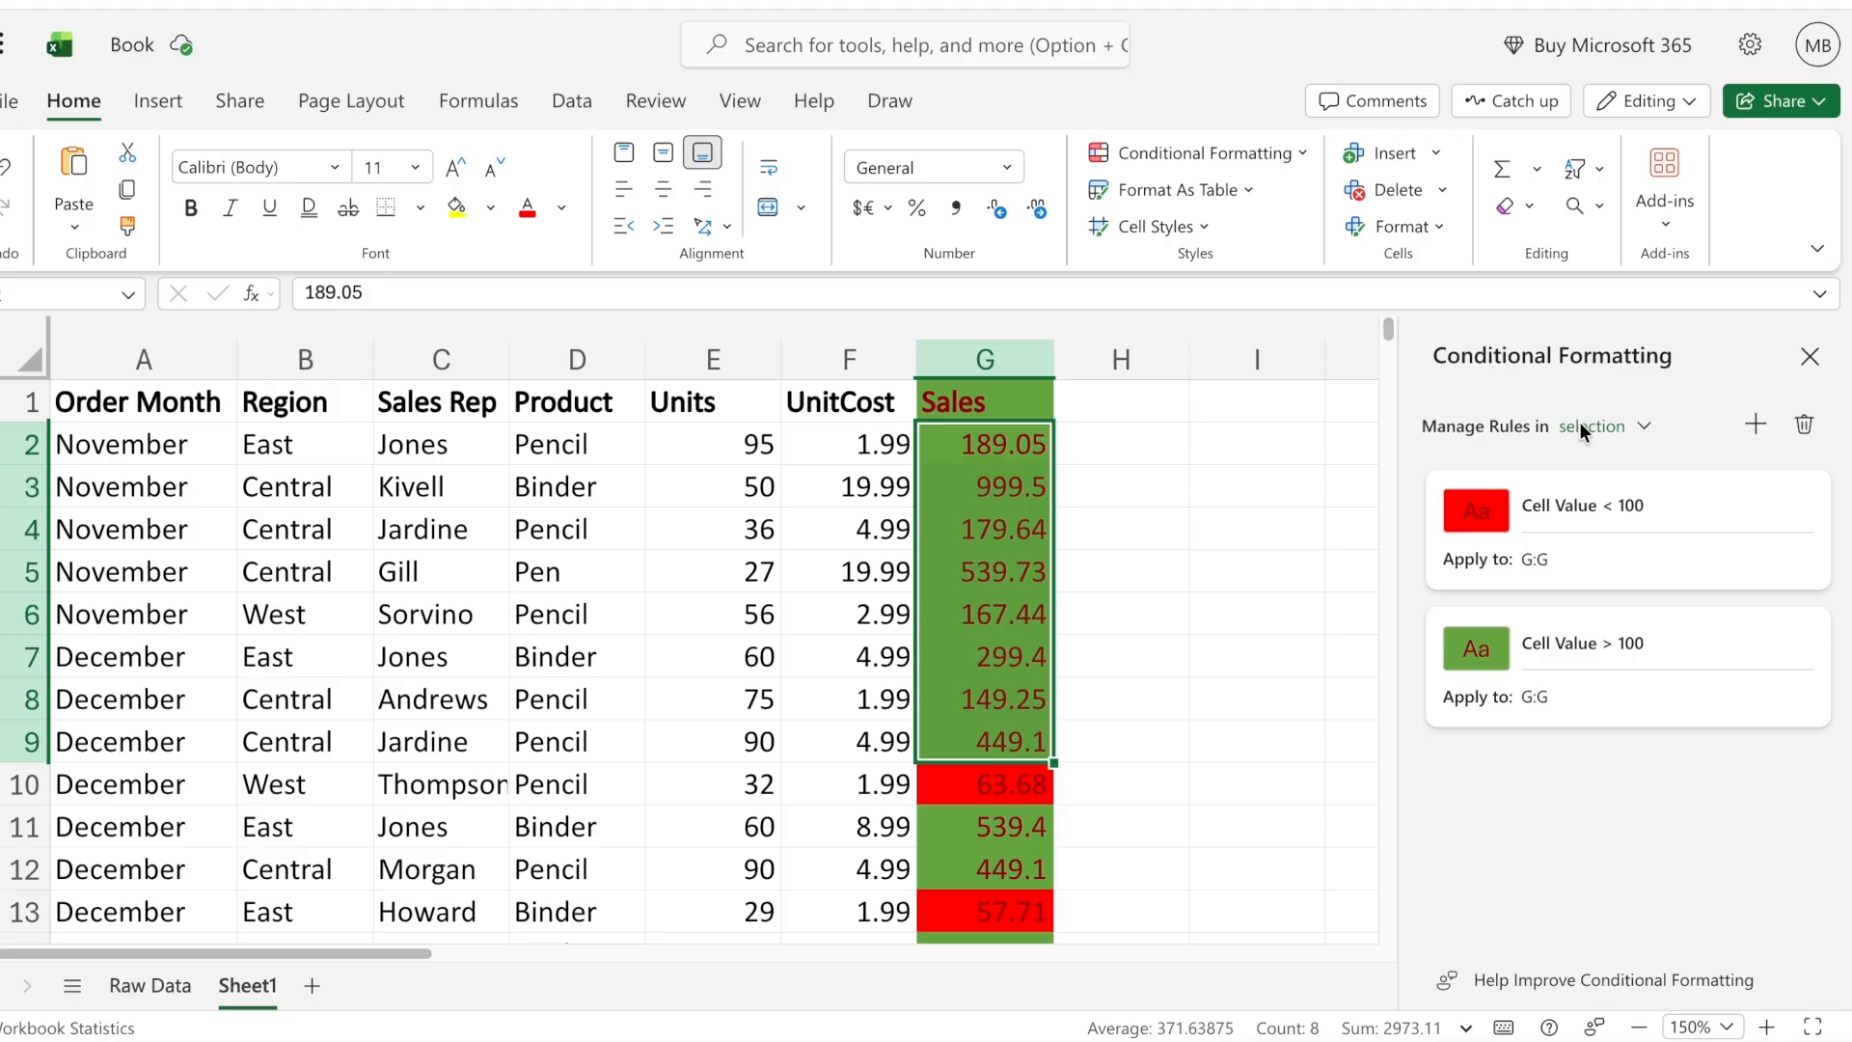
- Clear the conditional formatting rules from the Sales column only, and undo that clearing
{"action": "left_click", "coordinate": [1808, 358]}
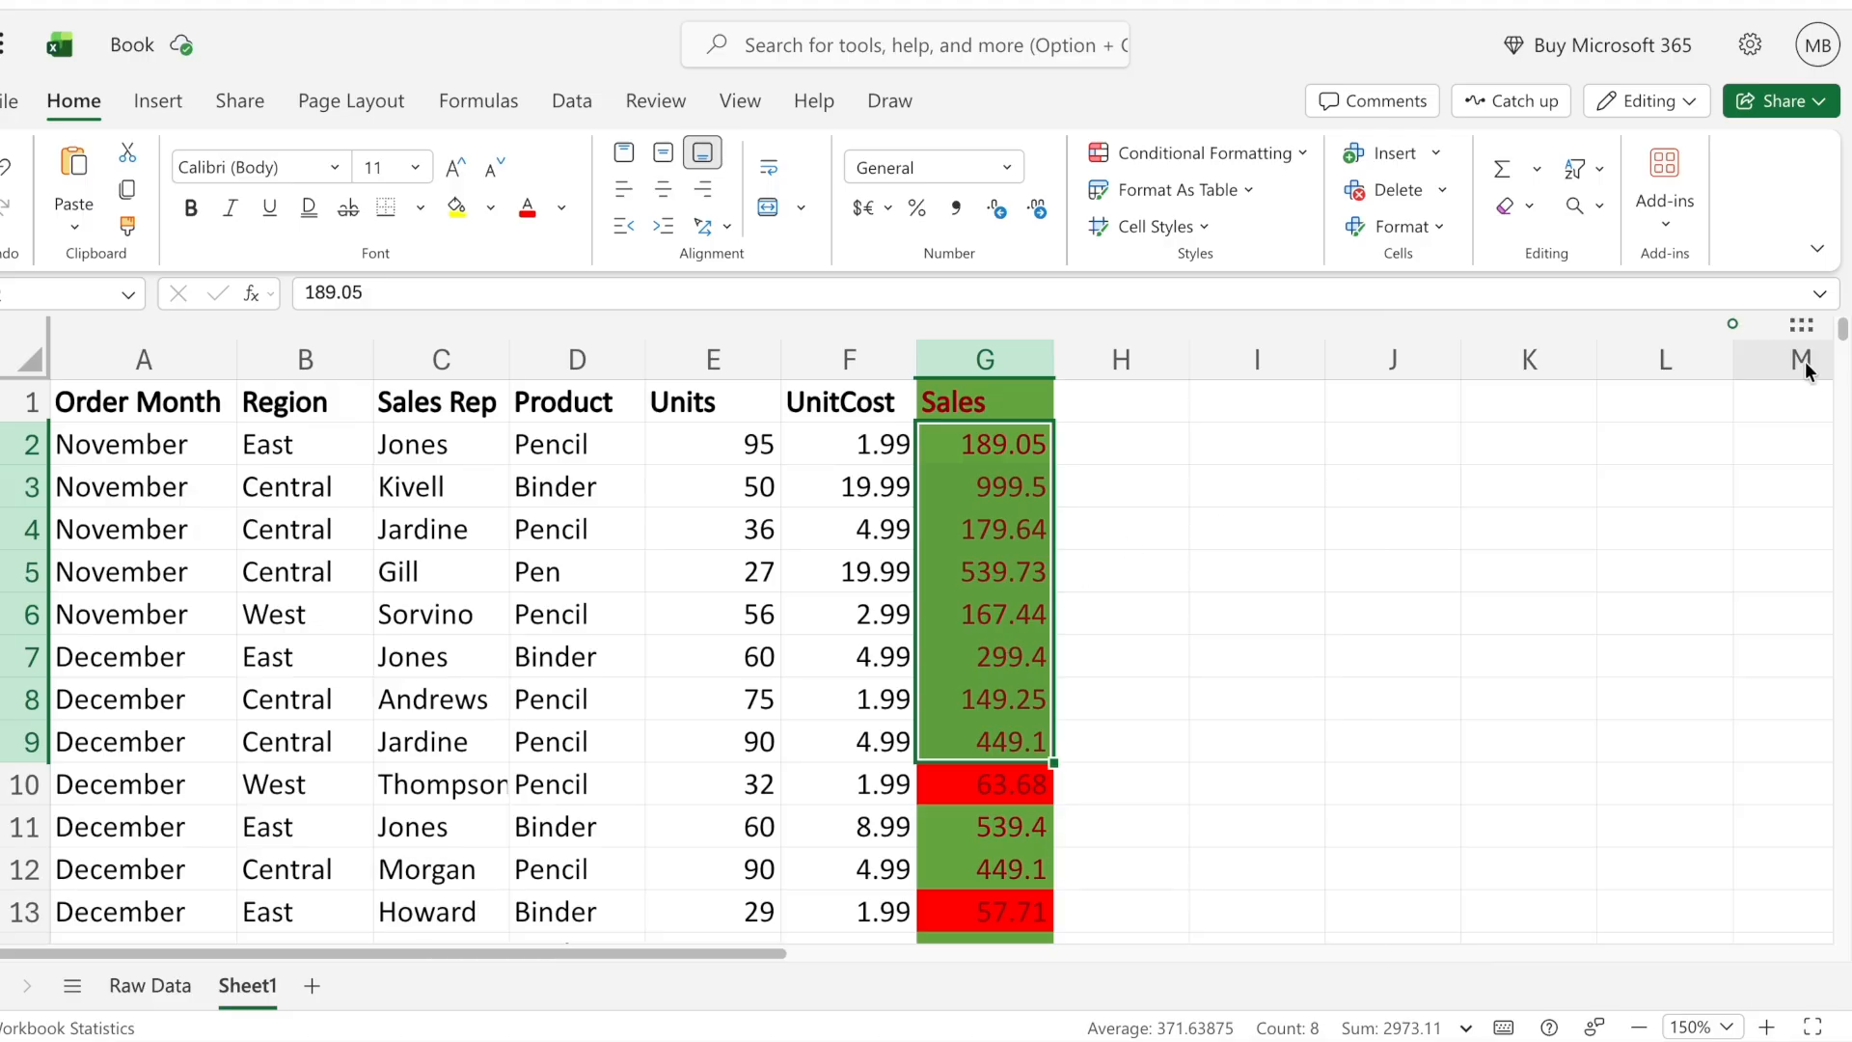
{"action": "left_click", "coordinate": [1223, 171]}
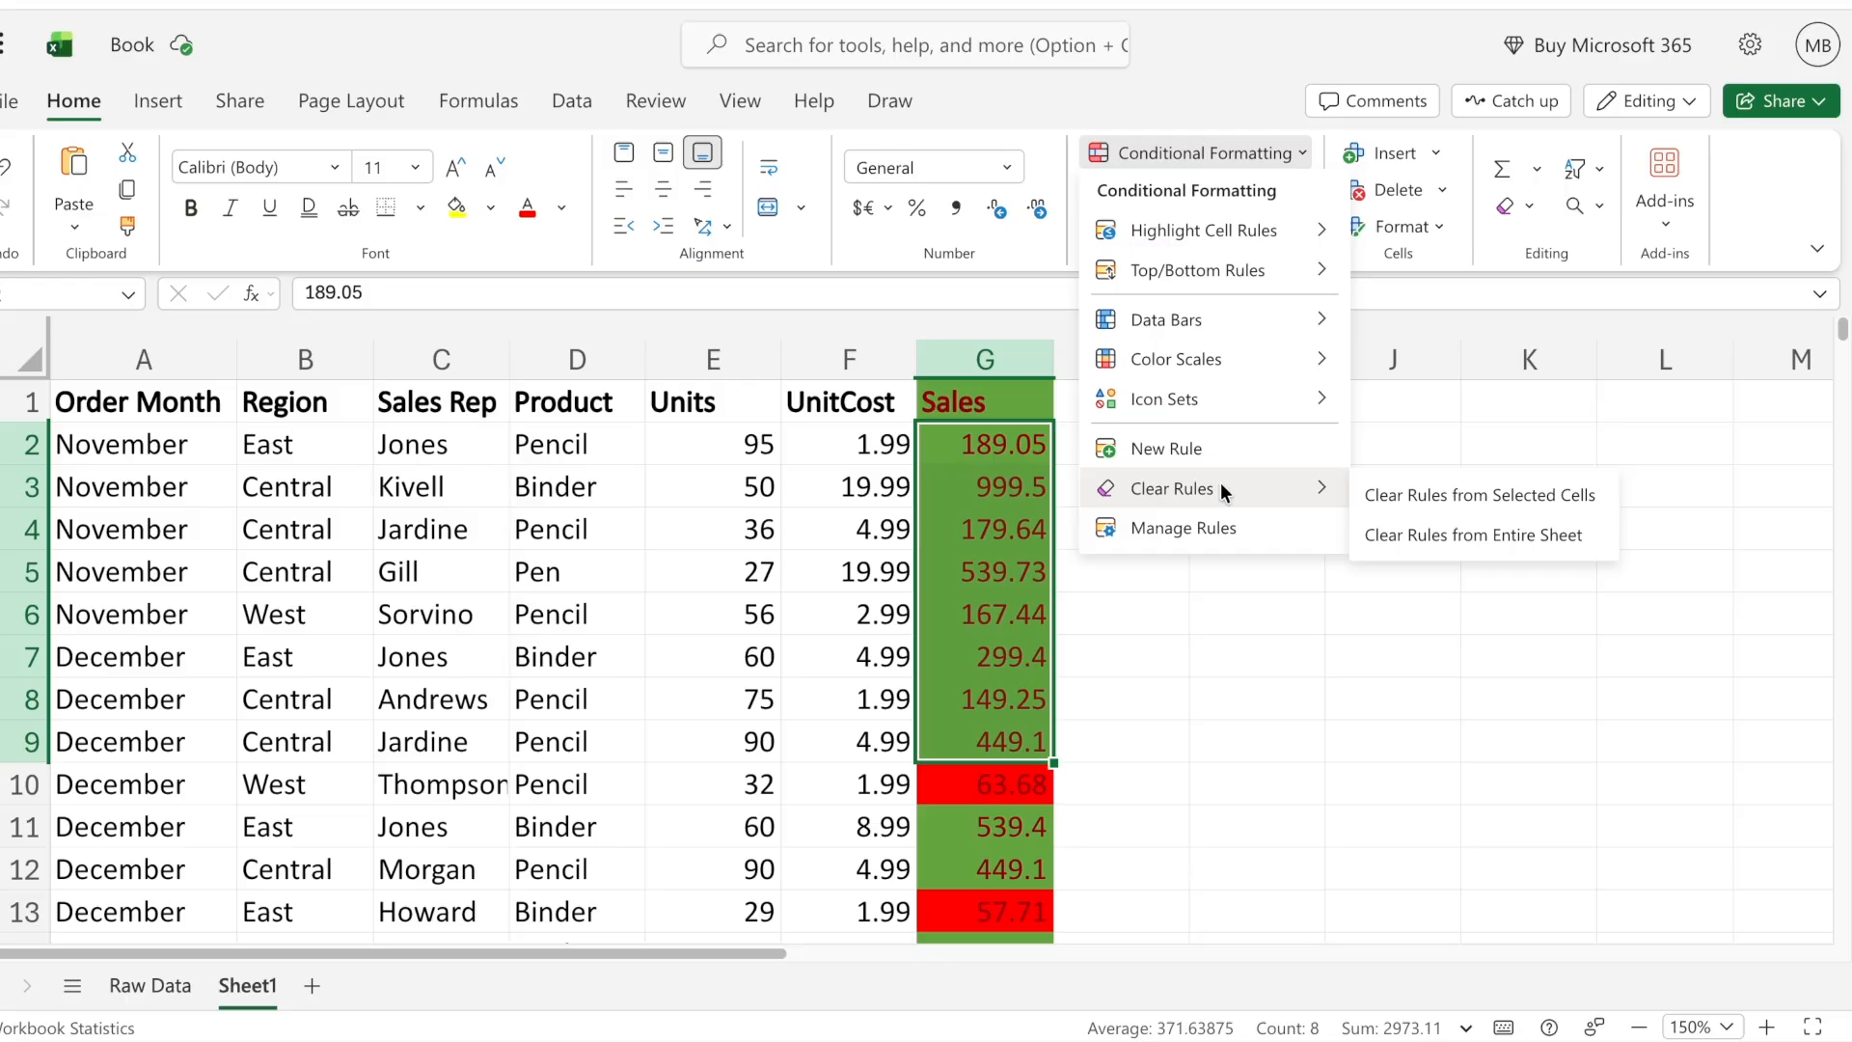
{"action": "left_click", "coordinate": [985, 359]}
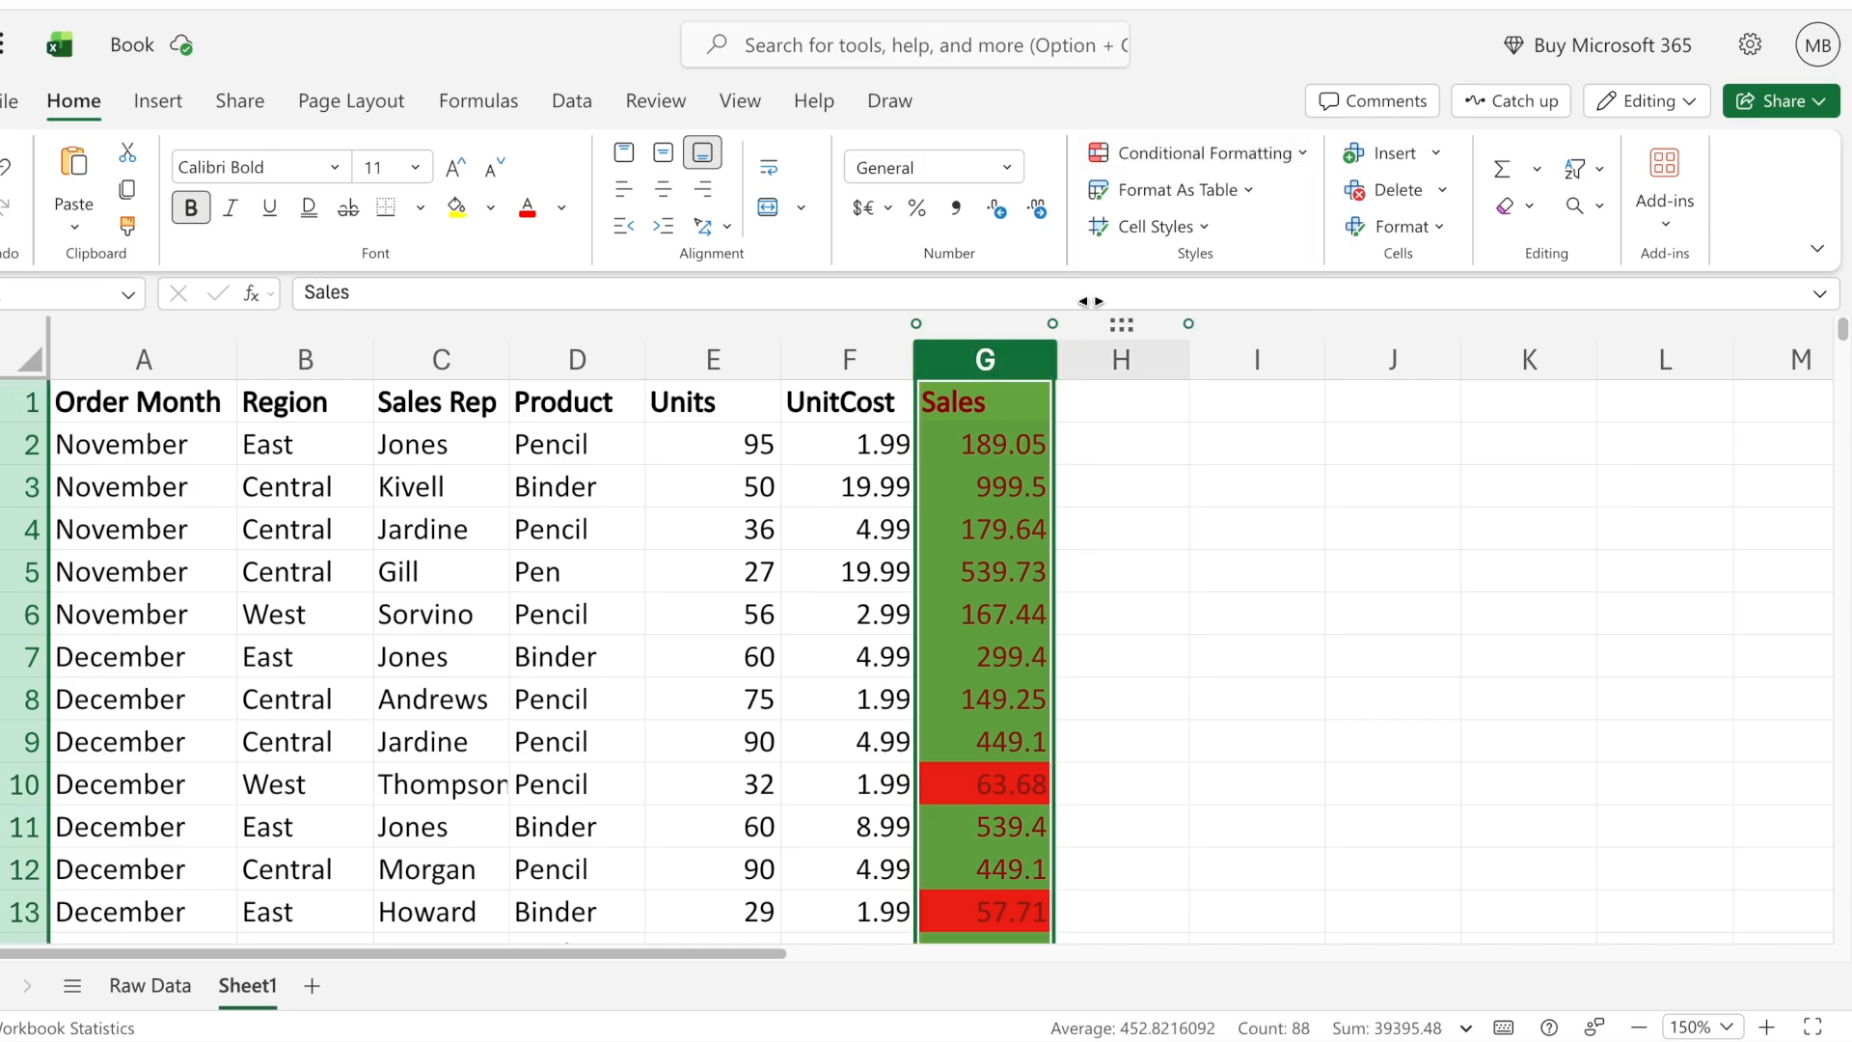
{"action": "left_click", "coordinate": [1240, 156]}
{"action": "mouse_move", "coordinate": [1217, 482]}
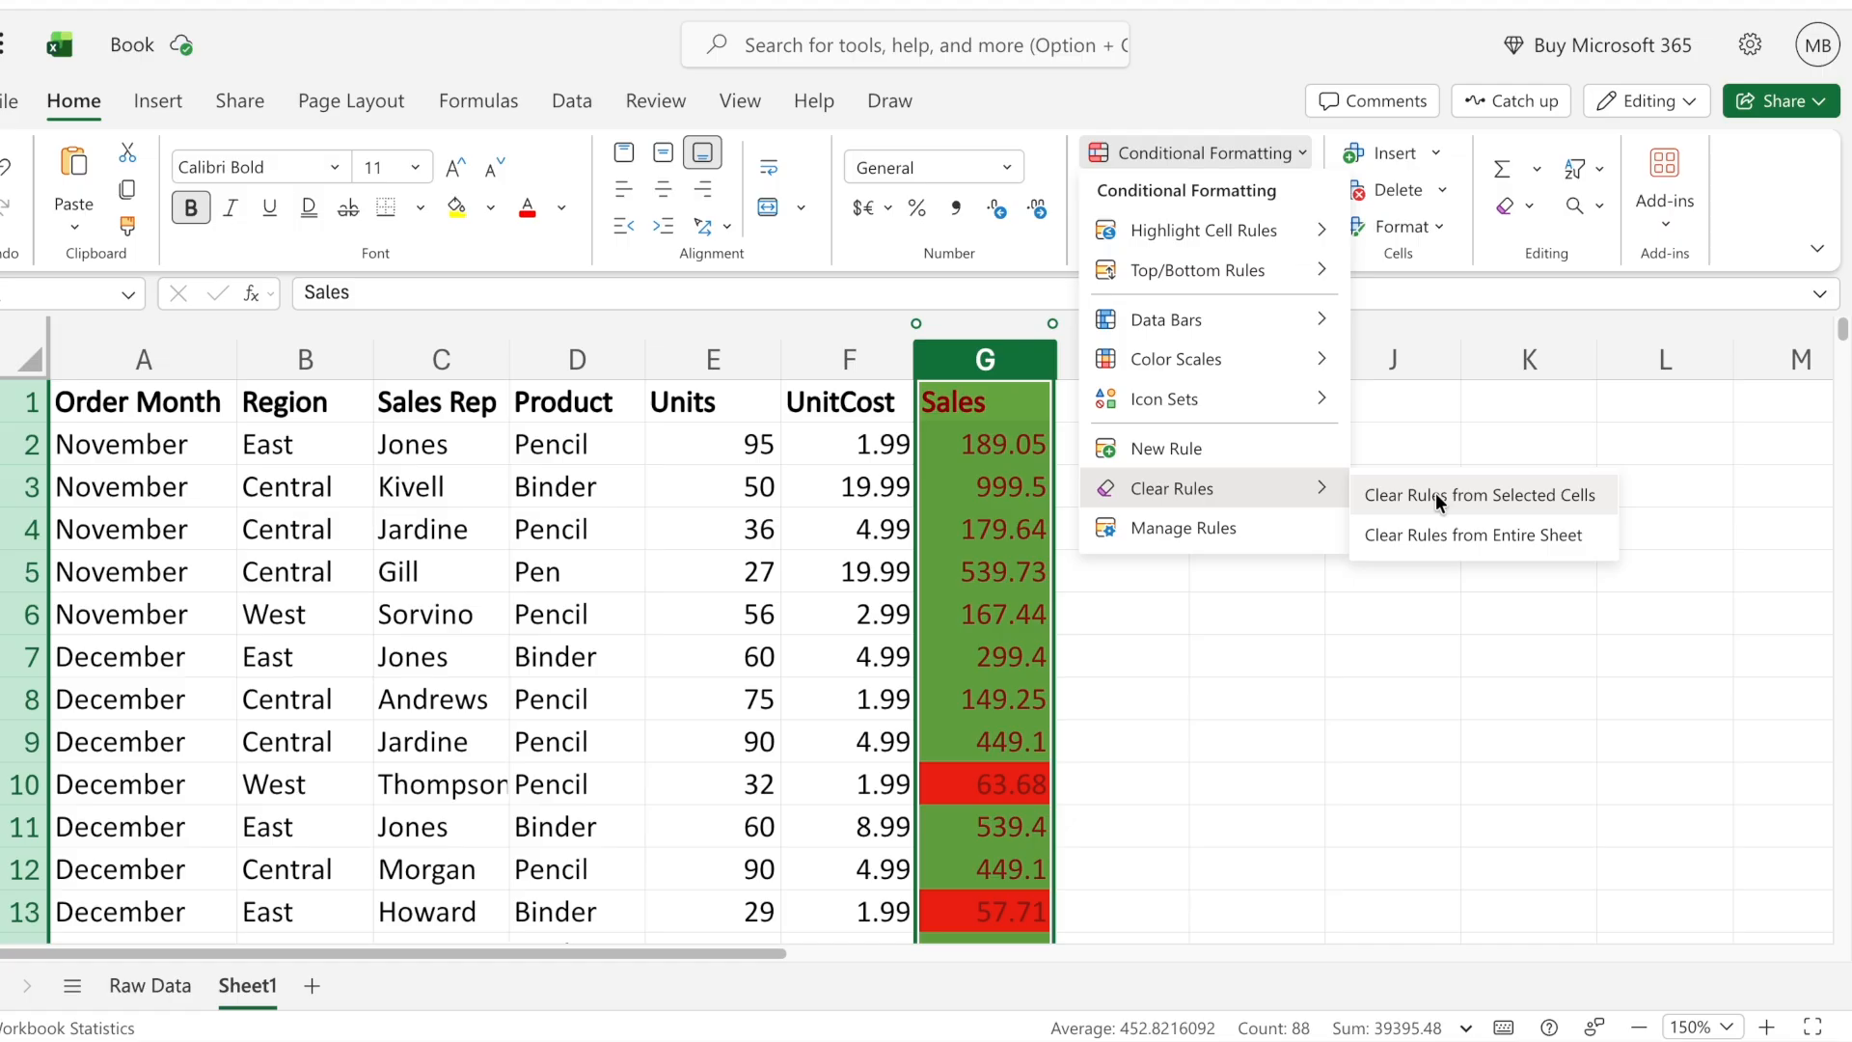
{"action": "left_click", "coordinate": [1435, 494]}
{"action": "left_click", "coordinate": [1145, 625]}
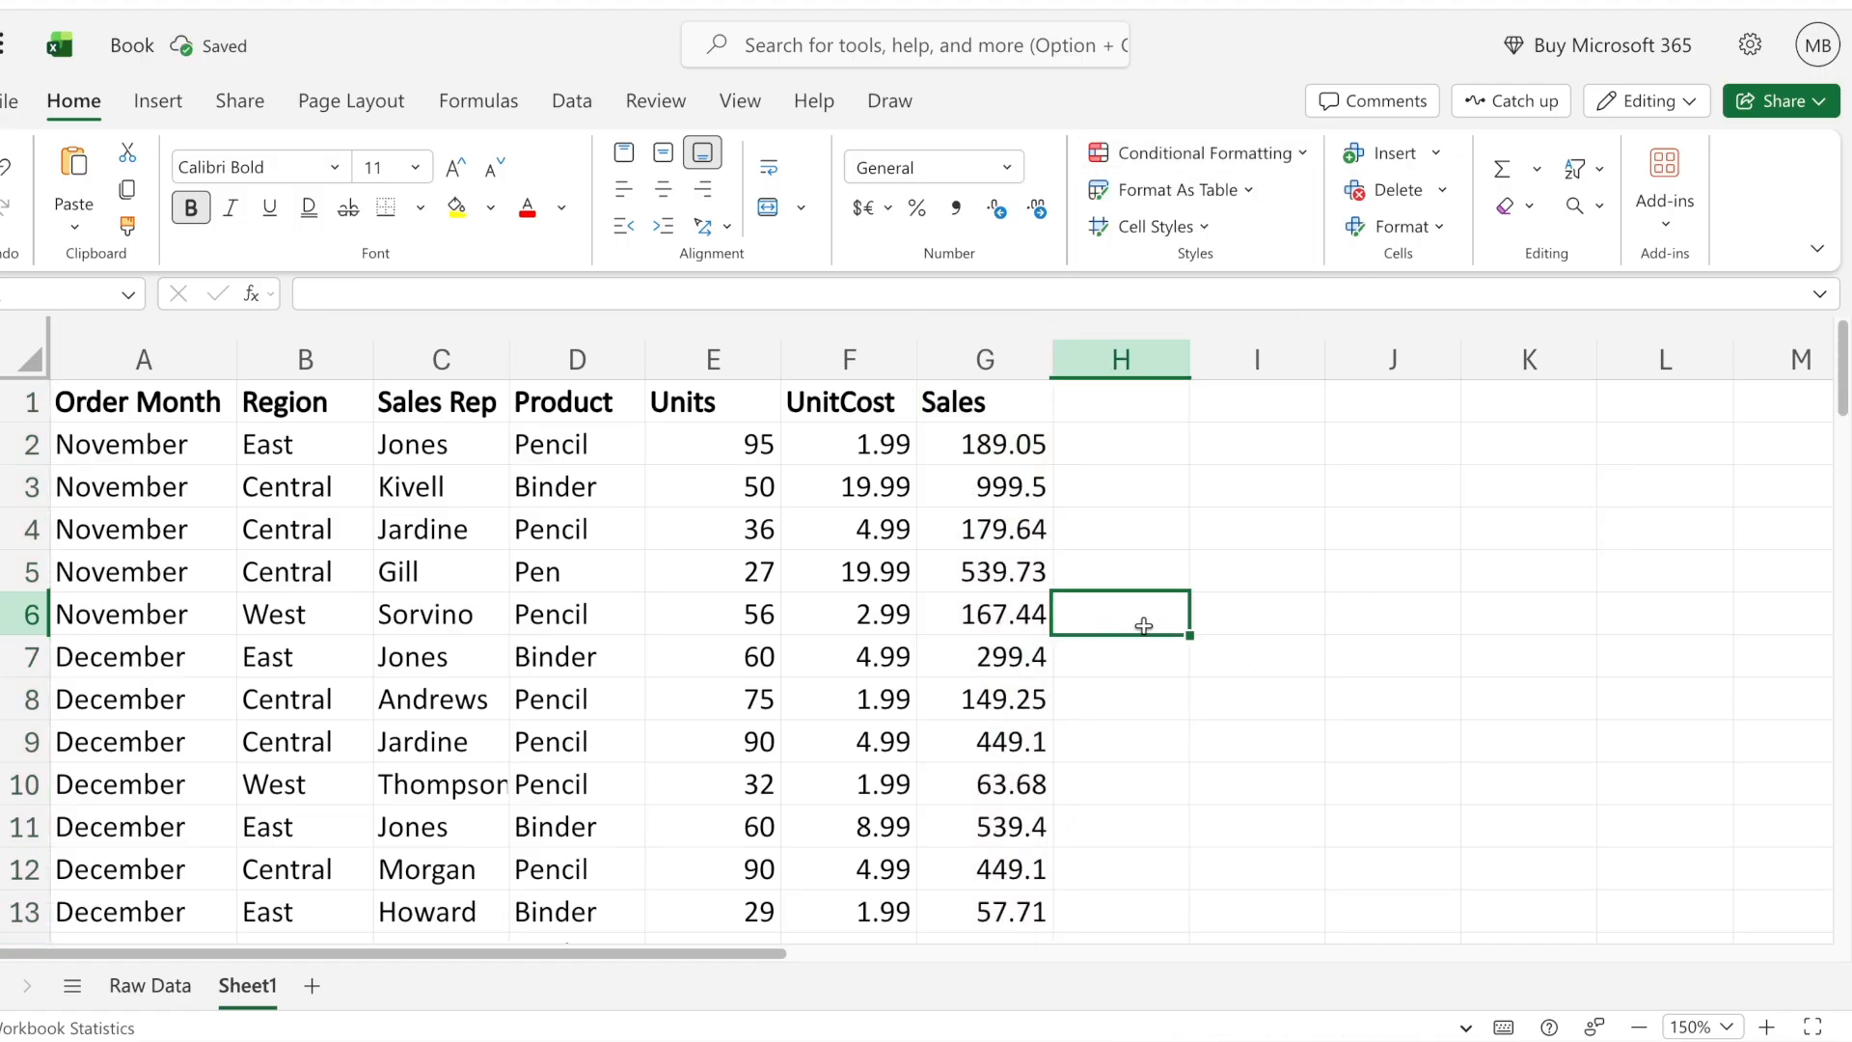
{"action": "key", "text": "ctrl+z"}
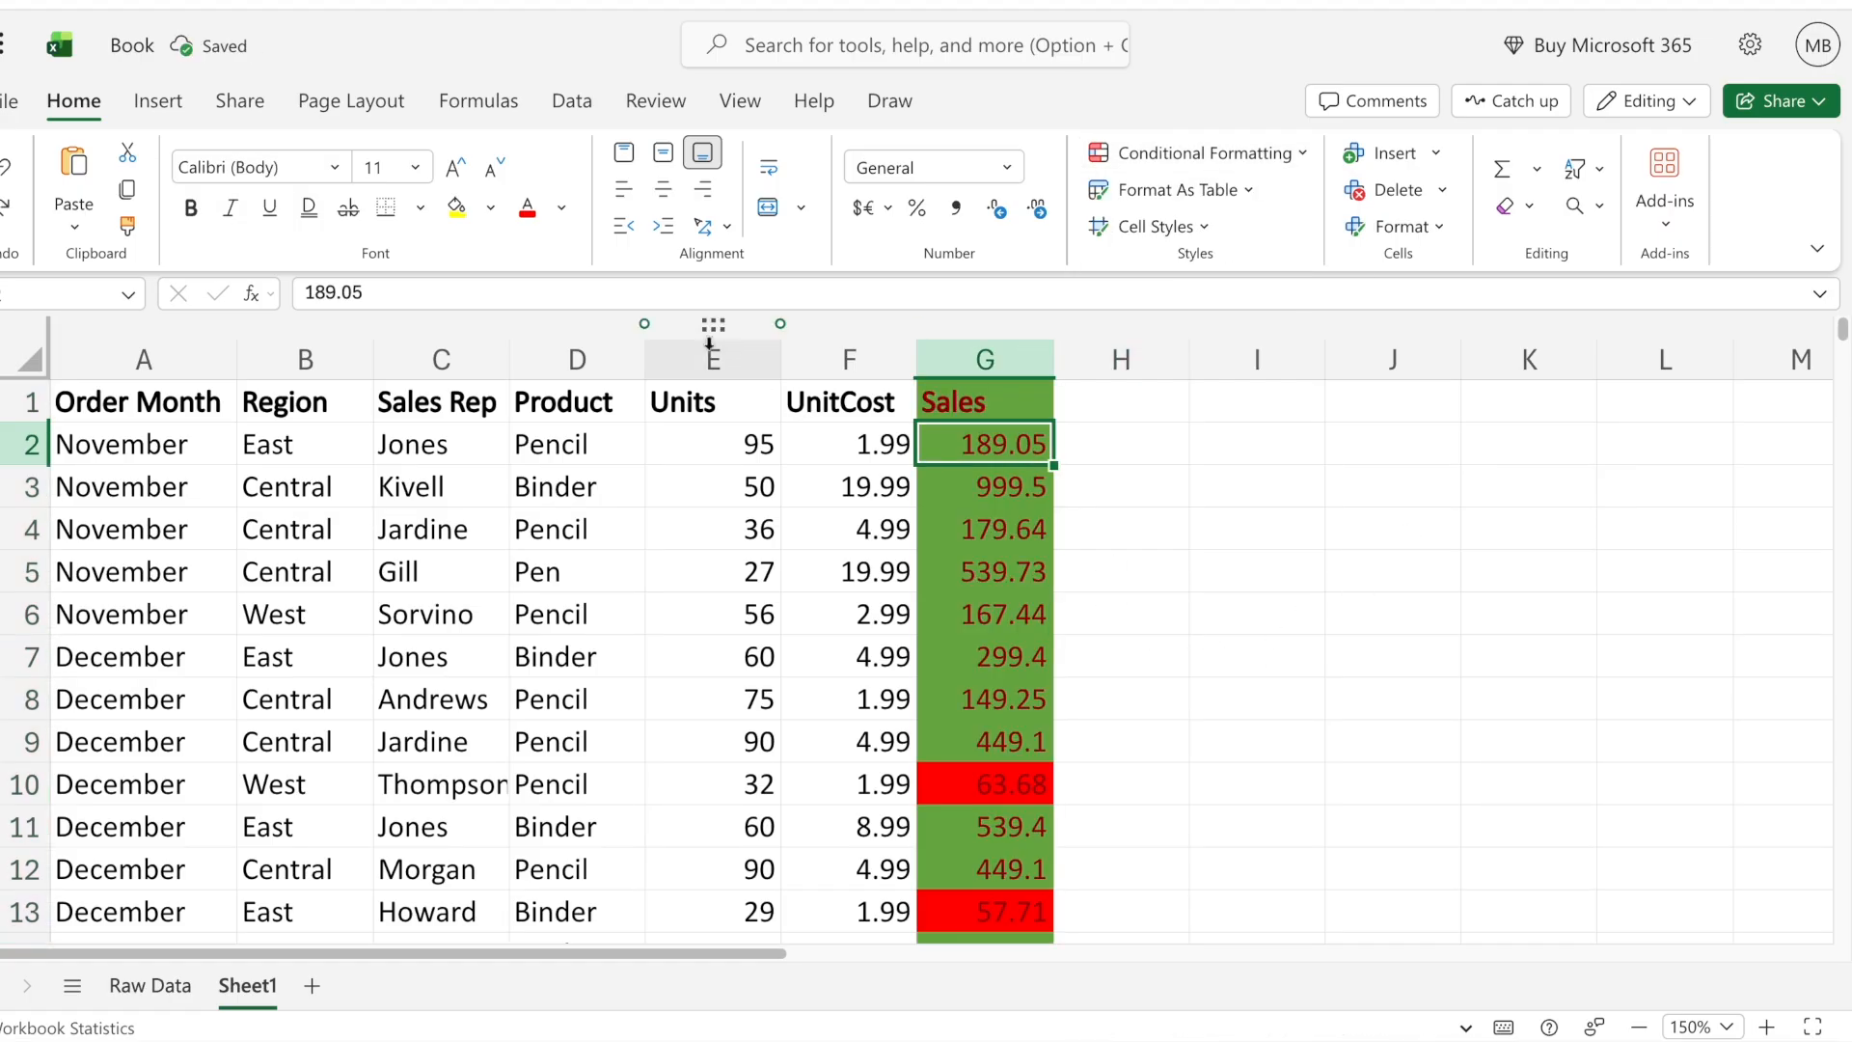
- Highlight duplicate values in the Units column with the default light red format style
{"action": "left_click", "coordinate": [702, 346]}
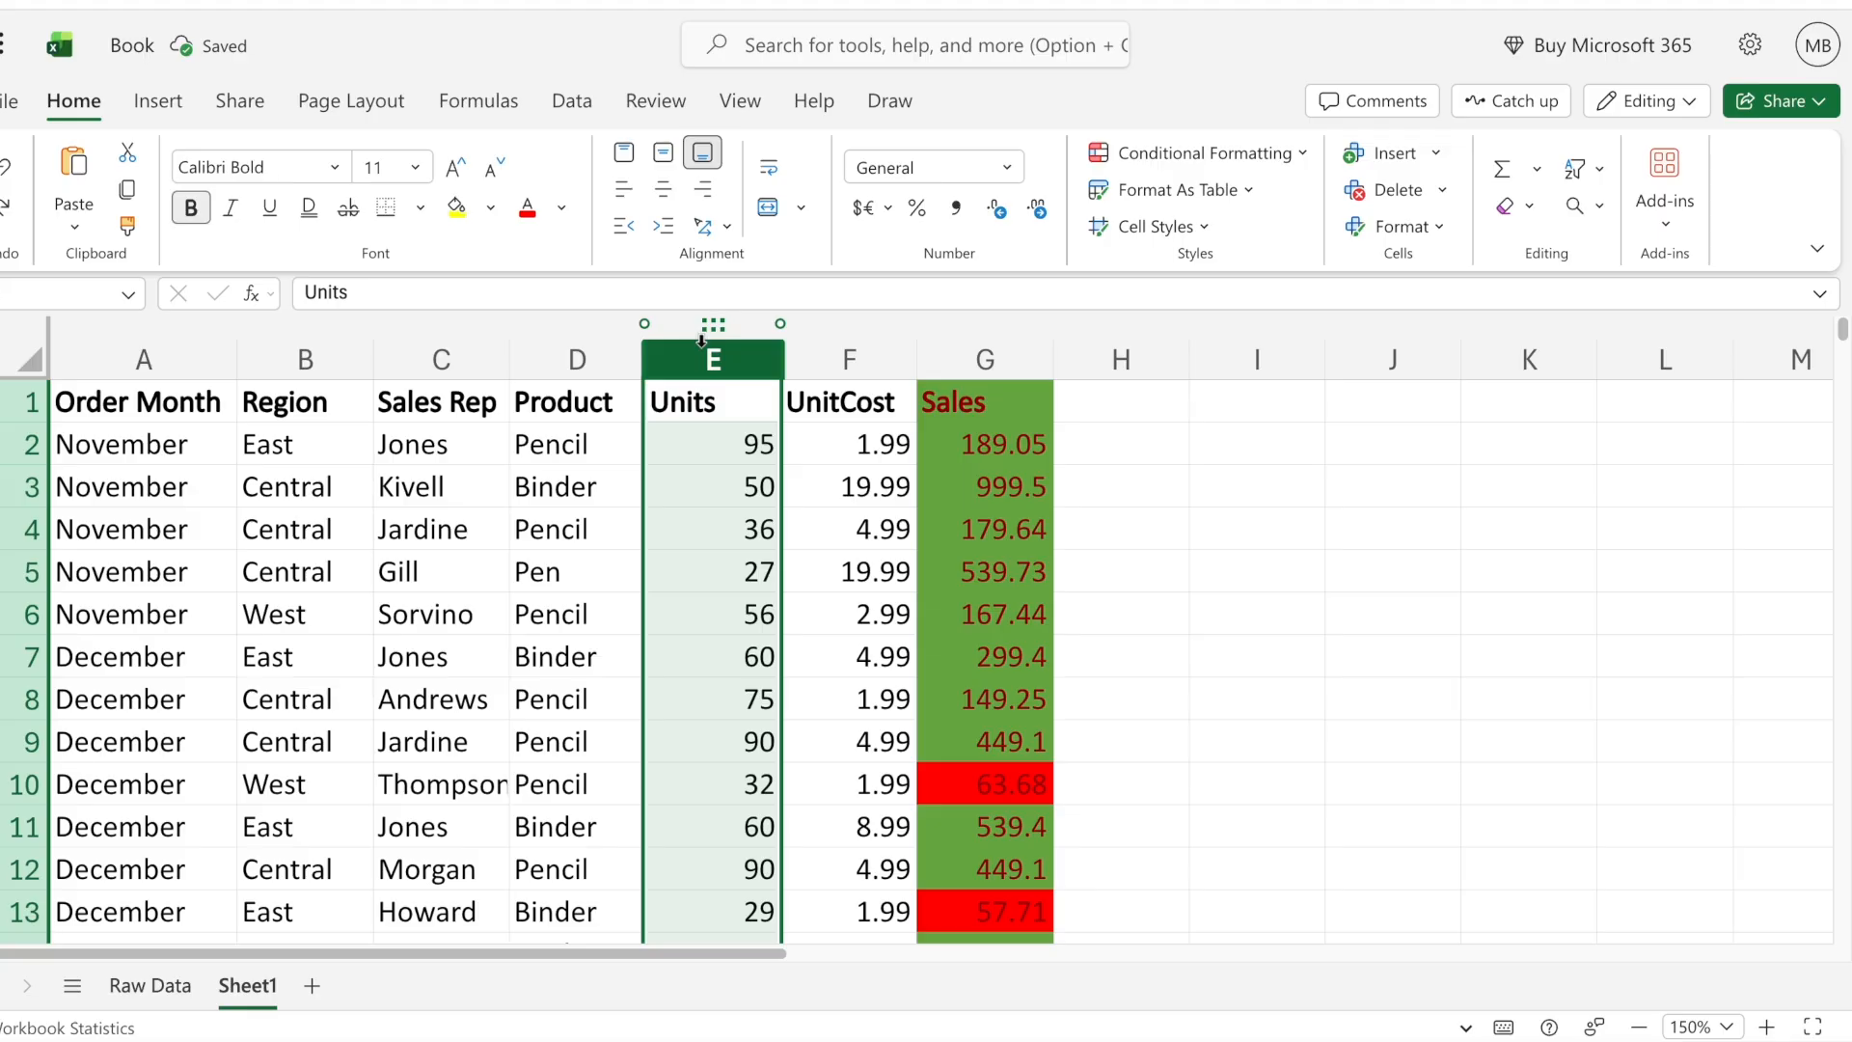
{"action": "left_click", "coordinate": [1164, 160]}
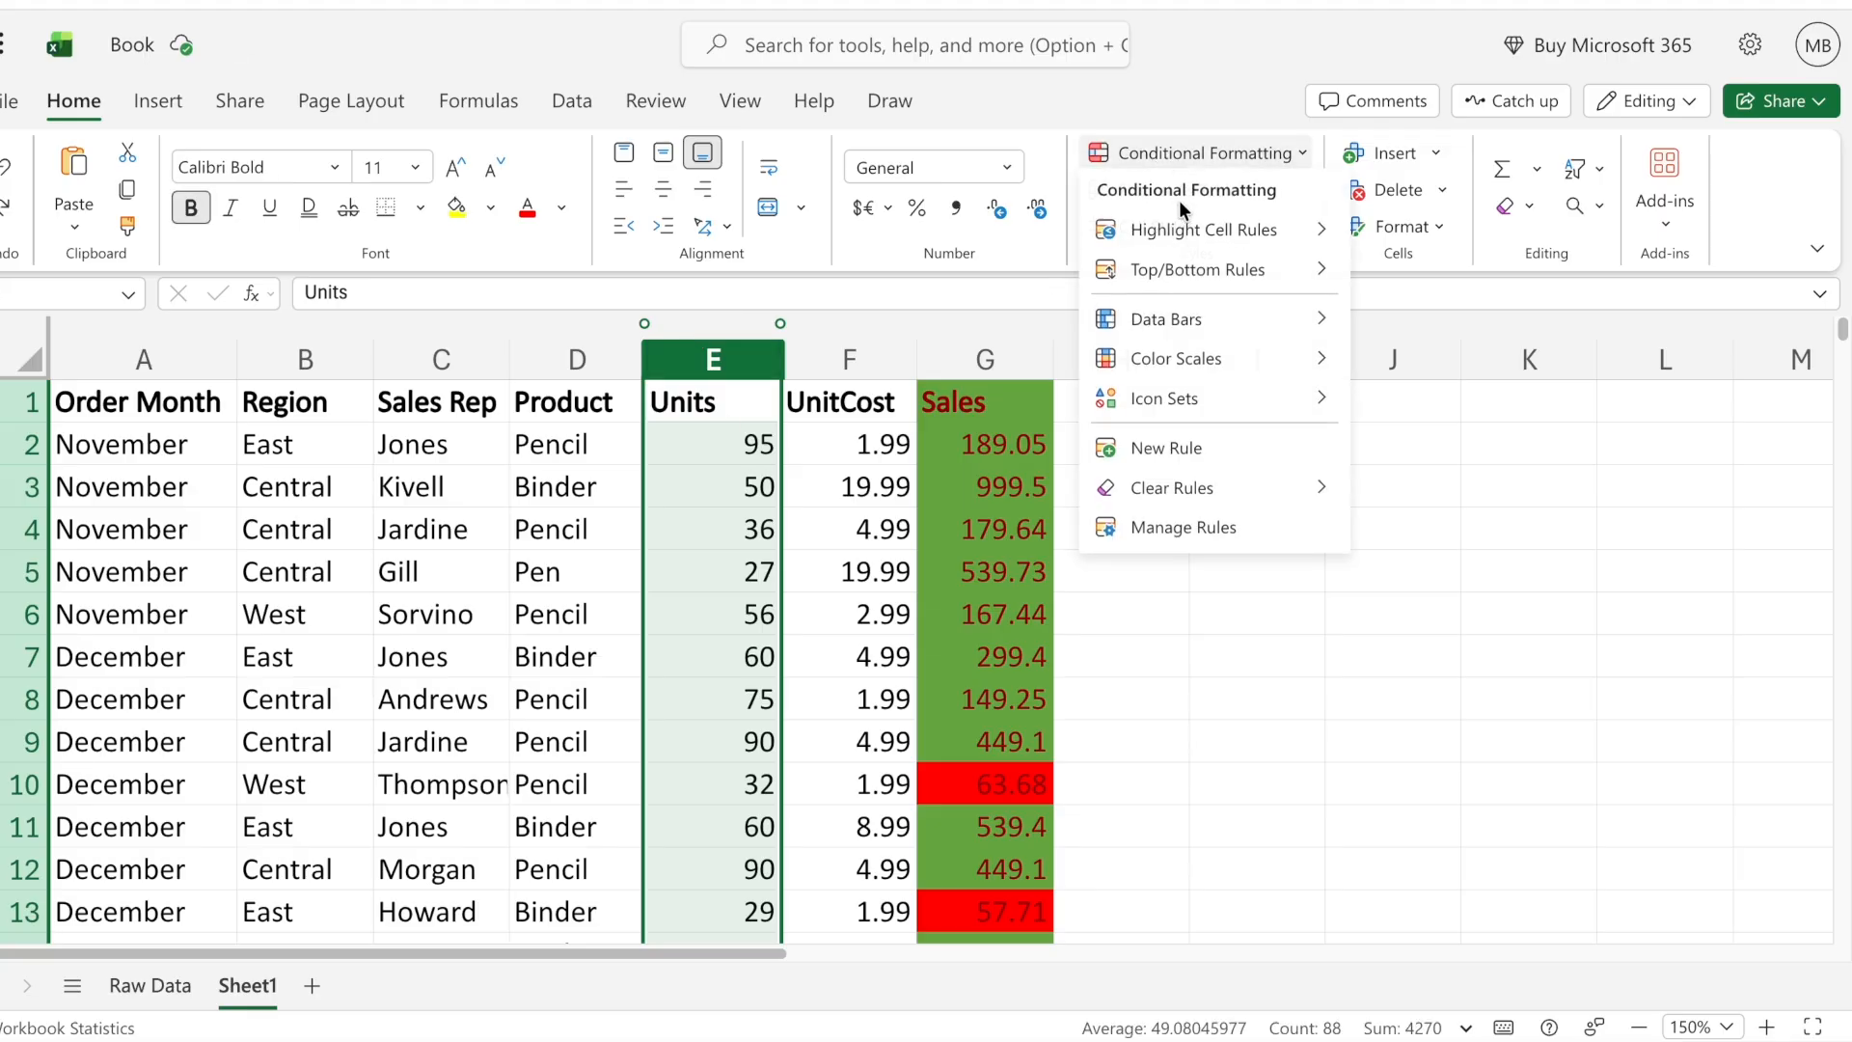
{"action": "mouse_move", "coordinate": [1202, 230]}
{"action": "left_click", "coordinate": [1445, 490]}
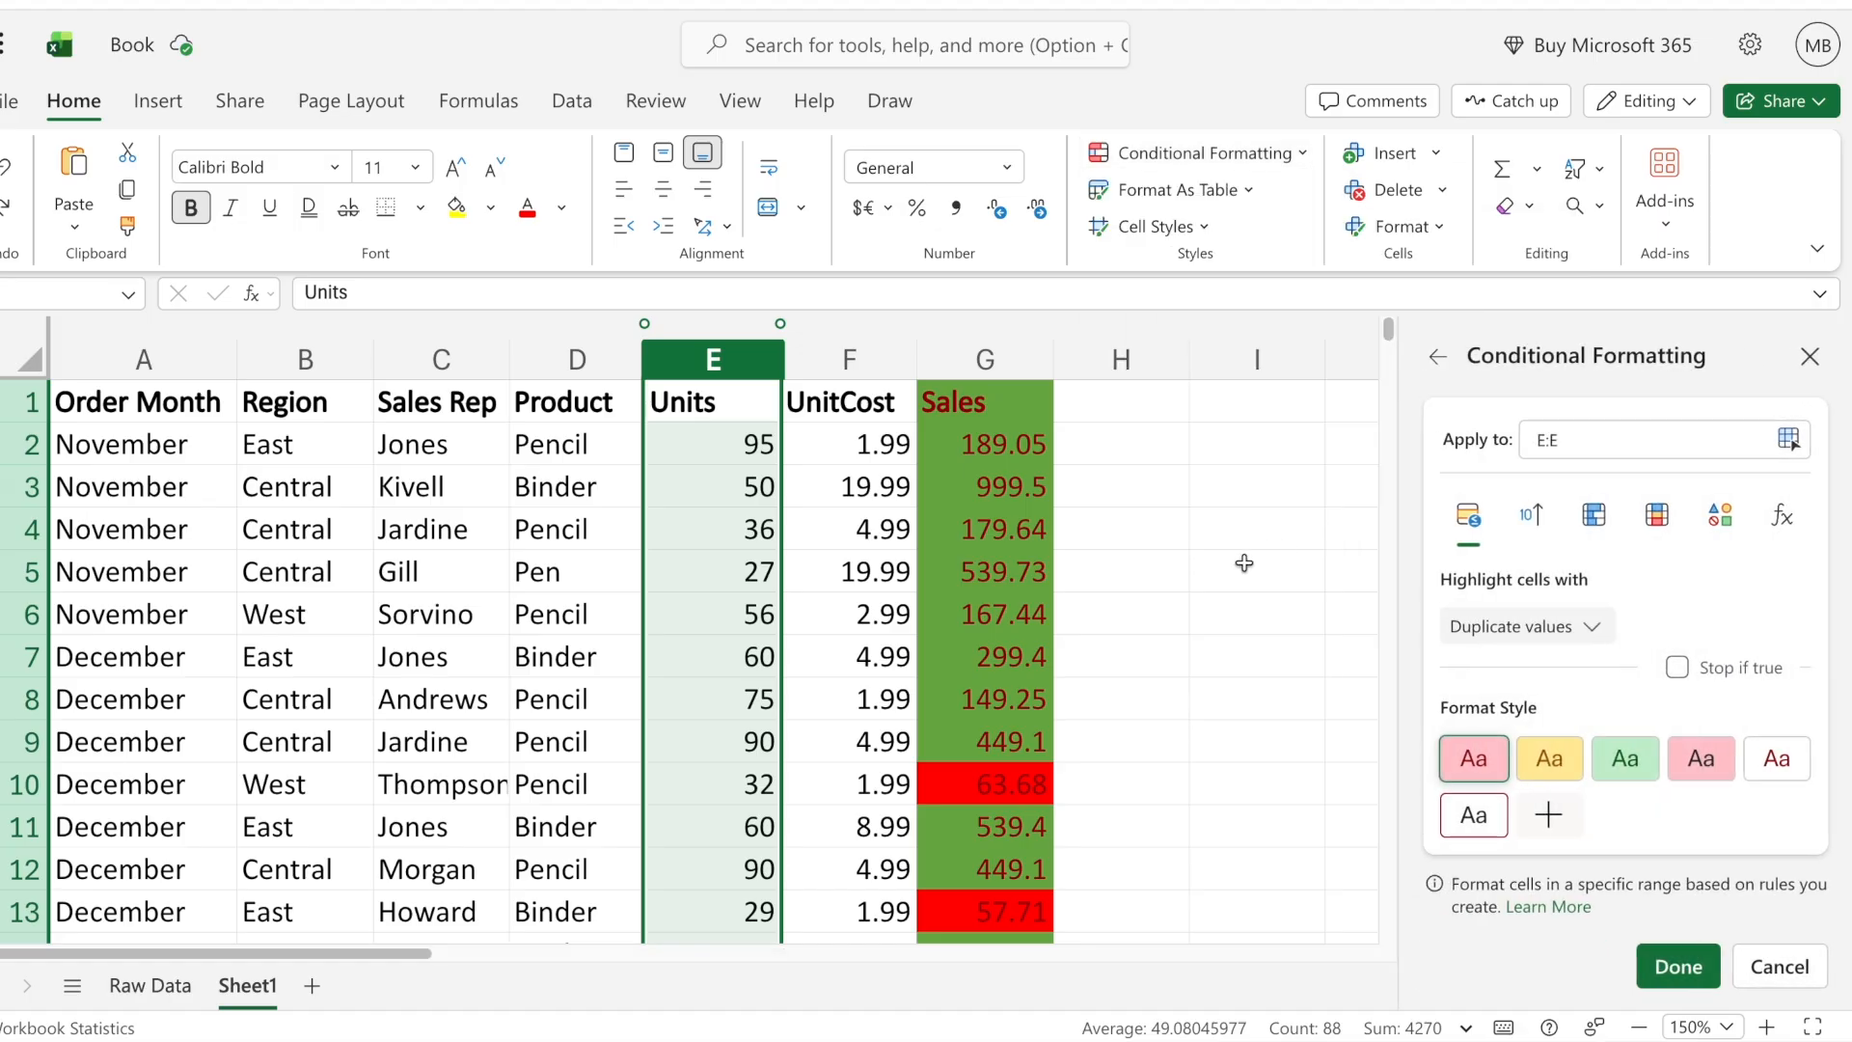
{"action": "left_click", "coordinate": [1671, 962]}
{"action": "left_click", "coordinate": [871, 551]}
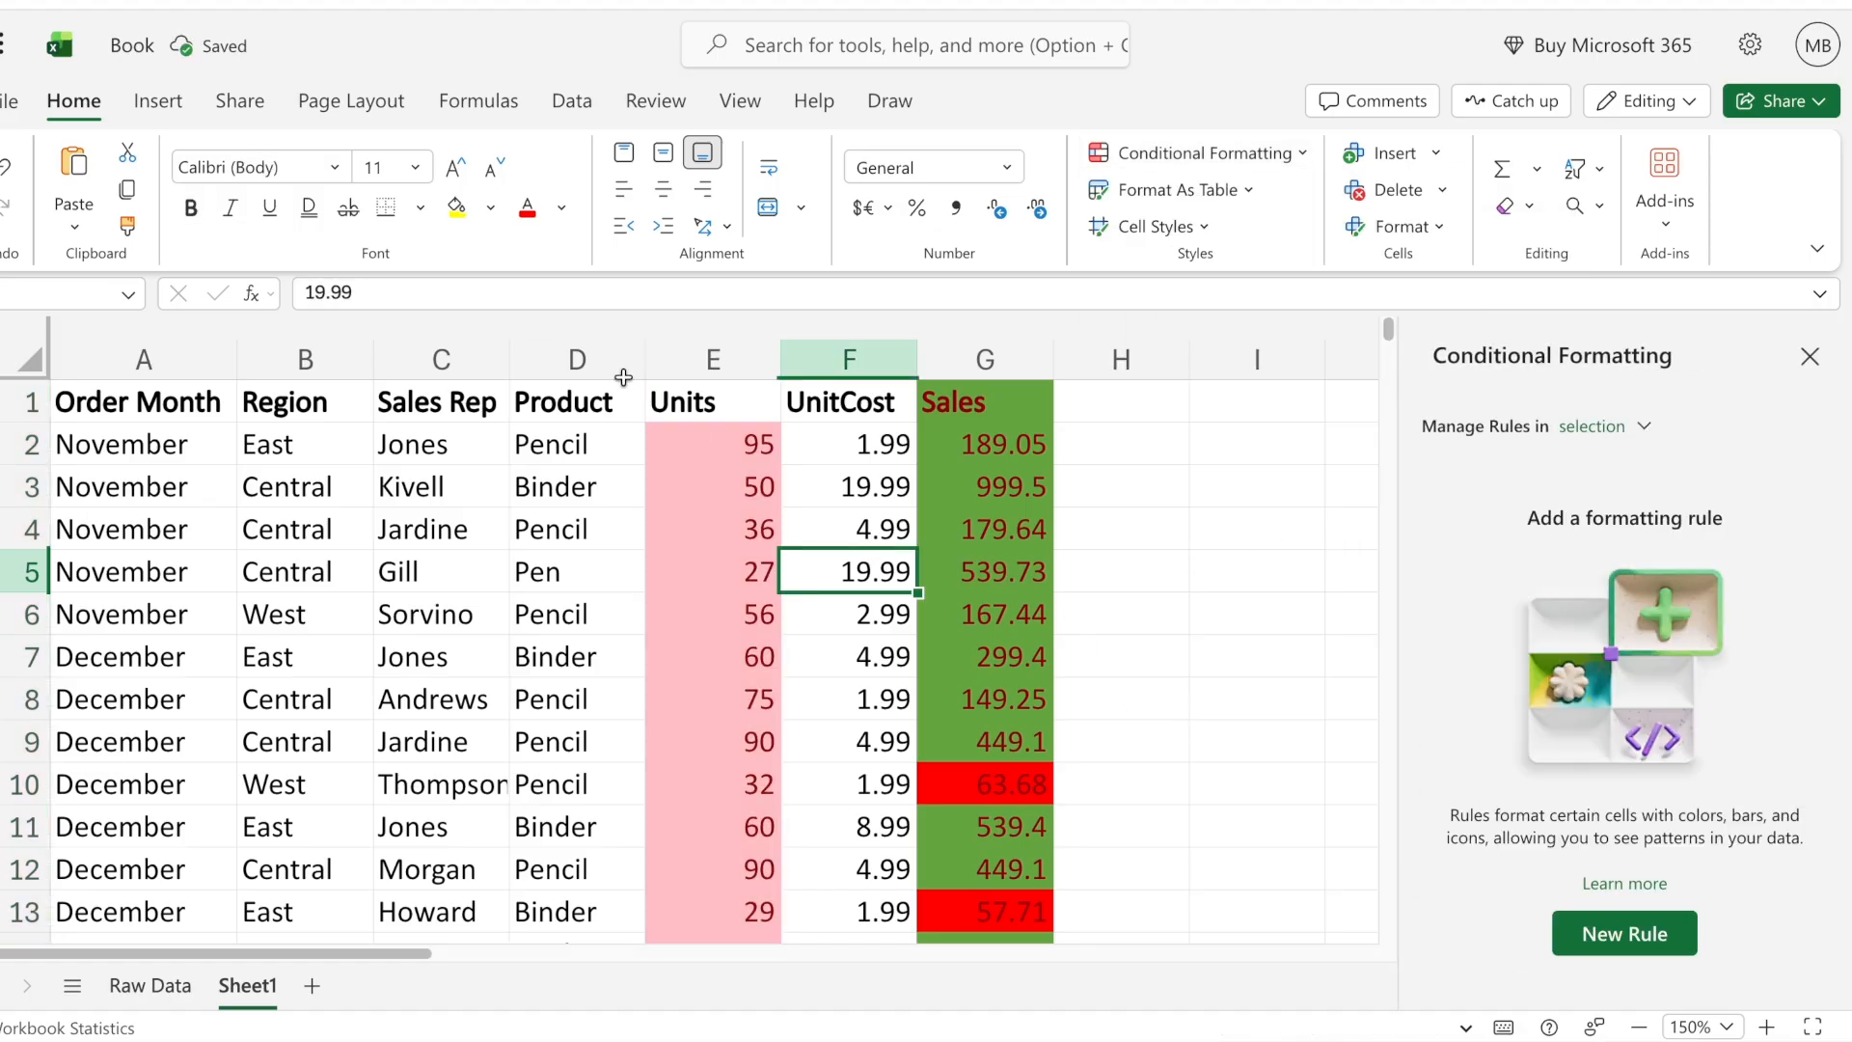
- Add a duplicate values rule with the default light red format style to the Product column
{"action": "left_click", "coordinate": [554, 357]}
{"action": "left_click", "coordinate": [1158, 159]}
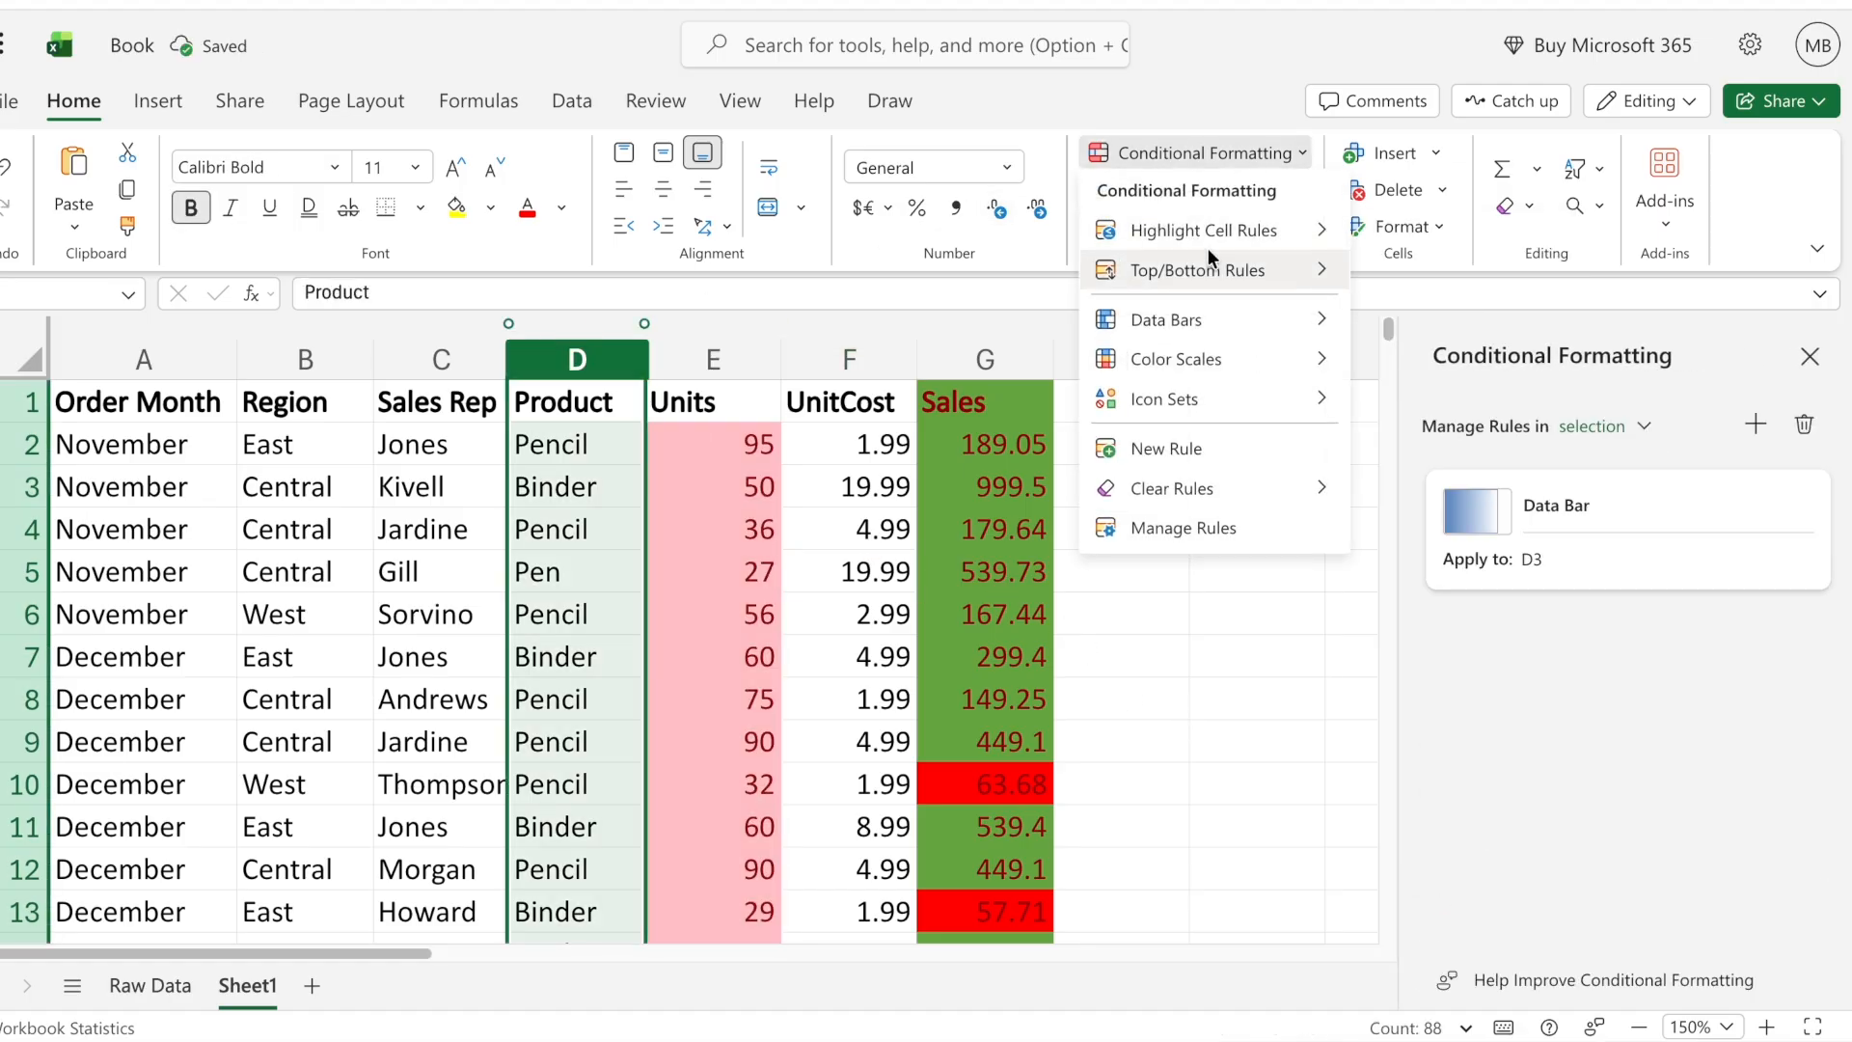
{"action": "left_click", "coordinate": [1447, 502]}
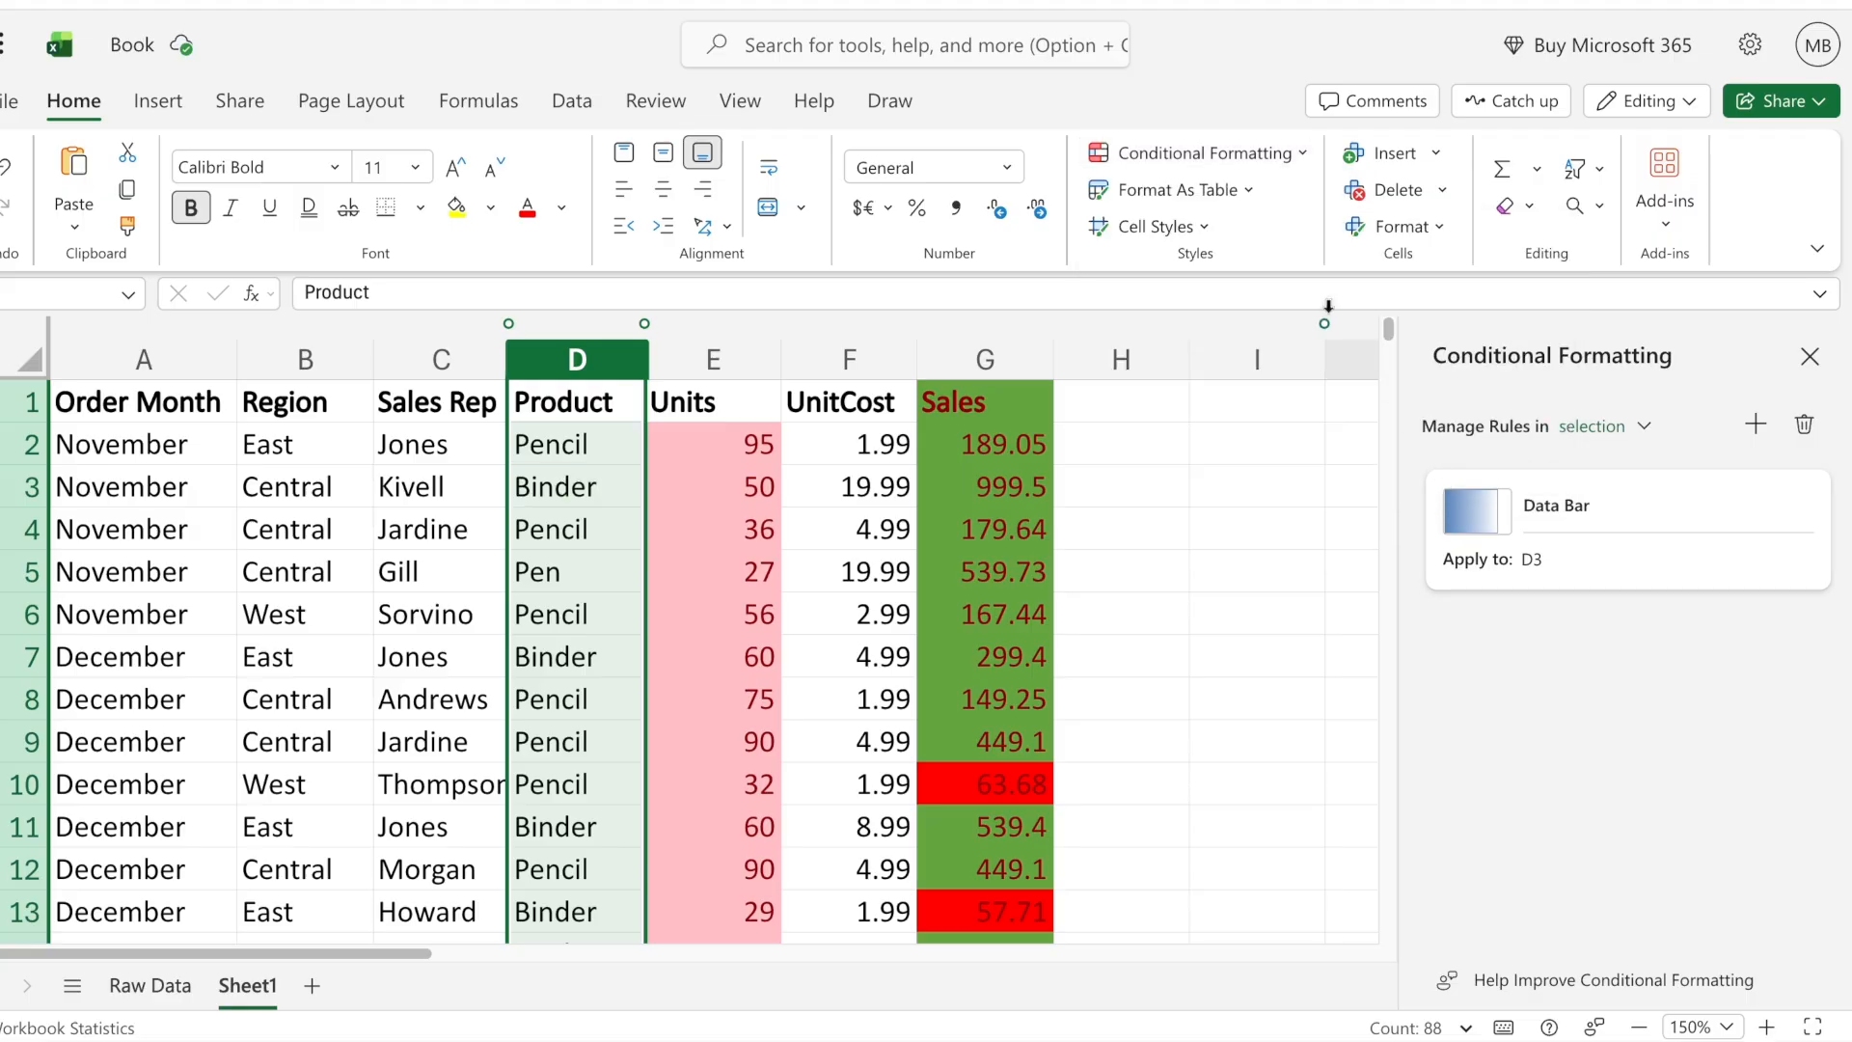
{"action": "left_click", "coordinate": [1225, 153]}
{"action": "mouse_move", "coordinate": [1254, 228]}
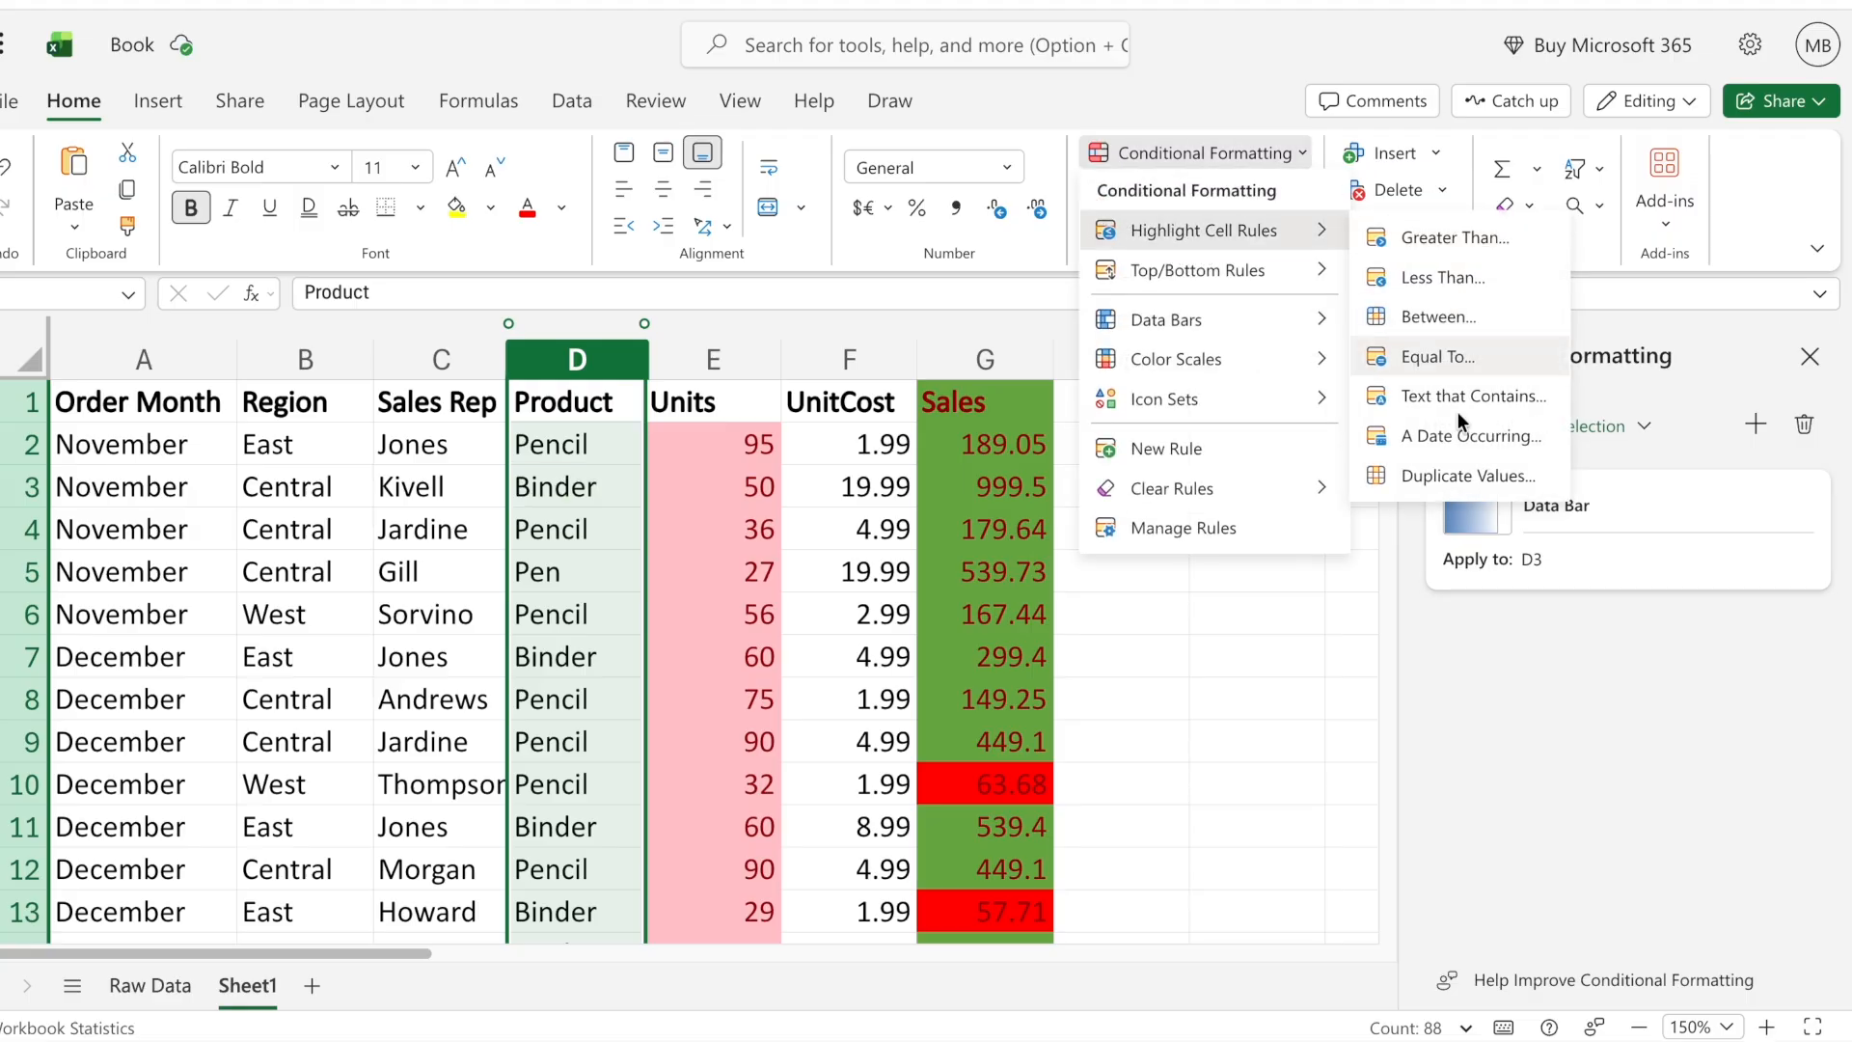
{"action": "left_click", "coordinate": [1454, 475]}
{"action": "left_click", "coordinate": [1680, 966]}
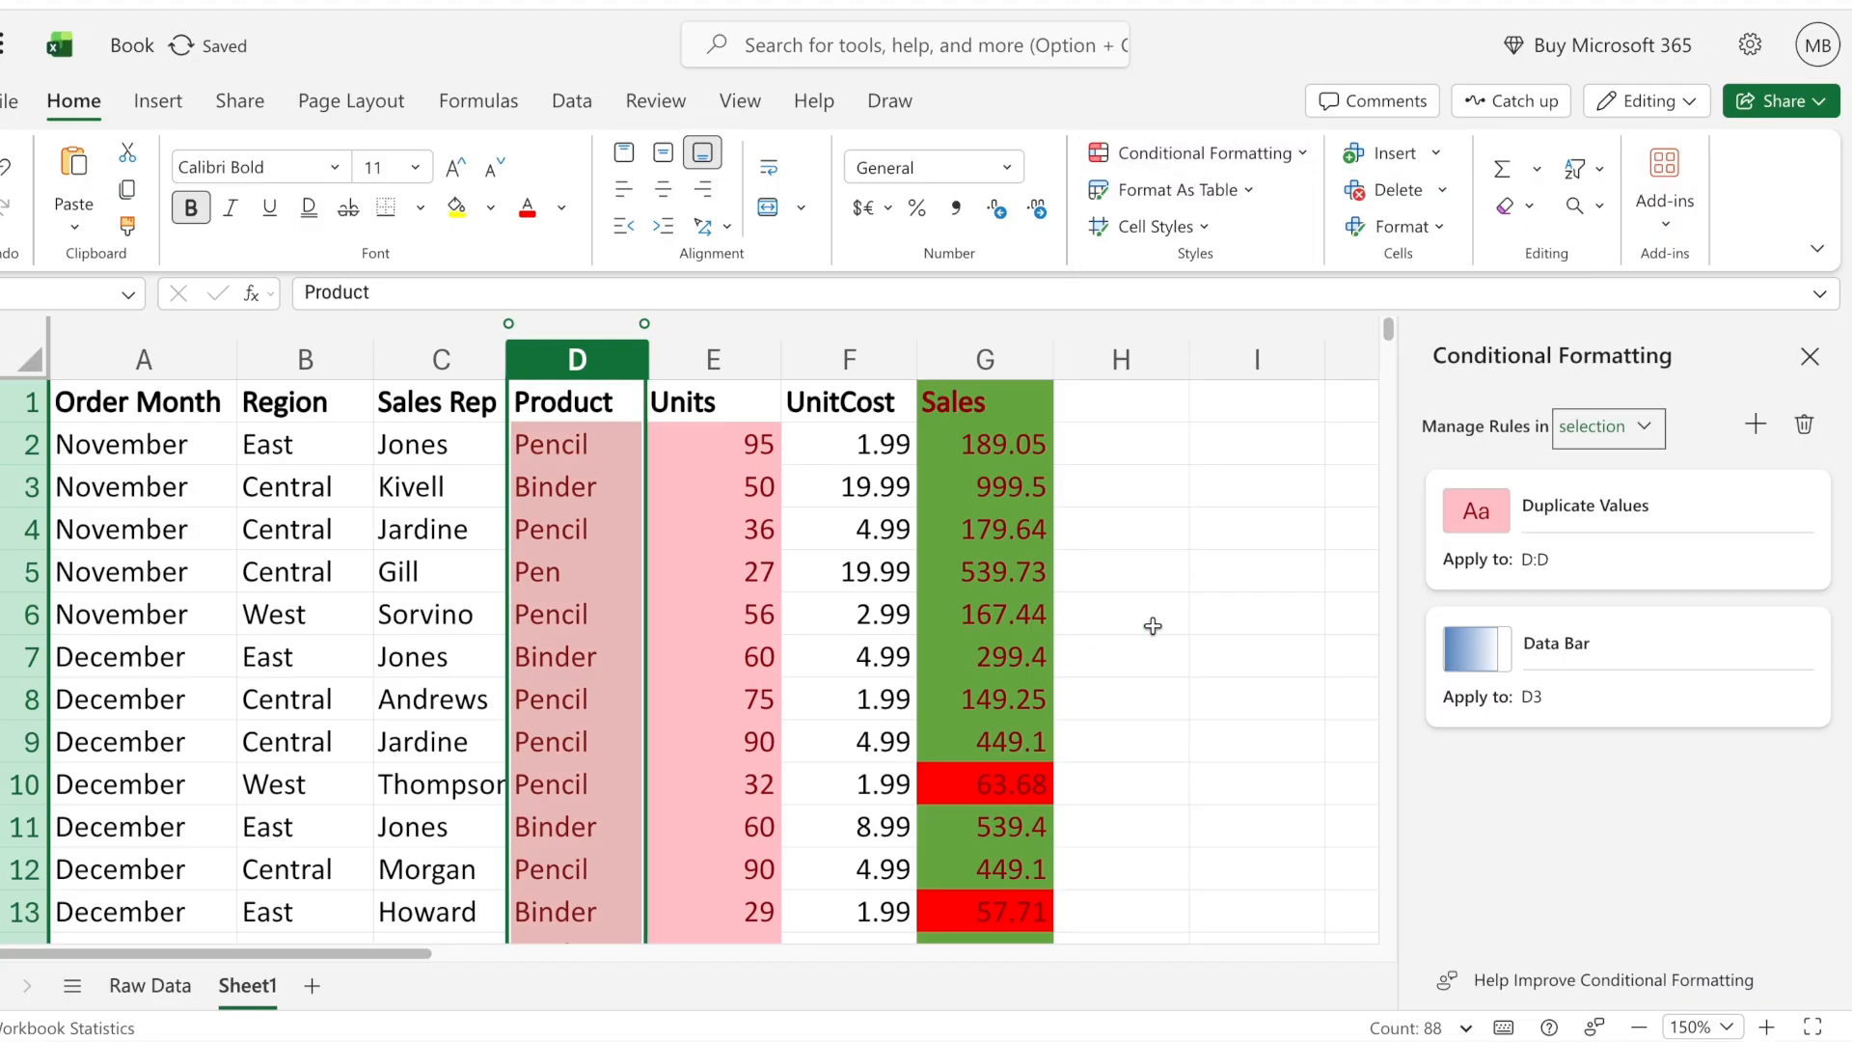
{"action": "left_click", "coordinate": [1100, 618]}
{"action": "left_click", "coordinate": [1157, 511]}
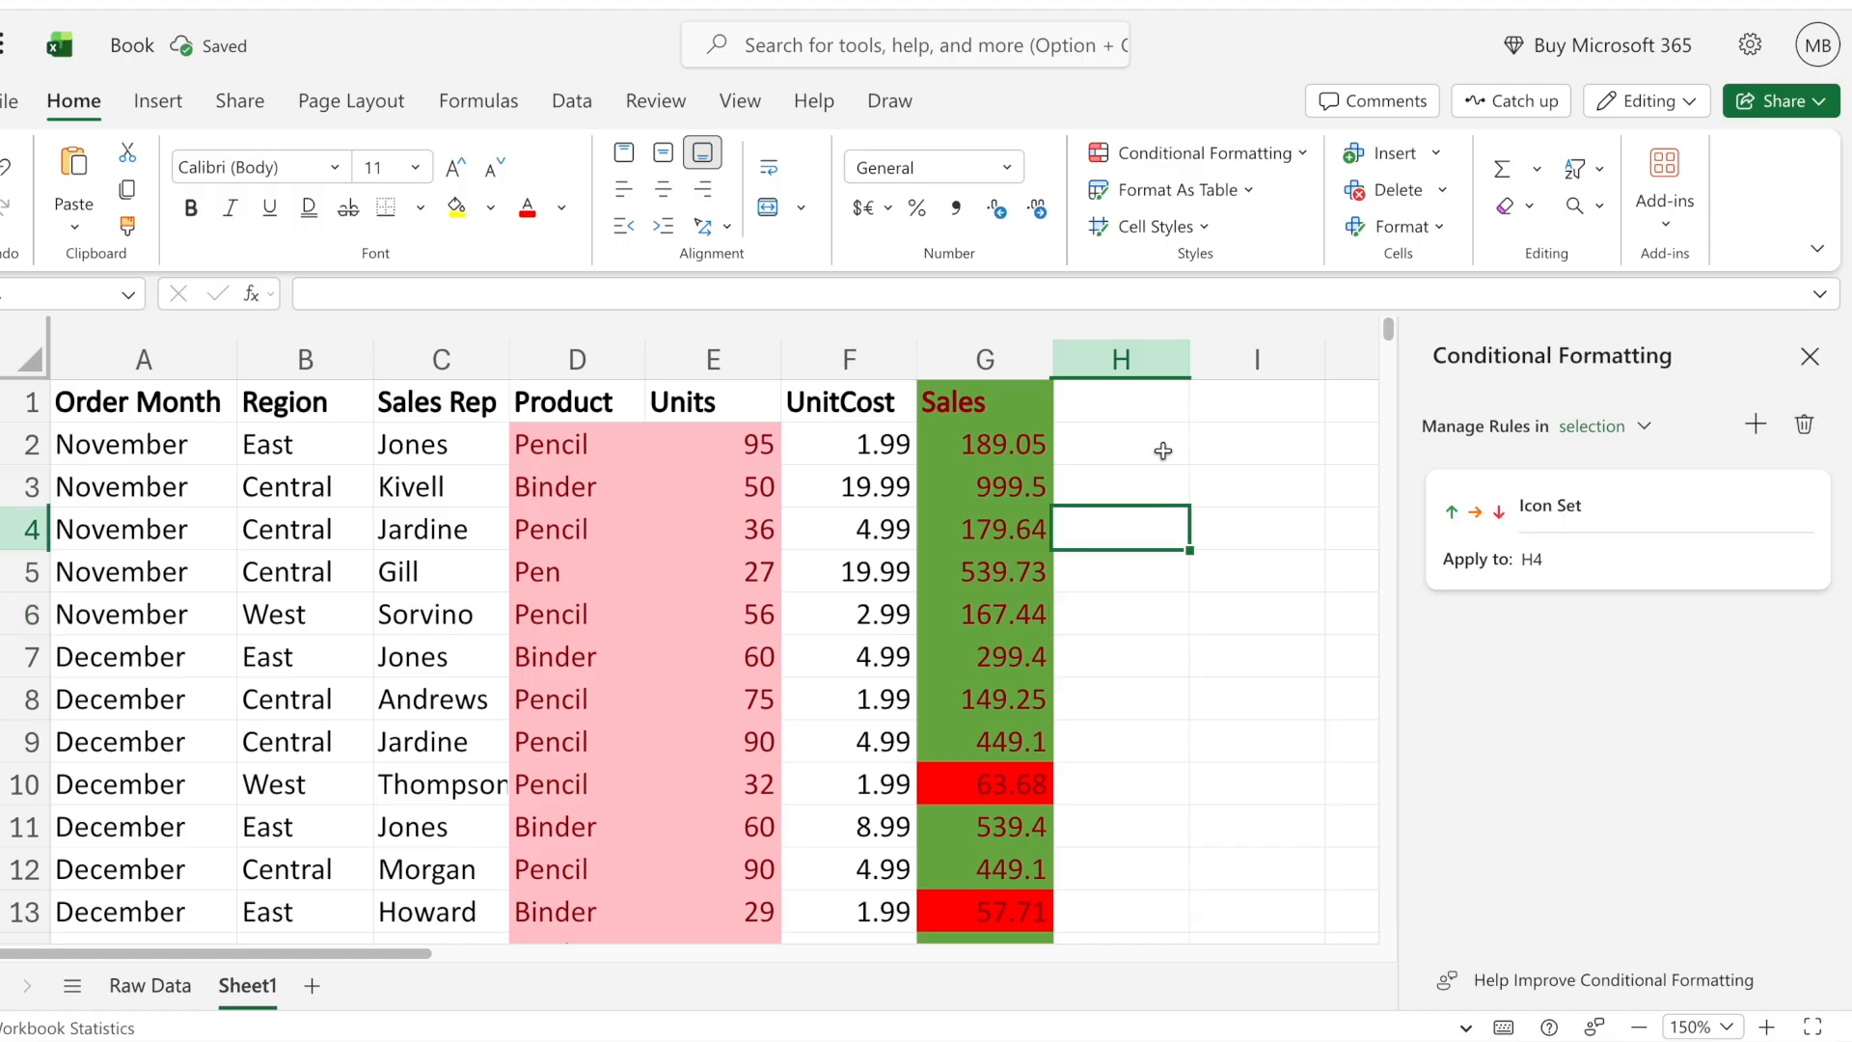
- Clear the conditional formatting rules from the entire sheet and close the rules pane
{"action": "left_click", "coordinate": [1211, 153]}
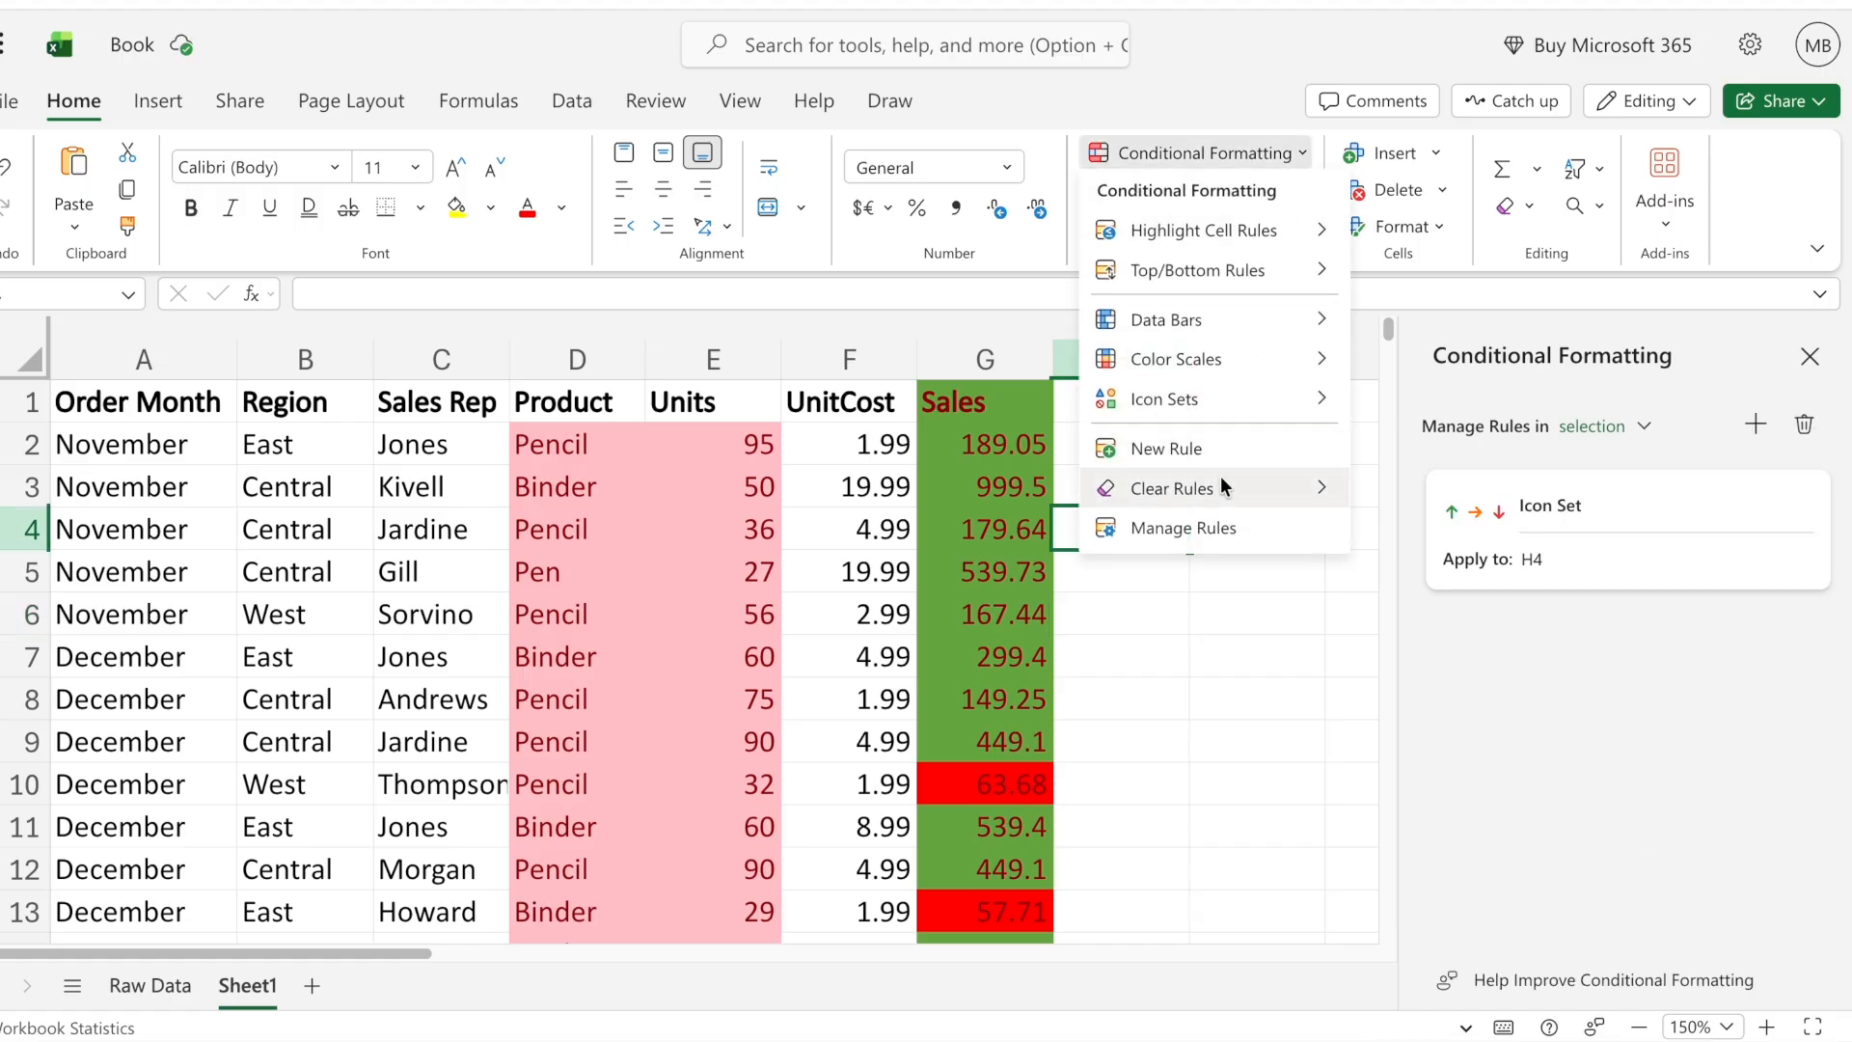
{"action": "mouse_move", "coordinate": [1220, 477]}
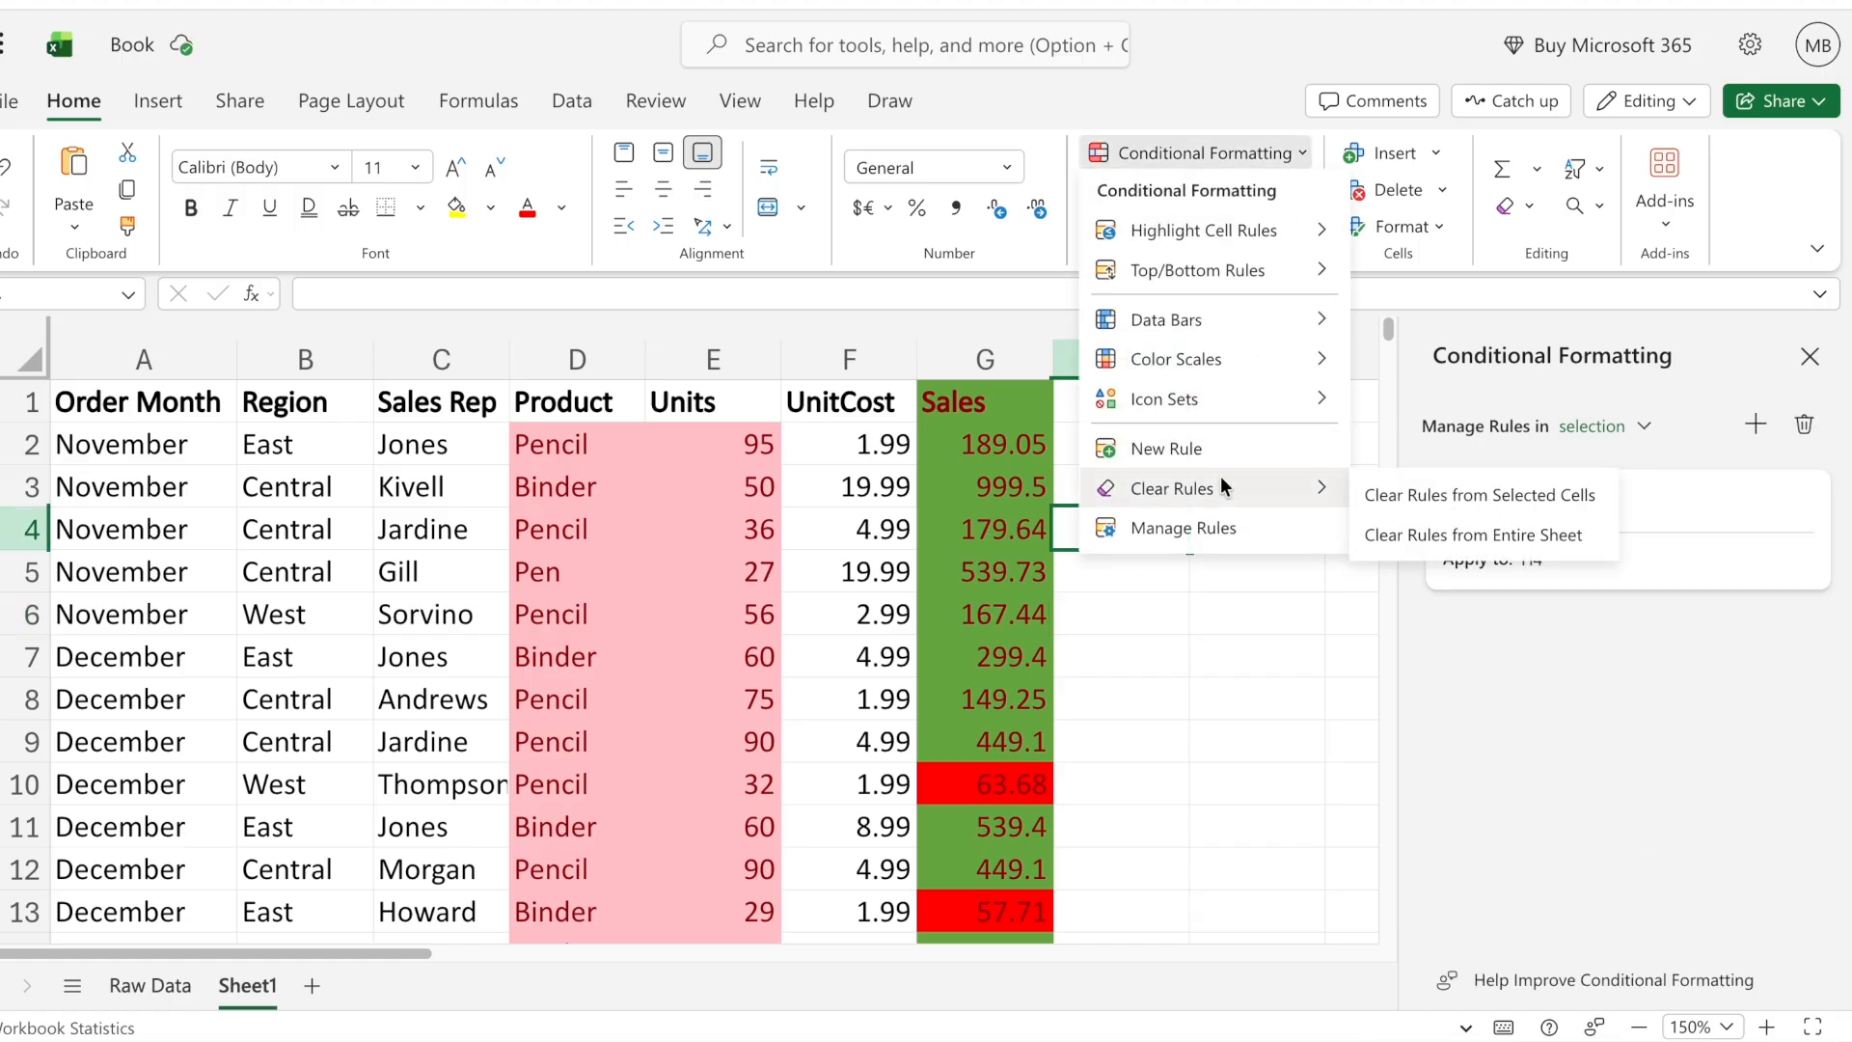
{"action": "left_click", "coordinate": [1490, 532]}
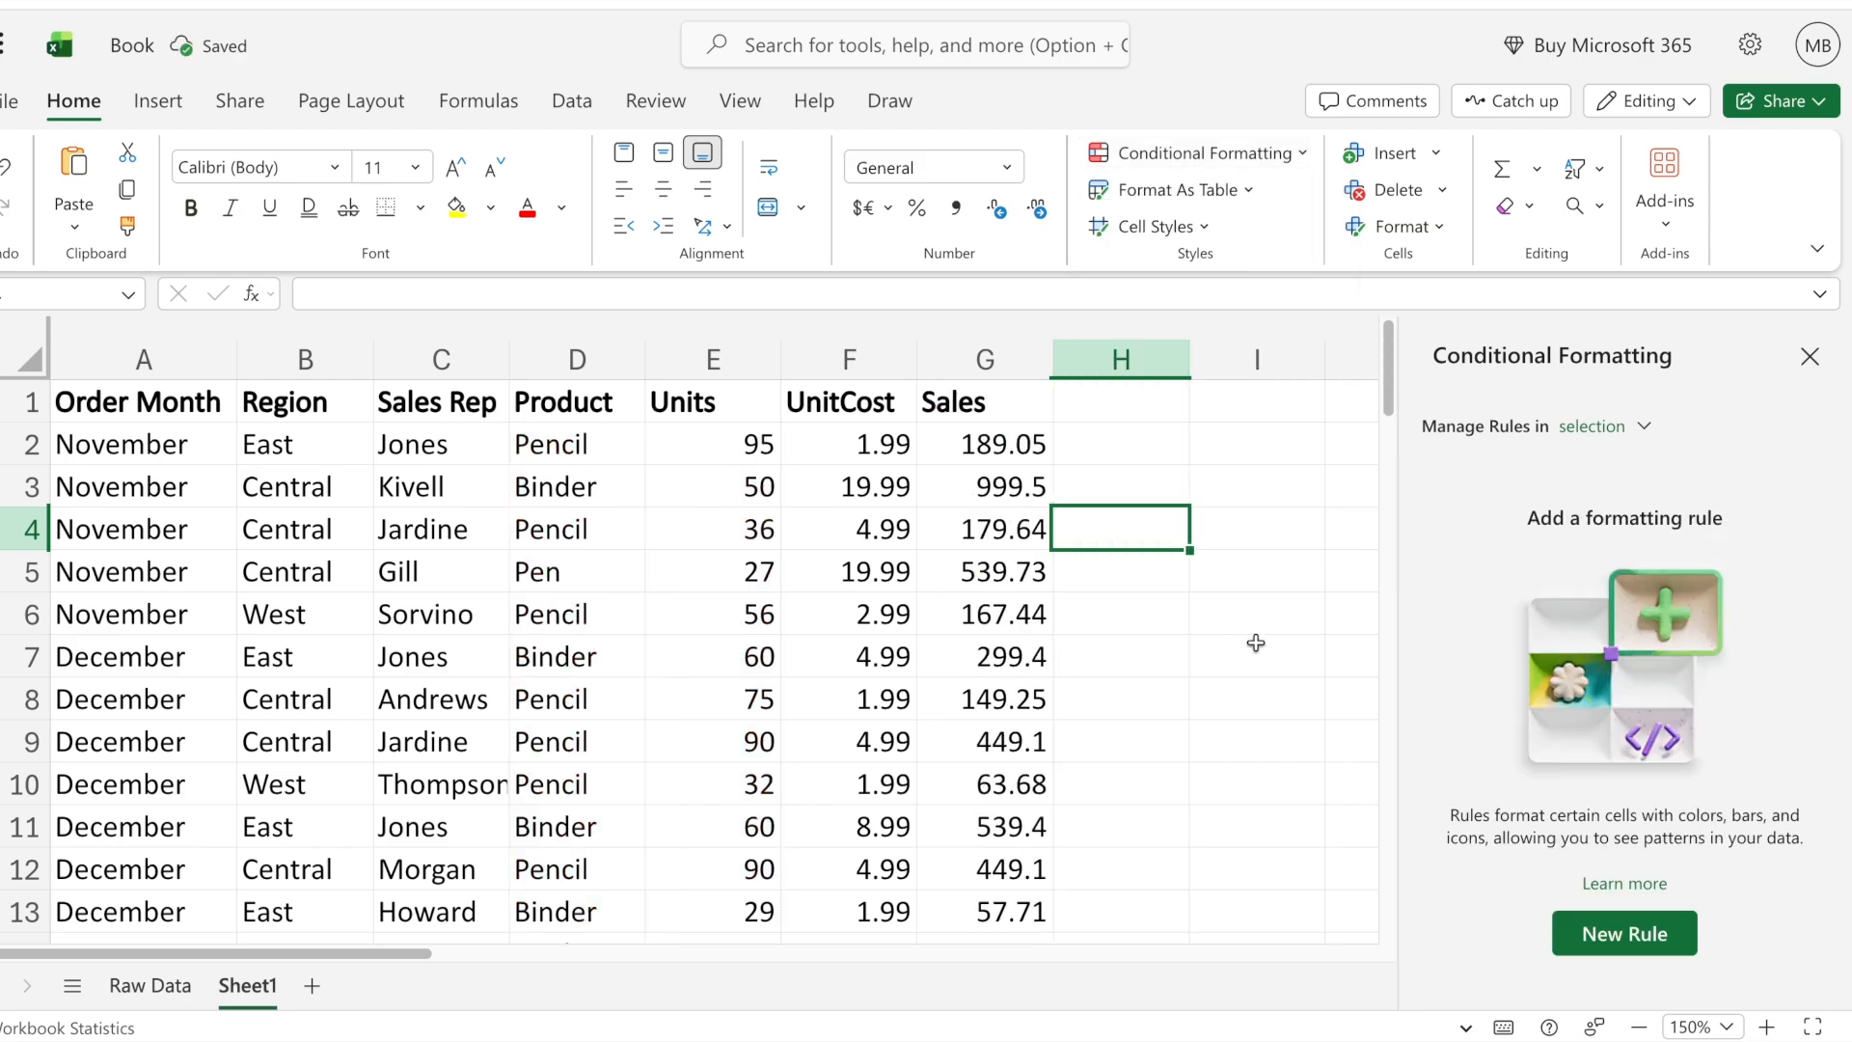
{"action": "left_click", "coordinate": [1256, 642]}
{"action": "left_click", "coordinate": [1810, 356]}
{"action": "left_click", "coordinate": [984, 517]}
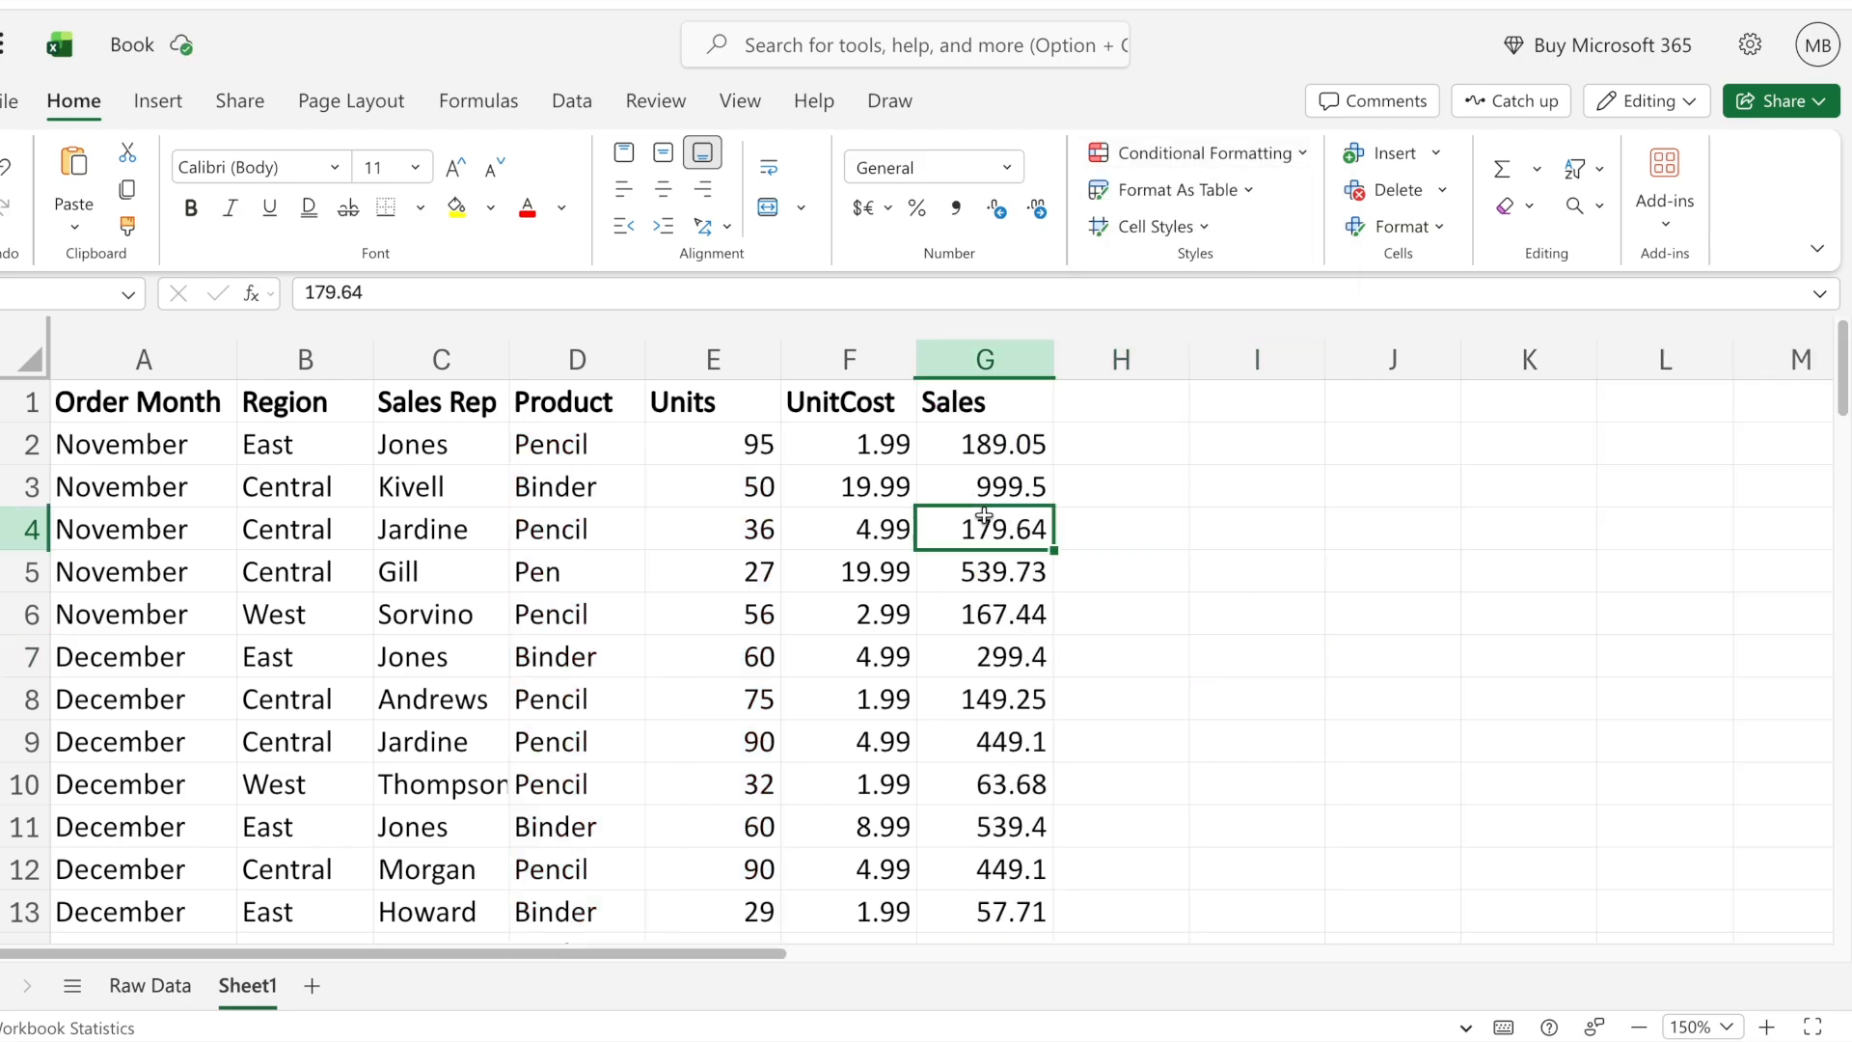
{"action": "left_click", "coordinate": [985, 359]}
{"action": "left_click", "coordinate": [143, 359], "text": "shift"}
{"action": "left_click", "coordinate": [617, 535]}
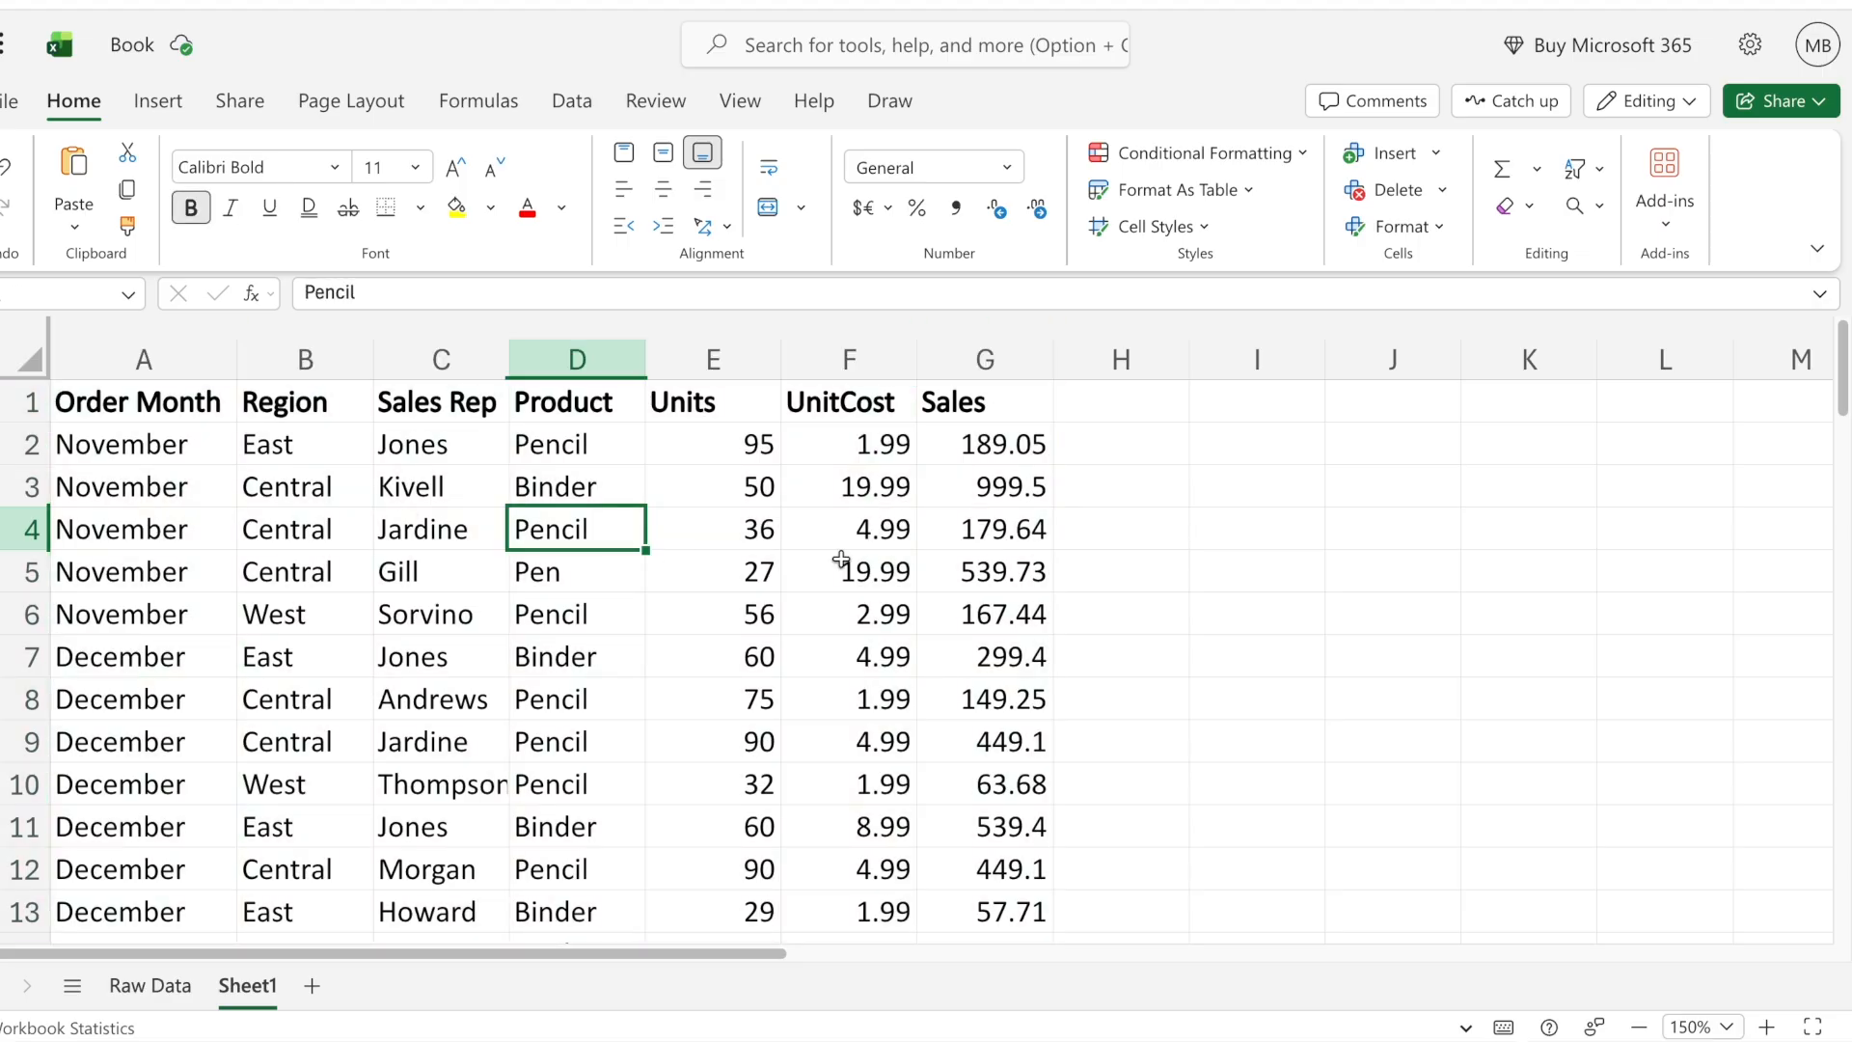
- Open the conditional formatting rule manager for the Sales column
{"action": "left_click", "coordinate": [985, 359]}
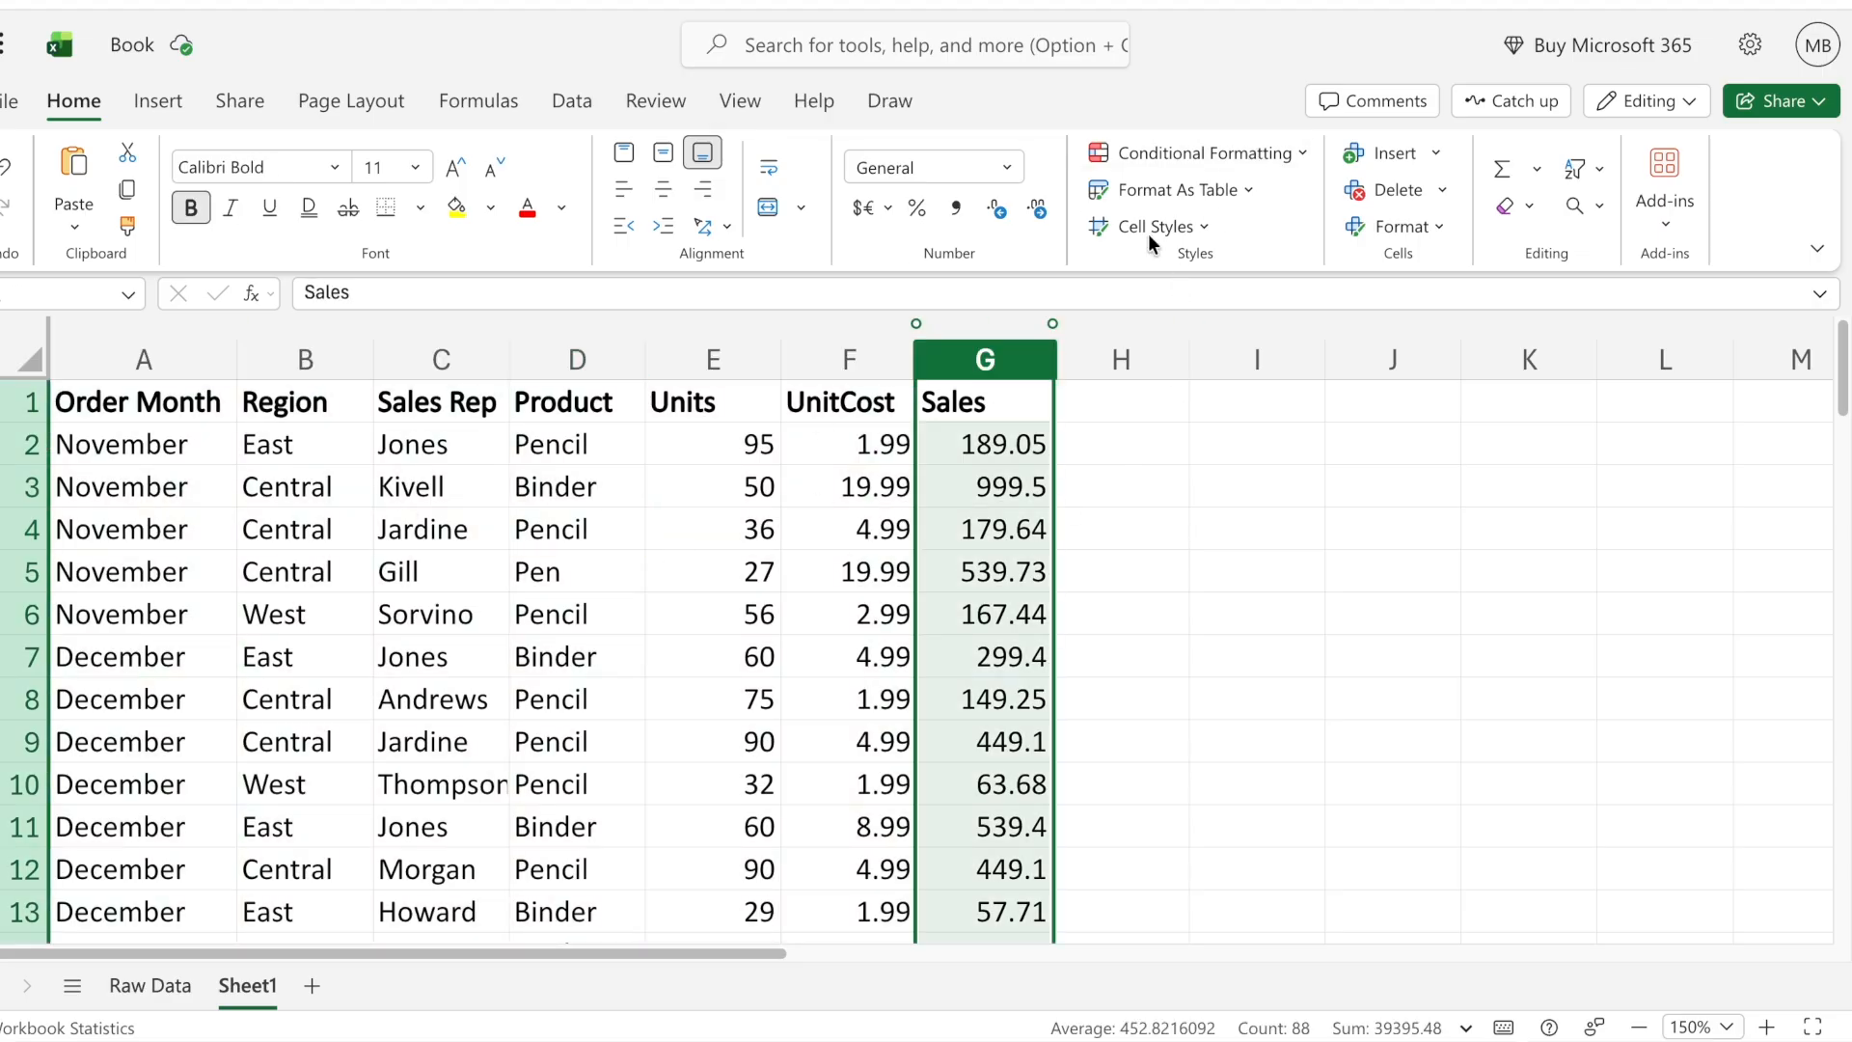
{"action": "left_click", "coordinate": [1196, 152]}
{"action": "left_click", "coordinate": [1184, 523]}
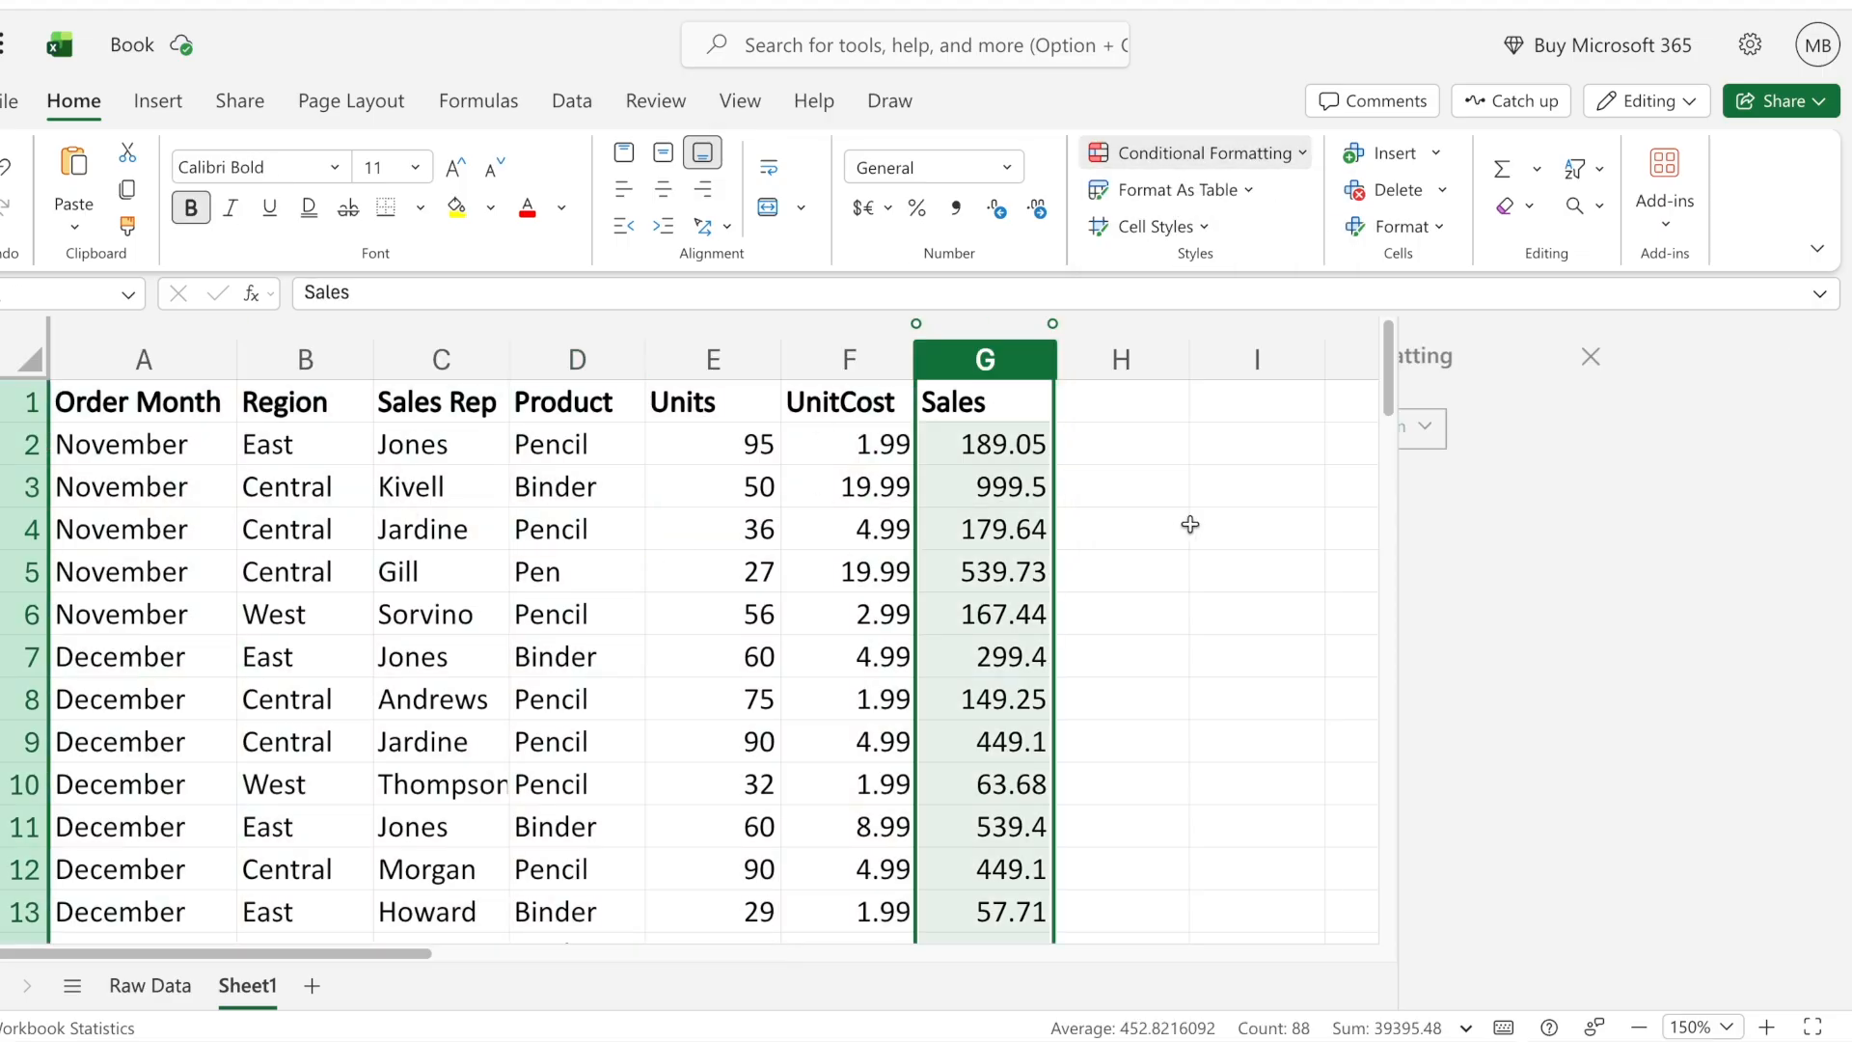